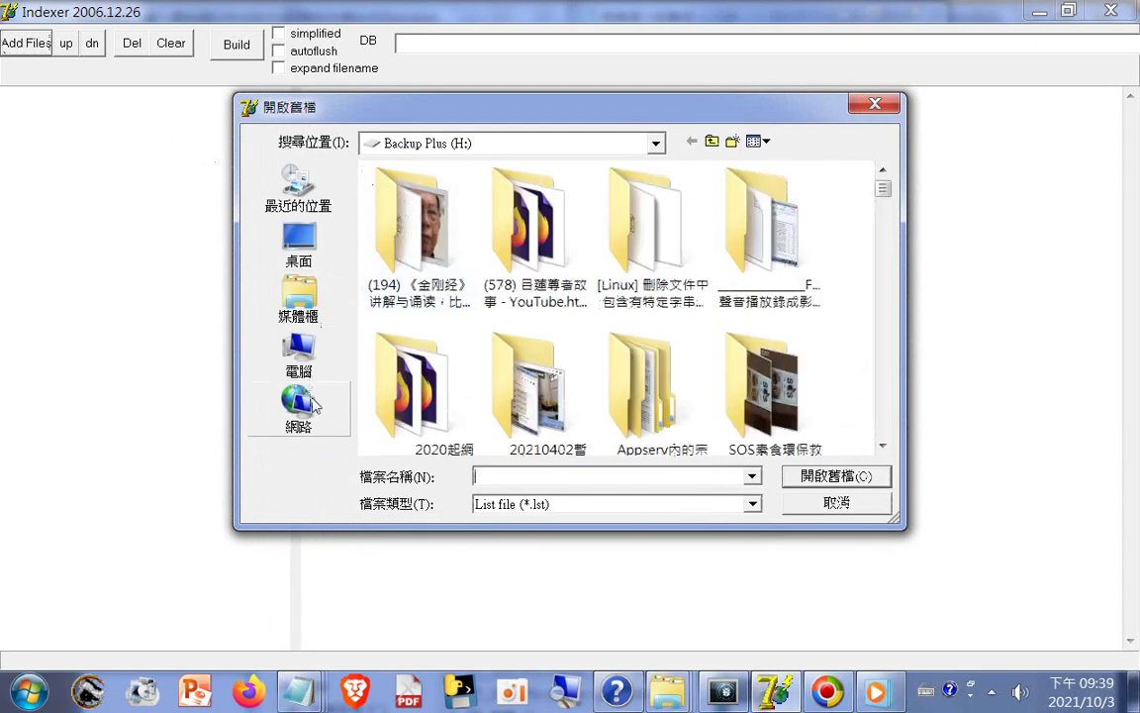
# Step: Browse to the NEW (D:) drive in the file selection dialog and display its contents in list view
pyautogui.click(300, 359)
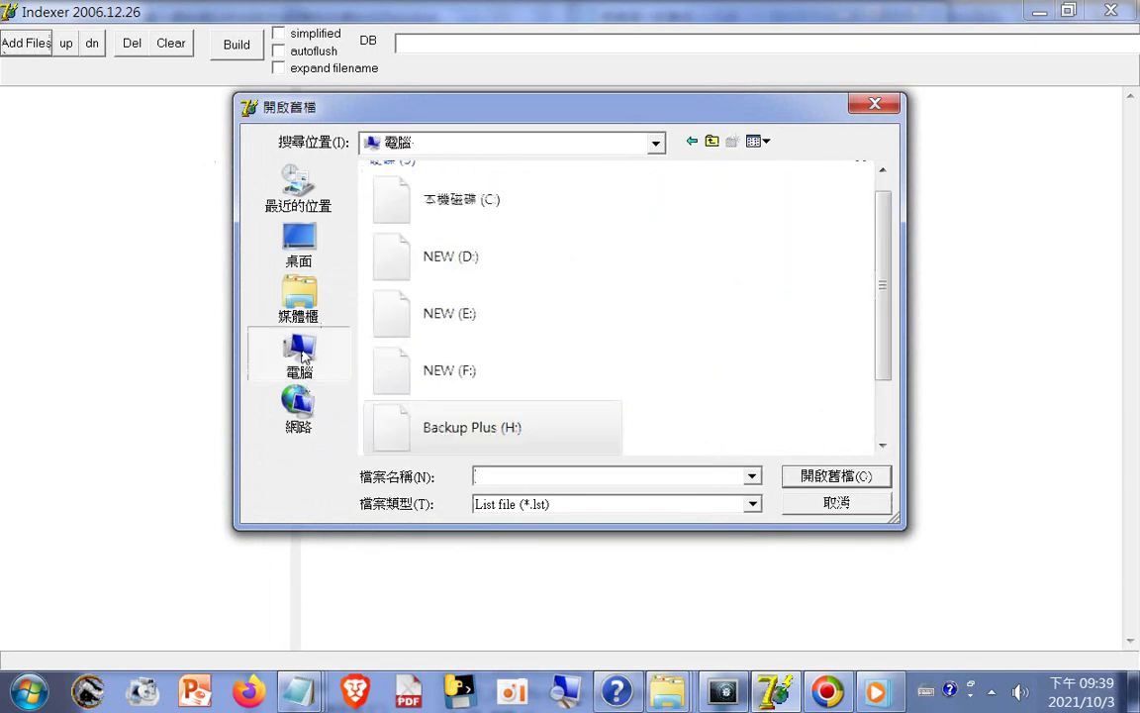
pyautogui.doubleClick(465, 255)
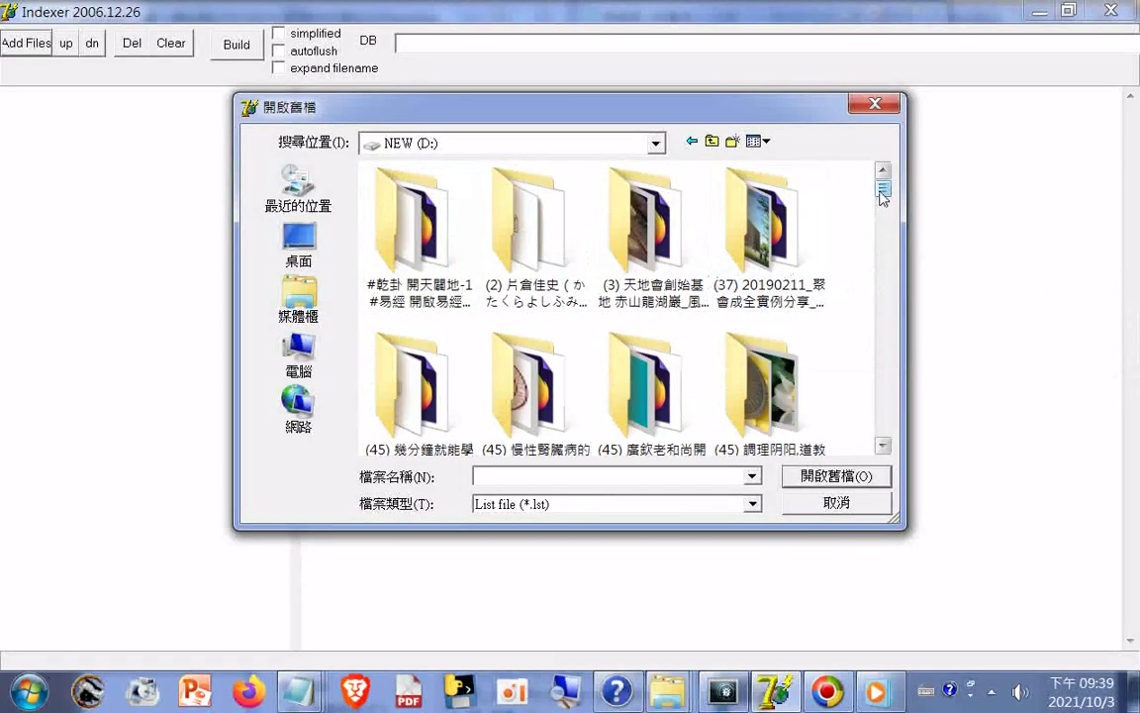
pyautogui.moveTo(883, 195); pyautogui.dragTo(869, 448)
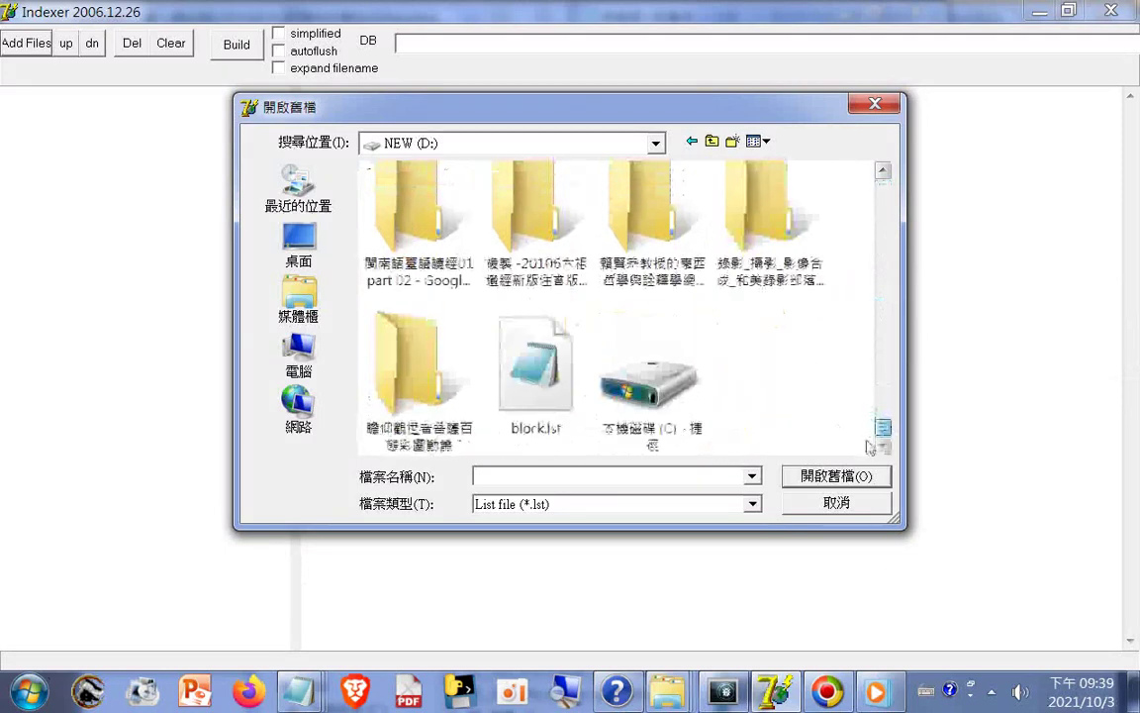
pyautogui.rightClick(789, 365)
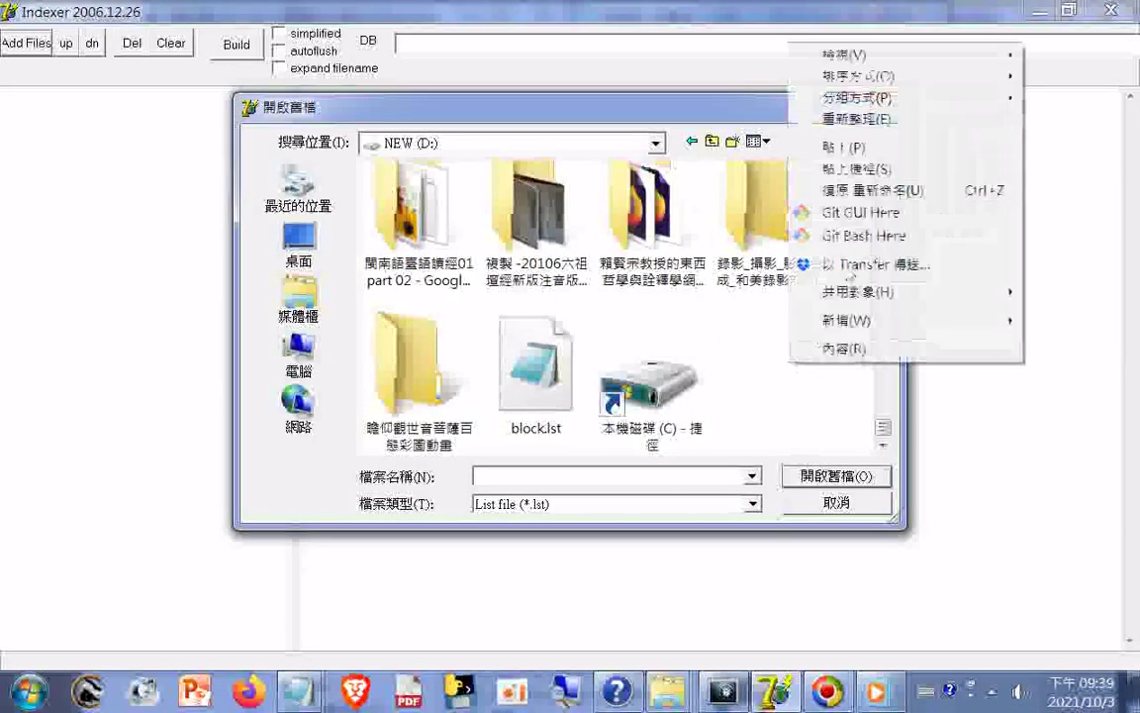
pyautogui.moveTo(856, 76)
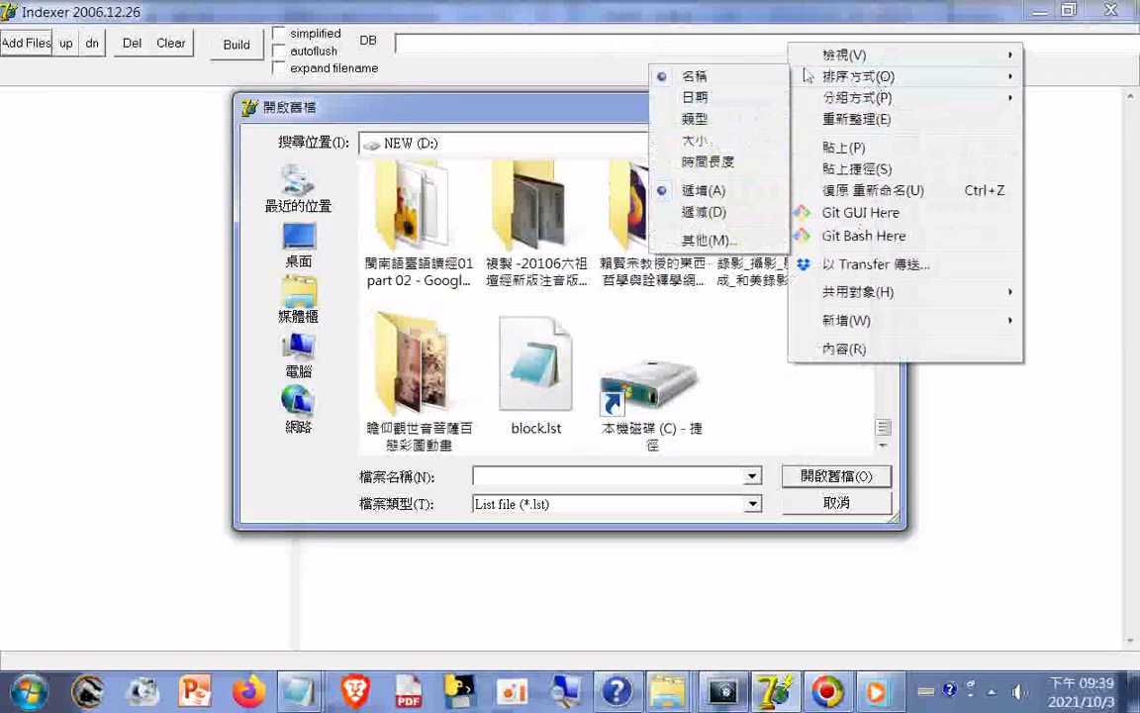
pyautogui.moveTo(831, 54)
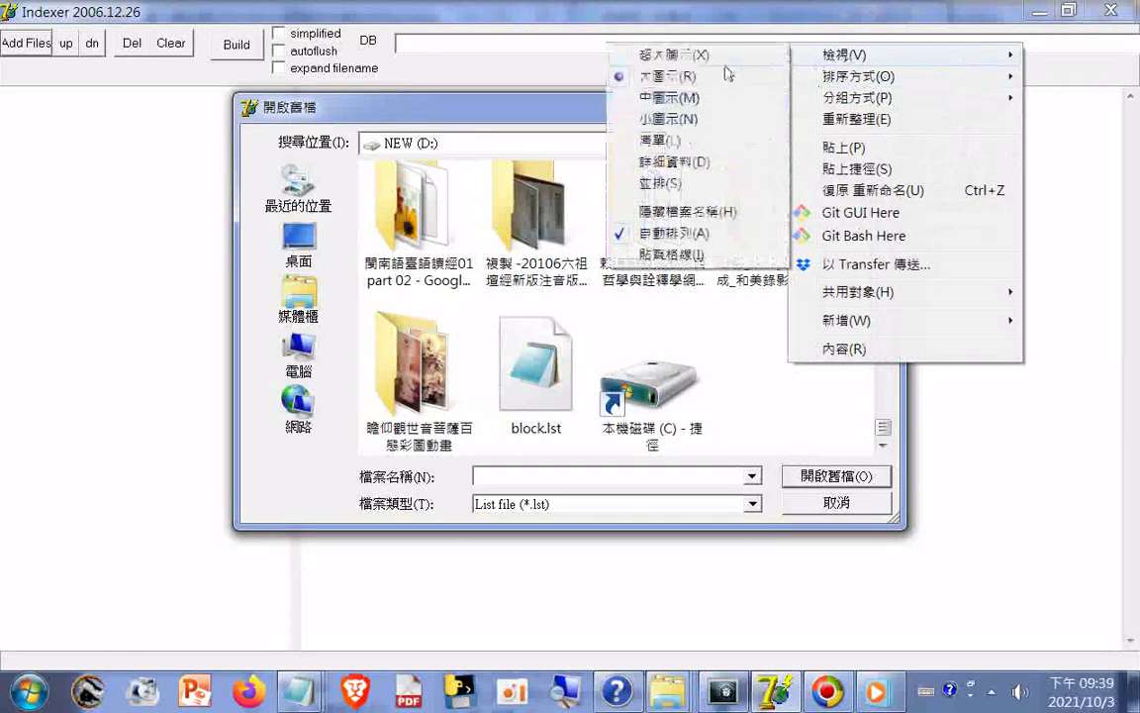
pyautogui.click(683, 141)
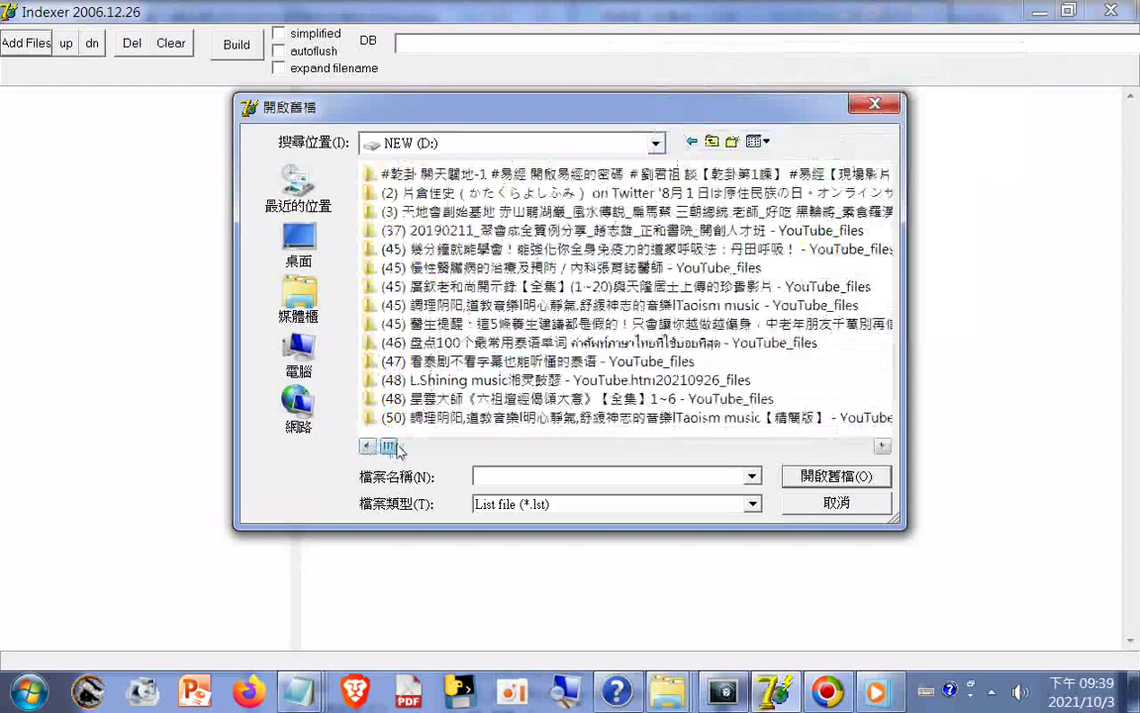
# Step: Filter the files to Source (*.xml) and add the HISTORY OF THE DECLINE AND FALL OF THE ROMAN EMPIRE XML file
pyautogui.moveTo(392, 448); pyautogui.dragTo(404, 447)
pyautogui.click(709, 506)
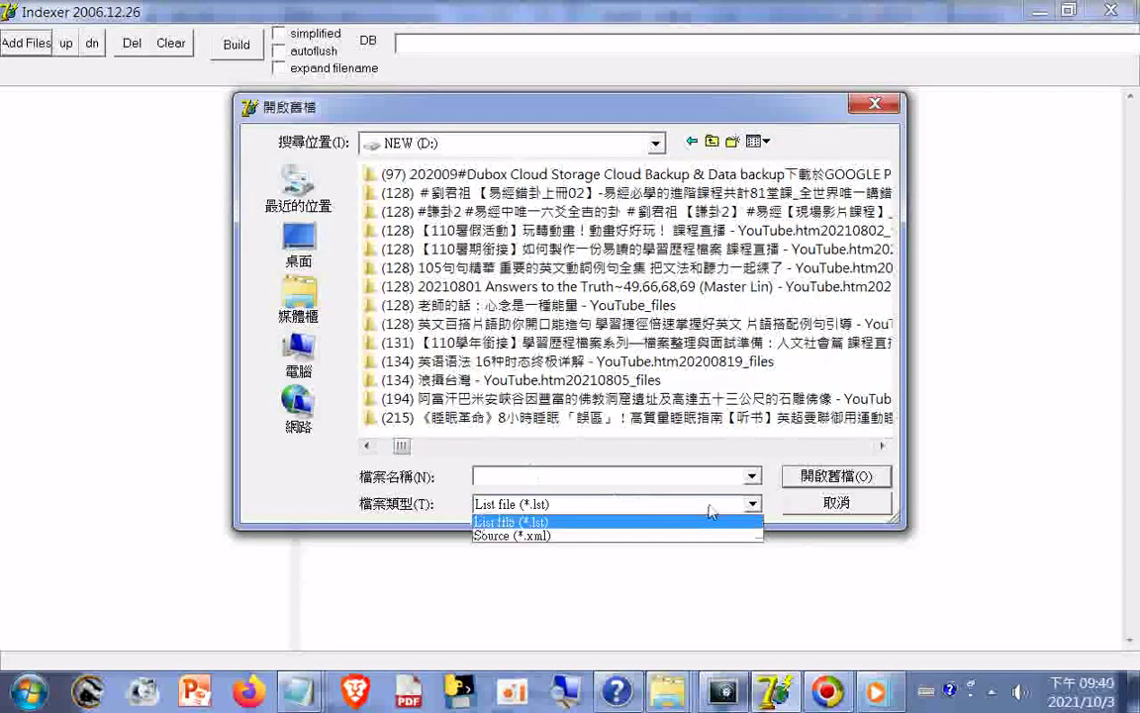
pyautogui.click(614, 540)
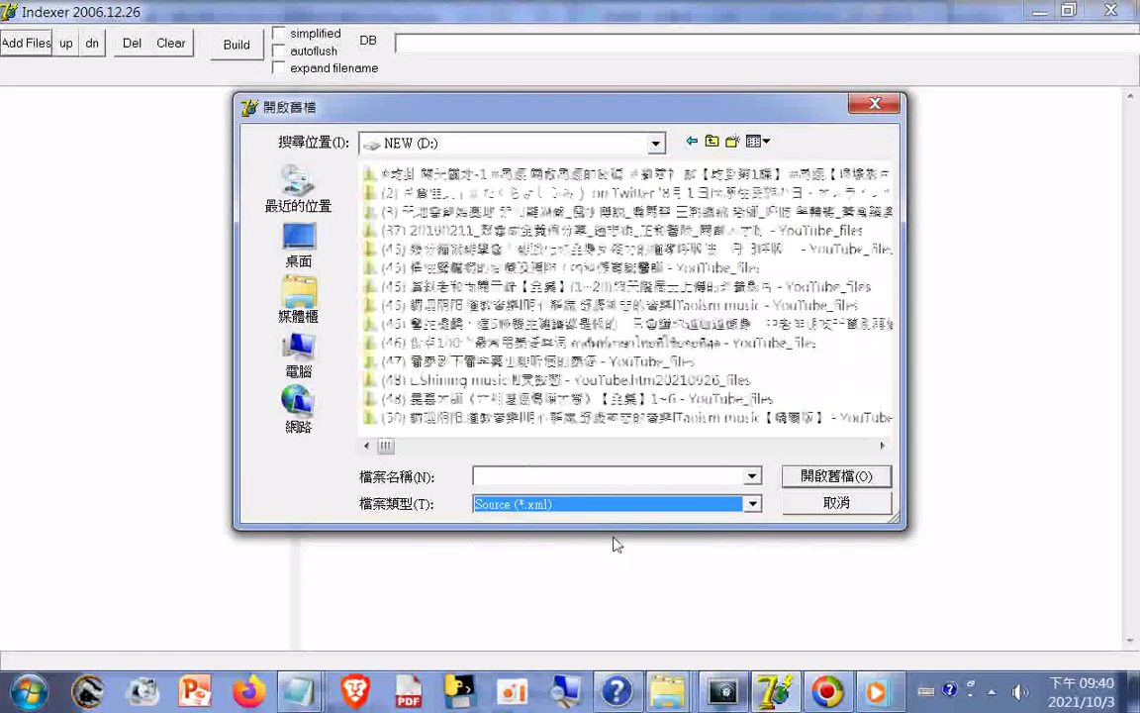
pyautogui.moveTo(401, 452); pyautogui.dragTo(863, 450)
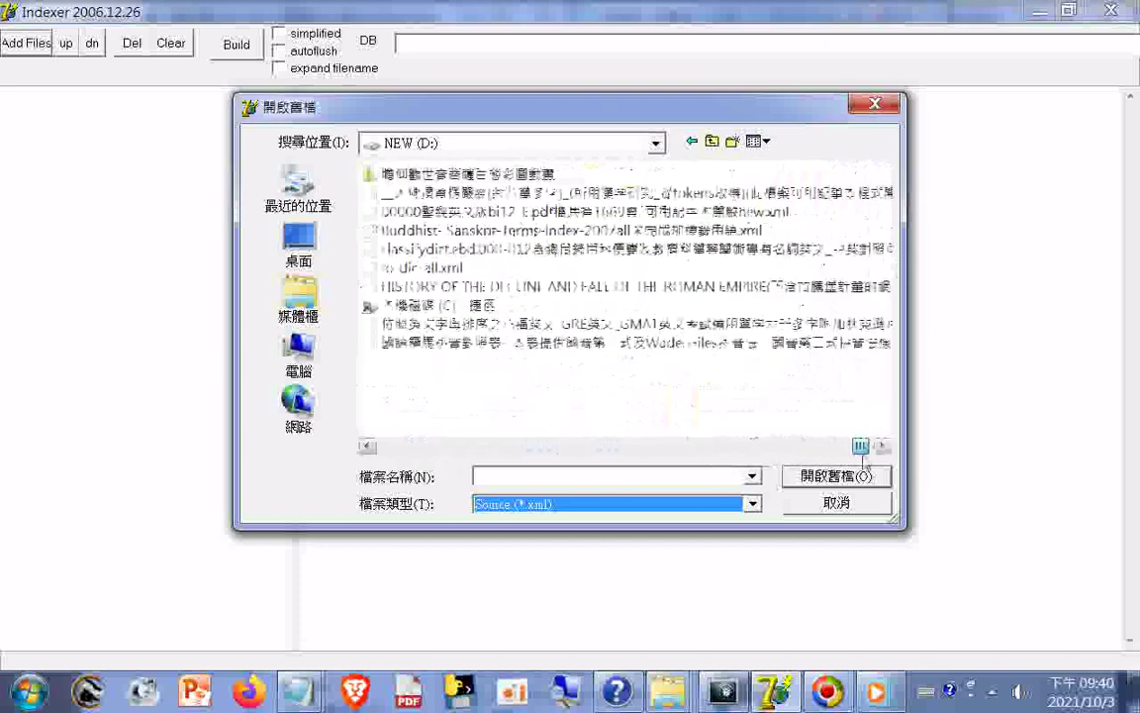
pyautogui.click(469, 289)
pyautogui.doubleClick(469, 289)
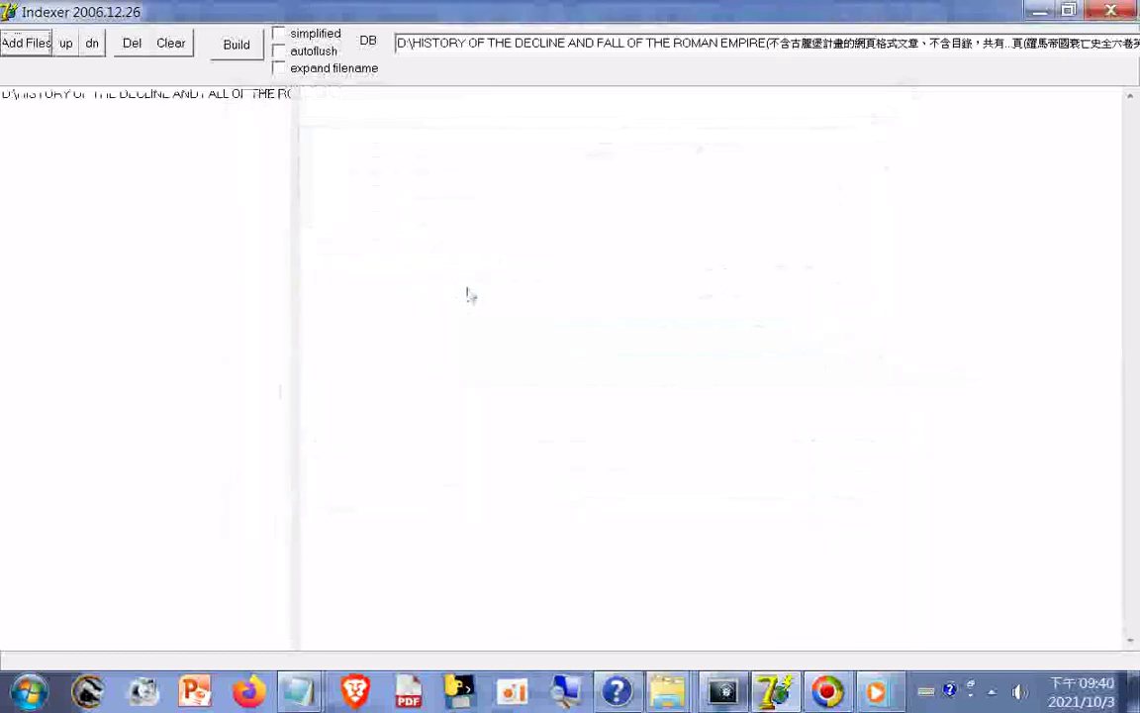
# Step: Try to build the index database from the added XML file
pyautogui.click(220, 49)
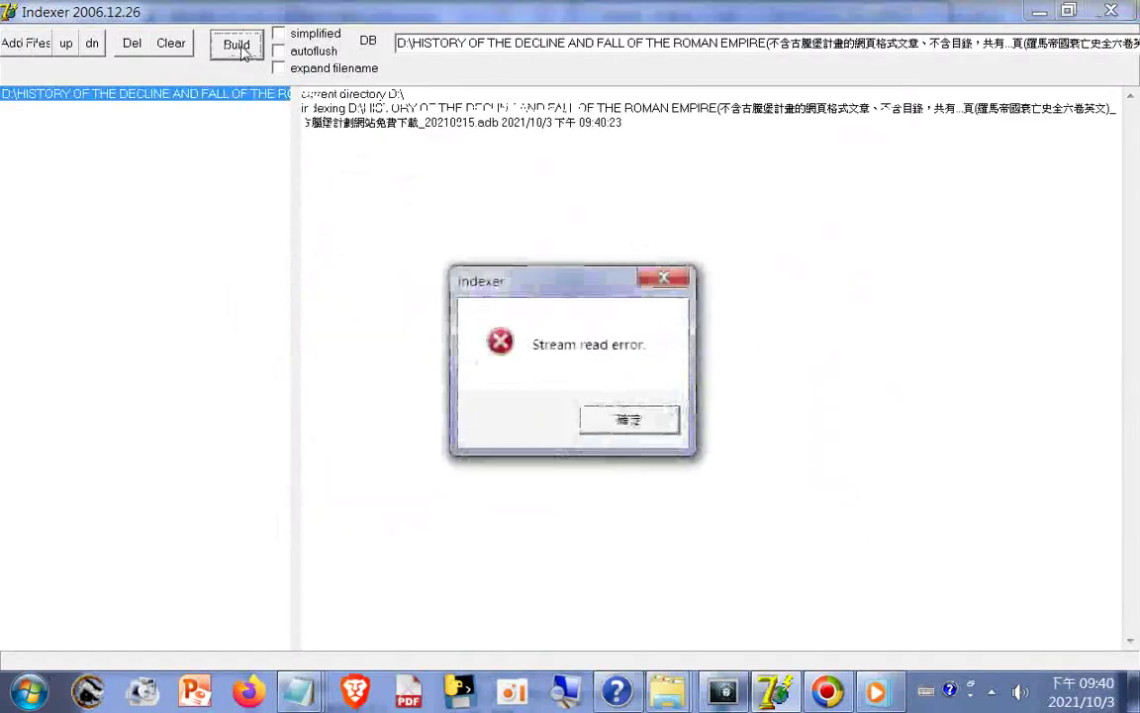
pyautogui.click(629, 419)
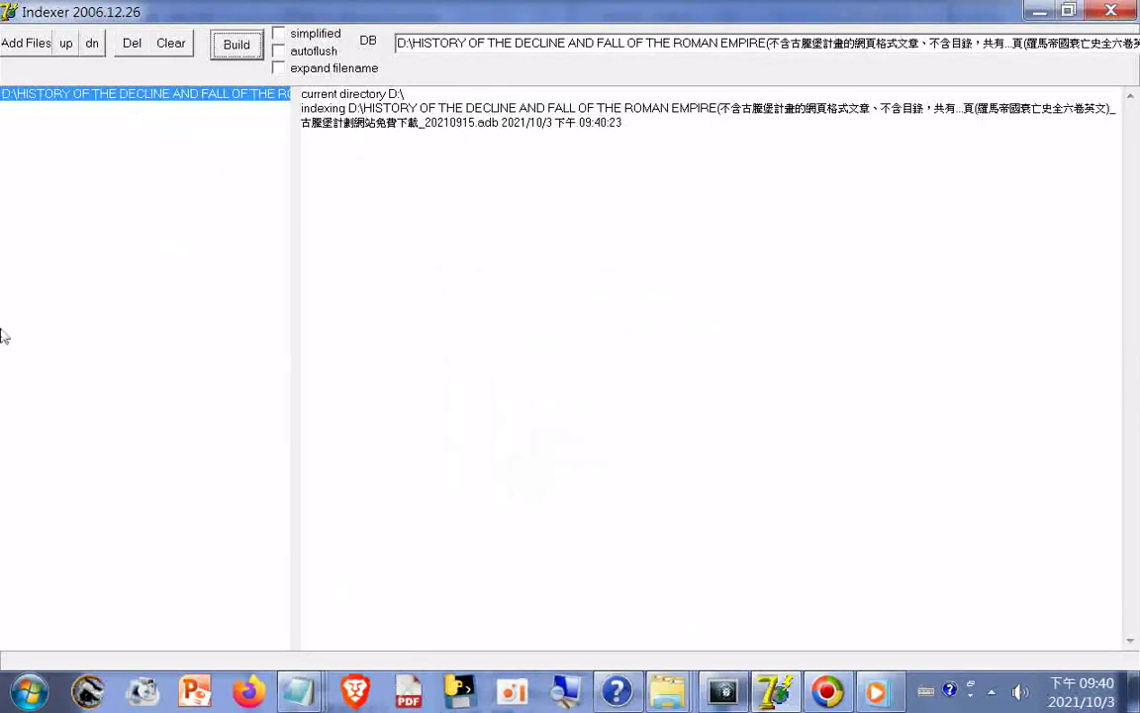
# Step: In the add-files dialog, shorten the long-named history file's name to HISTORY OF THE DECLINE AND FALL OF THE ROMAN EMPIRE.XML
pyautogui.click(21, 39)
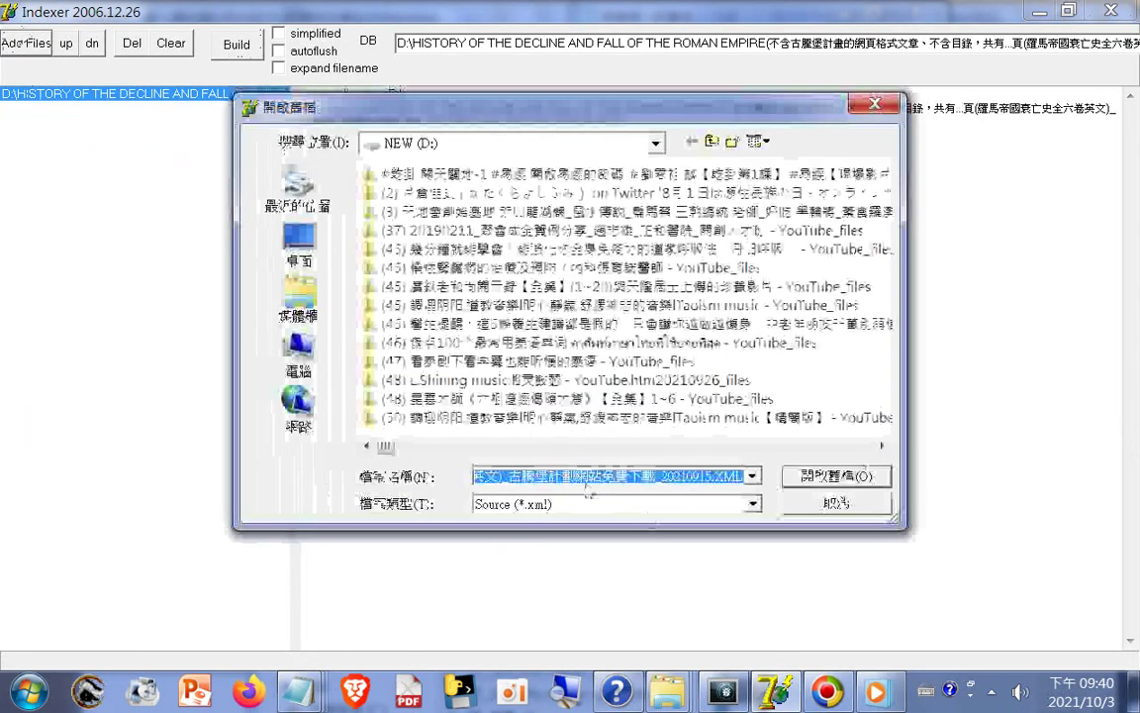
pyautogui.moveTo(384, 447); pyautogui.dragTo(863, 447)
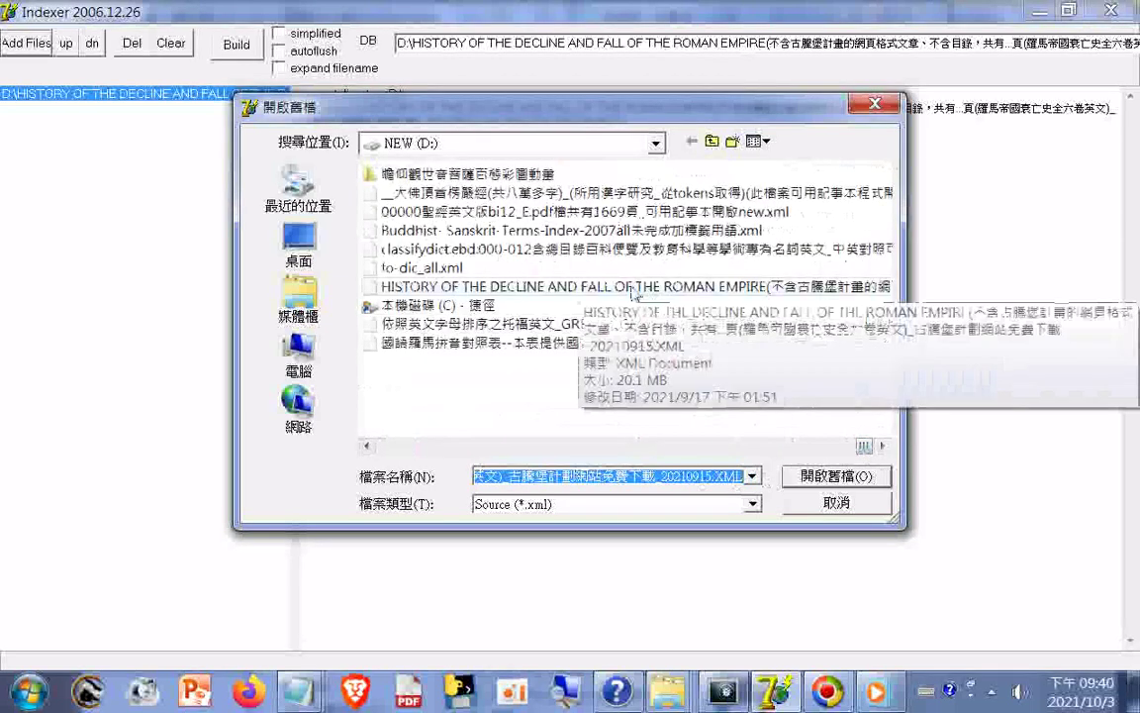
pyautogui.click(630, 288)
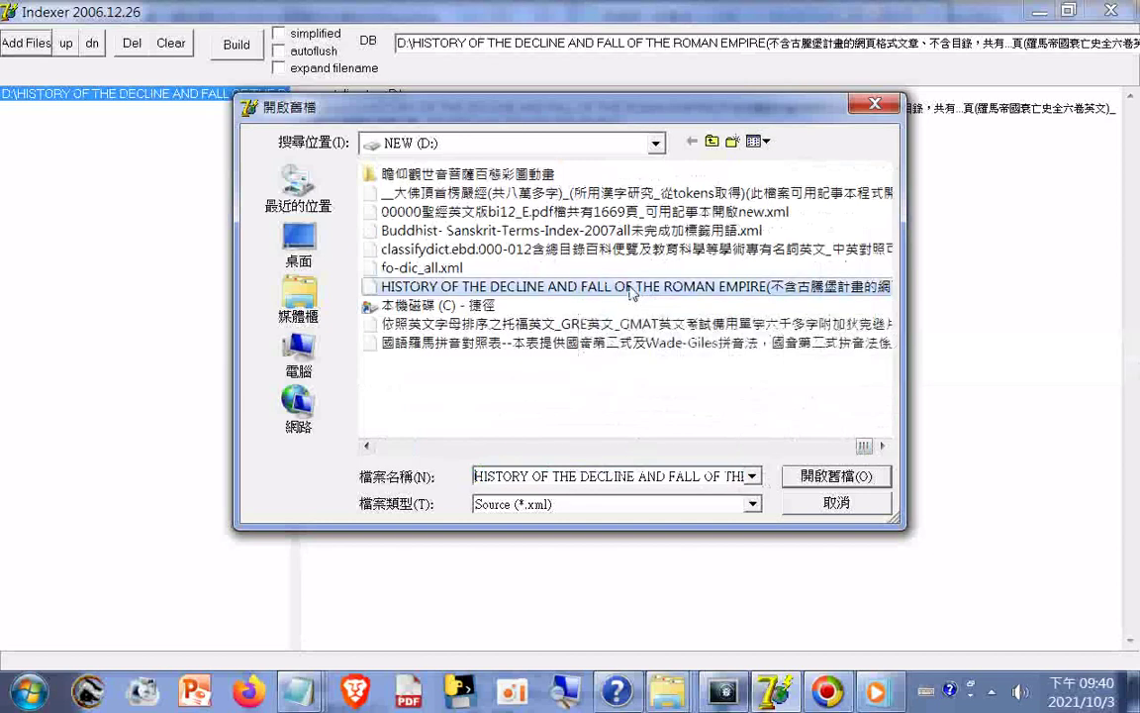
pyautogui.doubleClick(617, 288)
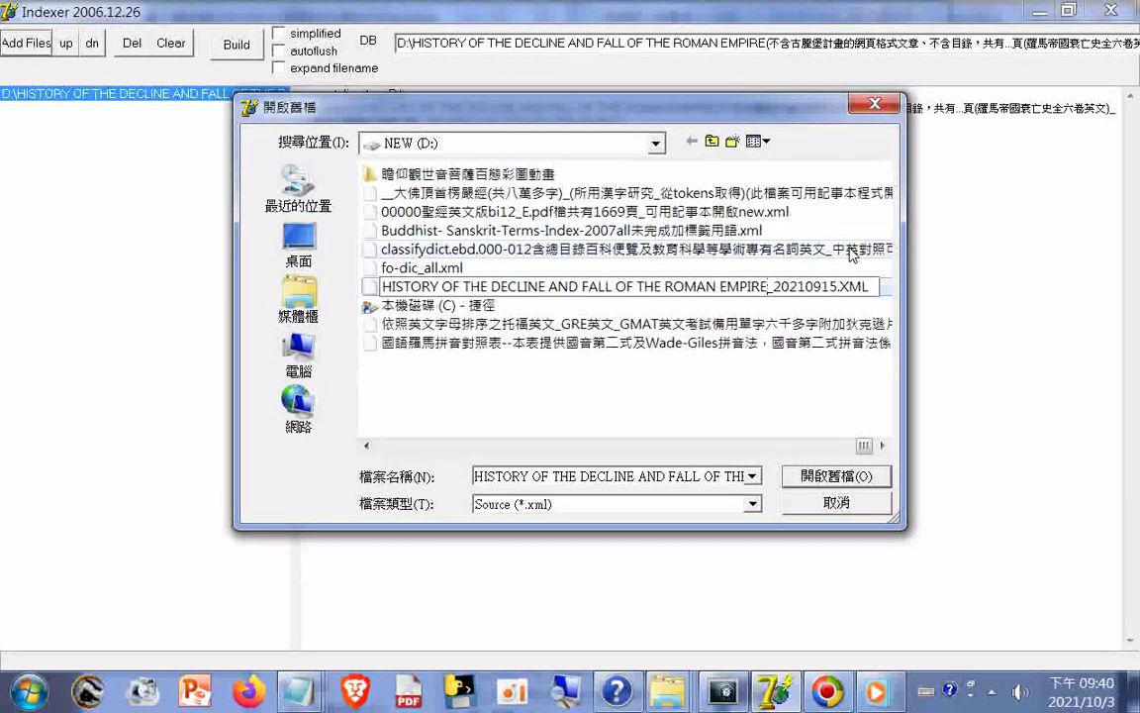
pyautogui.press('Delete')
pyautogui.press('Delete')
pyautogui.press('Delete')
pyautogui.press('Delete')
pyautogui.press('Delete')
pyautogui.press('Delete')
pyautogui.press('Delete')
pyautogui.press('Delete')
pyautogui.press('Delete')
pyautogui.press('Delete')
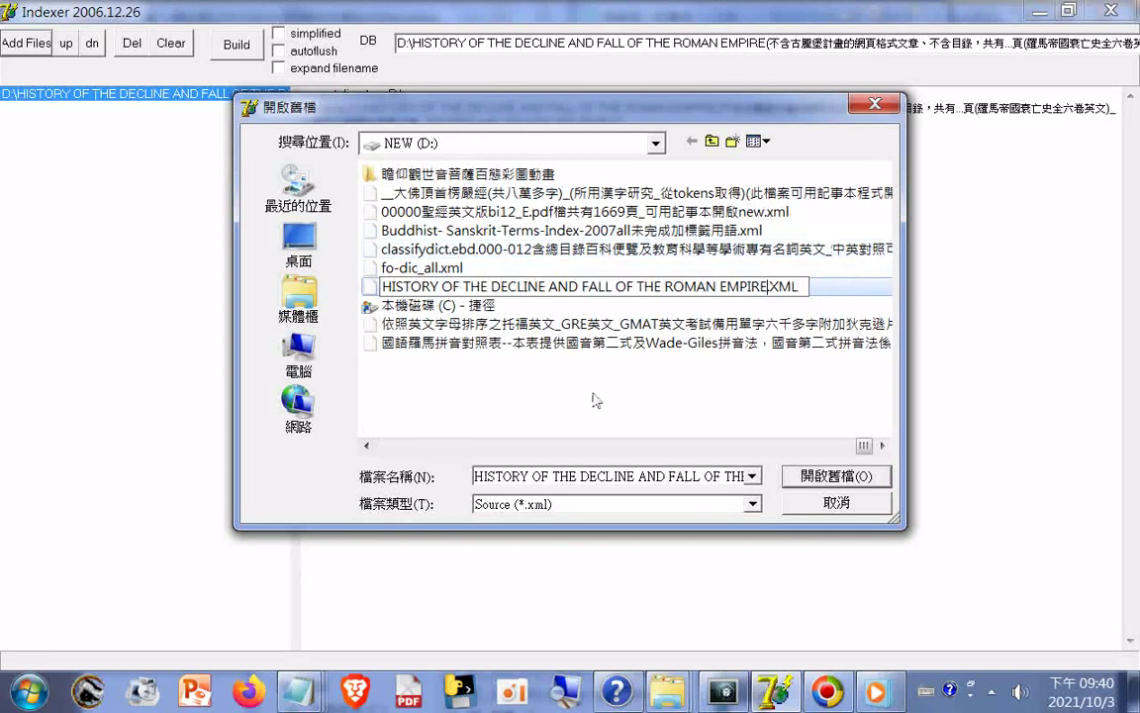
pyautogui.click(373, 293)
# Step: Add the renamed history XML file and try to build its database again
pyautogui.doubleClick(374, 289)
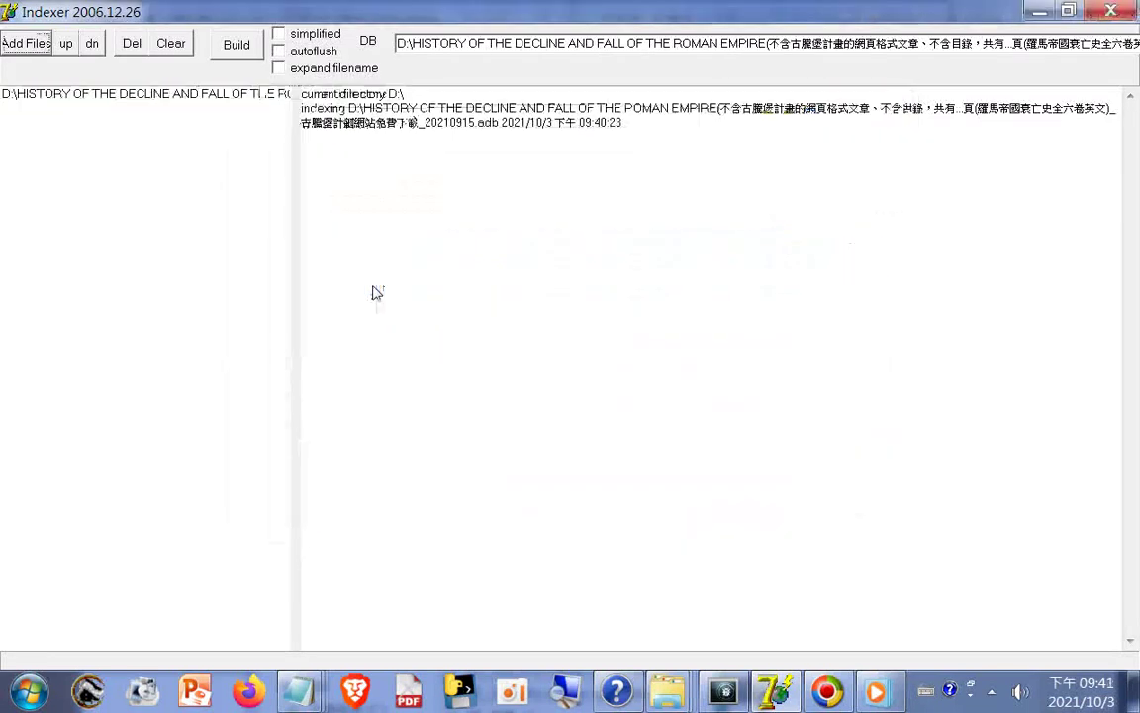
pyautogui.click(236, 47)
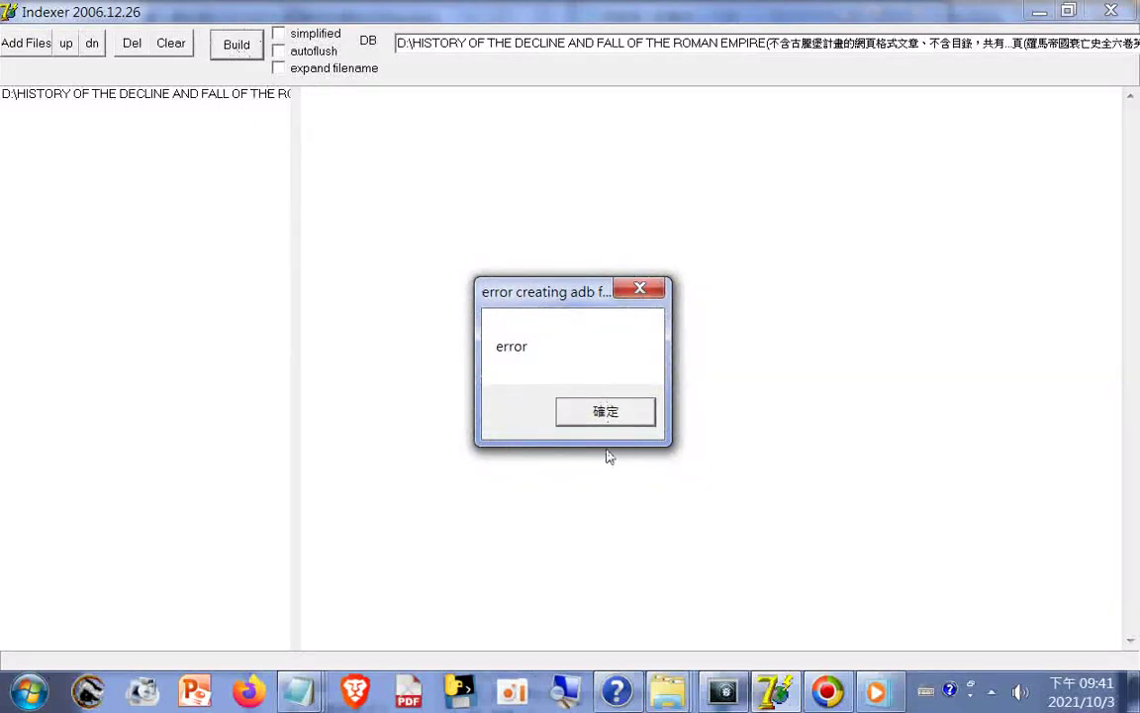
pyautogui.click(584, 416)
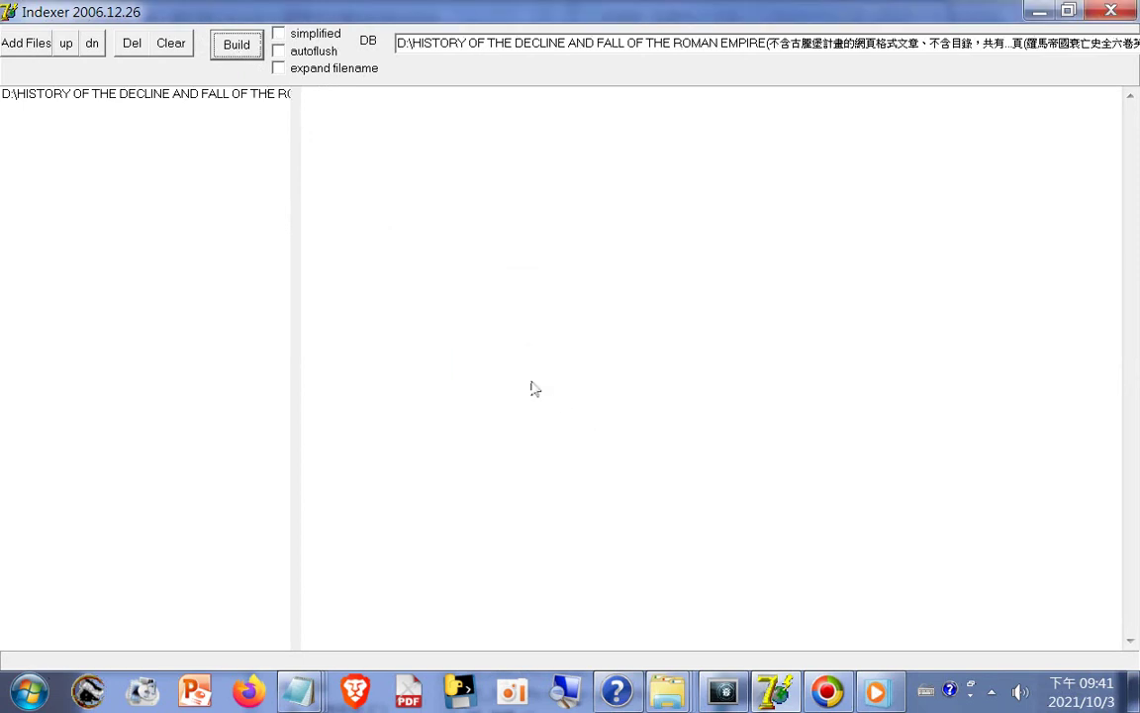
# Step: Reopen the add-files dialog, locate the history XML file on drive D:, and try to paste the clipboard contents into that folder
pyautogui.click(28, 43)
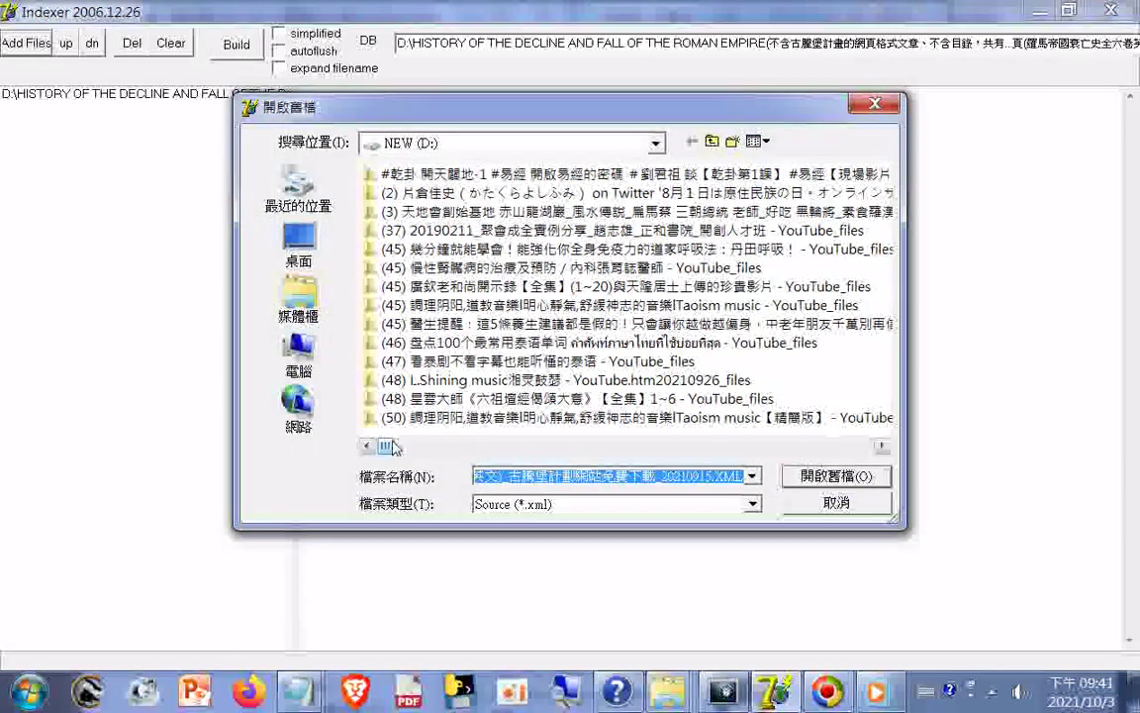
pyautogui.moveTo(385, 446); pyautogui.dragTo(392, 447)
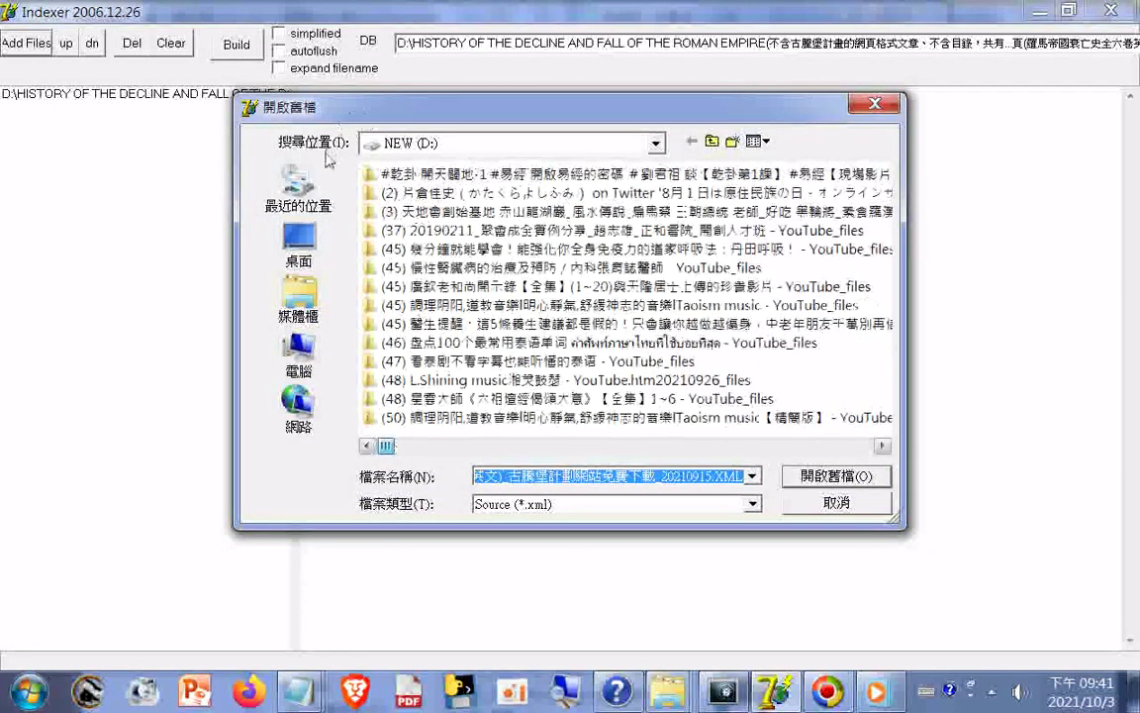
pyautogui.hscroll(5, 594, 247)
pyautogui.hscroll(3, 730, 362)
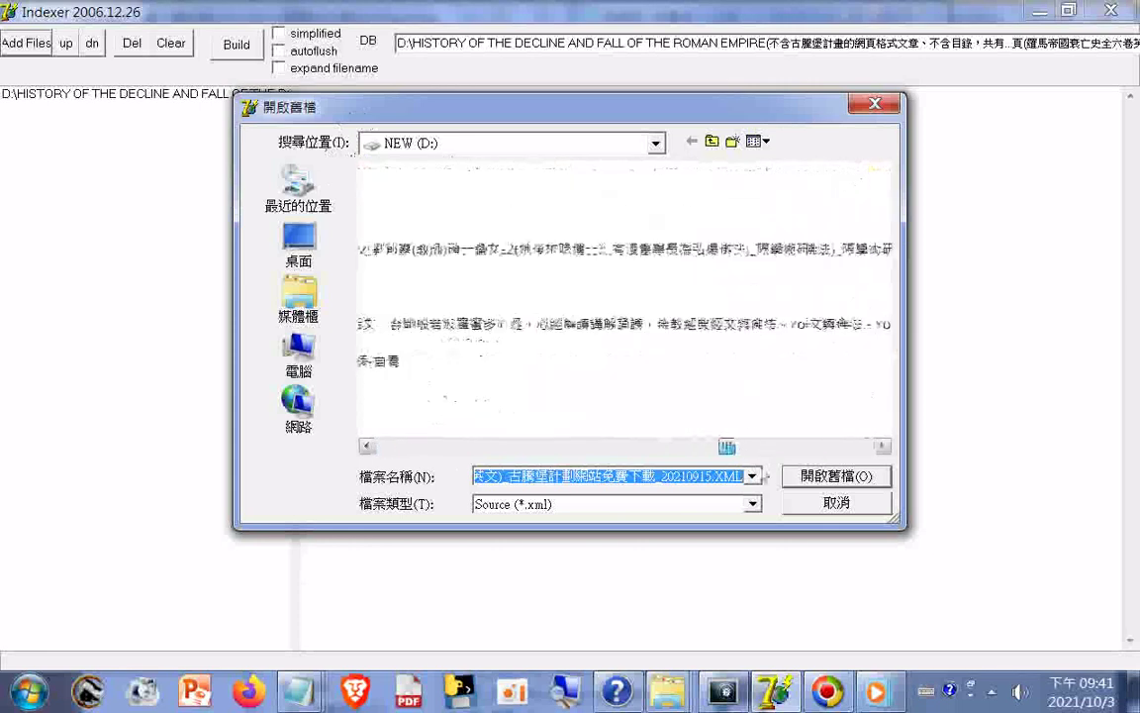
pyautogui.hscroll(-5, 573, 318)
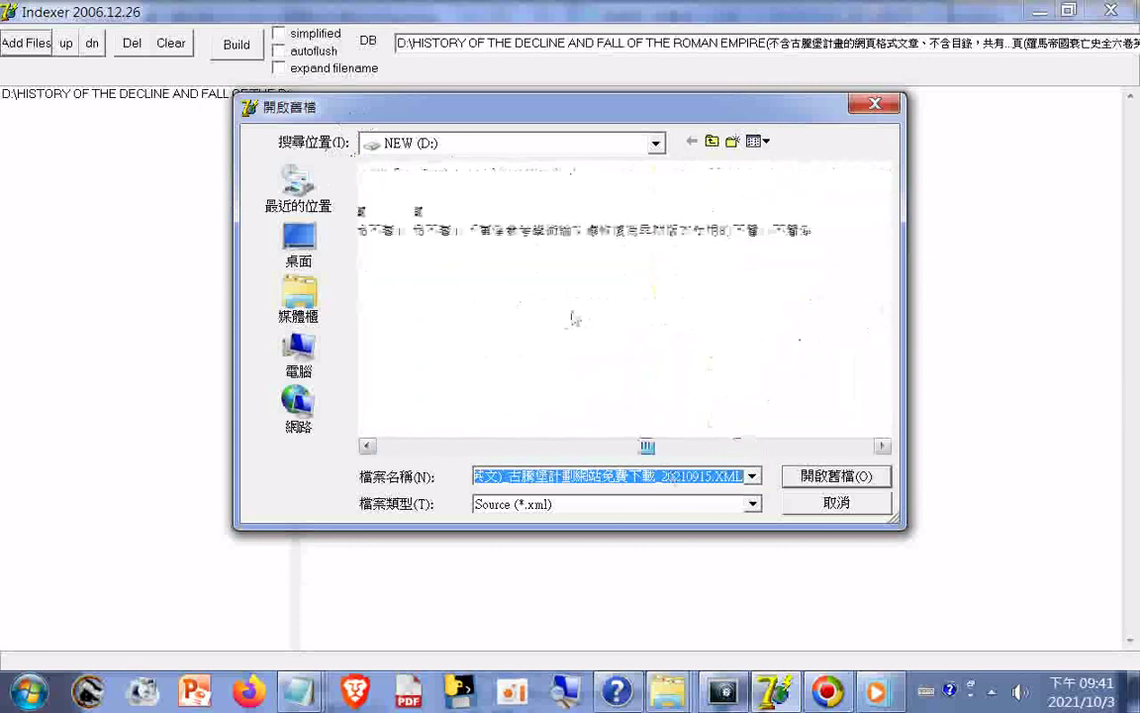
pyautogui.moveTo(631, 338); pyautogui.dragTo(804, 564)
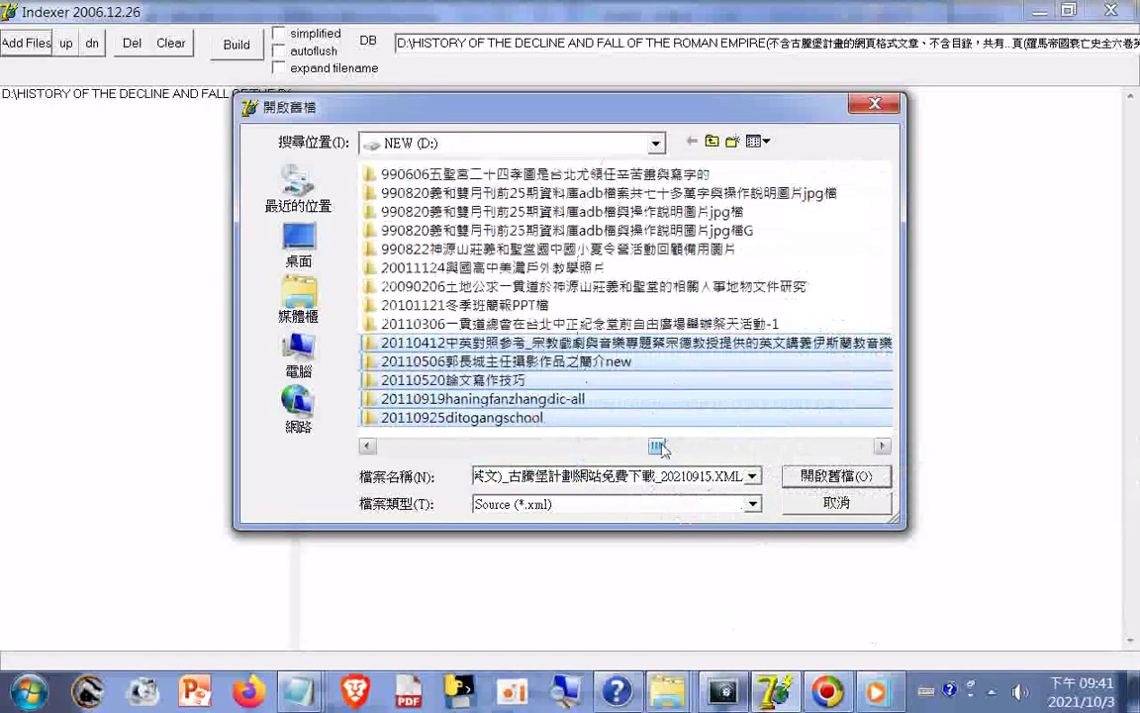
pyautogui.moveTo(658, 451); pyautogui.dragTo(887, 439)
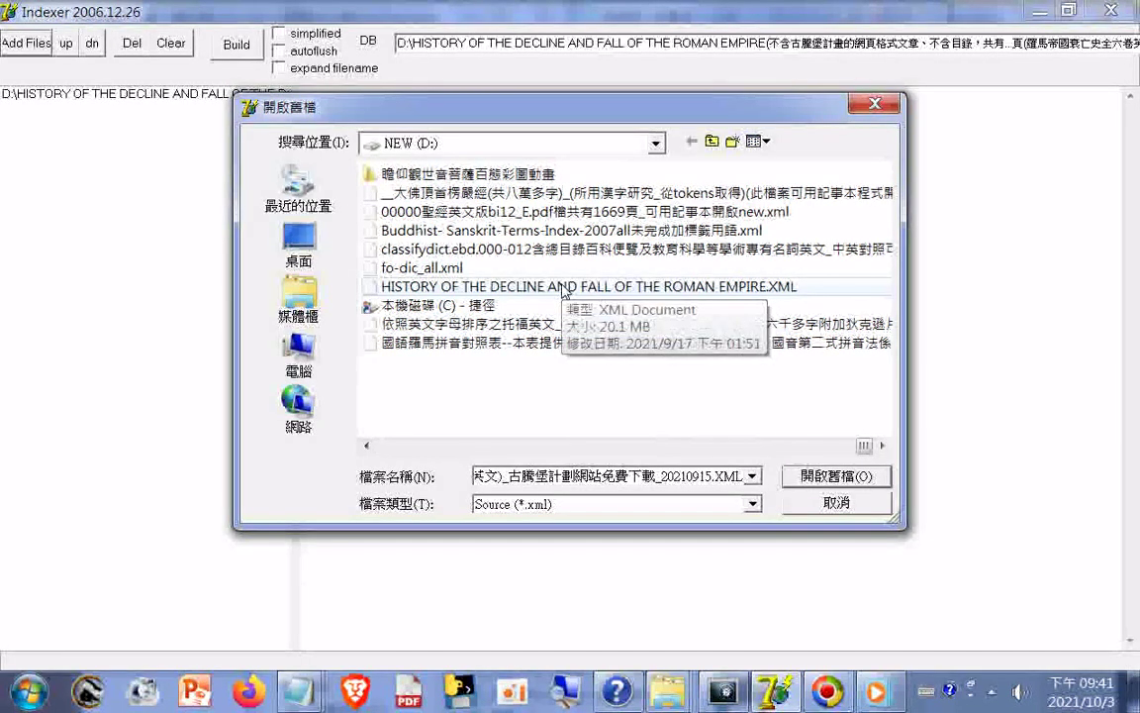
pyautogui.rightClick(530, 396)
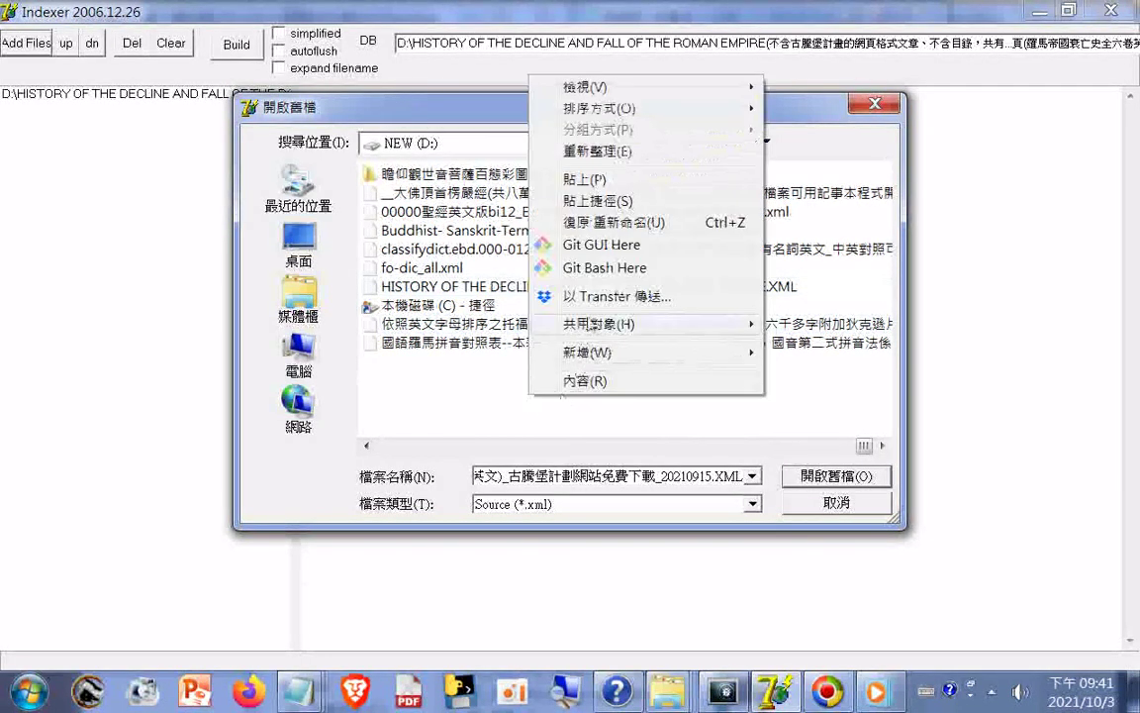
pyautogui.click(592, 184)
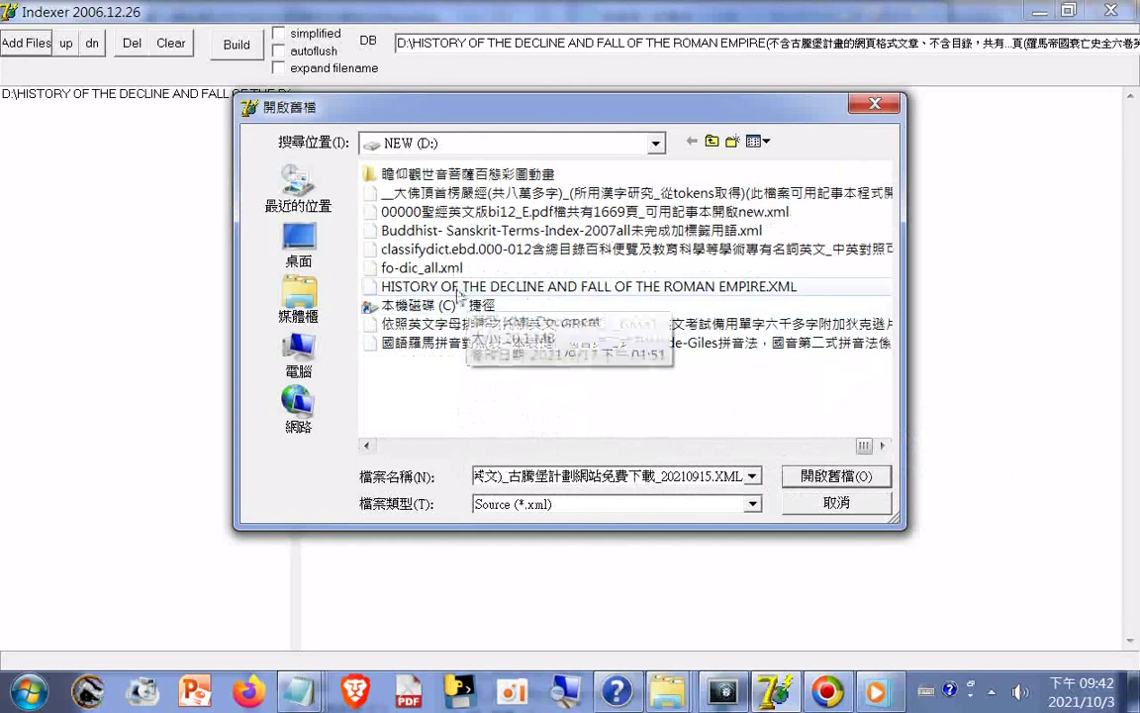
# Step: Start renaming the Roman Empire history XML file, replacing its base name with h202109
pyautogui.click(458, 294)
pyautogui.click(458, 294)
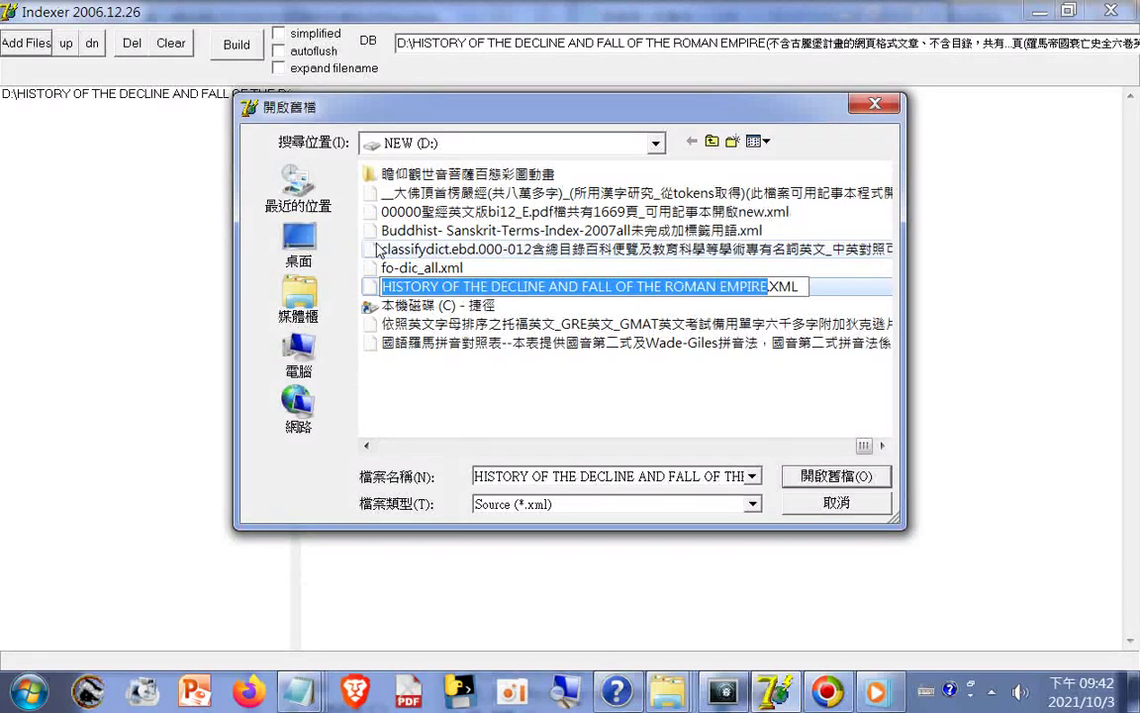
pyautogui.write('H')
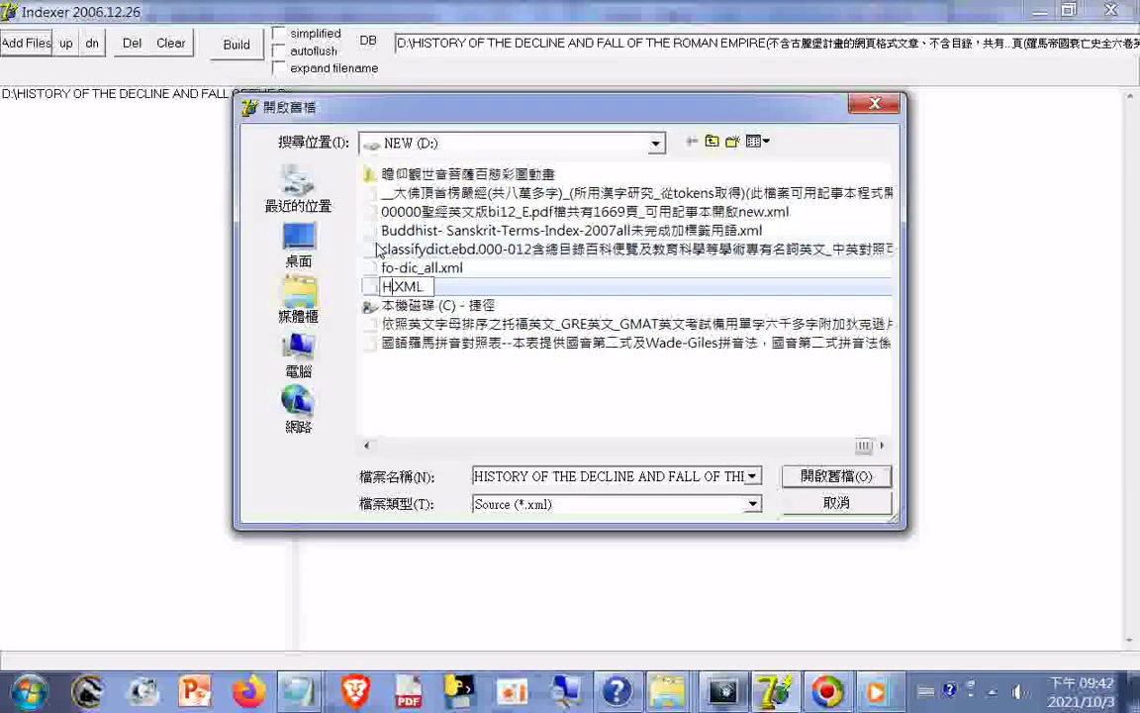
pyautogui.press('BackSpace')
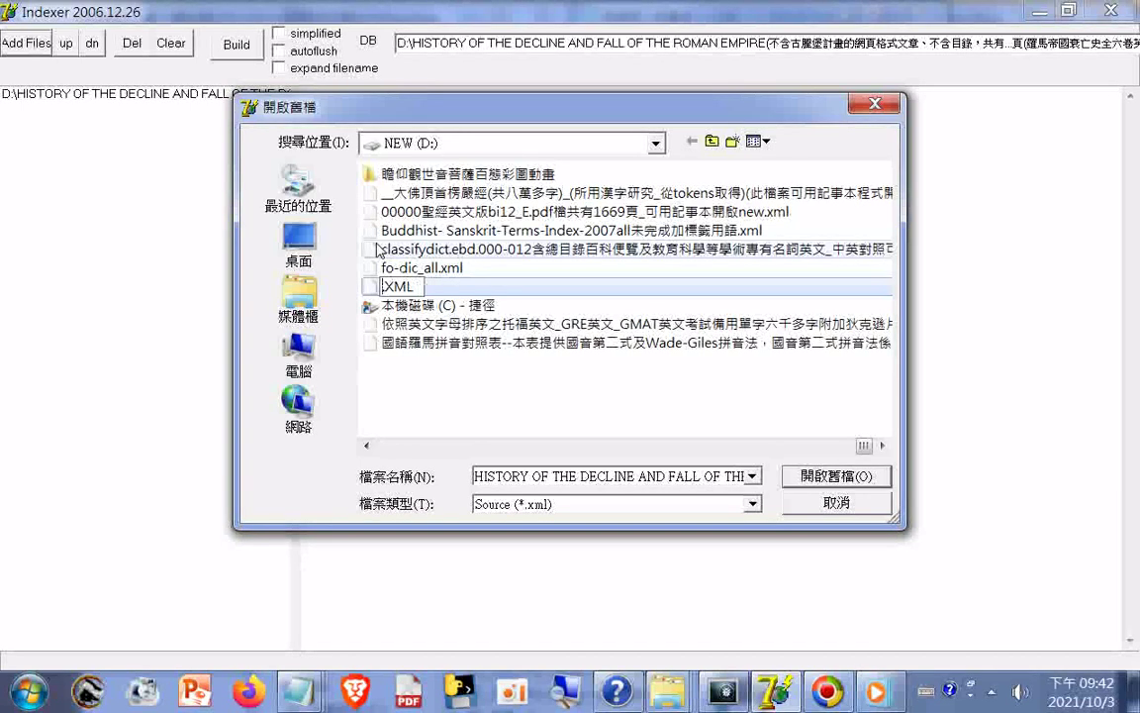
pyautogui.write('ffh')
pyautogui.write('gh')
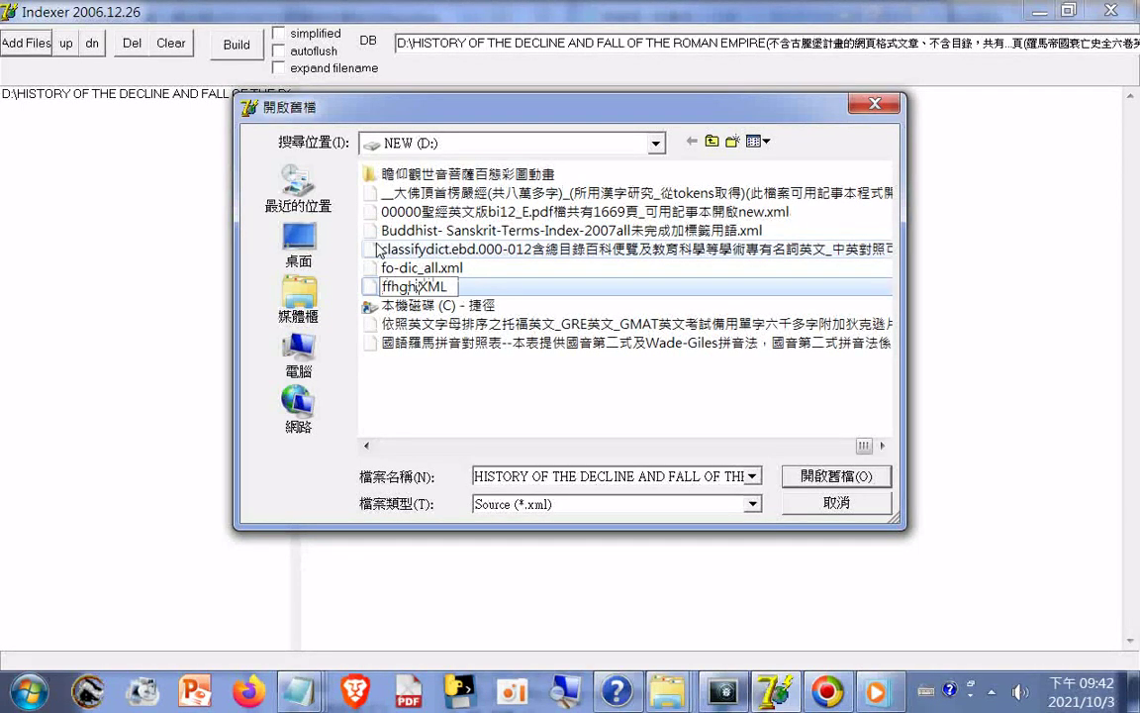
pyautogui.press('BackSpace')
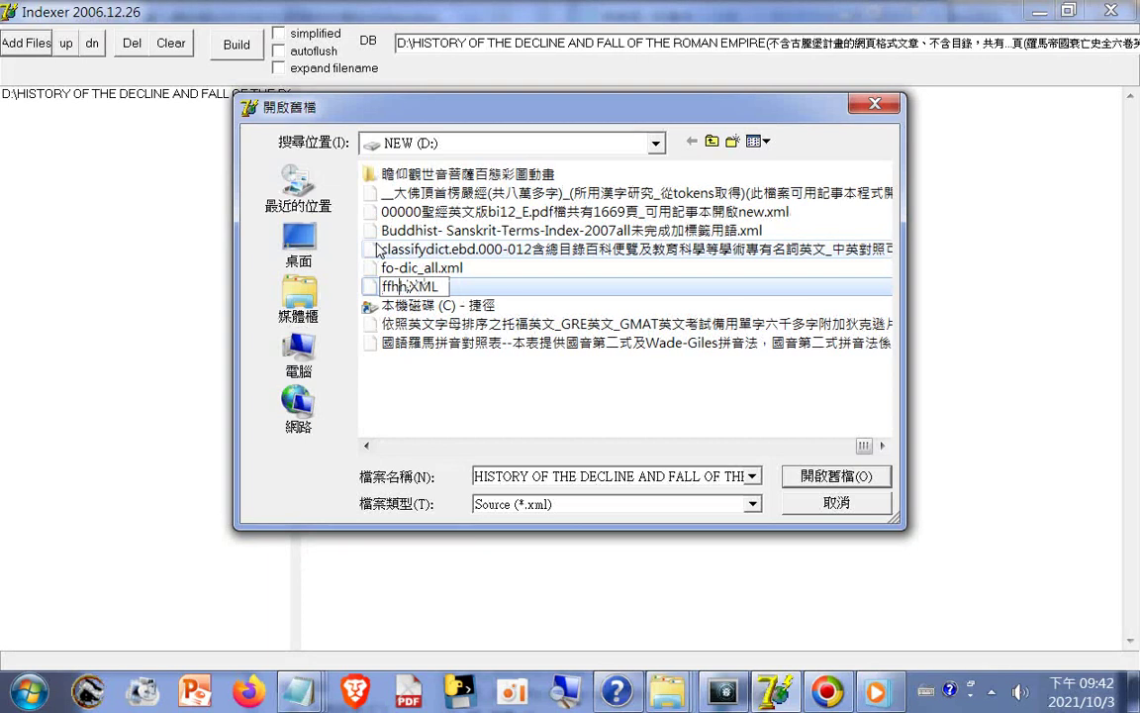
pyautogui.press('BackSpace')
pyautogui.press('BackSpace')
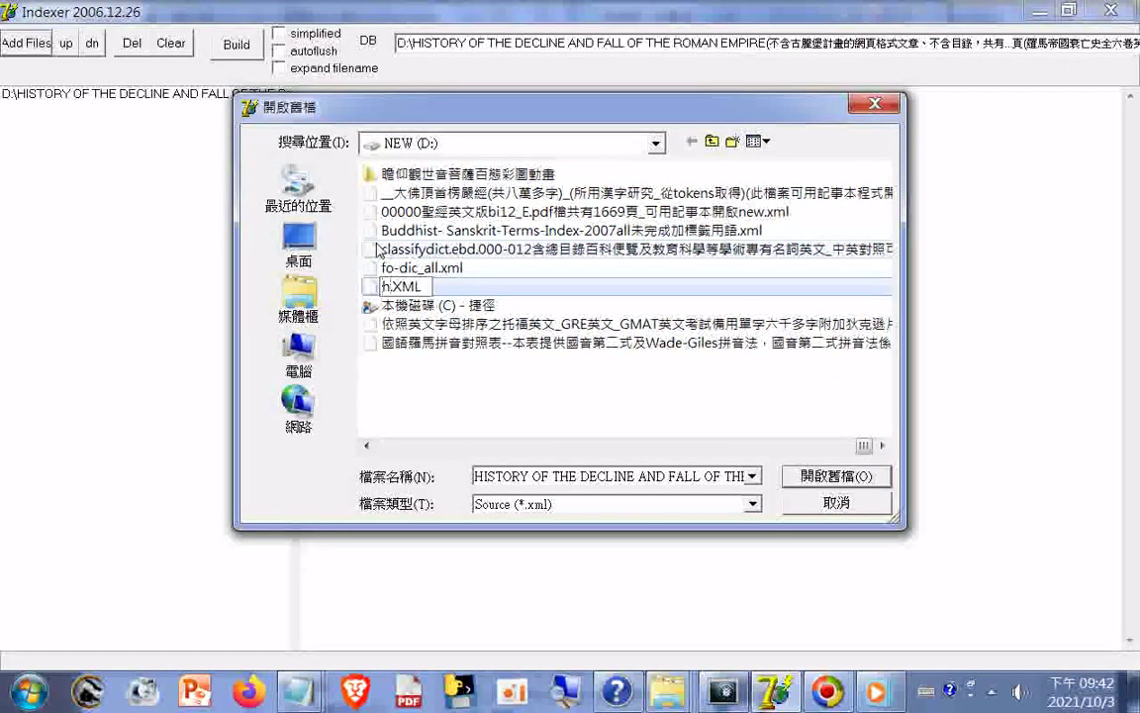
pyautogui.write('2021')
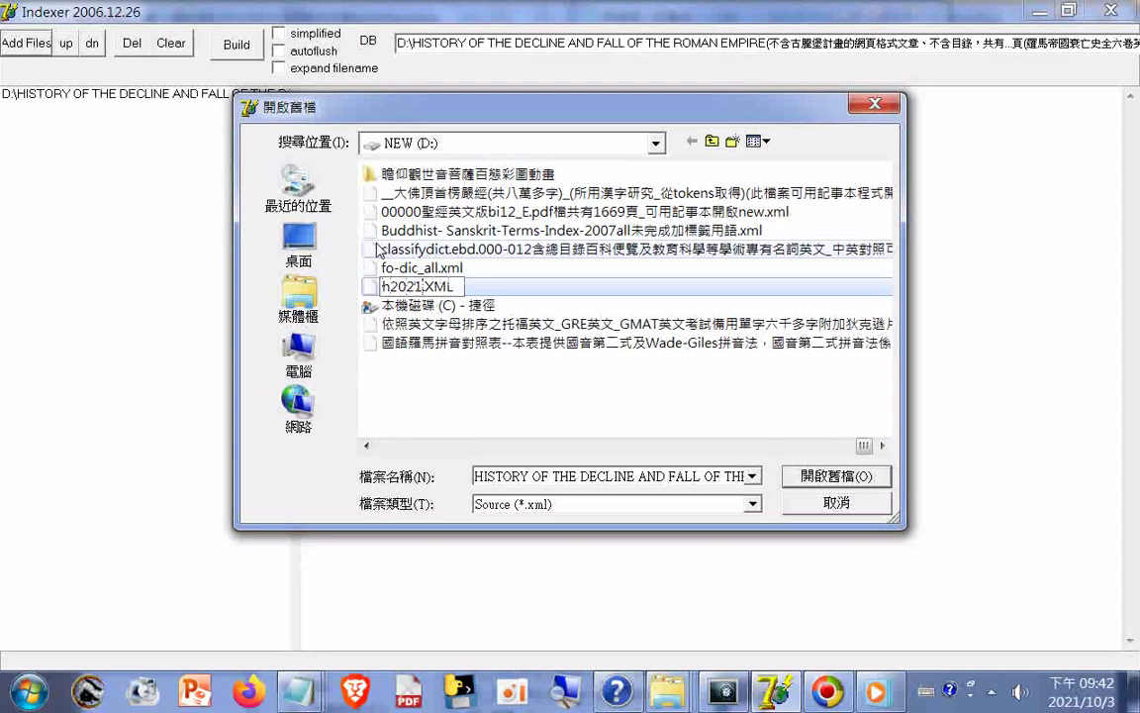
pyautogui.write('0')
pyautogui.write('/')
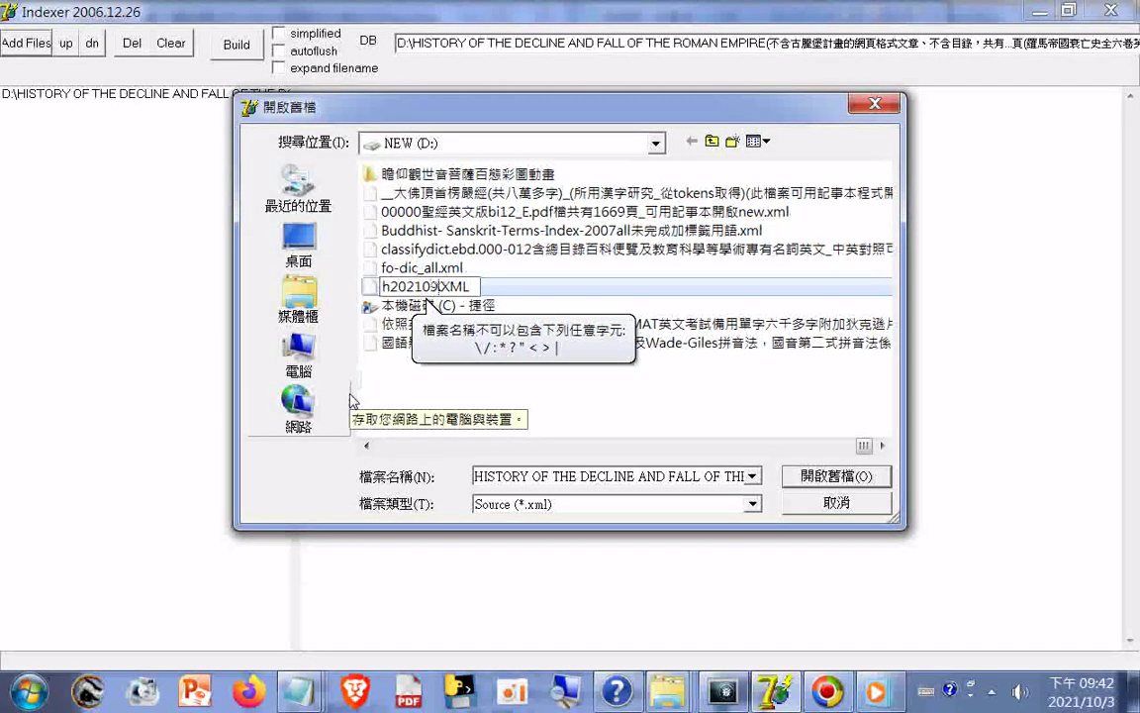
pyautogui.write('9')
# Step: Insert an underscore after the h in the new name and make the extension lowercase, naming the file h_202109.xml
pyautogui.press('Left')
pyautogui.press('Left')
pyautogui.press('Left')
pyautogui.press('Left')
pyautogui.press('Left')
pyautogui.press('Left')
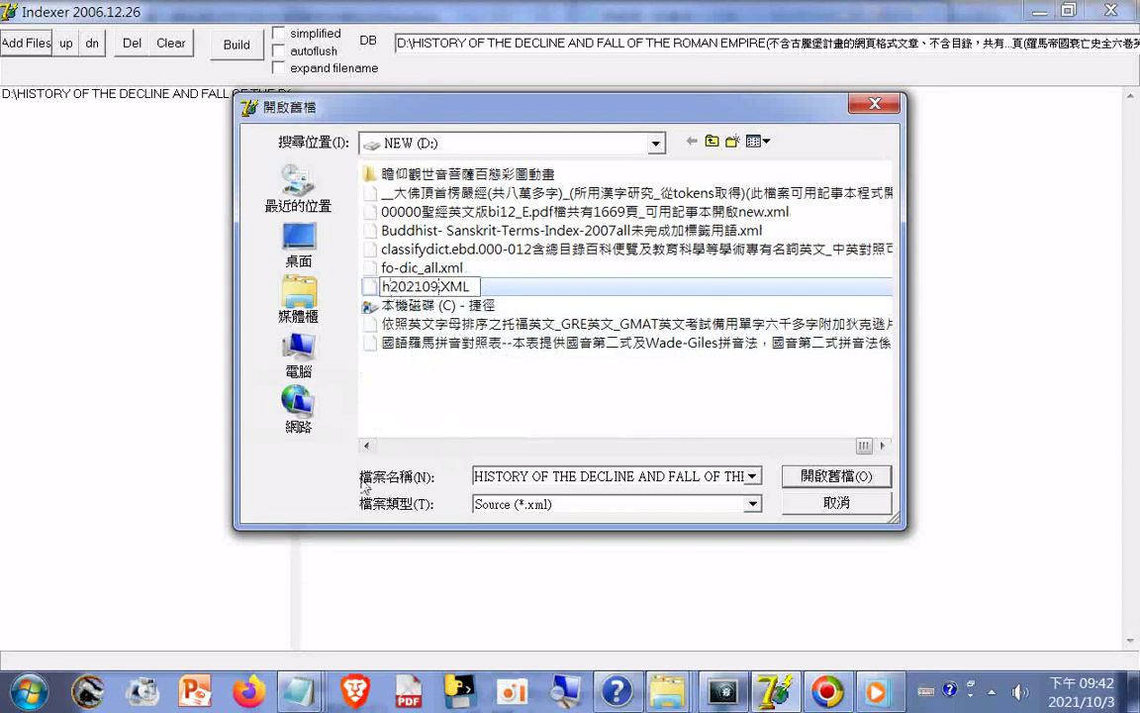
pyautogui.write('_')
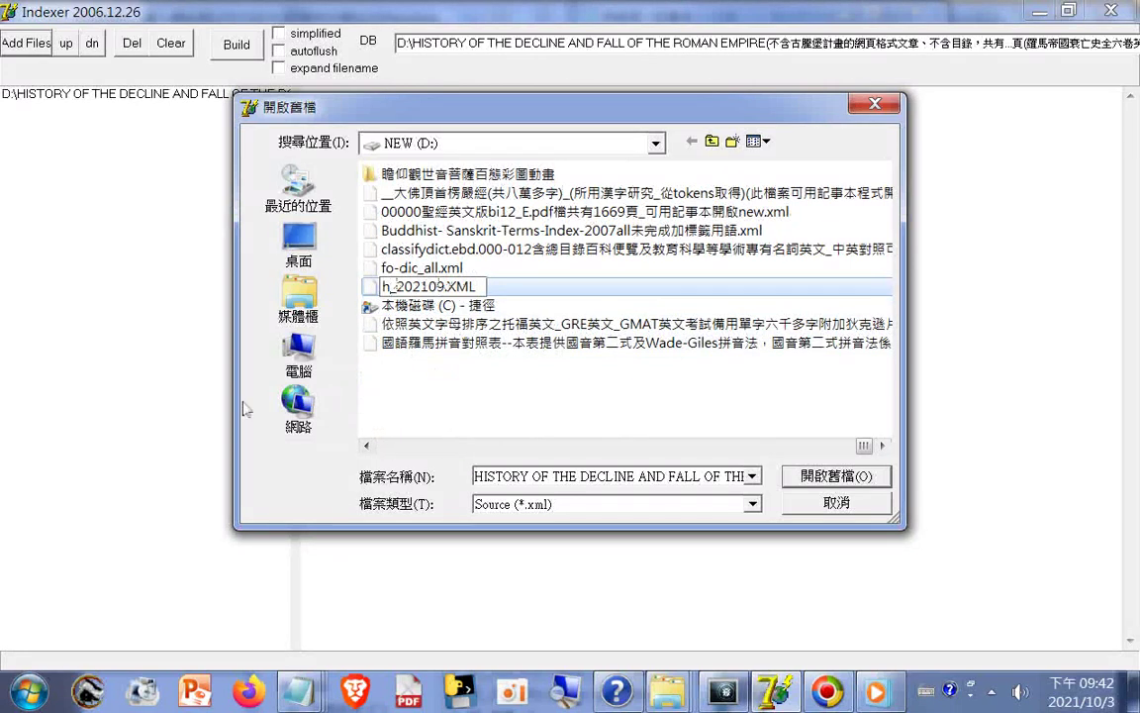
pyautogui.doubleClick(456, 288)
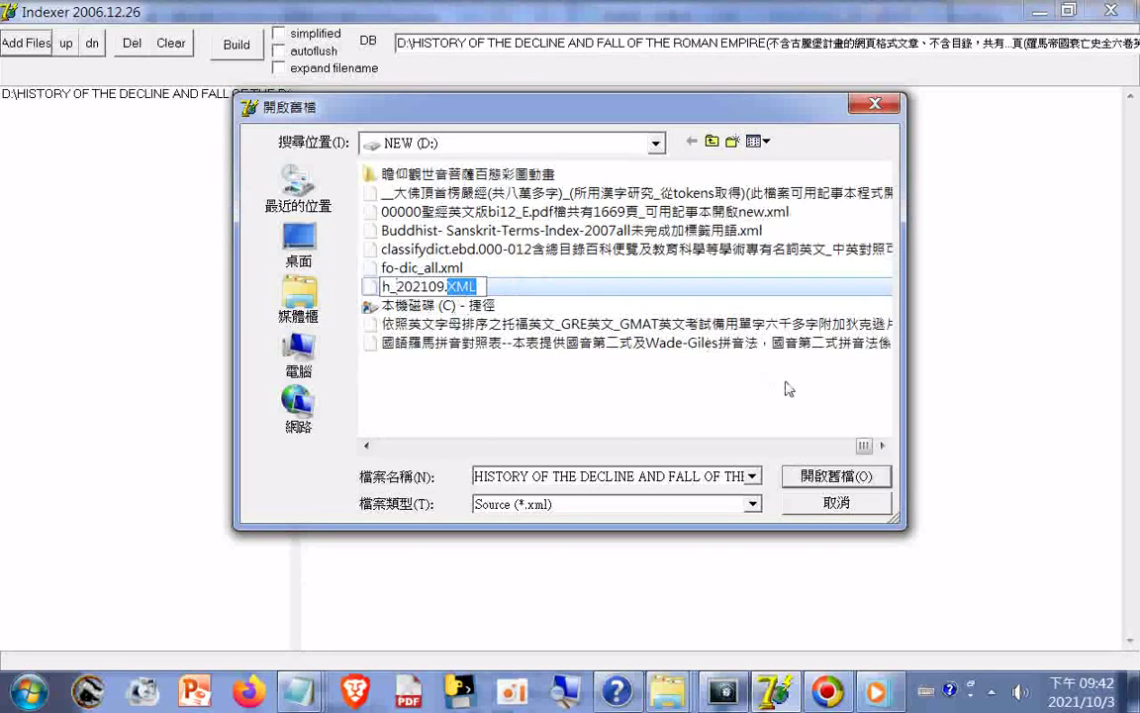
pyautogui.write('xml')
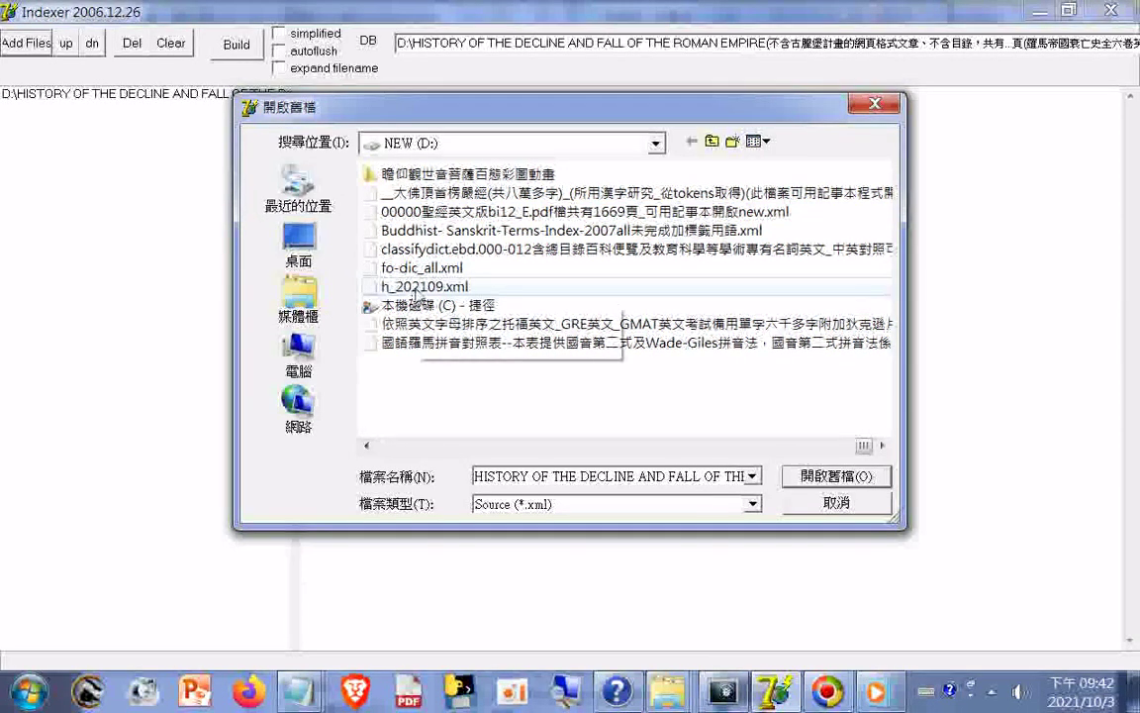
# Step: Add h_202109.xml to the file list and build its index database as D:\h_202109.adb
pyautogui.doubleClick(419, 287)
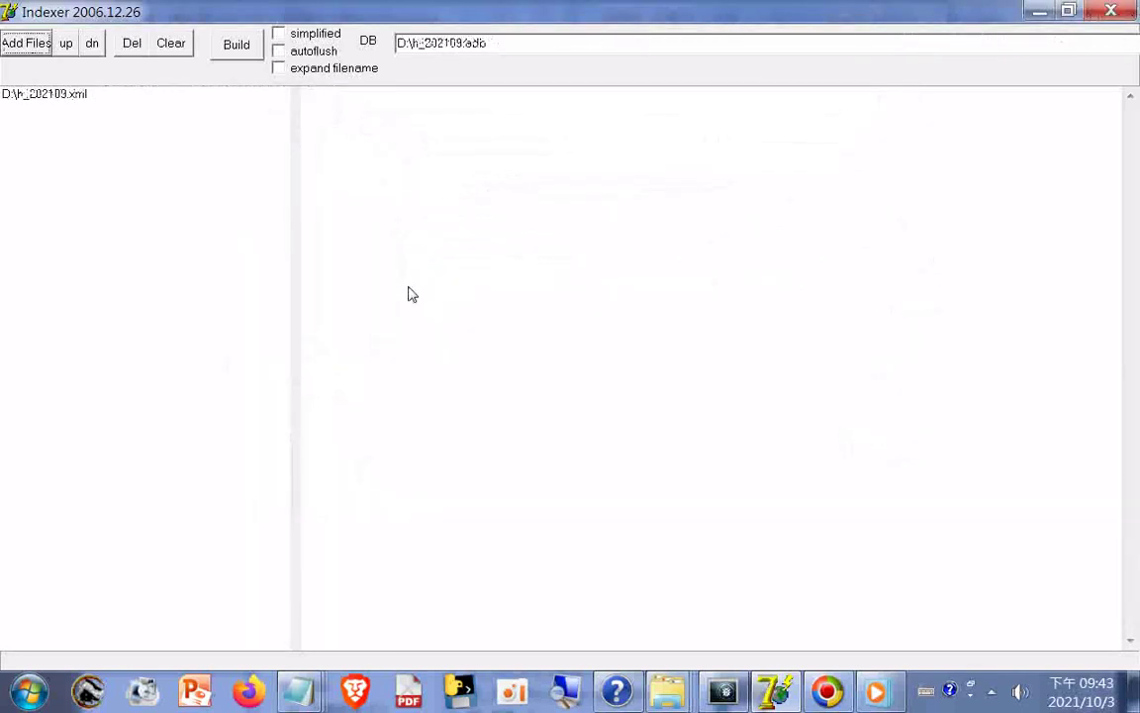
pyautogui.click(238, 44)
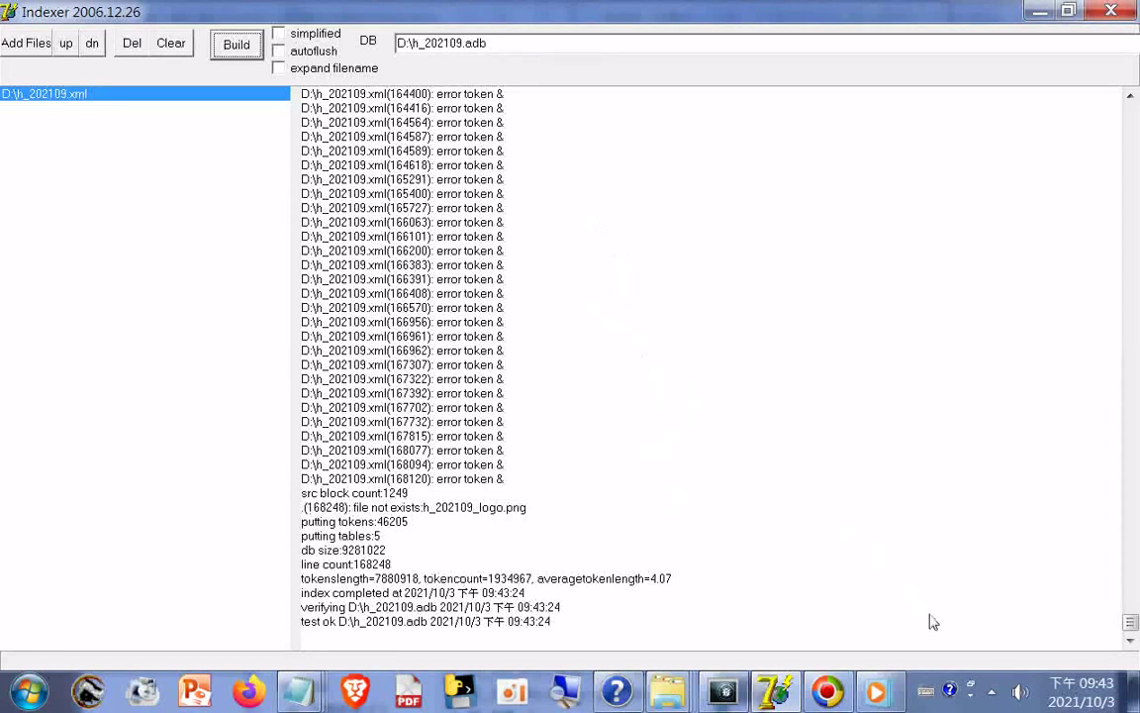
# Step: Switch to the Windows Explorer window of drive NEW (D:) and look through its file groups for the built database
pyautogui.rightClick(668, 700)
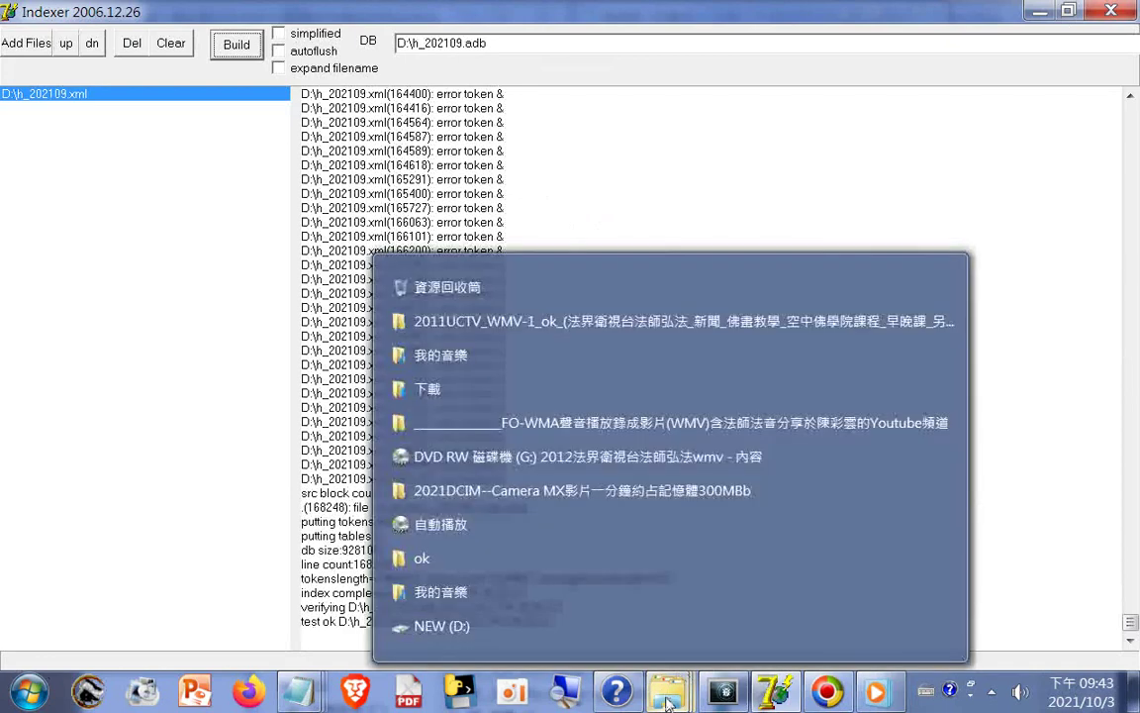
pyautogui.click(475, 625)
pyautogui.moveTo(280, 492); pyautogui.dragTo(442, 495)
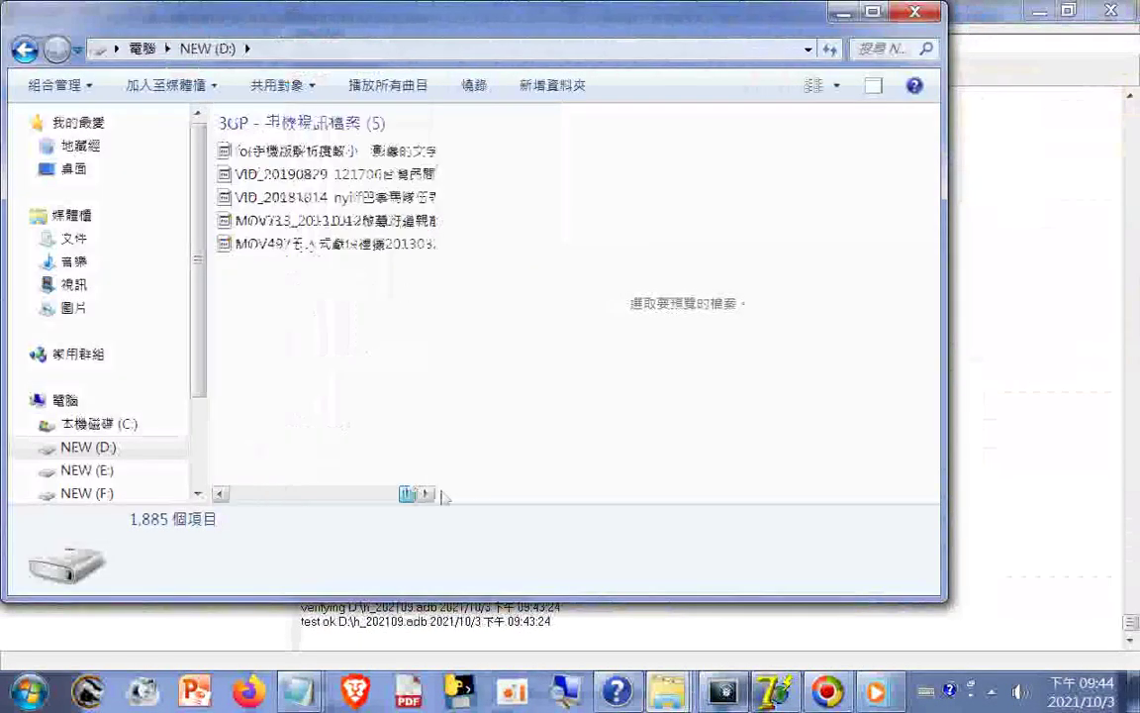
pyautogui.scroll(3, 475, 534)
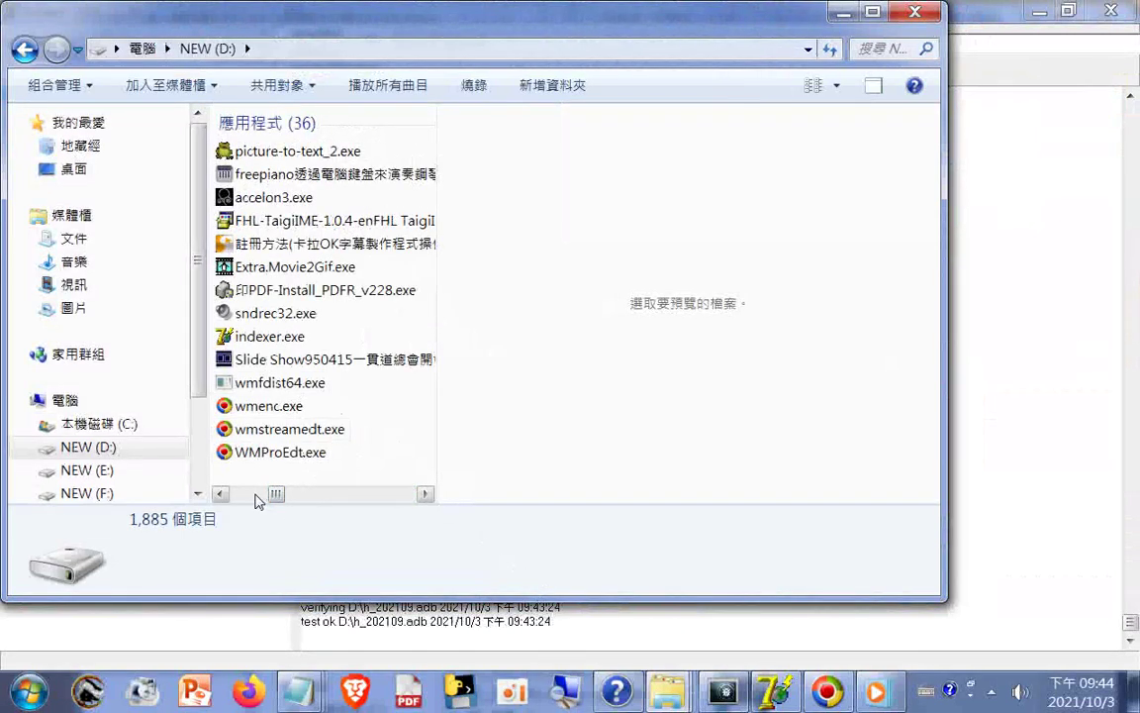
pyautogui.click(287, 336)
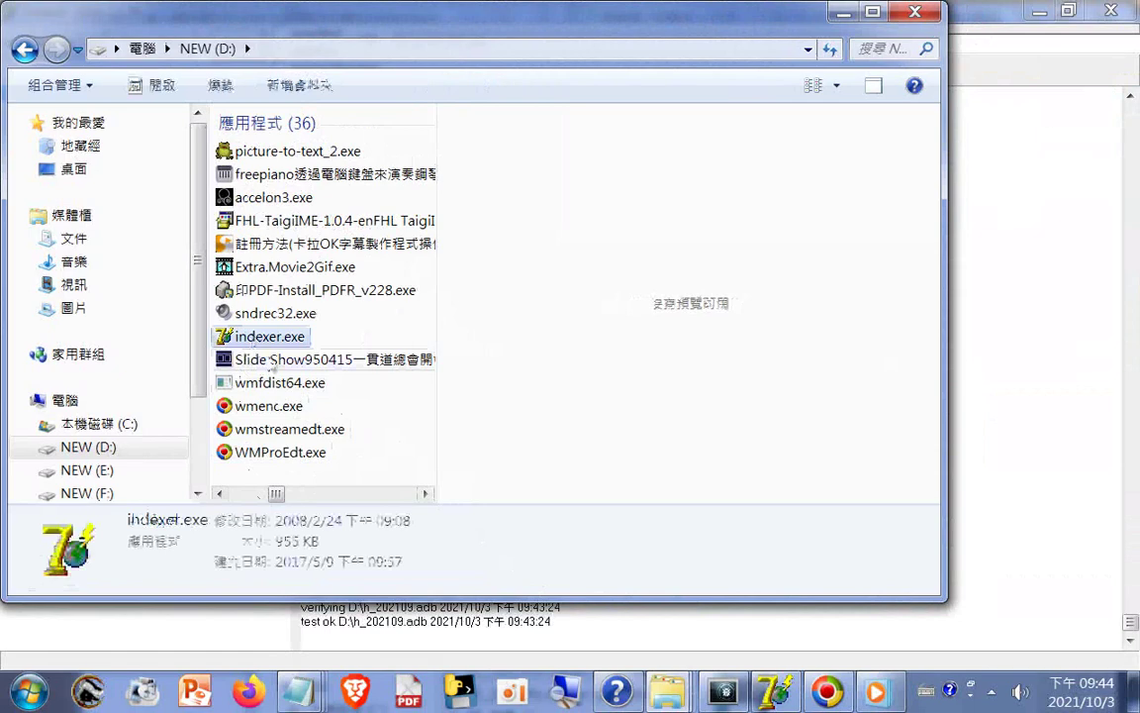
pyautogui.scroll(2, 248, 497)
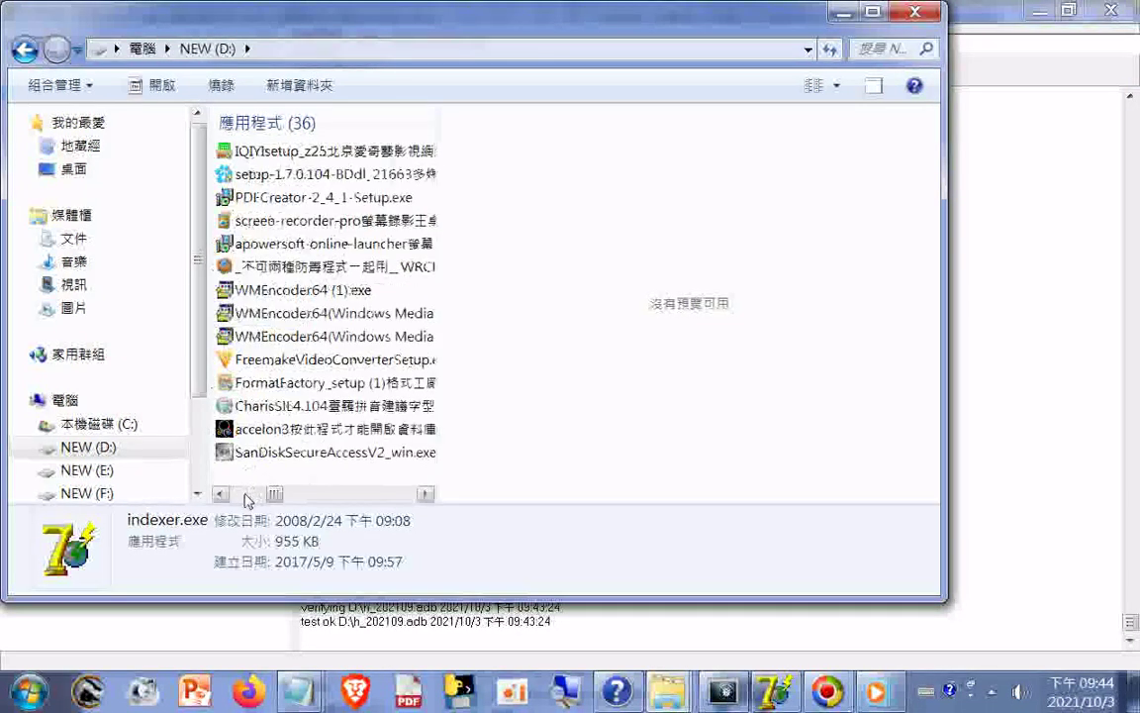
pyautogui.scroll(2, 247, 499)
pyautogui.scroll(3, 248, 499)
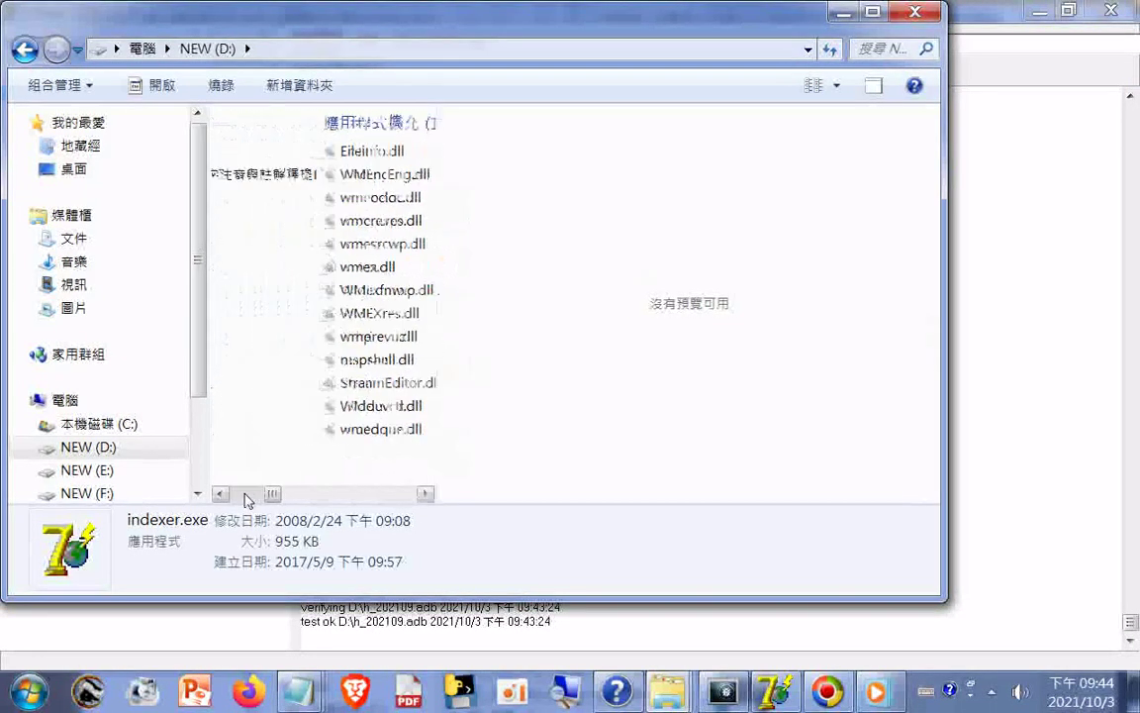
pyautogui.scroll(2, 247, 500)
pyautogui.scroll(2, 248, 500)
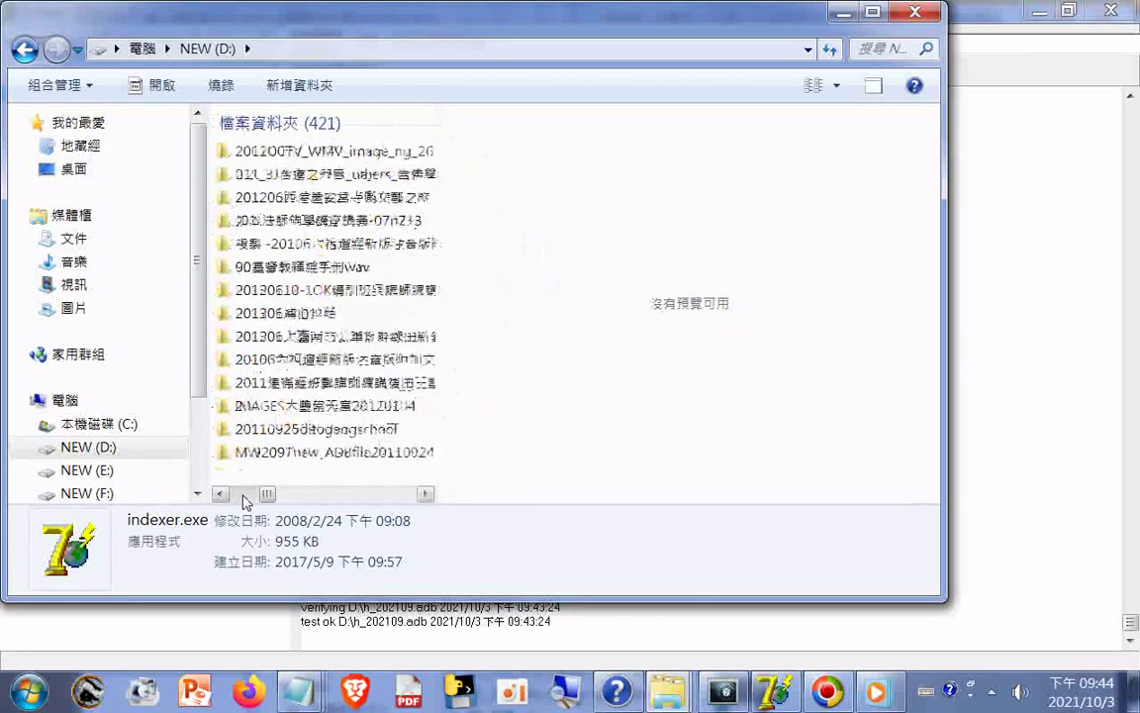
pyautogui.scroll(1, 245, 499)
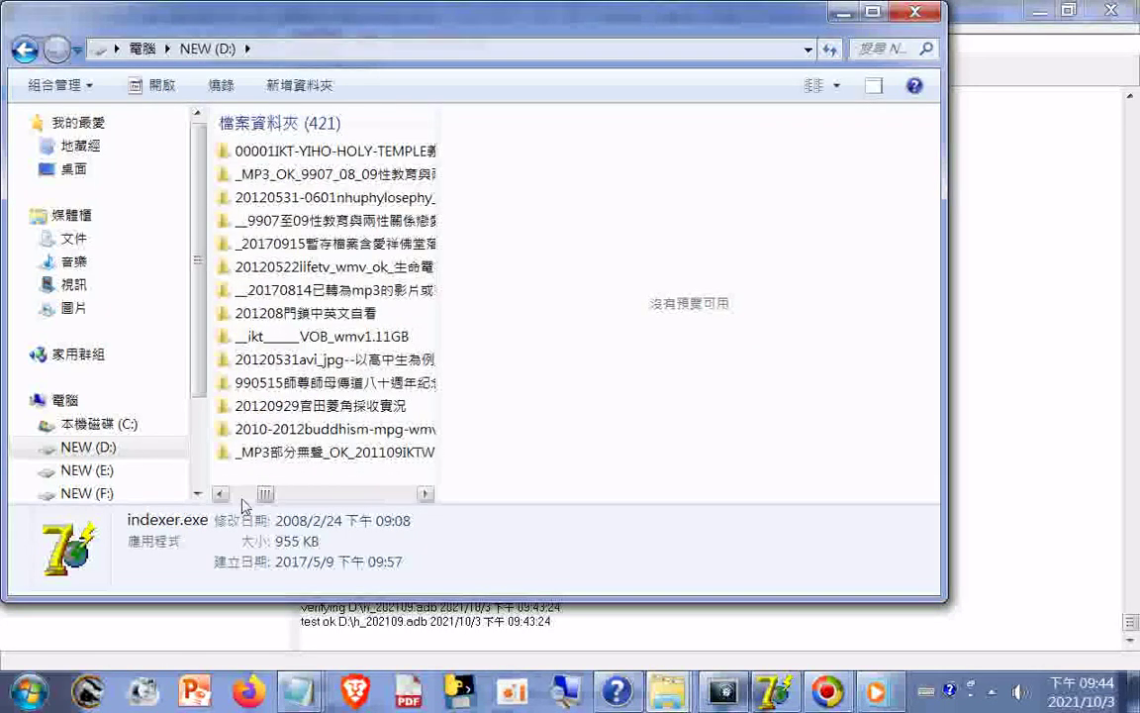
pyautogui.scroll(1, 245, 500)
pyautogui.scroll(4, 245, 500)
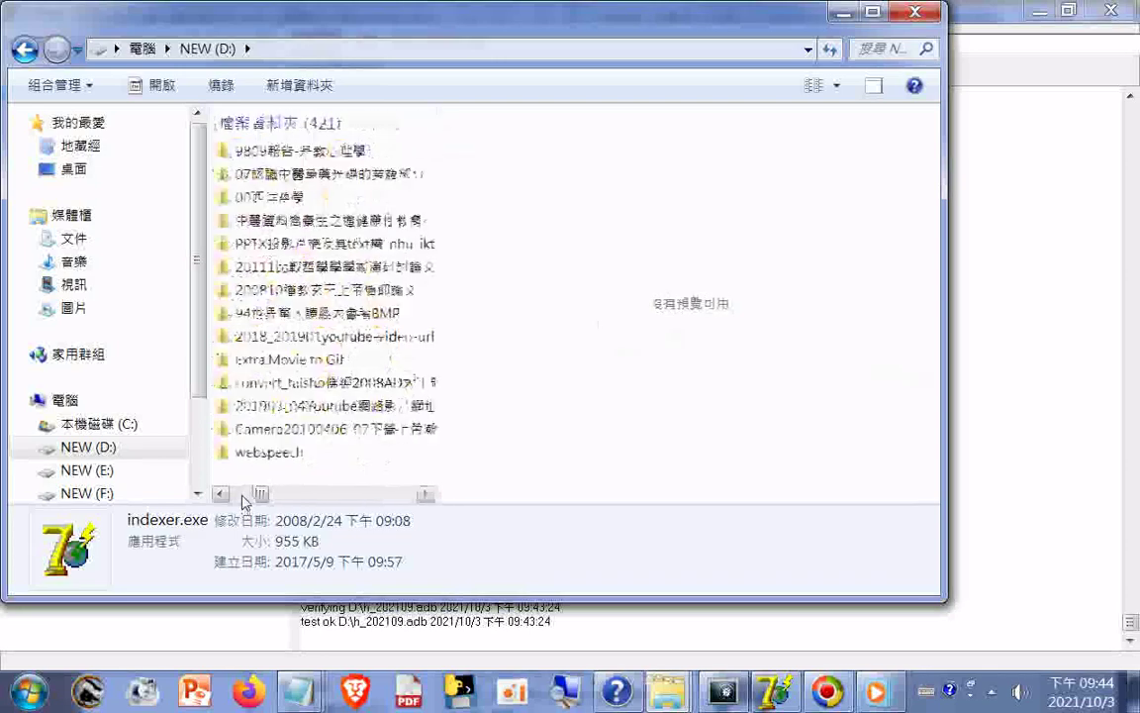
pyautogui.scroll(2, 245, 500)
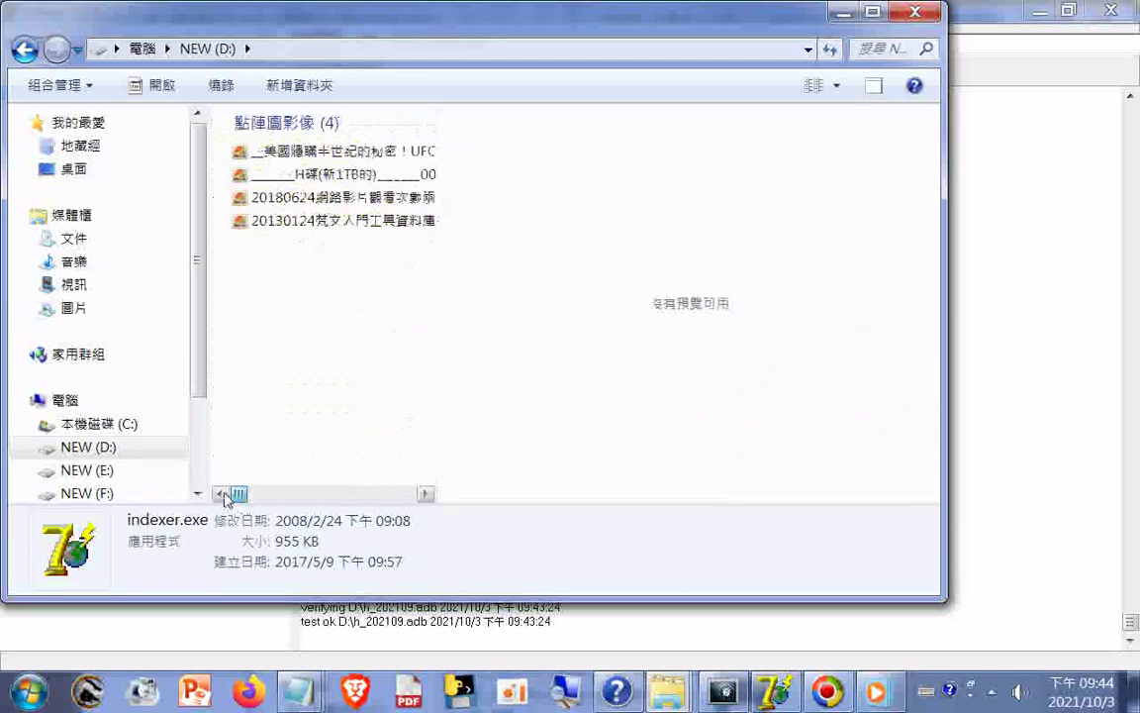
# Step: Reverse the sort order of the files in the NEW (D:) folder
pyautogui.rightClick(298, 303)
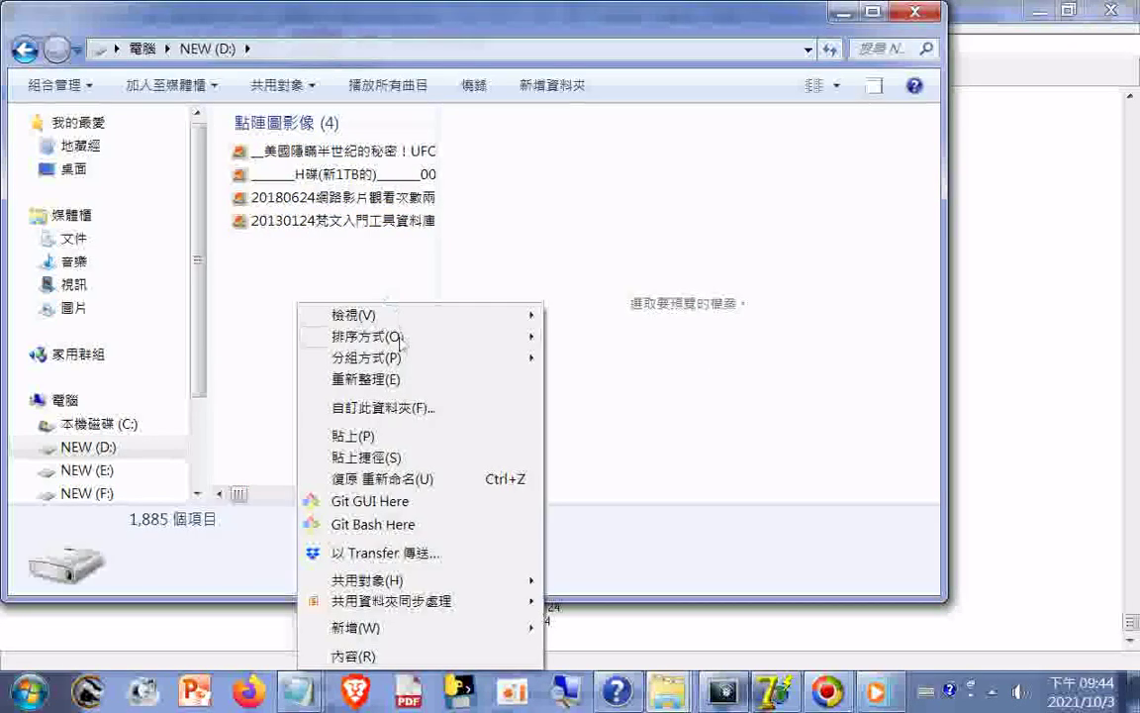
pyautogui.moveTo(425, 336)
pyautogui.click(613, 364)
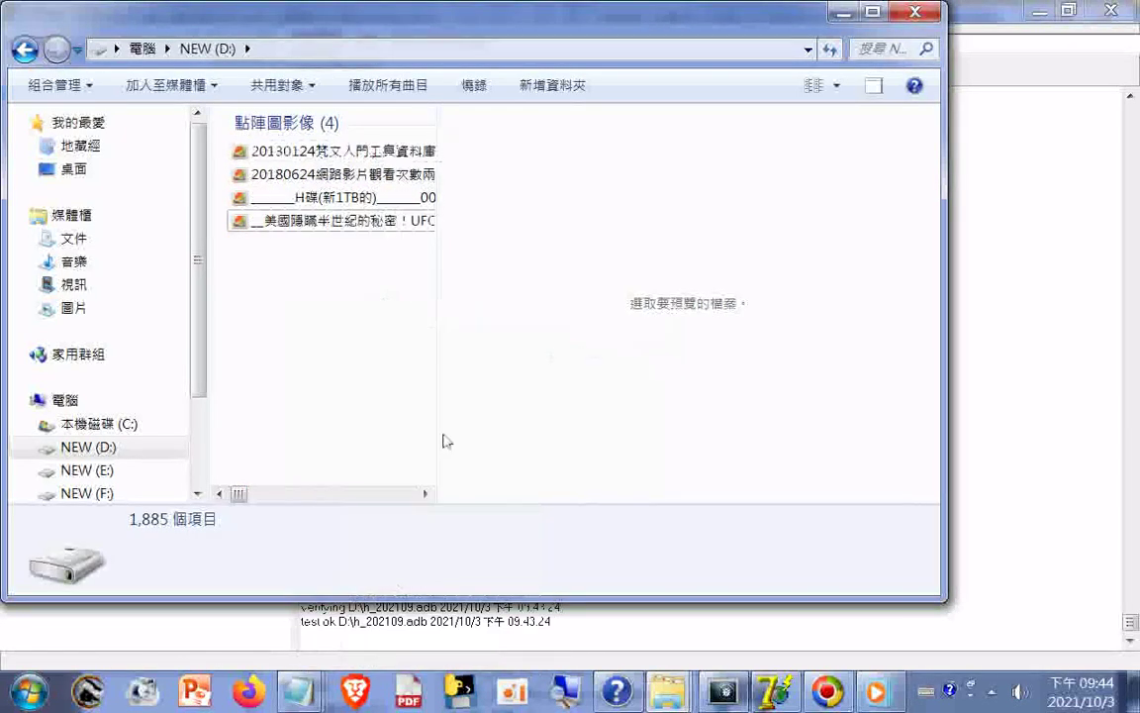
# Step: Look through the file groups on drive D:, including folders, applications, configuration settings and text documents, for the built database
pyautogui.scroll(-5, 268, 498)
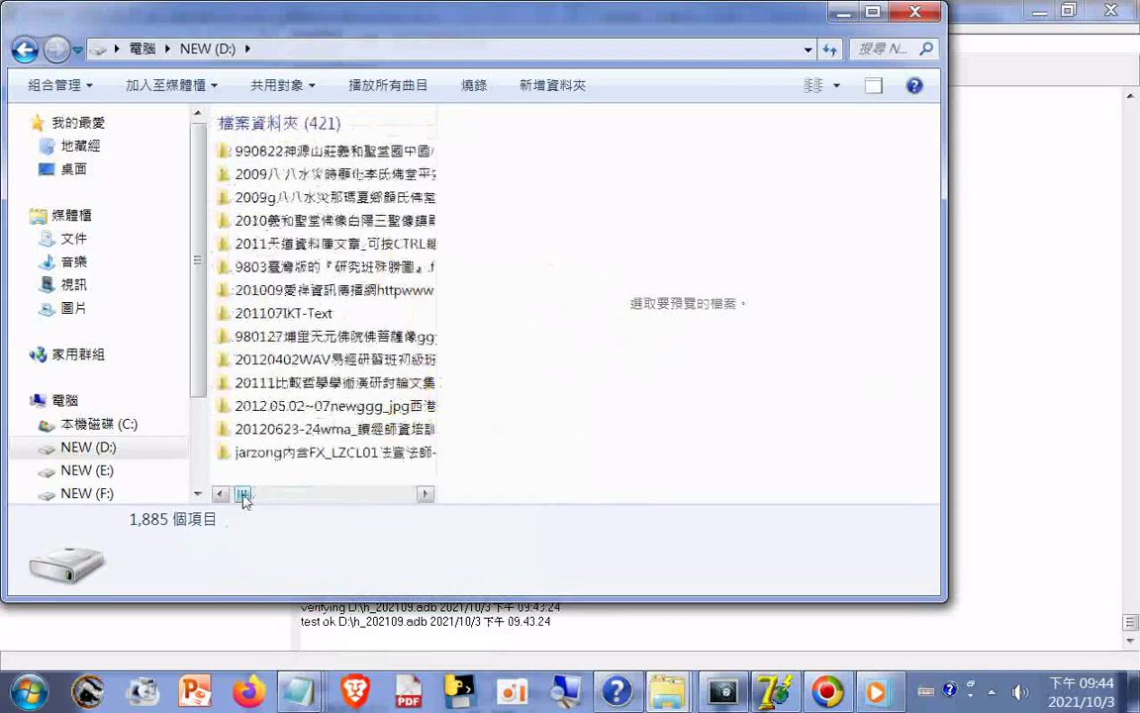
pyautogui.scroll(-10, 277, 501)
pyautogui.scroll(-2, 278, 503)
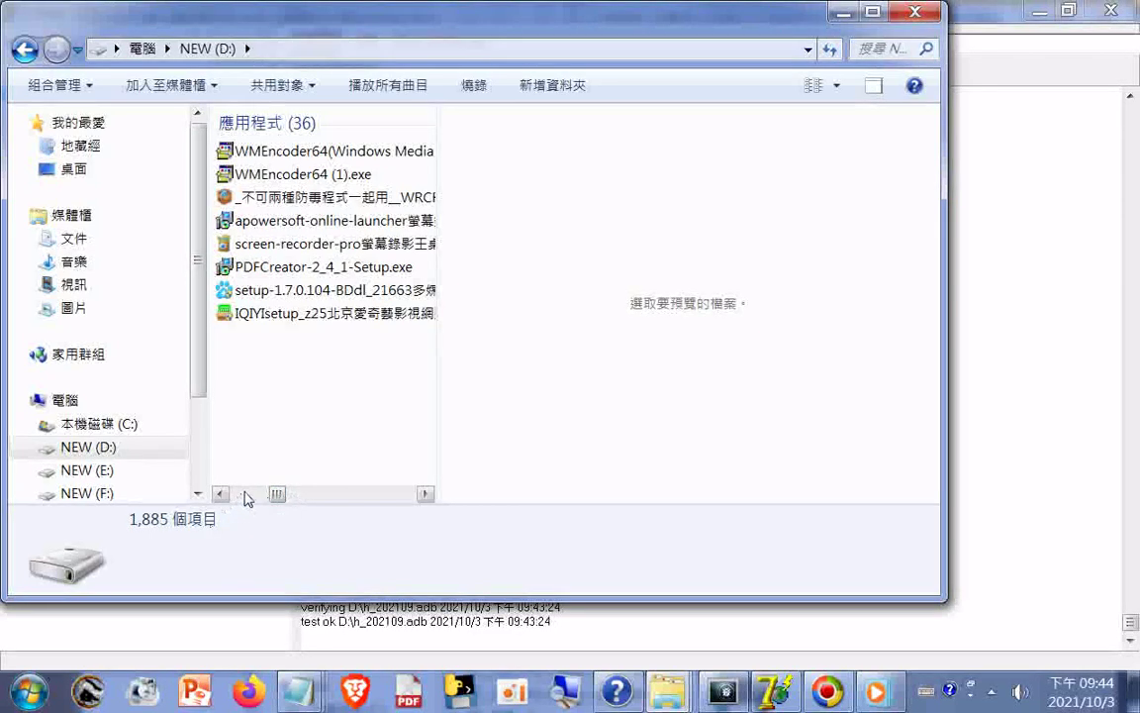
pyautogui.scroll(1, 247, 499)
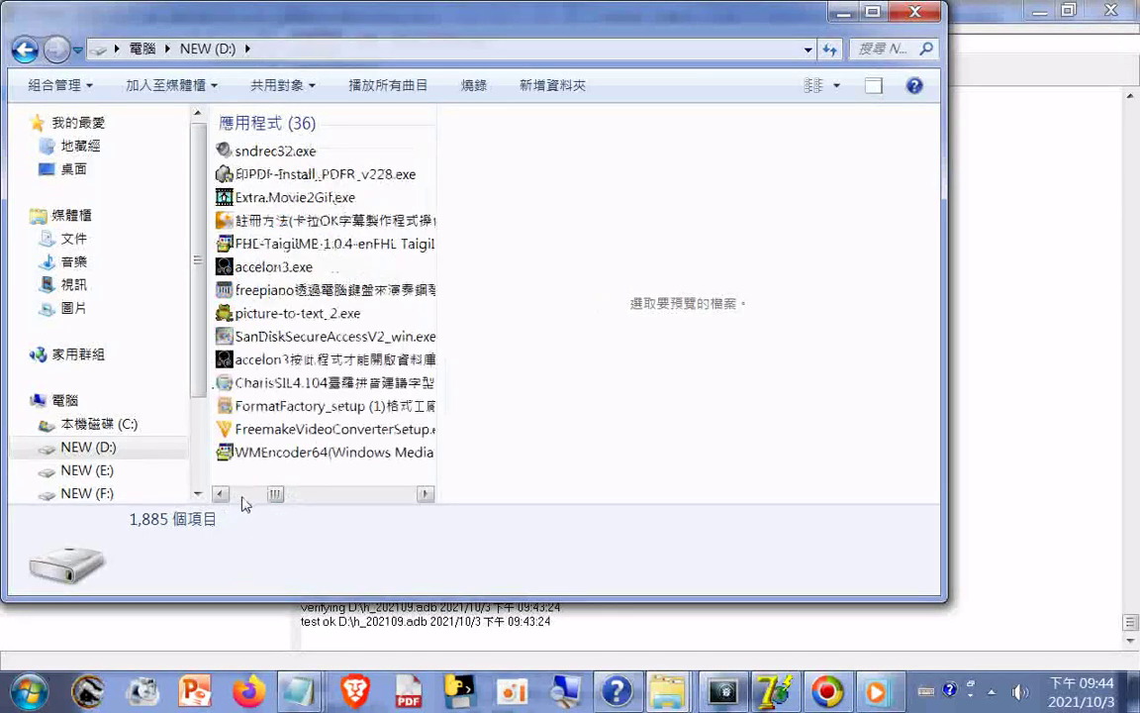
pyautogui.scroll(1, 246, 503)
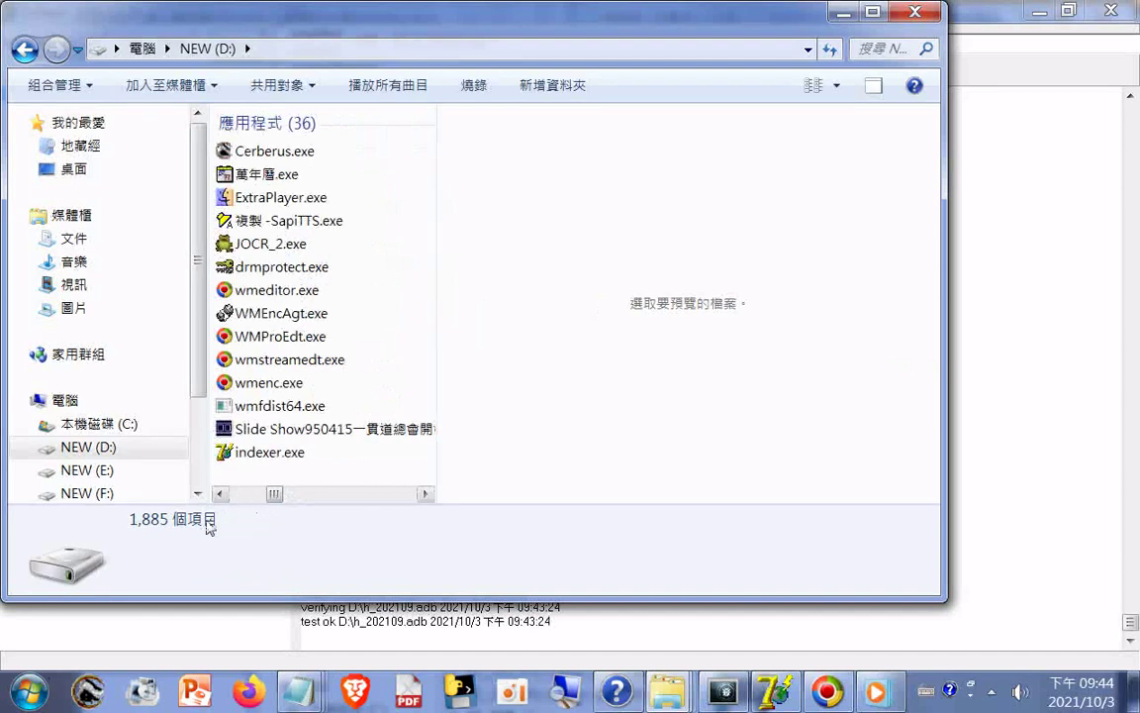
pyautogui.scroll(1, 244, 501)
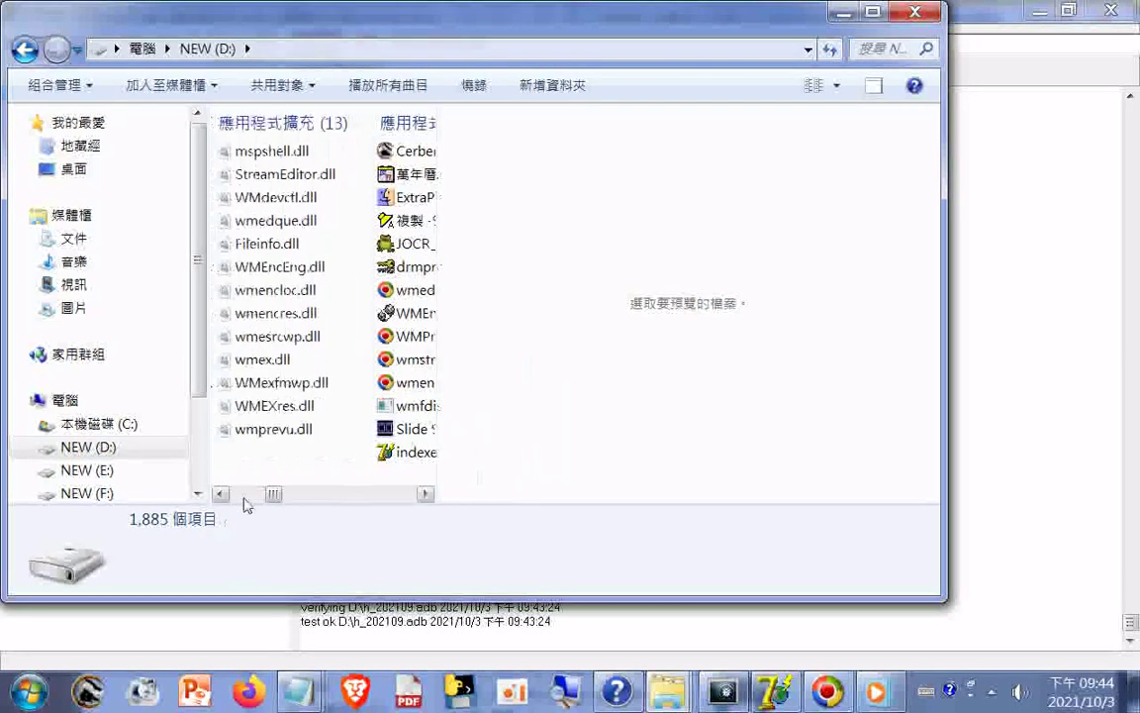
pyautogui.scroll(1, 307, 418)
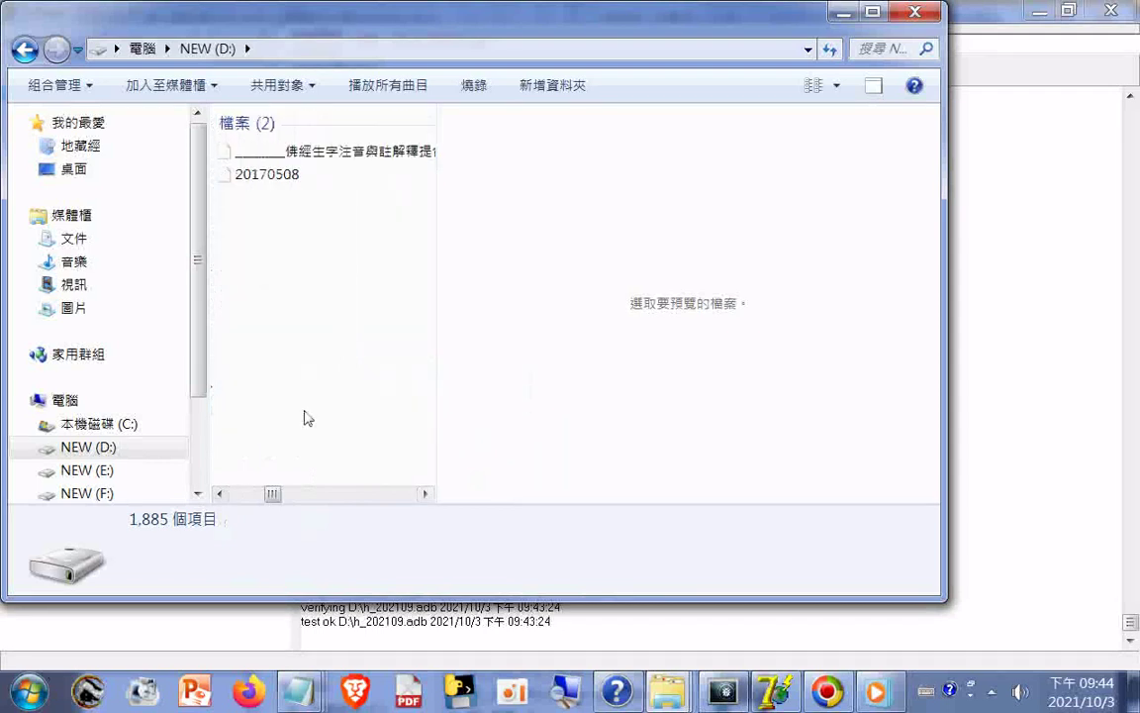
pyautogui.scroll(1, 306, 417)
pyautogui.scroll(-1, 305, 416)
pyautogui.scroll(-3, 305, 416)
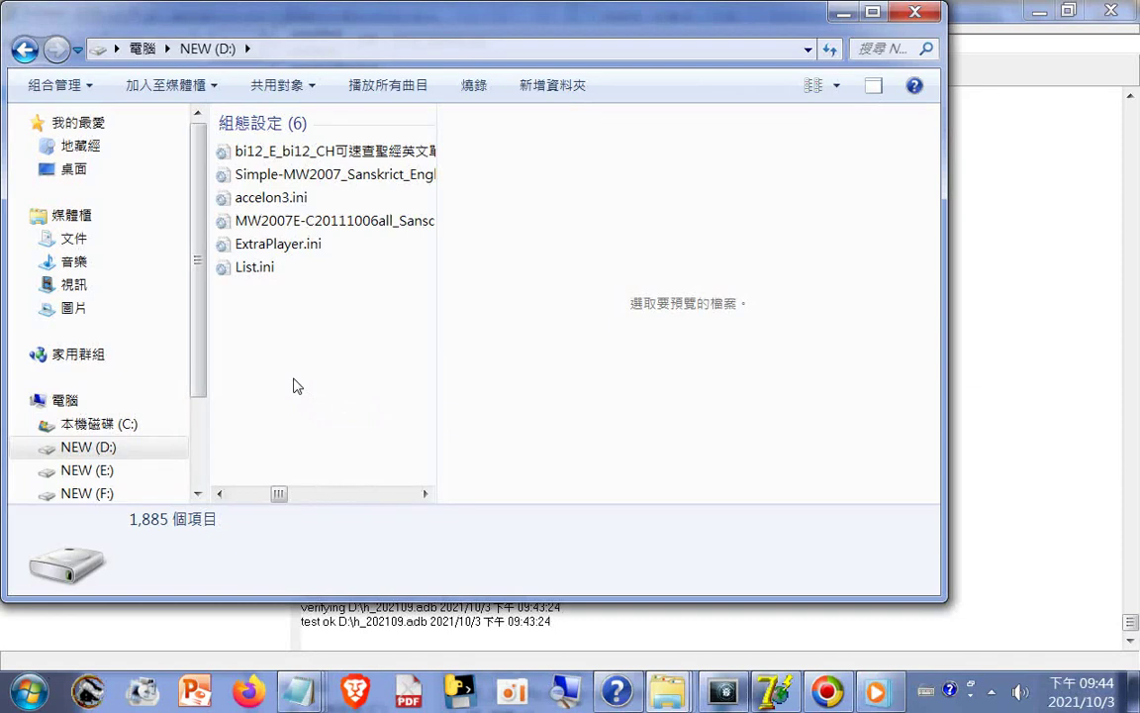
pyautogui.scroll(-1, 297, 386)
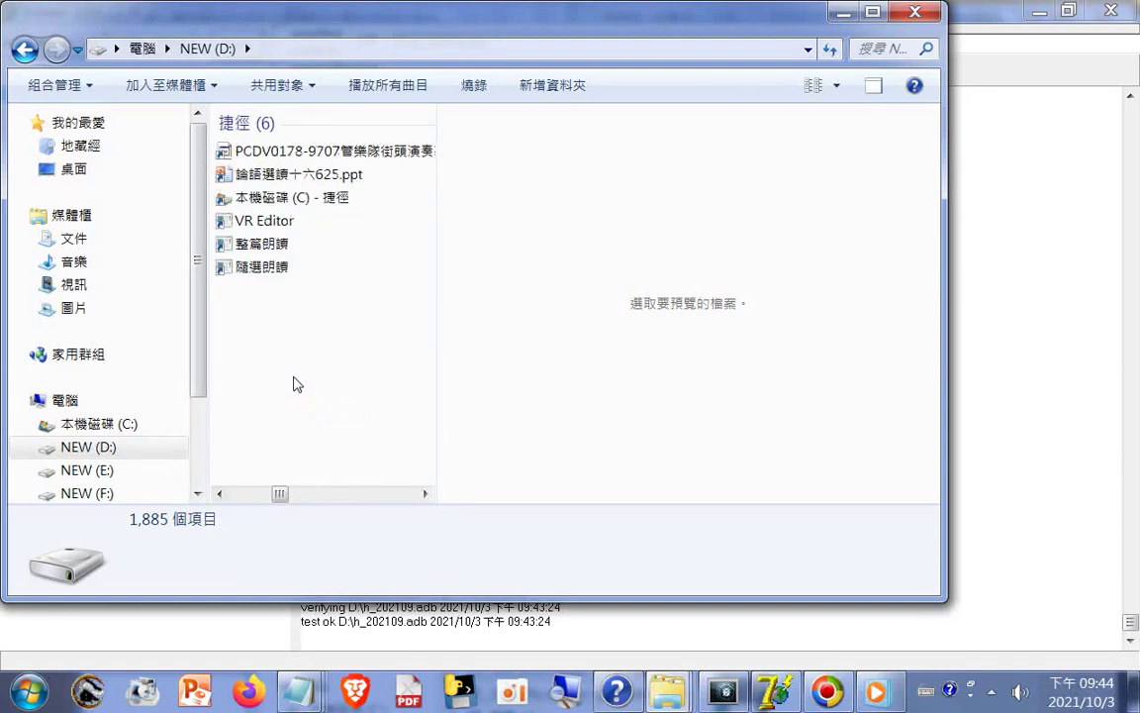
pyautogui.scroll(-1, 296, 384)
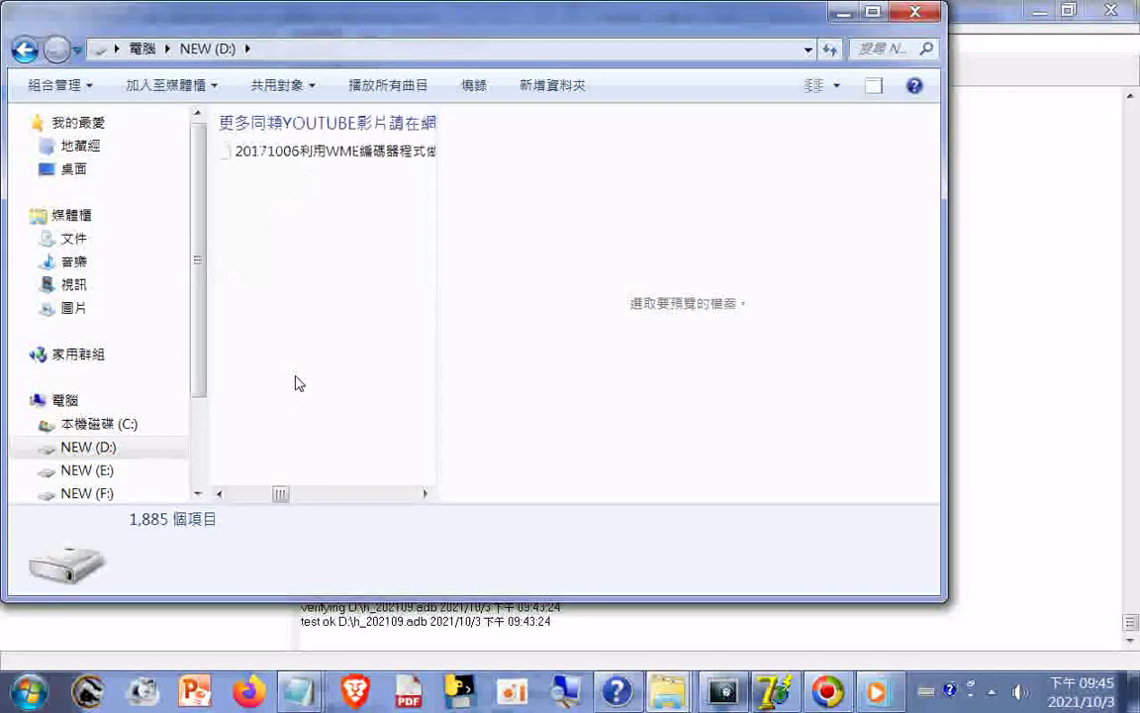
pyautogui.scroll(-1, 302, 389)
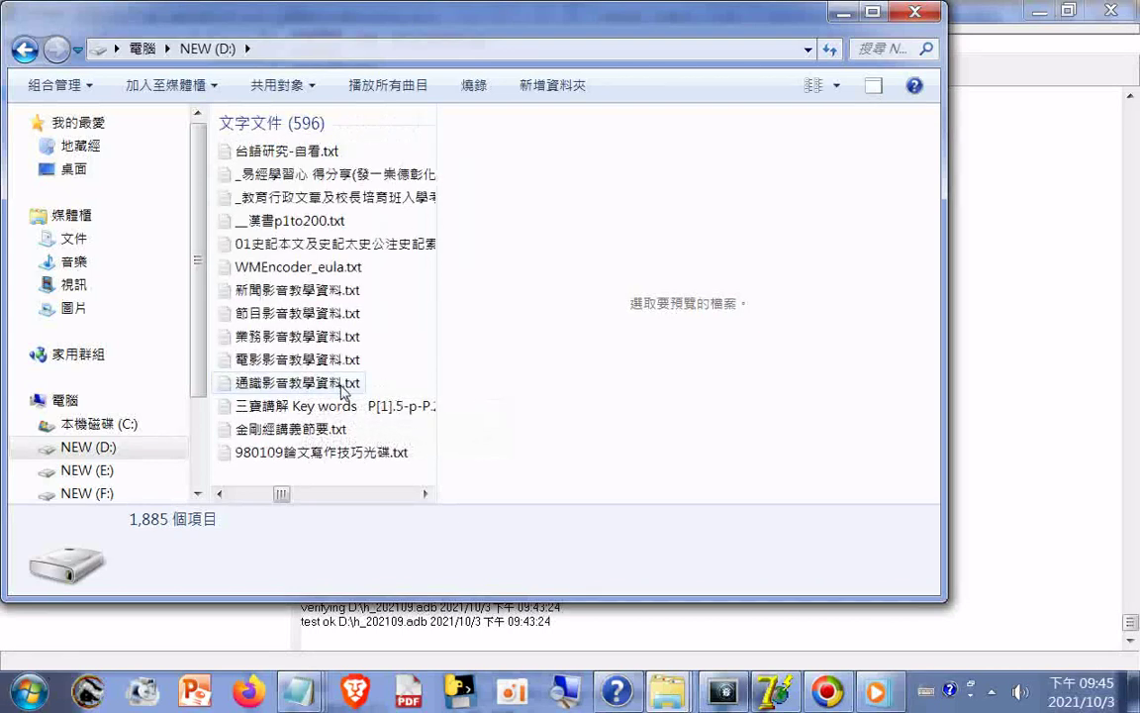
pyautogui.scroll(-1, 342, 391)
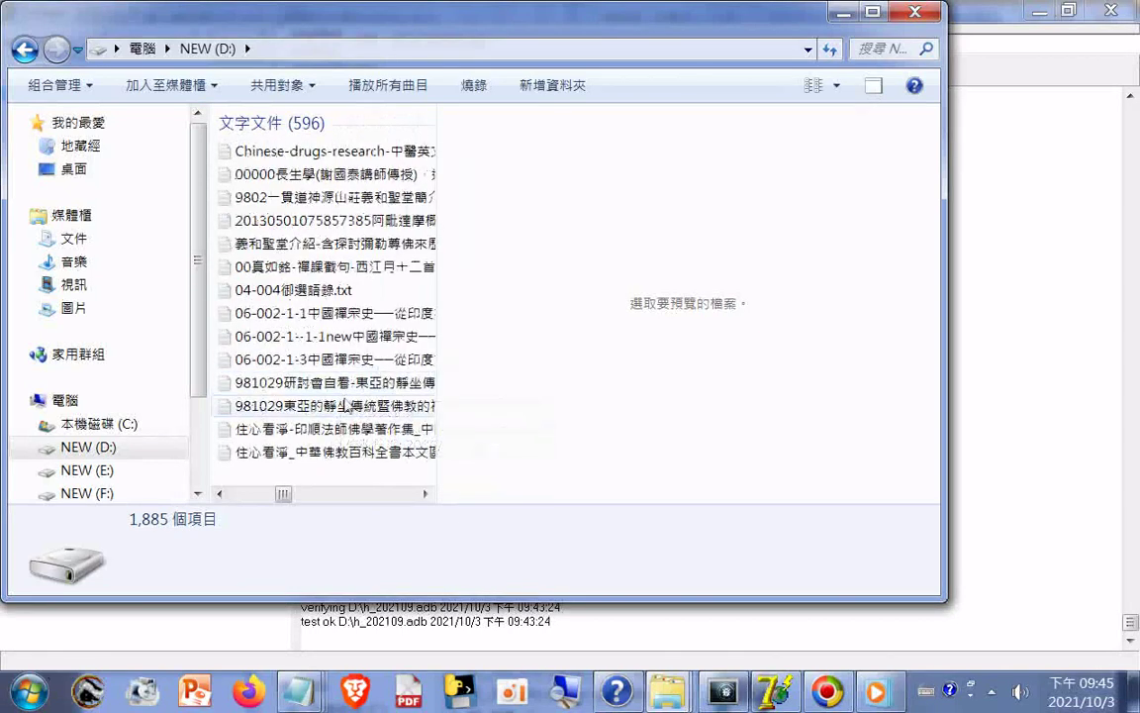
pyautogui.scroll(1, 344, 406)
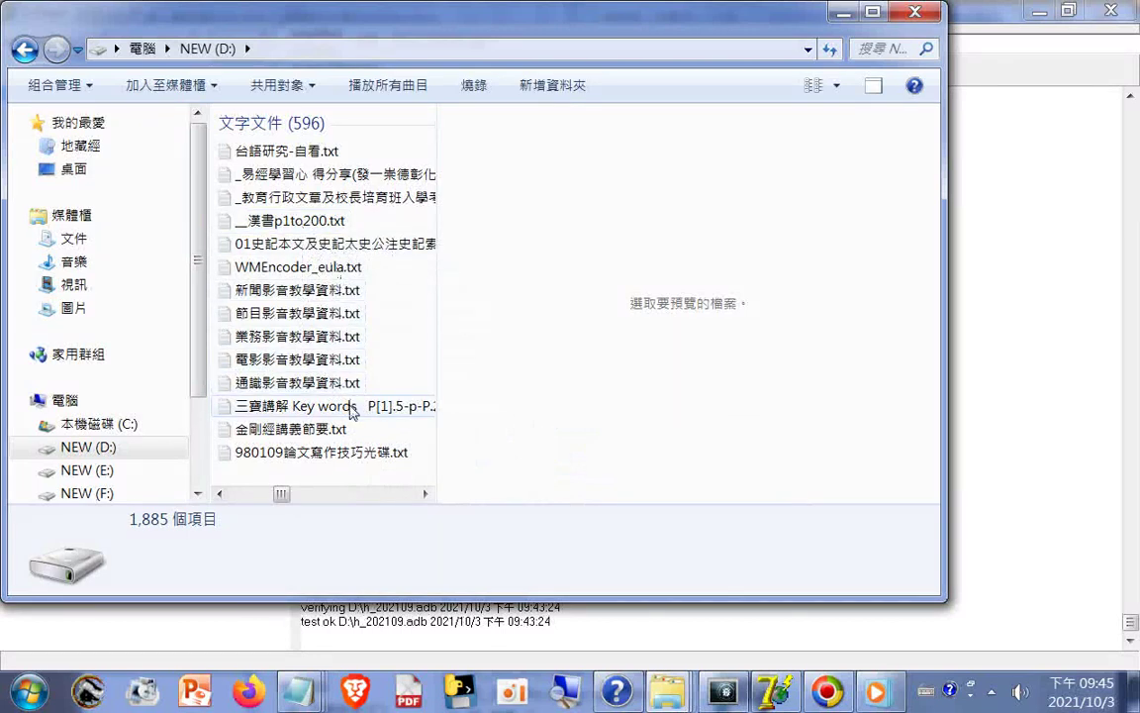
# Step: Open __漢書p1to200.txt and minimize its window, then preview the neighbouring text files, including 新聞影音教學資料.txt and 金剛經講義節要.txt
pyautogui.doubleClick(329, 221)
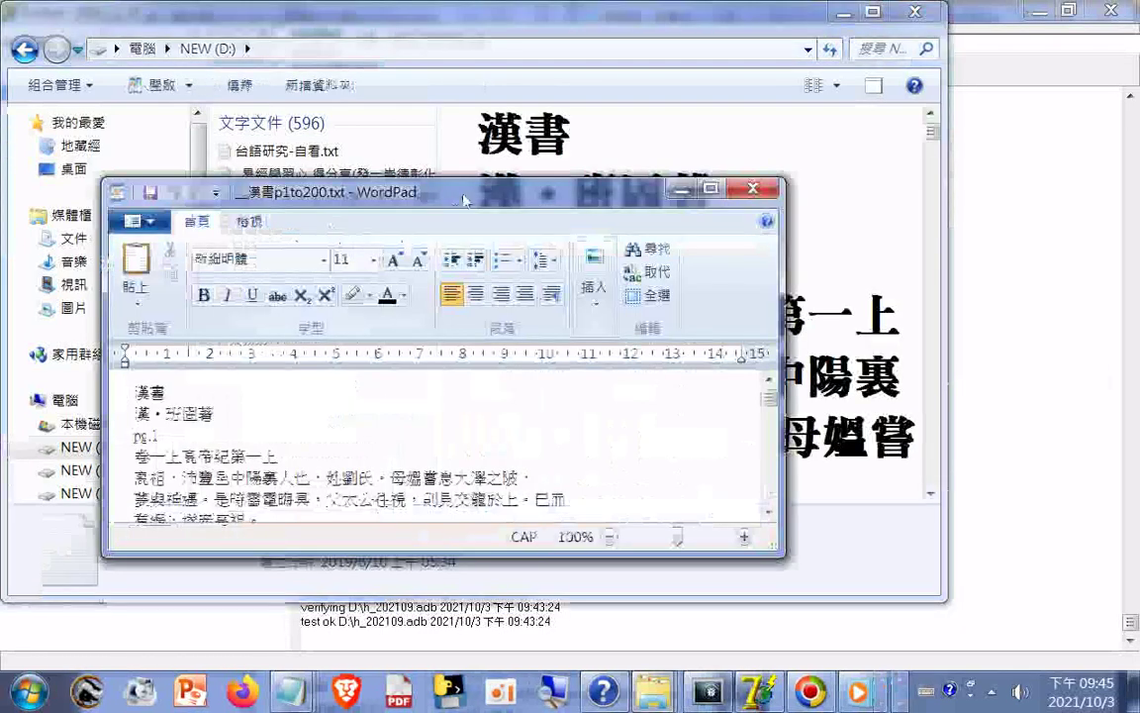
pyautogui.click(681, 191)
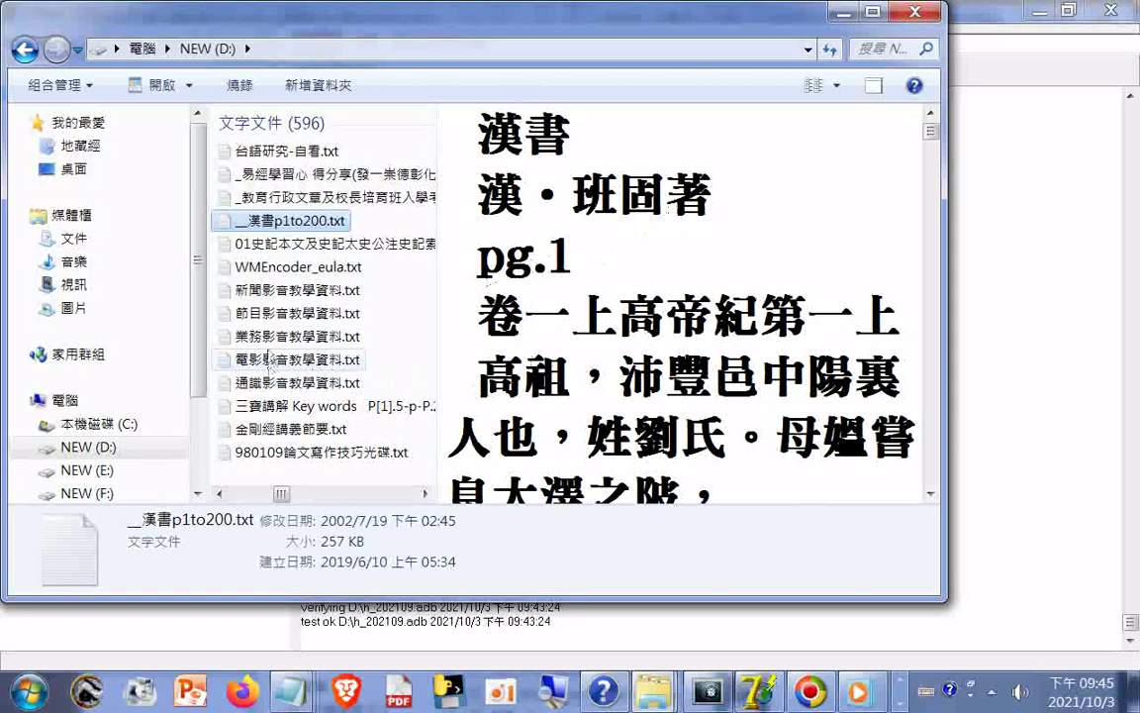
pyautogui.click(362, 199)
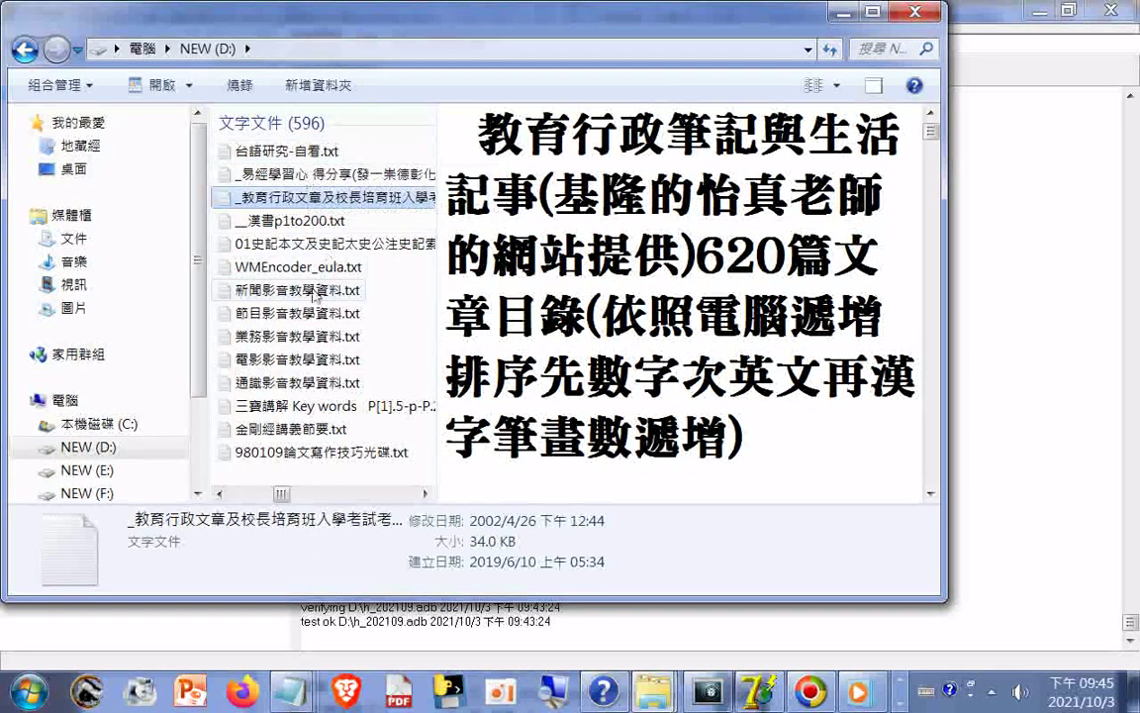
pyautogui.click(313, 291)
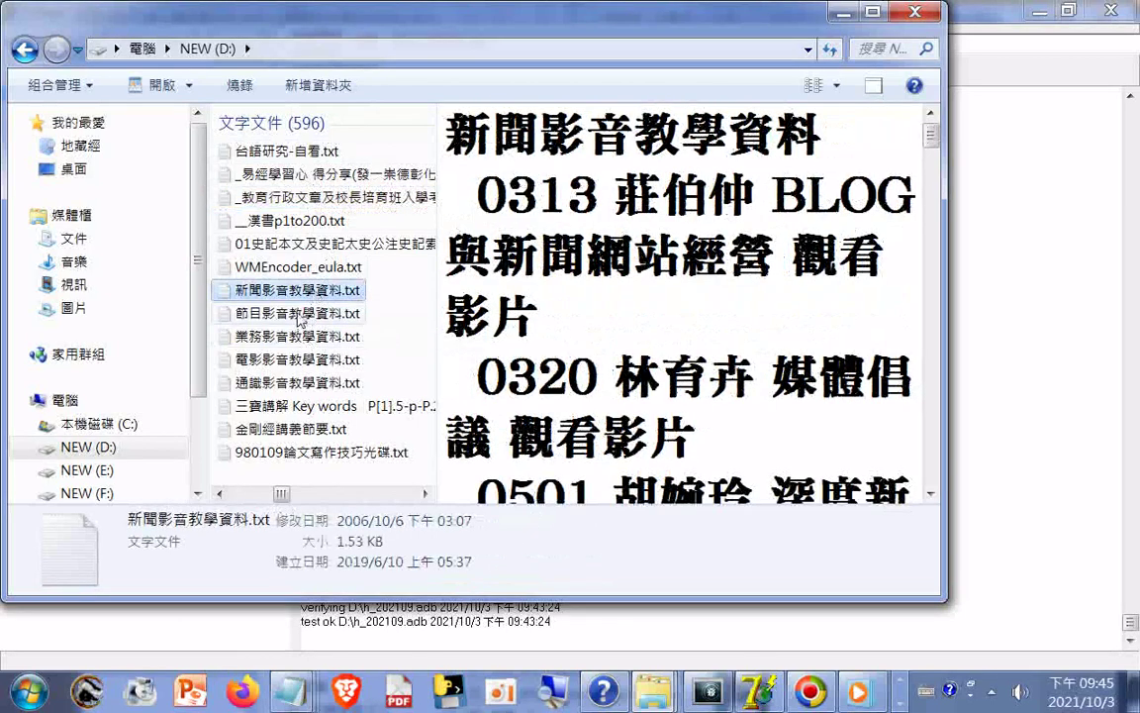
pyautogui.click(299, 314)
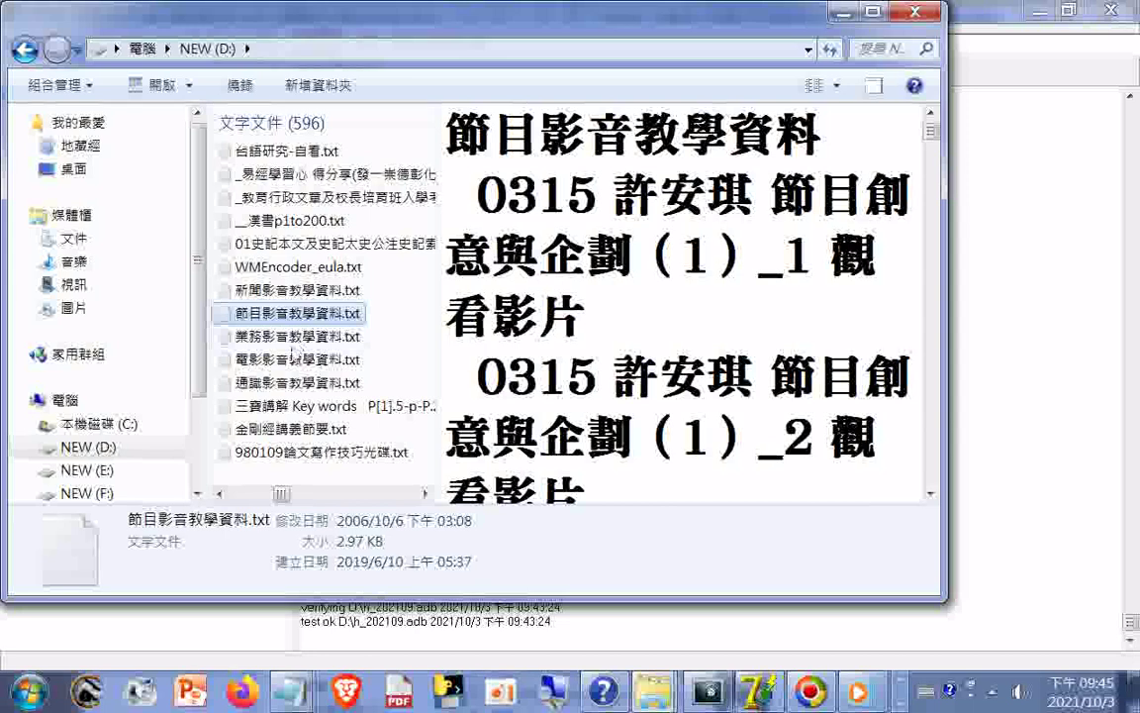
pyautogui.click(299, 338)
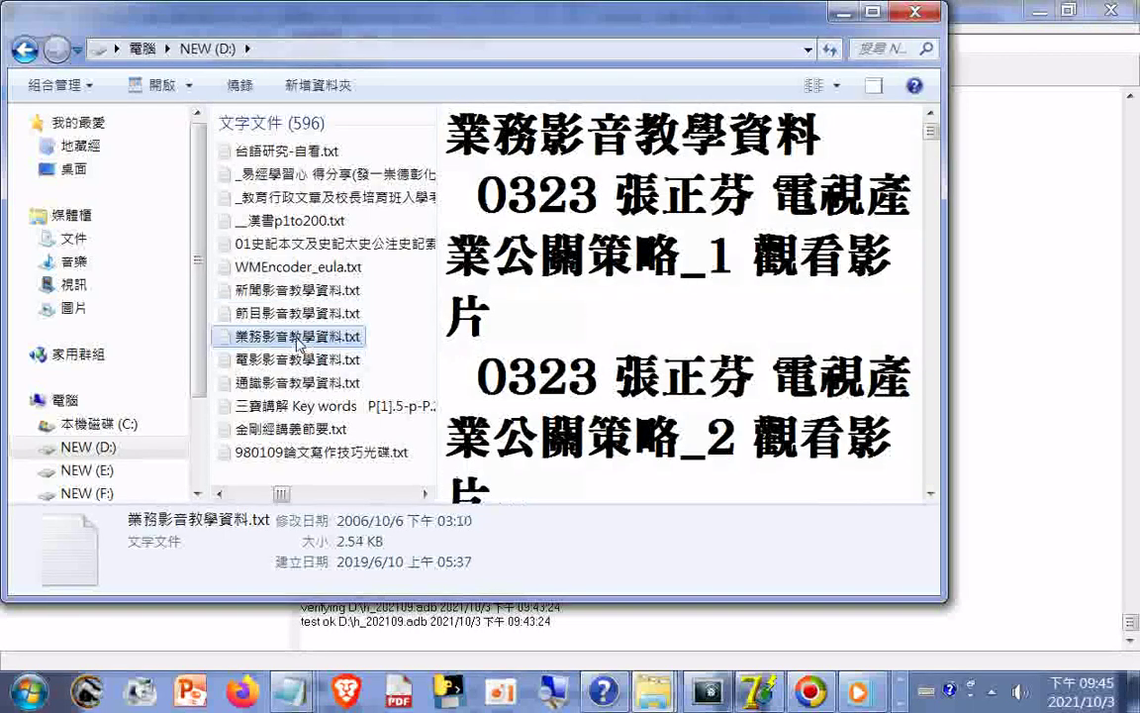
pyautogui.click(304, 361)
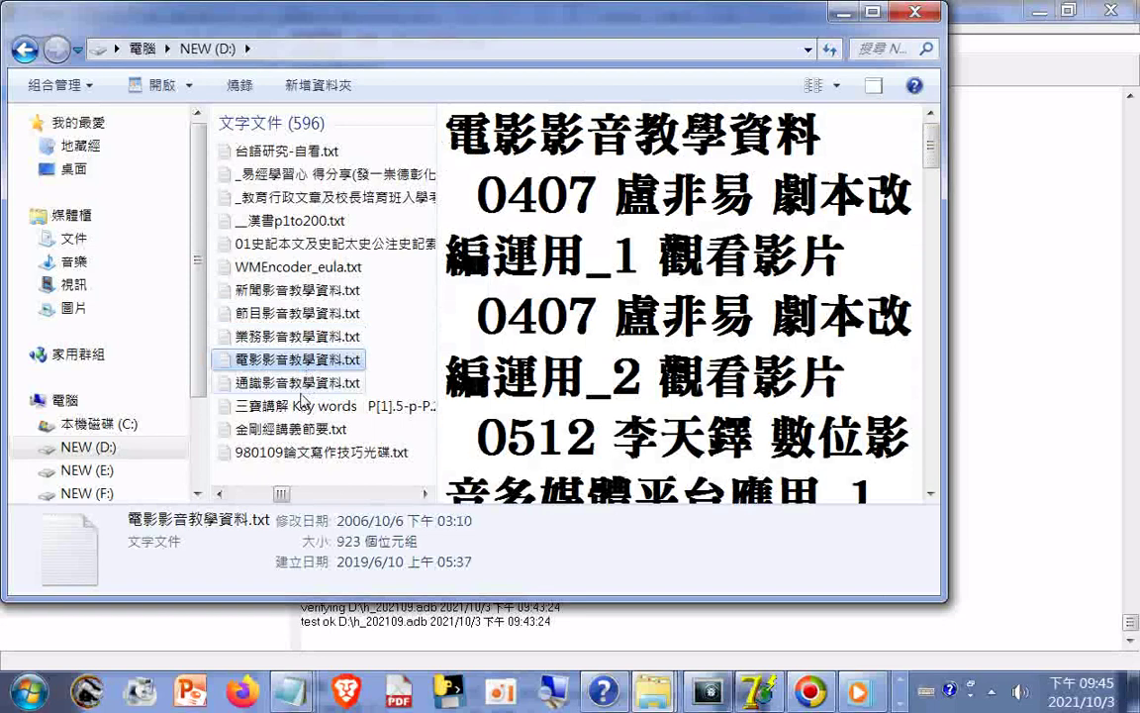
pyautogui.click(302, 386)
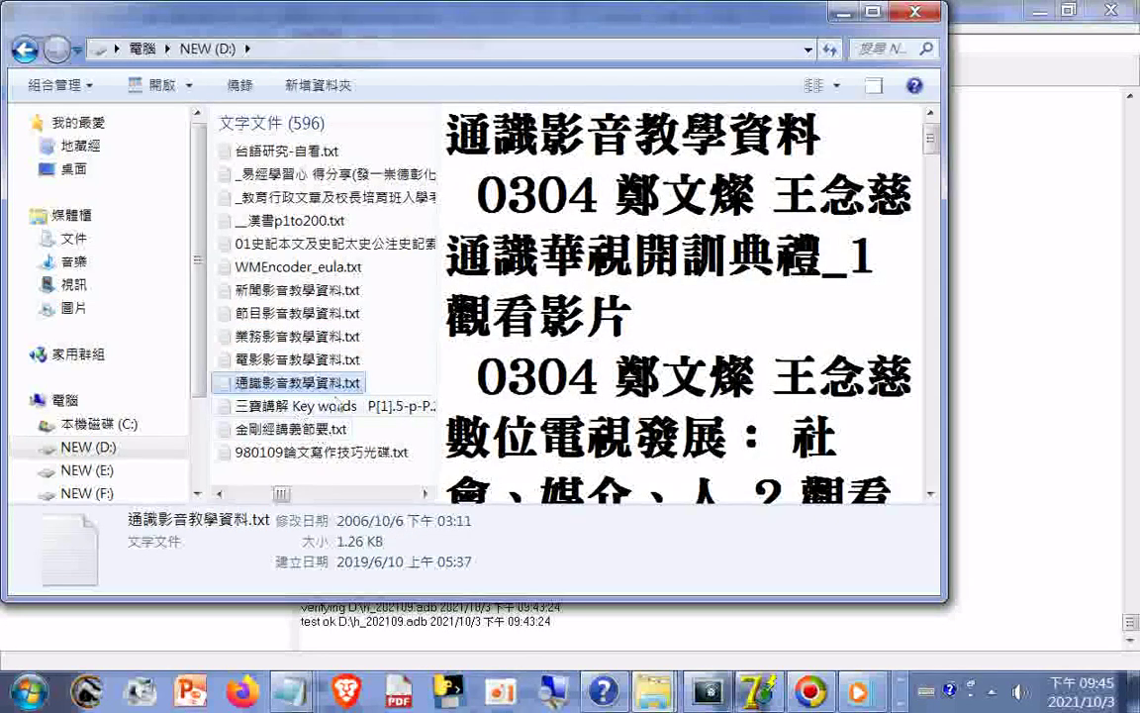
pyautogui.click(295, 430)
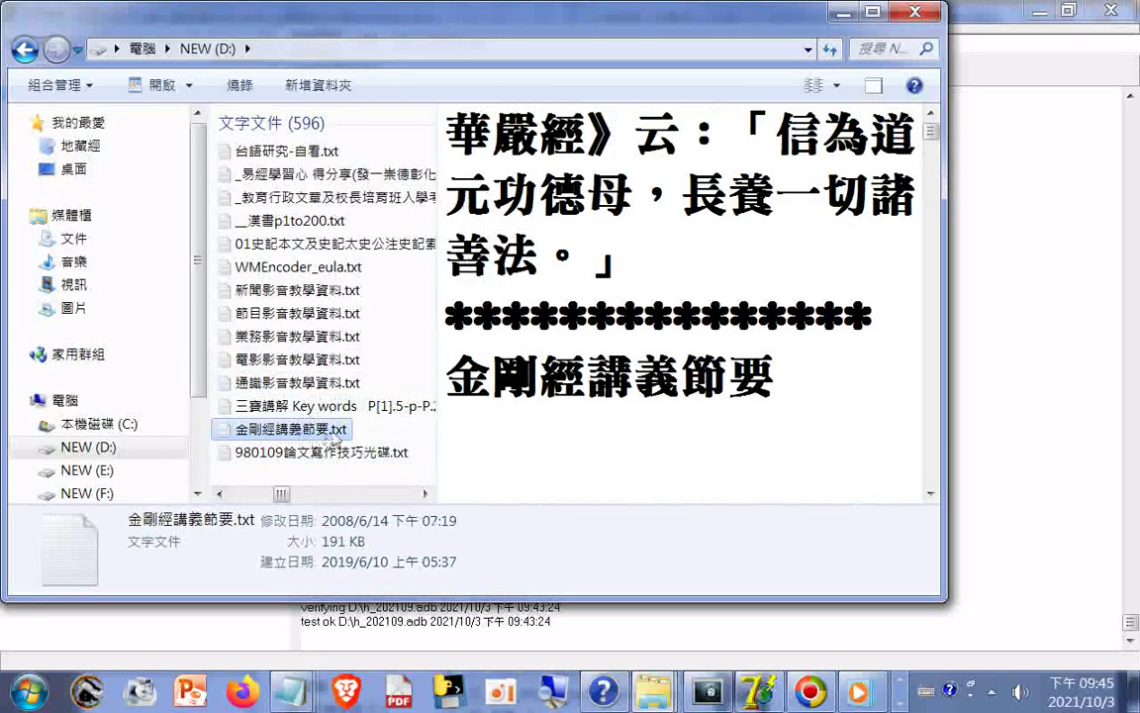
# Step: Look through the remaining text documents on drive D: for the h_202109 build files and preview h_202109_tokens.log
pyautogui.scroll(-3, 336, 446)
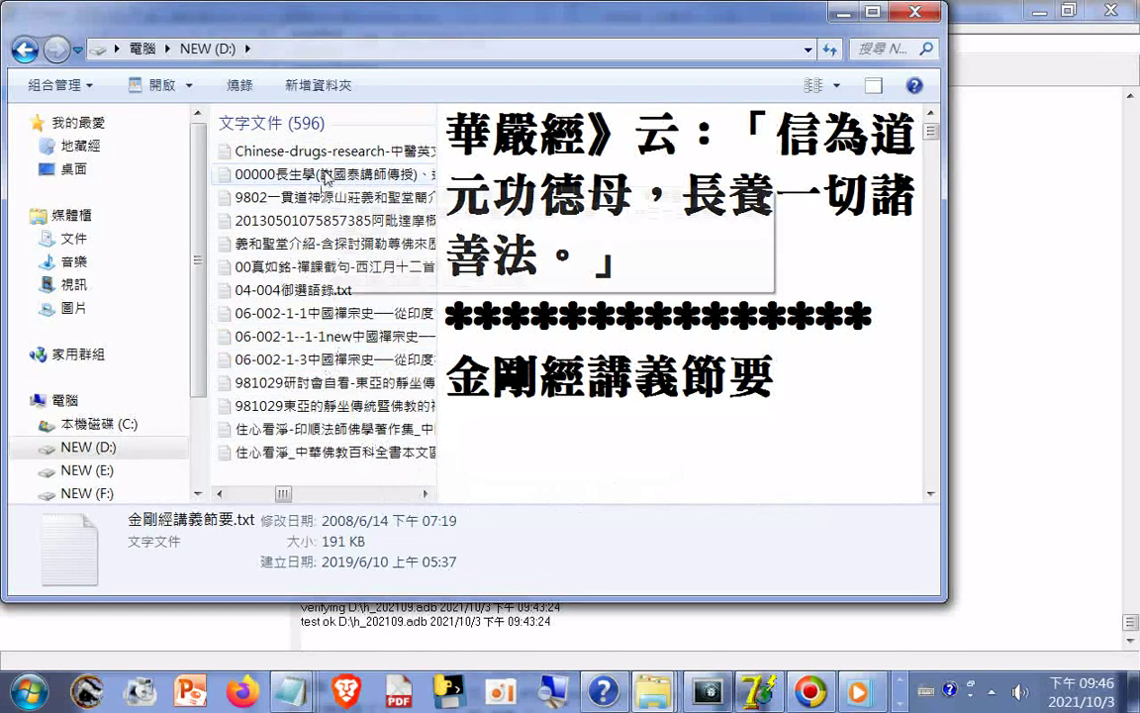
pyautogui.scroll(-2, 327, 178)
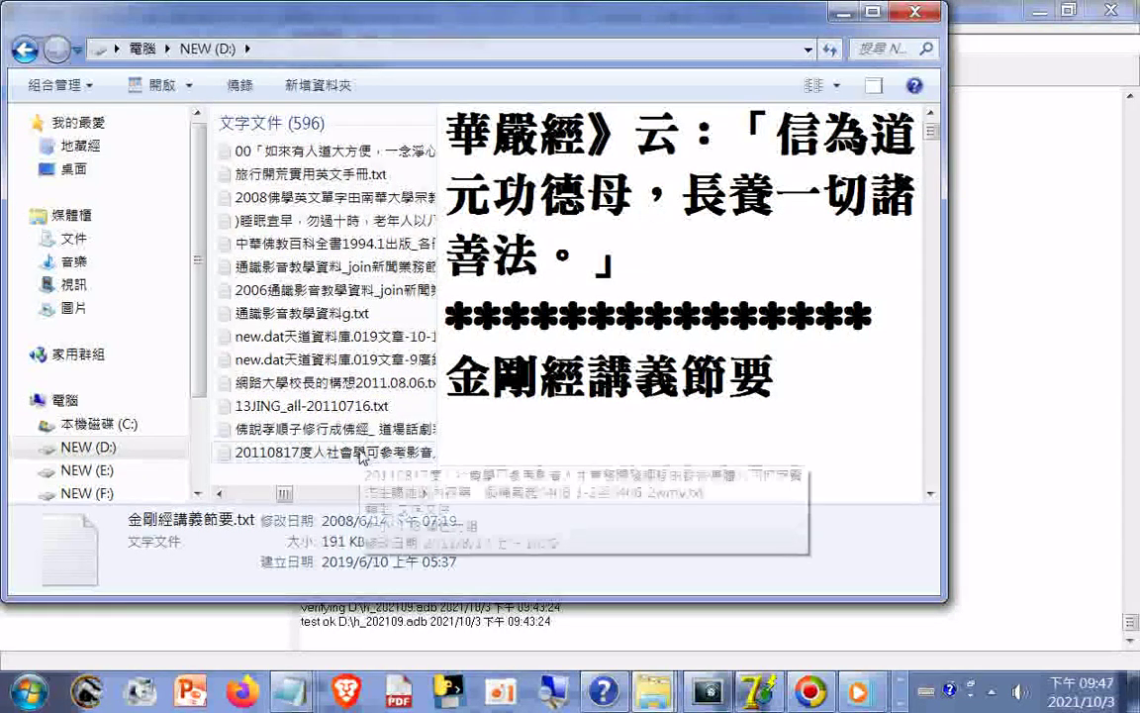
pyautogui.scroll(-5, 358, 457)
pyautogui.scroll(-10, 351, 458)
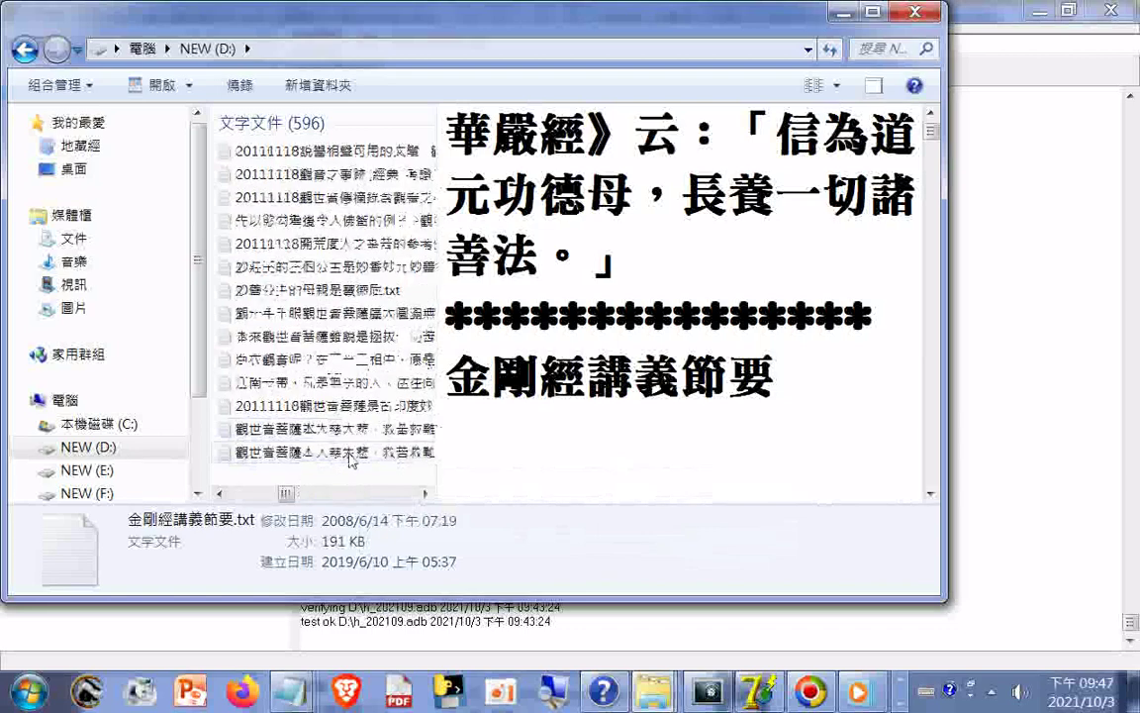
pyautogui.scroll(-10, 370, 432)
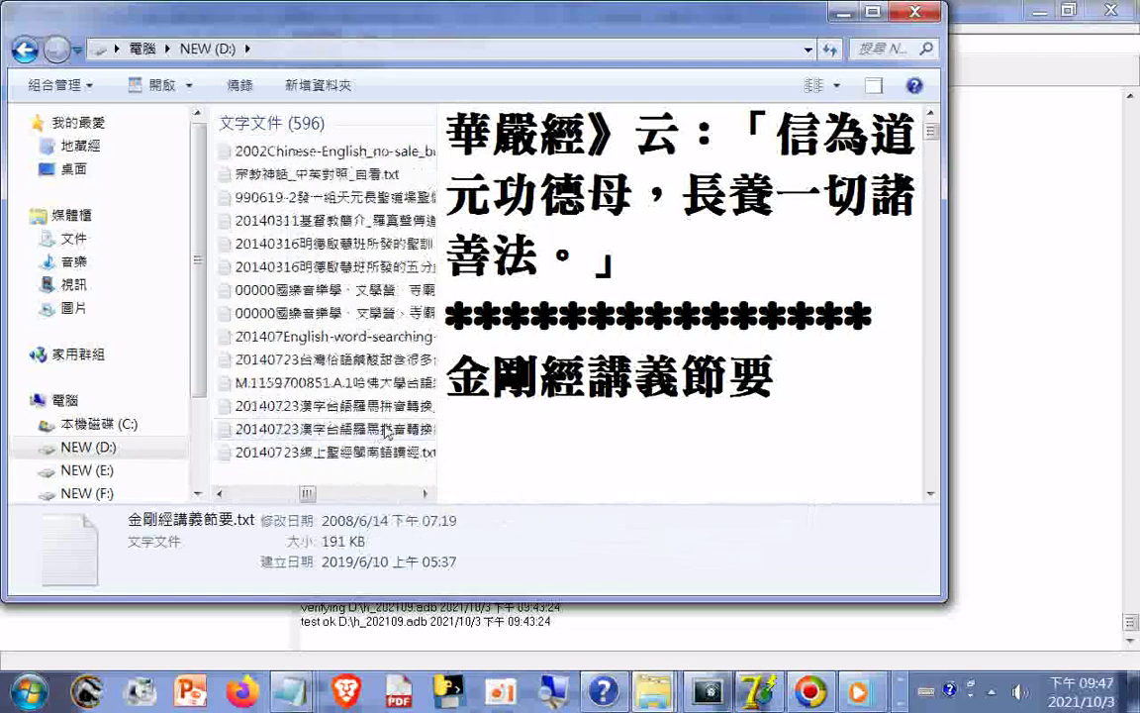
pyautogui.scroll(-5, 385, 433)
pyautogui.scroll(-10, 400, 424)
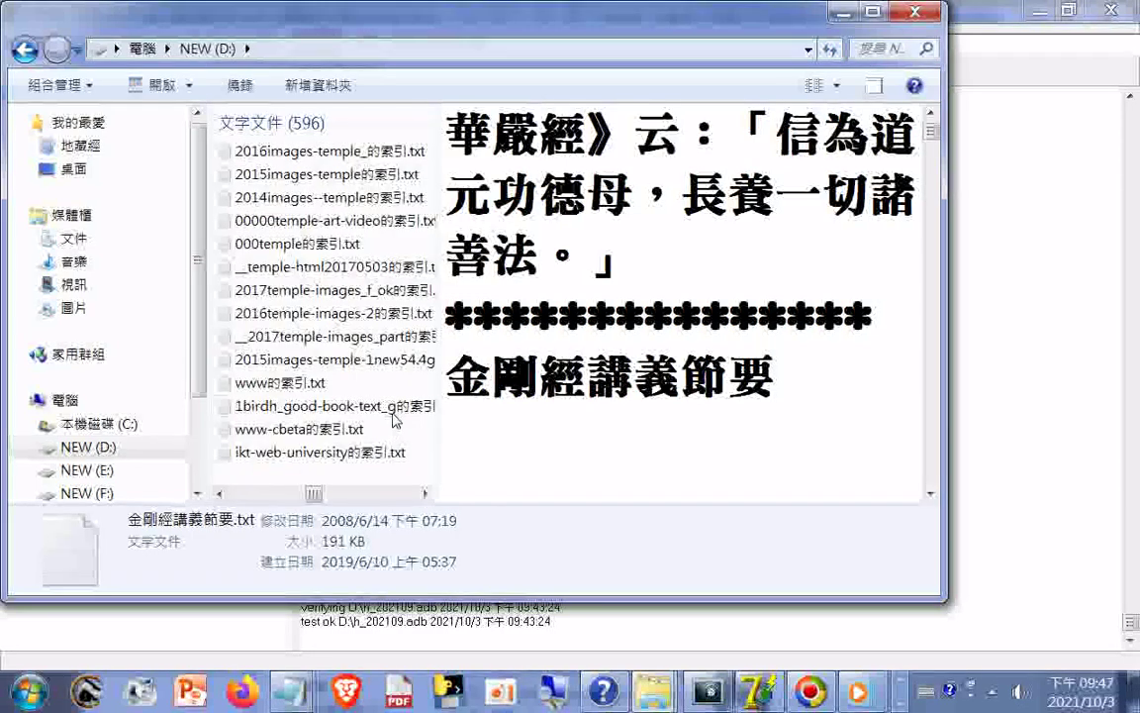
pyautogui.scroll(-10, 399, 424)
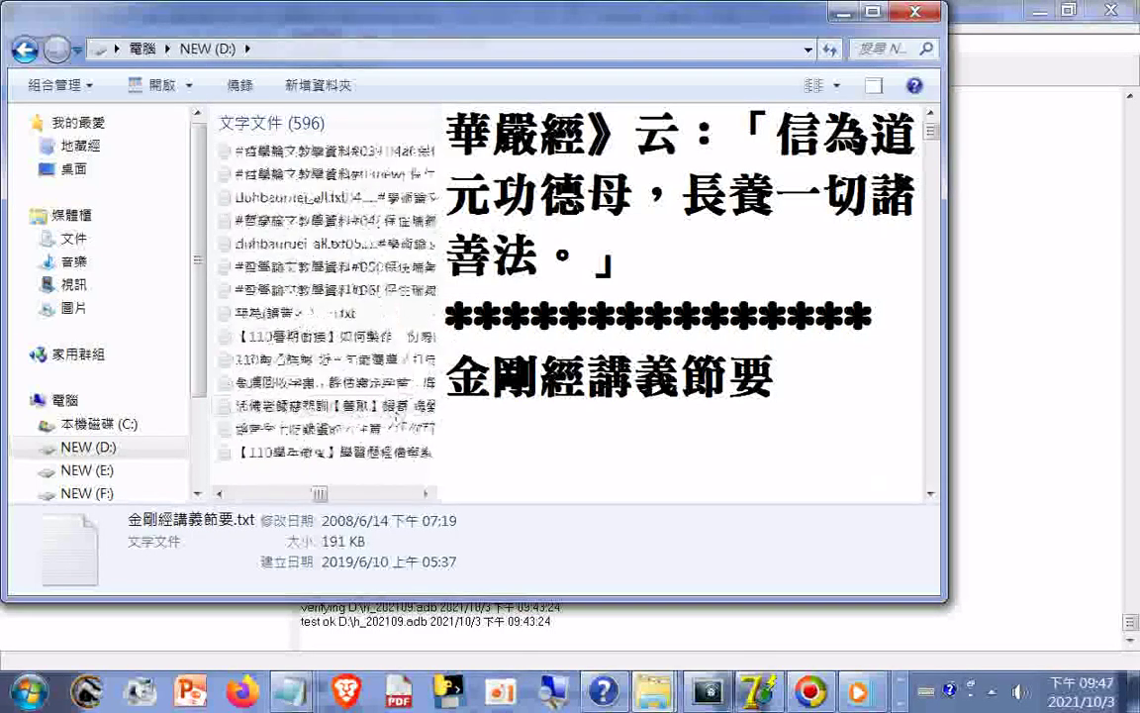
pyautogui.scroll(-10, 397, 420)
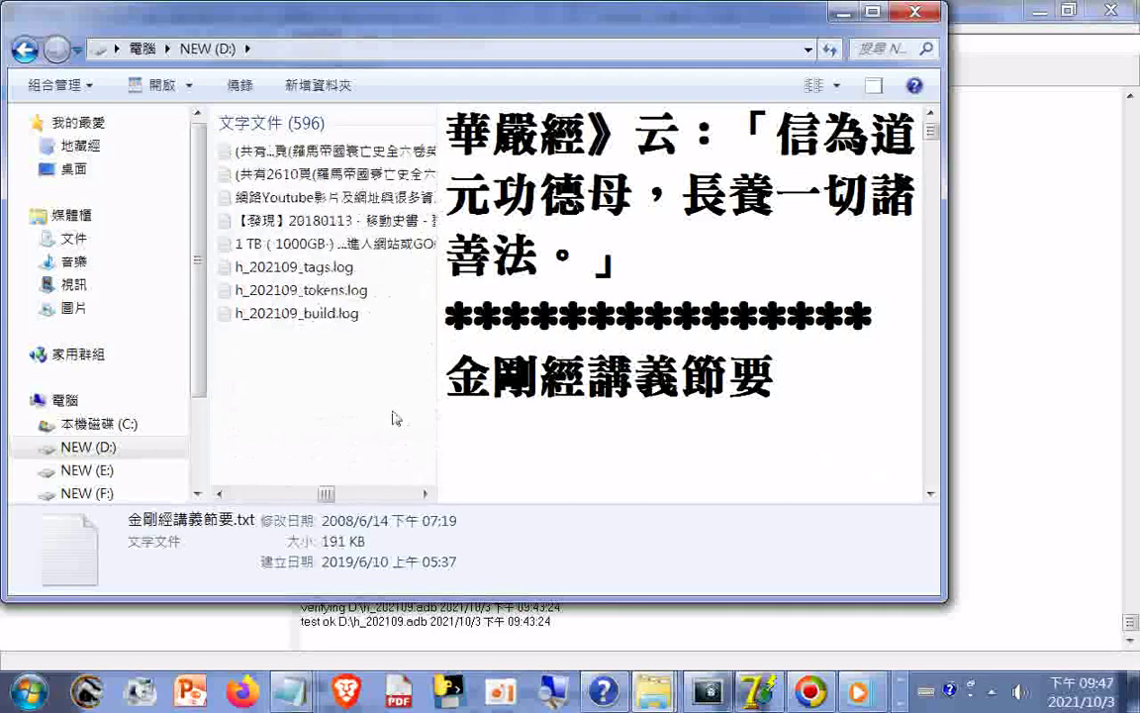
pyautogui.click(313, 291)
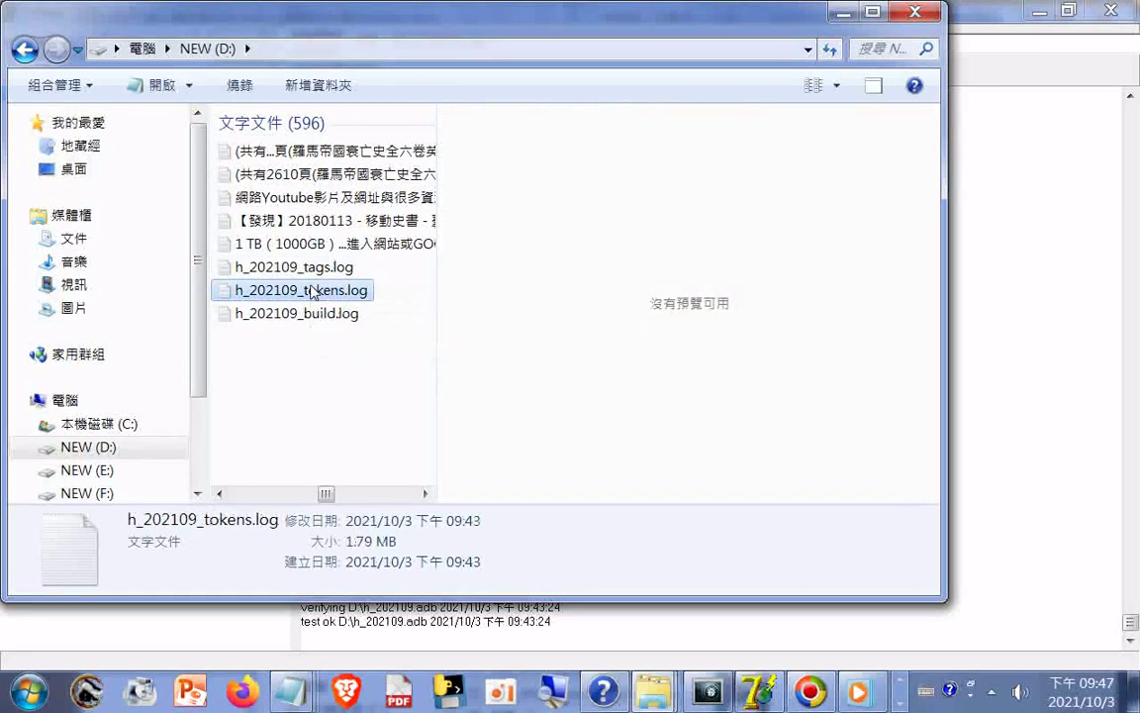
# Step: Make a copy of h_202109_build.log in the same NEW (D:) folder
pyautogui.click(282, 323)
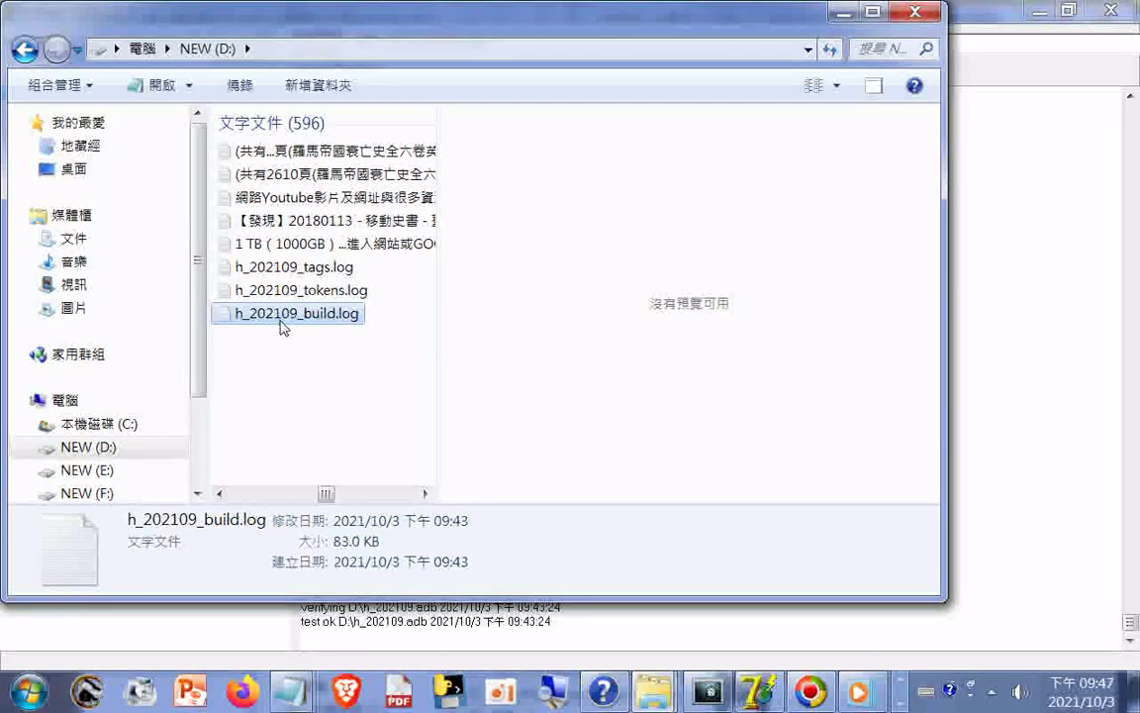
pyautogui.moveTo(291, 322)
pyautogui.rightClick(309, 320)
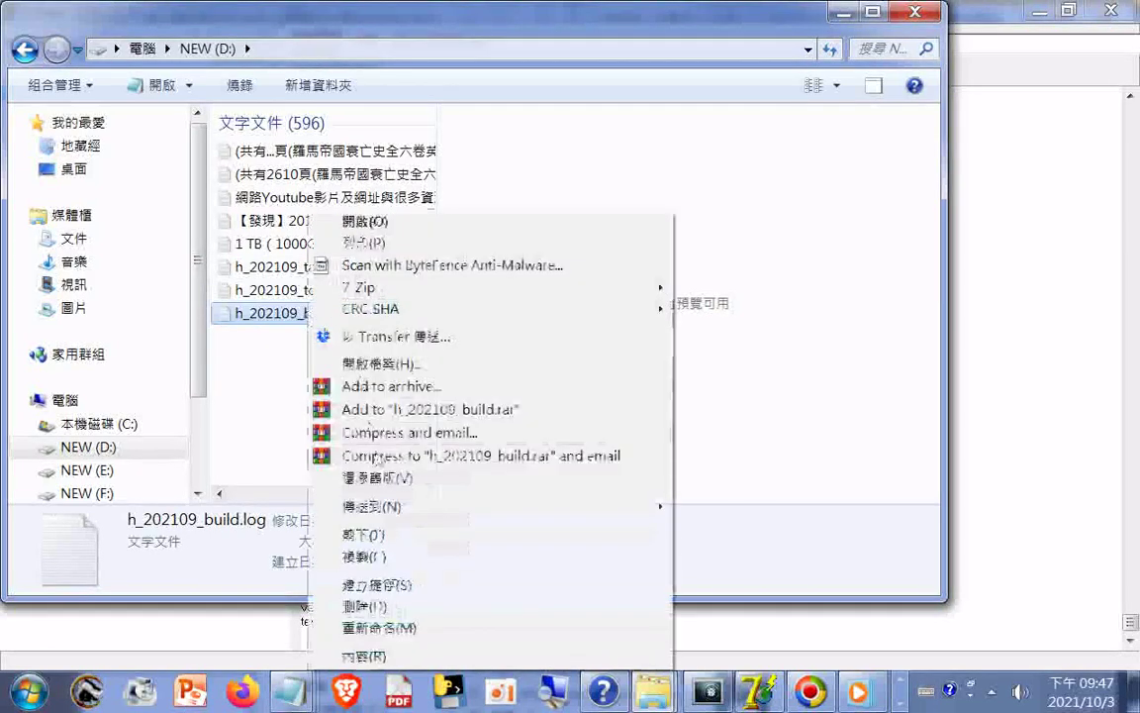
pyautogui.click(328, 555)
pyautogui.rightClick(282, 403)
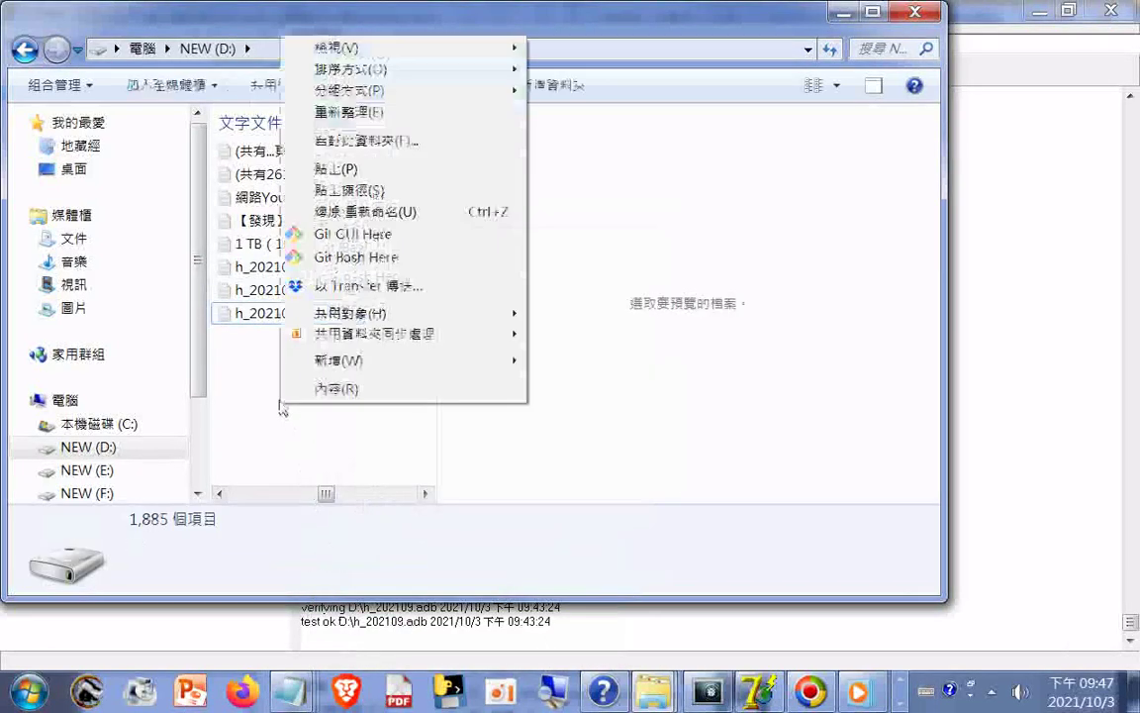
pyautogui.click(337, 170)
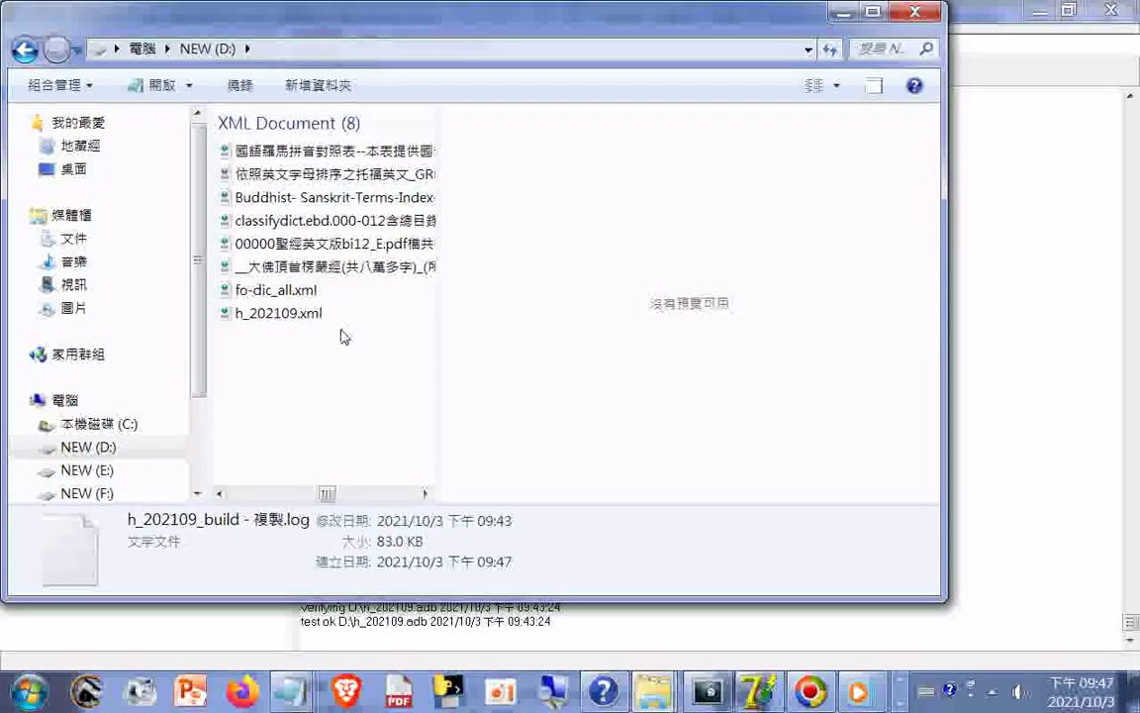
# Step: Find the h_202109_build log copy among the text documents on drive D: and rename it h_202109_build - 複製.log.HTML, accepting the extension change
pyautogui.scroll(3, 343, 344)
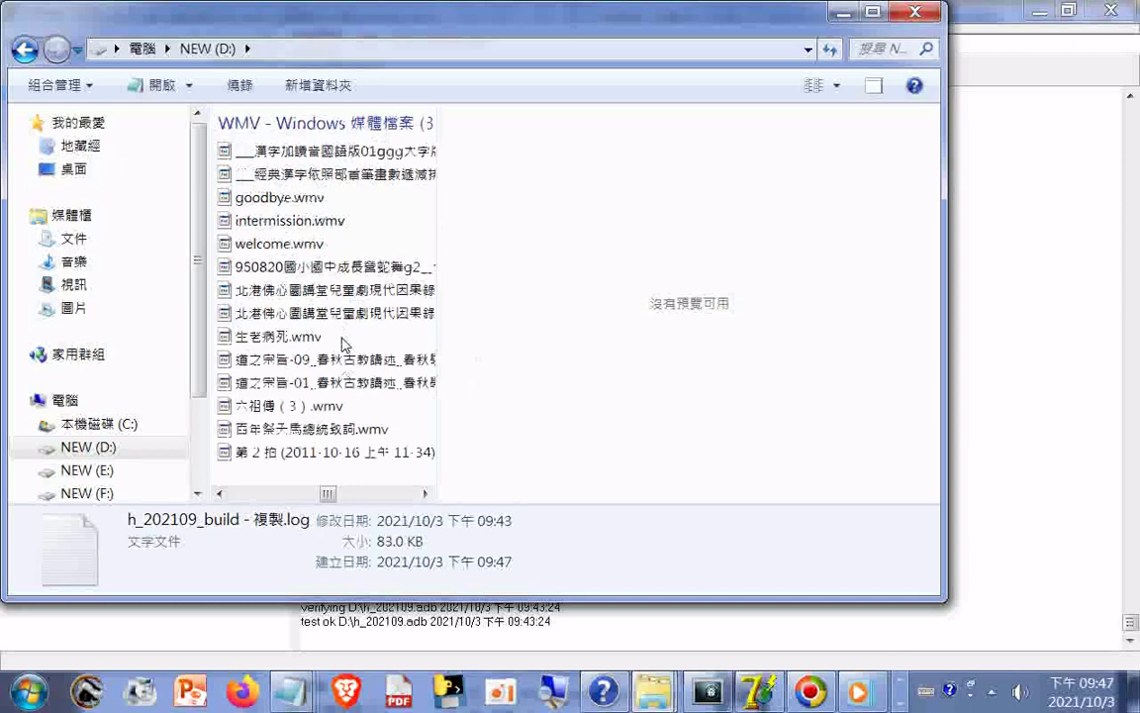
pyautogui.scroll(-4, 343, 344)
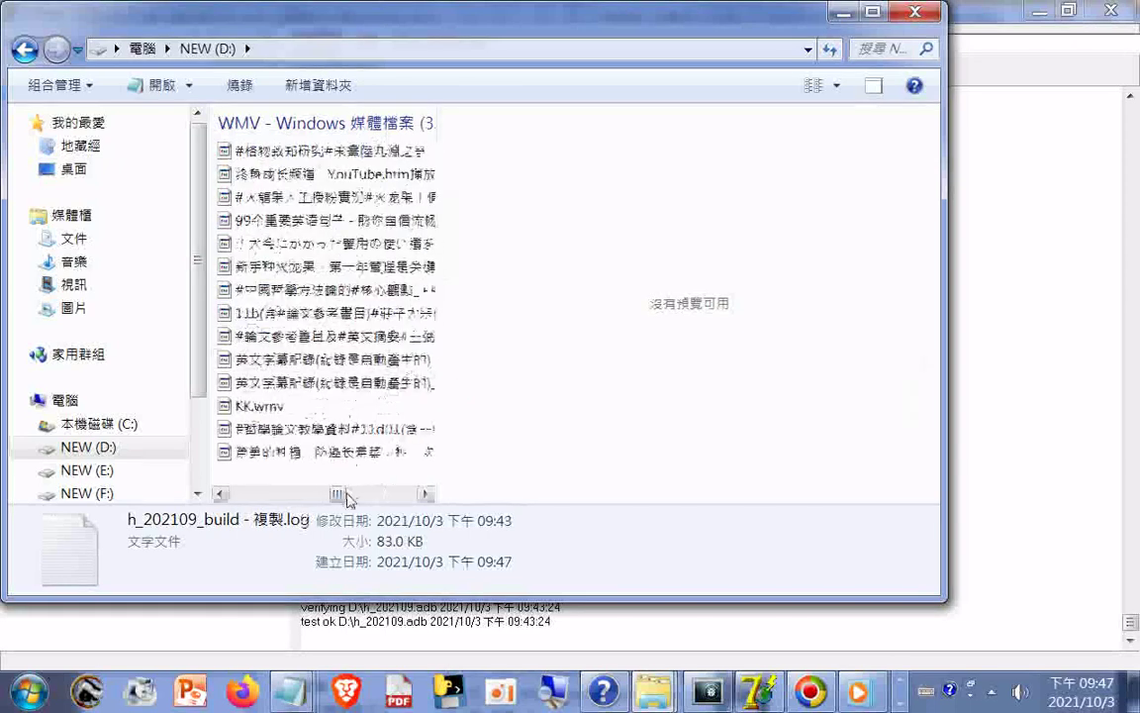
pyautogui.scroll(-5, 337, 446)
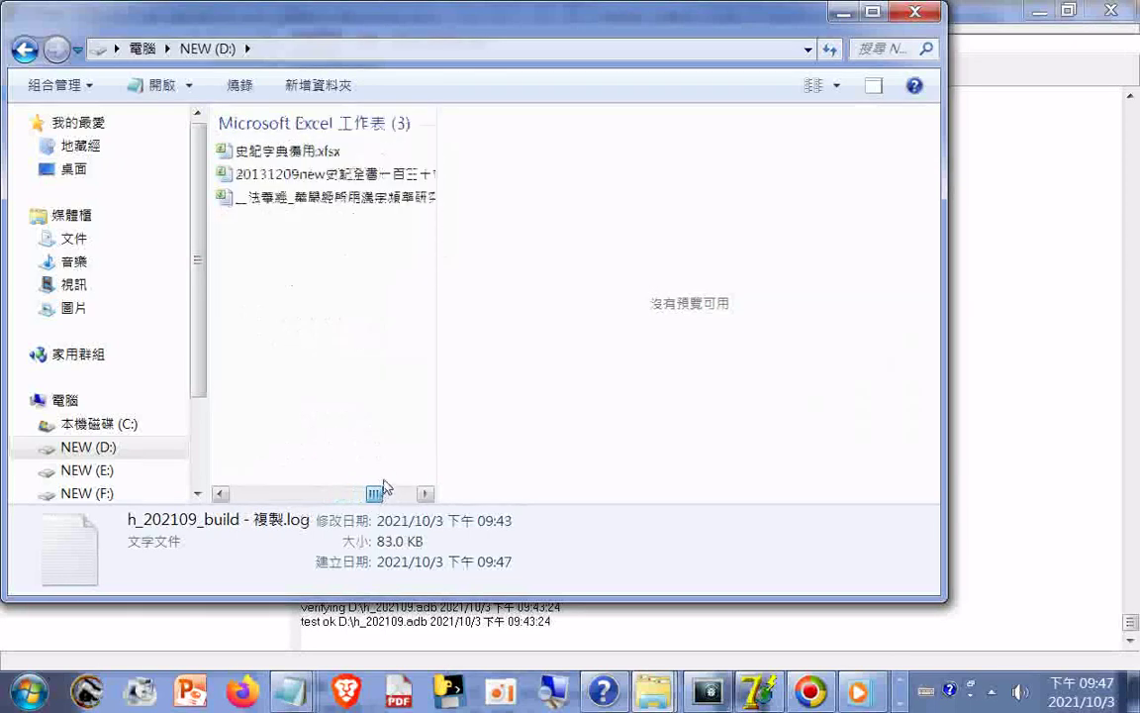
pyautogui.scroll(4, 369, 473)
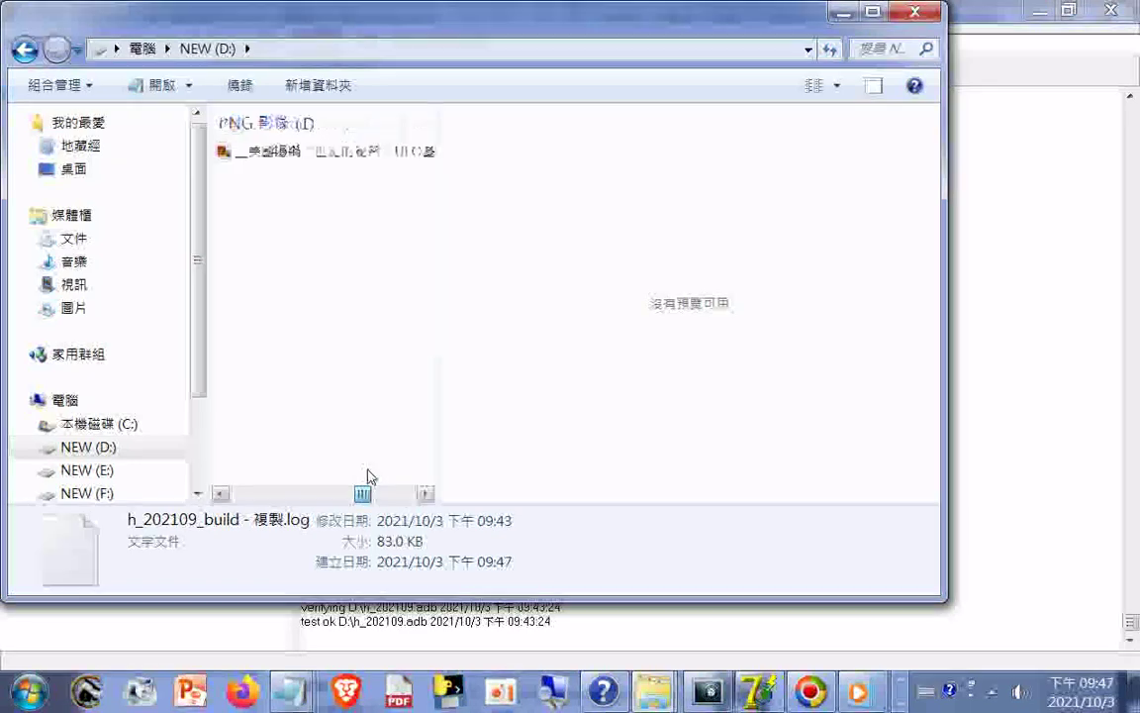
pyautogui.scroll(3, 322, 500)
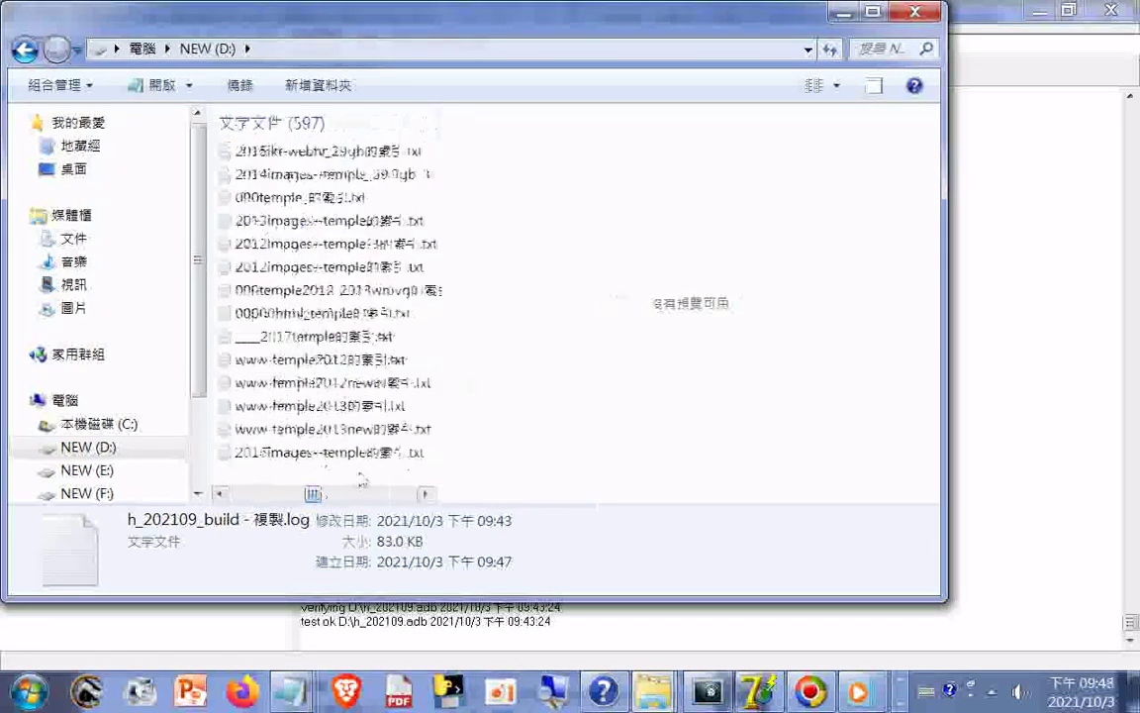
pyautogui.scroll(-4, 361, 480)
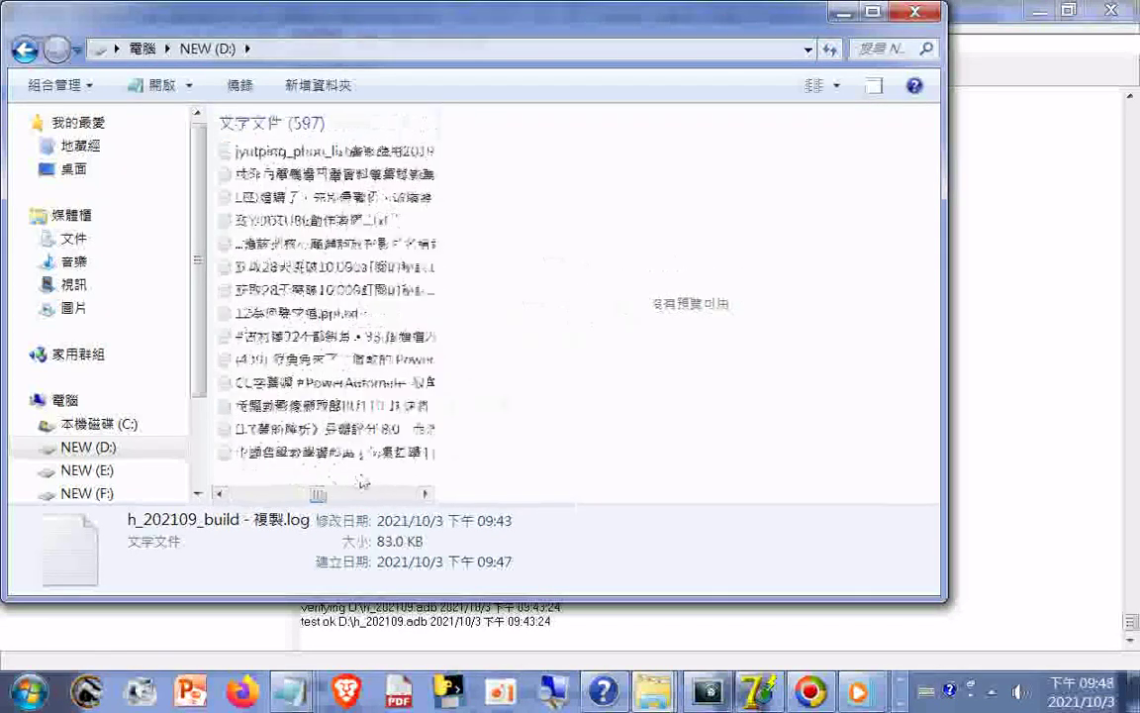
pyautogui.scroll(-8, 361, 481)
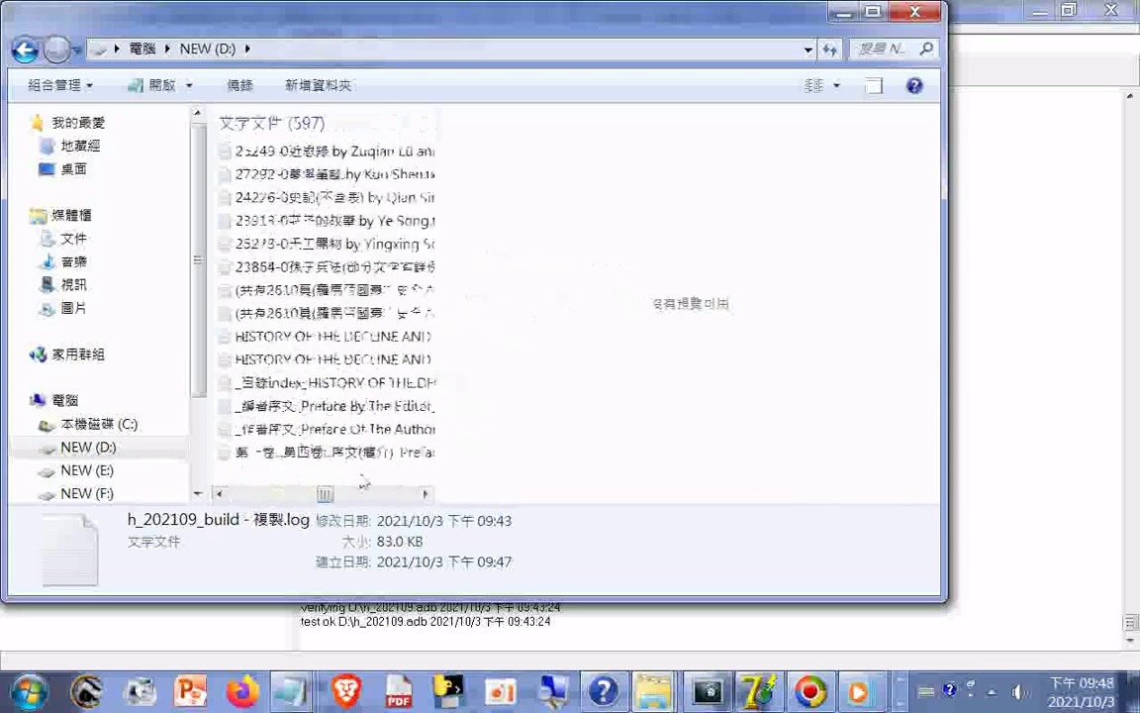
pyautogui.click(389, 334)
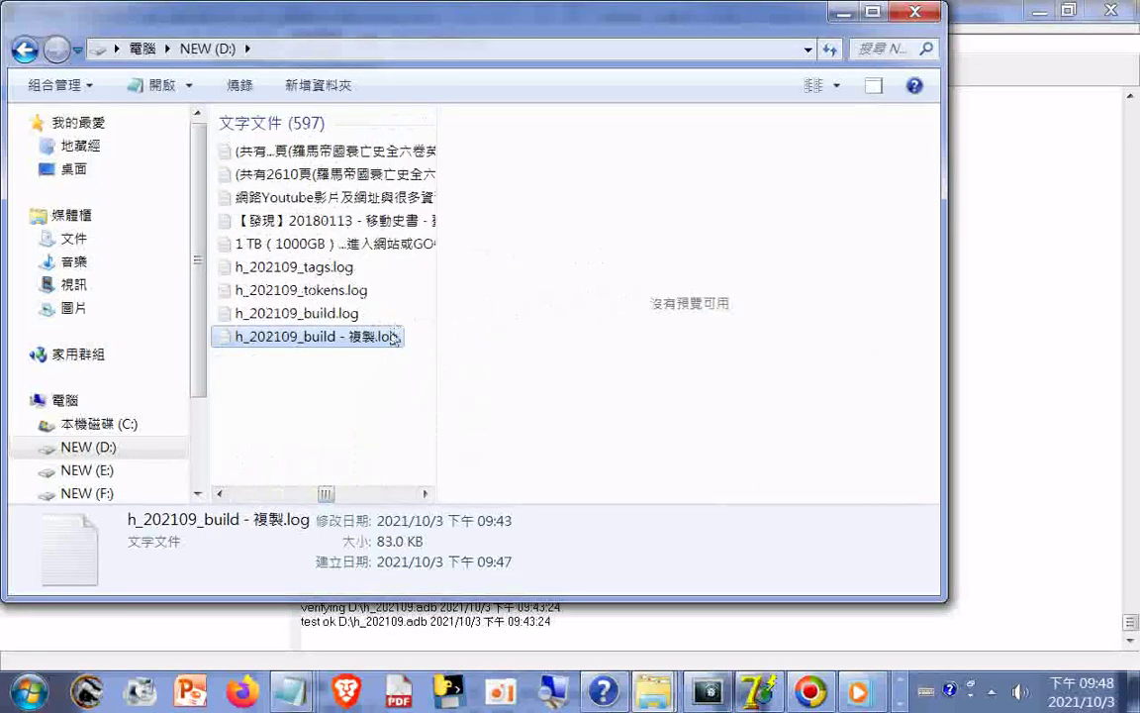
pyautogui.click(408, 341)
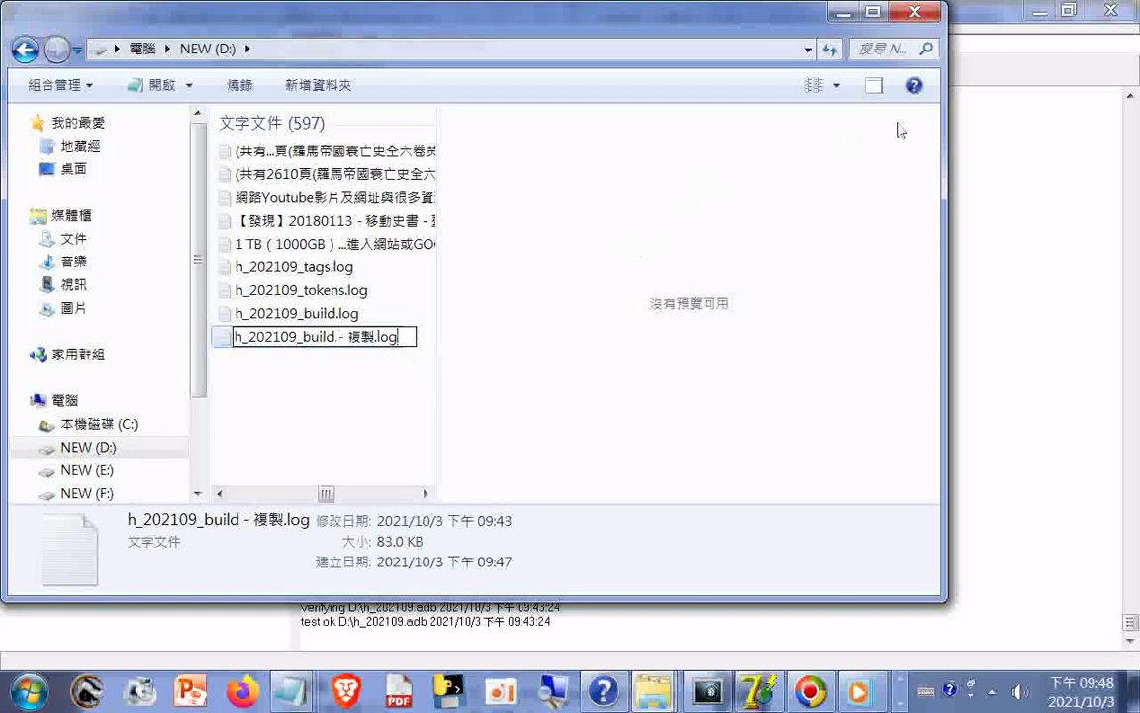
pyautogui.write('.HTML')
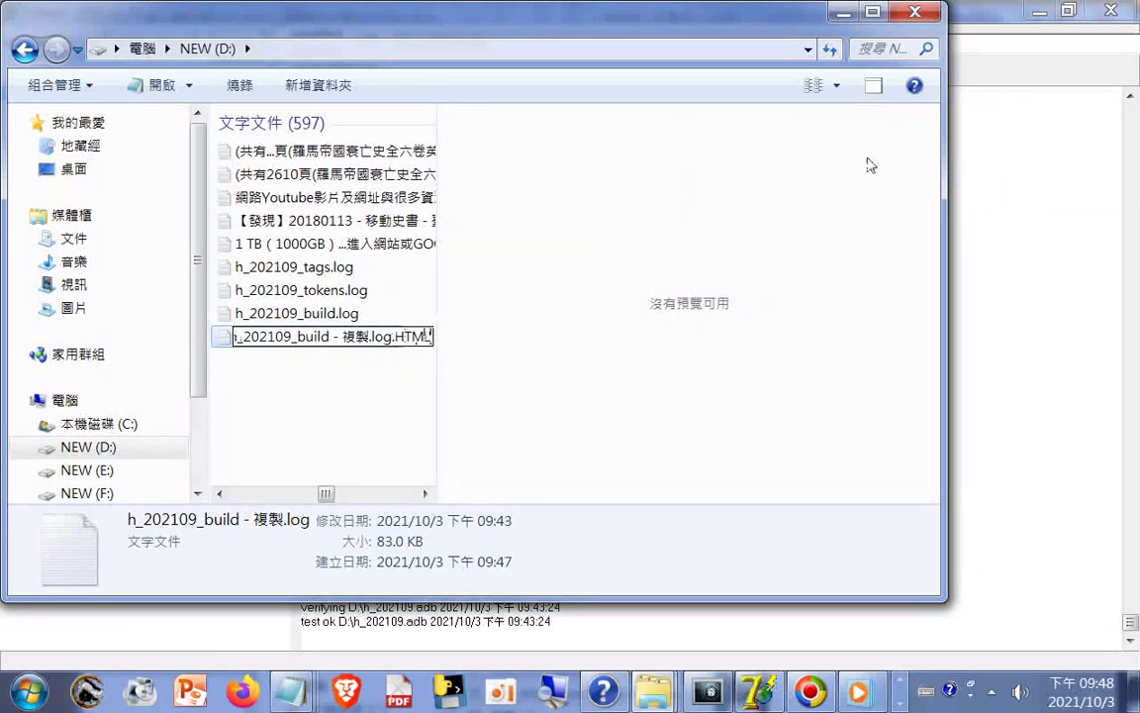
pyautogui.press('Return')
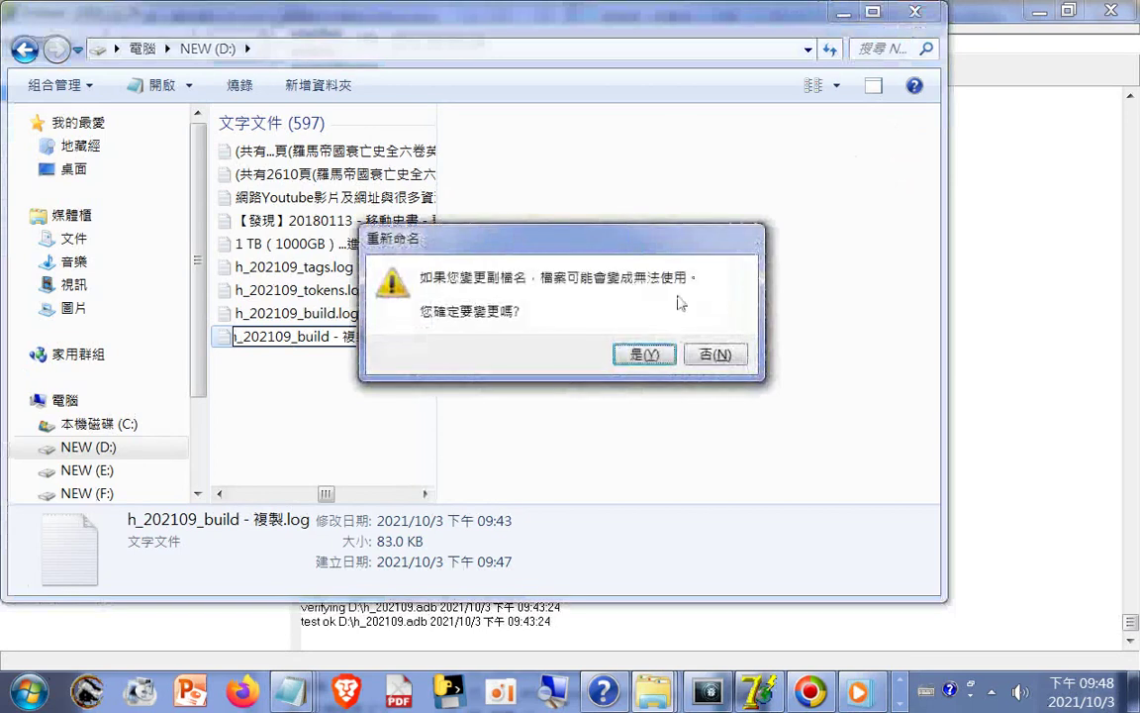
pyautogui.click(655, 353)
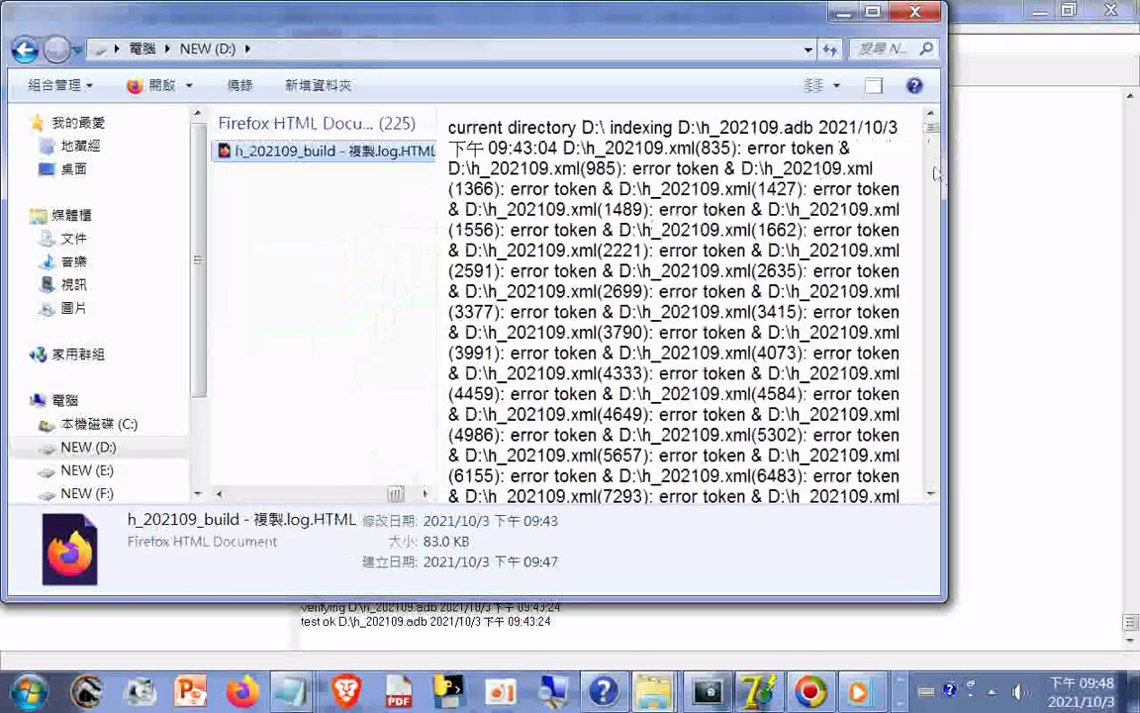
# Step: Review the HTML build log's preview from beginning to end, and move h_202109_build - 複製.log.HTML to the recycle bin
pyautogui.moveTo(931, 128); pyautogui.dragTo(942, 505)
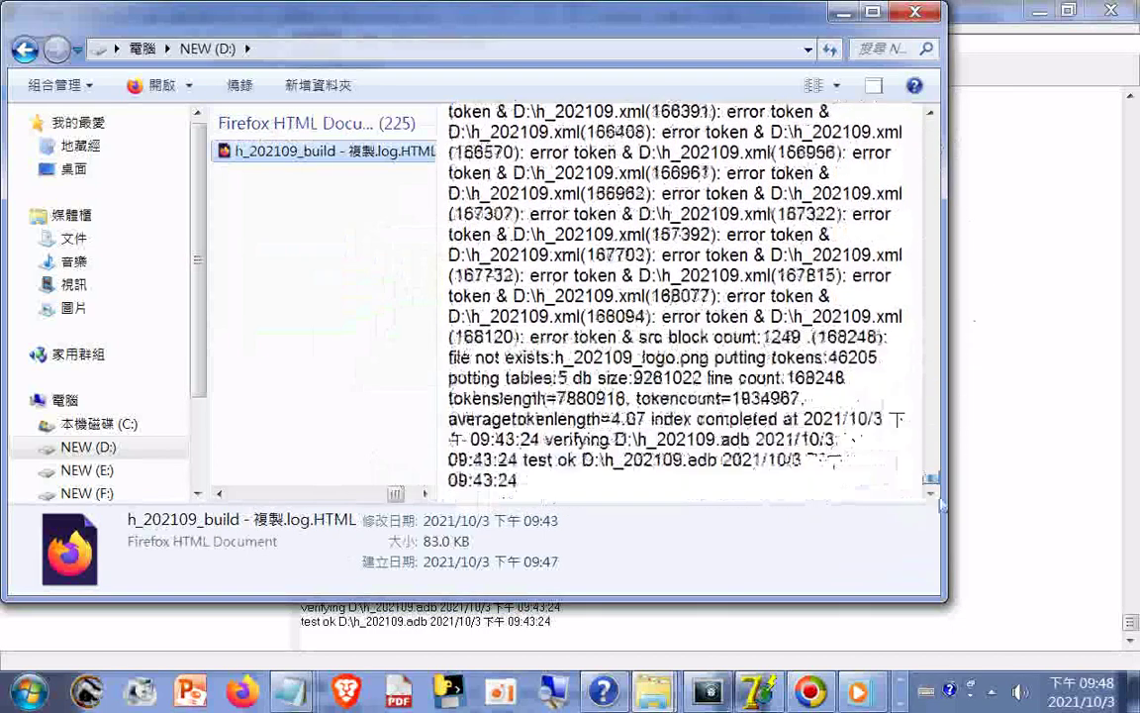
pyautogui.moveTo(931, 479); pyautogui.dragTo(891, 129)
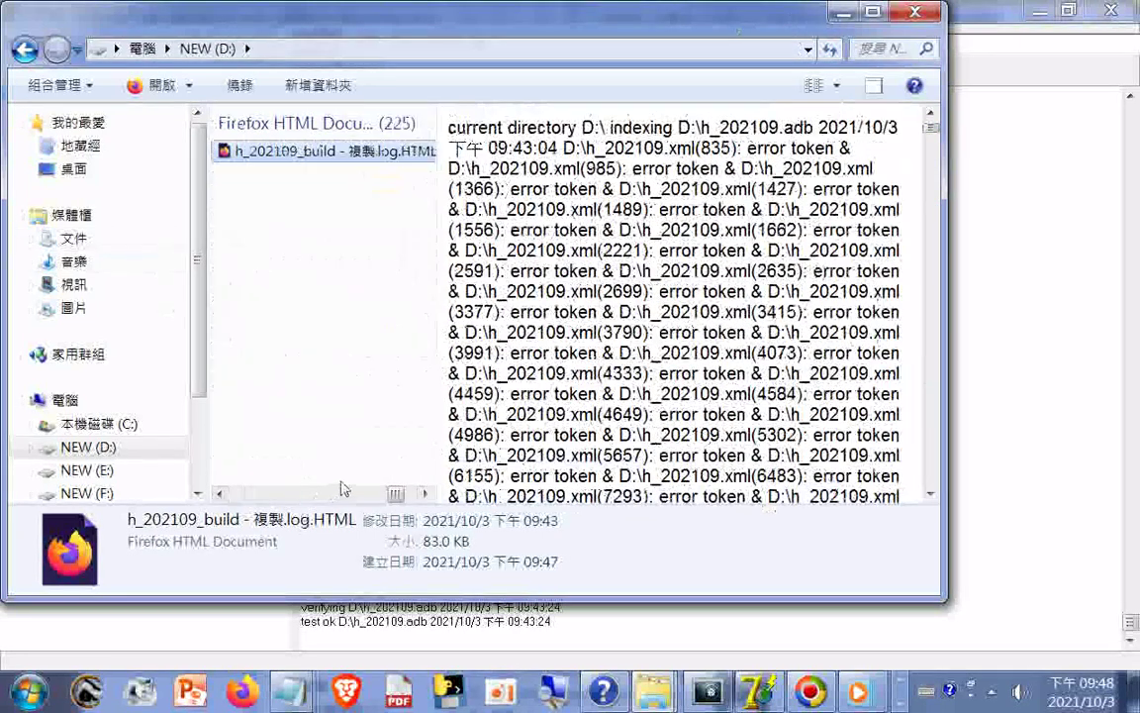
pyautogui.rightClick(390, 154)
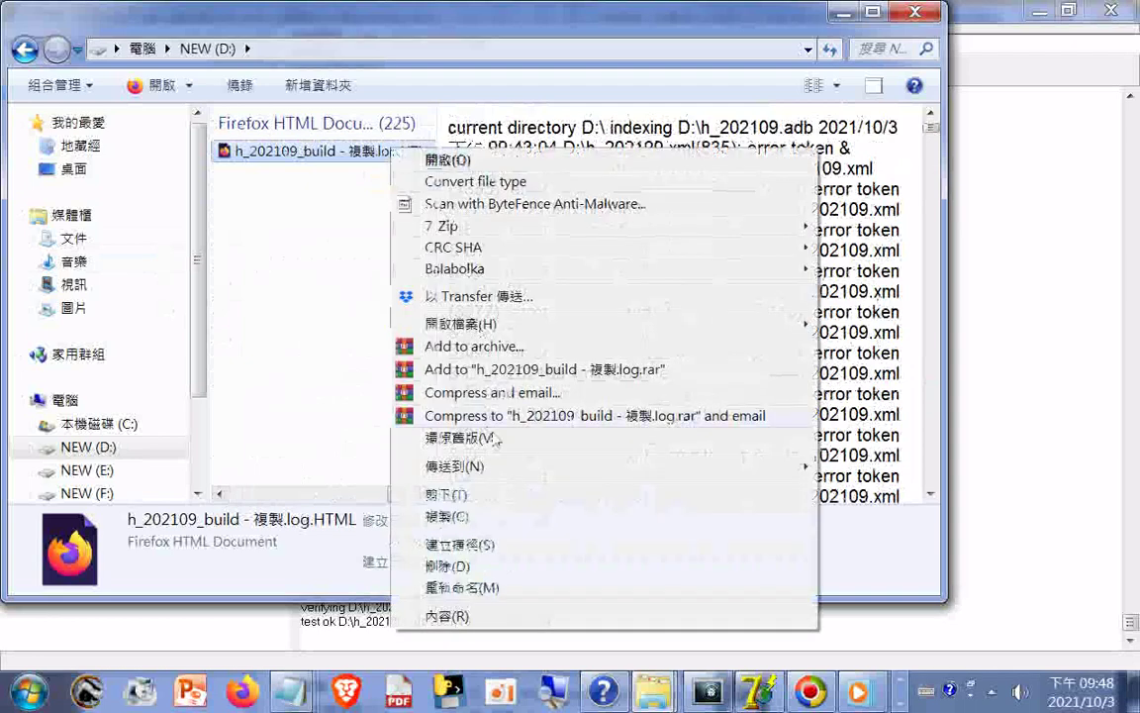
pyautogui.click(440, 566)
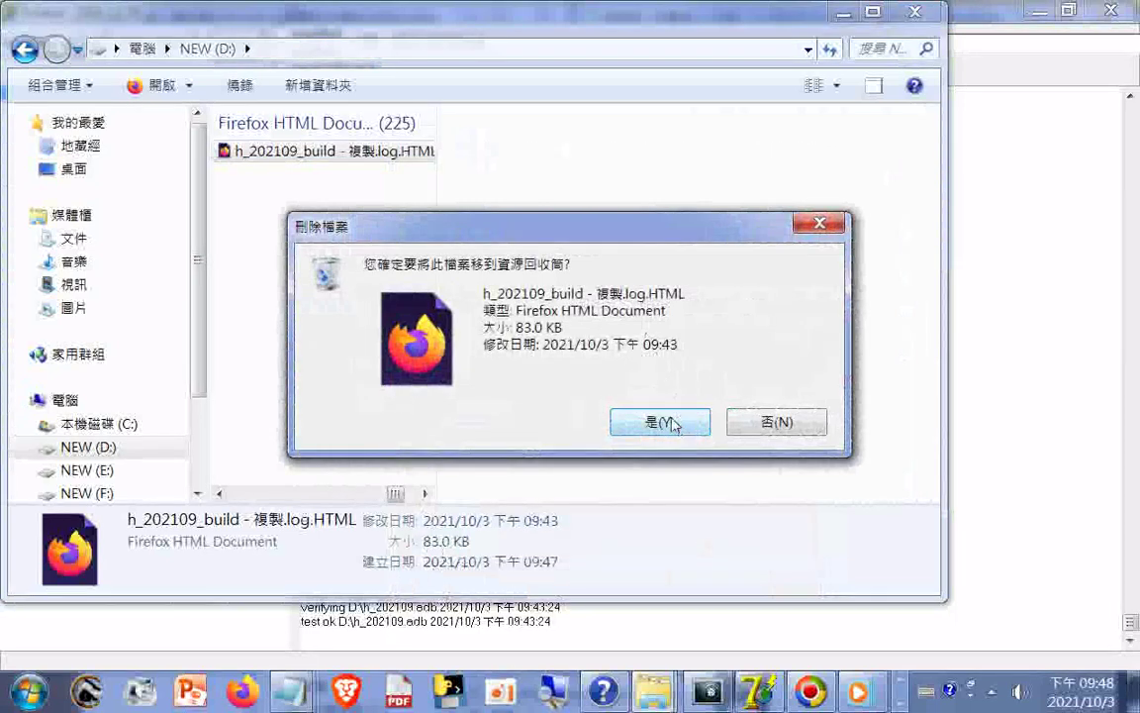
pyautogui.click(665, 423)
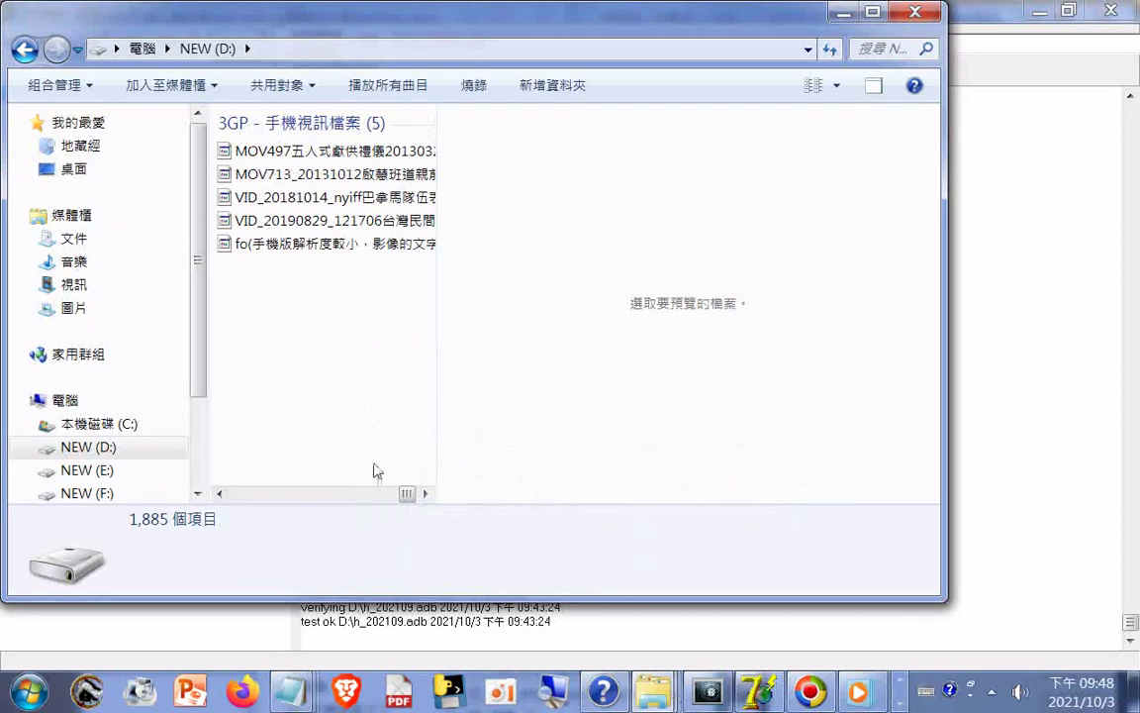
# Step: Look through the WMV, WMA, XML and text document groups on drive D: for the h_202109 log files
pyautogui.moveTo(408, 497); pyautogui.dragTo(330, 497)
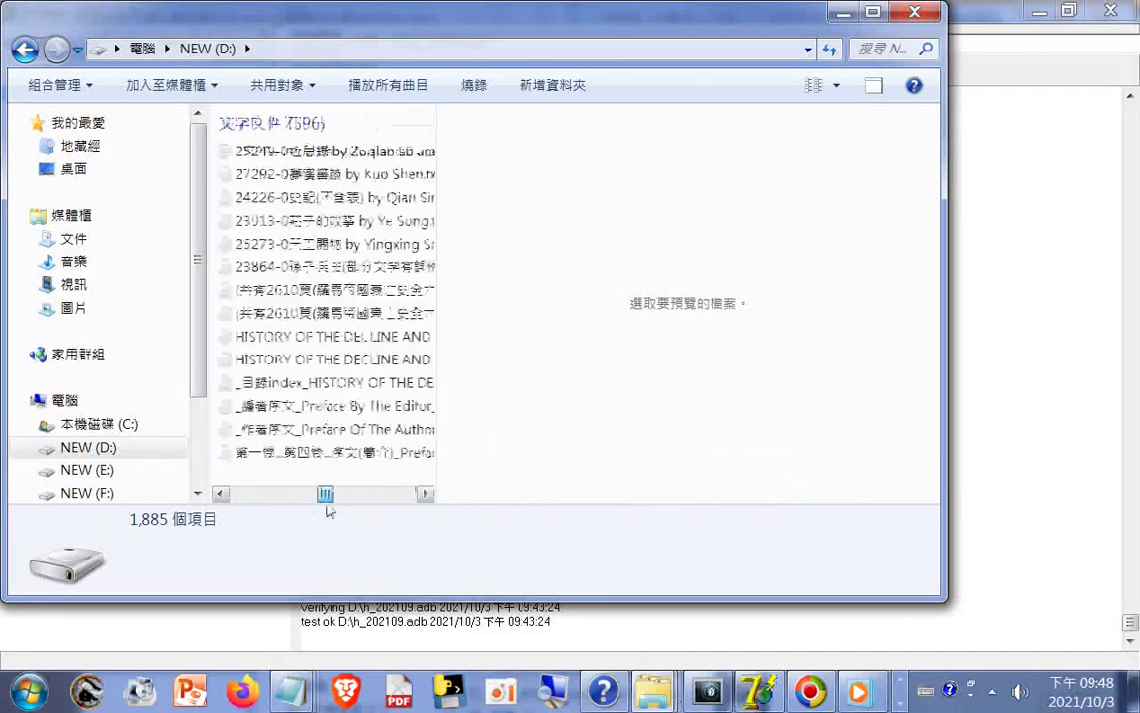
pyautogui.click(381, 500)
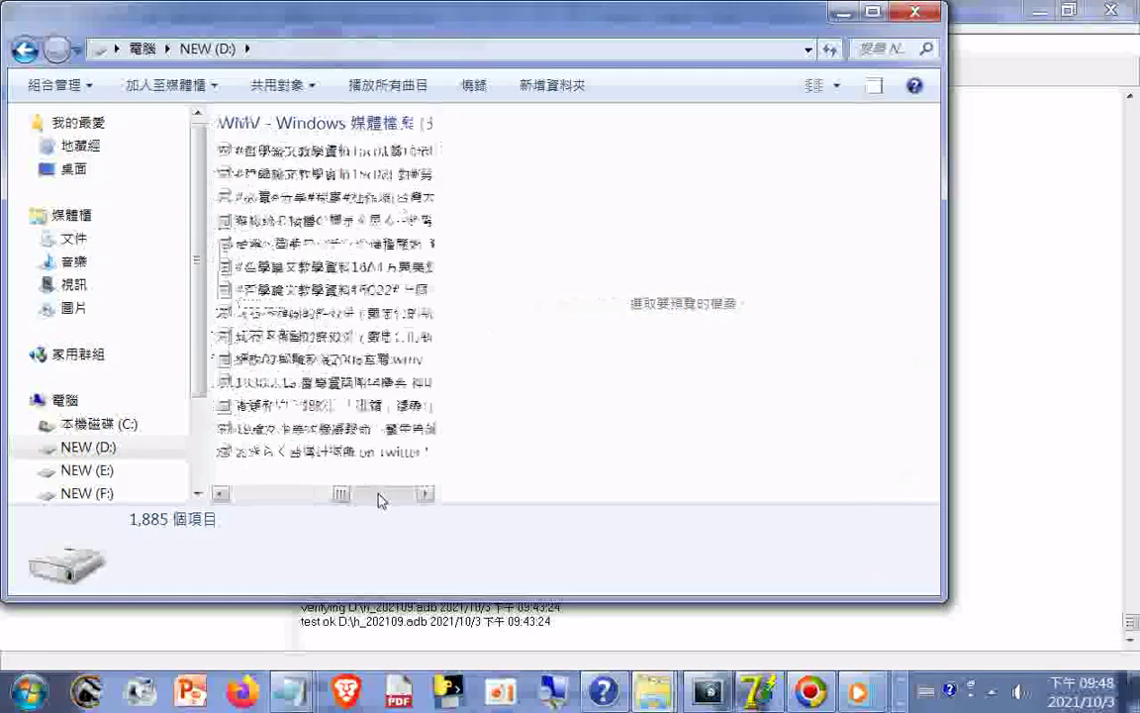
pyautogui.click(382, 497)
pyautogui.click(382, 497)
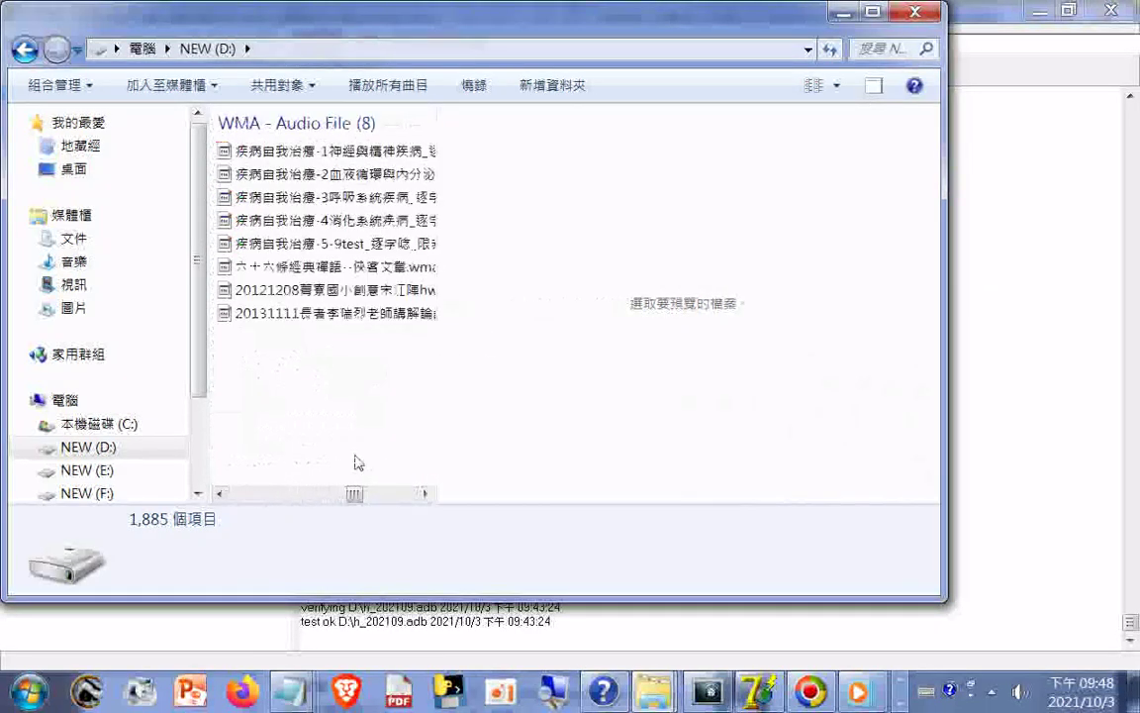
pyautogui.scroll(1, 358, 463)
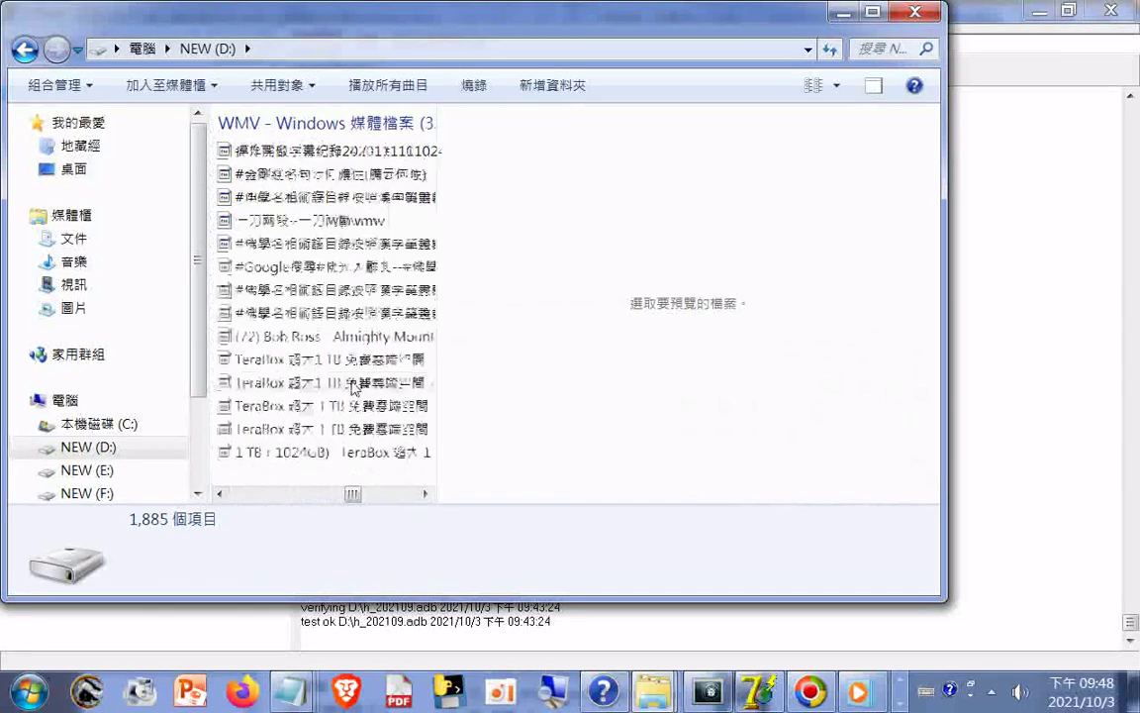
pyautogui.scroll(5, 353, 385)
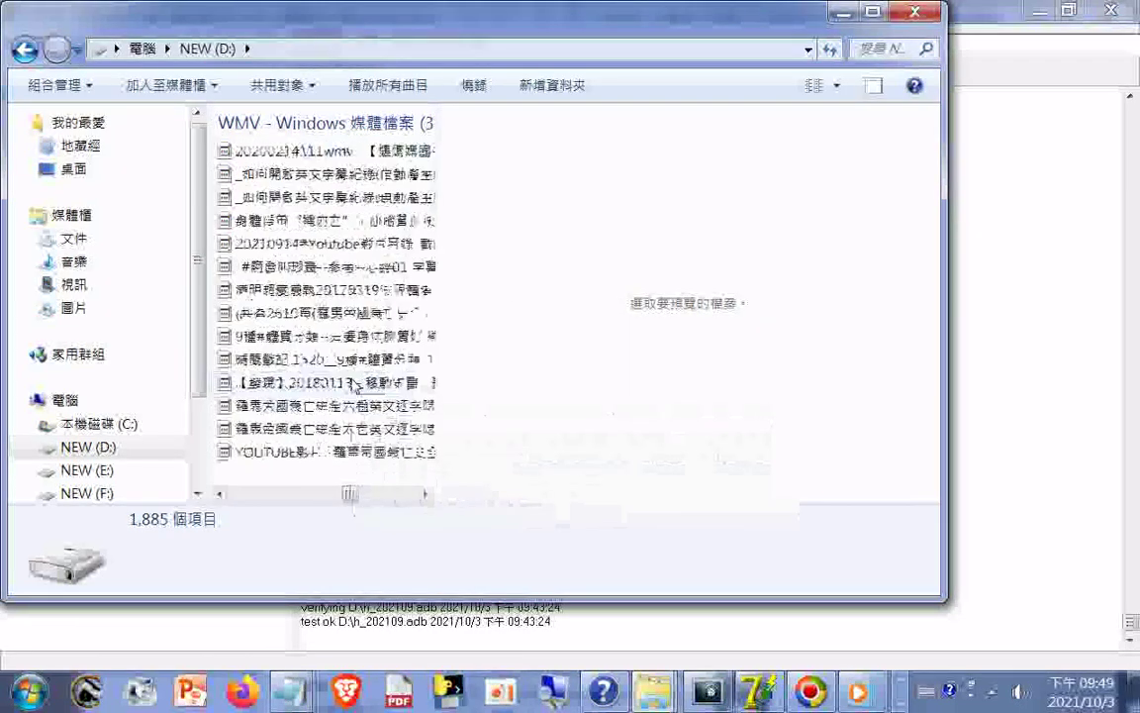
pyautogui.scroll(4, 376, 396)
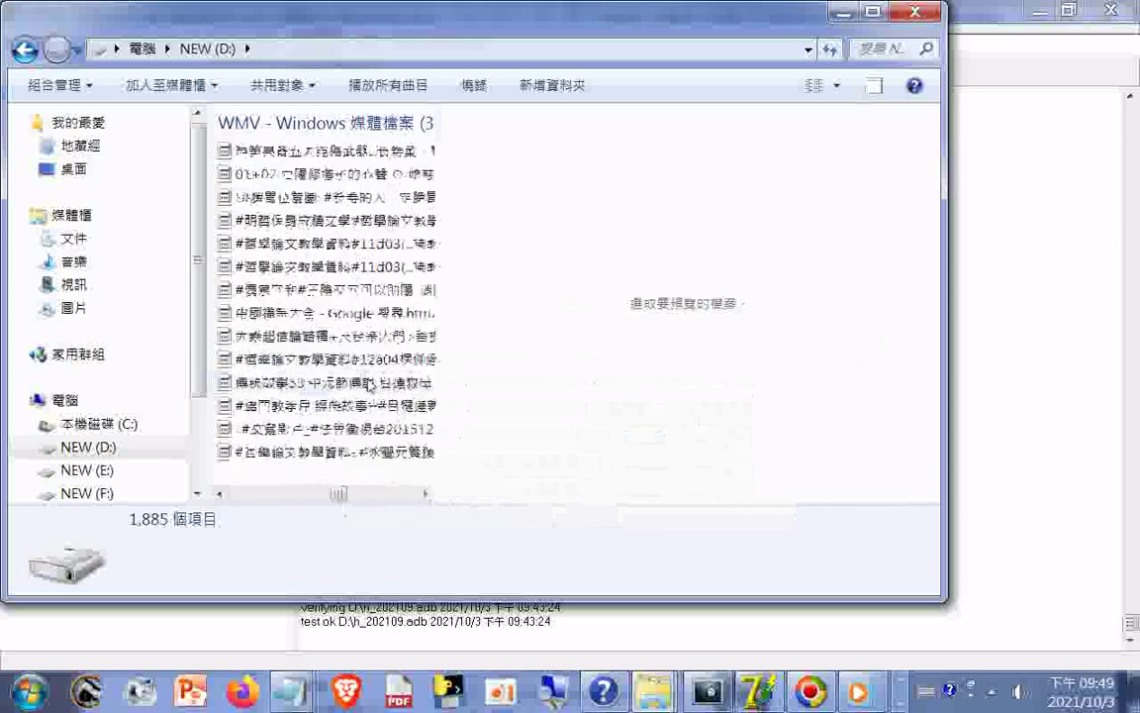
pyautogui.scroll(5, 376, 396)
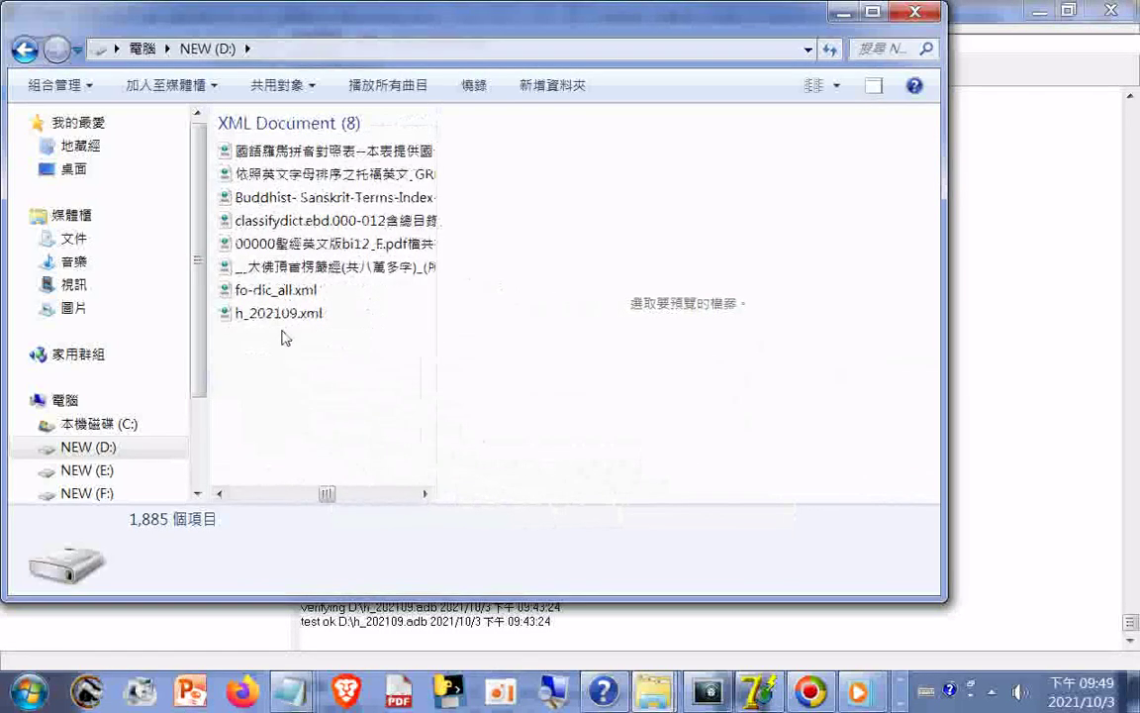
pyautogui.scroll(3, 312, 365)
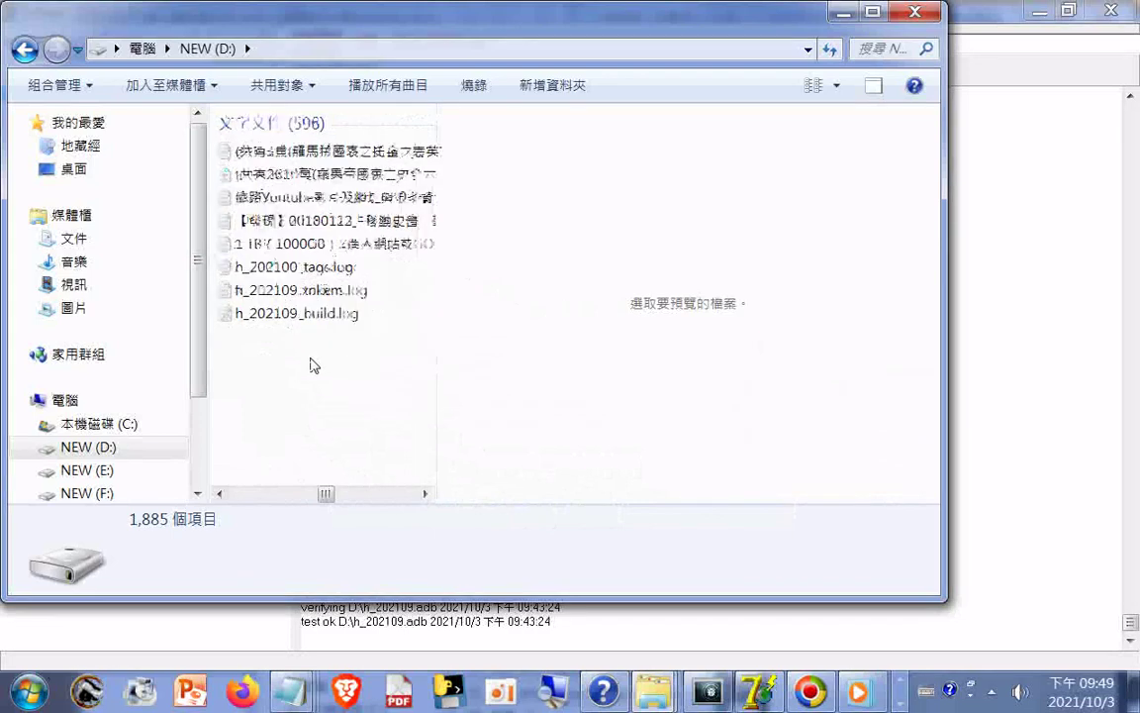
# Step: Rename h_202109_tokens.log as h_202109_tokens.log.TXT and accept the extension change
pyautogui.click(342, 299)
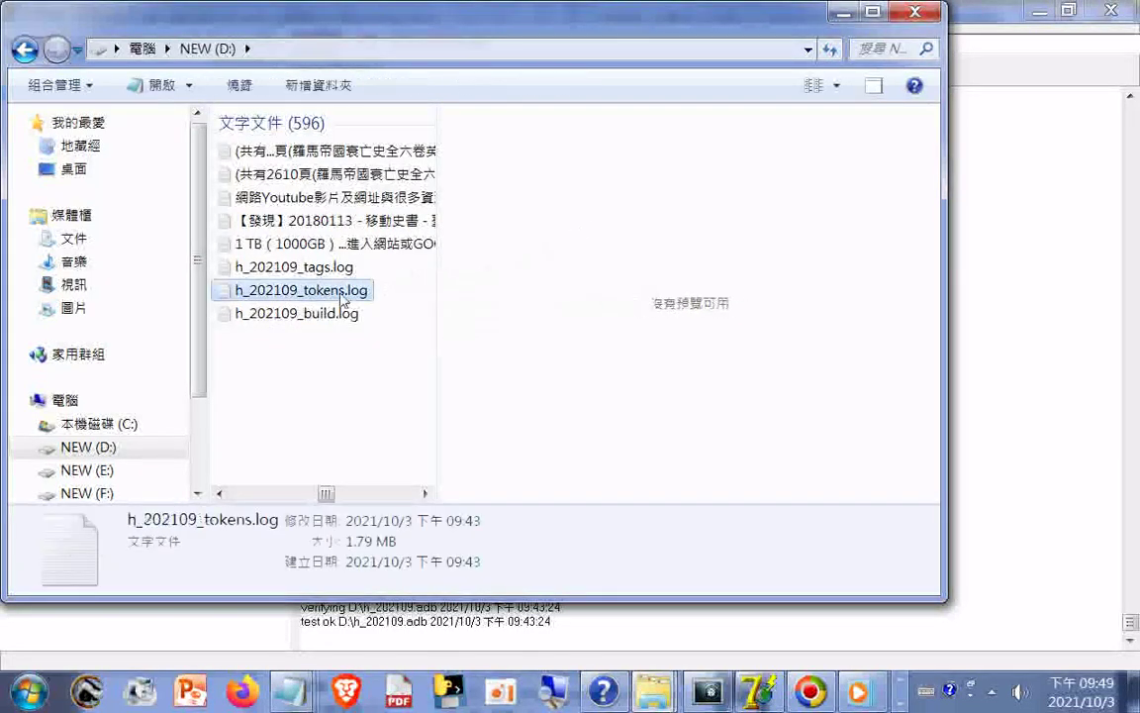
pyautogui.rightClick(343, 297)
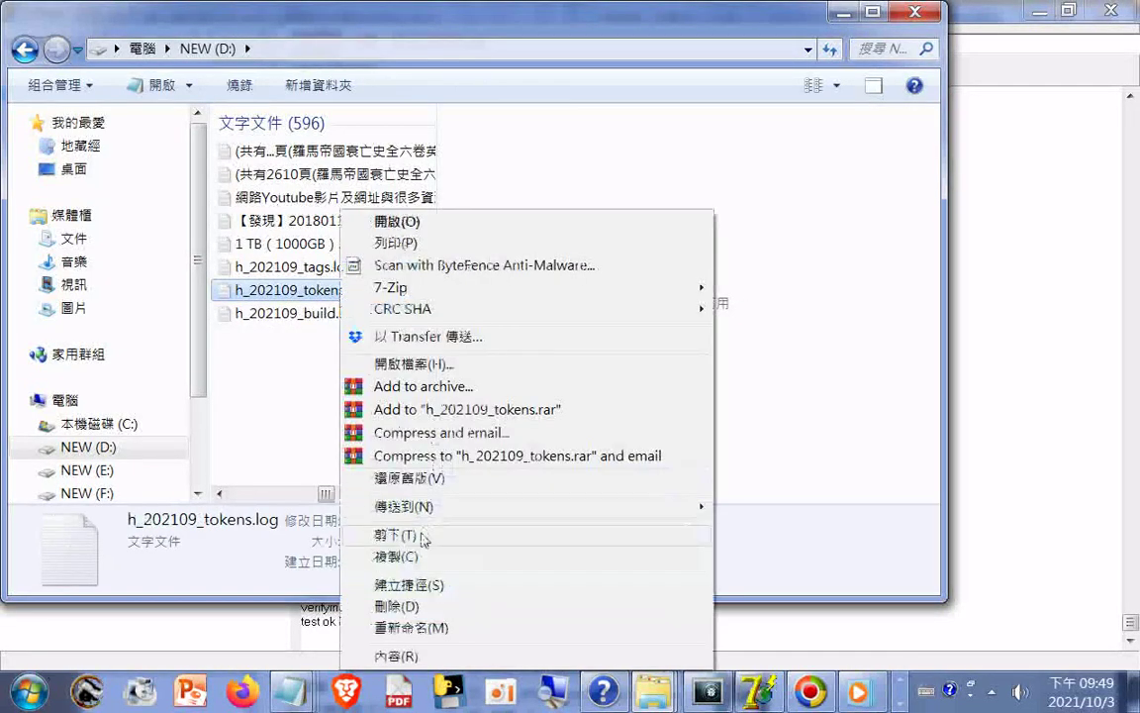
pyautogui.click(393, 627)
pyautogui.click(382, 297)
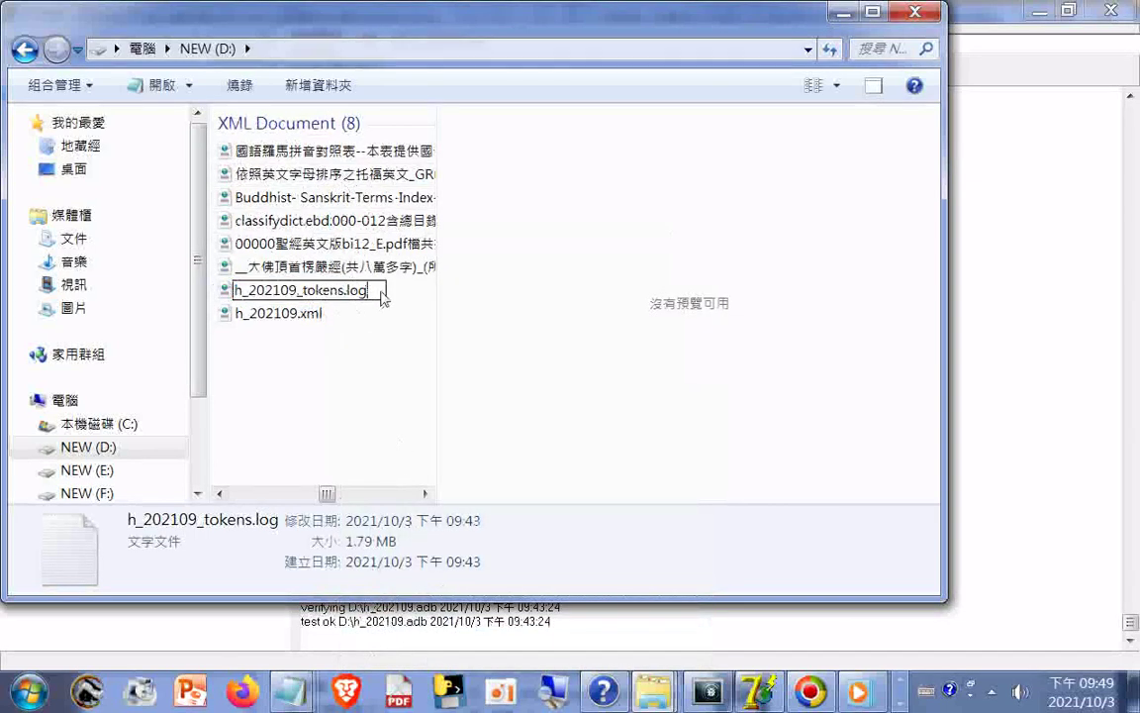
pyautogui.write('.TXT')
pyautogui.press('Return')
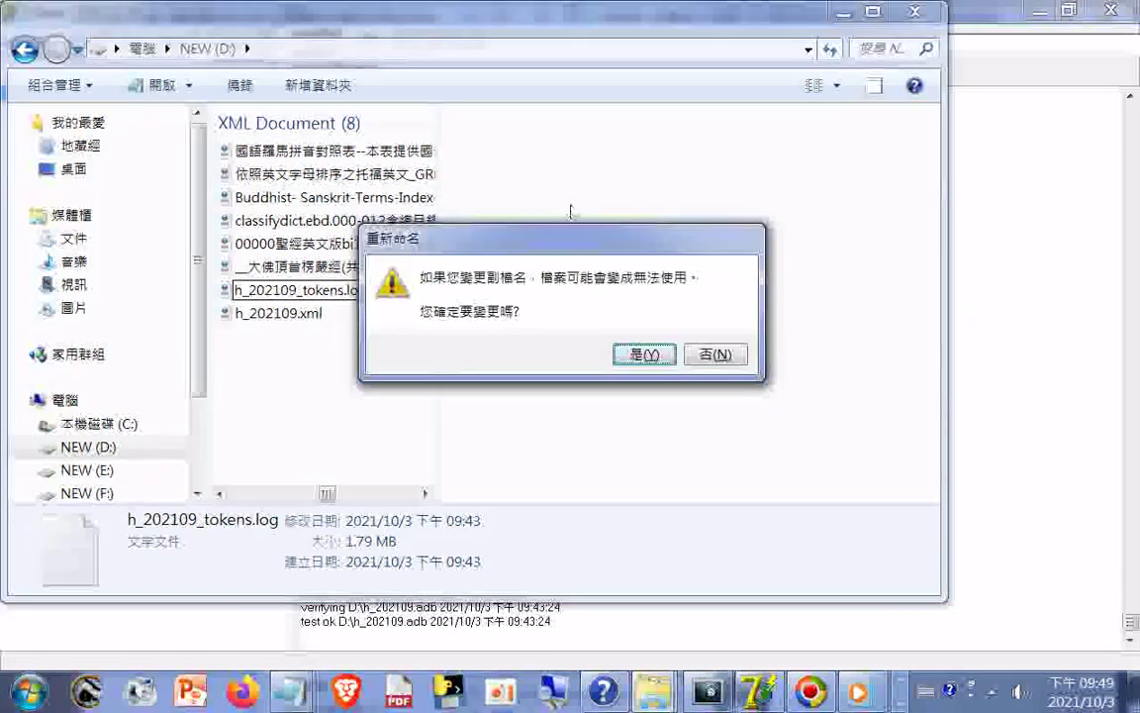
pyautogui.click(653, 355)
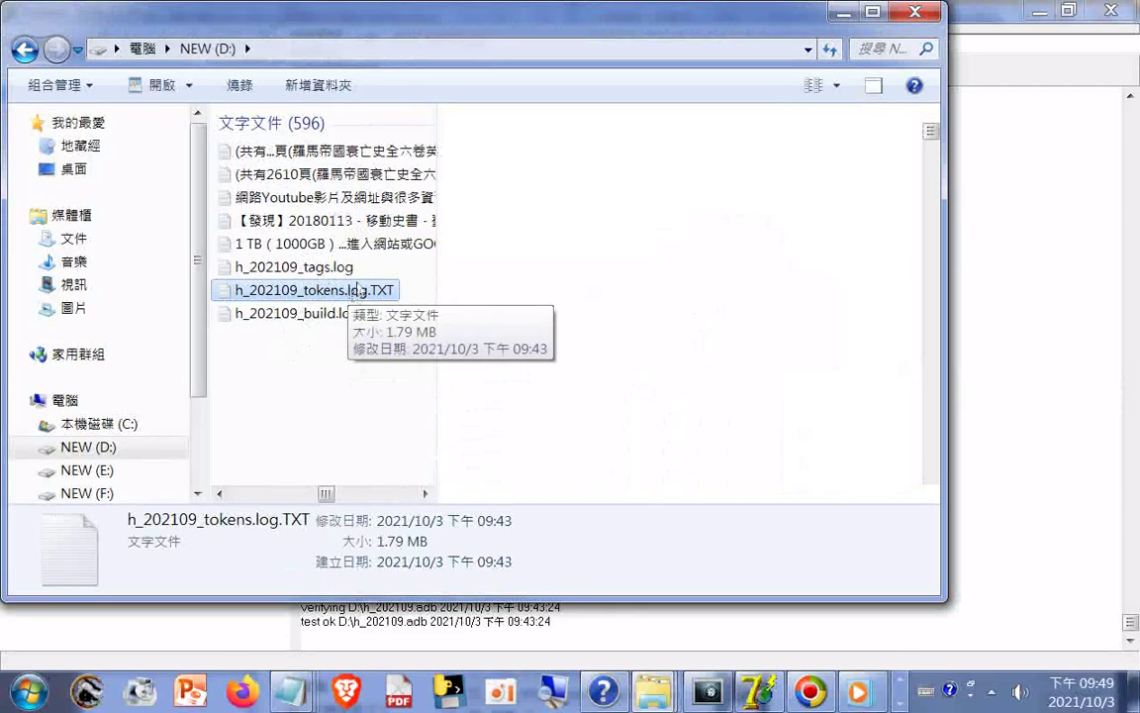
# Step: Preview the token list in h_202109_tokens.log.TXT and look over the neighbouring file groups on drive D:
pyautogui.click(358, 249)
pyautogui.click(363, 295)
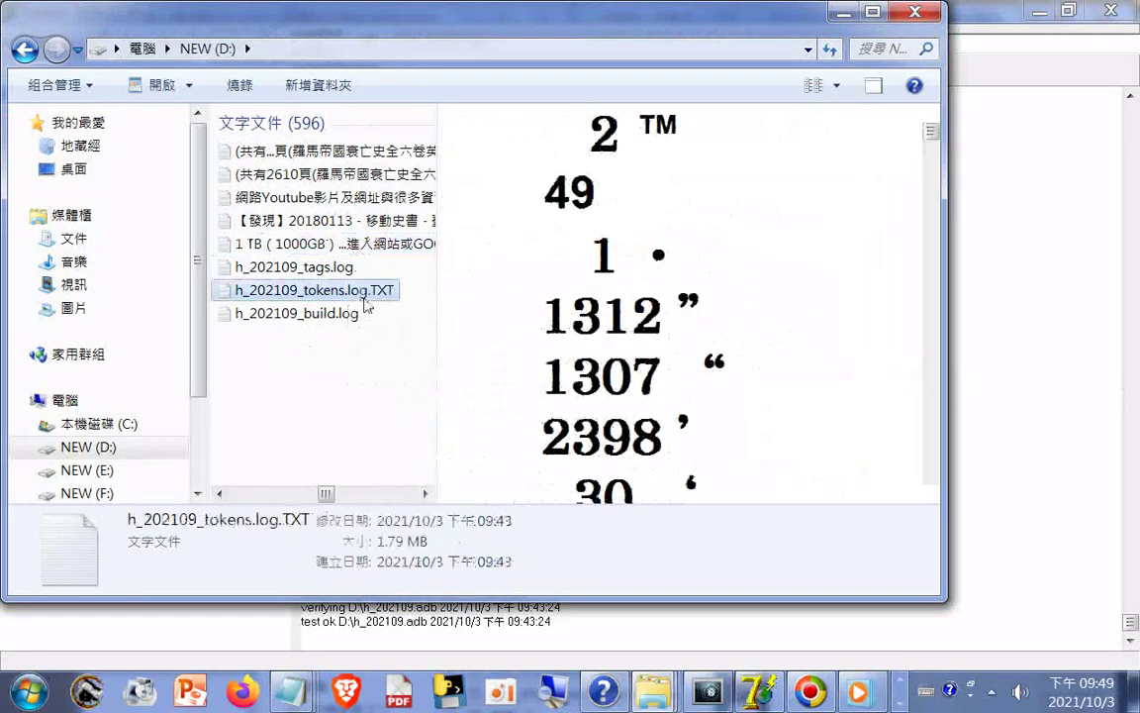
pyautogui.click(935, 168)
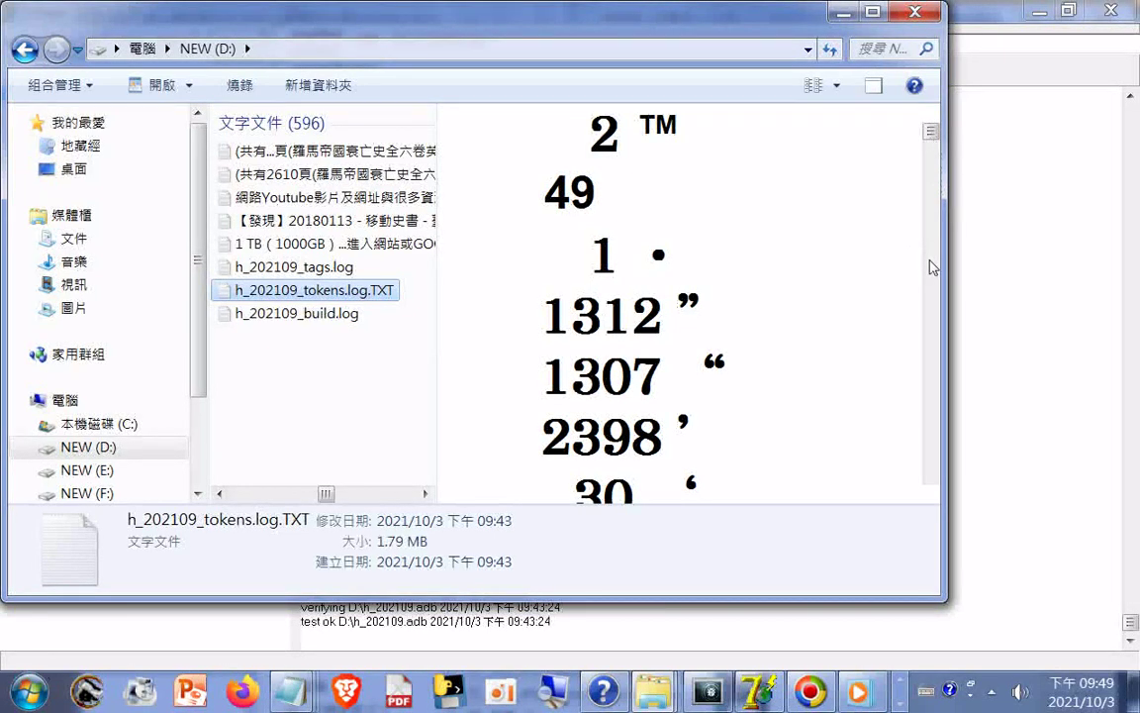
pyautogui.scroll(-6, 931, 265)
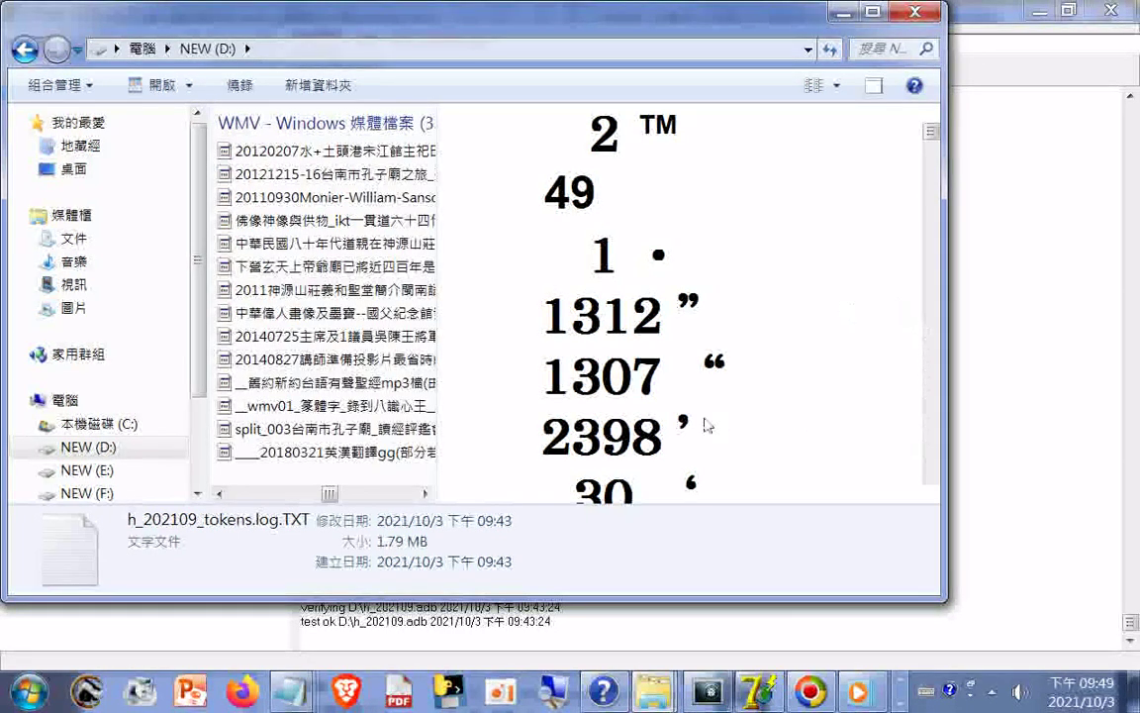
pyautogui.scroll(5, 327, 327)
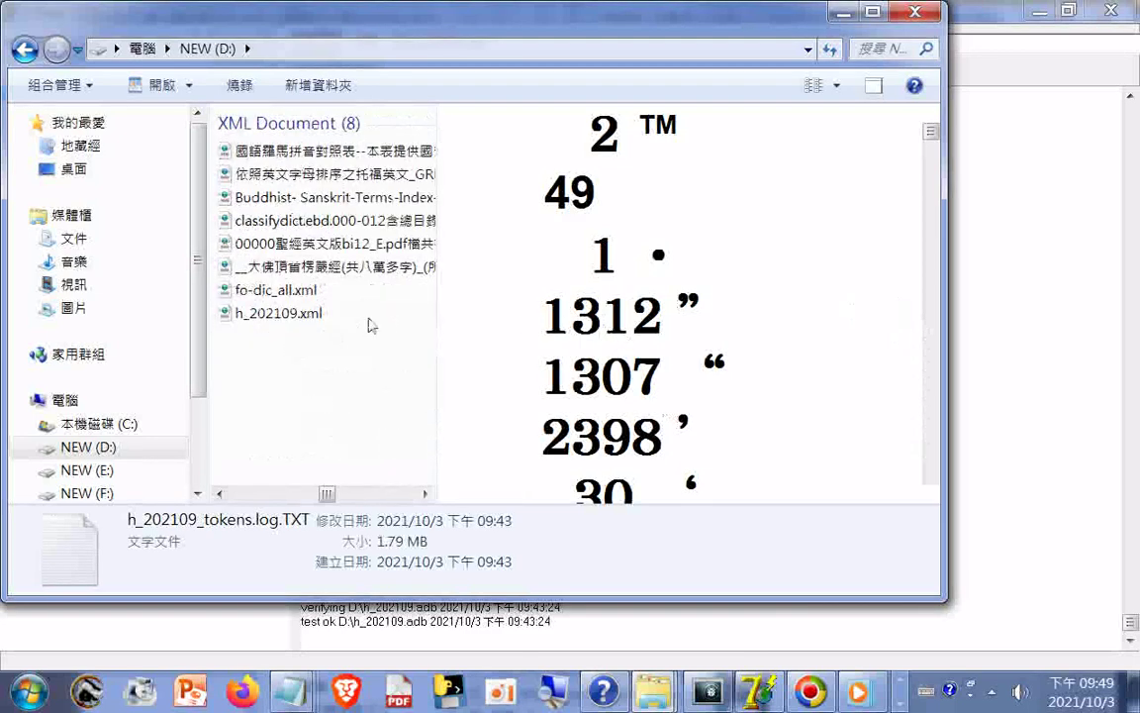
pyautogui.scroll(3, 374, 323)
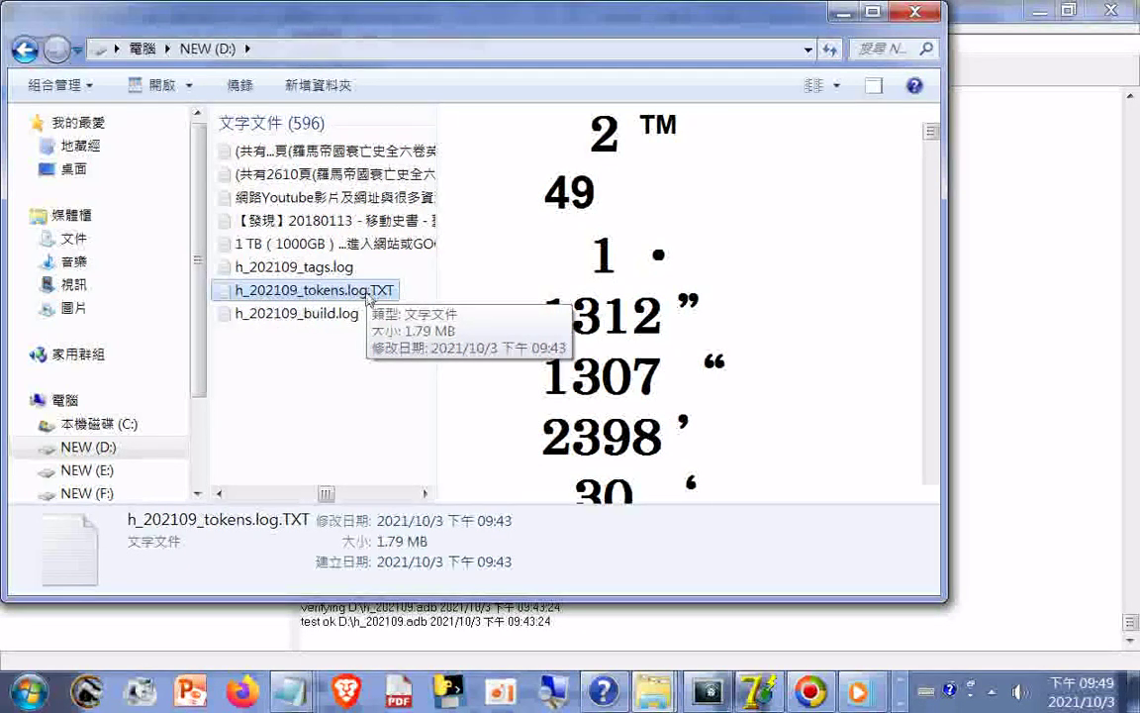
pyautogui.click(369, 290)
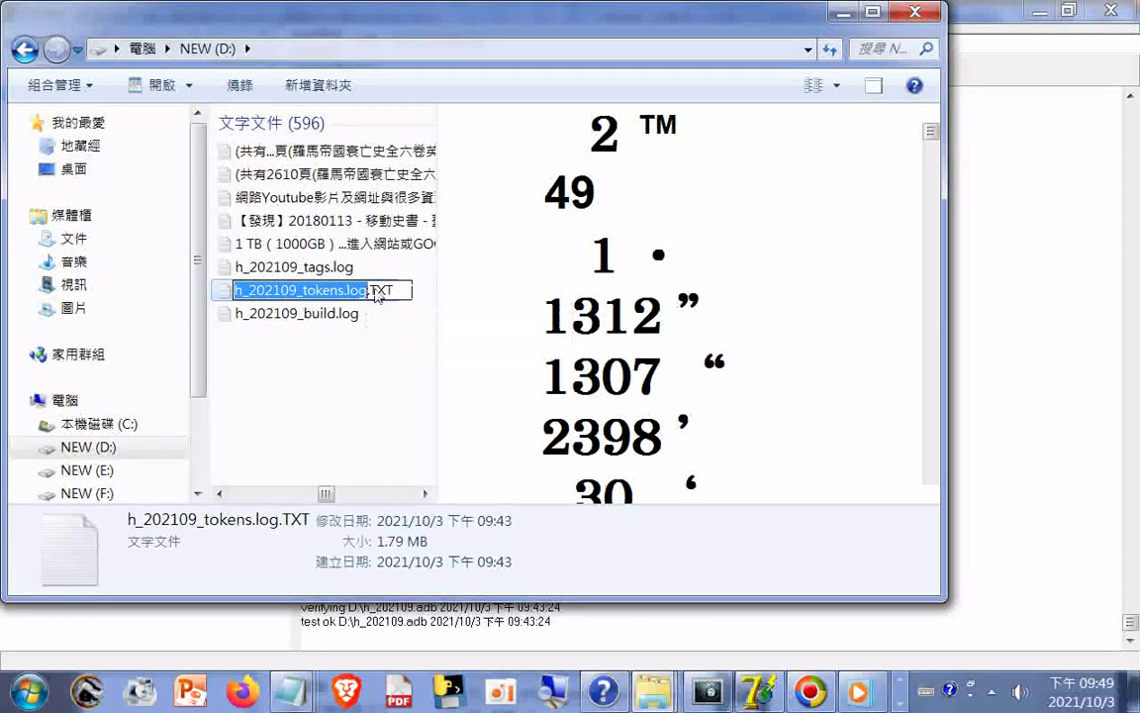
pyautogui.rightClick(315, 290)
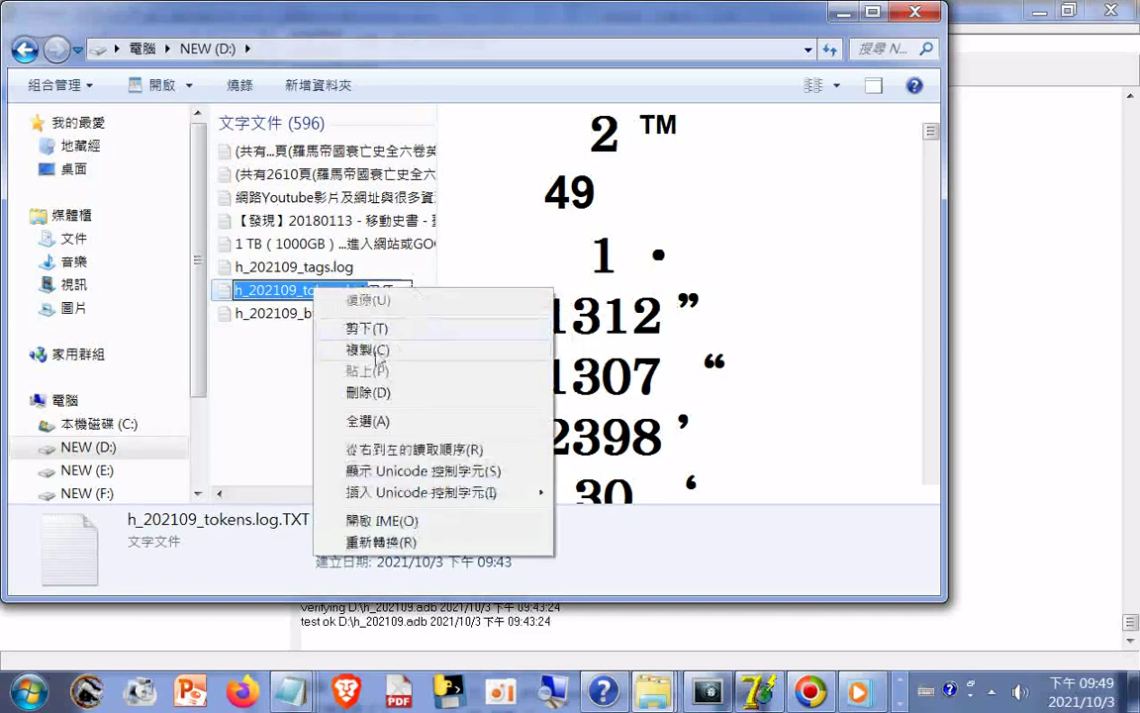
pyautogui.click(341, 349)
pyautogui.click(320, 387)
pyautogui.rightClick(320, 387)
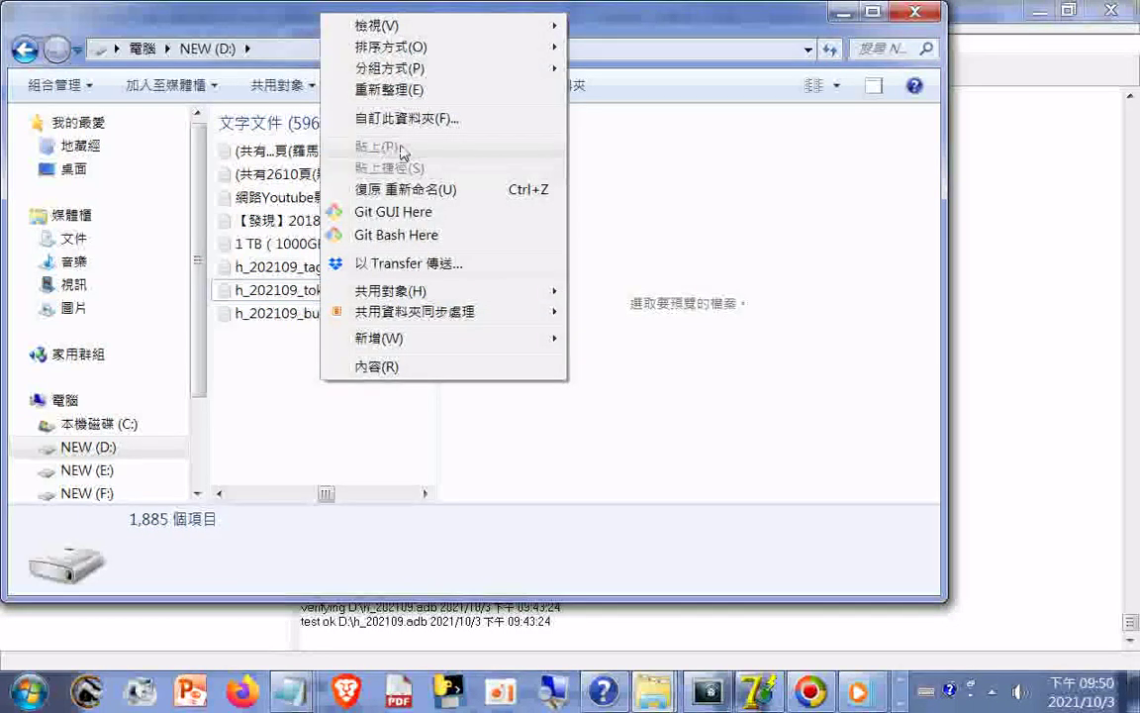
# Step: Duplicate h_202109_tokens.log.TXT within the same folder on drive D:
pyautogui.rightClick(277, 297)
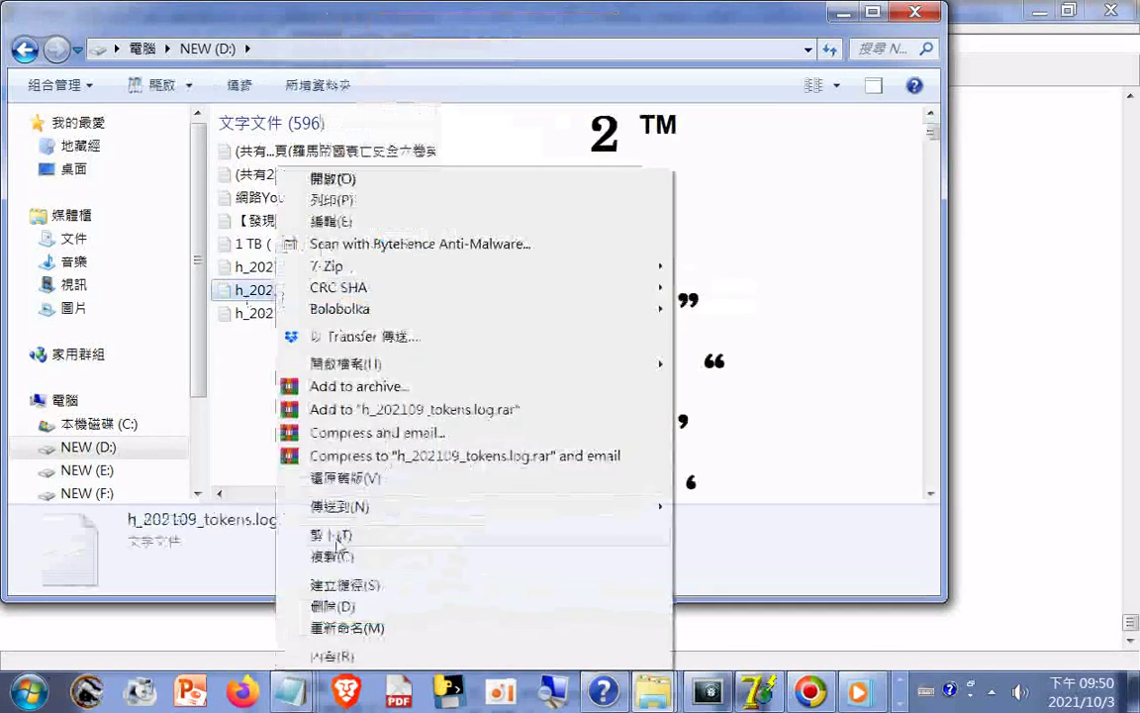
pyautogui.click(312, 556)
pyautogui.rightClick(293, 428)
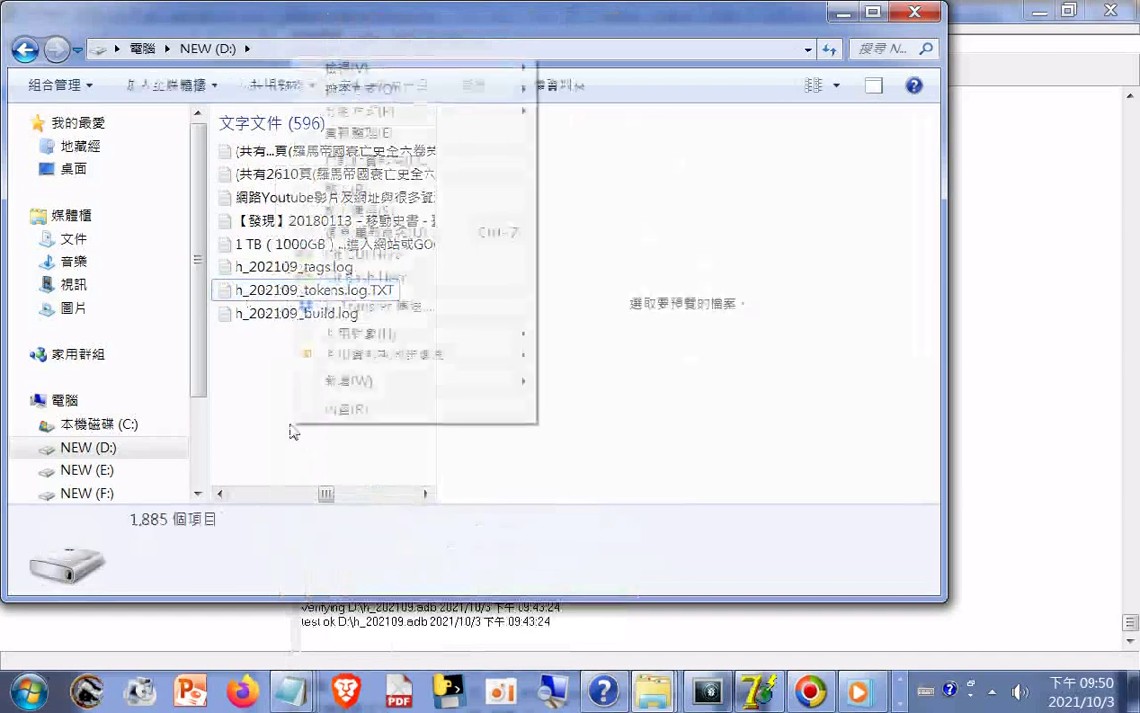
pyautogui.click(371, 189)
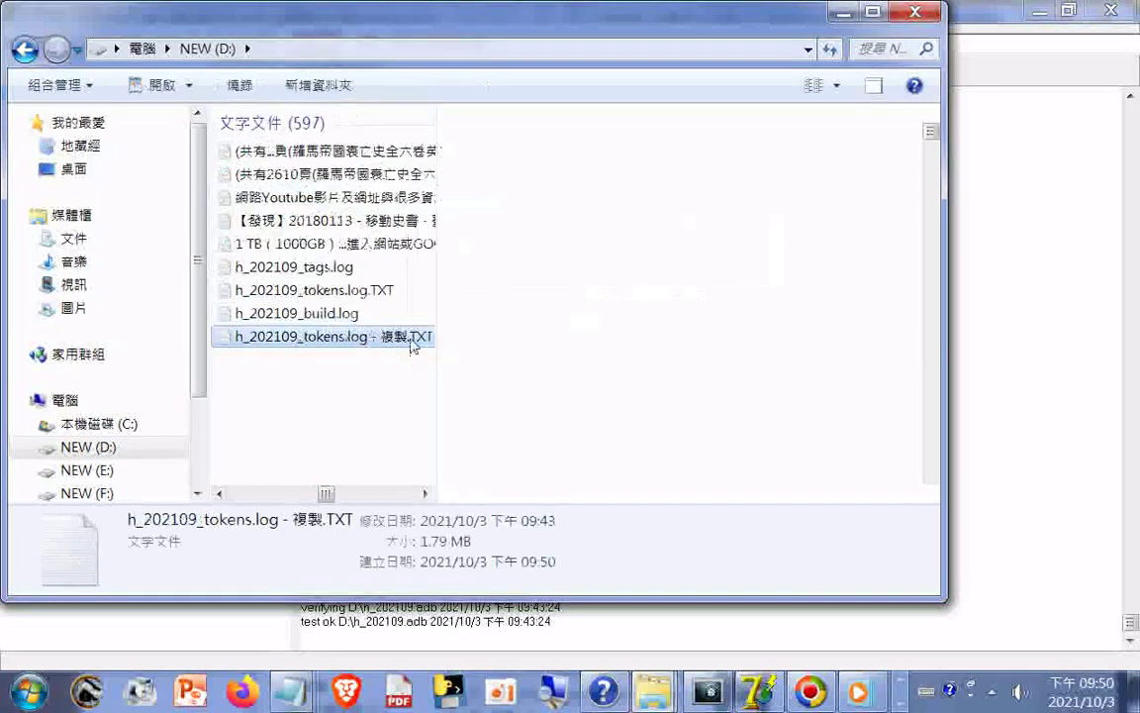
# Step: Rename the duplicated token list as "h_202109_tokens.log -.xml", copy that new name, and accept the extension change
pyautogui.click(407, 340)
pyautogui.click(399, 344)
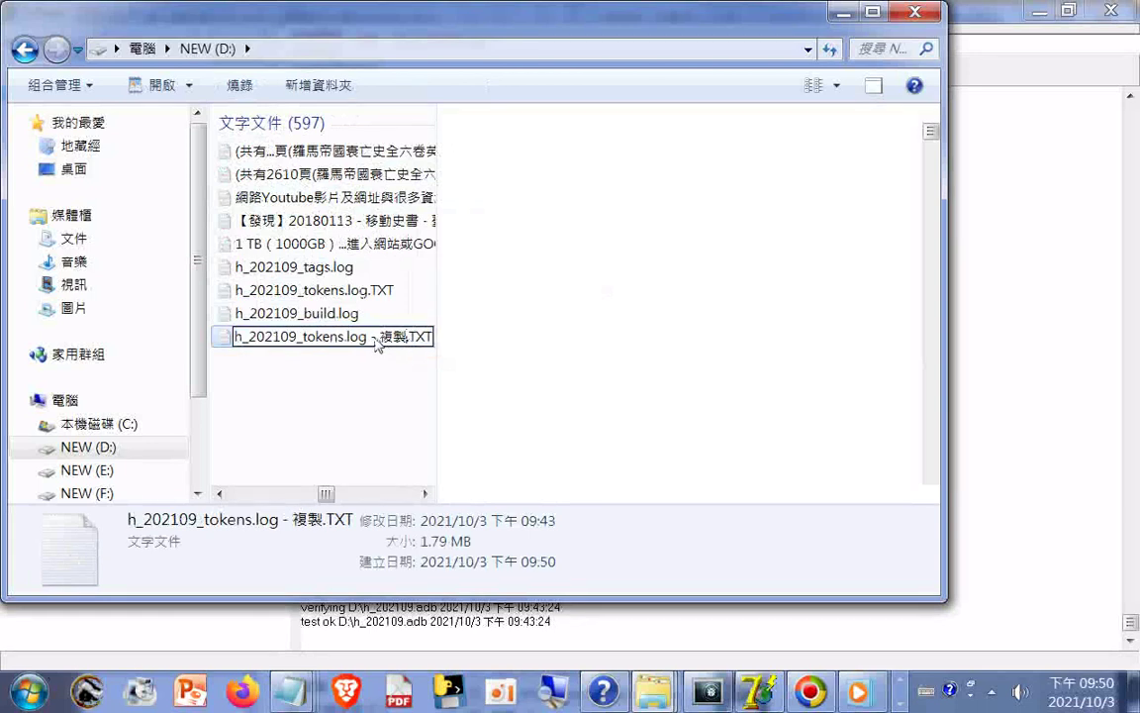
pyautogui.moveTo(377, 338); pyautogui.dragTo(409, 346)
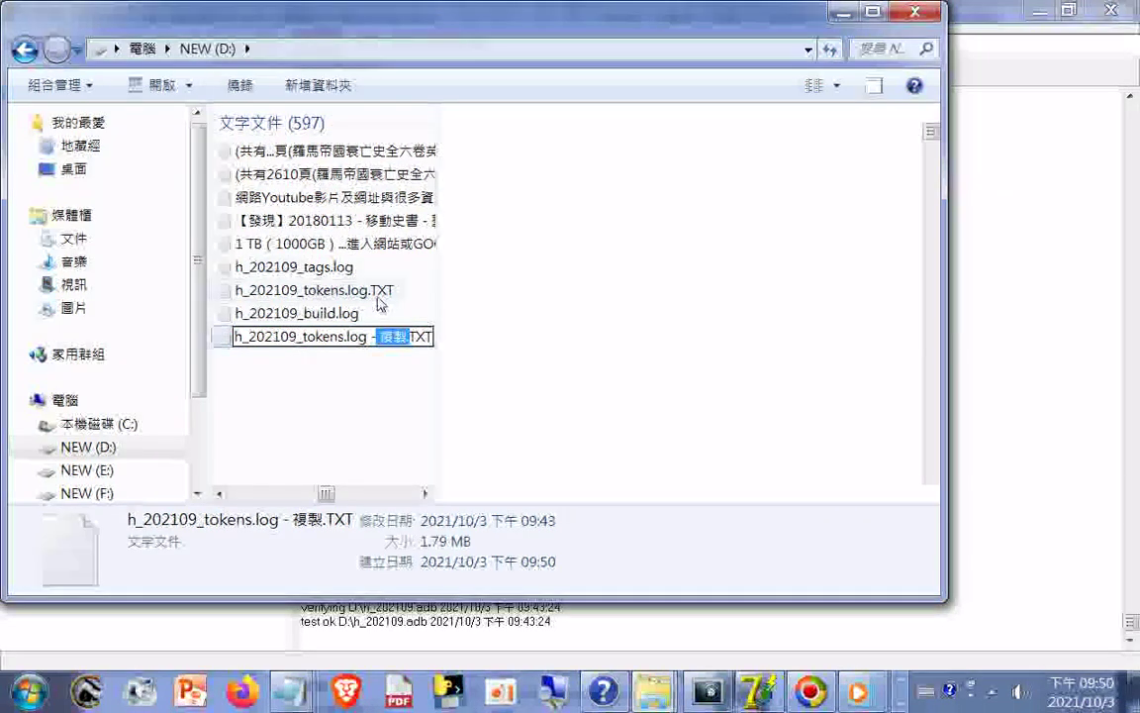
pyautogui.press('BackSpace')
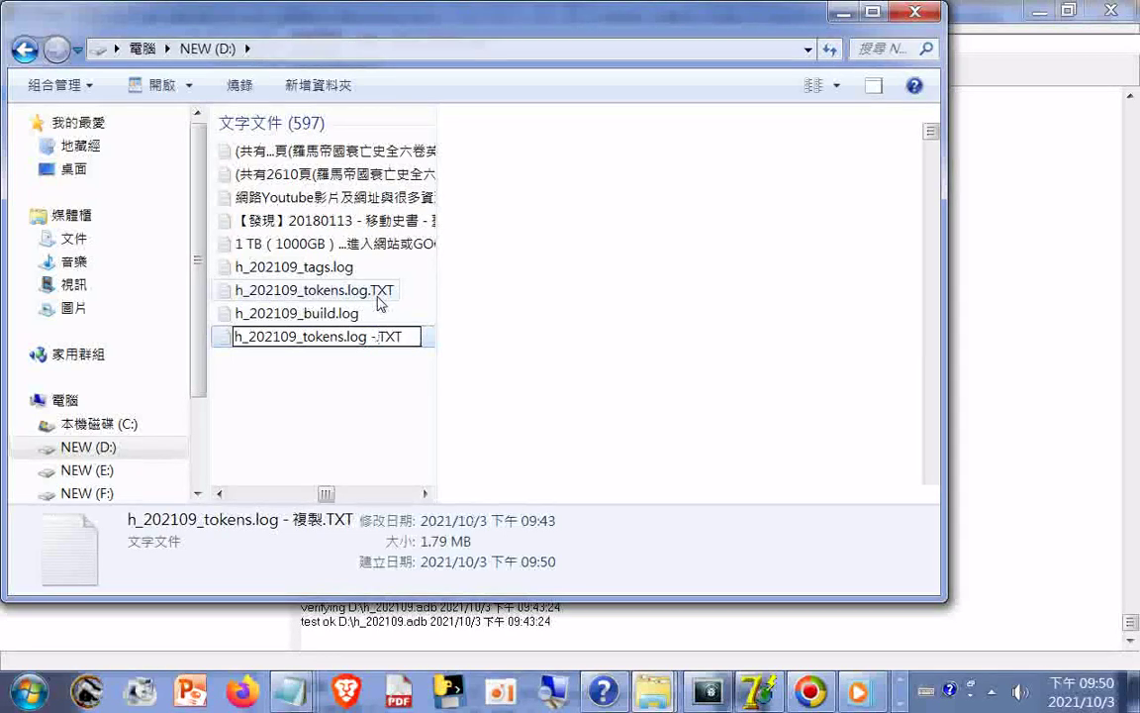
pyautogui.press('Delete')
pyautogui.press('Delete')
pyautogui.press('Delete')
pyautogui.press('Delete')
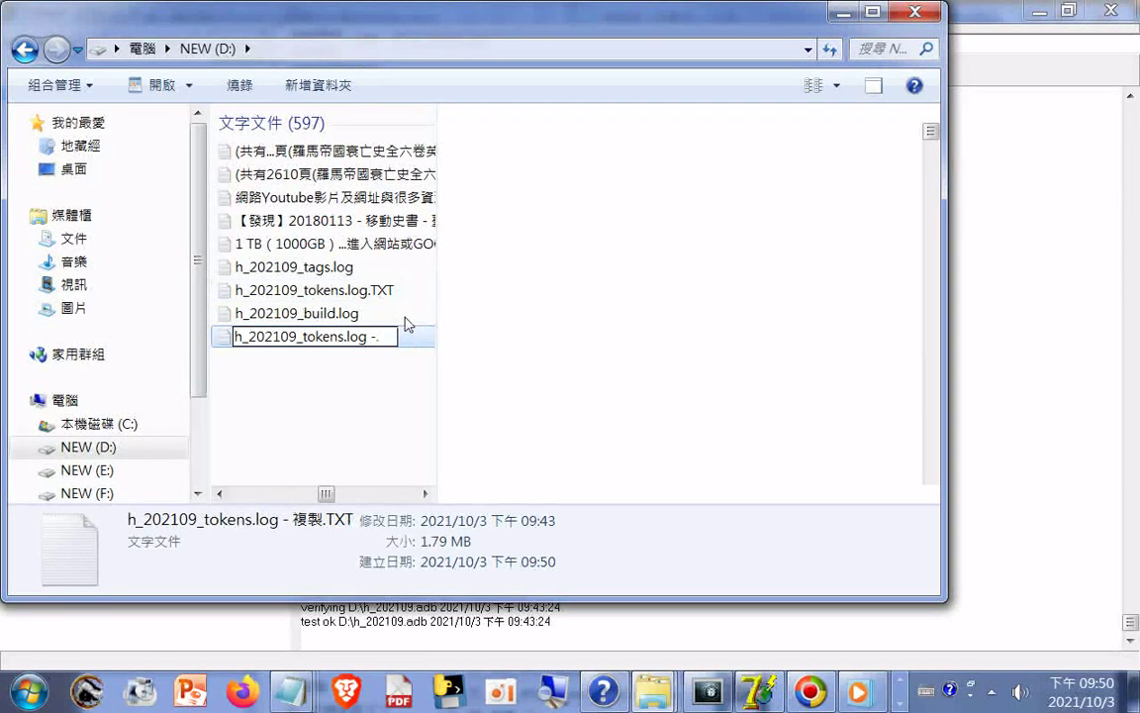
pyautogui.write('.xml')
pyautogui.hotkey('ctrl', 'a')
pyautogui.rightClick(294, 350)
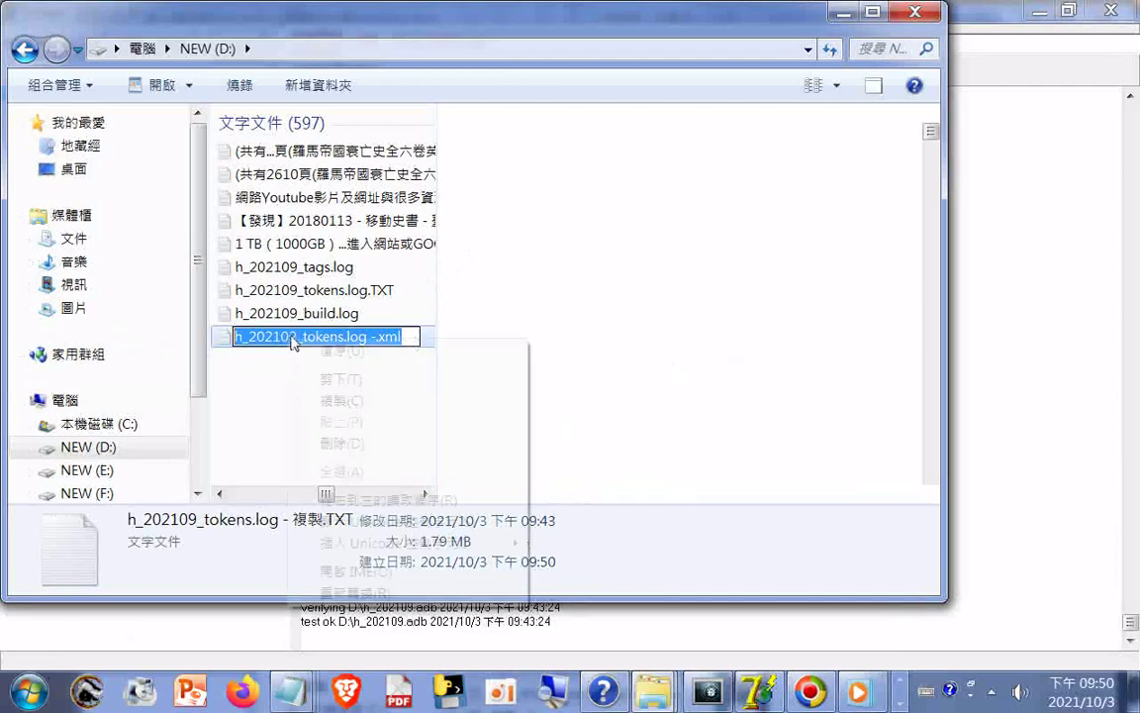
pyautogui.click(351, 400)
pyautogui.press('Return')
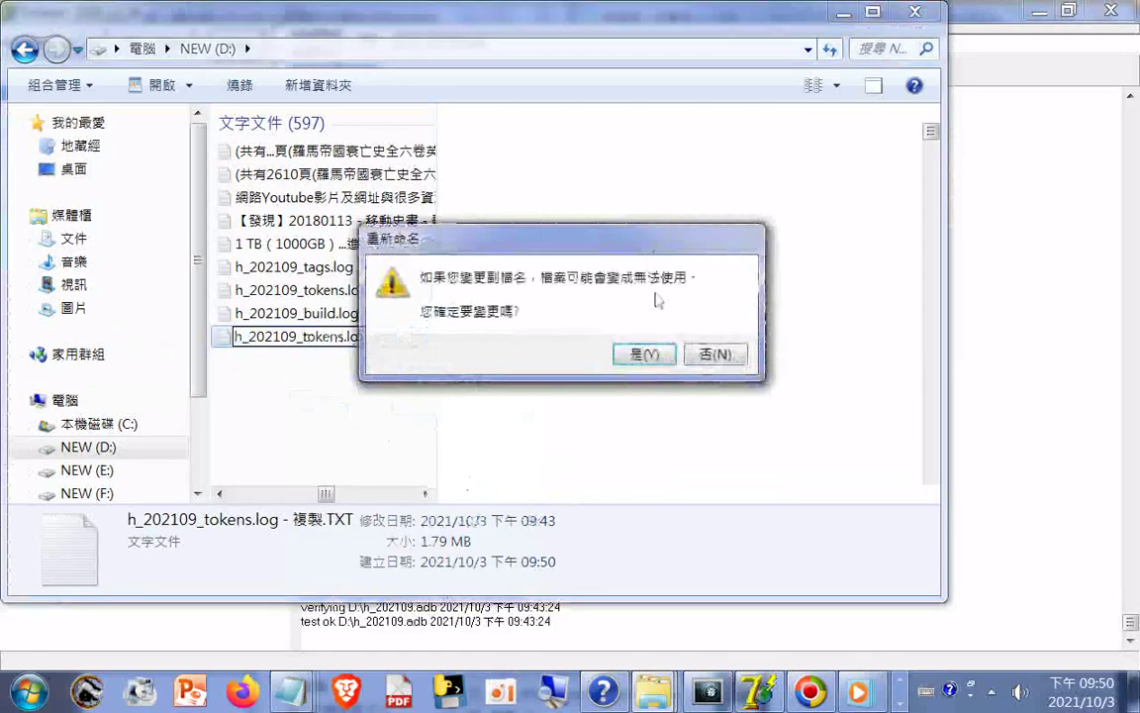
pyautogui.click(646, 353)
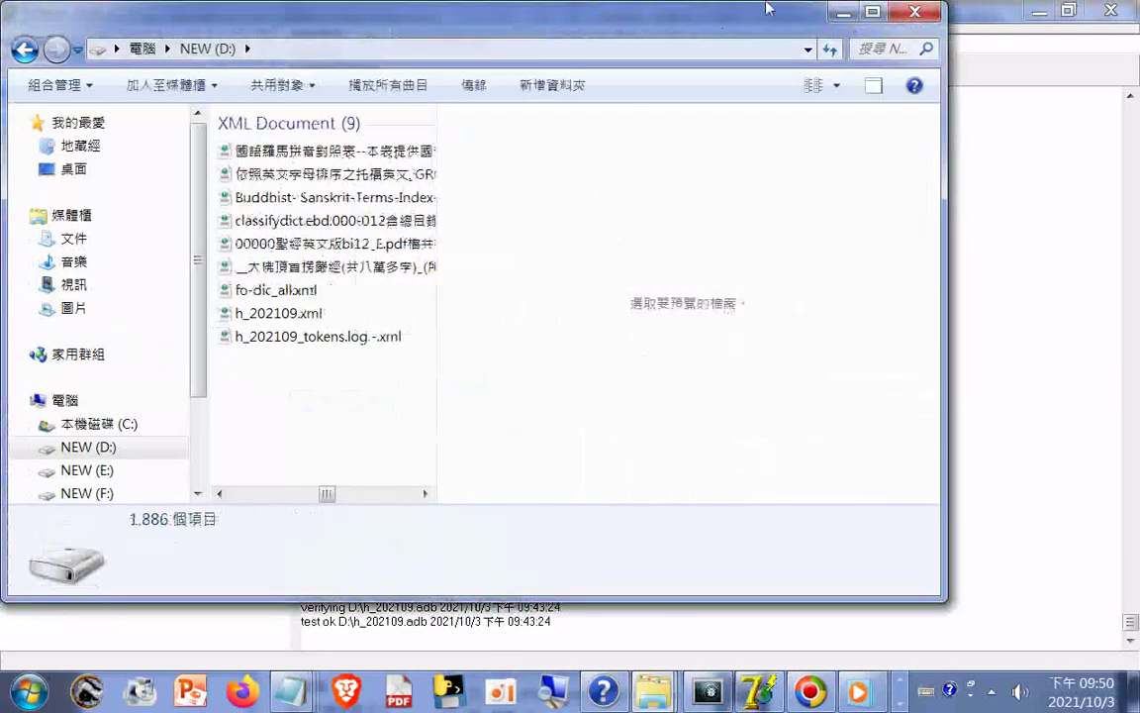
# Step: Switch to Indexer, add "h_202109_tokens.log -.xml" as the source file using the copied name, and build its ADB database
pyautogui.click(843, 15)
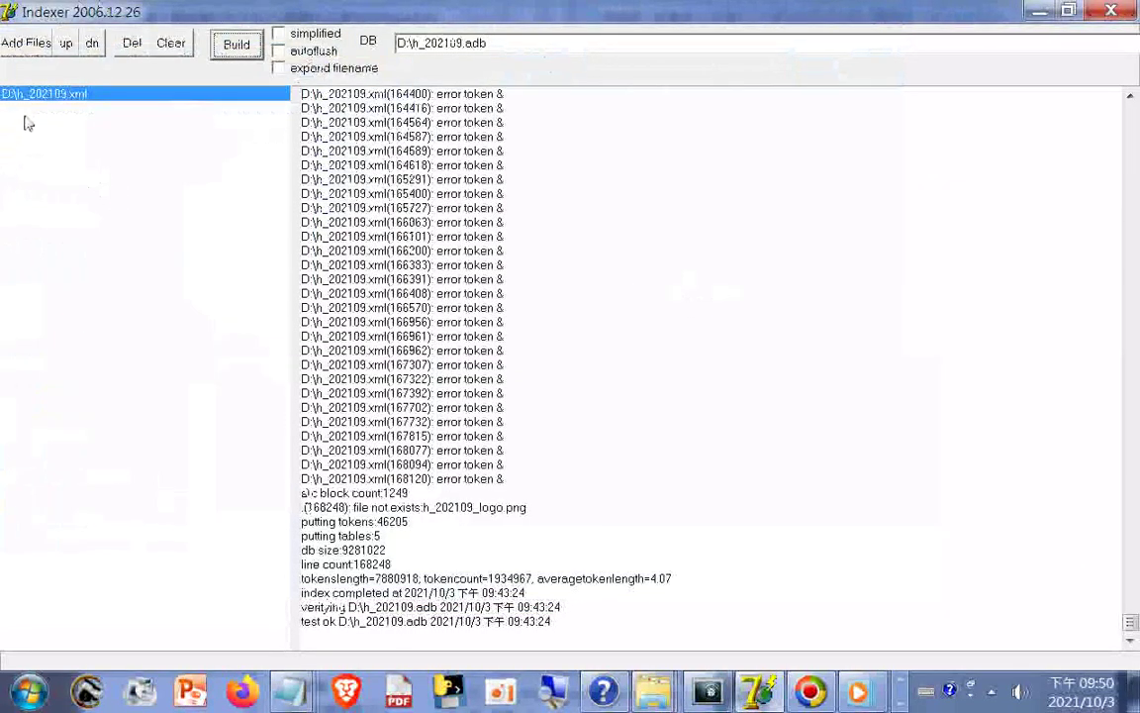
pyautogui.click(20, 43)
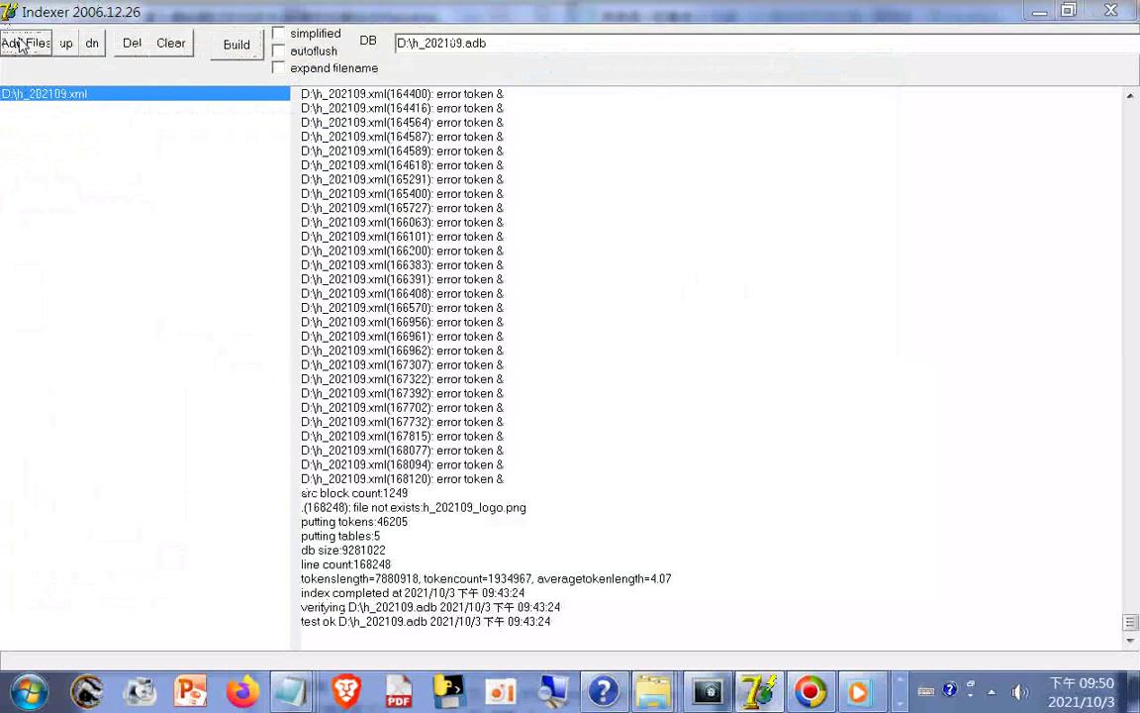
pyautogui.rightClick(509, 475)
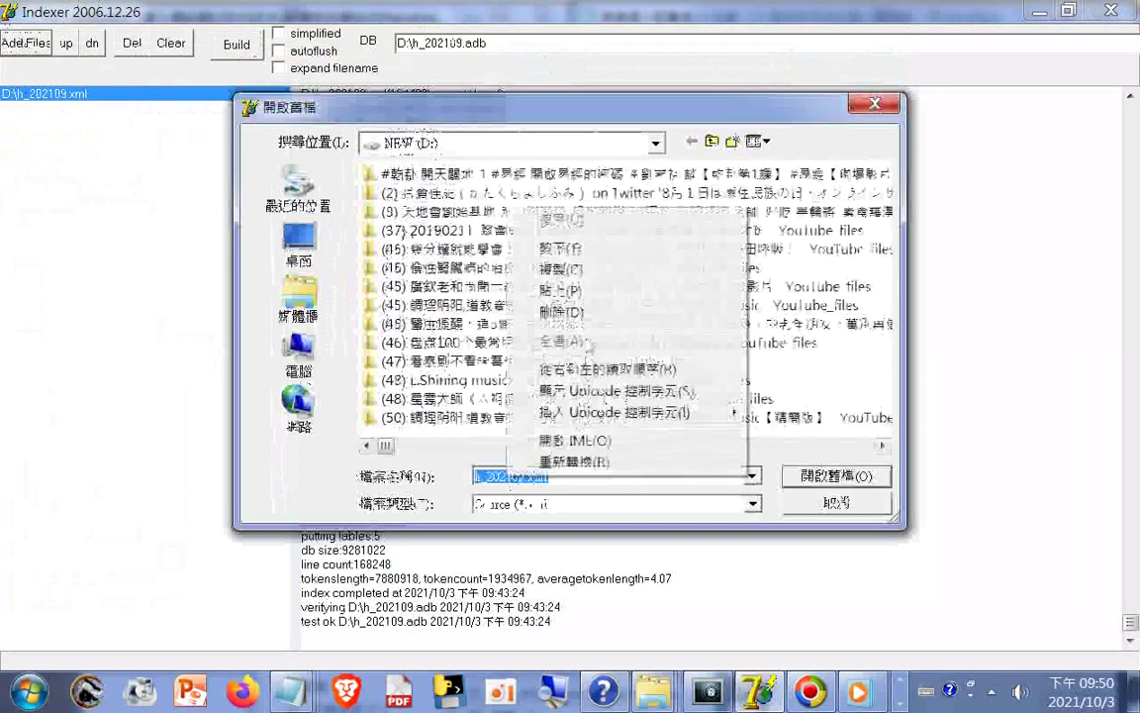
pyautogui.click(578, 313)
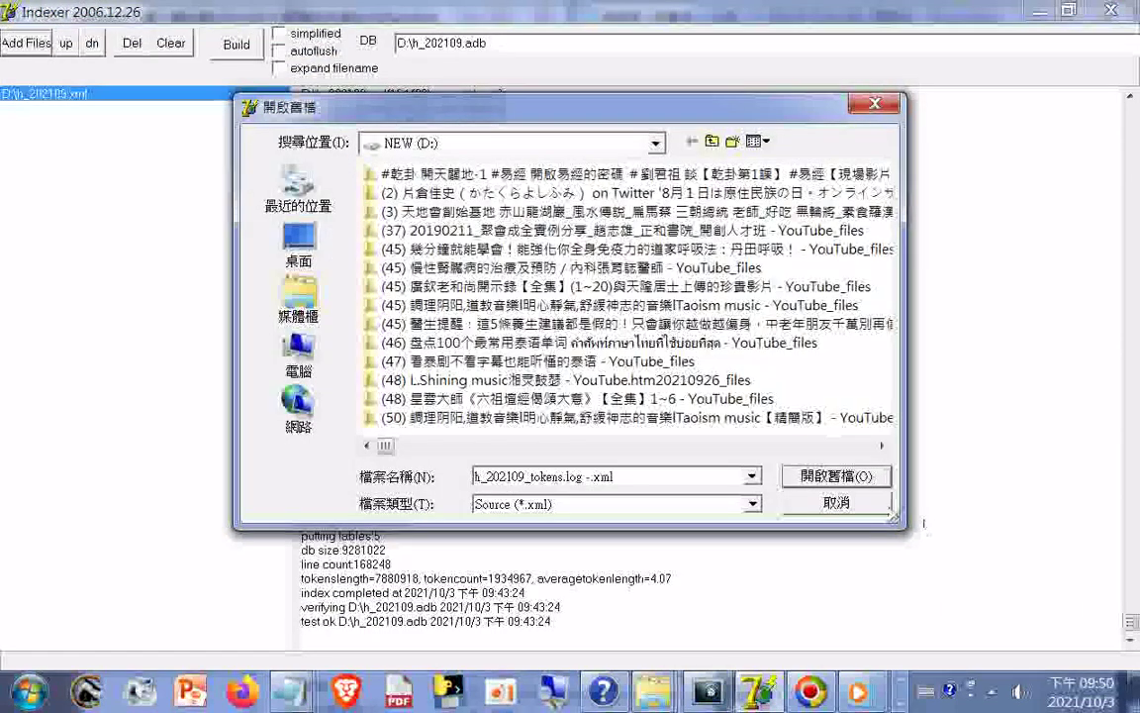
pyautogui.click(837, 477)
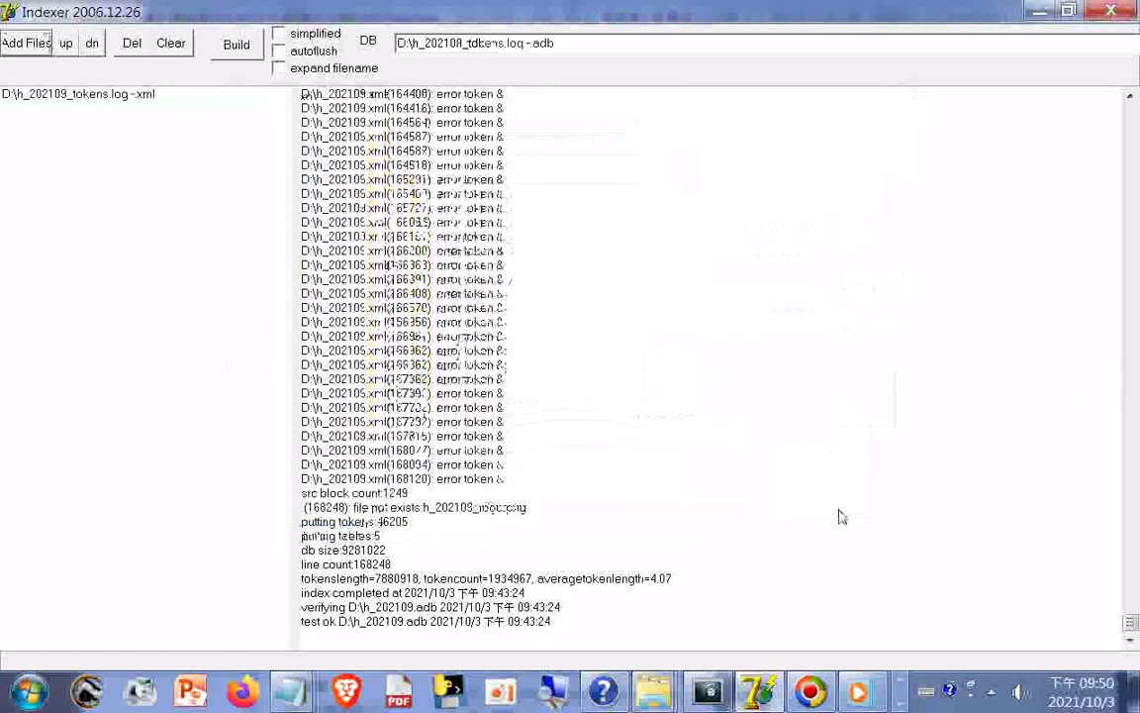
pyautogui.click(237, 47)
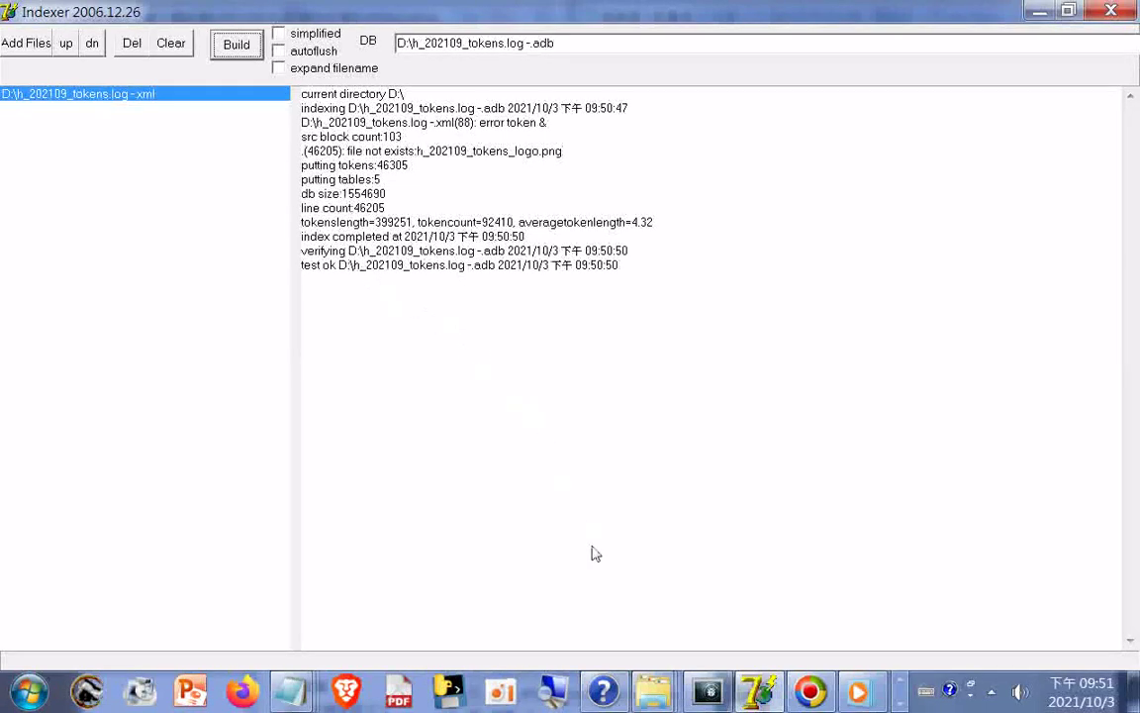
# Step: Return to the drive D: window in Windows Explorer and check the new h_202109_tokens build, tags and tokens logs against h_202109_tokens.log.TXT
pyautogui.rightClick(653, 697)
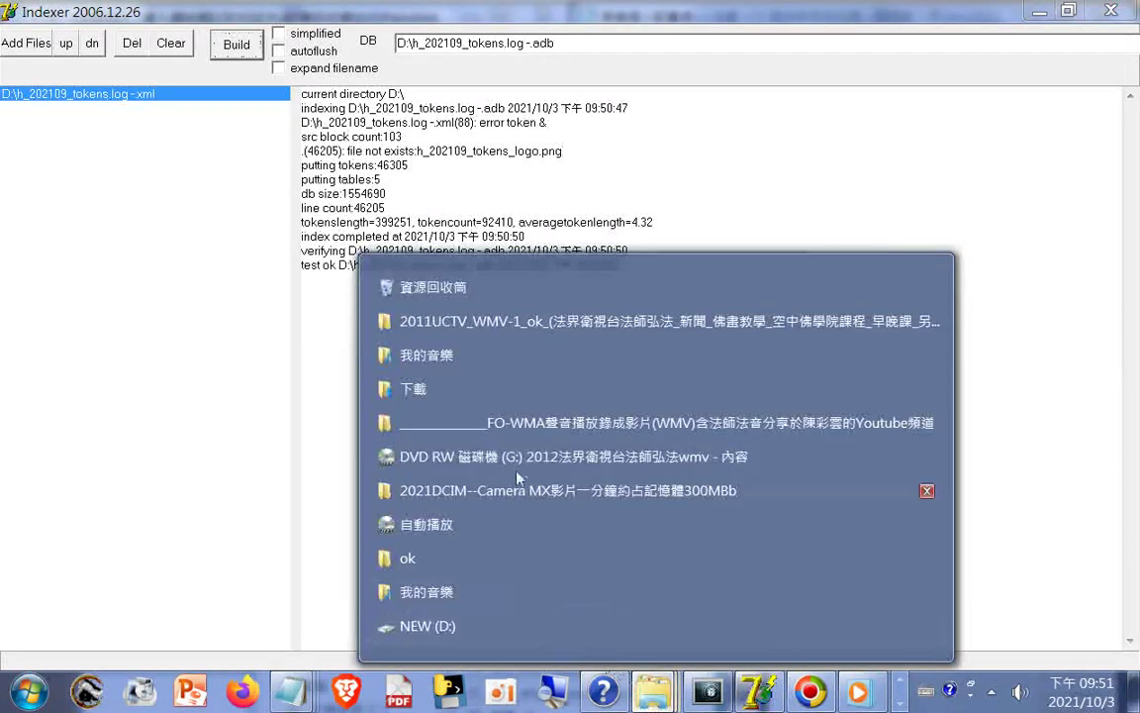
pyautogui.click(448, 625)
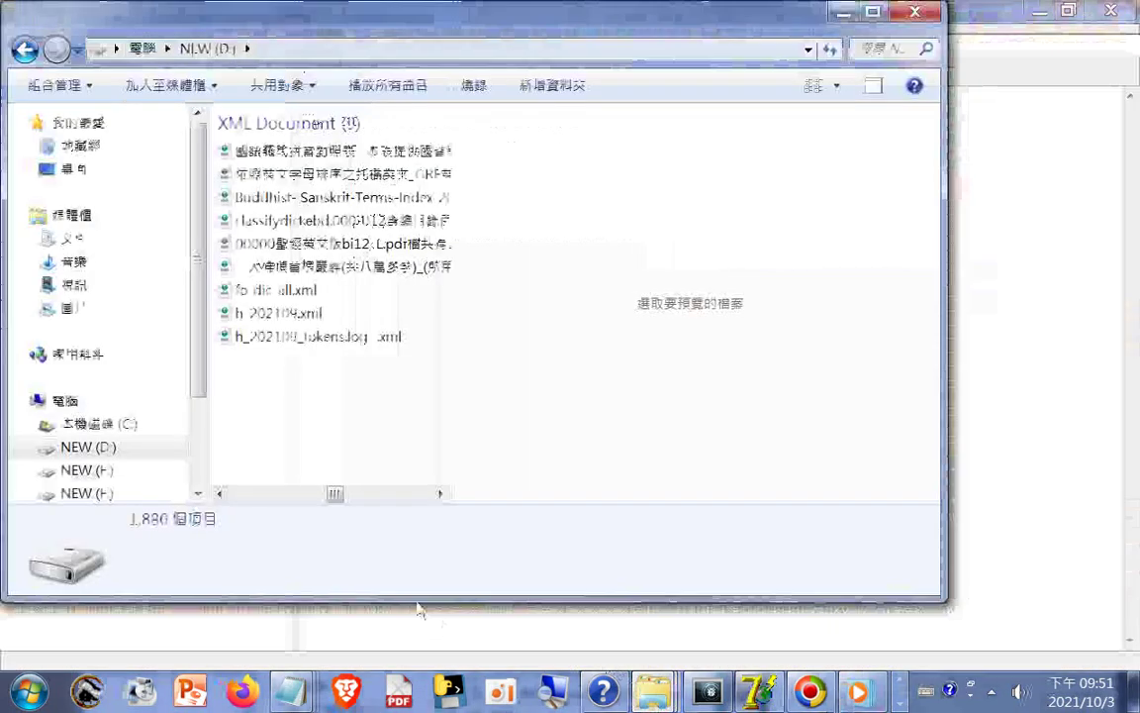
pyautogui.scroll(-3, 362, 406)
pyautogui.click(346, 386)
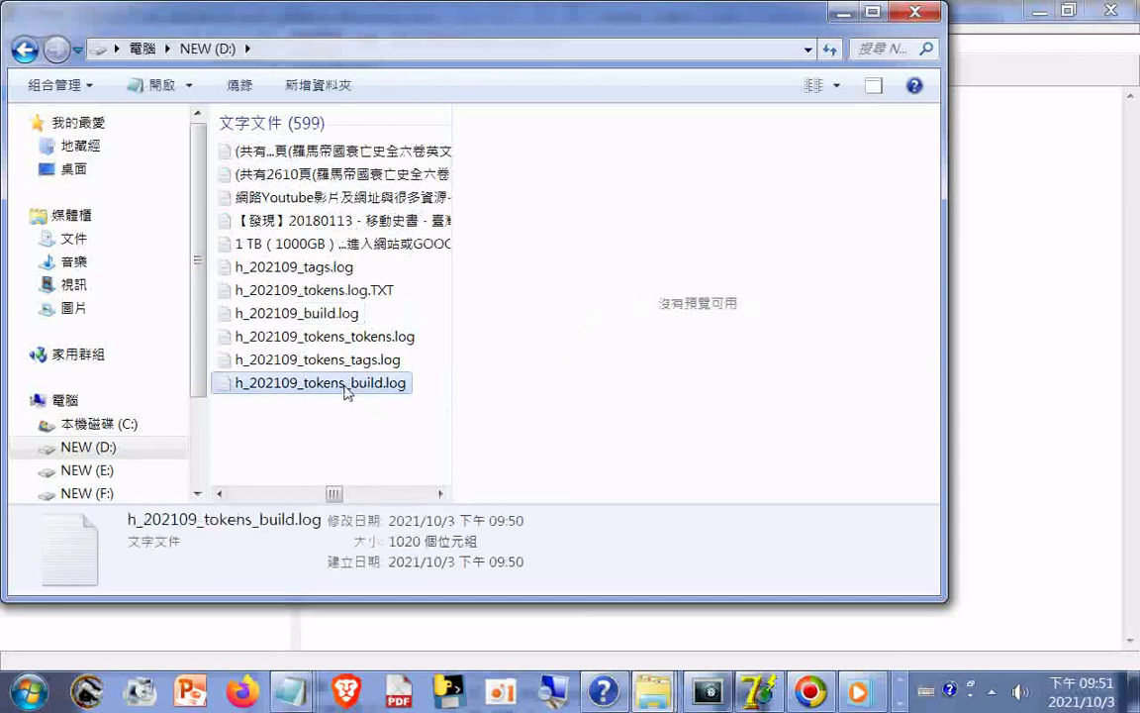
pyautogui.click(342, 367)
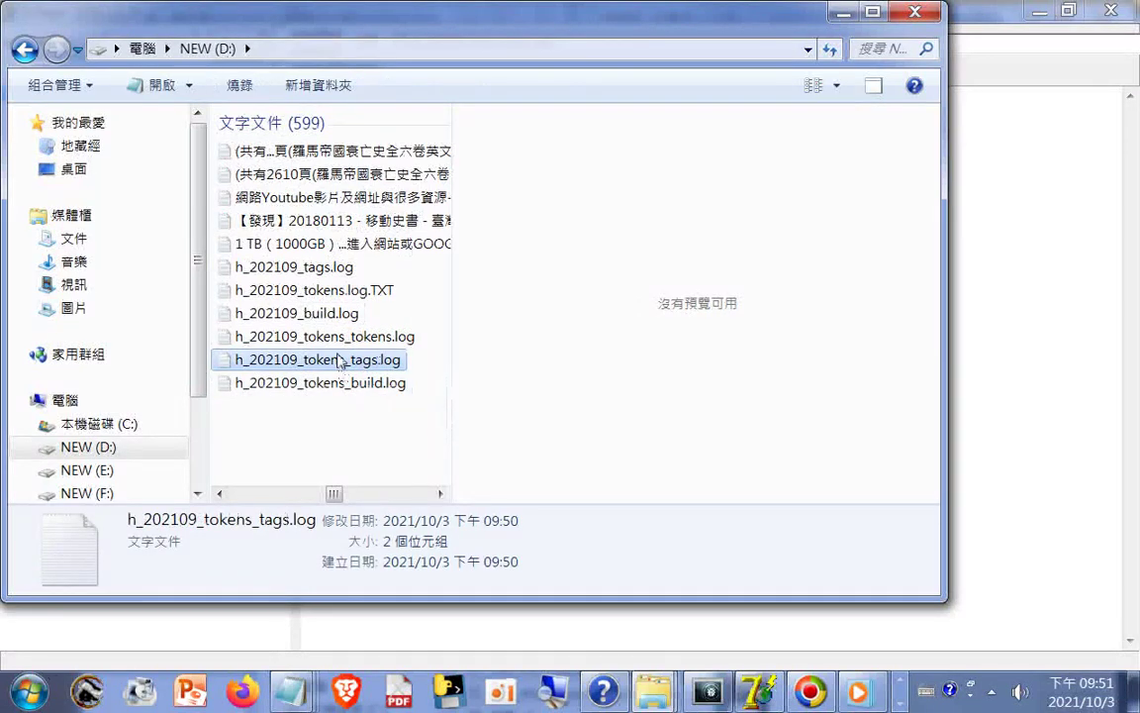
pyautogui.click(325, 339)
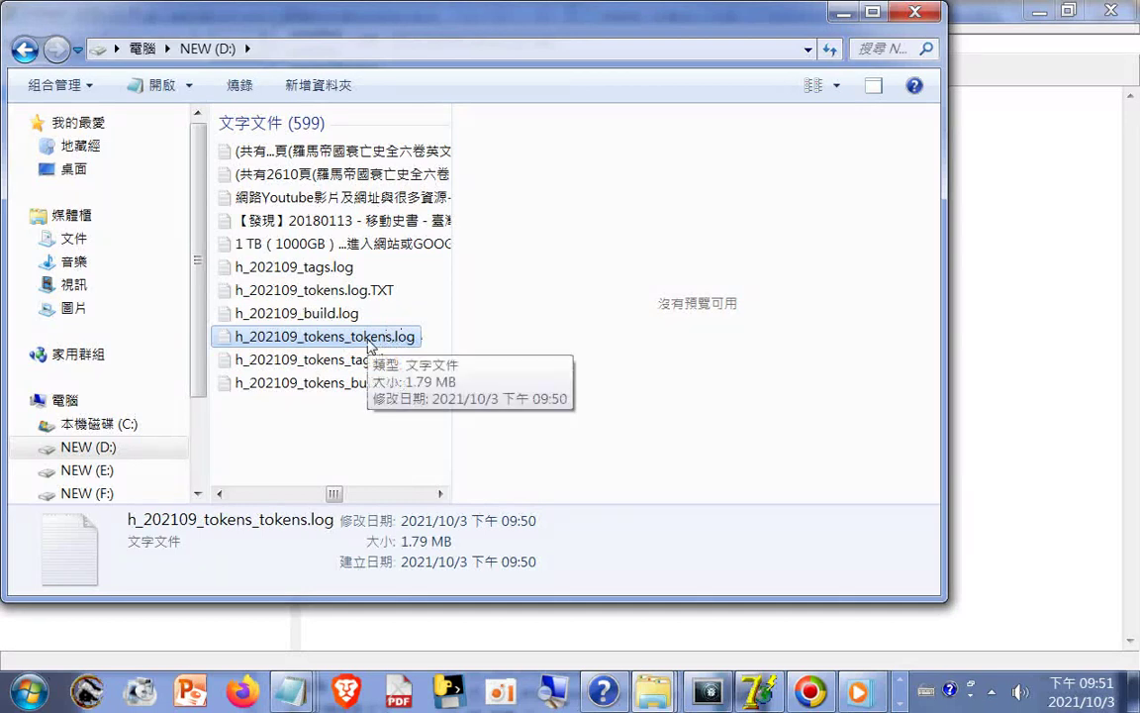
pyautogui.click(358, 292)
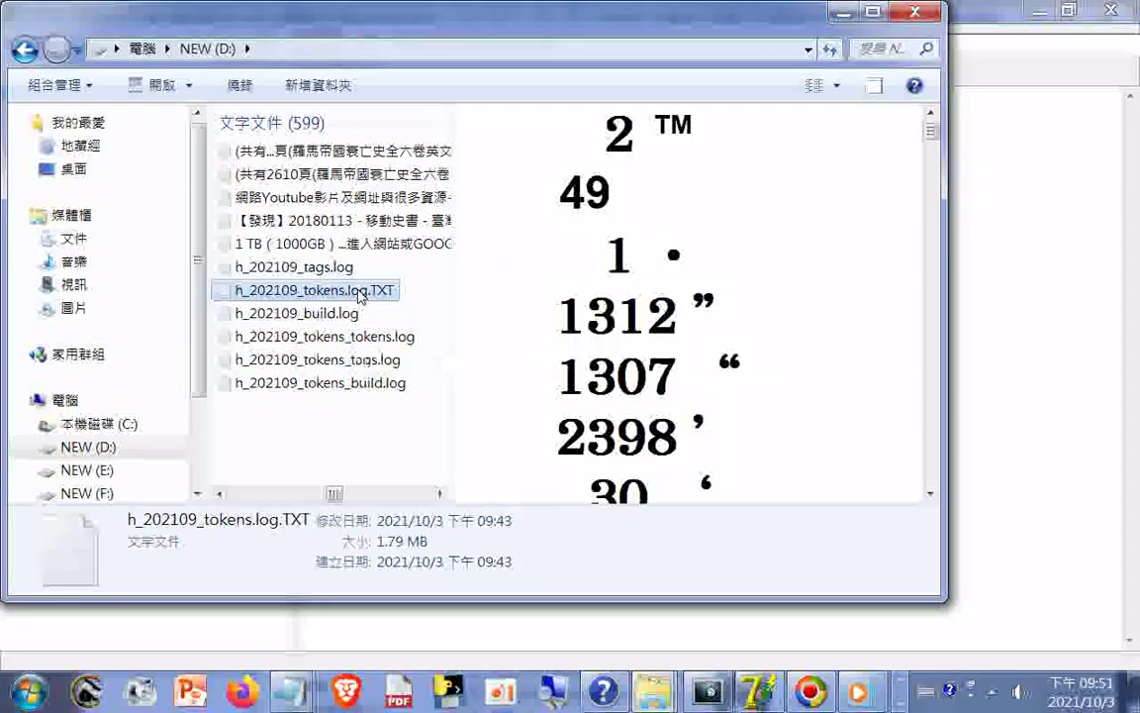
# Step: Rename h_202109_tokens_tokens.log as h_202109_tokens_tokens.log.TXT and accept the extension change
pyautogui.click(388, 339)
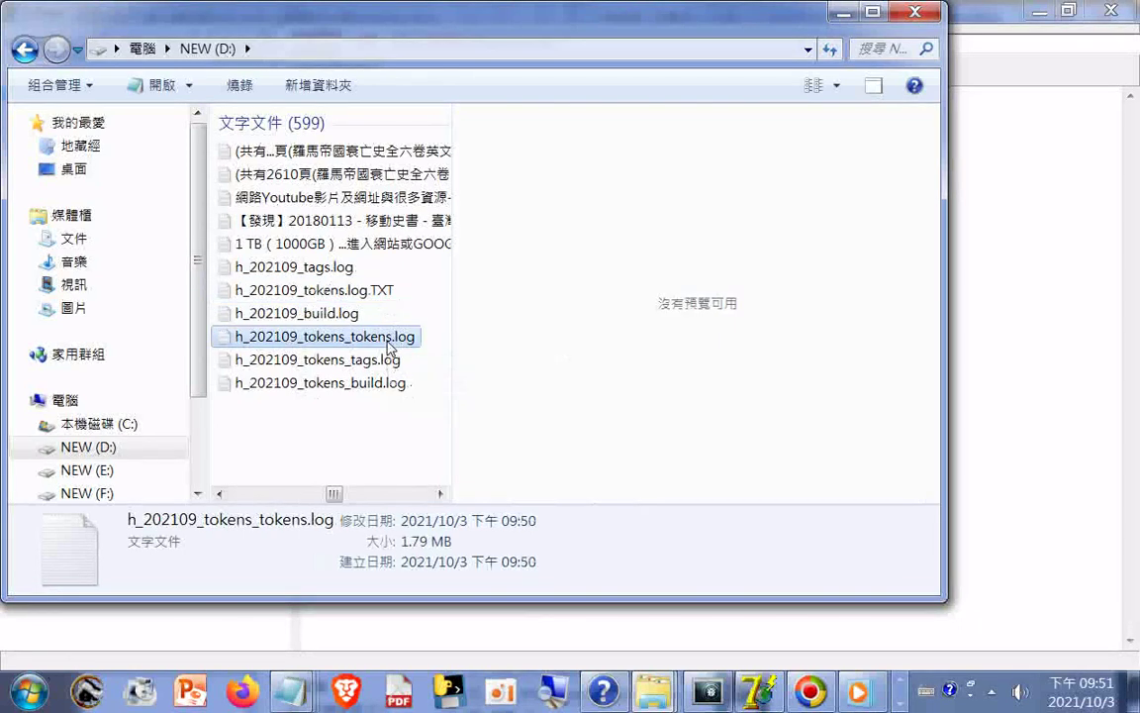
pyautogui.click(386, 340)
pyautogui.press('Right')
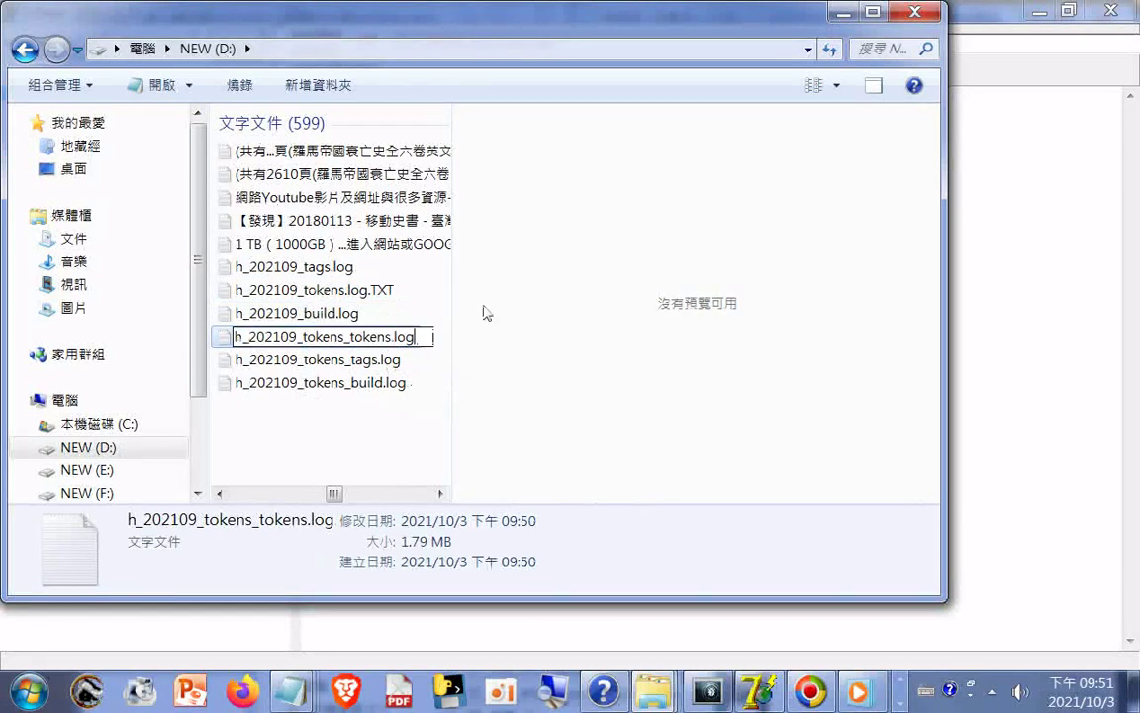
pyautogui.write('.TXT')
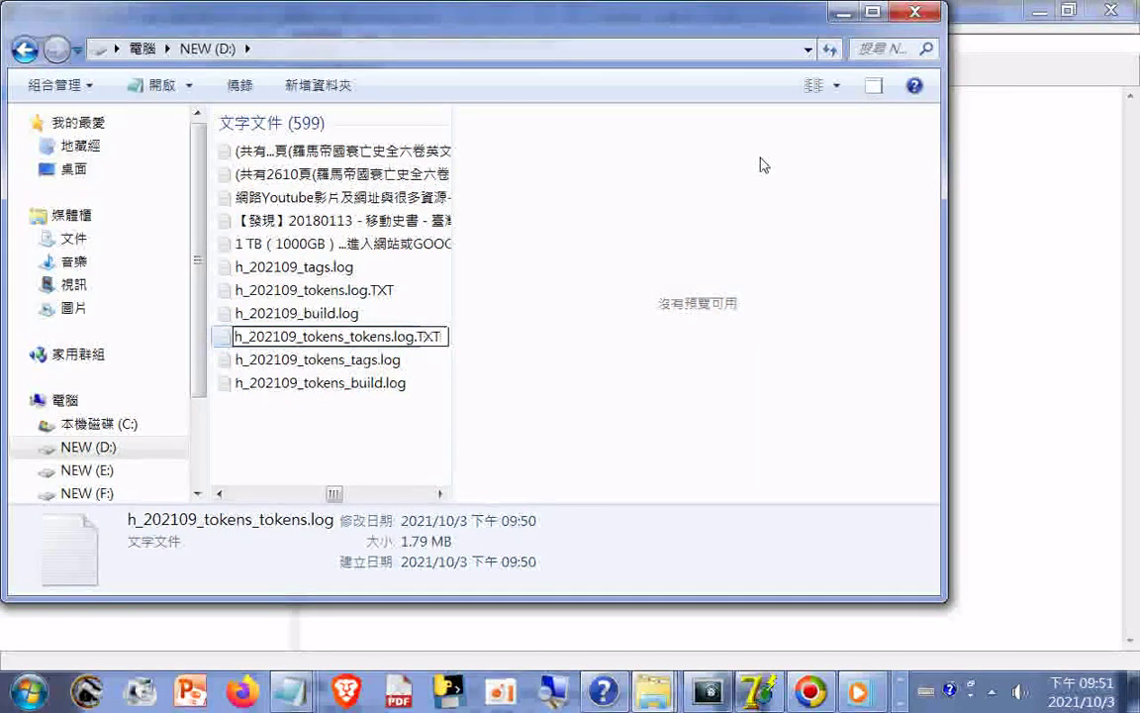
pyautogui.press('Return')
pyautogui.click(648, 356)
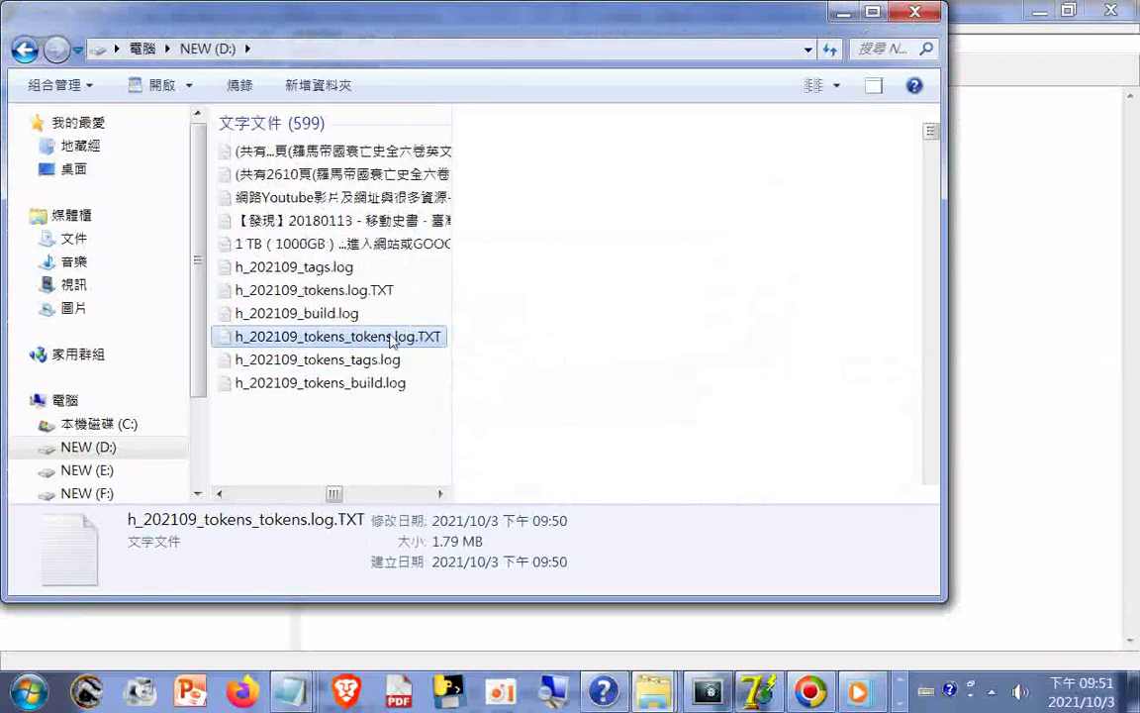
# Step: Compare the previews of the two token lists, and open h_202109_tokens_tokens.log.TXT in a maximized WordPad window
pyautogui.click(361, 297)
pyautogui.click(404, 339)
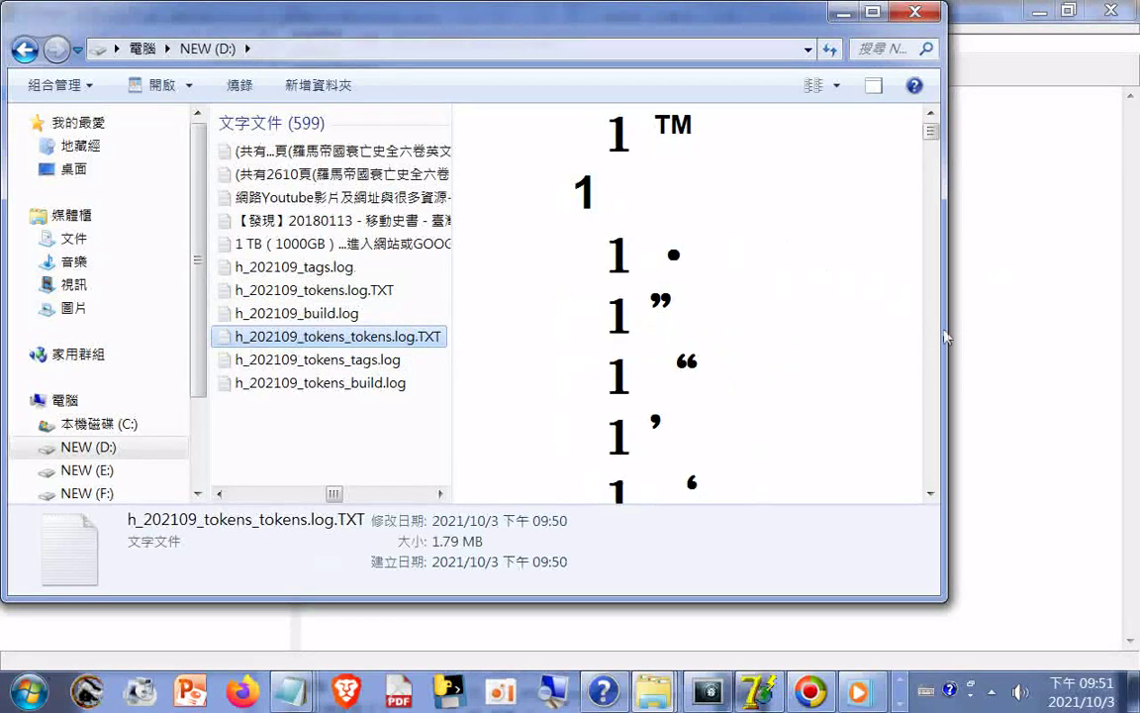
pyautogui.doubleClick(359, 338)
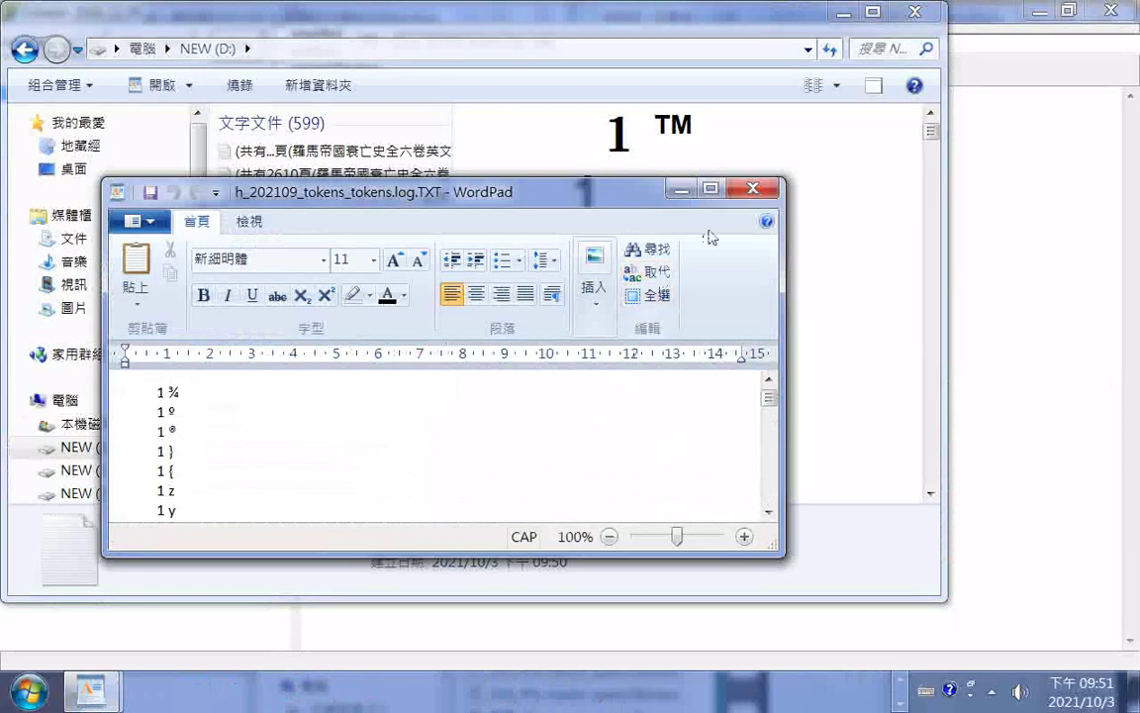
pyautogui.click(709, 188)
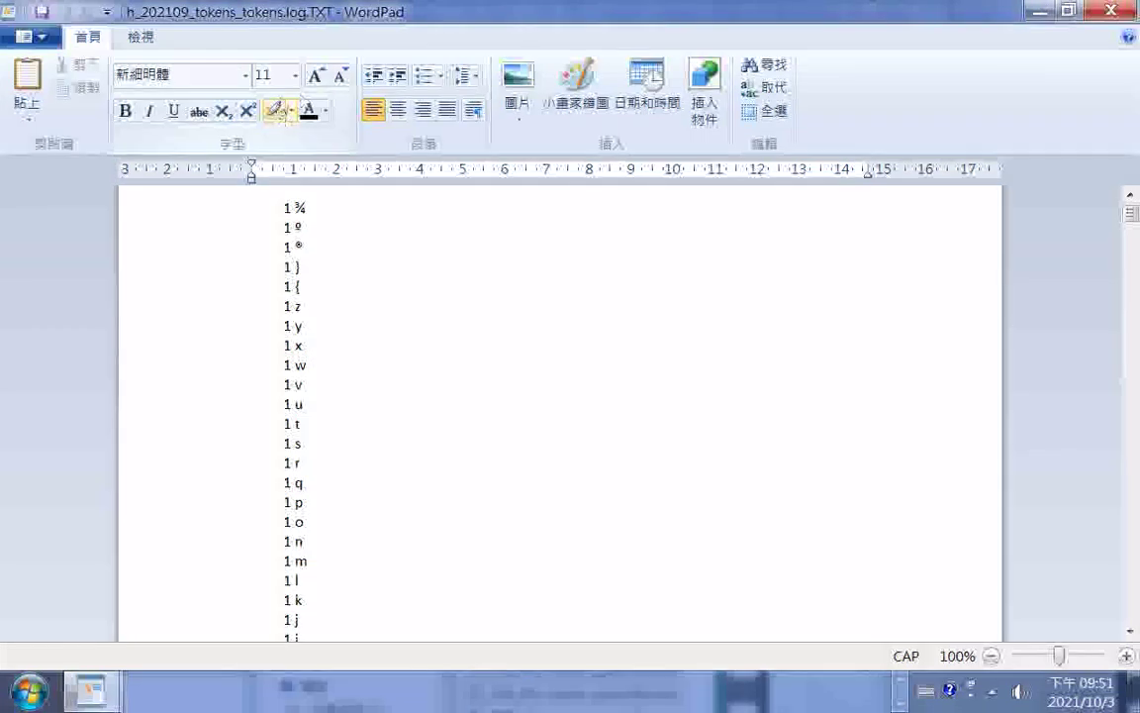
# Step: Try to enlarge the text of h_202109_tokens_tokens.log.TXT using font sizes 18 and 31
pyautogui.click(294, 75)
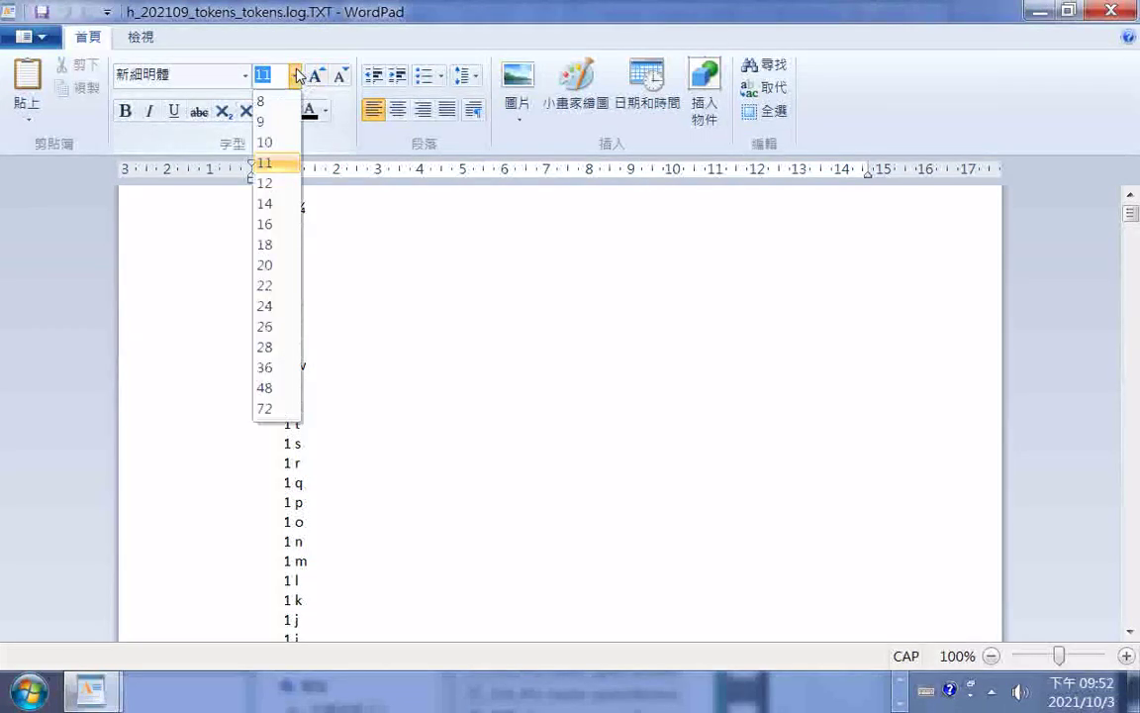
pyautogui.click(274, 244)
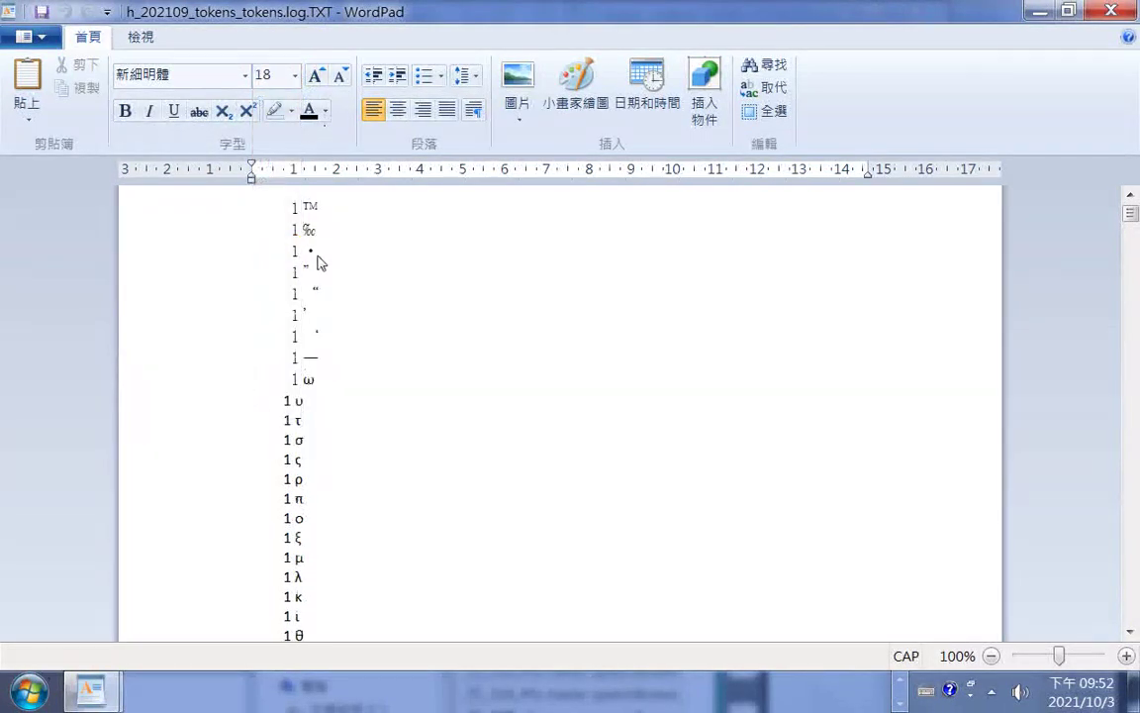
pyautogui.click(294, 75)
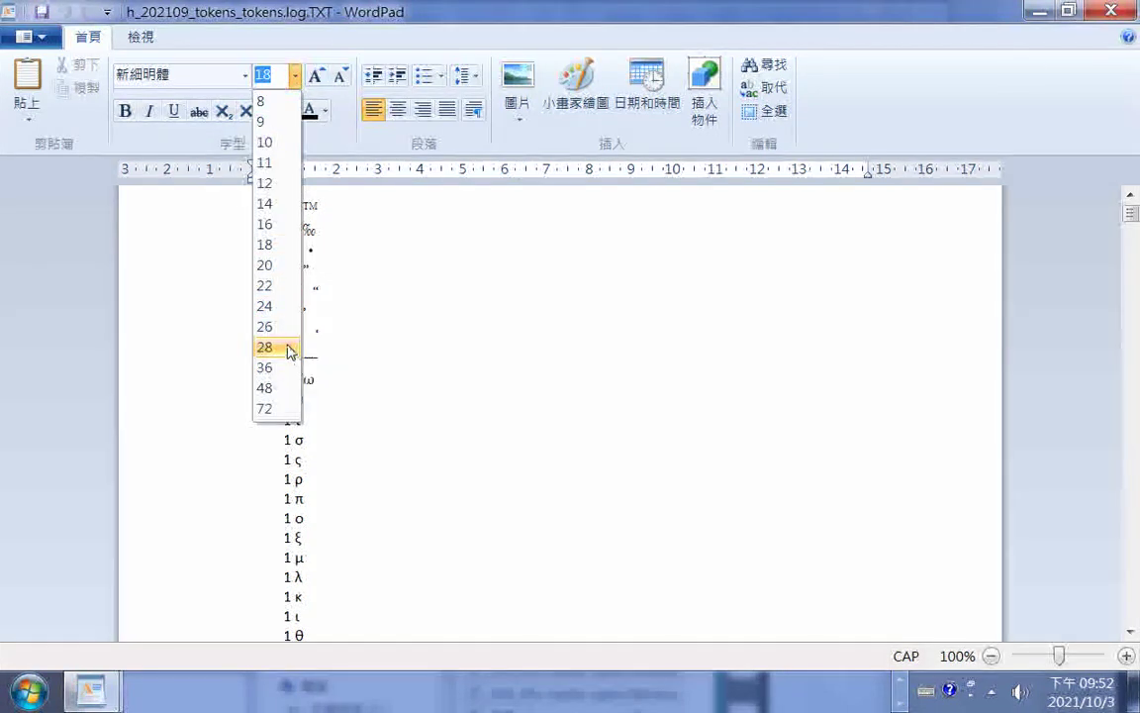
pyautogui.click(281, 76)
pyautogui.doubleClick(278, 75)
pyautogui.write('31')
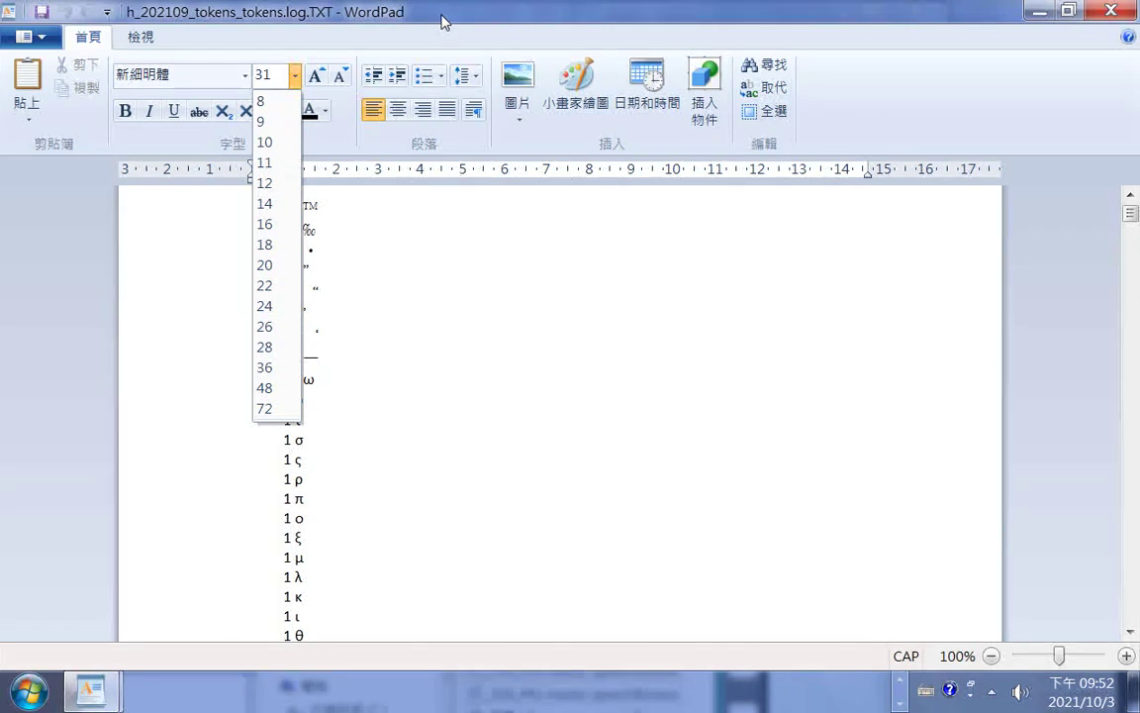
pyautogui.press('Return')
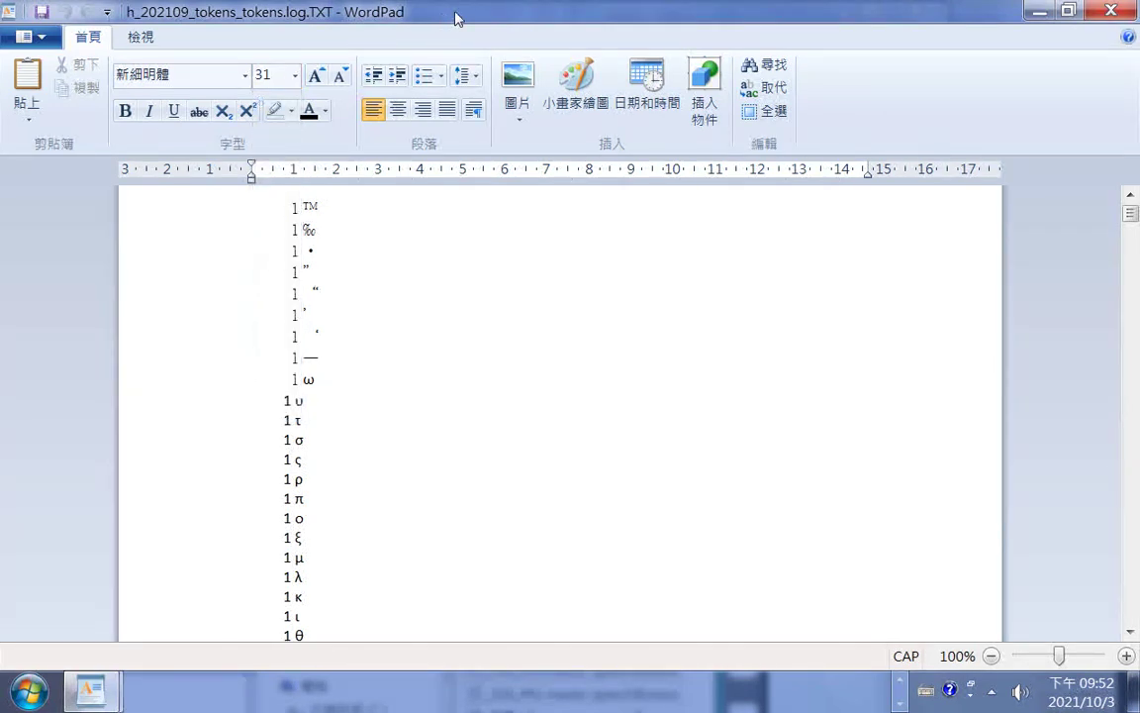
# Step: Make the entire h_202109_tokens_tokens.log.TXT list bold at font size 18 and check its final entries
pyautogui.click(129, 115)
pyautogui.hotkey('ctrl', 'a')
pyautogui.click(125, 111)
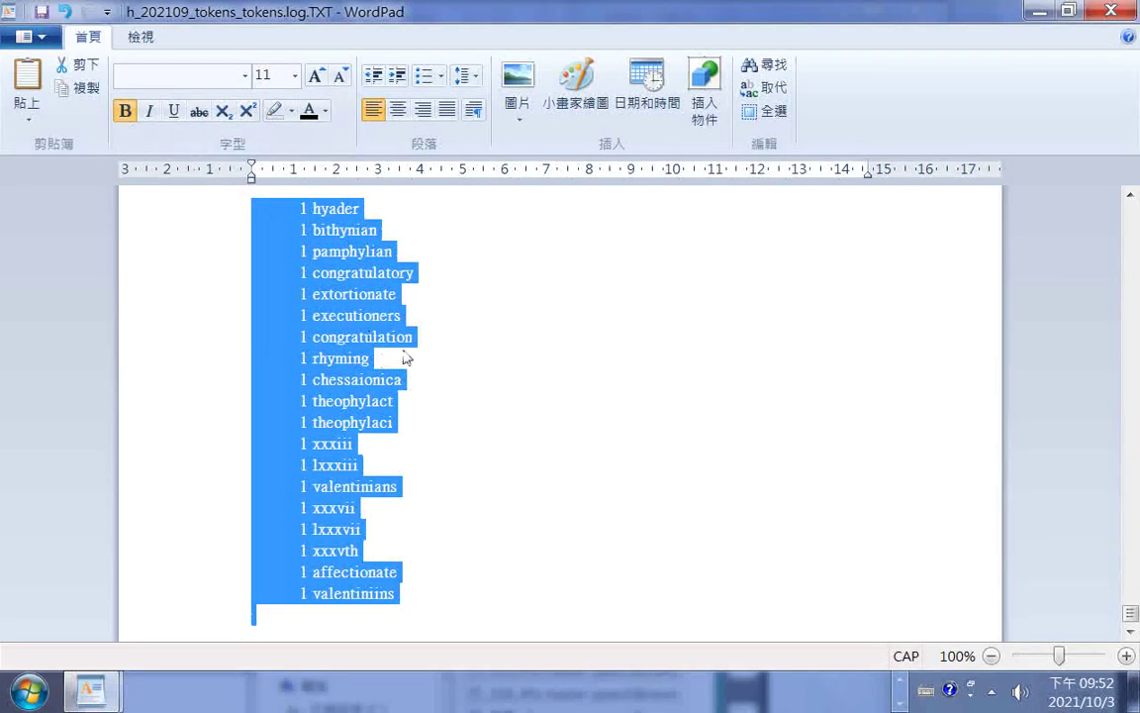
pyautogui.click(293, 75)
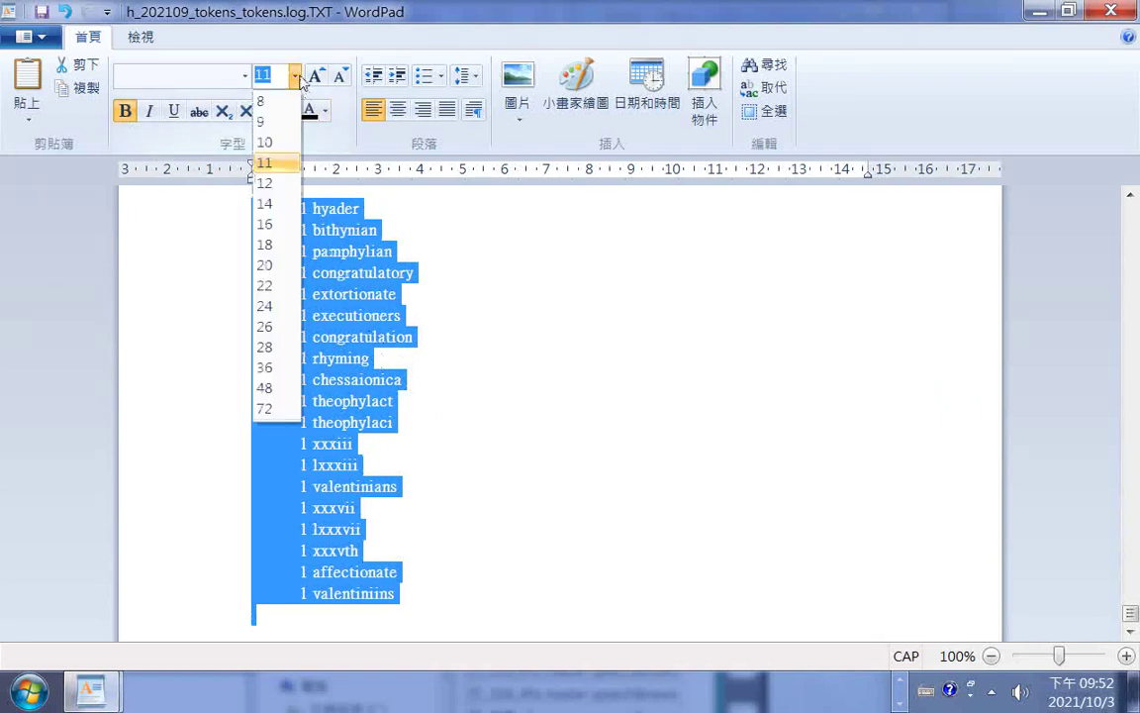
pyautogui.press('Escape')
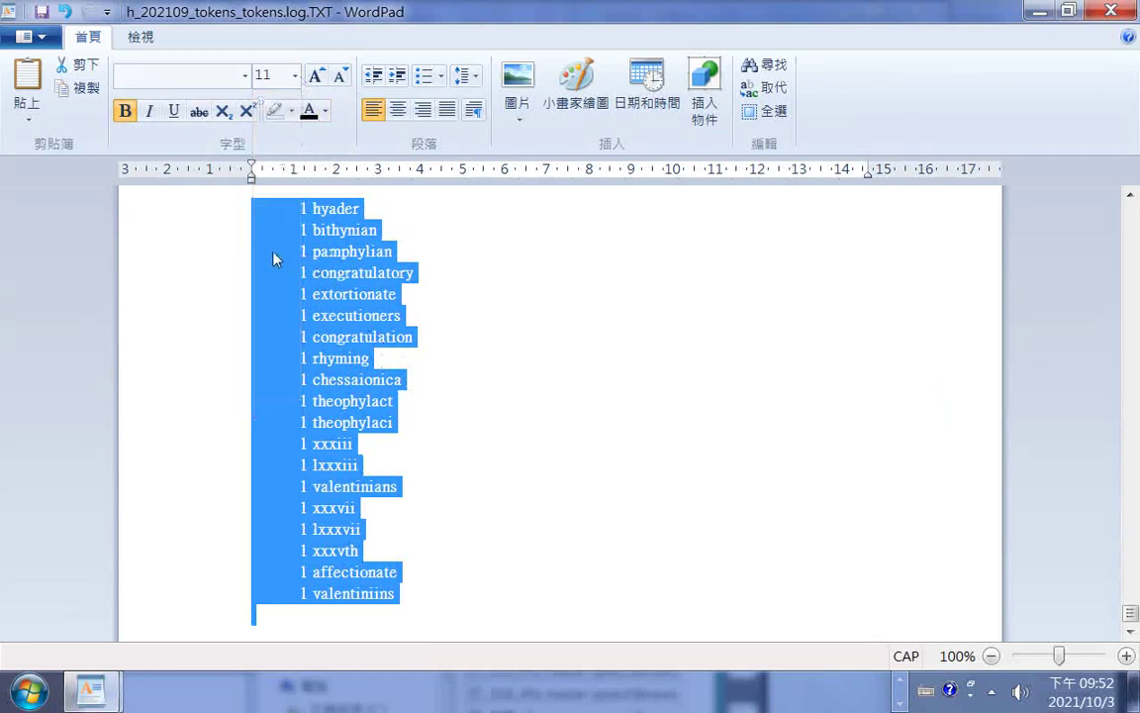
pyautogui.click(293, 75)
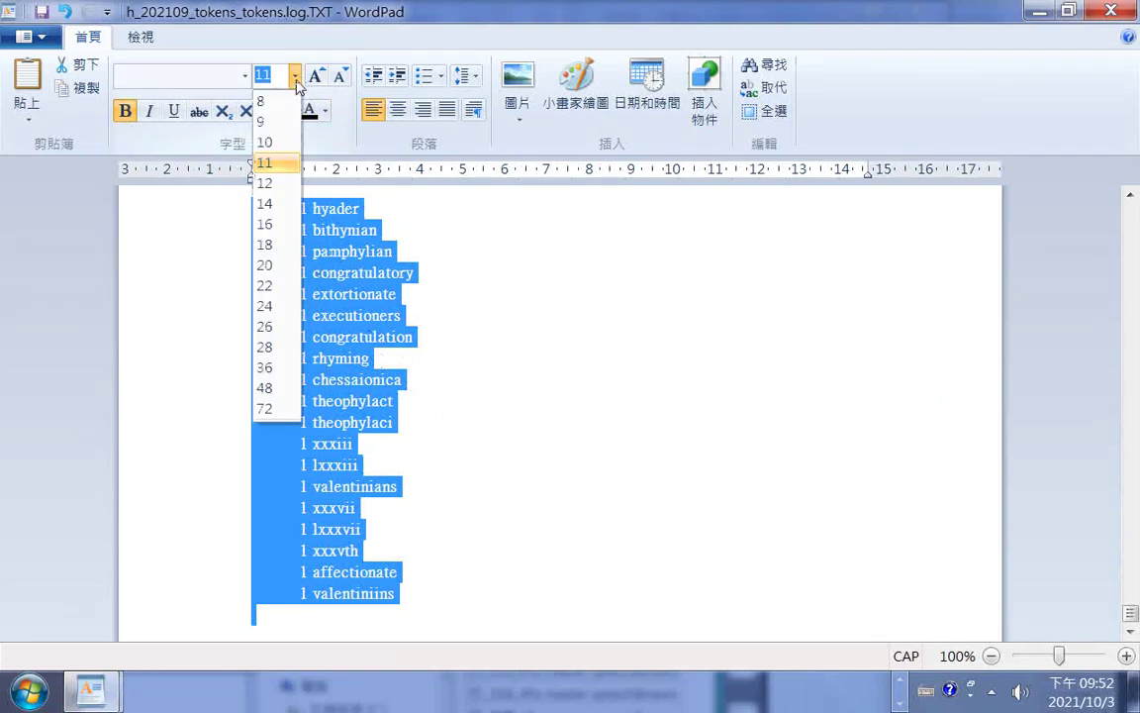
pyautogui.click(269, 247)
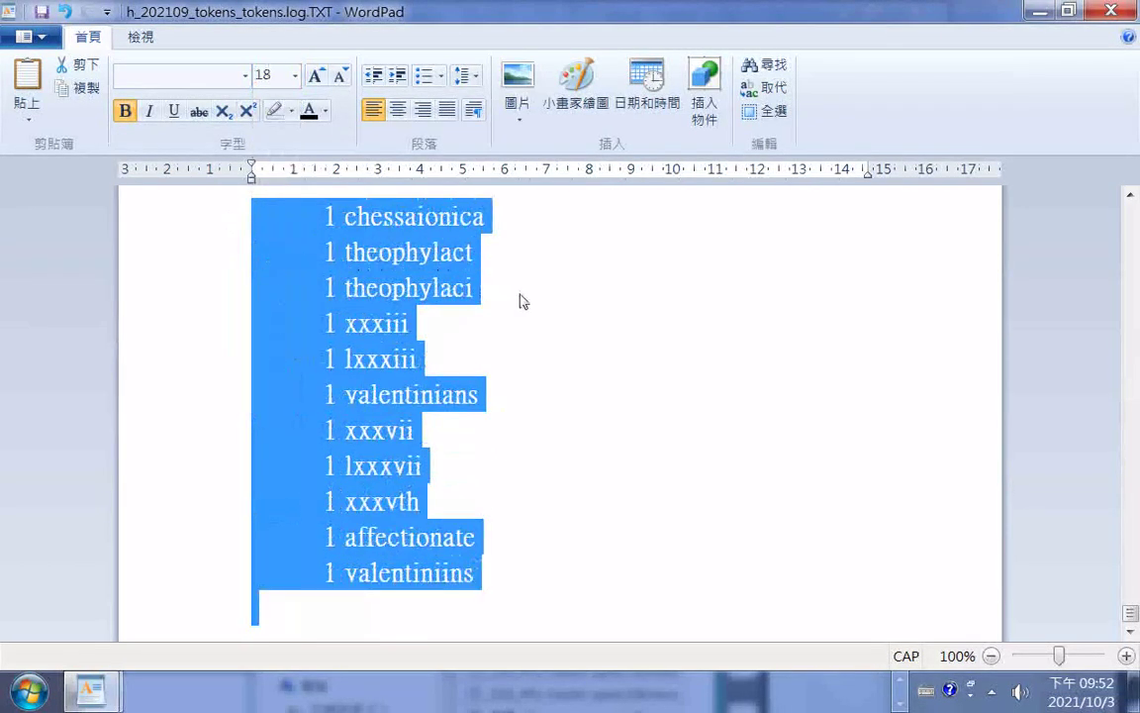
pyautogui.click(663, 305)
pyautogui.scroll(5, 663, 305)
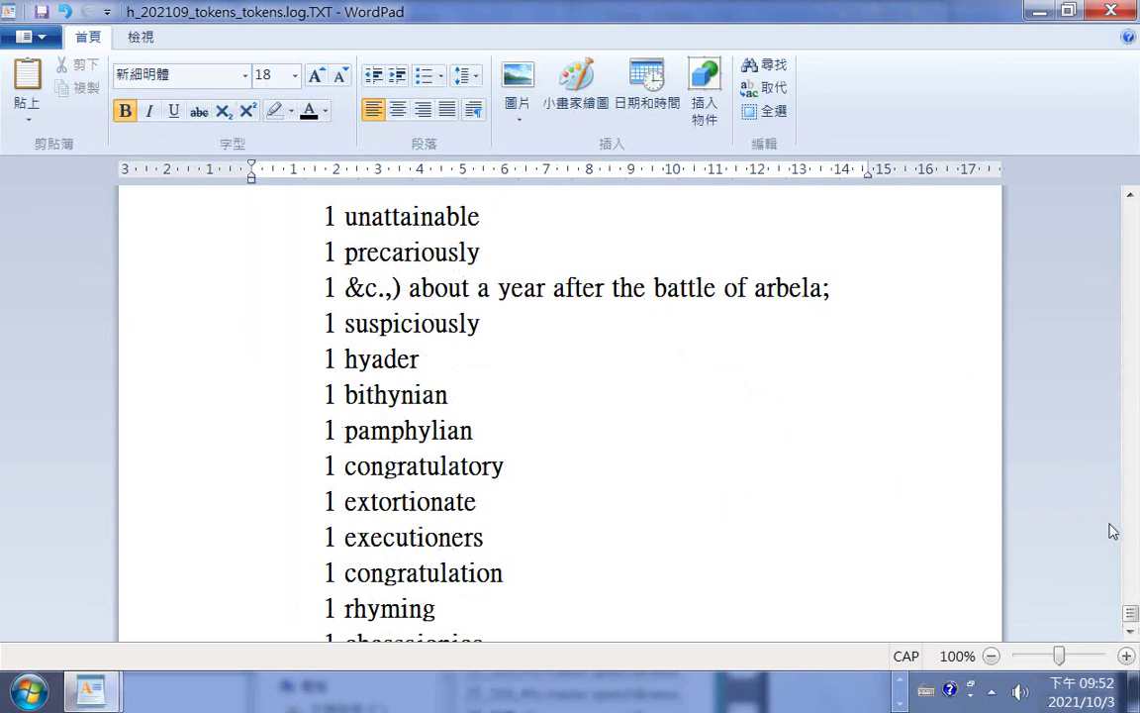
pyautogui.moveTo(1081, 691)
pyautogui.scroll(3, 1004, 577)
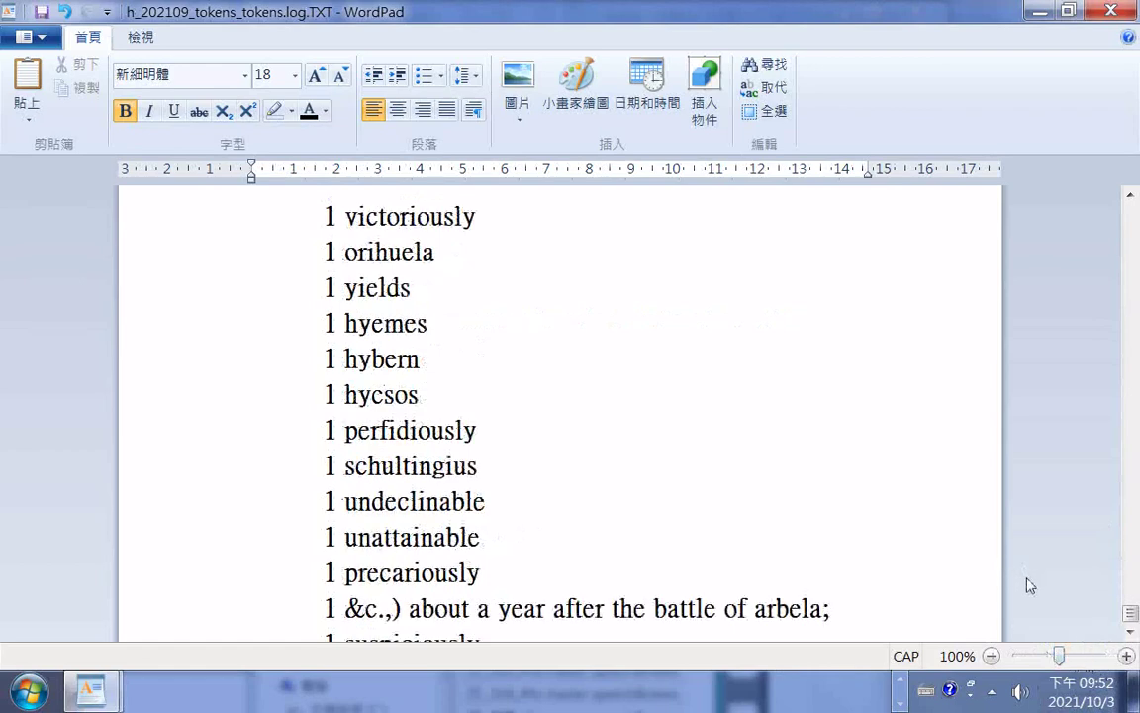
# Step: Dock the WordPad window to half the screen and open h_202109_tokens.log.TXT from drive D: in a second WordPad window
pyautogui.press('super+Down')
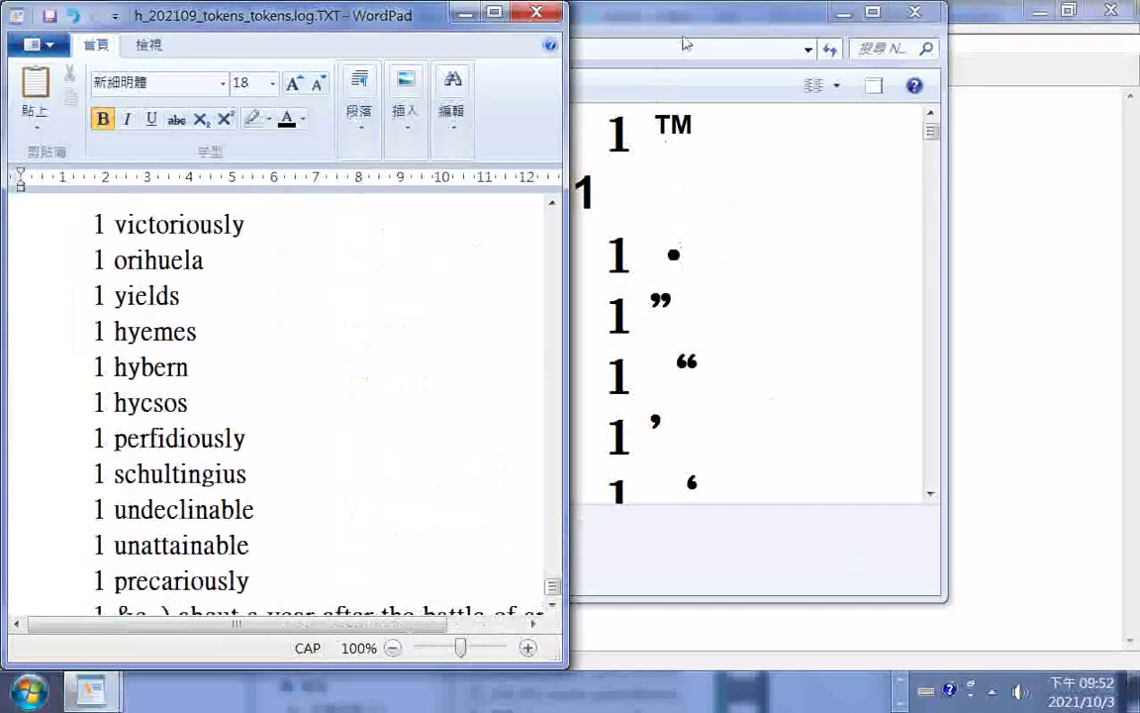
pyautogui.moveTo(686, 31); pyautogui.dragTo(835, 47)
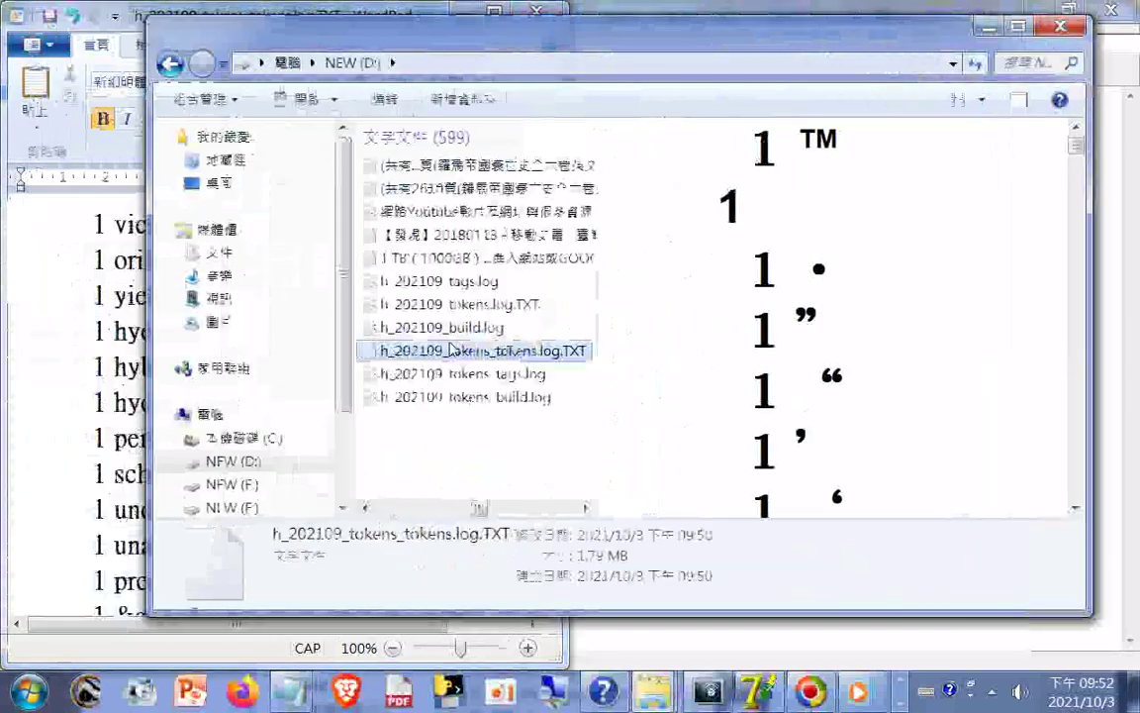
pyautogui.click(451, 305)
pyautogui.doubleClick(451, 304)
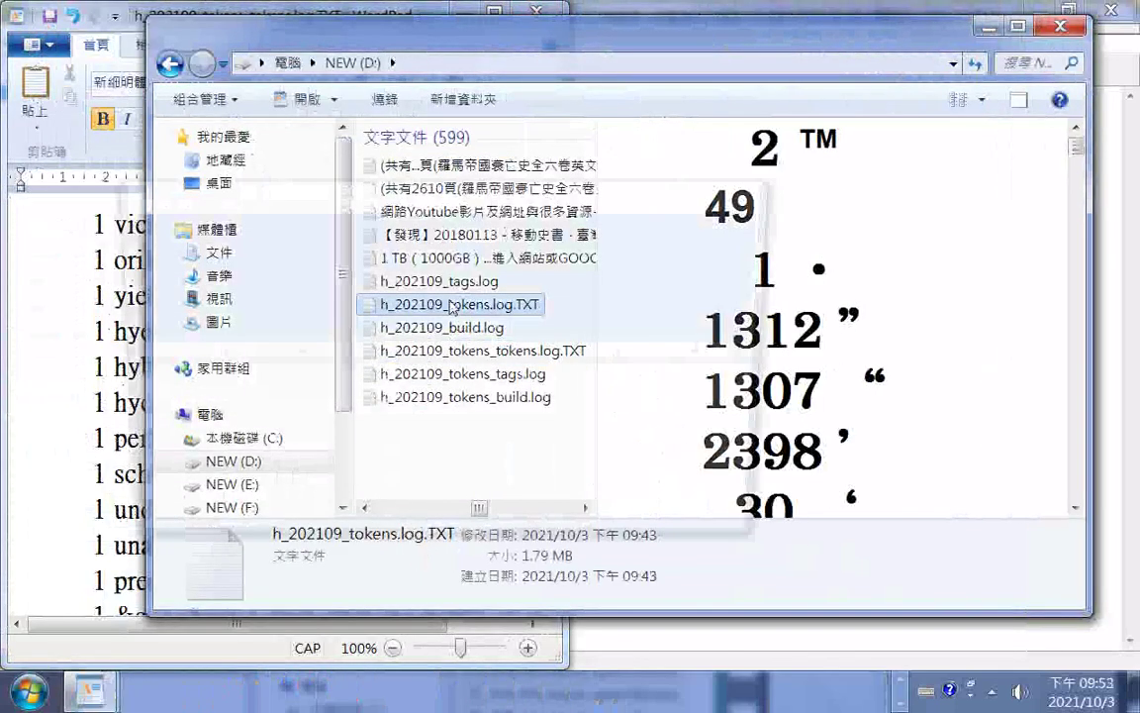
pyautogui.moveTo(456, 204); pyautogui.dragTo(781, 217)
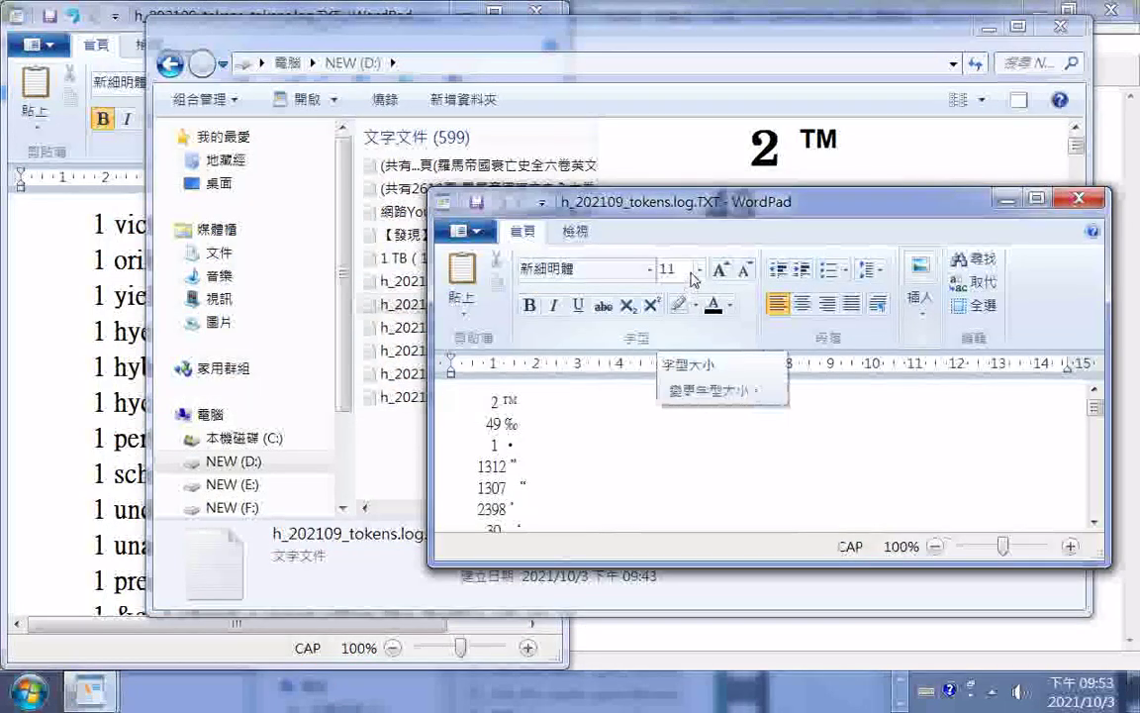
# Step: Try to apply font size 18 and bold to h_202109_tokens.log.TXT without selecting its text
pyautogui.click(691, 272)
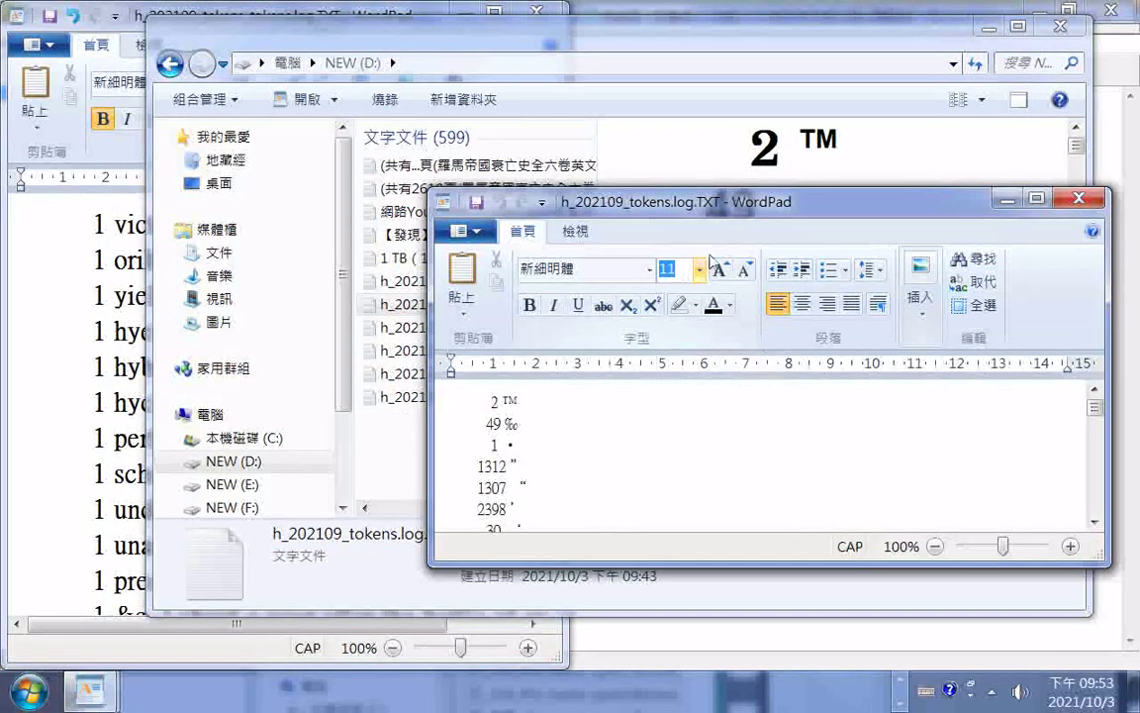
pyautogui.write('18')
pyautogui.press('Return')
pyautogui.hotkey('ctrl', 'b')
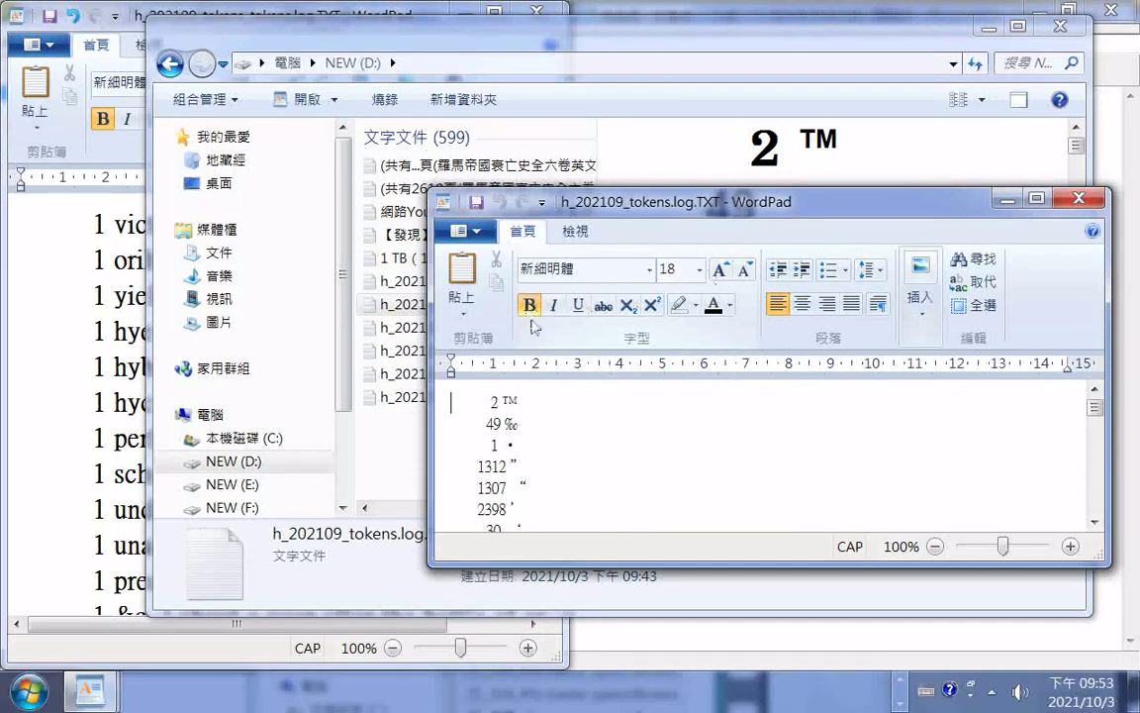
# Step: Select all text in h_202109_tokens.log.TXT and make it bold at font size 18
pyautogui.click(566, 435)
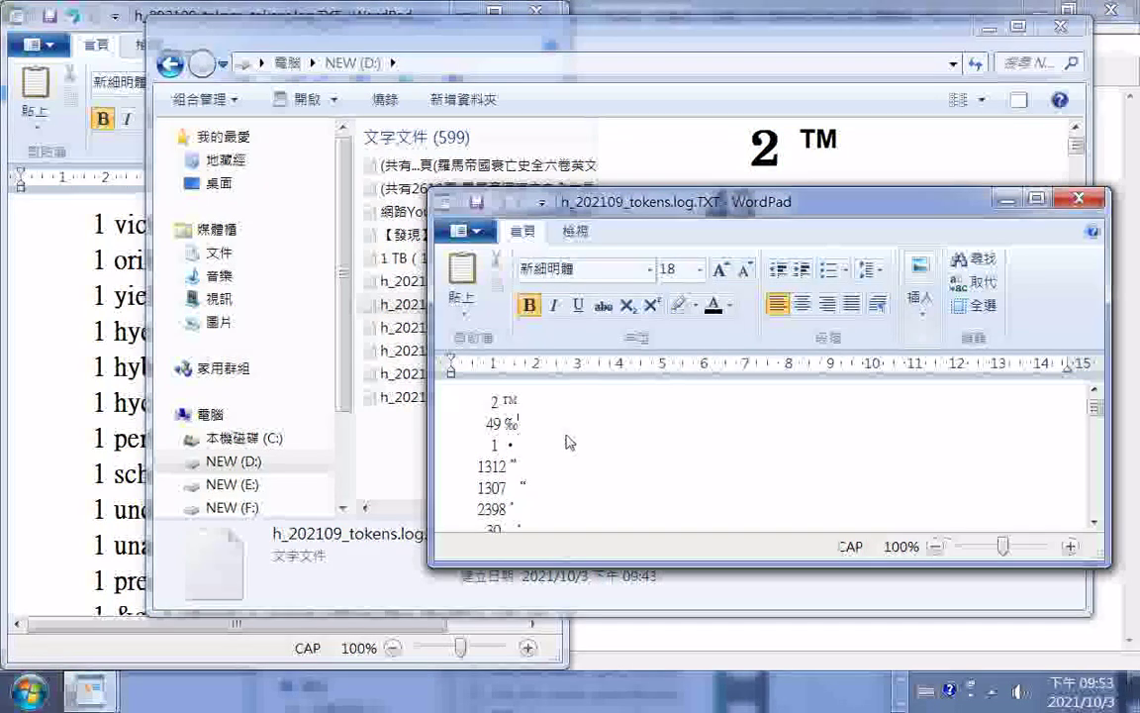
pyautogui.hotkey('ctrl', 'a')
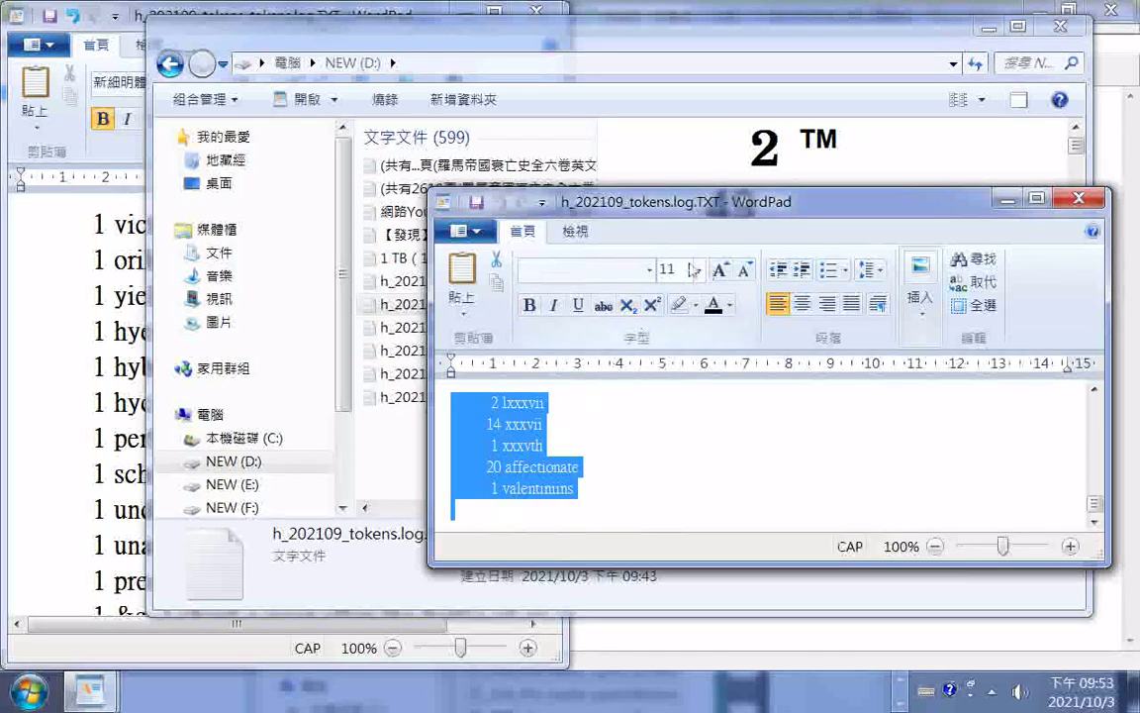
pyautogui.click(529, 305)
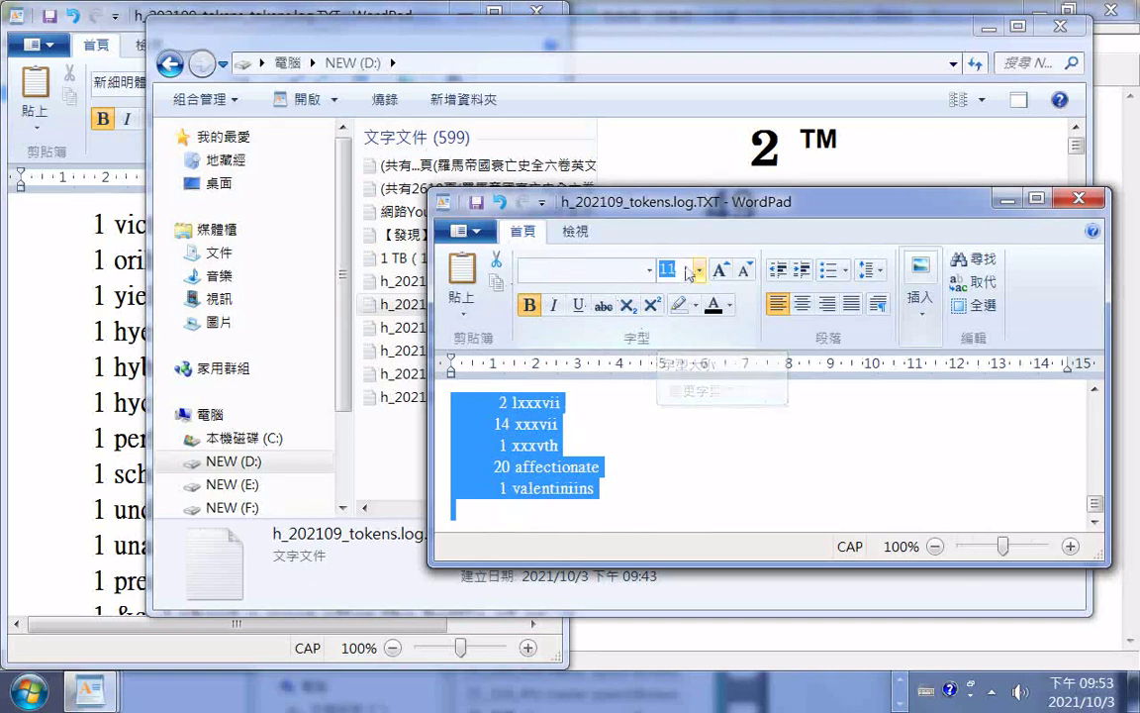
pyautogui.write('18')
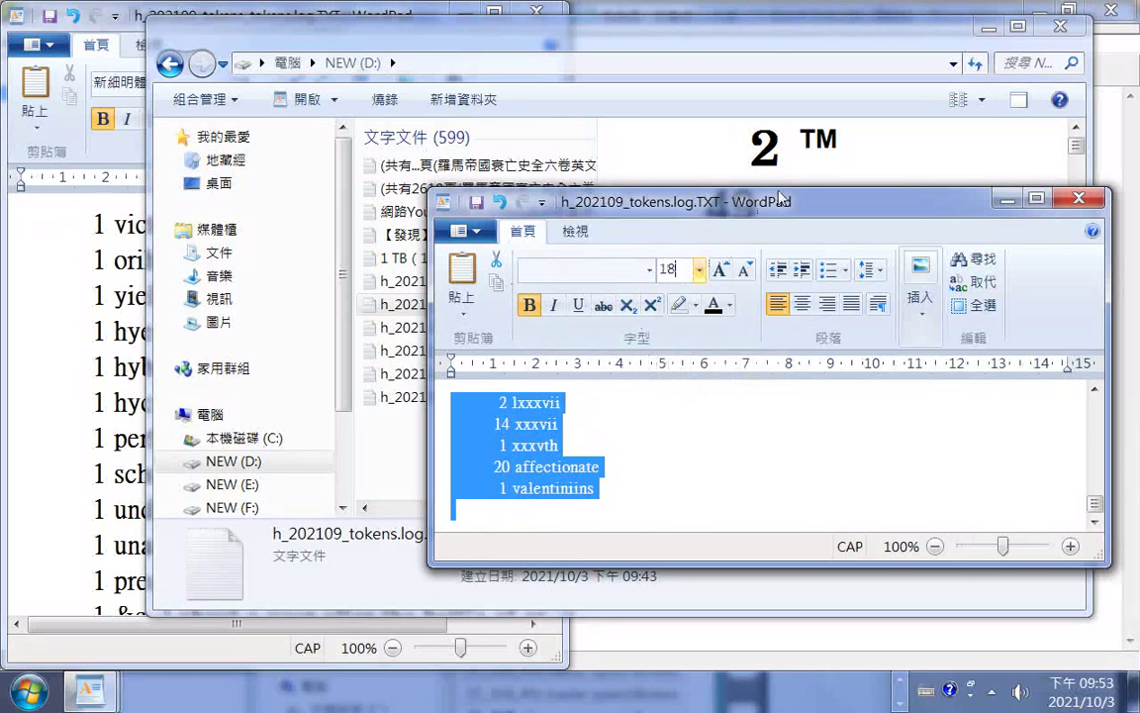
pyautogui.press('Return')
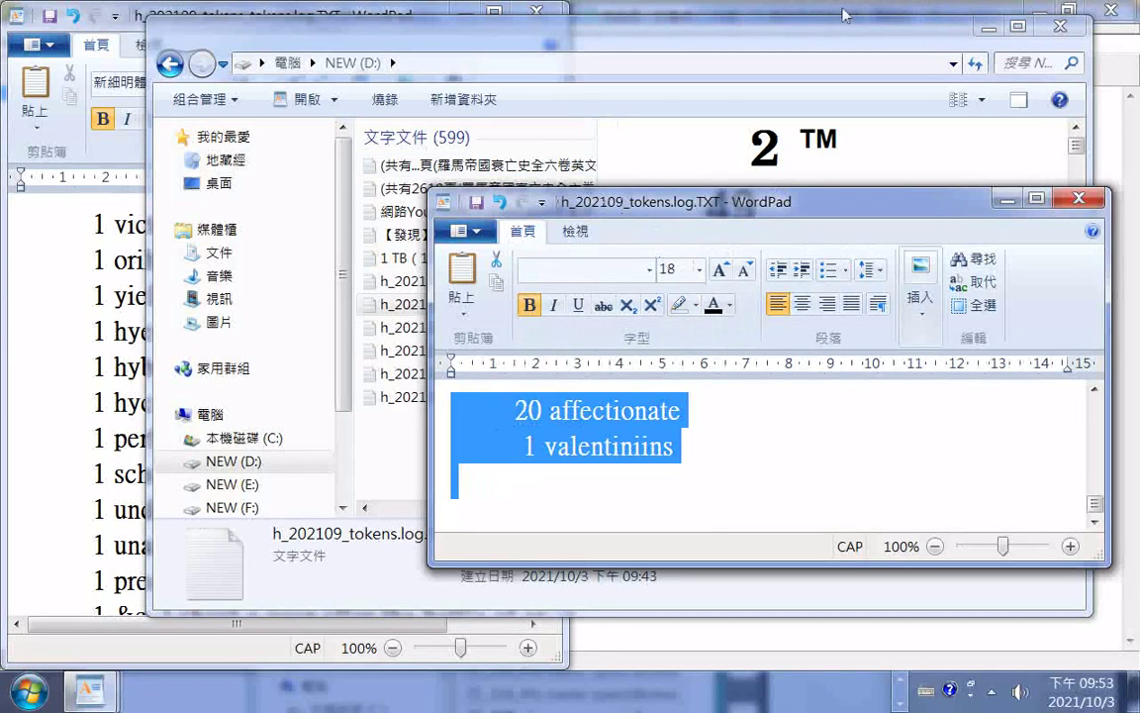
# Step: Minimize the drive D: window and dock h_202109_tokens.log.TXT side by side with the other token list
pyautogui.click(985, 24)
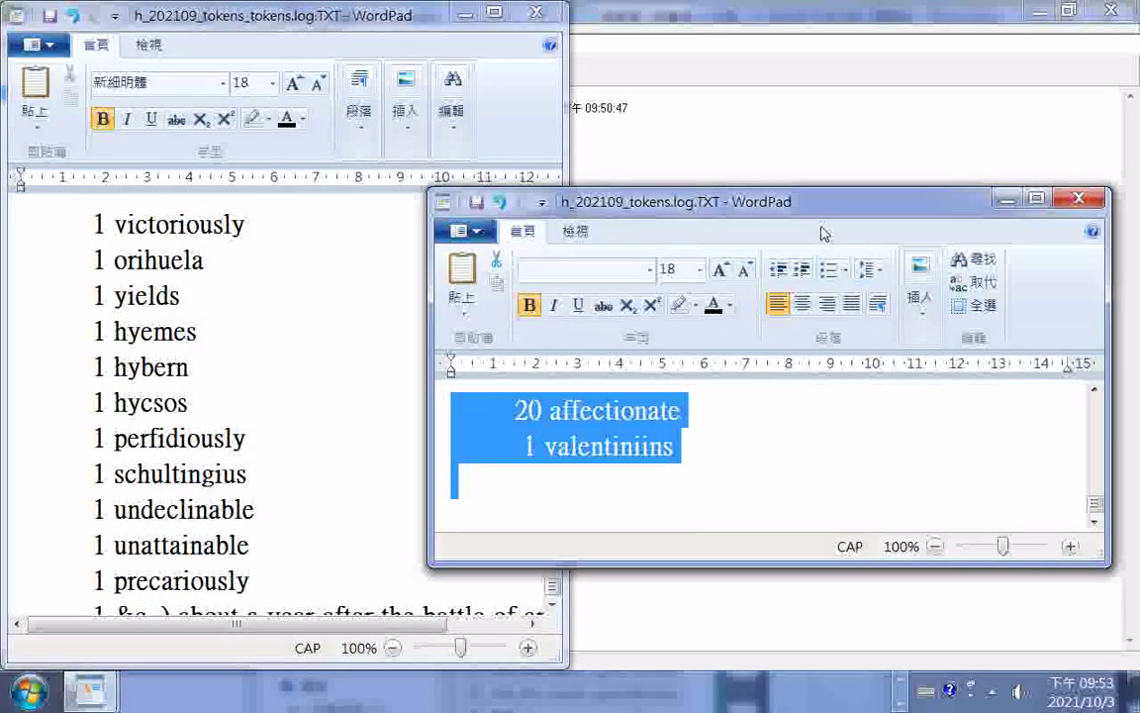
pyautogui.press('super+Right')
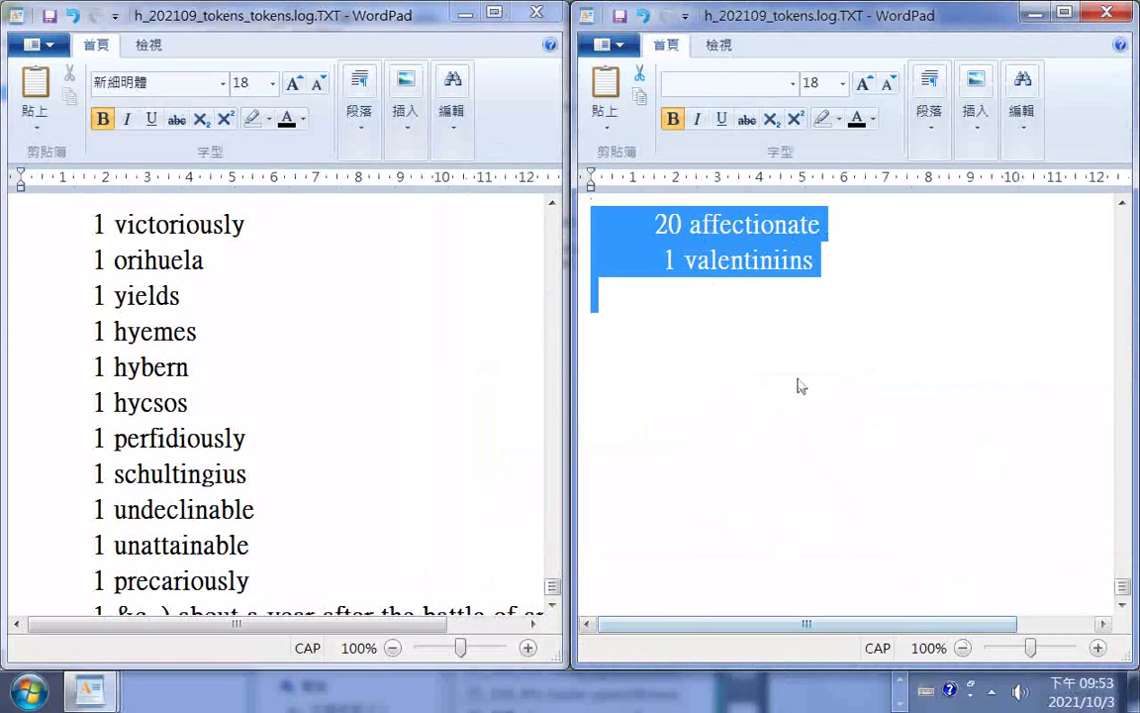
# Step: Compare the tokens and their counts in the two lists, checking the final entries and the symbols at the beginning
pyautogui.scroll(4, 798, 387)
pyautogui.scroll(1, 1005, 396)
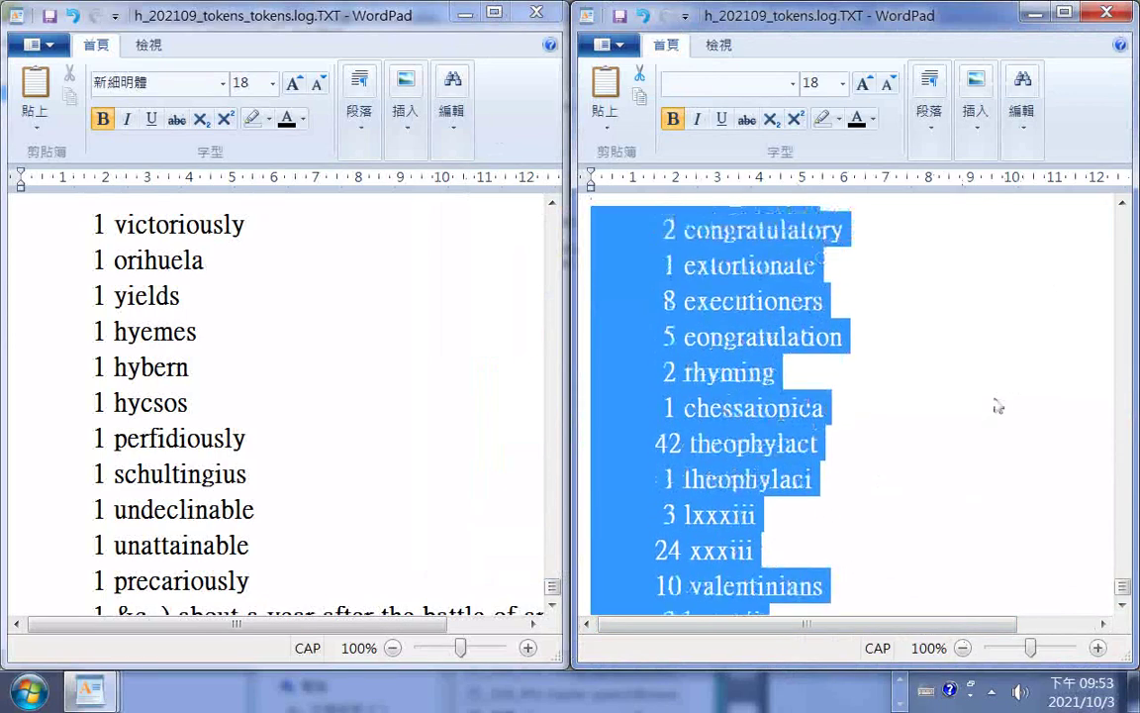
pyautogui.scroll(1, 997, 439)
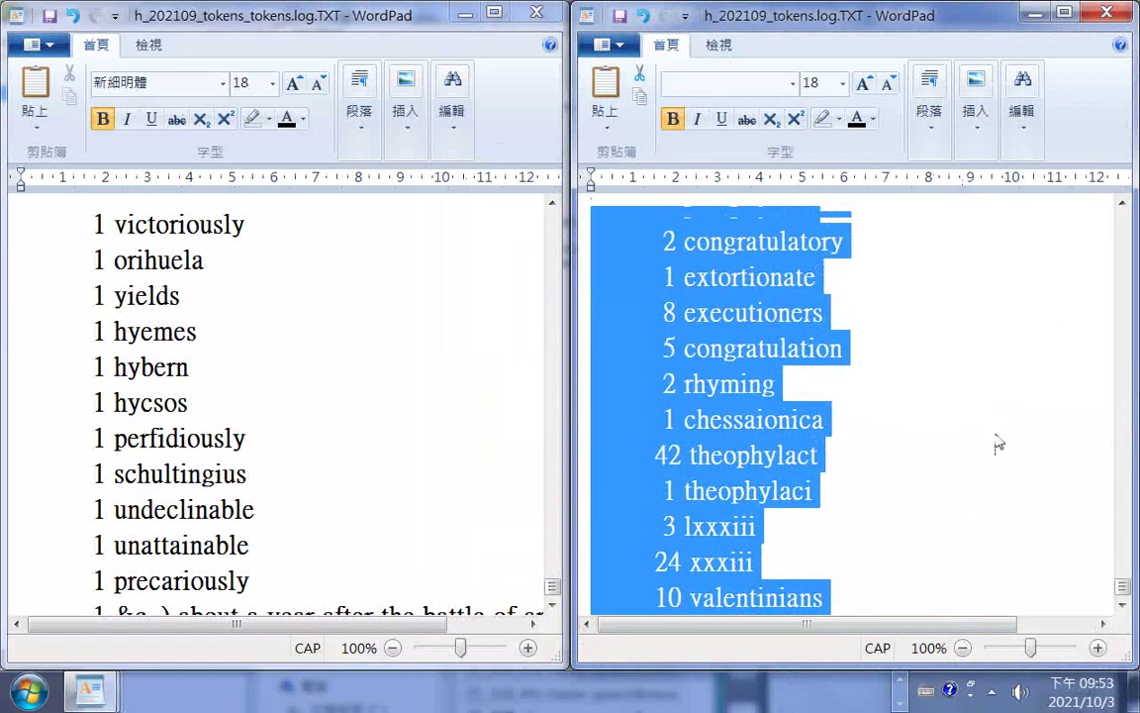
pyautogui.scroll(2, 999, 445)
pyautogui.scroll(1, 1101, 542)
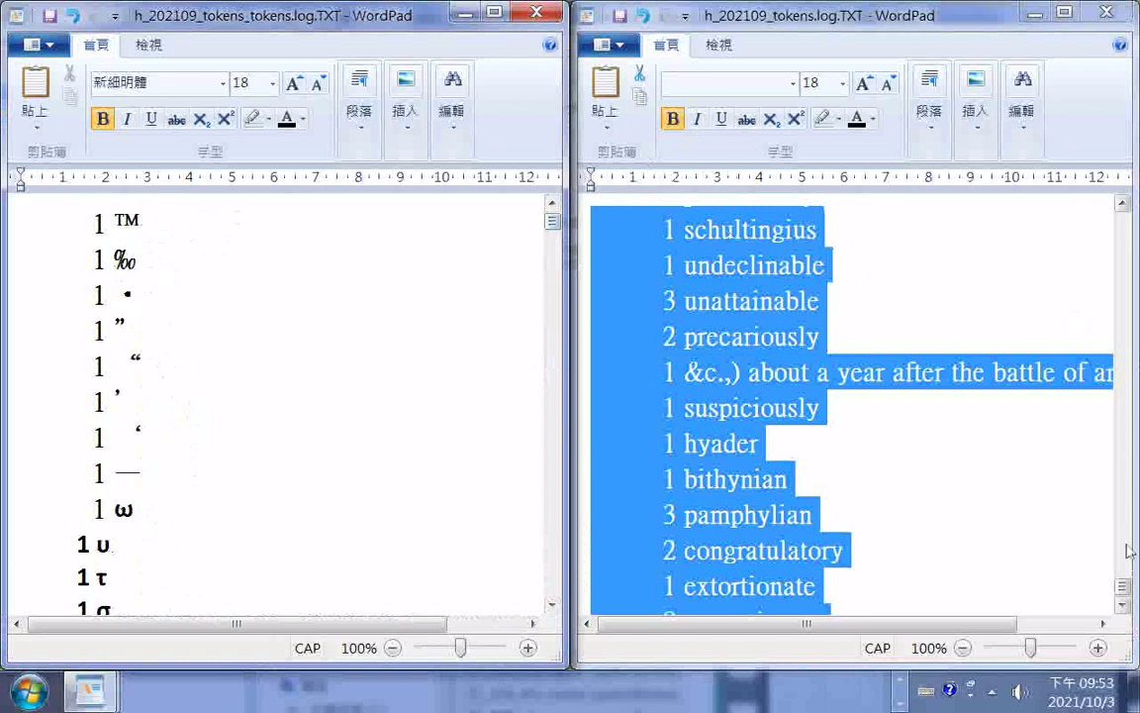
pyautogui.moveTo(1121, 592); pyautogui.dragTo(1098, 218)
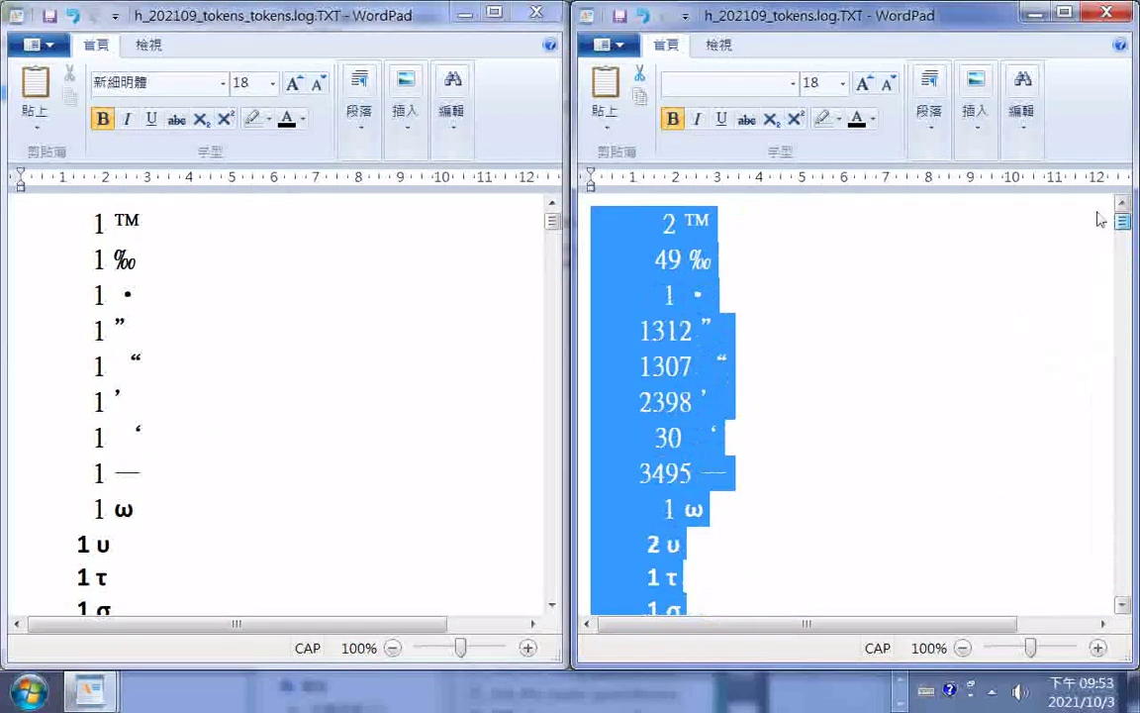
pyautogui.scroll(-1, 913, 324)
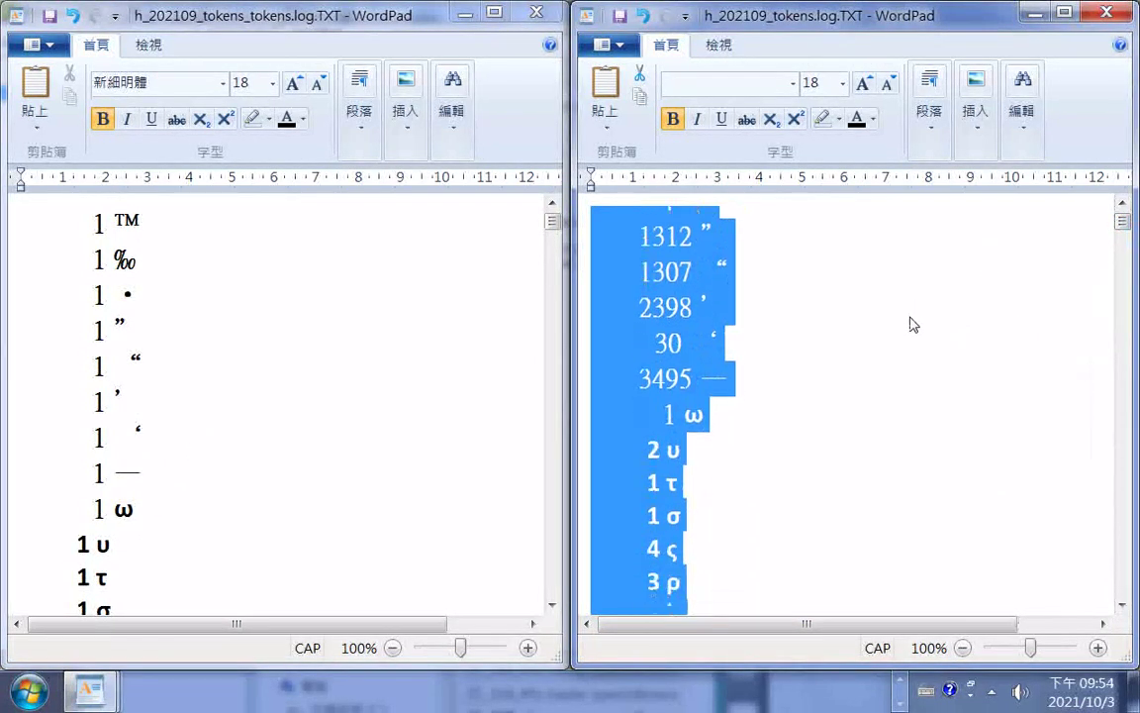
pyautogui.scroll(1, 912, 324)
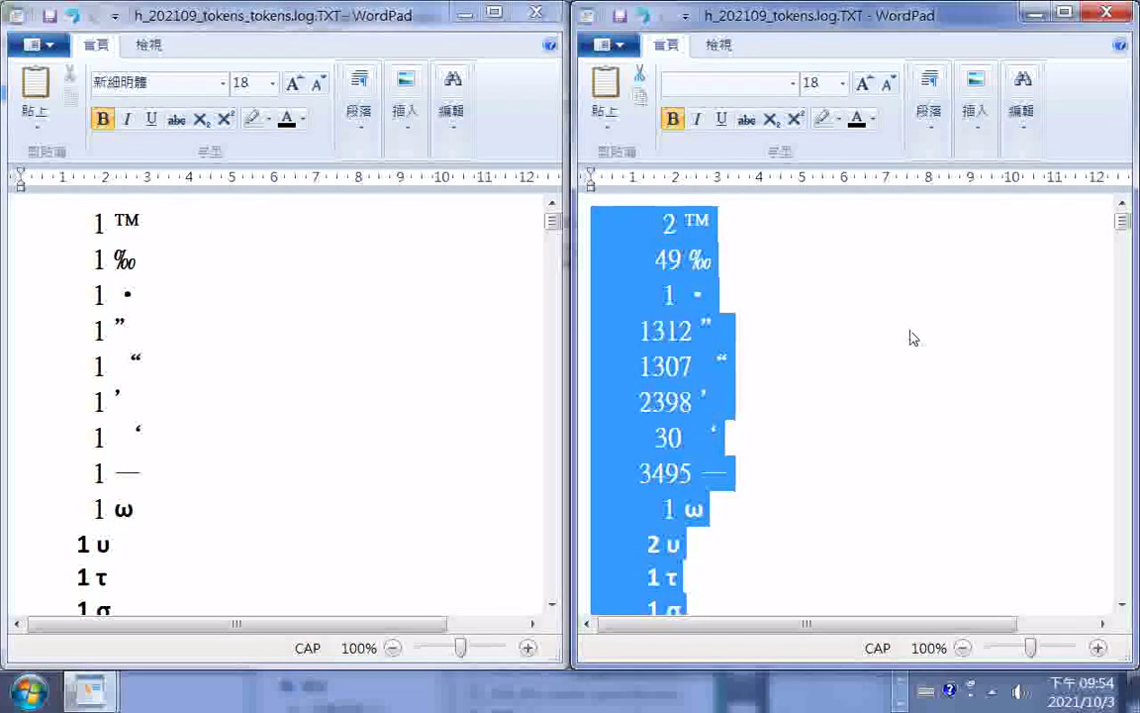
pyautogui.scroll(-1, 913, 336)
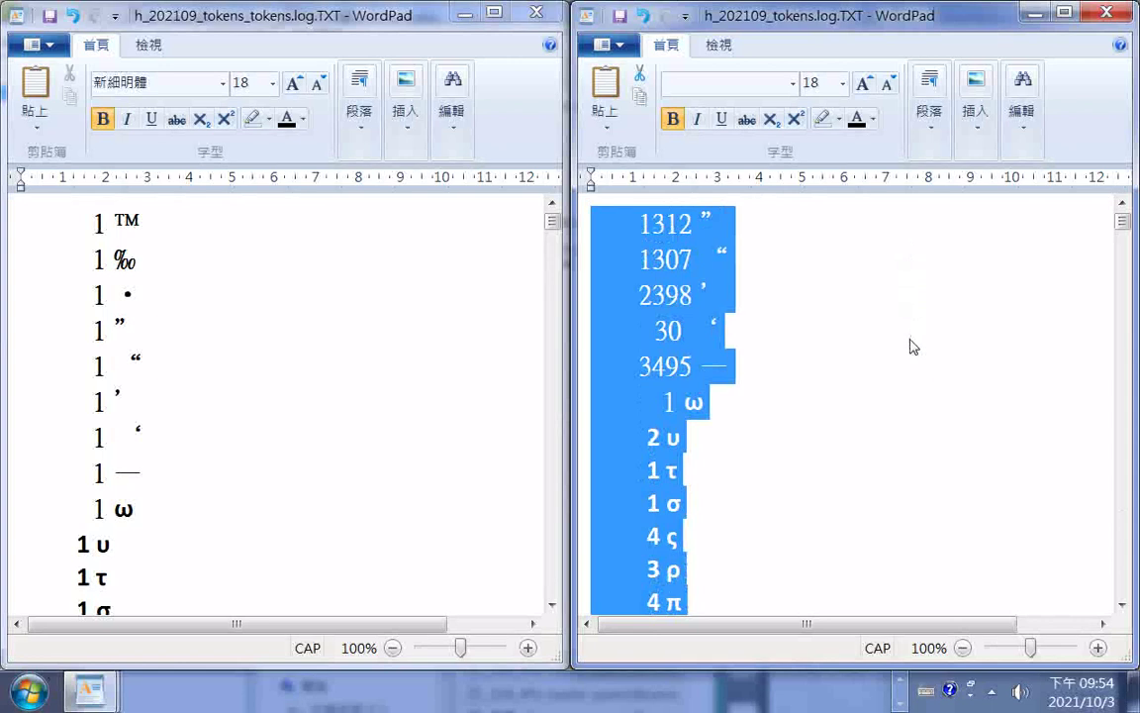
pyautogui.scroll(-2, 913, 347)
pyautogui.scroll(-2, 913, 359)
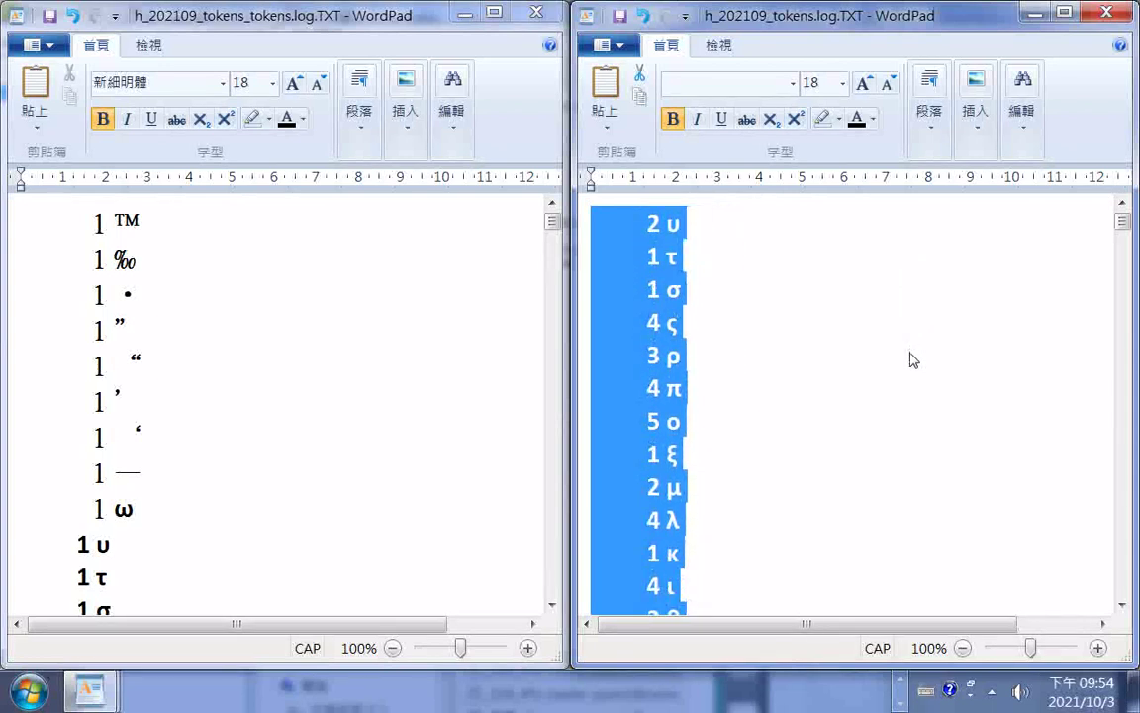
pyautogui.scroll(-3, 912, 360)
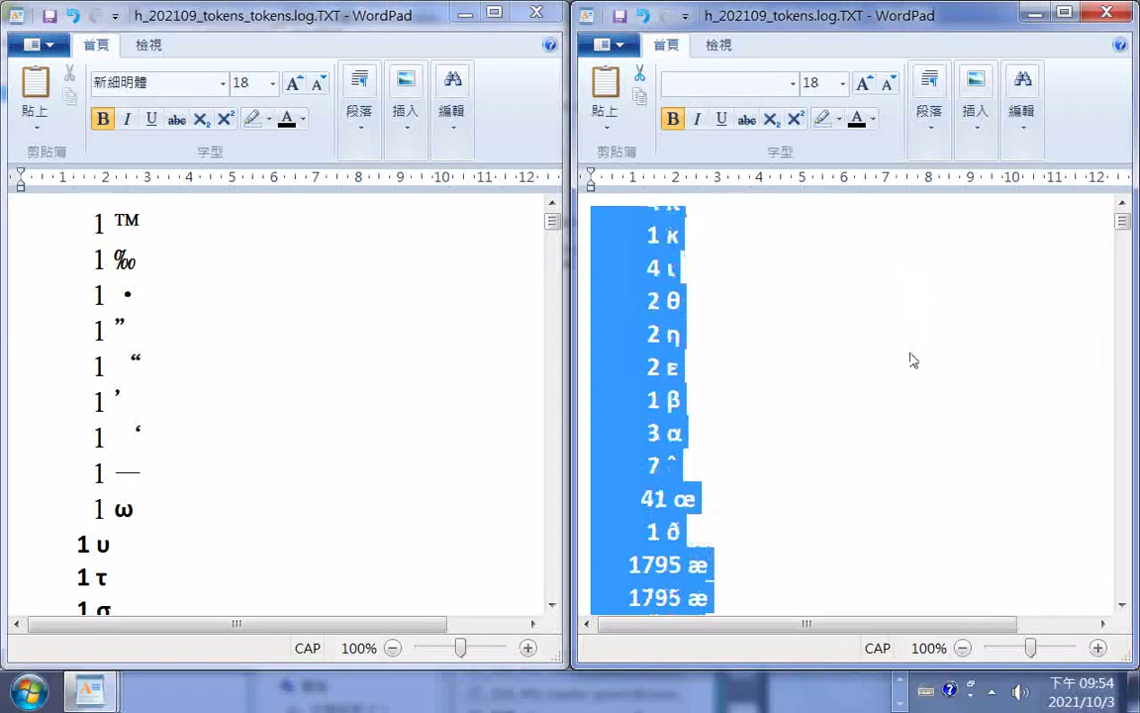
pyautogui.scroll(-2, 912, 359)
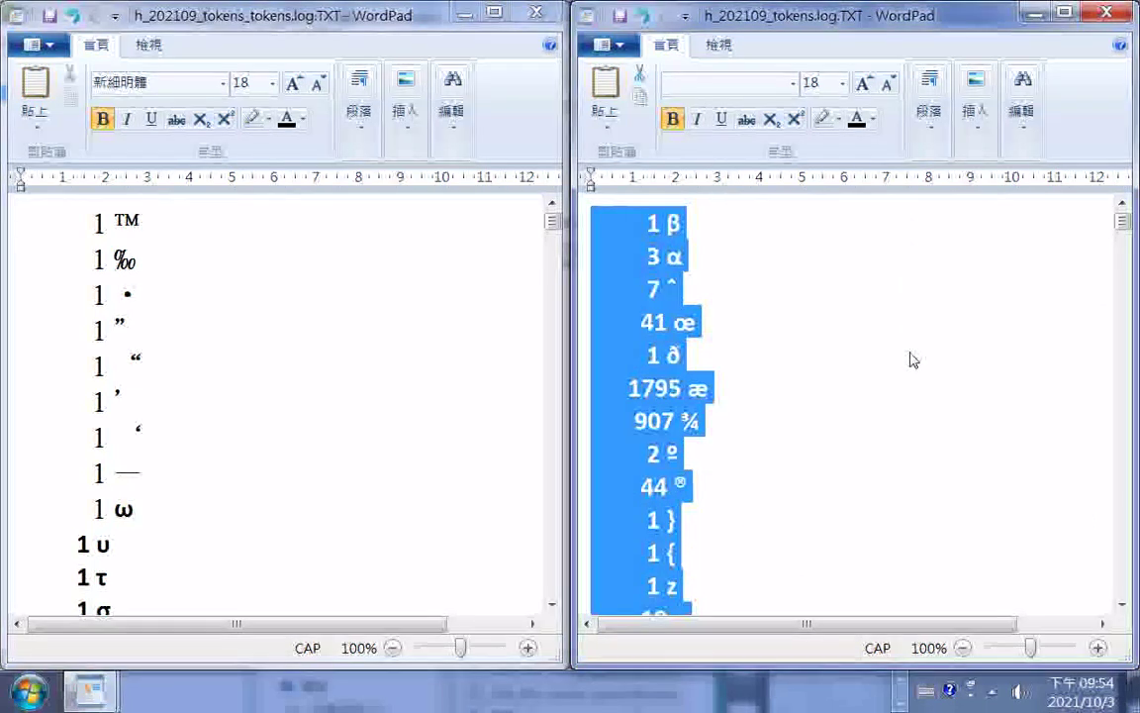
# Step: Examine the single-character tokens and their counts in h_202109_tokens.log.TXT, from the special symbols through letters, digits and punctuation marks
pyautogui.scroll(-1, 913, 359)
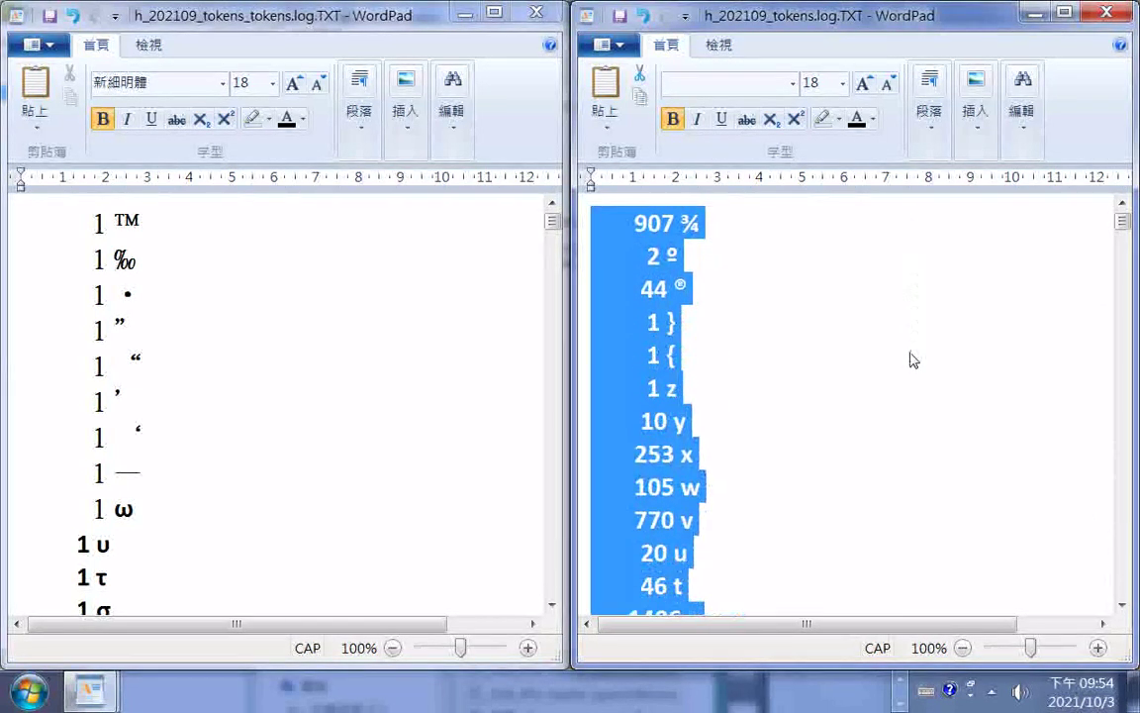
pyautogui.scroll(-1, 912, 359)
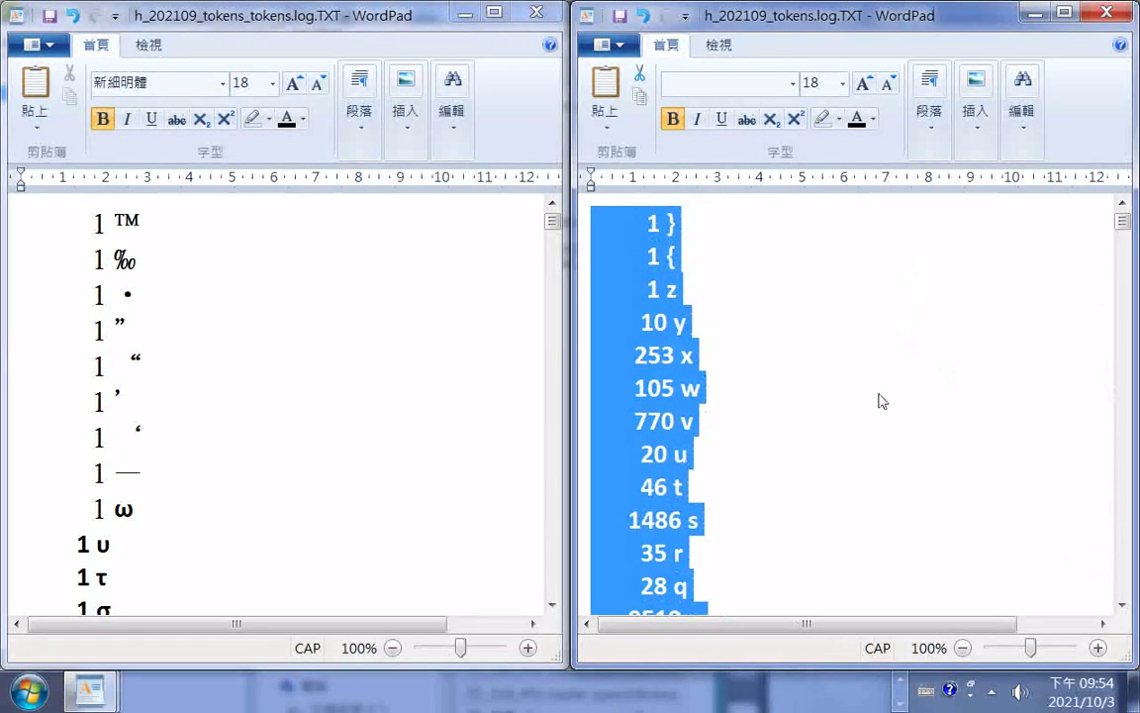
pyautogui.scroll(-1, 882, 401)
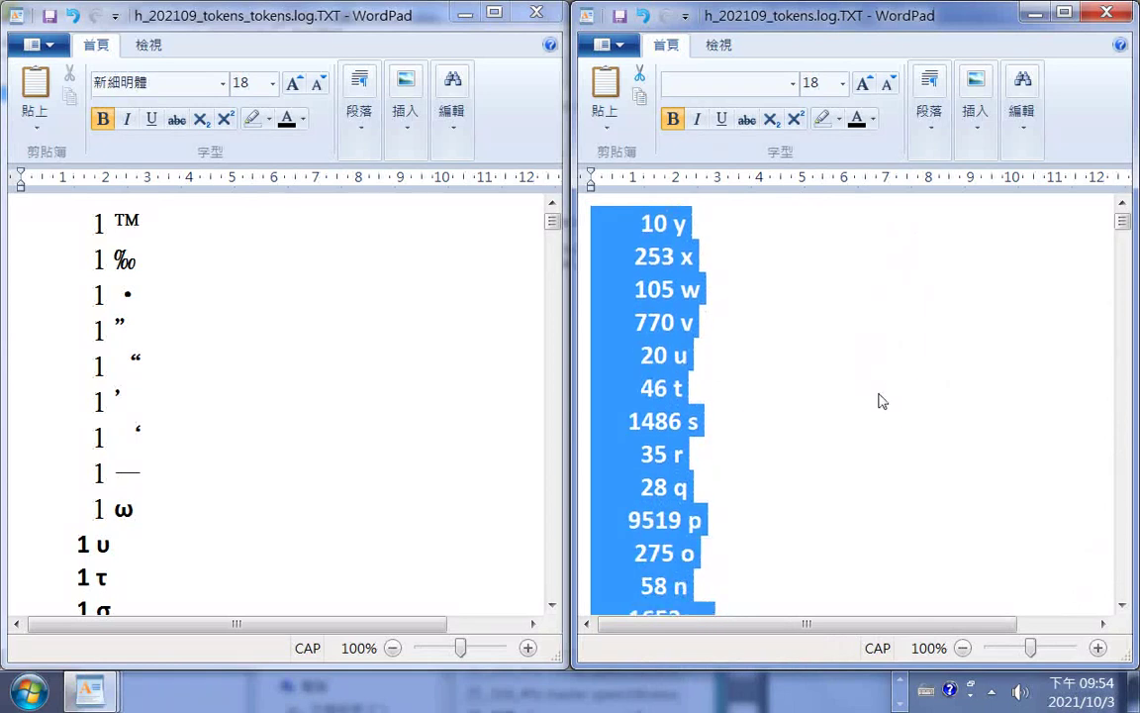
pyautogui.scroll(-1, 882, 401)
pyautogui.scroll(-1, 882, 401)
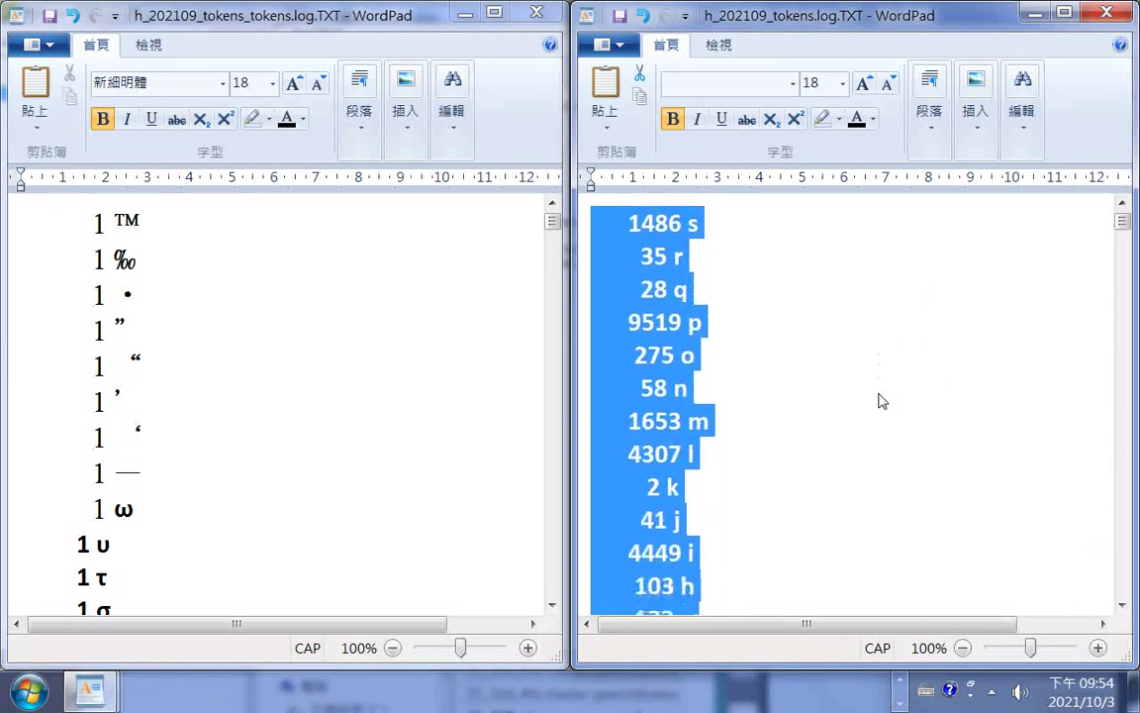
pyautogui.scroll(-1, 882, 401)
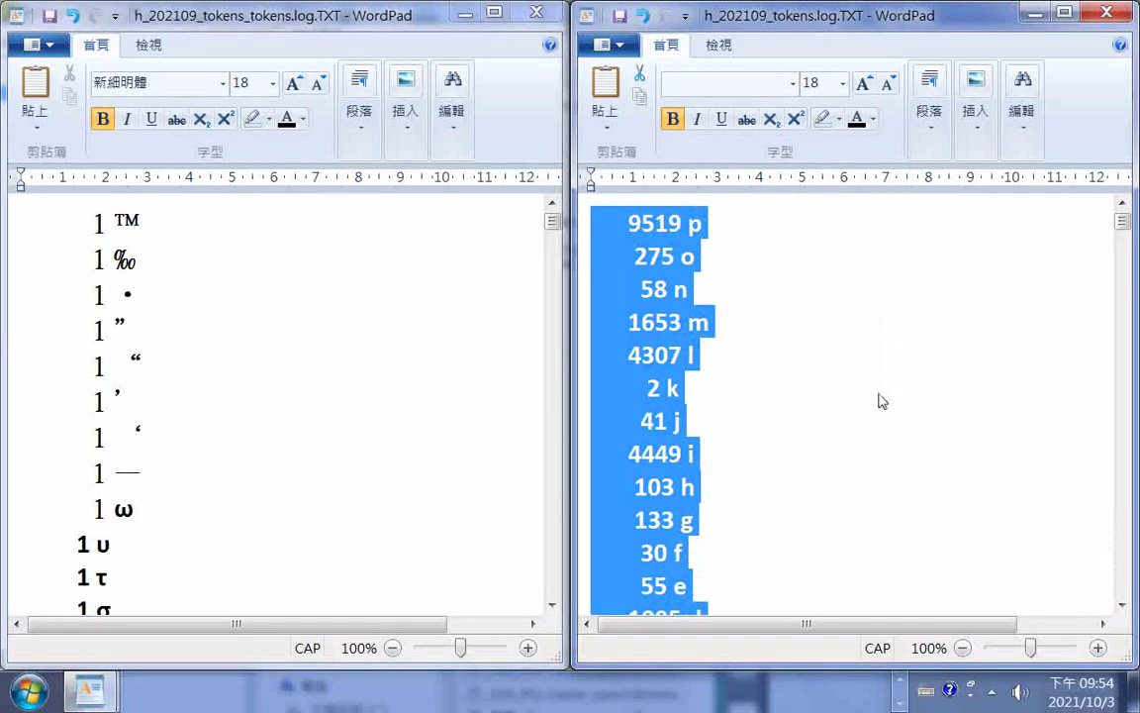
pyautogui.scroll(-2, 882, 401)
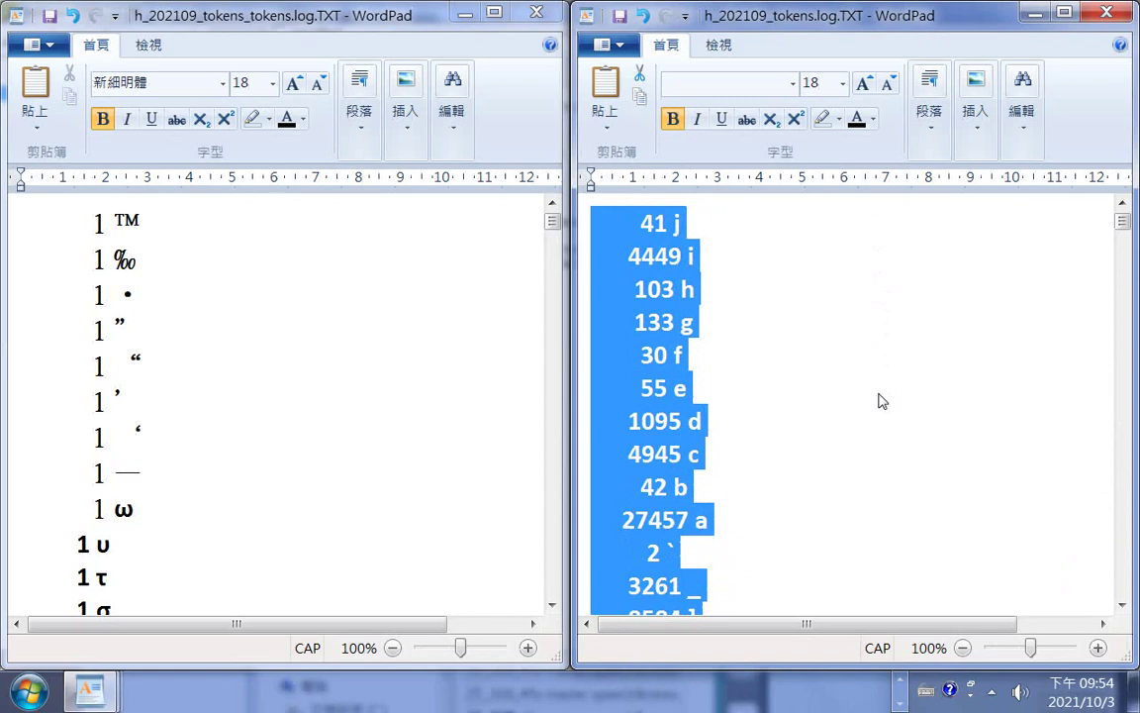
pyautogui.scroll(-1, 882, 401)
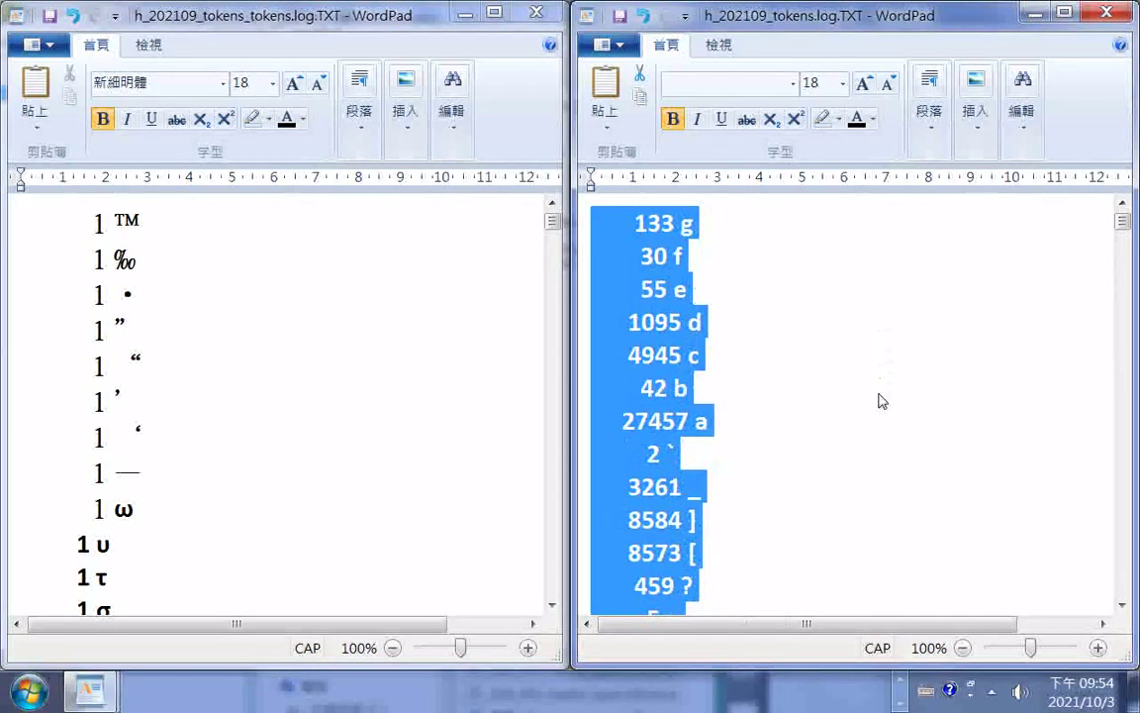
pyautogui.scroll(-1, 882, 400)
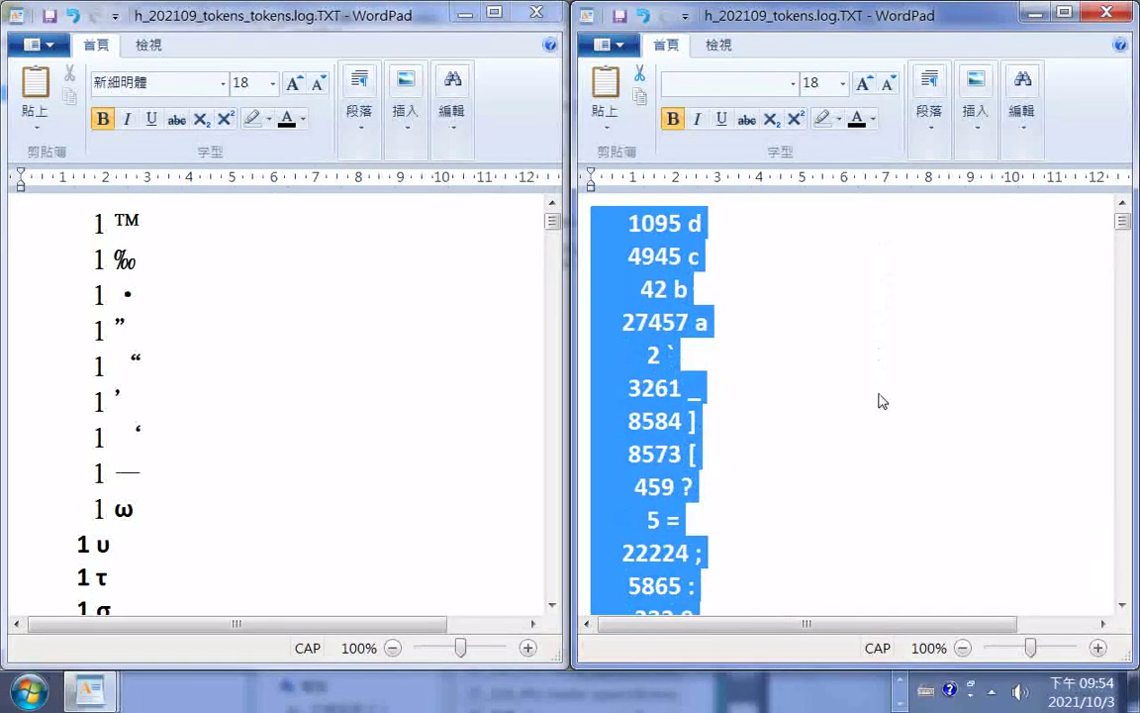
pyautogui.scroll(-1, 881, 401)
pyautogui.scroll(-1, 882, 401)
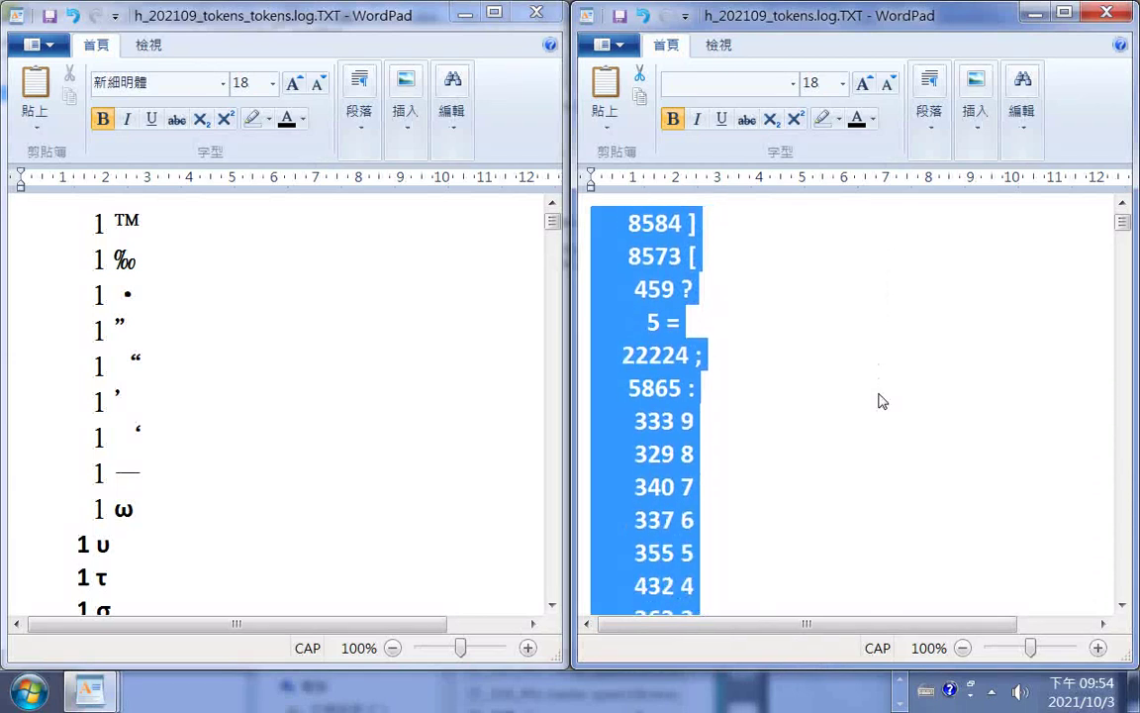
pyautogui.scroll(-1, 881, 401)
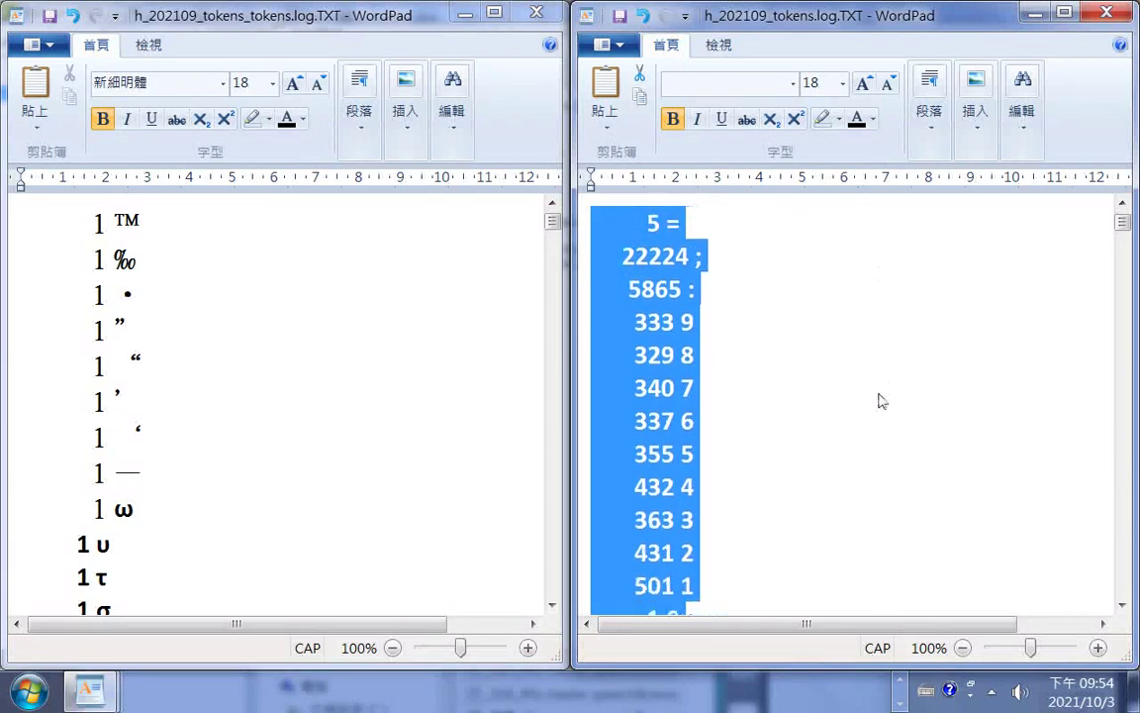
pyautogui.scroll(-2, 881, 401)
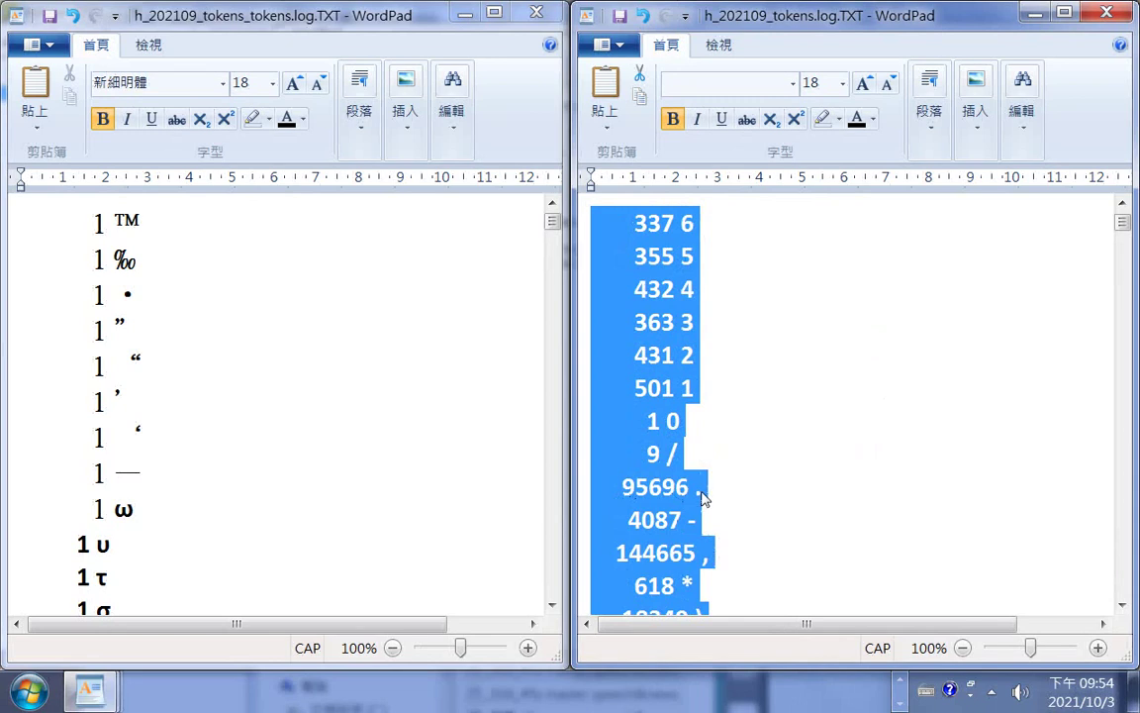
pyautogui.scroll(-1, 702, 498)
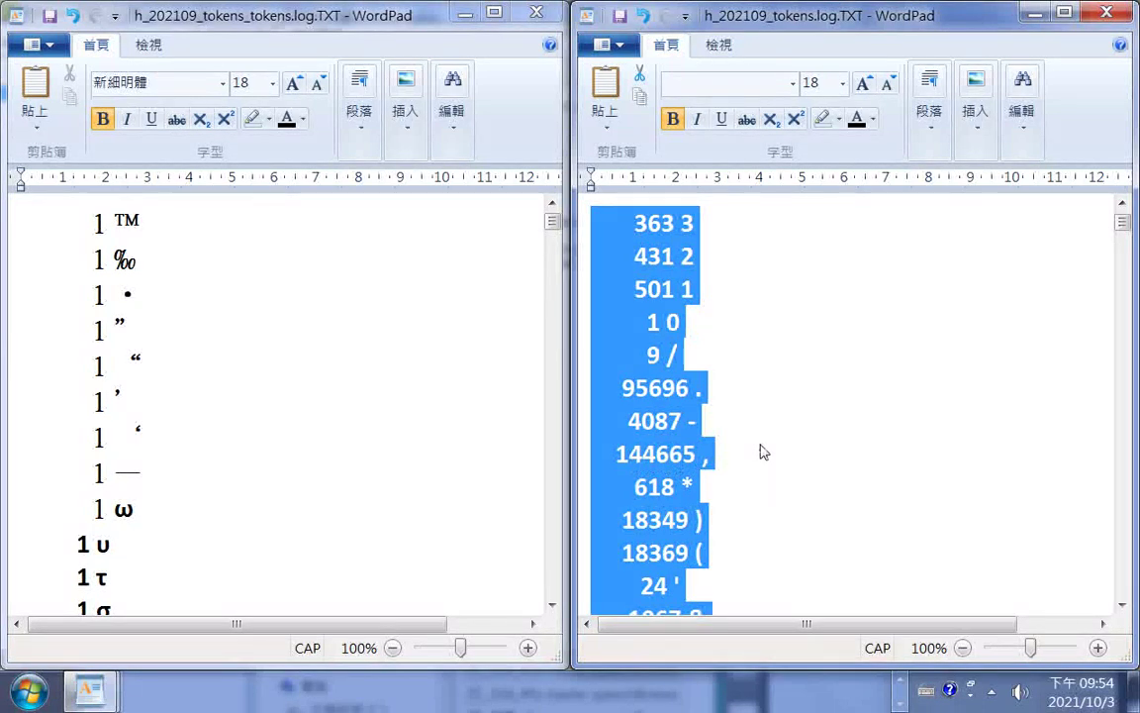
pyautogui.scroll(-1, 762, 452)
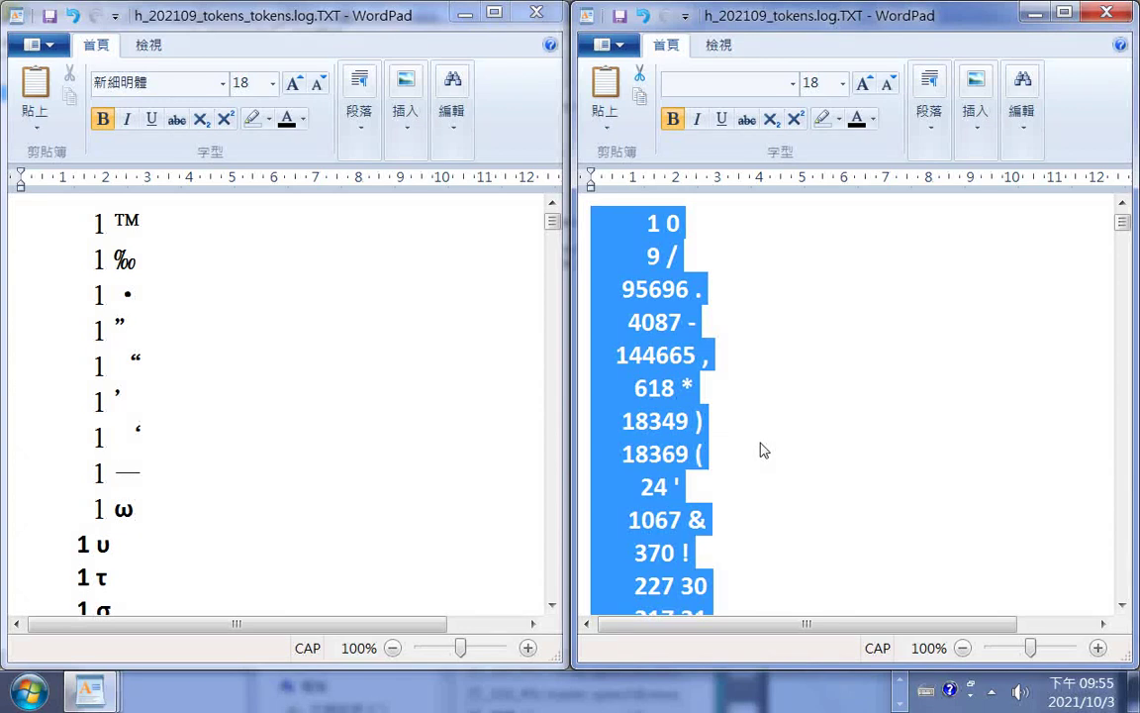
pyautogui.scroll(-1, 762, 452)
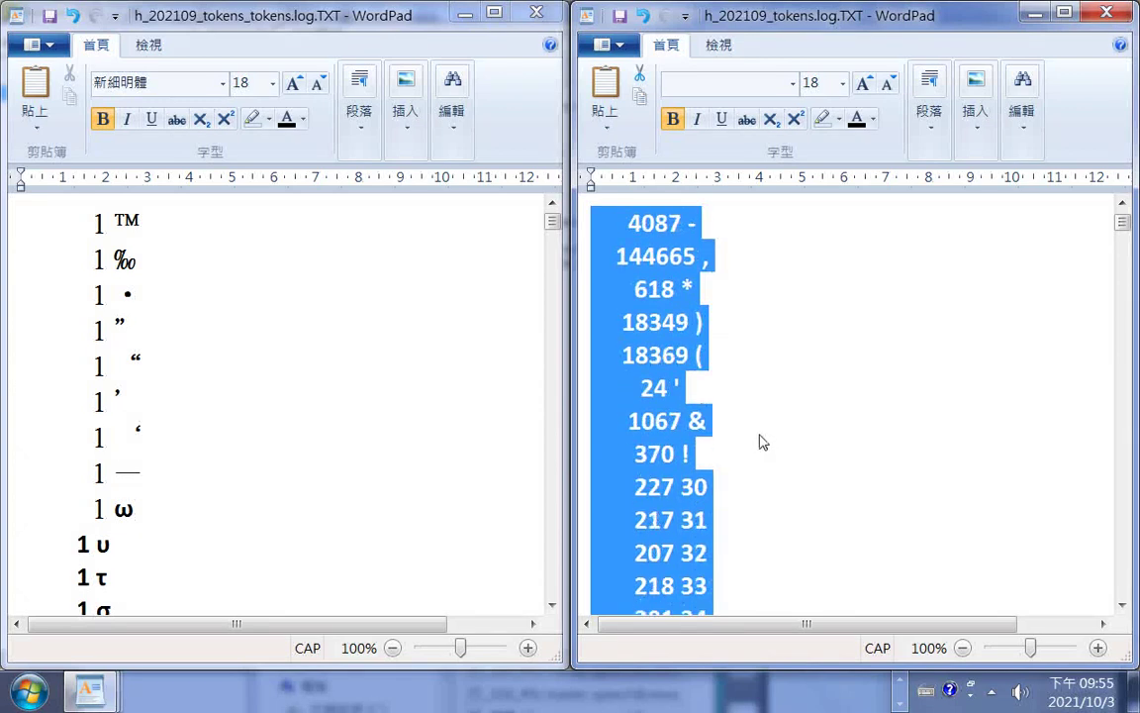
# Step: Review the punctuation counts again and examine the two-character number tokens in h_202109_tokens.log.TXT
pyautogui.scroll(1, 758, 437)
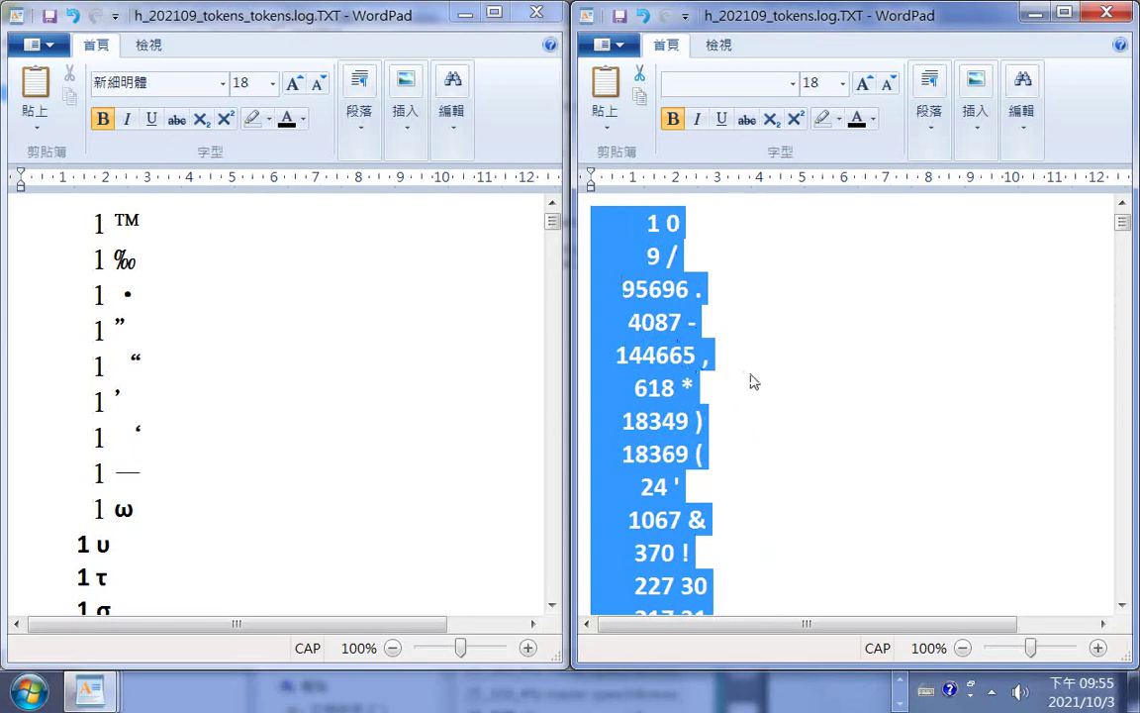
pyautogui.scroll(-1, 770, 406)
pyautogui.scroll(-8, 770, 405)
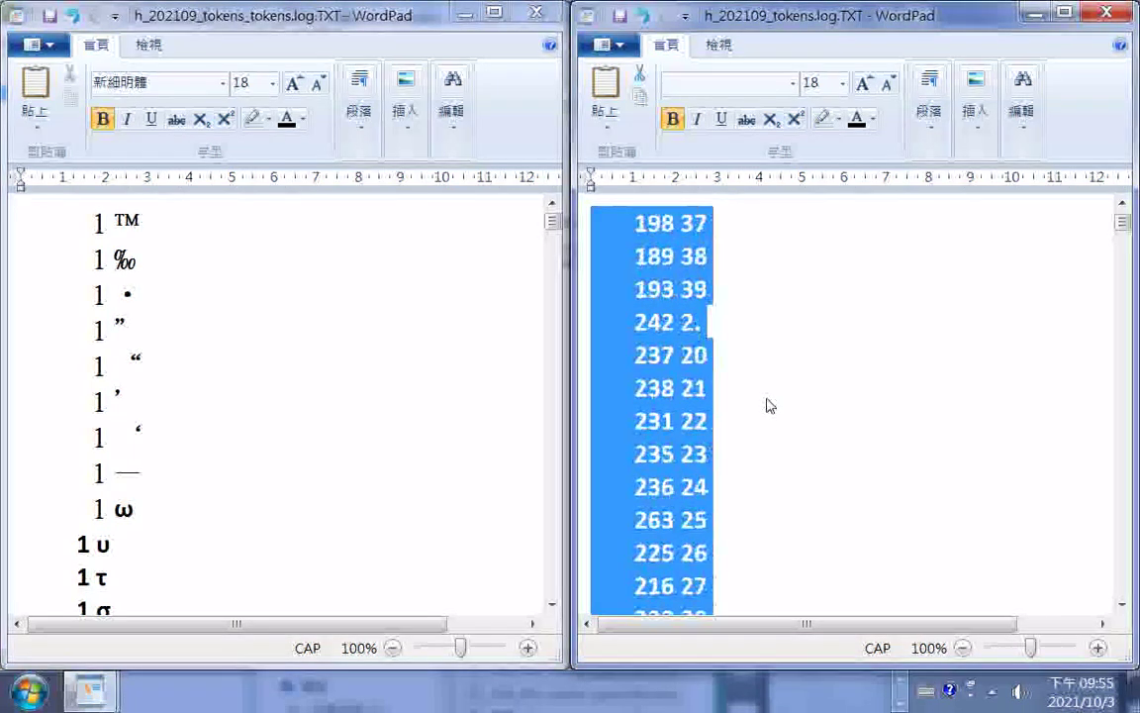
pyautogui.scroll(-2, 768, 406)
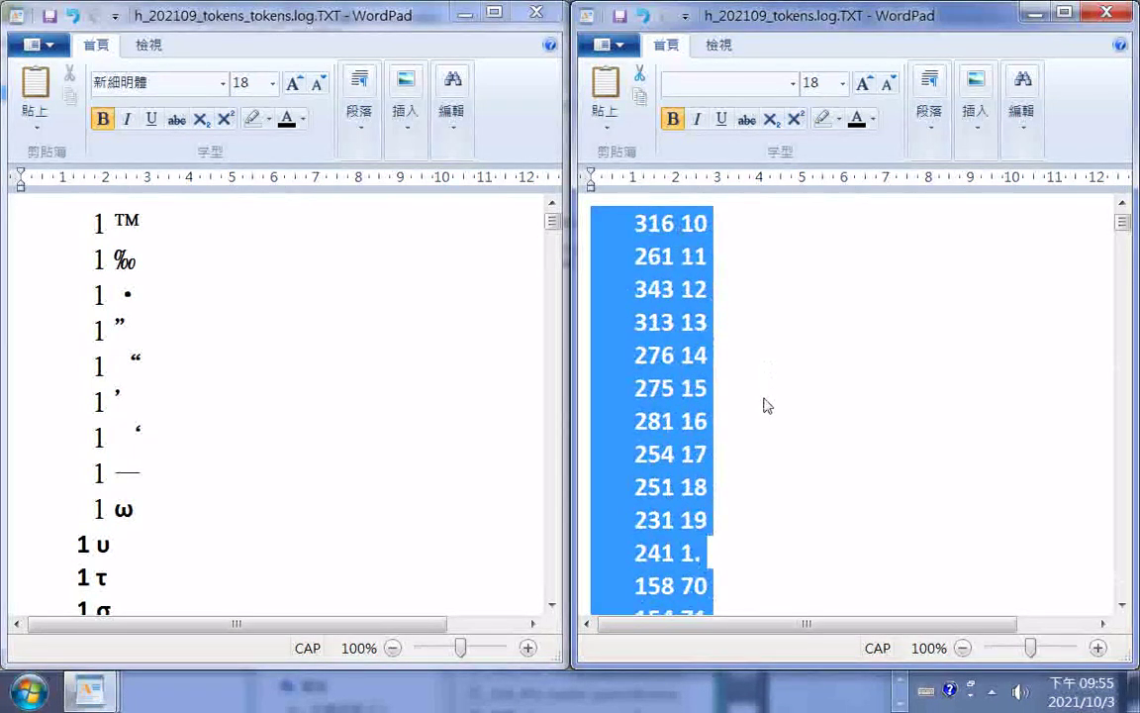
pyautogui.scroll(10, 768, 406)
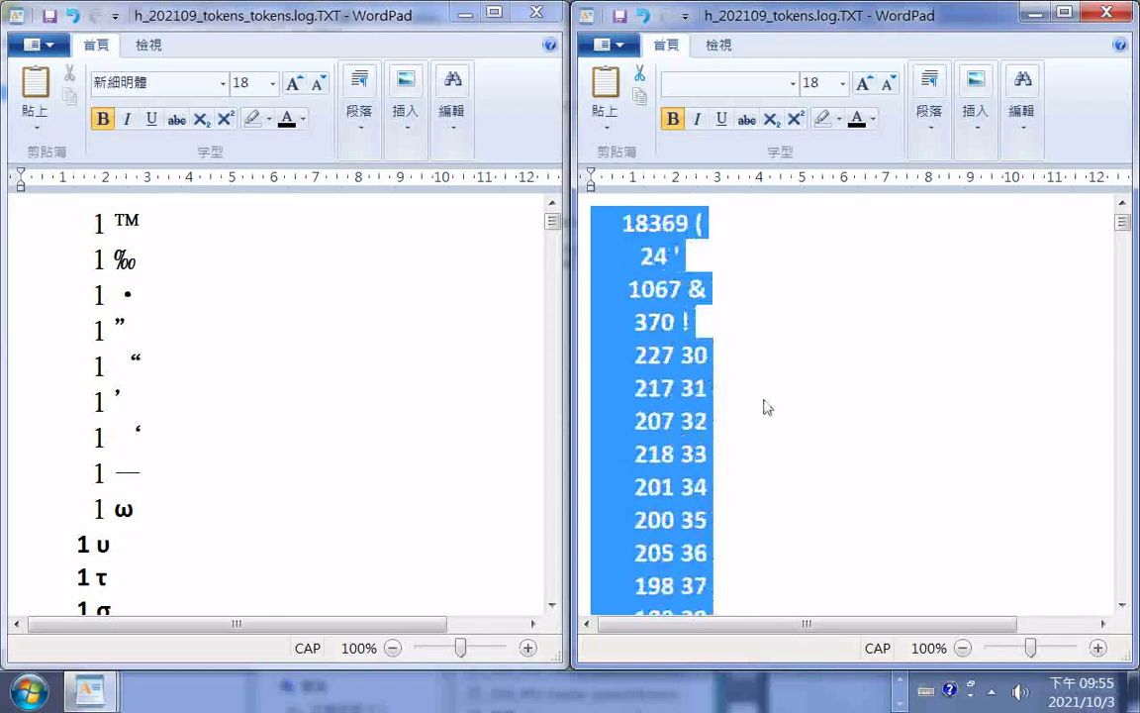
pyautogui.scroll(1, 768, 406)
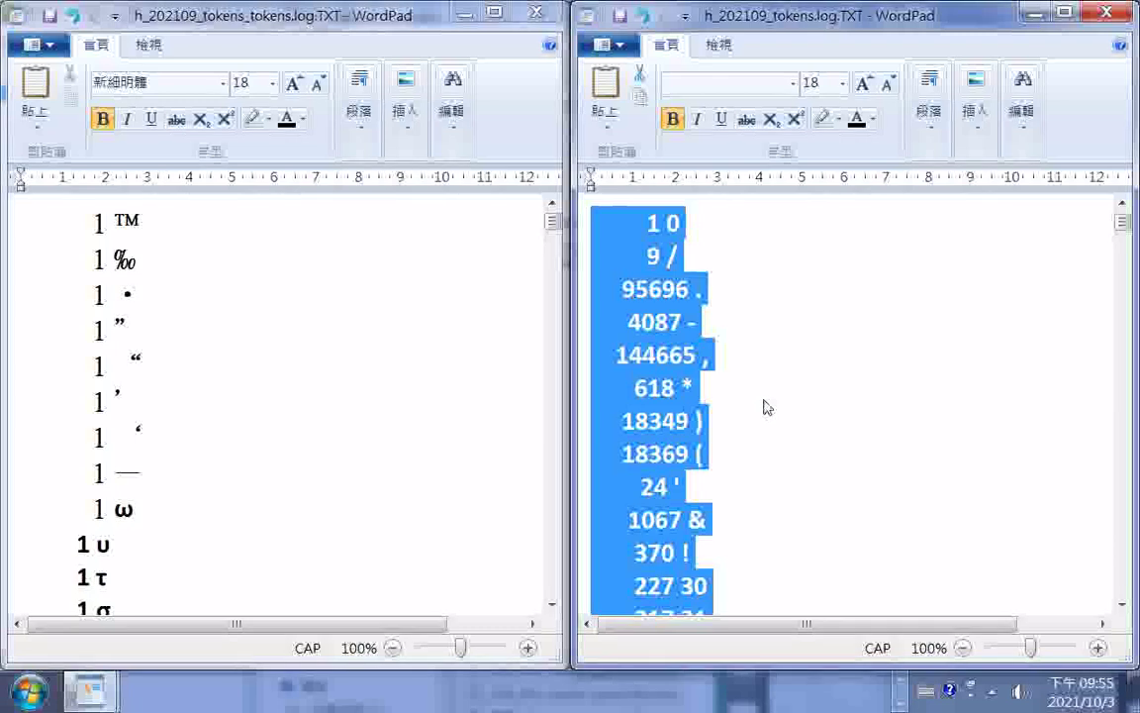
pyautogui.scroll(-4, 768, 406)
pyautogui.scroll(-6, 768, 406)
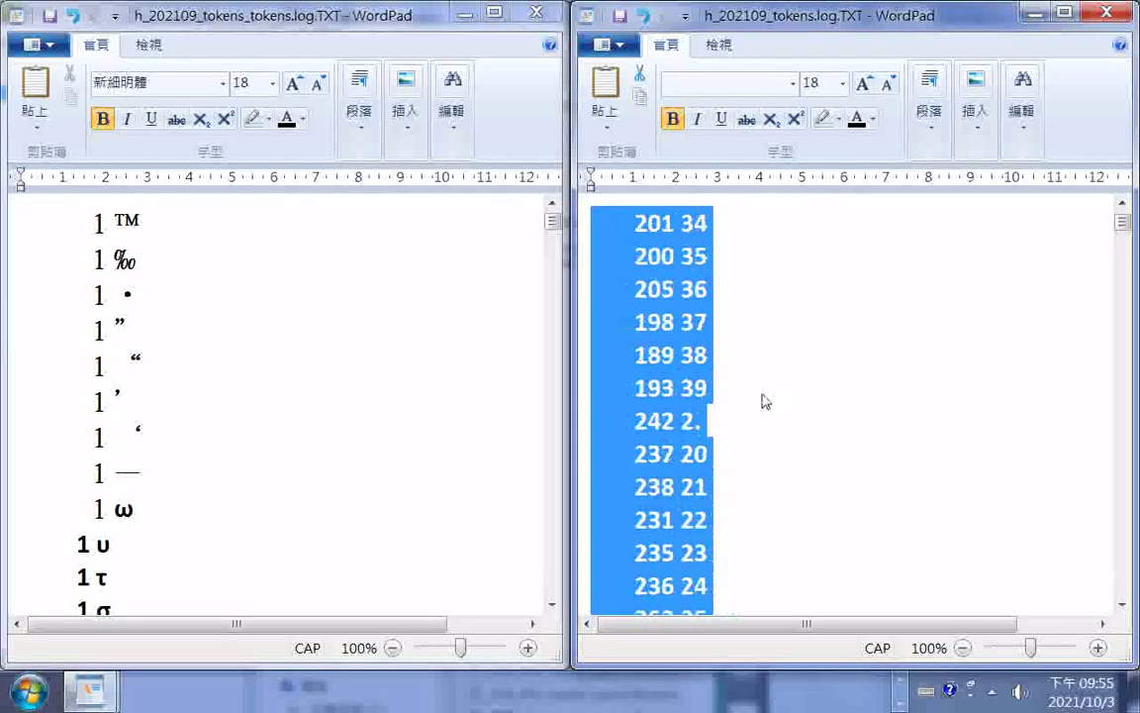
pyautogui.scroll(-10, 764, 396)
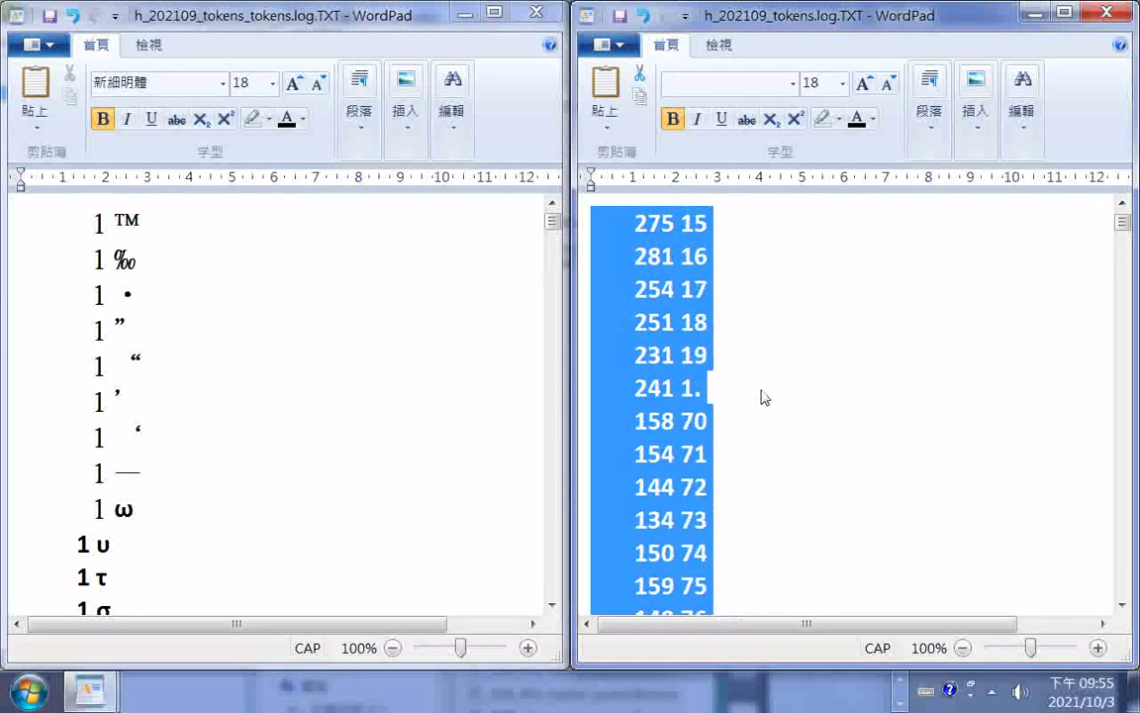
pyautogui.scroll(-1, 764, 397)
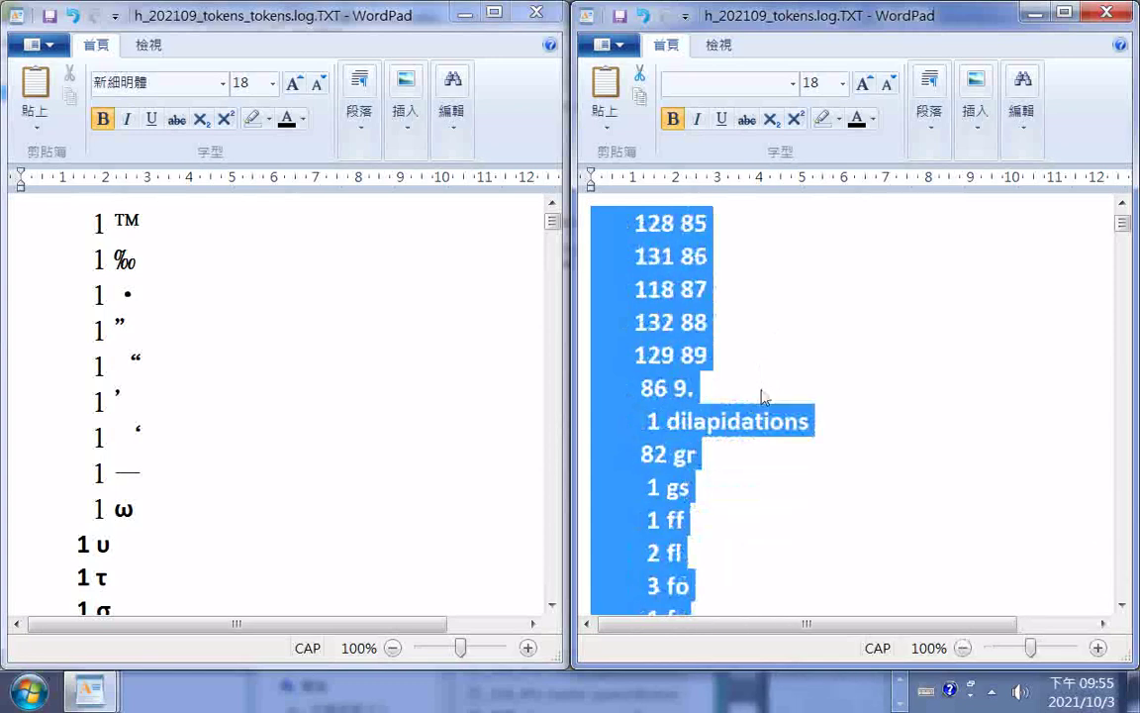
# Step: Examine the two-letter tokens and the longer words following them in h_202109_tokens.log.TXT, along with their occurrence counts
pyautogui.scroll(-3, 764, 397)
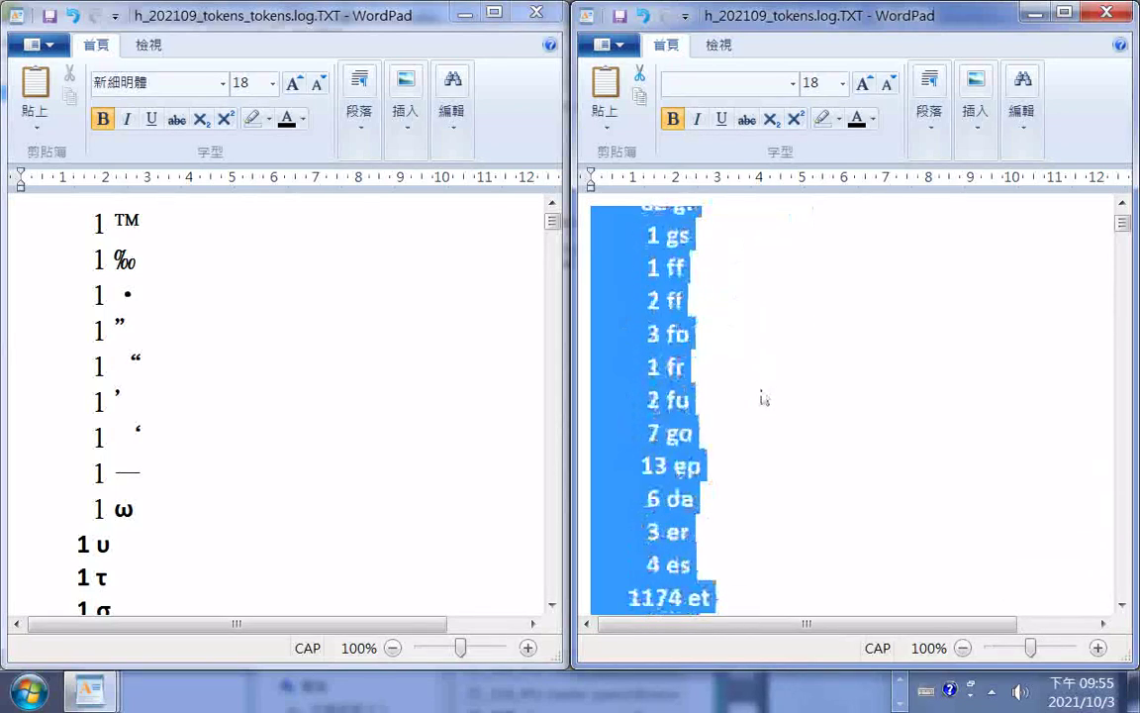
pyautogui.scroll(-3, 764, 397)
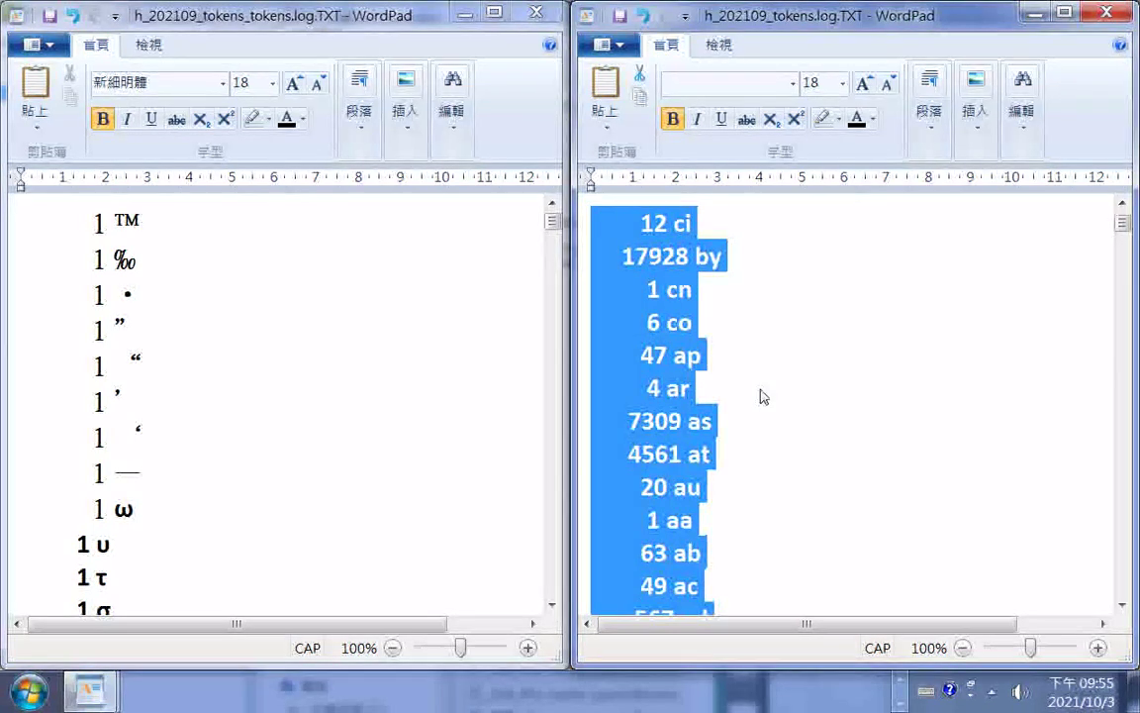
pyautogui.scroll(-2, 762, 395)
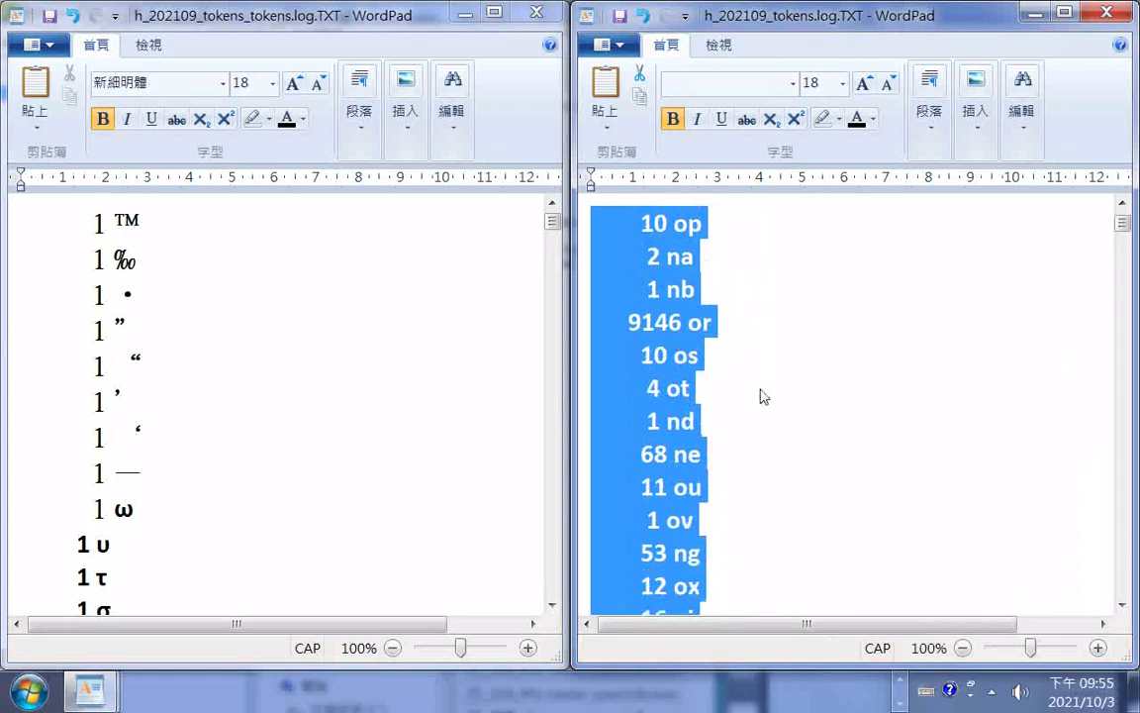
pyautogui.scroll(-3, 762, 396)
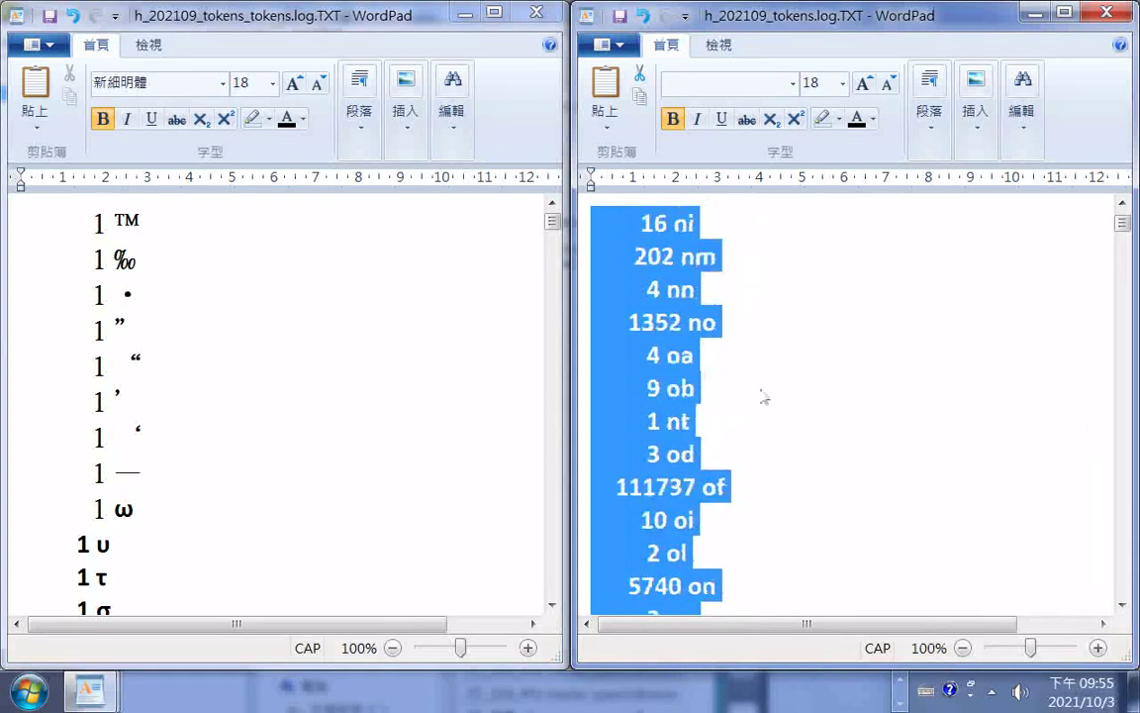
pyautogui.scroll(-3, 762, 395)
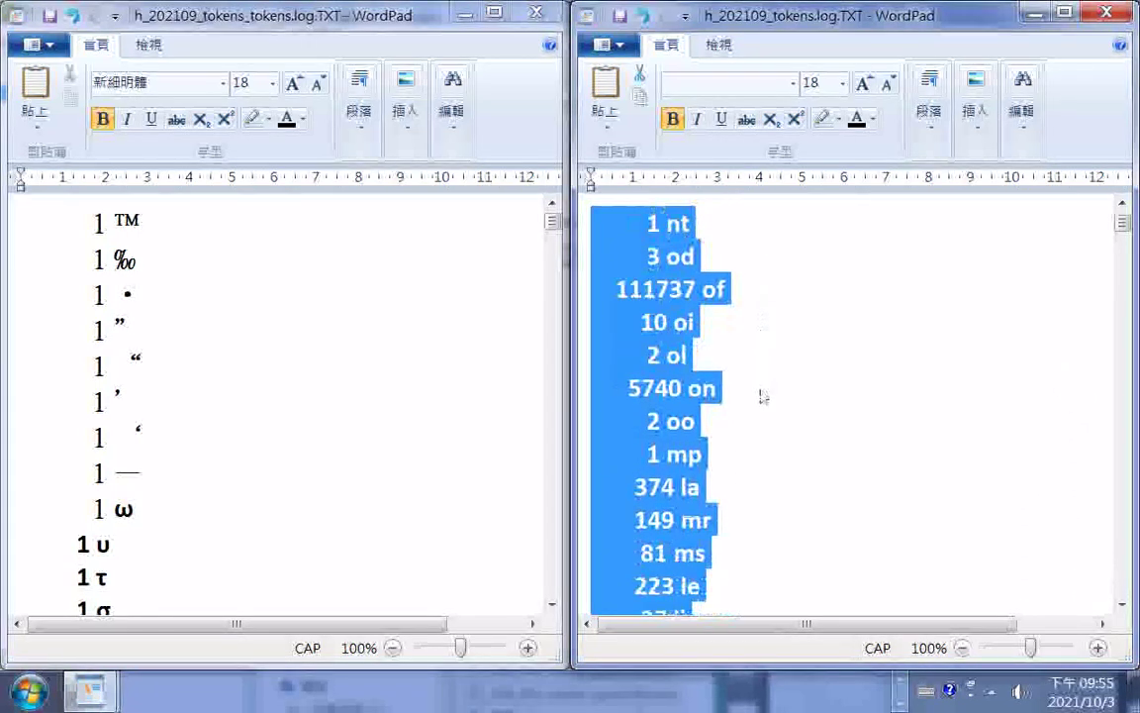
pyautogui.scroll(-3, 762, 396)
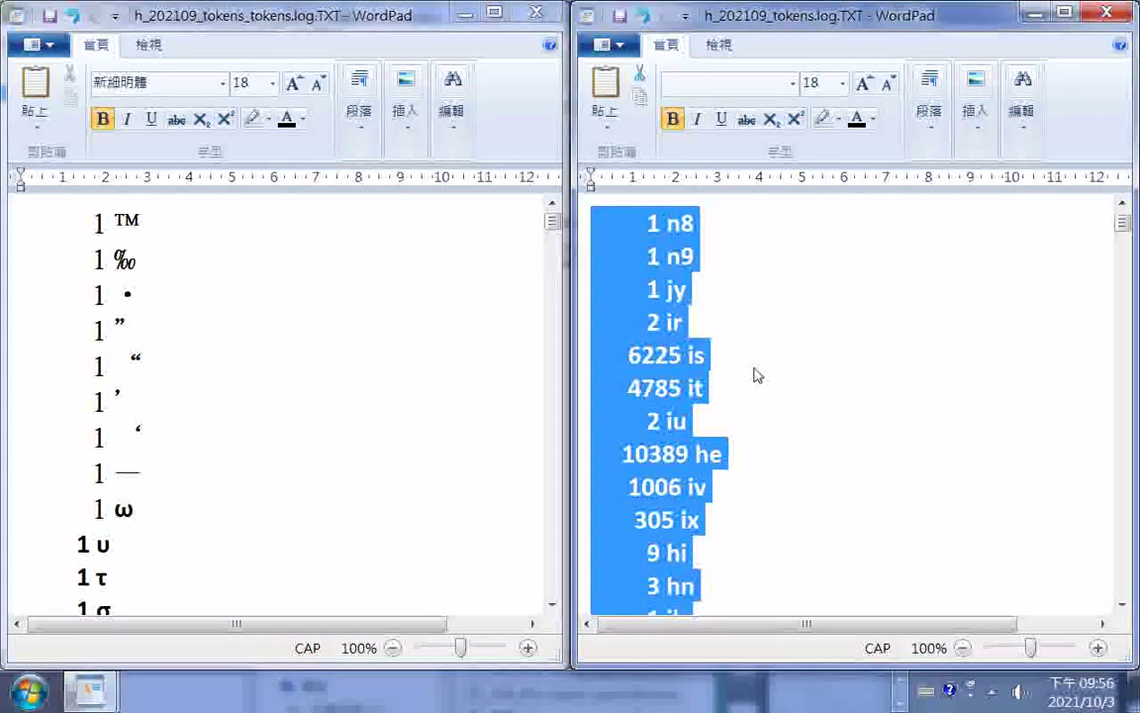
pyautogui.scroll(-1, 754, 372)
pyautogui.scroll(-2, 754, 372)
pyautogui.scroll(-2, 754, 372)
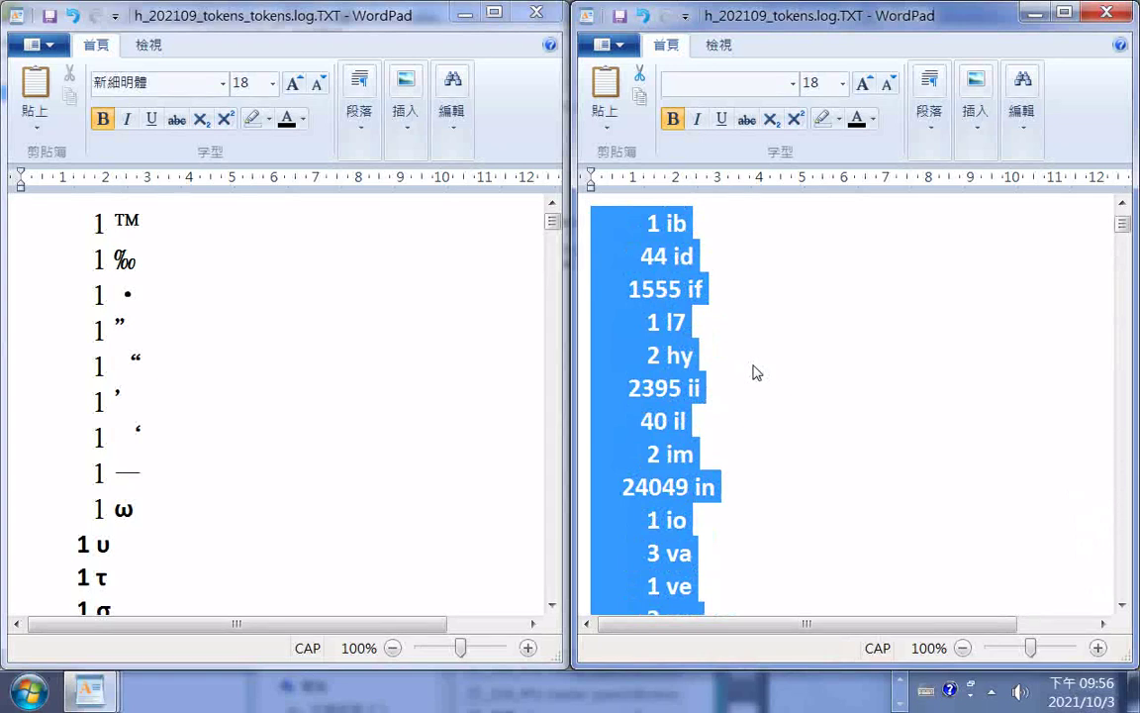
pyautogui.scroll(-3, 754, 372)
pyautogui.scroll(-4, 754, 372)
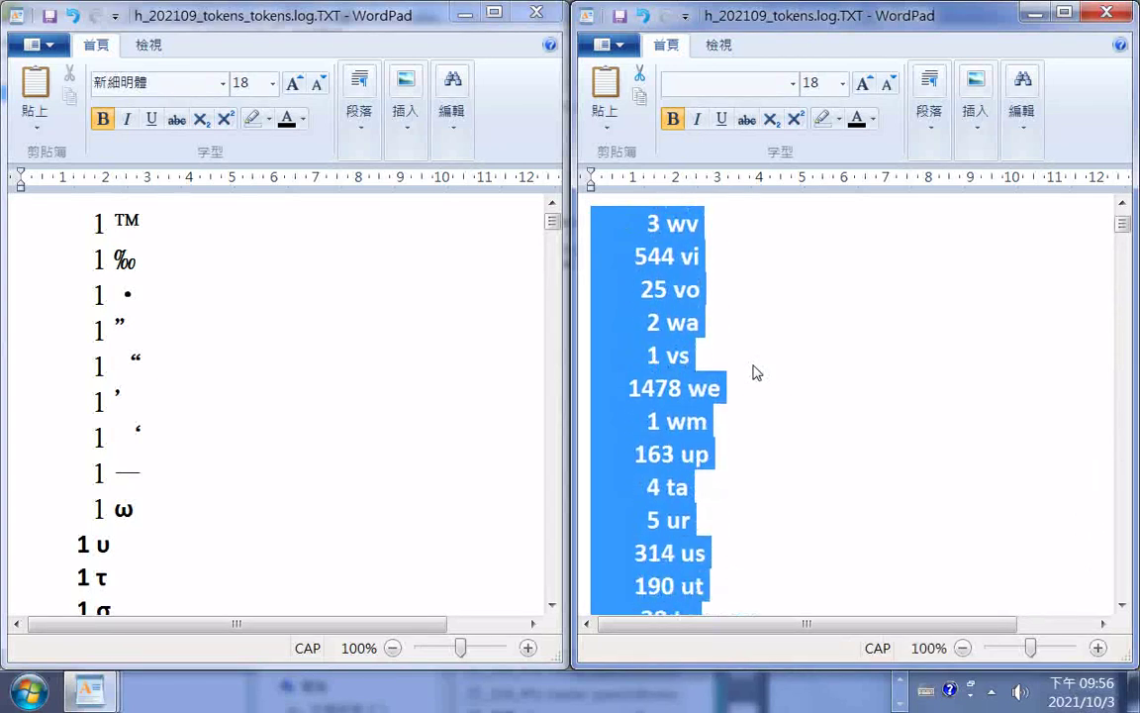
pyautogui.scroll(-5, 754, 372)
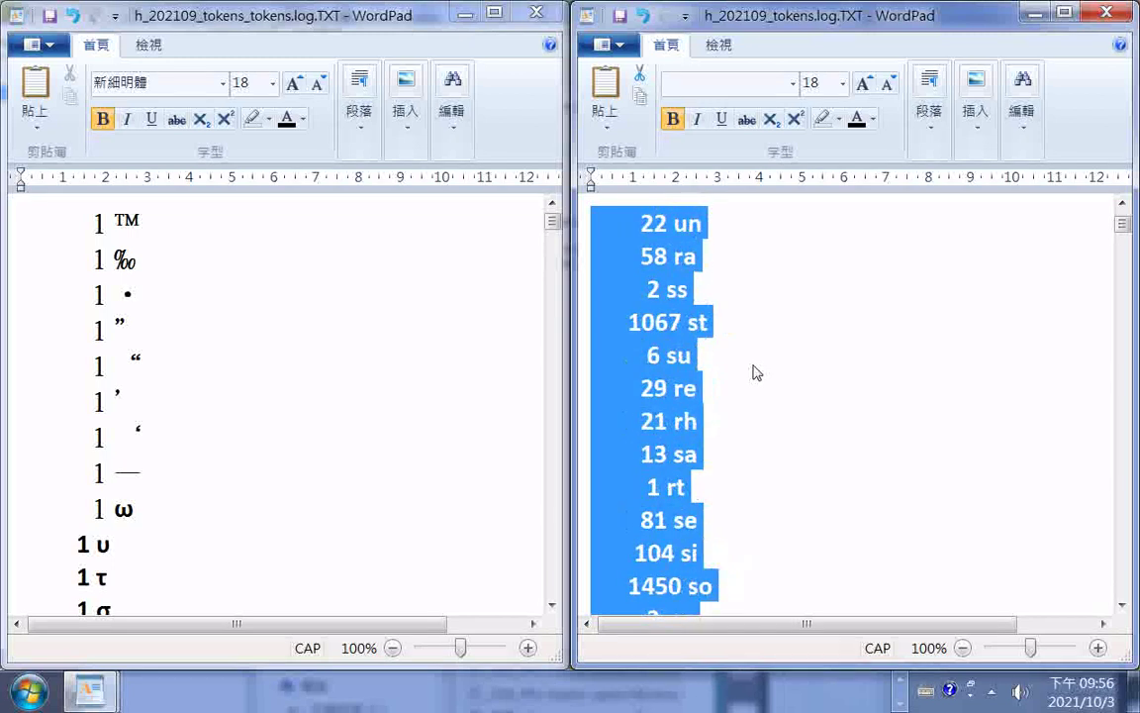
pyautogui.scroll(-7, 754, 373)
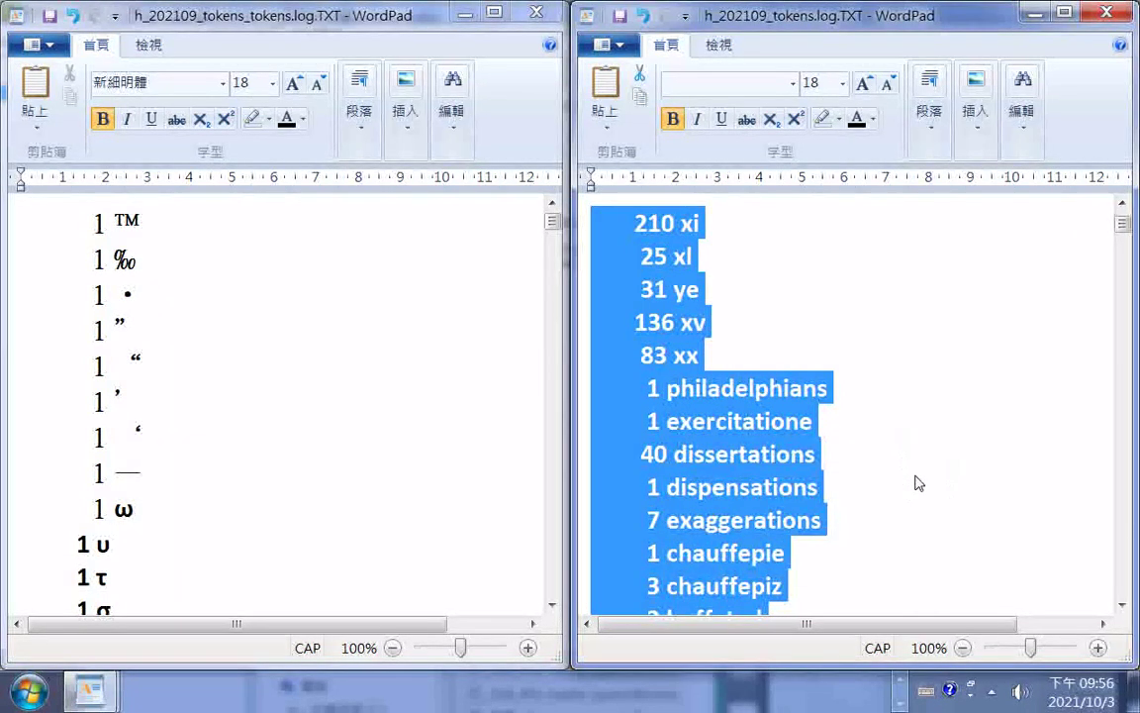
pyautogui.scroll(-1, 918, 505)
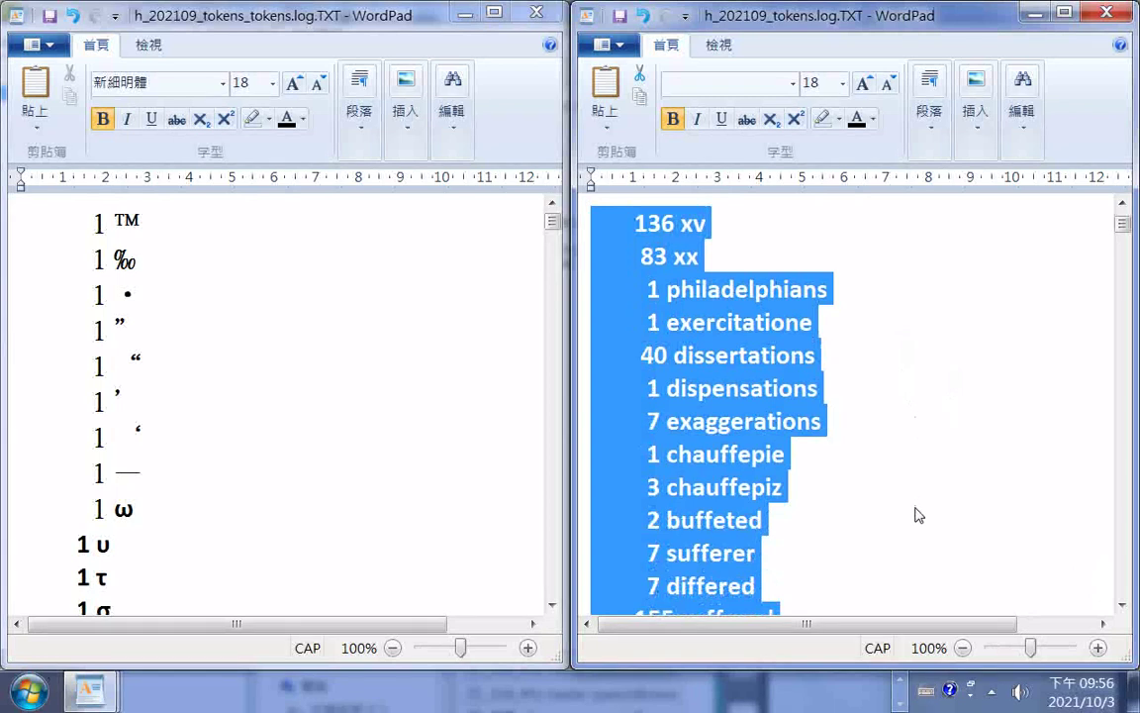
pyautogui.scroll(-1, 919, 517)
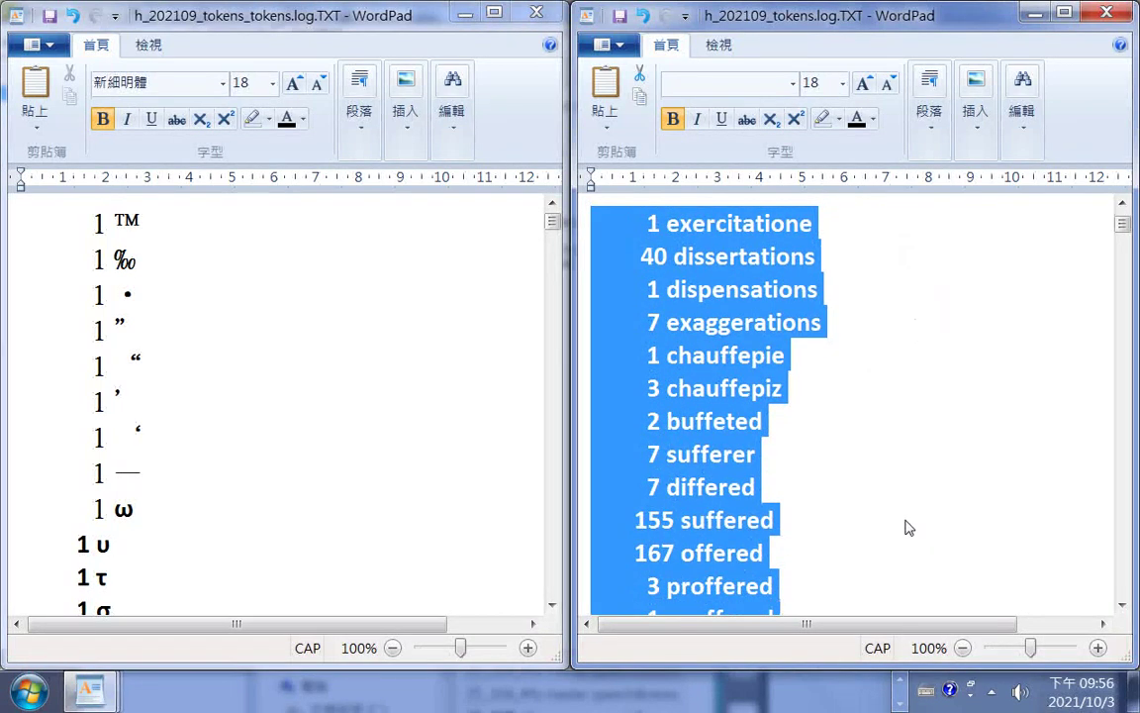
pyautogui.scroll(-1, 900, 532)
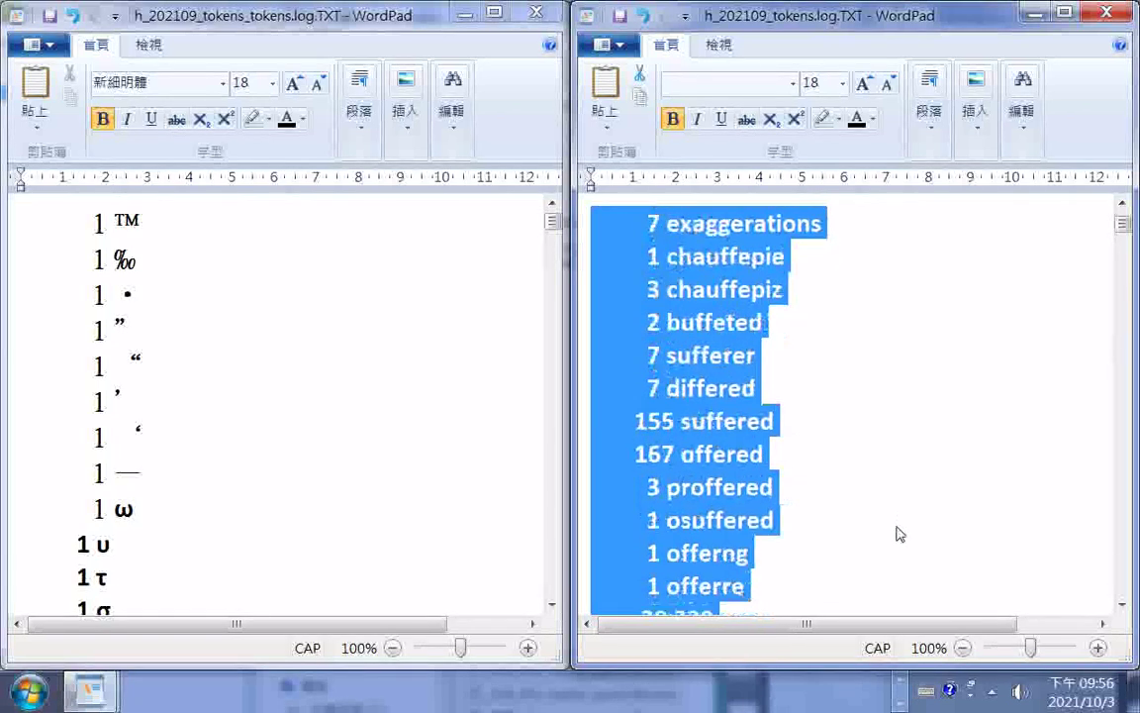
# Step: Examine the counts of words such as suffered and offered and of the following three-digit numbers in the 300s, 200s and 100s in h_202109_tokens.log.TXT
pyautogui.scroll(-1, 899, 534)
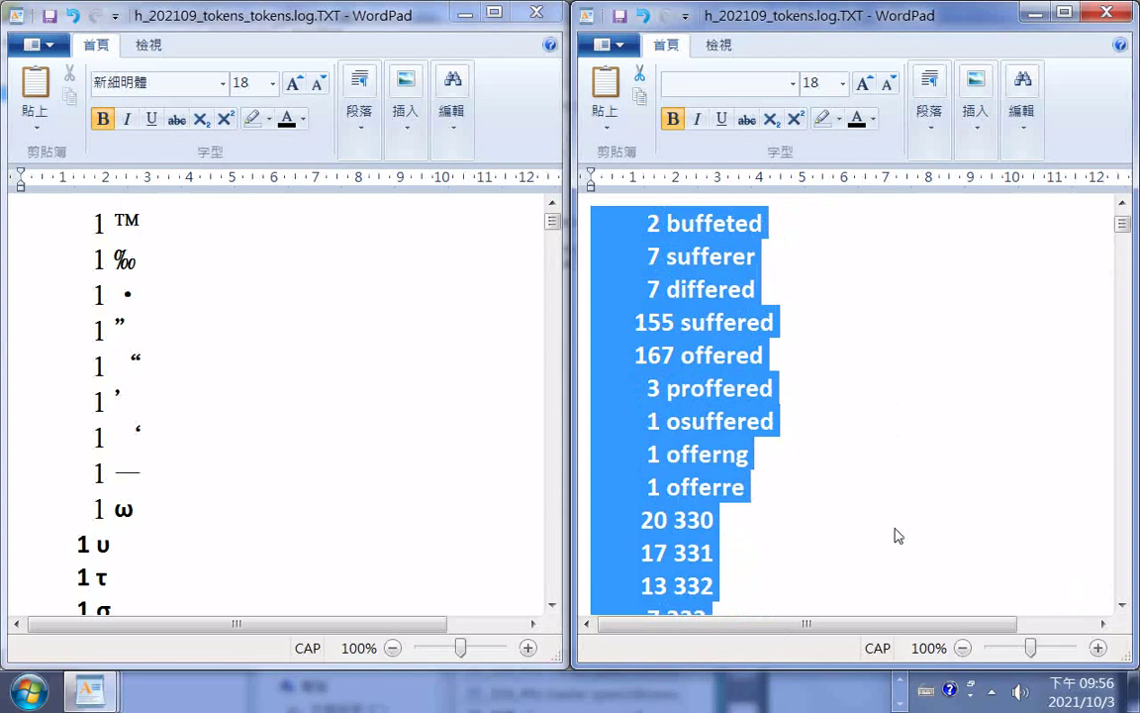
pyautogui.scroll(-1, 896, 535)
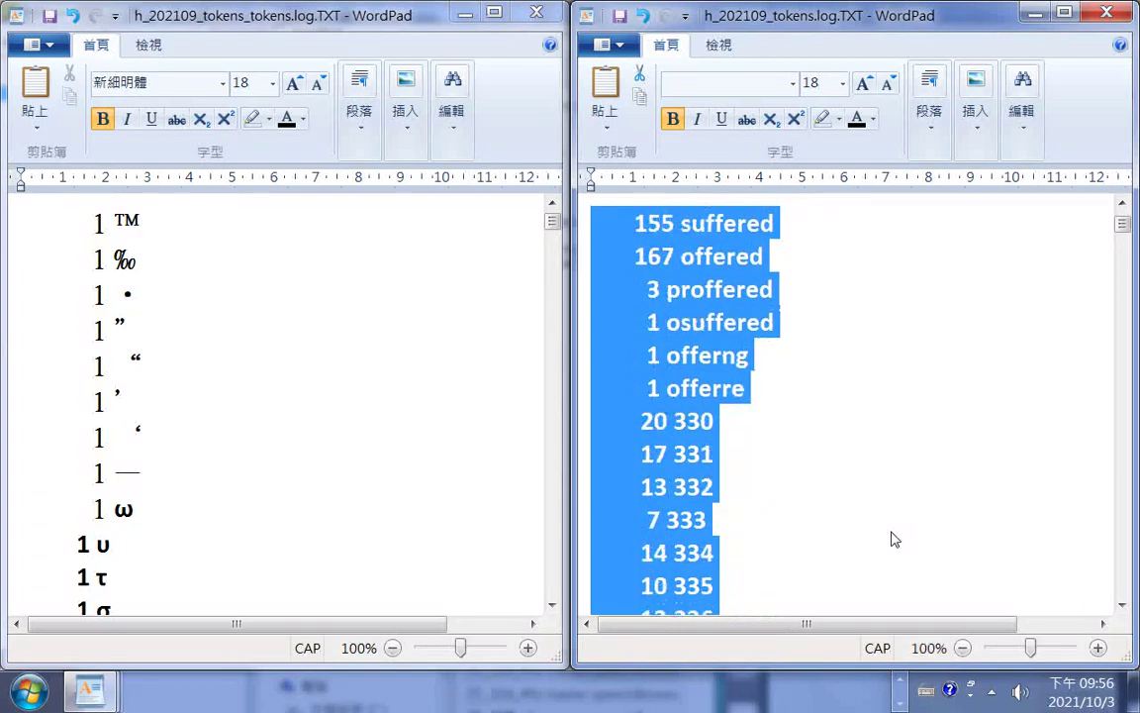
pyautogui.scroll(-8, 894, 537)
pyautogui.scroll(-3, 894, 538)
pyautogui.scroll(-5, 892, 537)
pyautogui.scroll(-10, 888, 535)
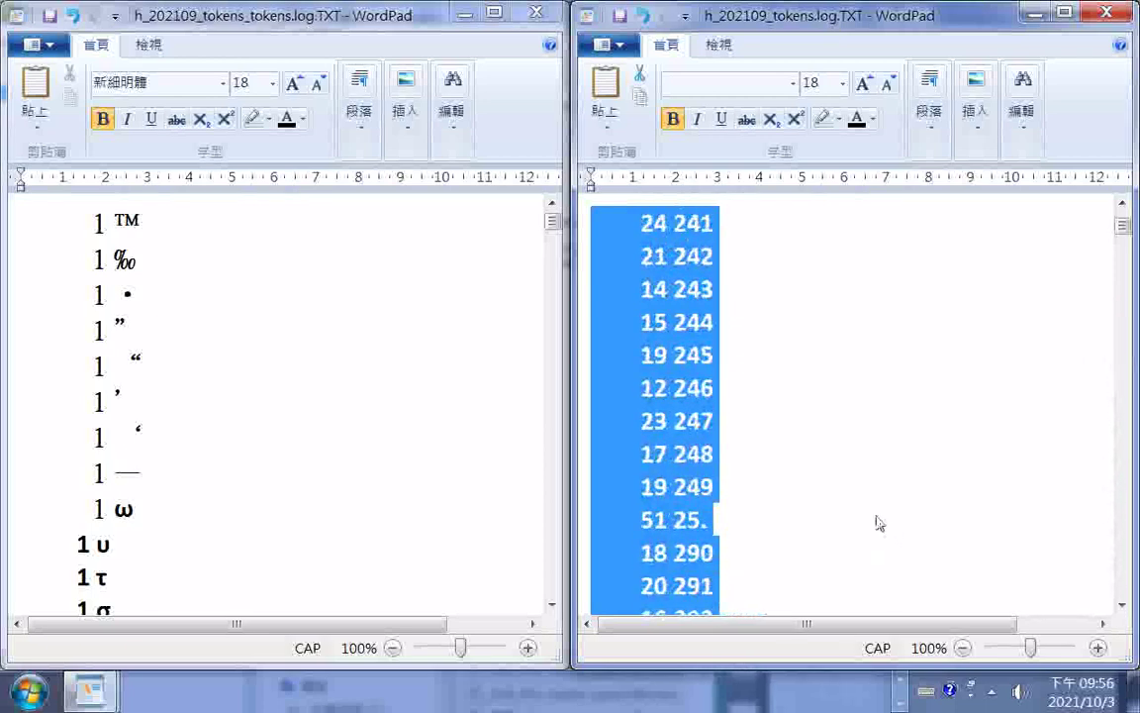
pyautogui.scroll(-10, 881, 515)
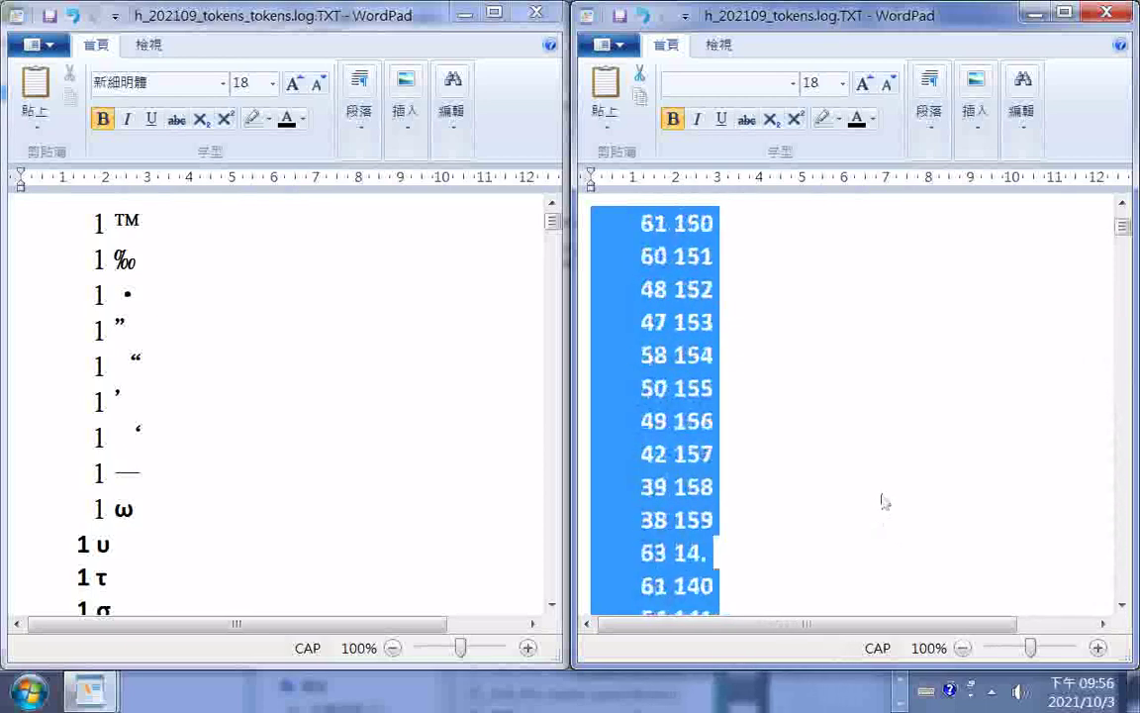
pyautogui.scroll(-5, 886, 500)
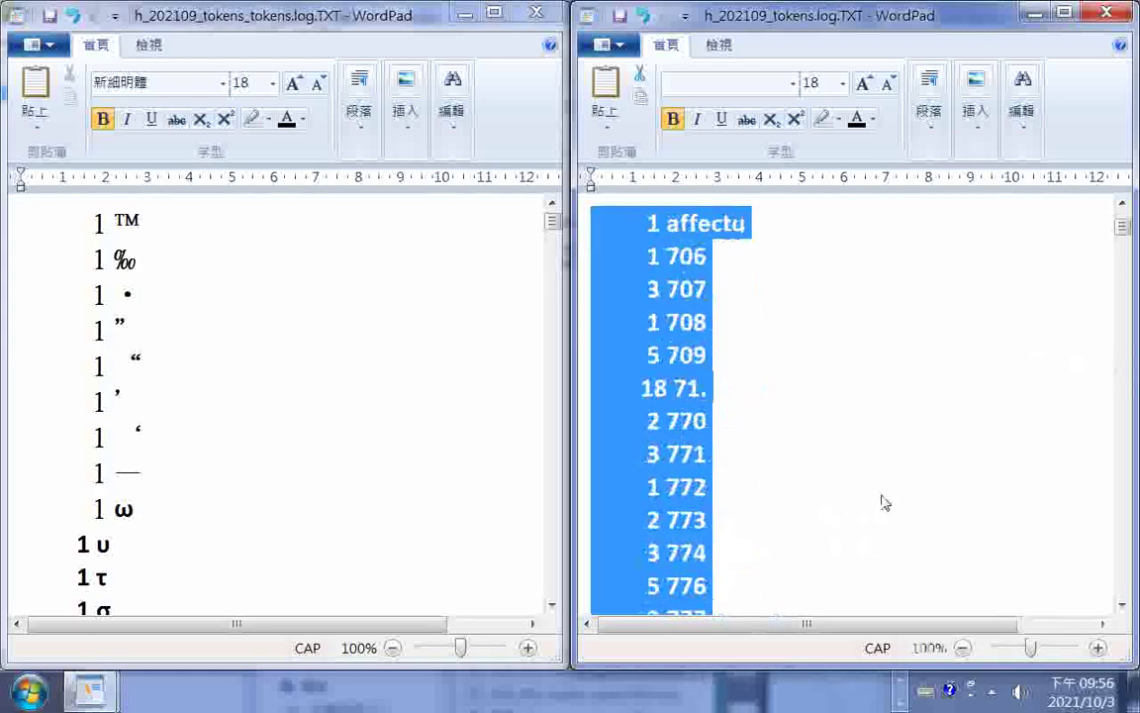
# Step: Examine the three-digit number tokens from the 400s through the 900s and the interspersed words in h_202109_tokens.log.TXT, along with their counts
pyautogui.scroll(-3, 887, 487)
pyautogui.scroll(-5, 887, 487)
pyautogui.scroll(-10, 887, 487)
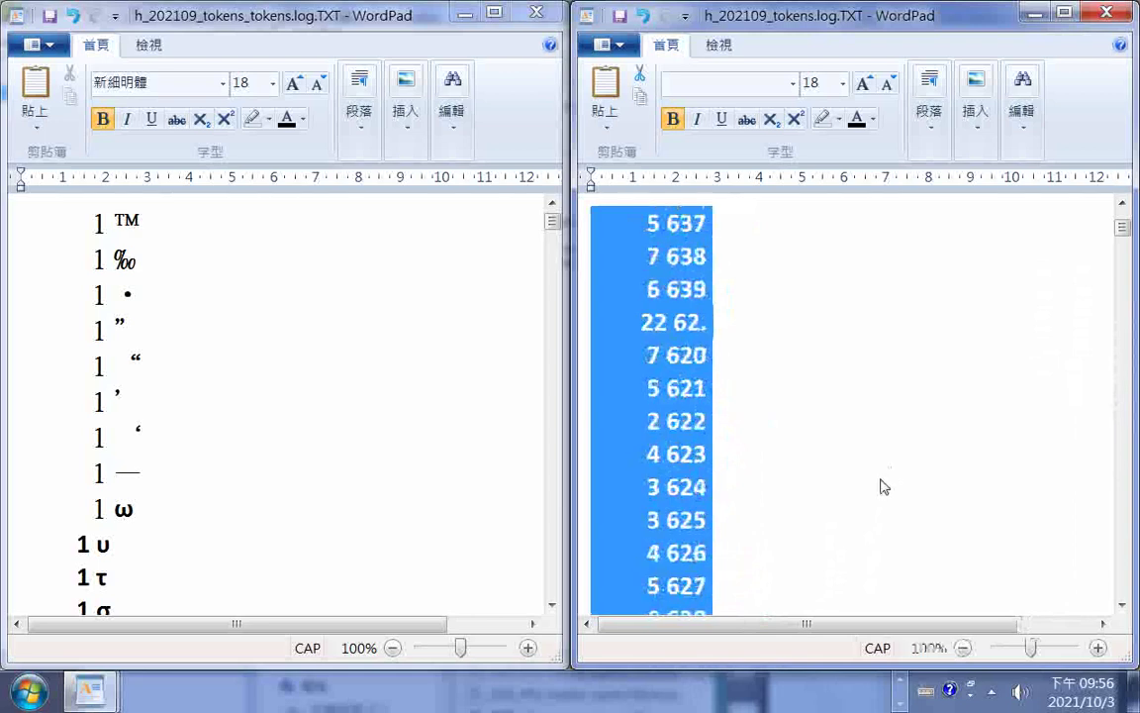
pyautogui.scroll(-10, 879, 492)
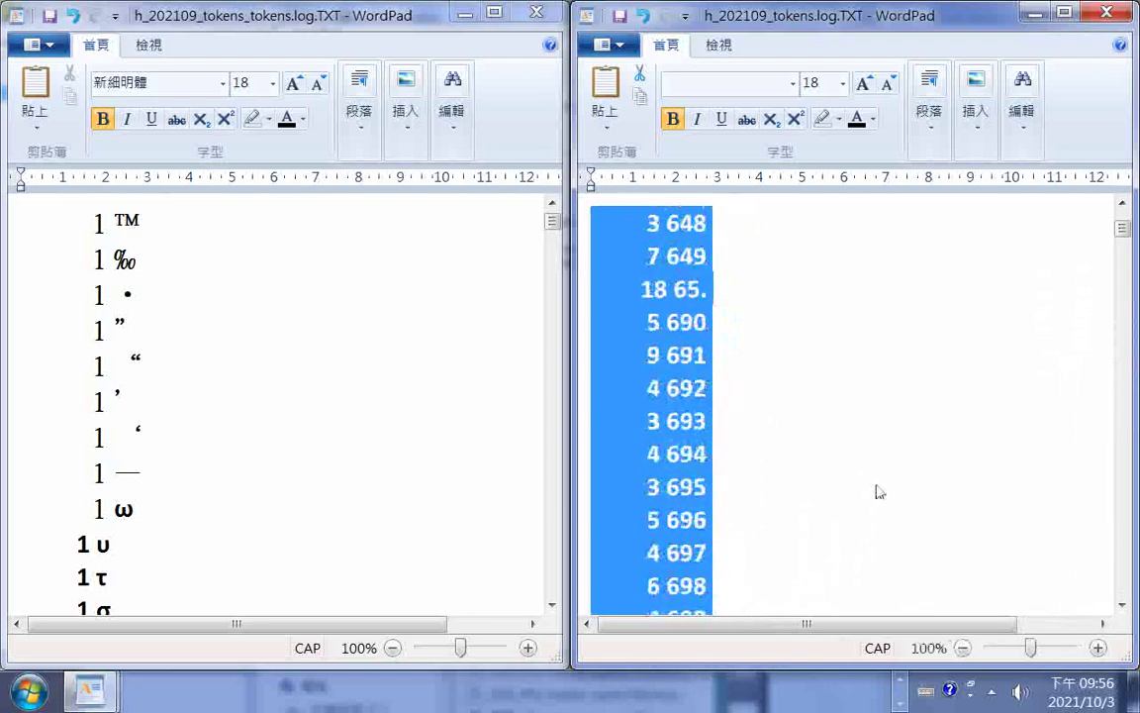
pyautogui.scroll(-10, 853, 495)
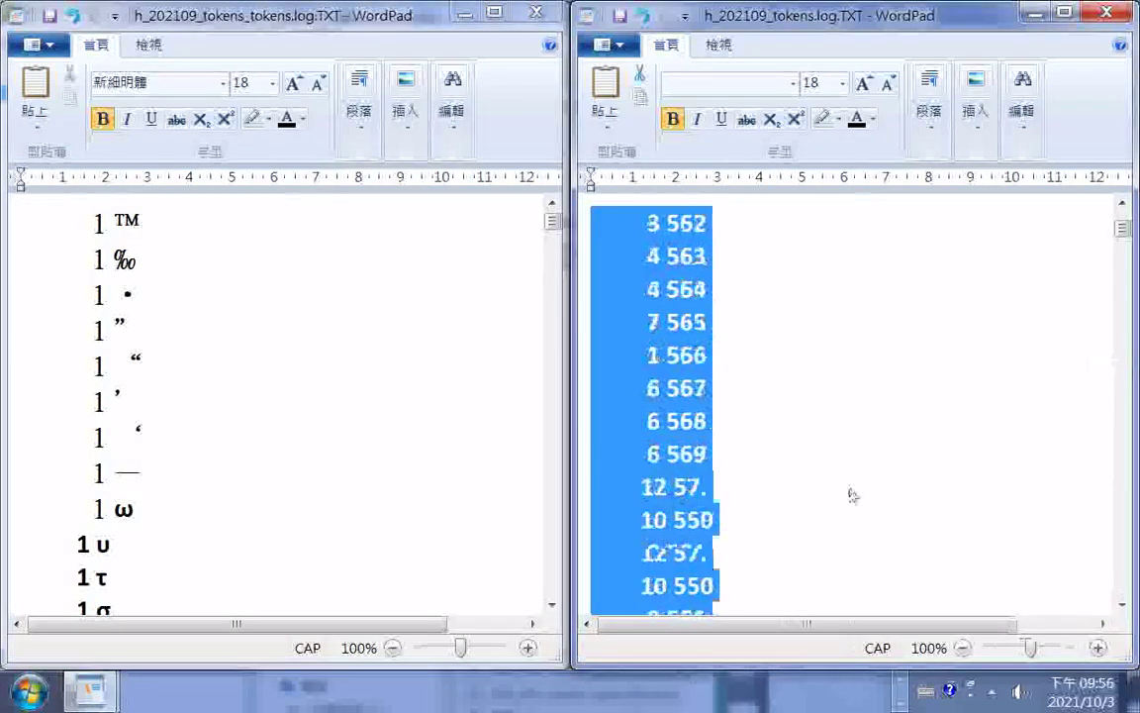
pyautogui.scroll(-10, 853, 495)
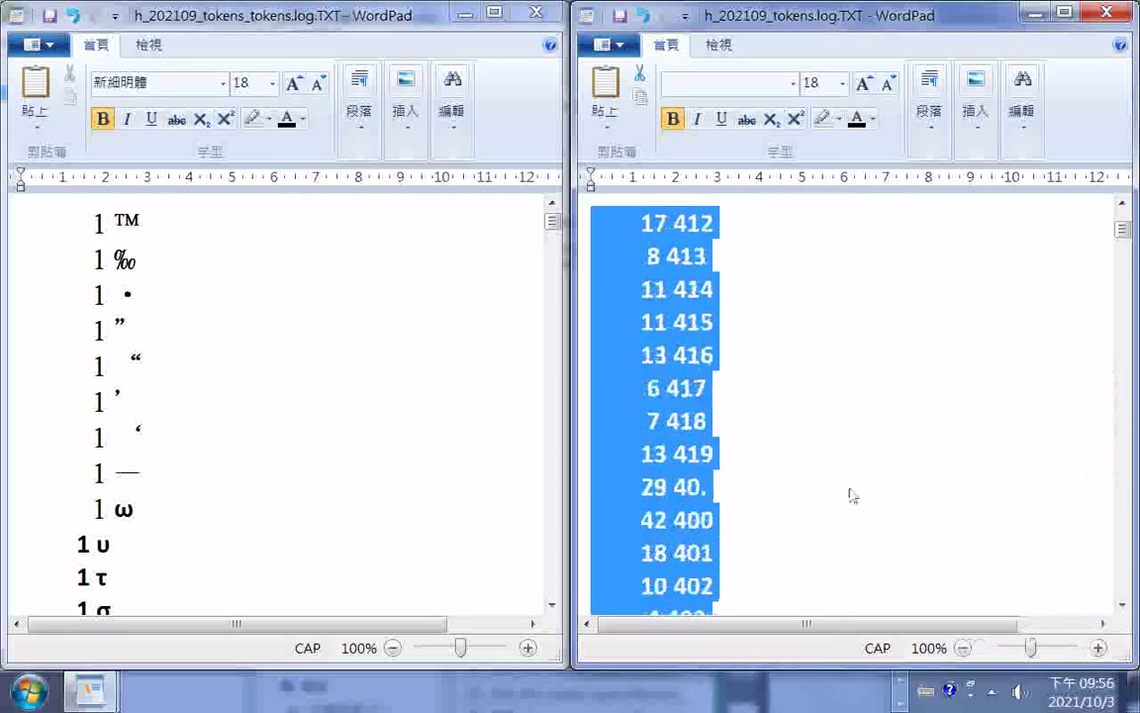
pyautogui.scroll(-5, 850, 493)
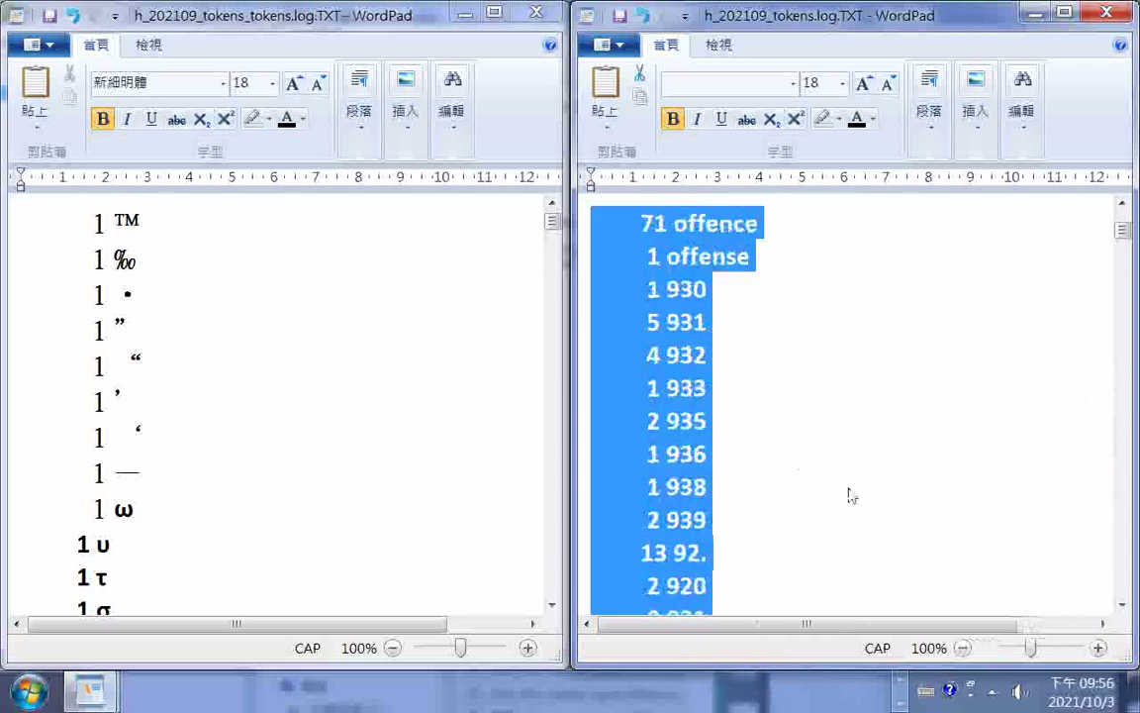
pyautogui.scroll(2, 842, 481)
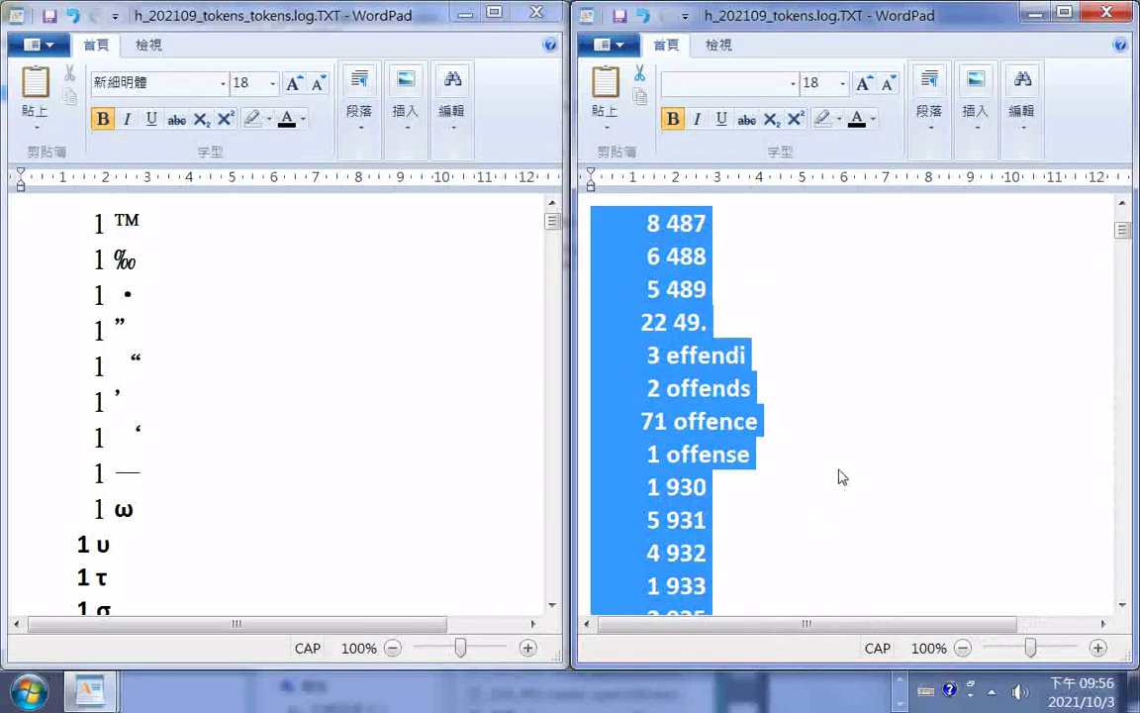
pyautogui.scroll(-1, 840, 478)
pyautogui.scroll(-15, 839, 477)
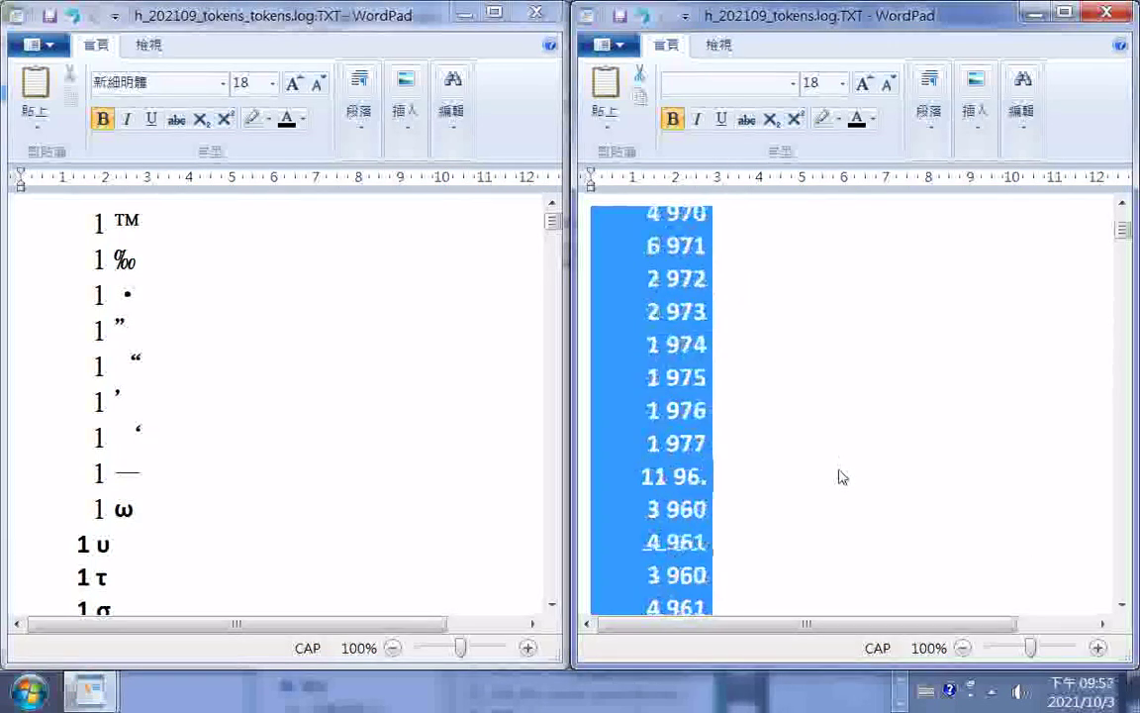
# Step: Review the word tokens and their counts in the middle and later parts of h_202109_tokens.log.TXT, including from, gaul, silently and settlement
pyautogui.moveTo(1125, 226); pyautogui.dragTo(1120, 257)
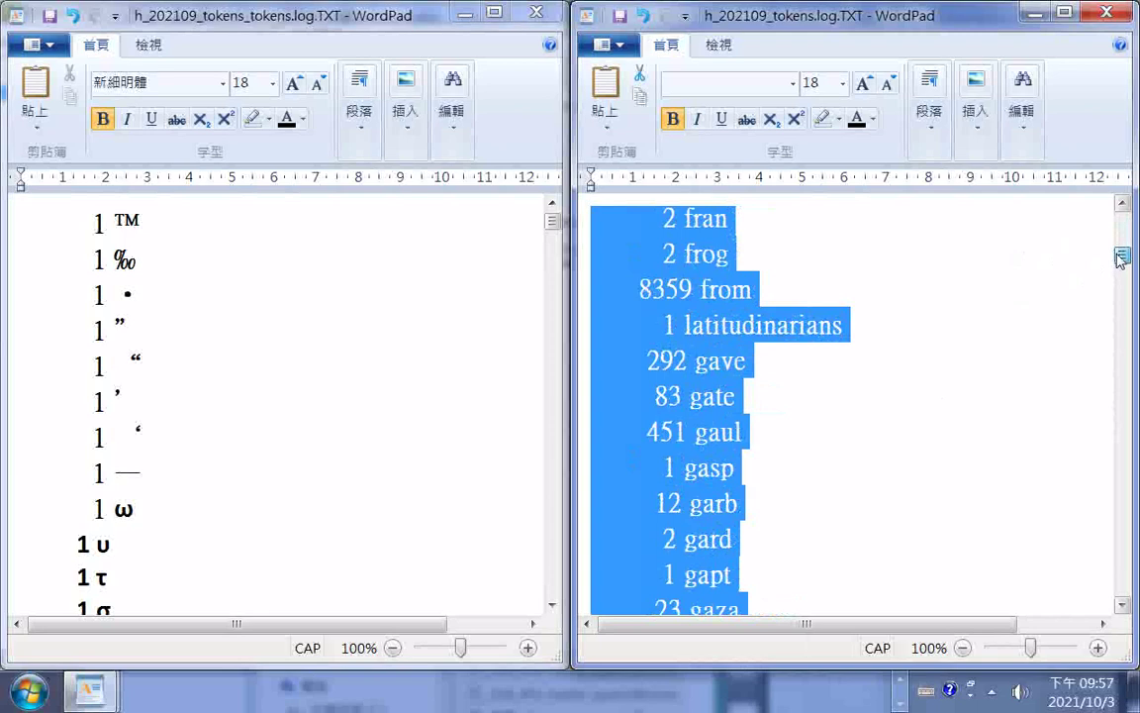
pyautogui.moveTo(1120, 258); pyautogui.dragTo(1120, 294)
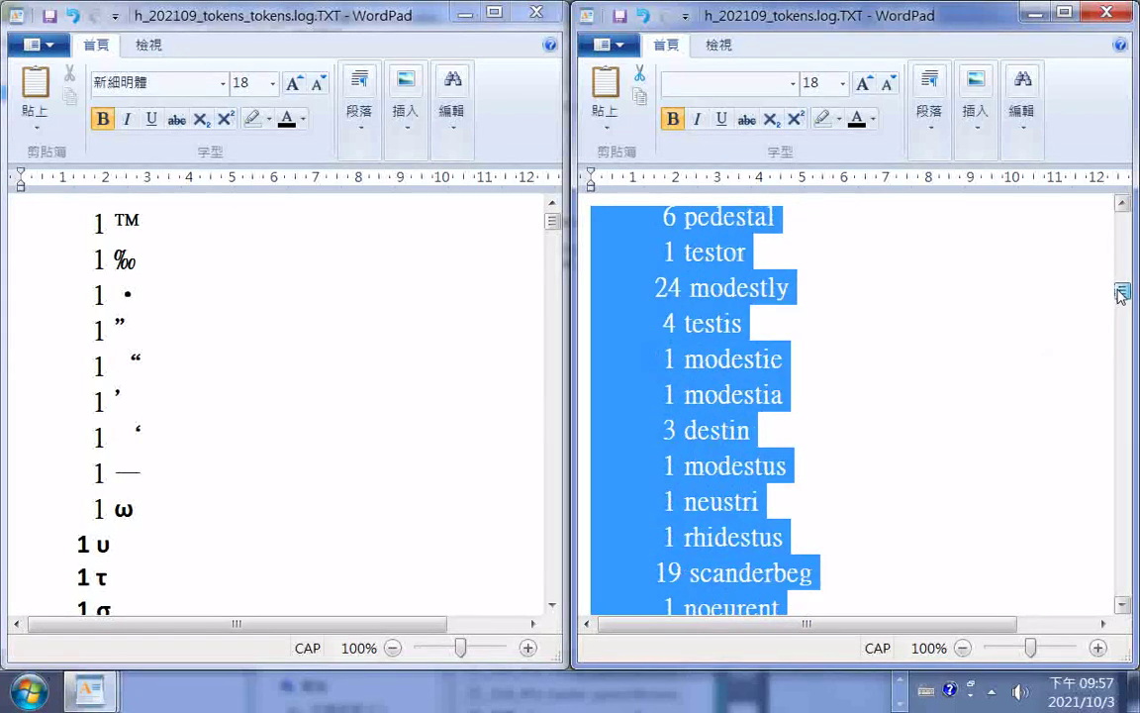
pyautogui.moveTo(1120, 294)
pyautogui.mouseDown()
pyautogui.moveTo(1122, 531)
pyautogui.moveTo(1134, 531)
pyautogui.mouseUp()
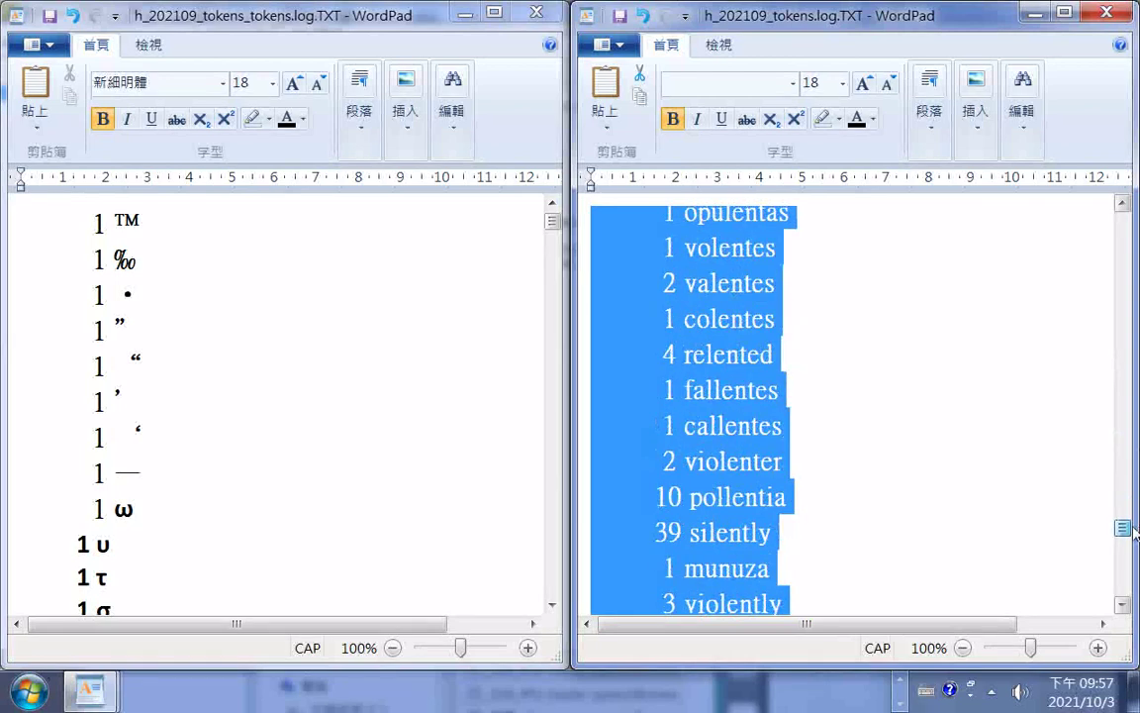
pyautogui.scroll(-1, 909, 523)
pyautogui.scroll(-1, 909, 522)
pyautogui.scroll(-3, 871, 493)
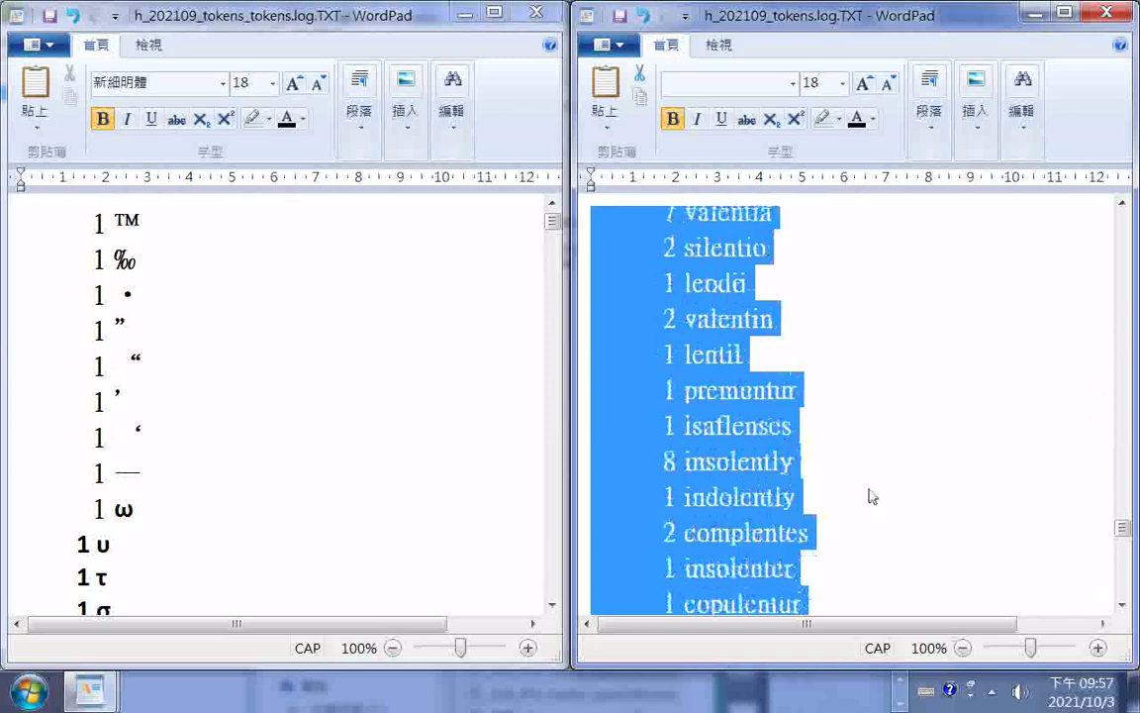
pyautogui.scroll(-3, 882, 514)
pyautogui.scroll(-7, 883, 513)
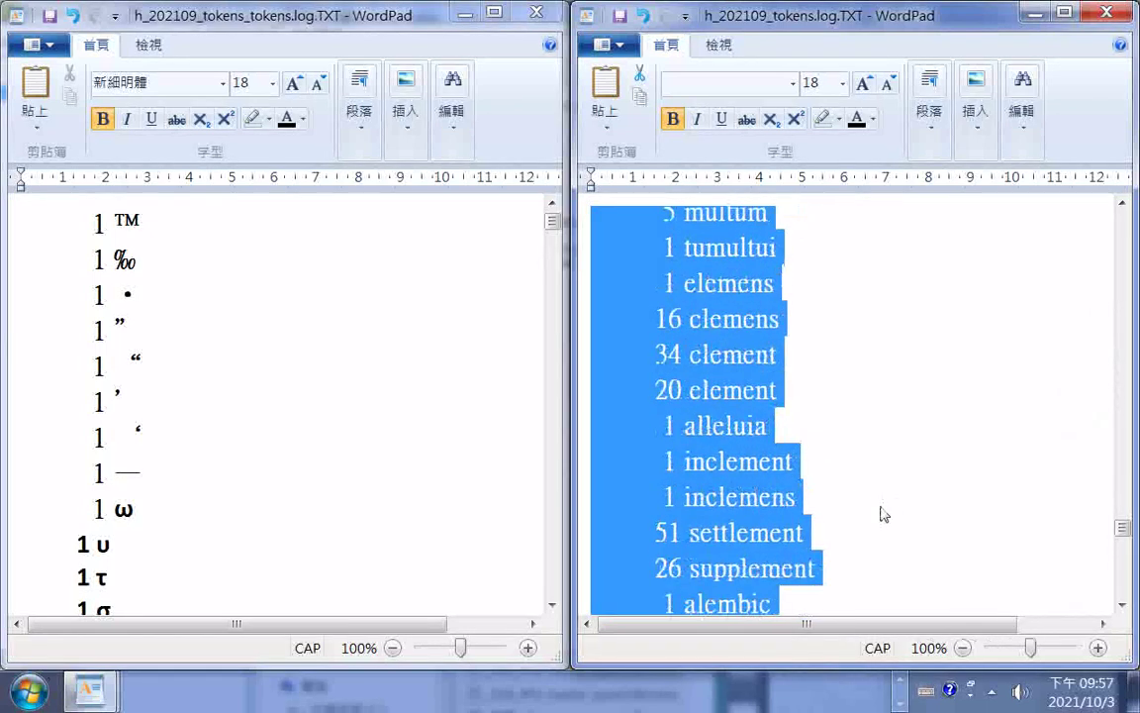
pyautogui.scroll(-3, 884, 514)
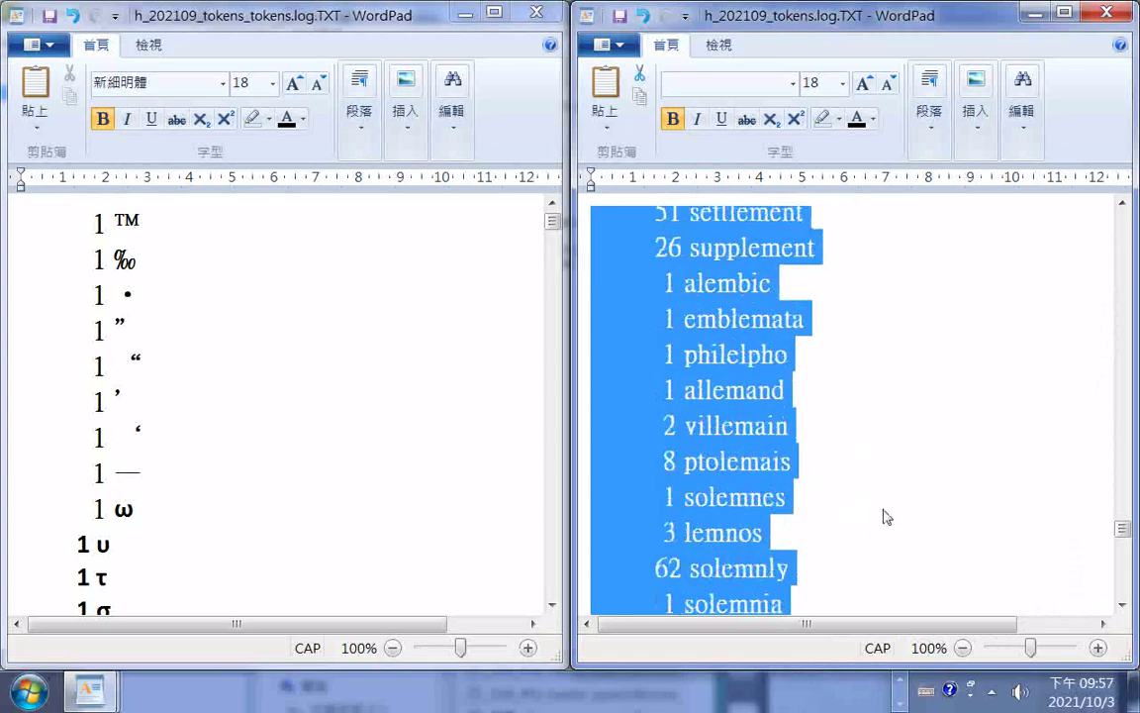
pyautogui.scroll(-1, 886, 515)
pyautogui.scroll(-3, 885, 515)
pyautogui.scroll(-10, 886, 516)
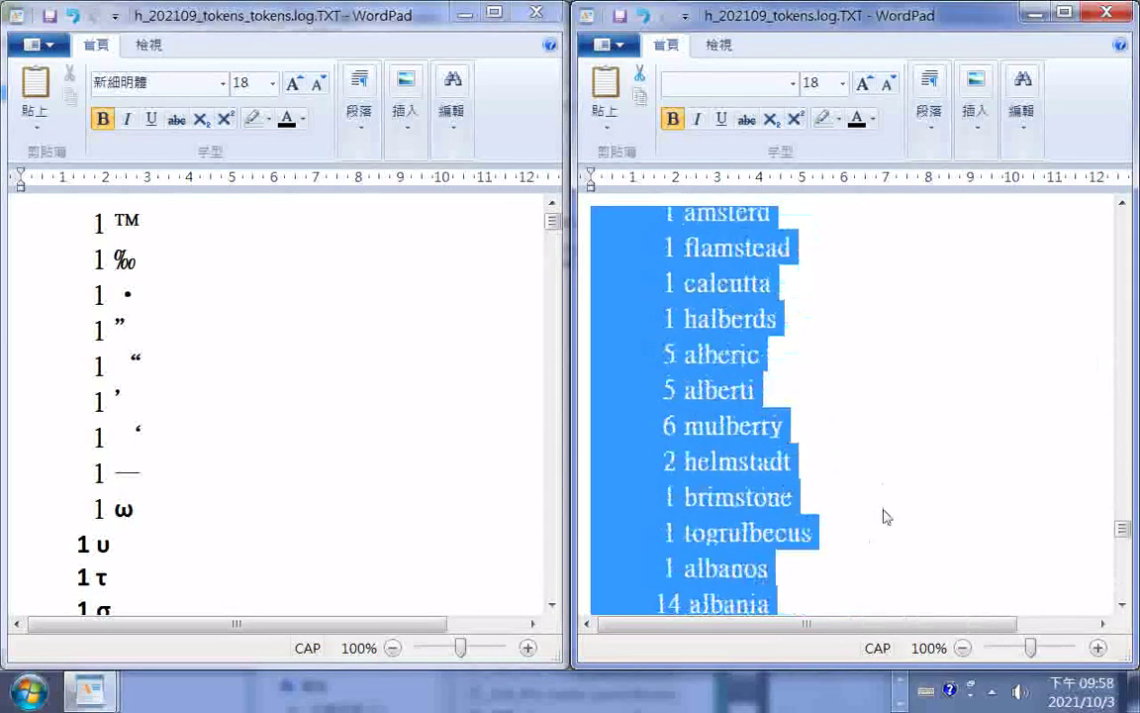
# Step: Examine the counts of the words from brimstone and albania through slavery, lawful and latest in h_202109_tokens.log.TXT
pyautogui.scroll(-1, 886, 515)
pyautogui.scroll(-3, 886, 516)
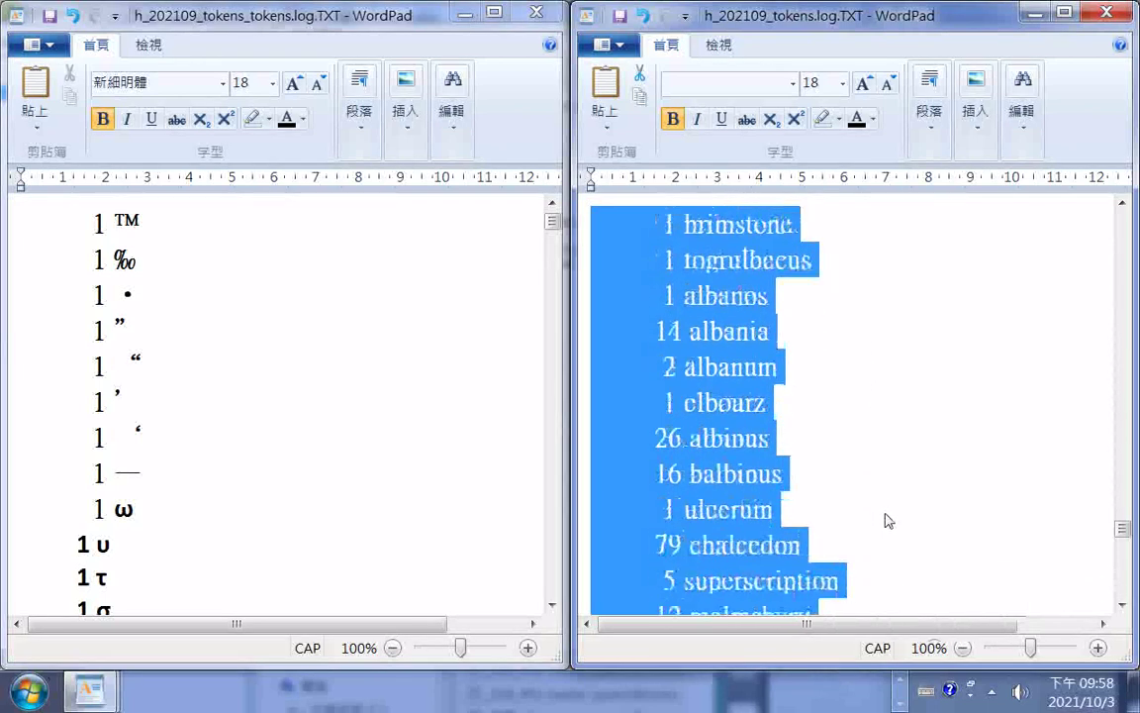
pyautogui.scroll(-3, 868, 503)
pyautogui.scroll(-1, 867, 502)
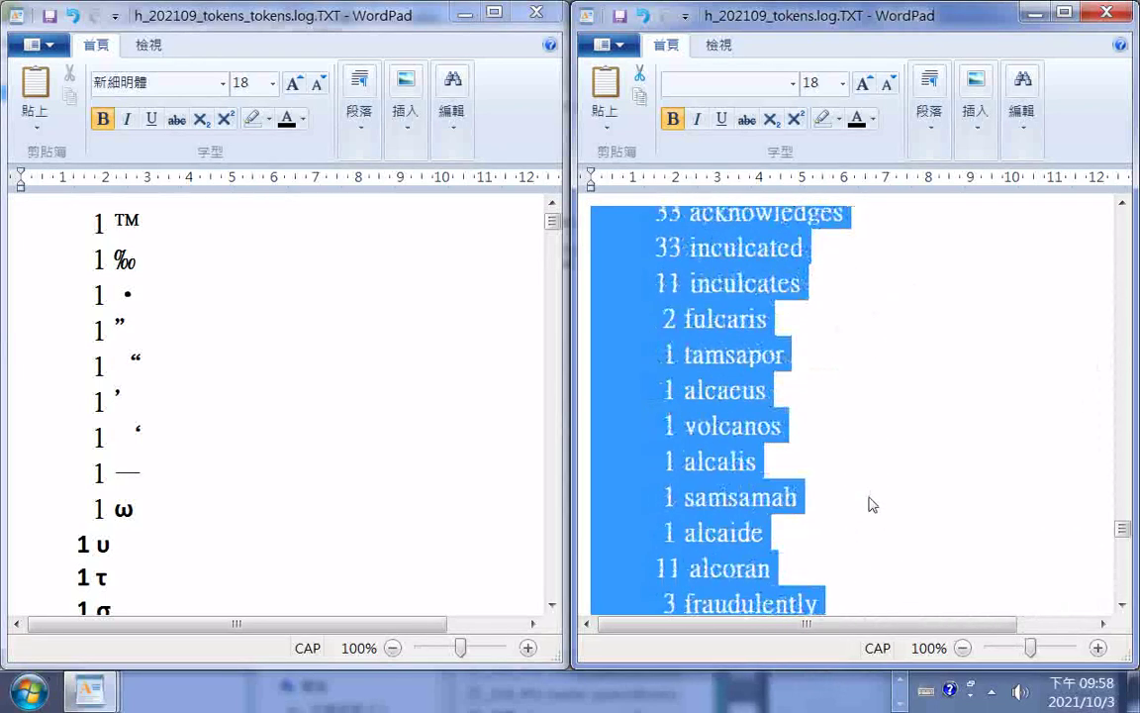
pyautogui.scroll(-3, 868, 503)
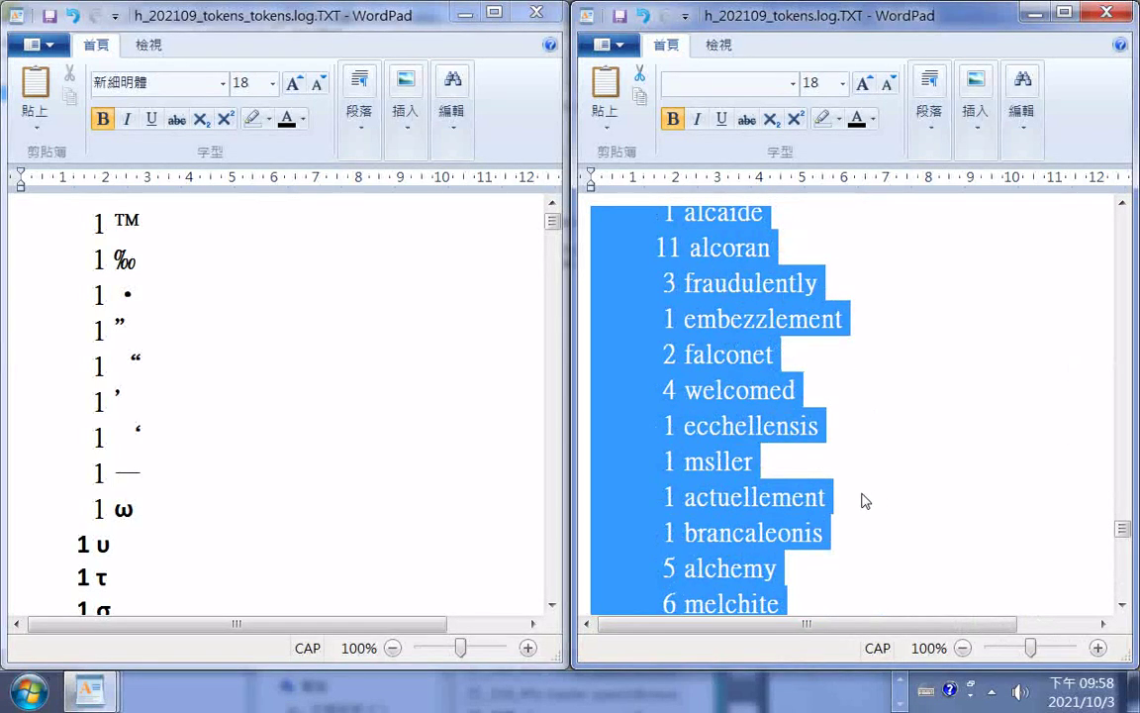
pyautogui.scroll(-2, 864, 502)
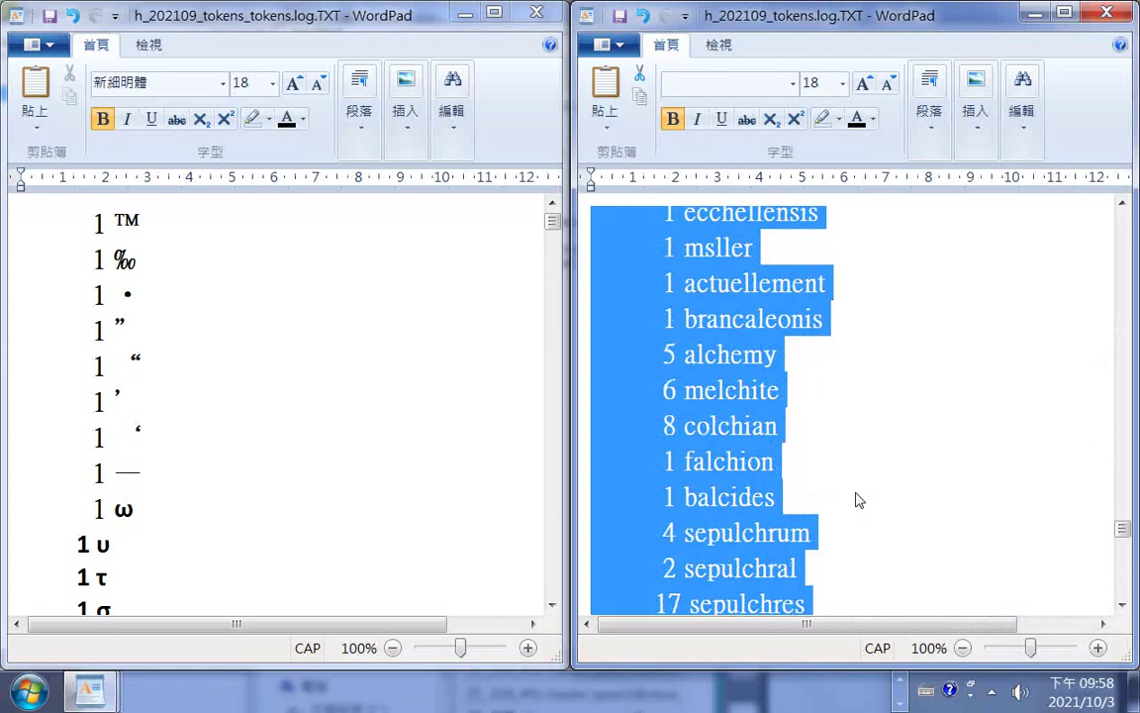
pyautogui.scroll(-2, 859, 501)
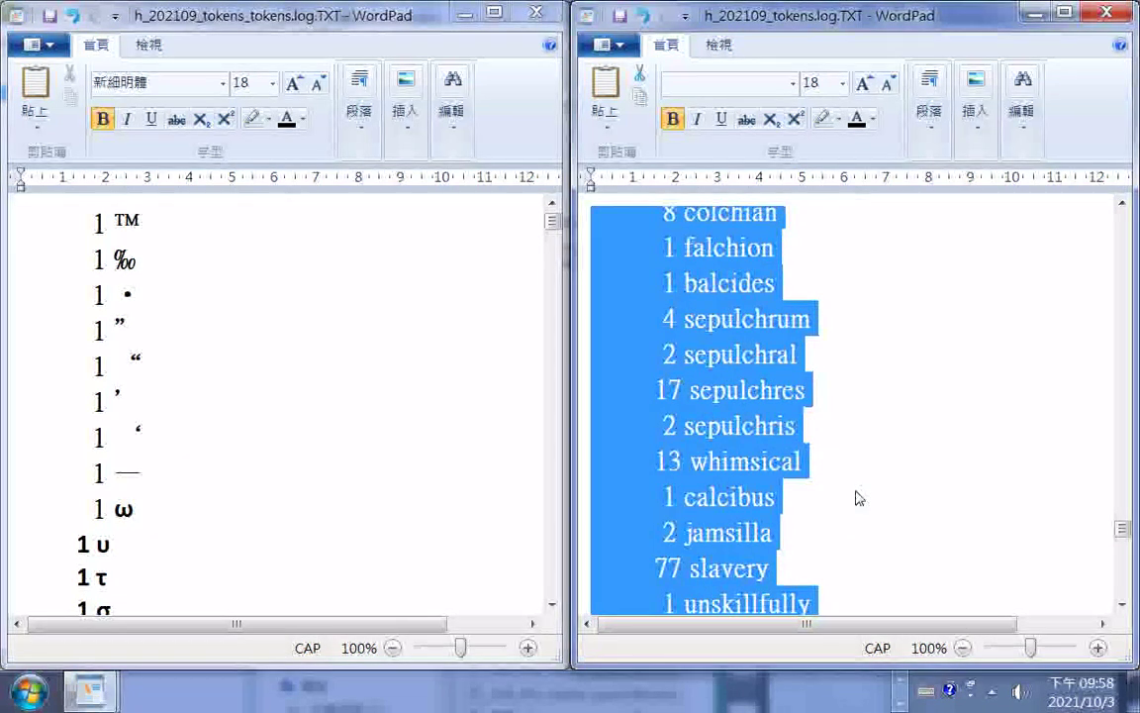
pyautogui.scroll(-3, 859, 500)
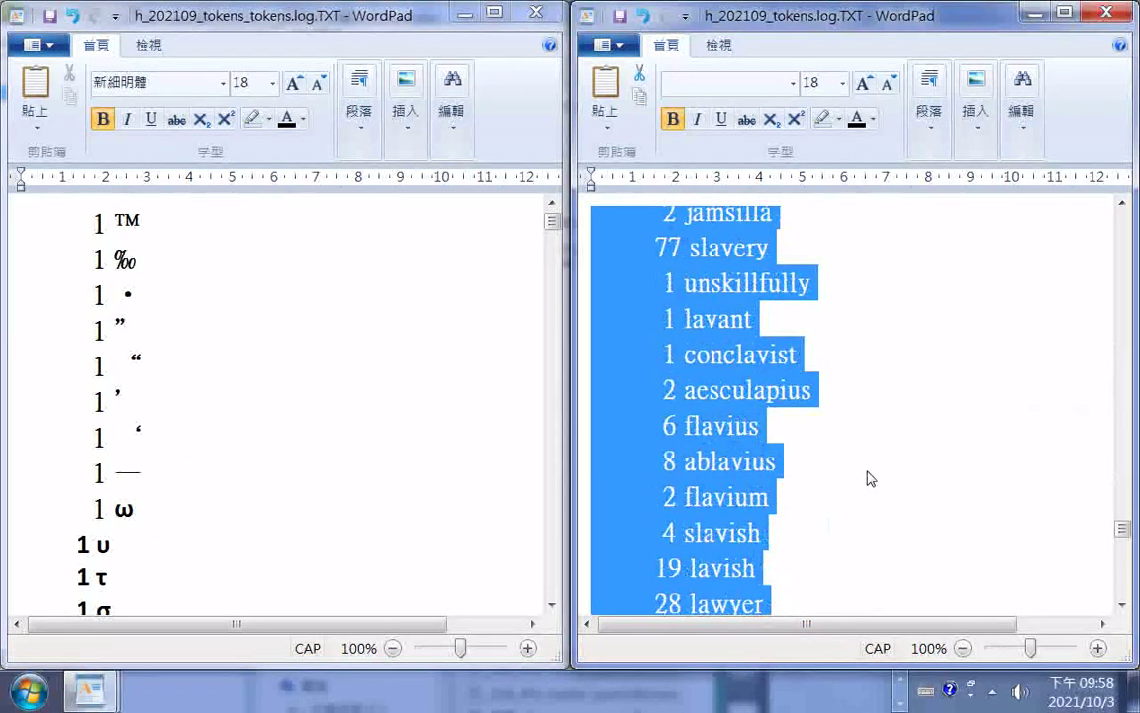
pyautogui.scroll(-2, 869, 478)
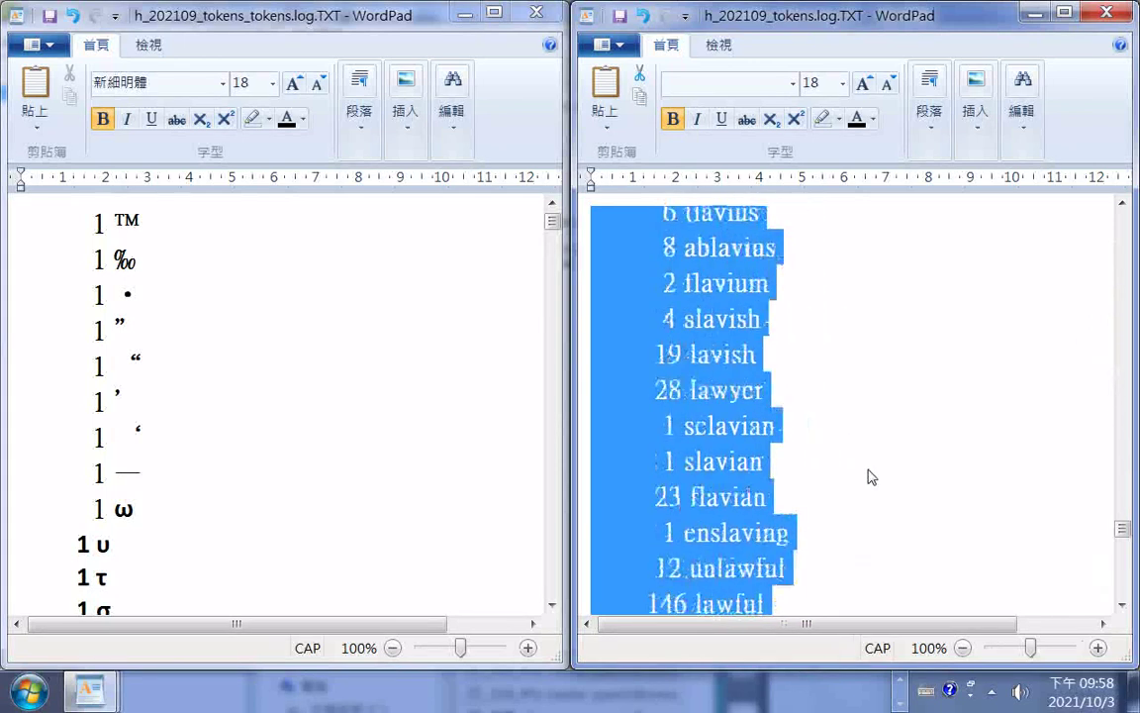
pyautogui.scroll(-2, 869, 478)
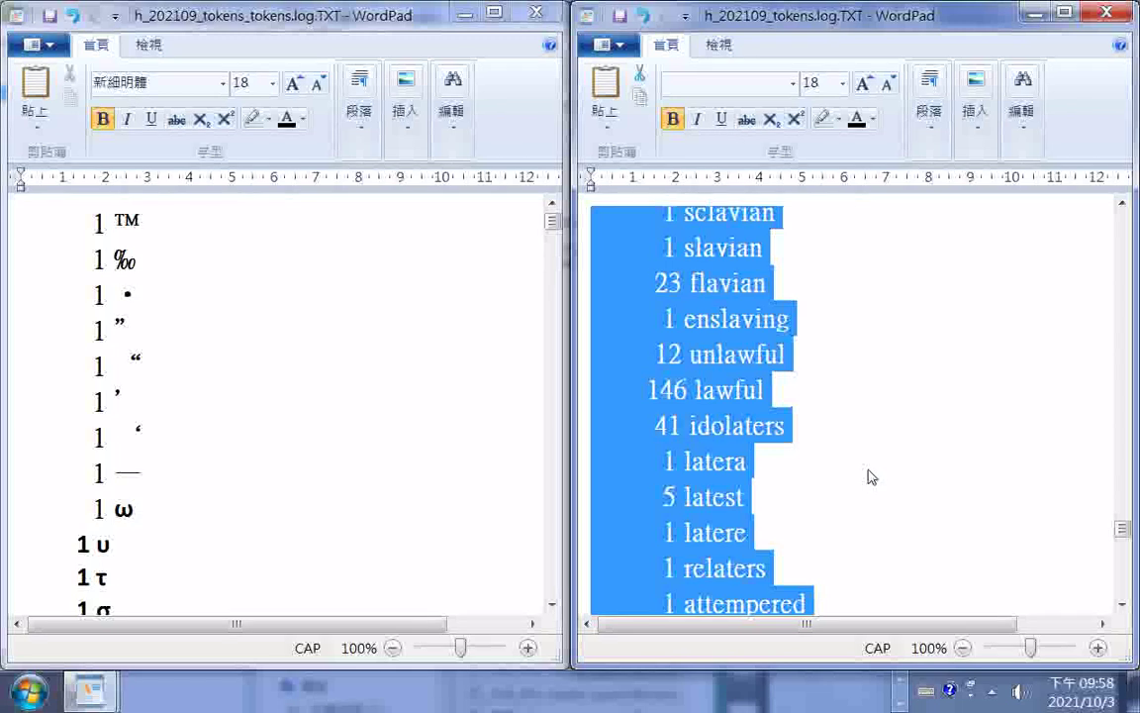
pyautogui.scroll(-1, 869, 478)
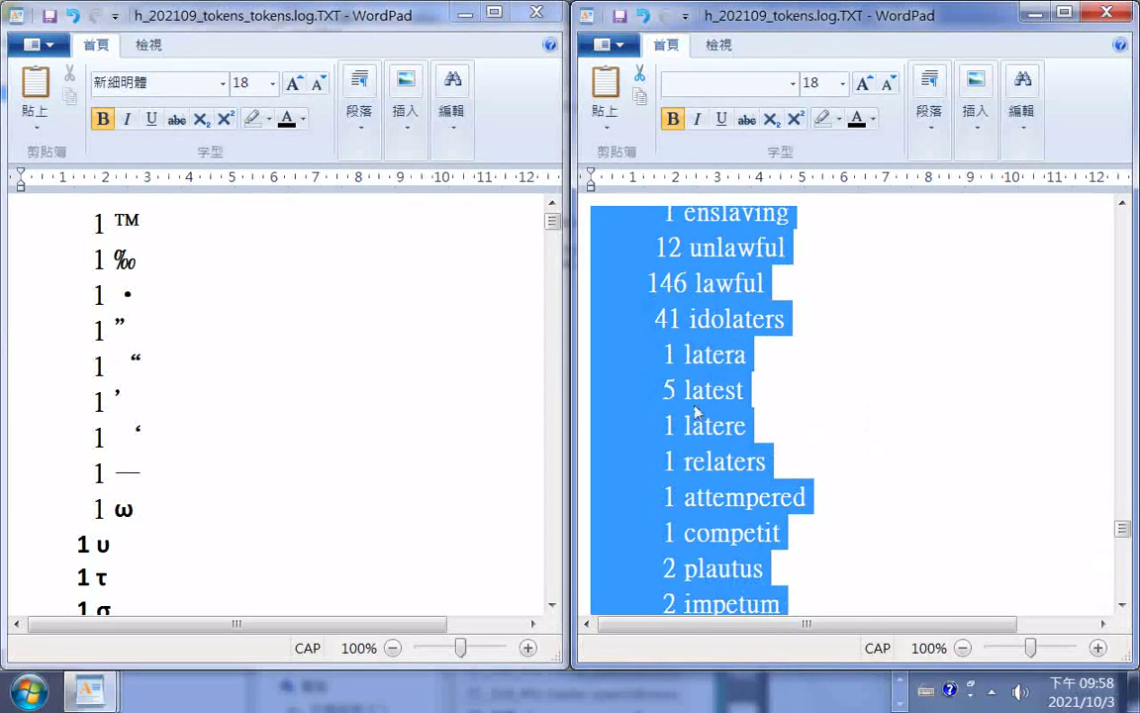
# Step: Go to the end of h_202109_tokens_tokens.log.TXT and highlight its final entries with their counts
pyautogui.click(533, 252)
pyautogui.moveTo(552, 222); pyautogui.dragTo(593, 600)
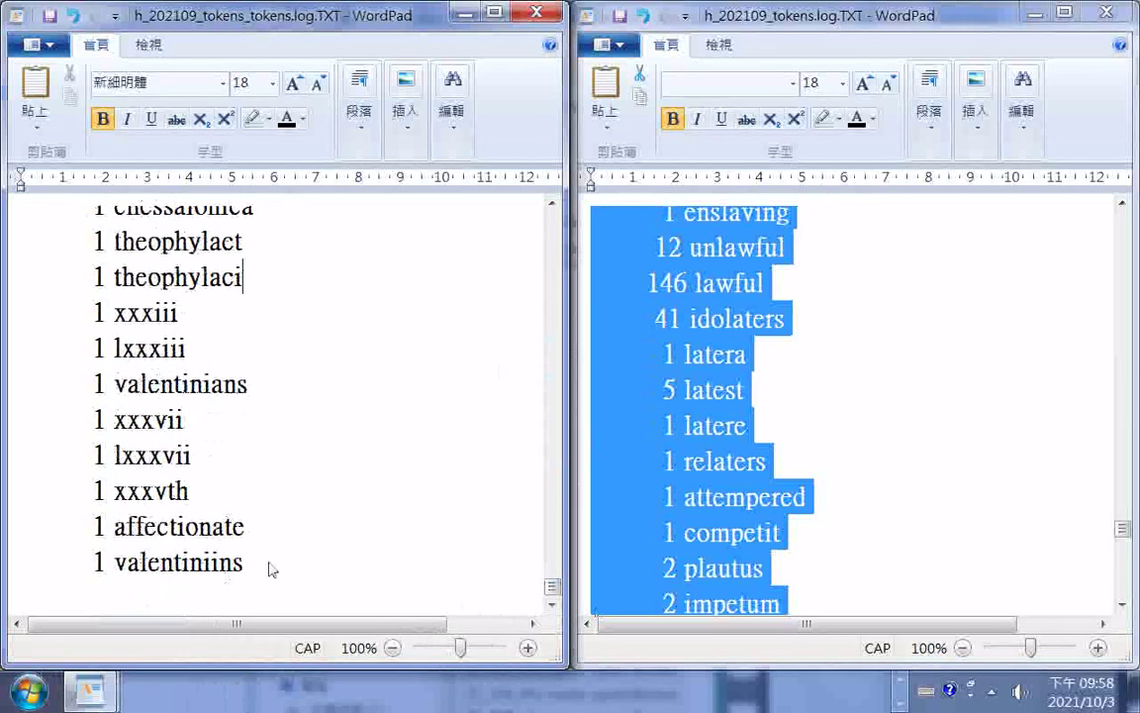
pyautogui.moveTo(318, 570); pyautogui.dragTo(79, 193)
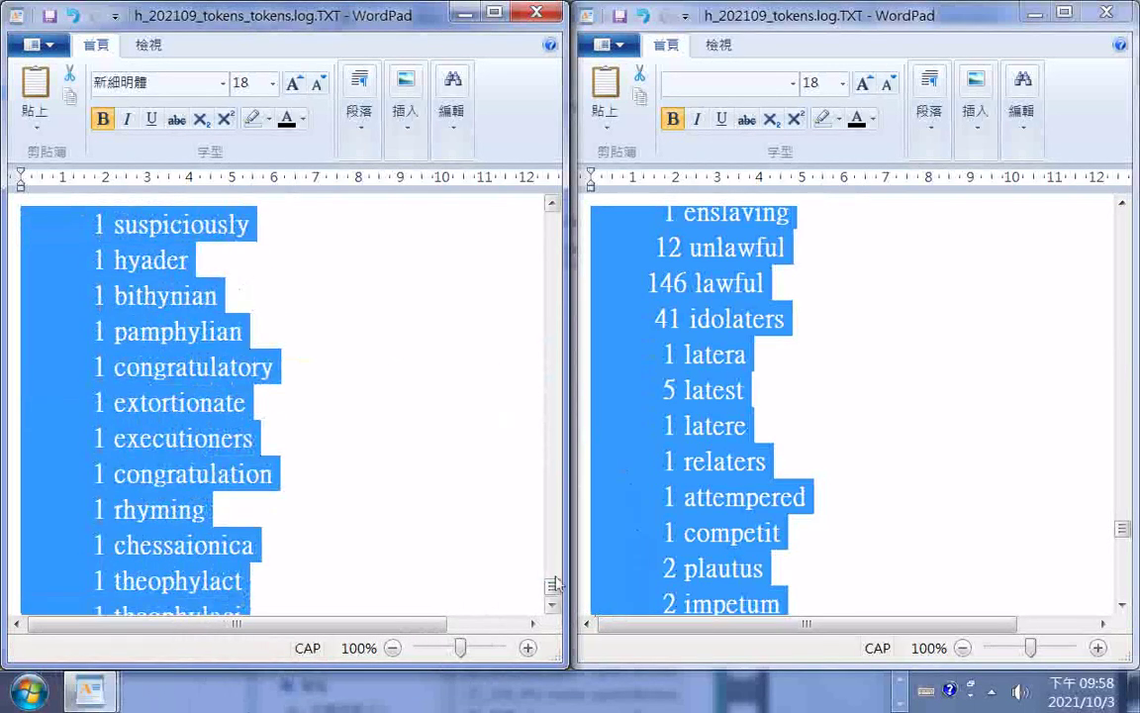
# Step: Examine the token counts in the middle and earlier parts of h_202109_tokens_tokens.log.TXT, from martianus and diadem back to defendit
pyautogui.moveTo(550, 584); pyautogui.dragTo(557, 326)
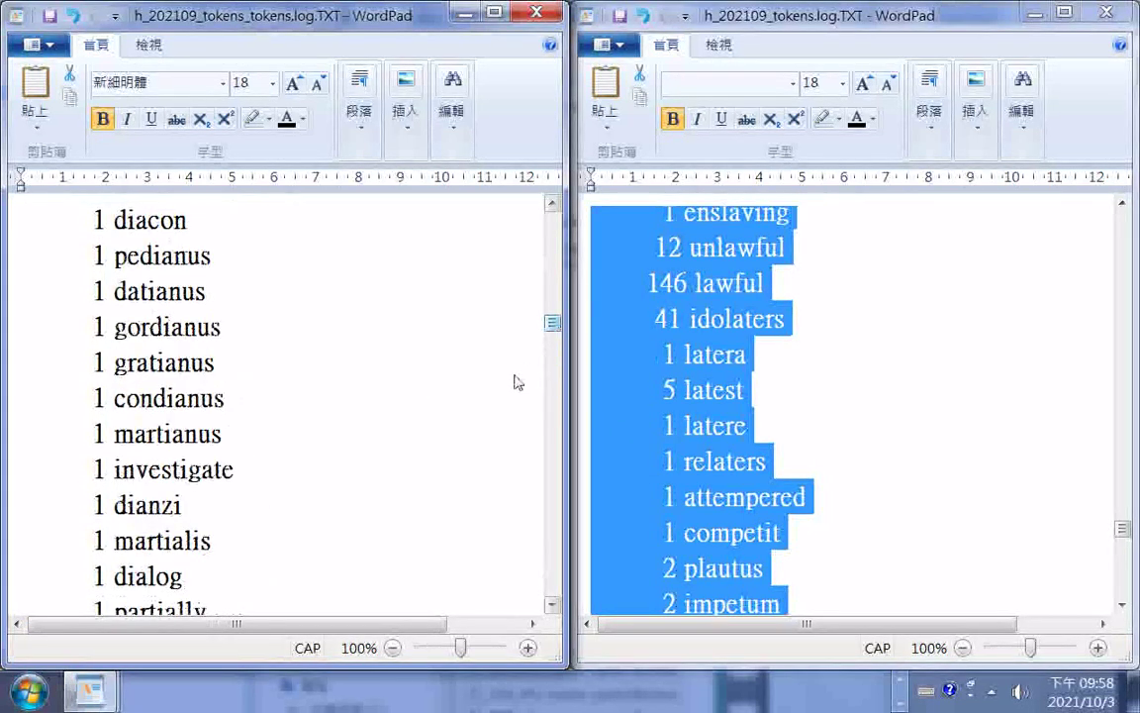
pyautogui.scroll(-2, 515, 382)
pyautogui.scroll(-2, 513, 384)
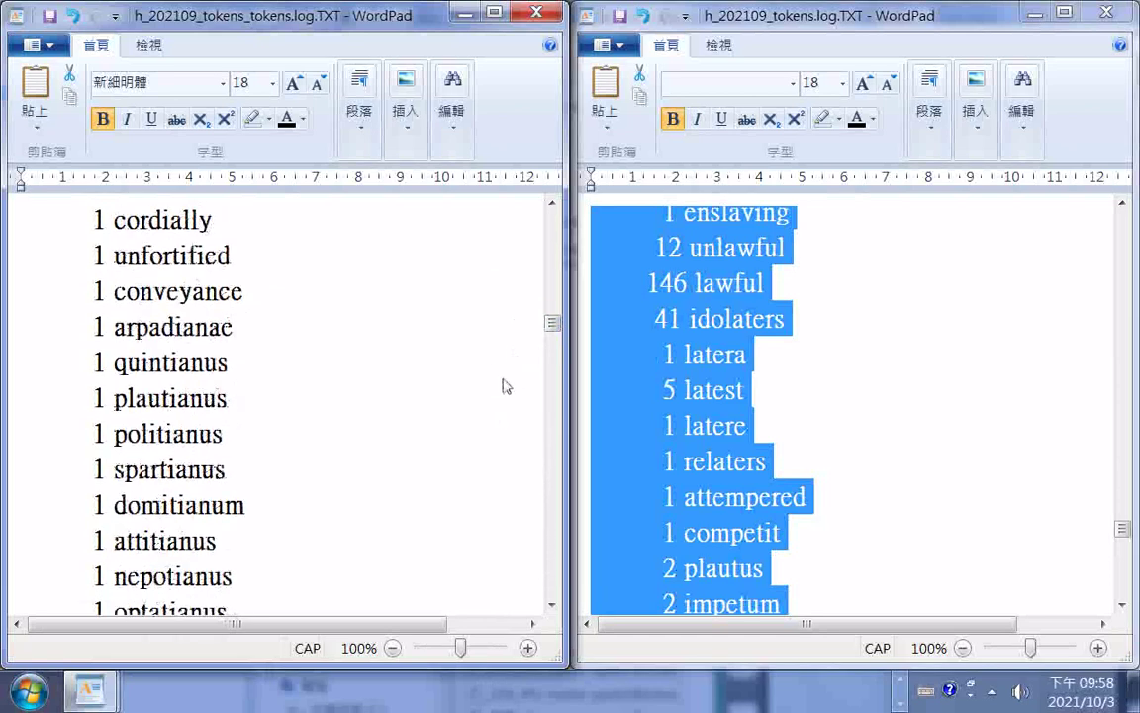
pyautogui.scroll(1, 471, 357)
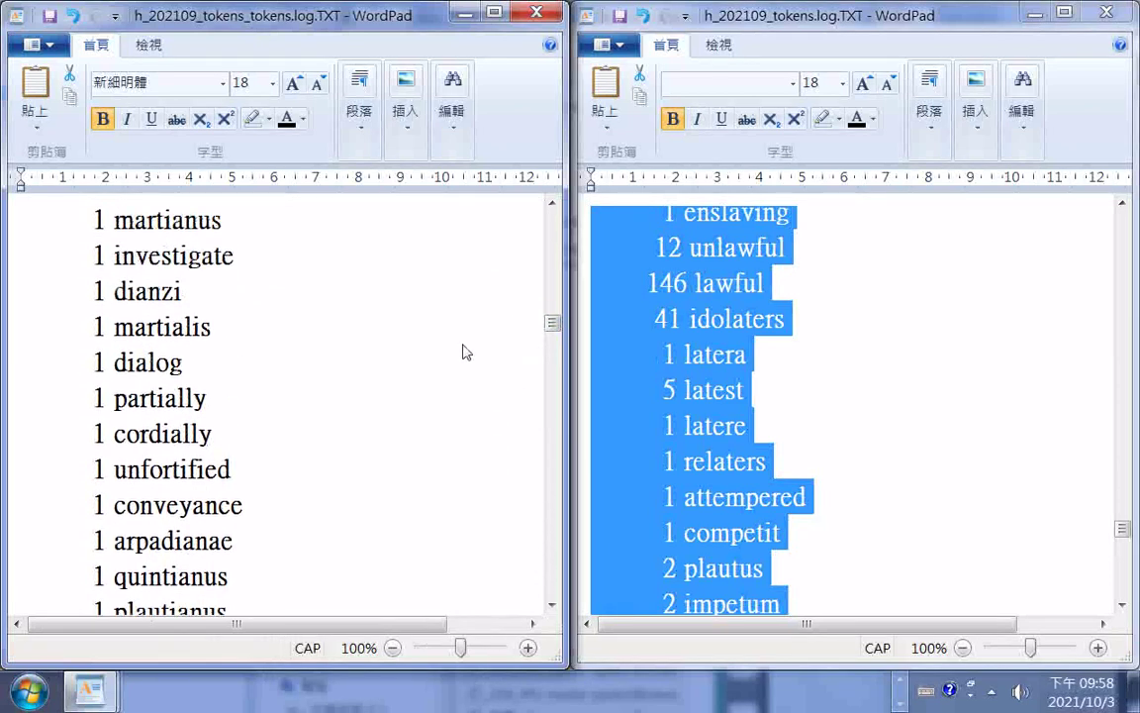
pyautogui.scroll(8, 465, 351)
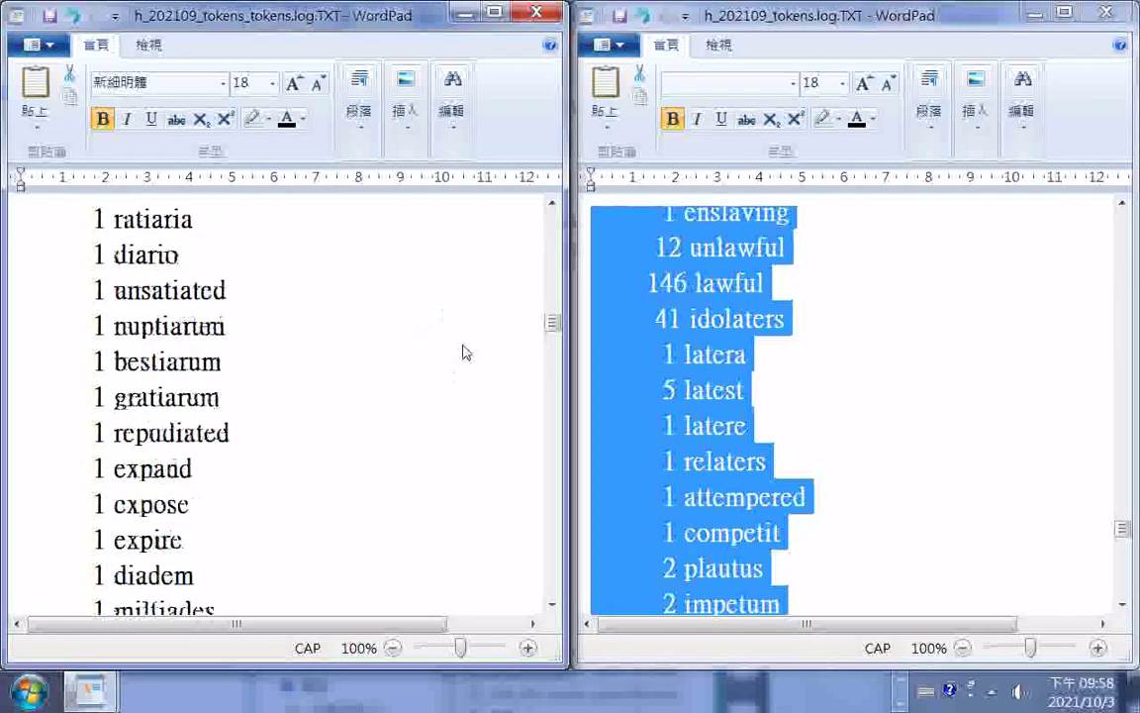
pyautogui.scroll(3, 465, 352)
pyautogui.moveTo(553, 323); pyautogui.dragTo(551, 252)
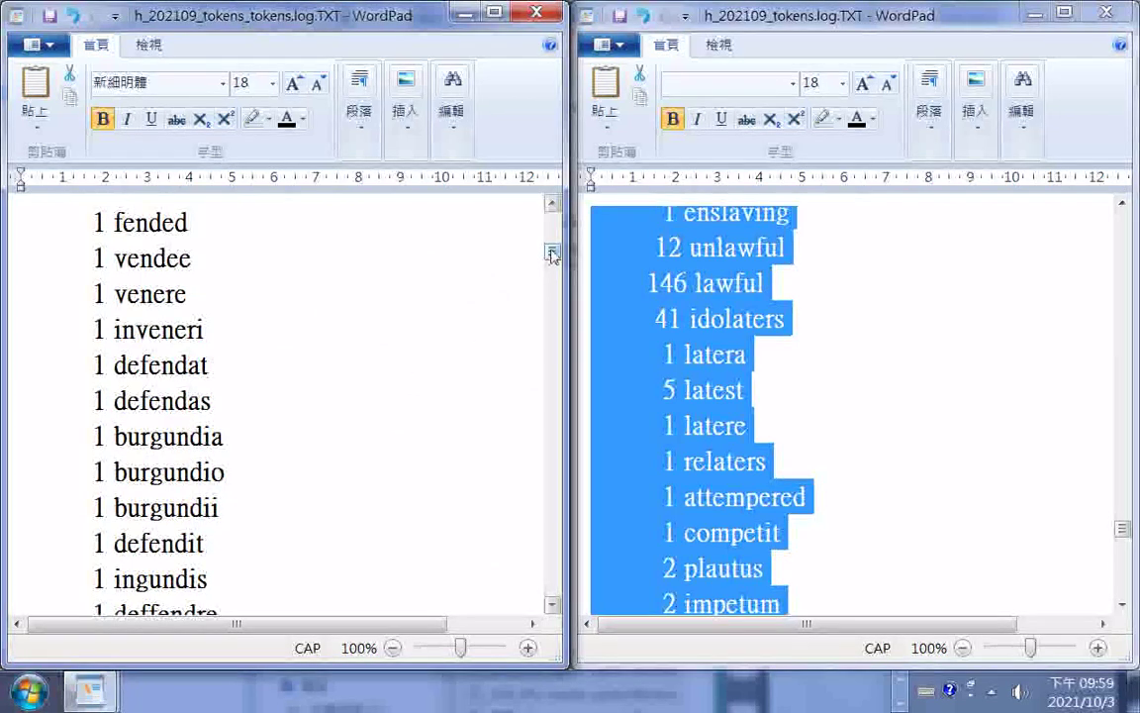
# Step: Select every entry from the dilapidations line through the end of h_202109_tokens_tokens.log.TXT
pyautogui.moveTo(552, 254); pyautogui.dragTo(542, 307)
pyautogui.scroll(-10, 543, 307)
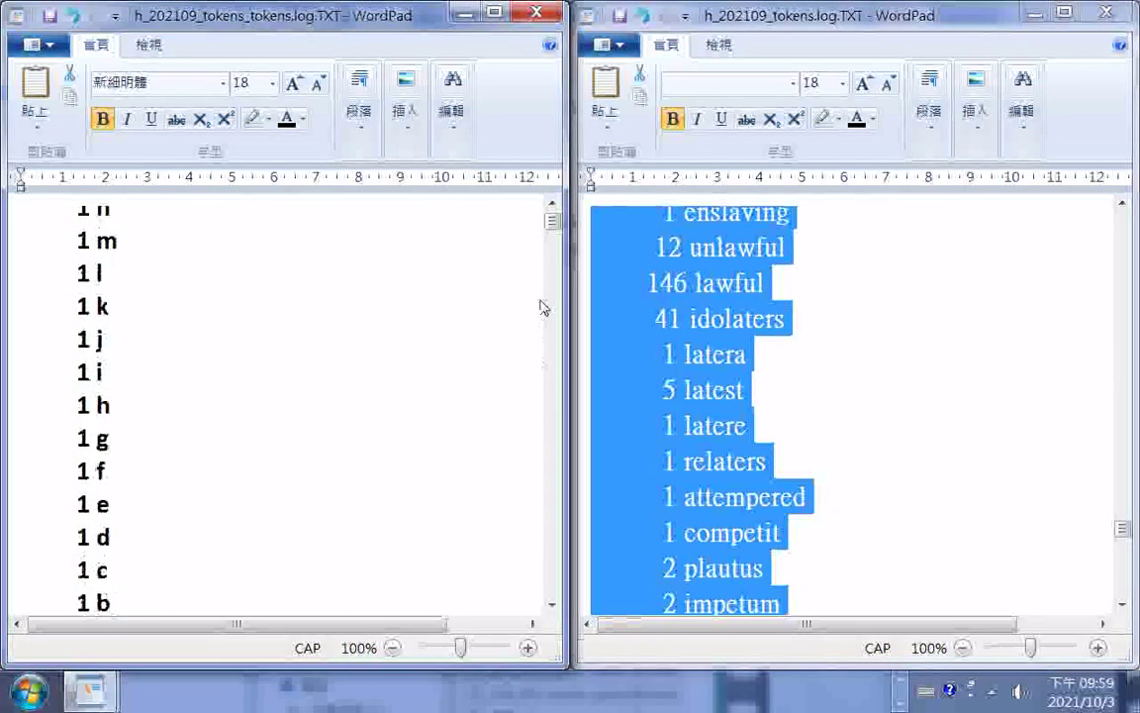
pyautogui.scroll(-8, 542, 315)
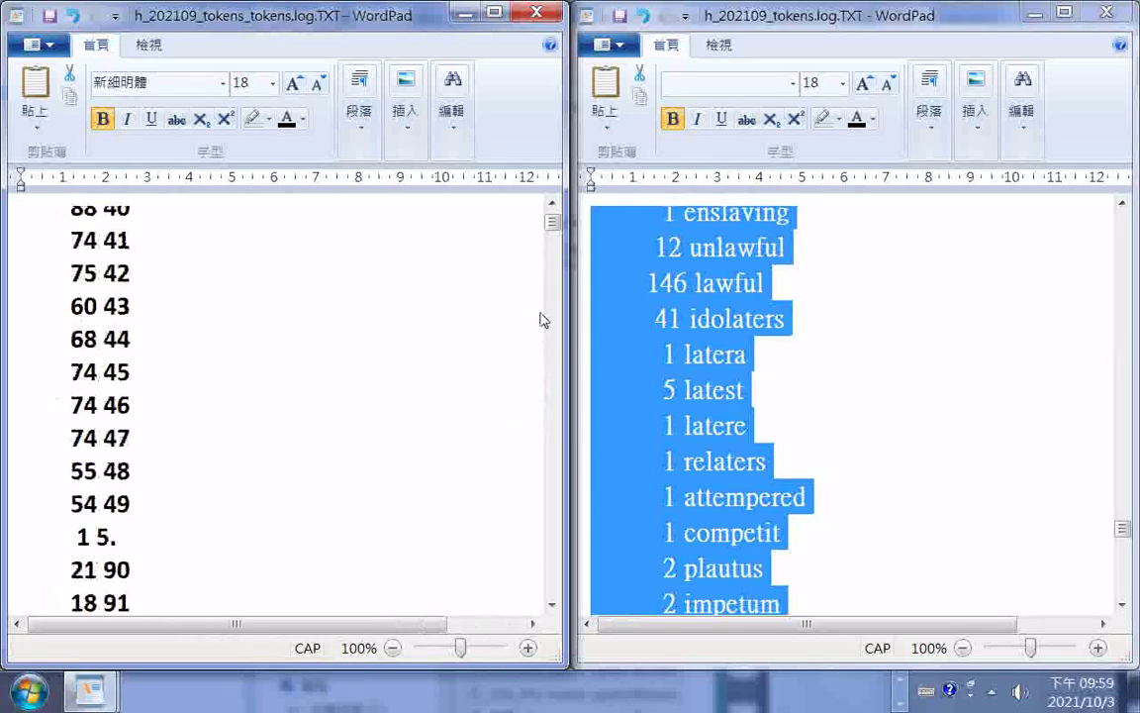
pyautogui.scroll(-3, 543, 320)
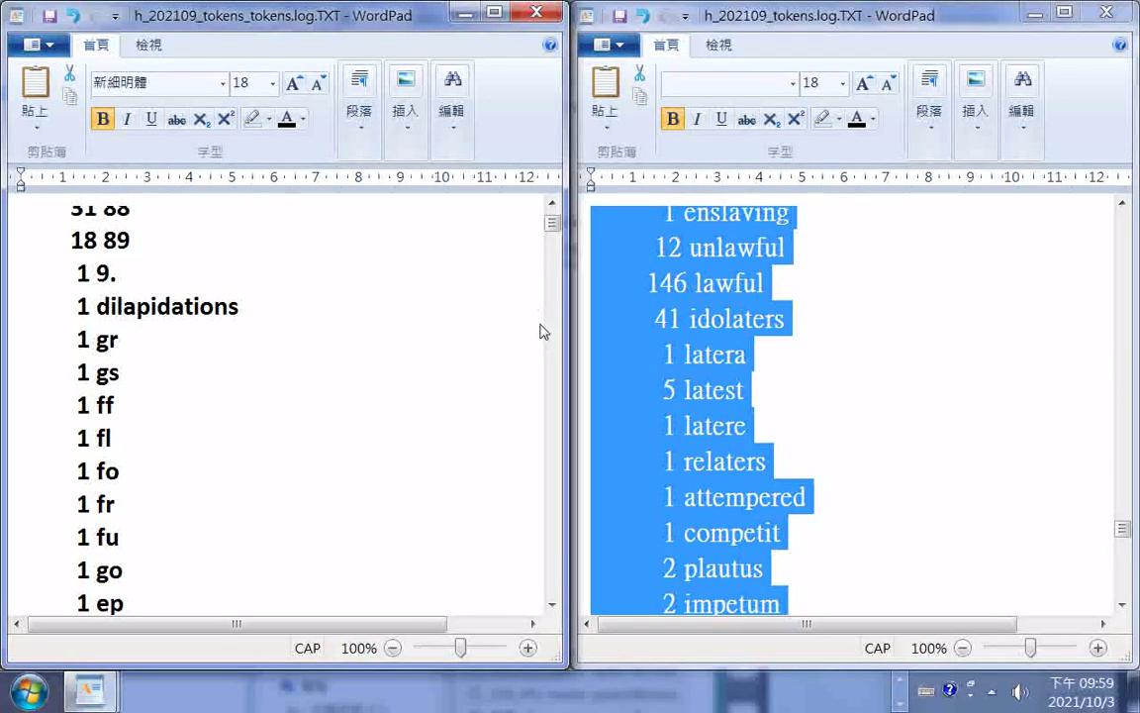
pyautogui.click(24, 308)
pyautogui.hotkey('ctrl', 'shift', 'End')
pyautogui.press('Delete')
pyautogui.scroll(5, 376, 298)
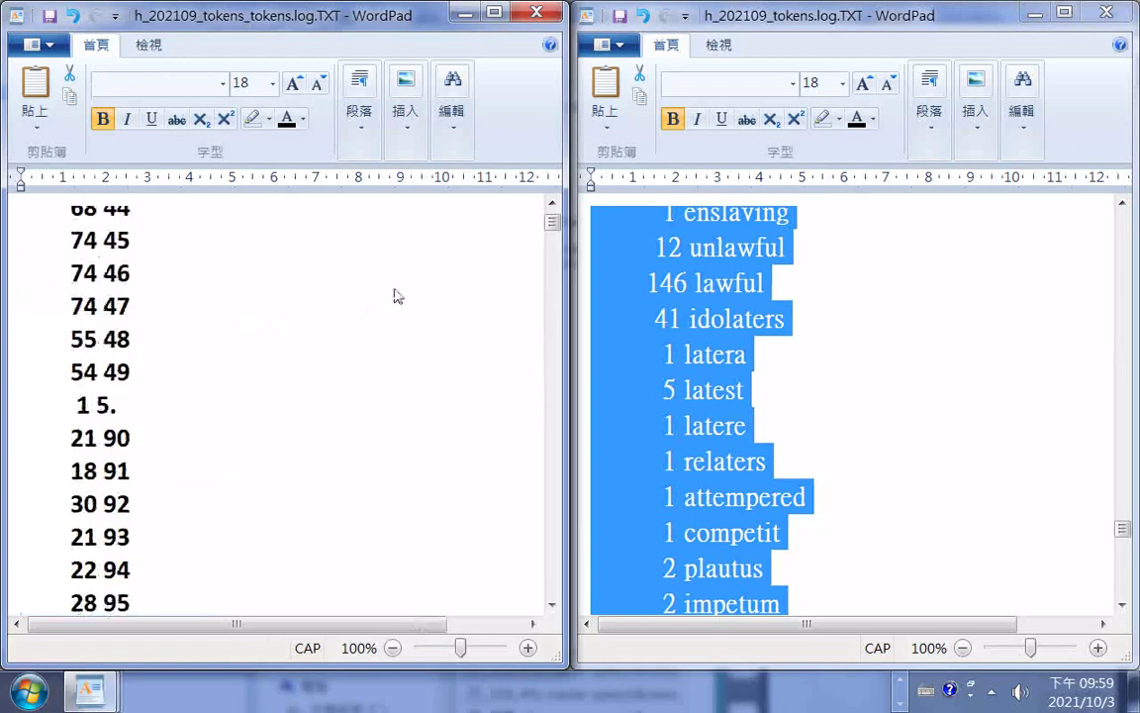
pyautogui.scroll(5, 395, 295)
pyautogui.scroll(5, 396, 296)
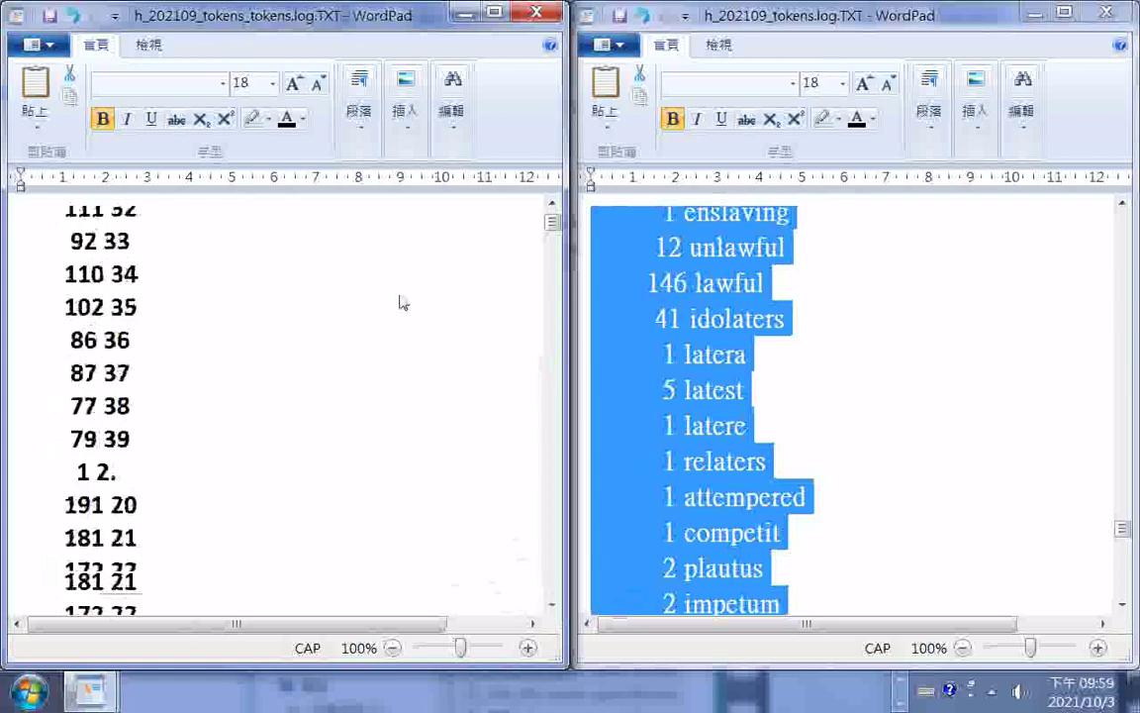
pyautogui.hotkey('ctrl', 'z')
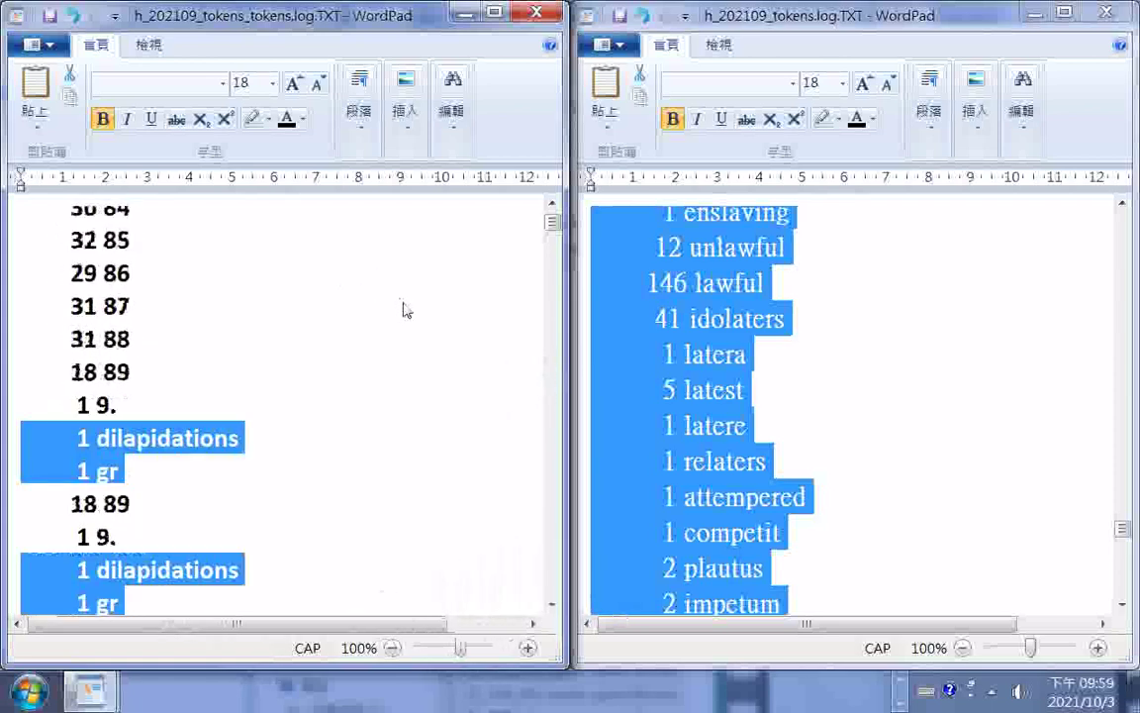
# Step: Copy the selected word entries in h_202109_tokens_tokens.log.TXT
pyautogui.scroll(-4, 237, 341)
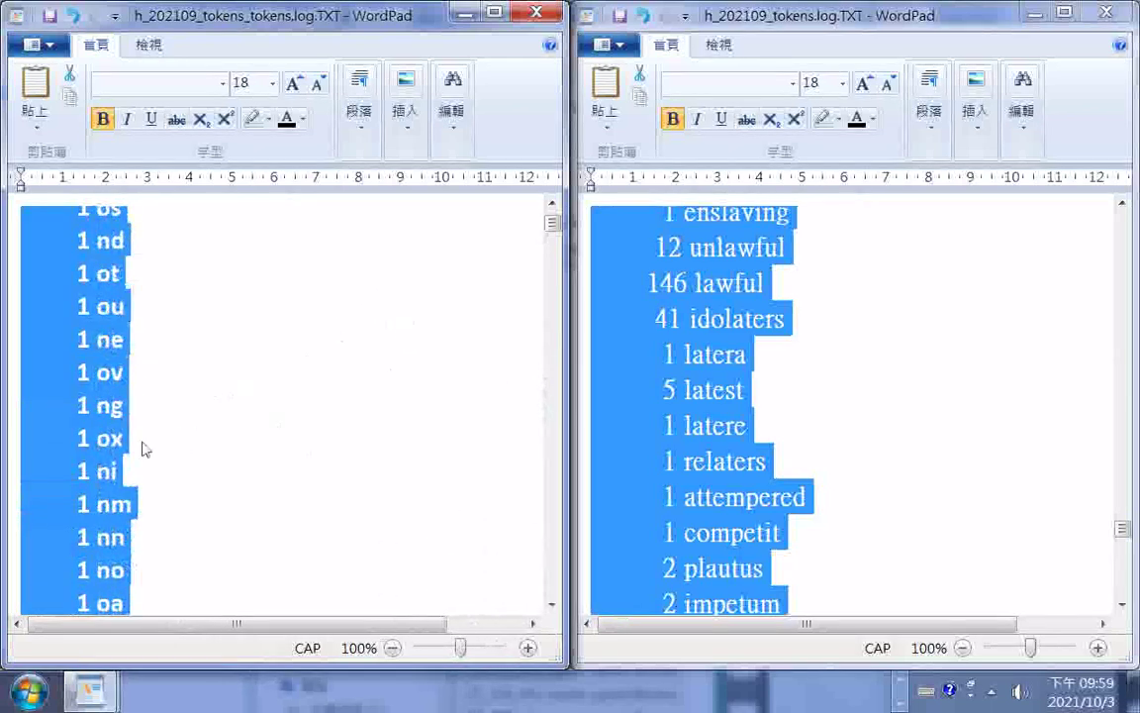
pyautogui.rightClick(94, 438)
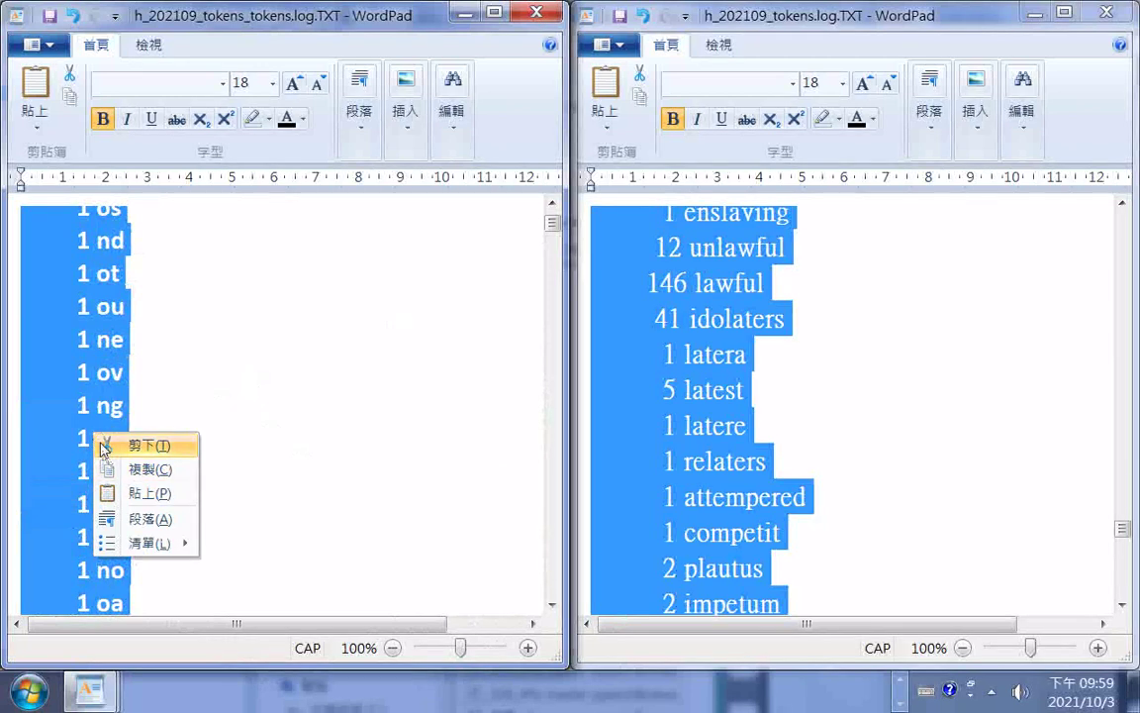
pyautogui.click(154, 470)
# Step: Open Microsoft Excel 2010 with a blank workbook, dismiss the Office activation wizard and maximize the window
pyautogui.click(24, 683)
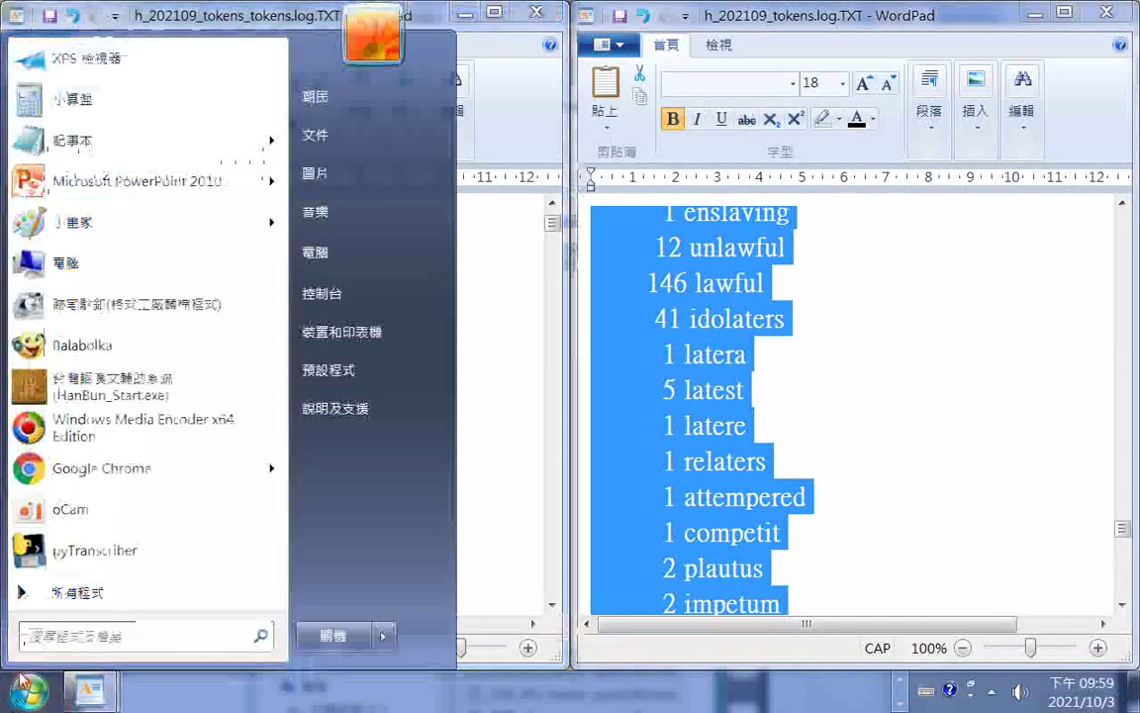
pyautogui.click(98, 602)
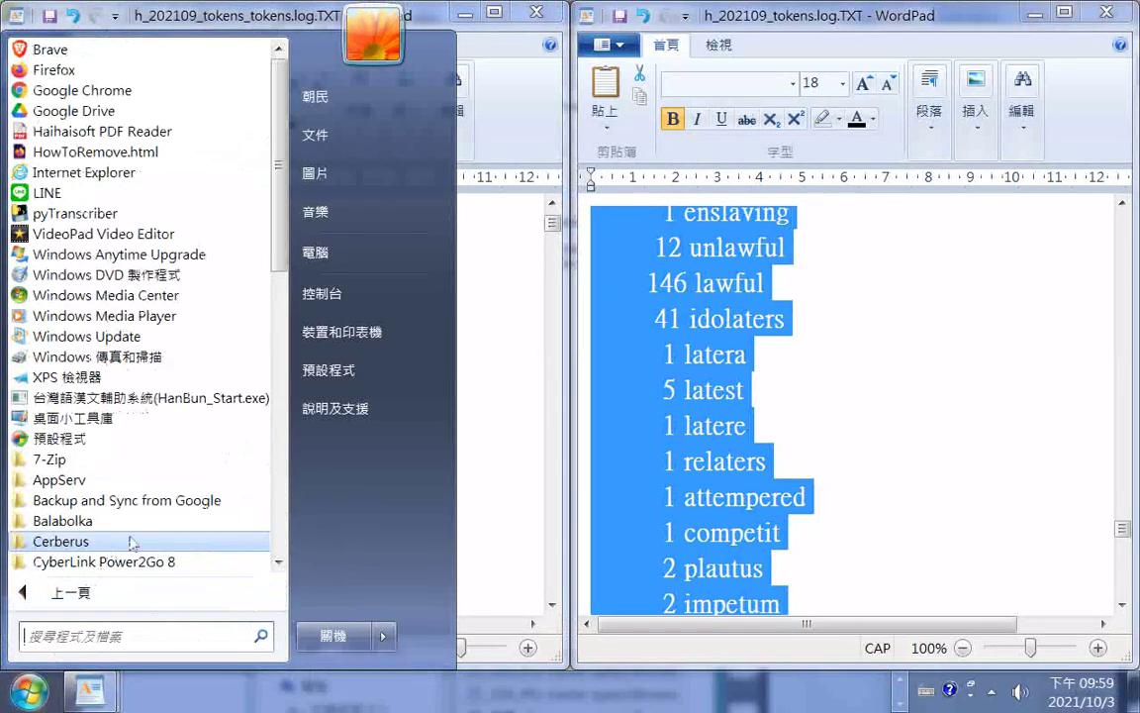
pyautogui.click(281, 552)
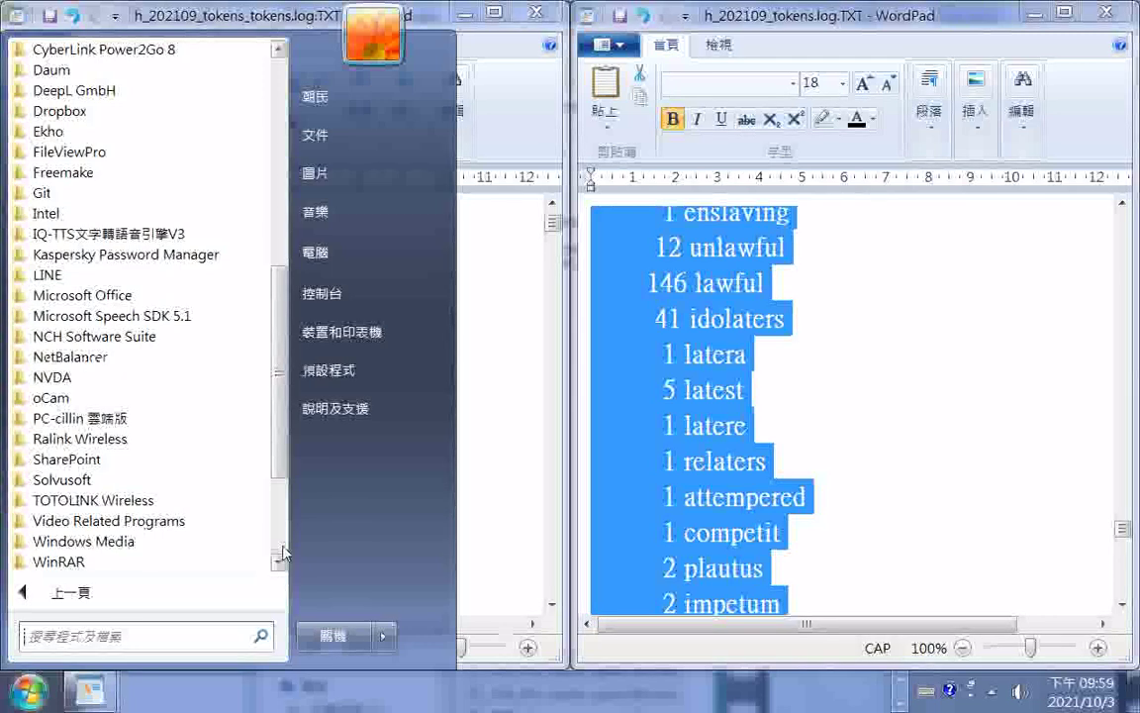
pyautogui.click(282, 552)
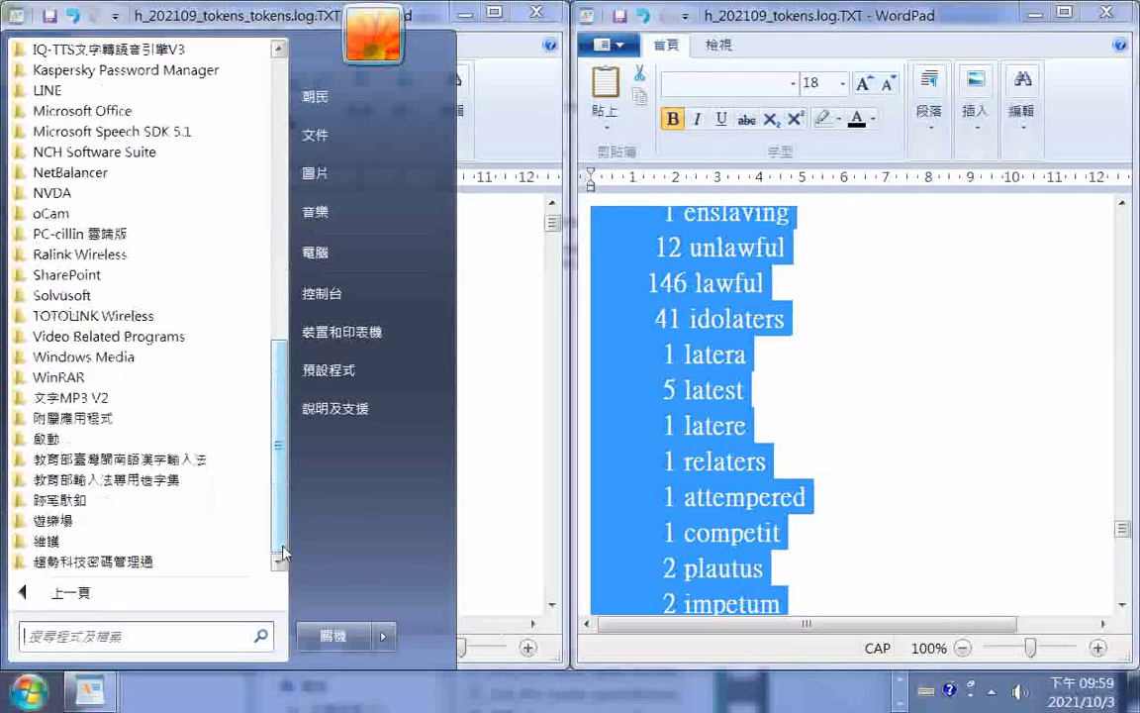
pyautogui.click(126, 111)
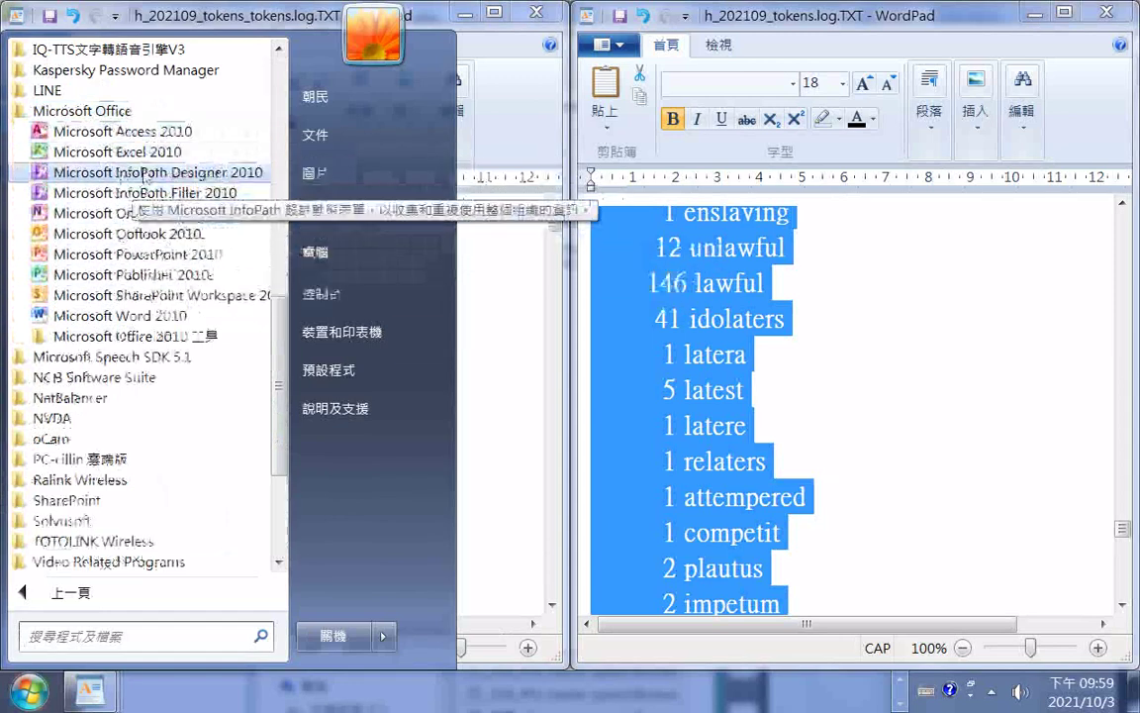
pyautogui.click(145, 153)
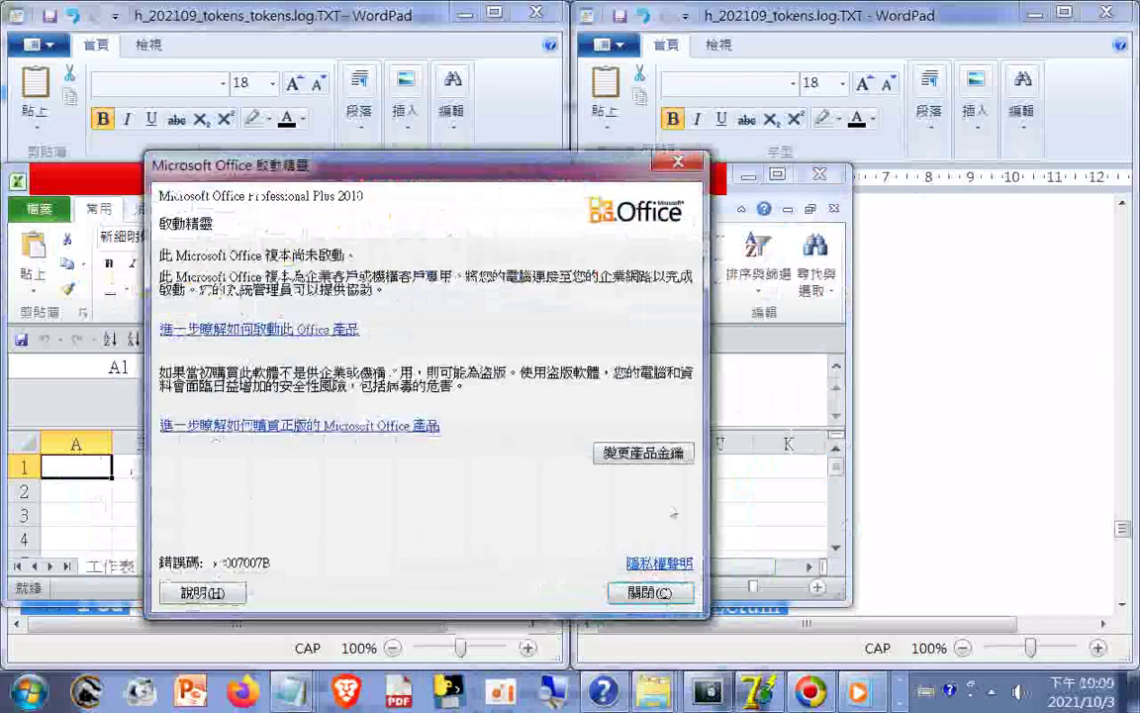
pyautogui.click(678, 161)
pyautogui.click(780, 177)
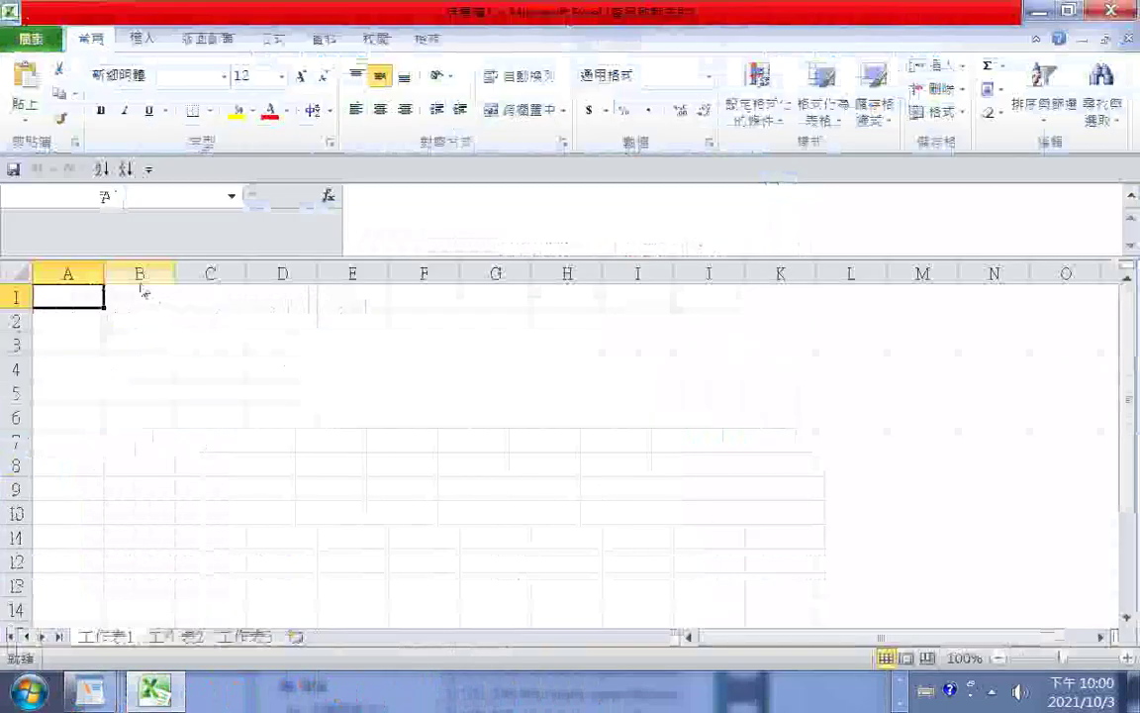
pyautogui.rightClick(87, 306)
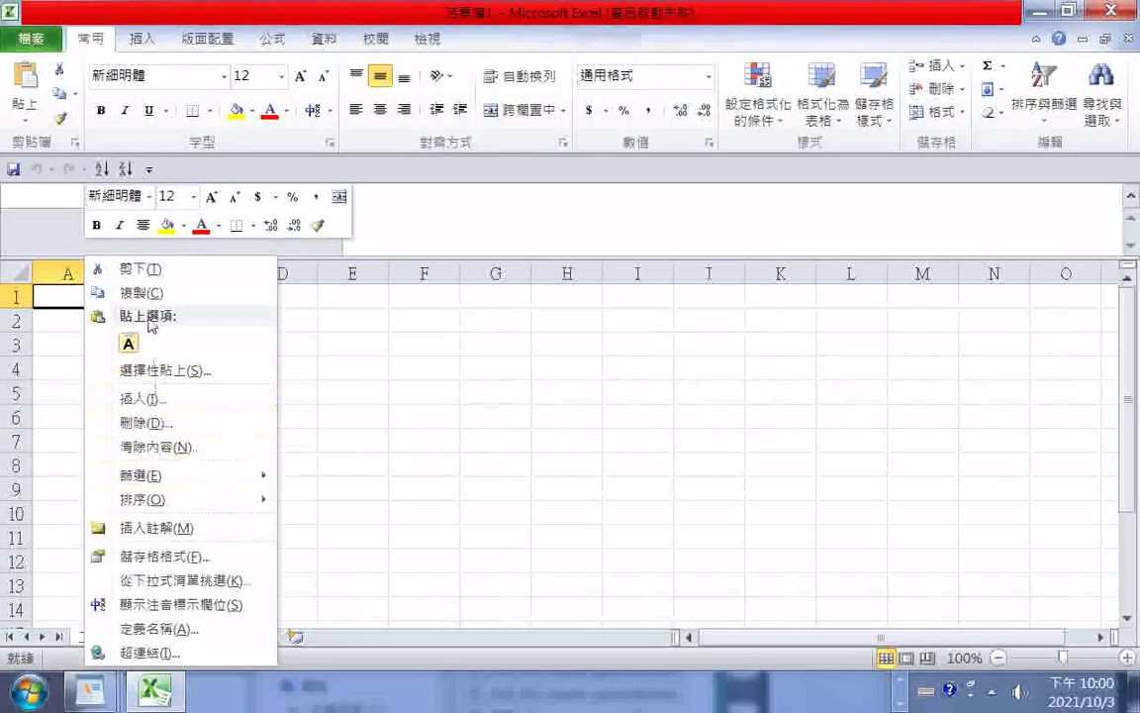
pyautogui.rightClick(67, 299)
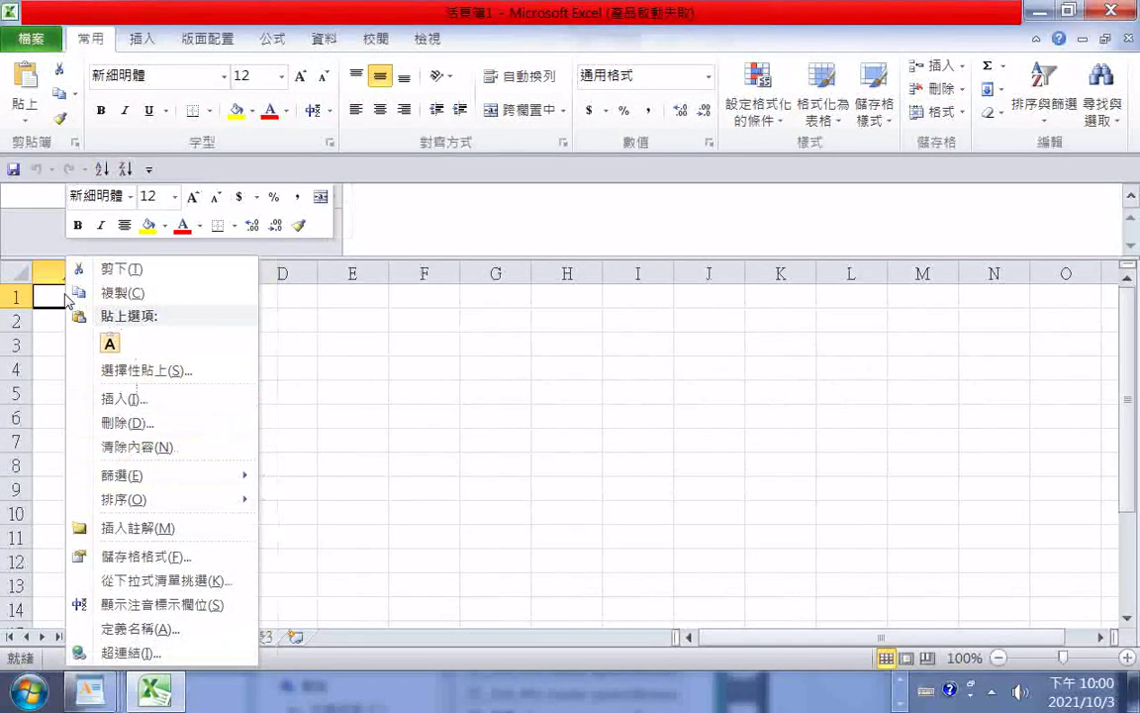
pyautogui.rightClick(52, 294)
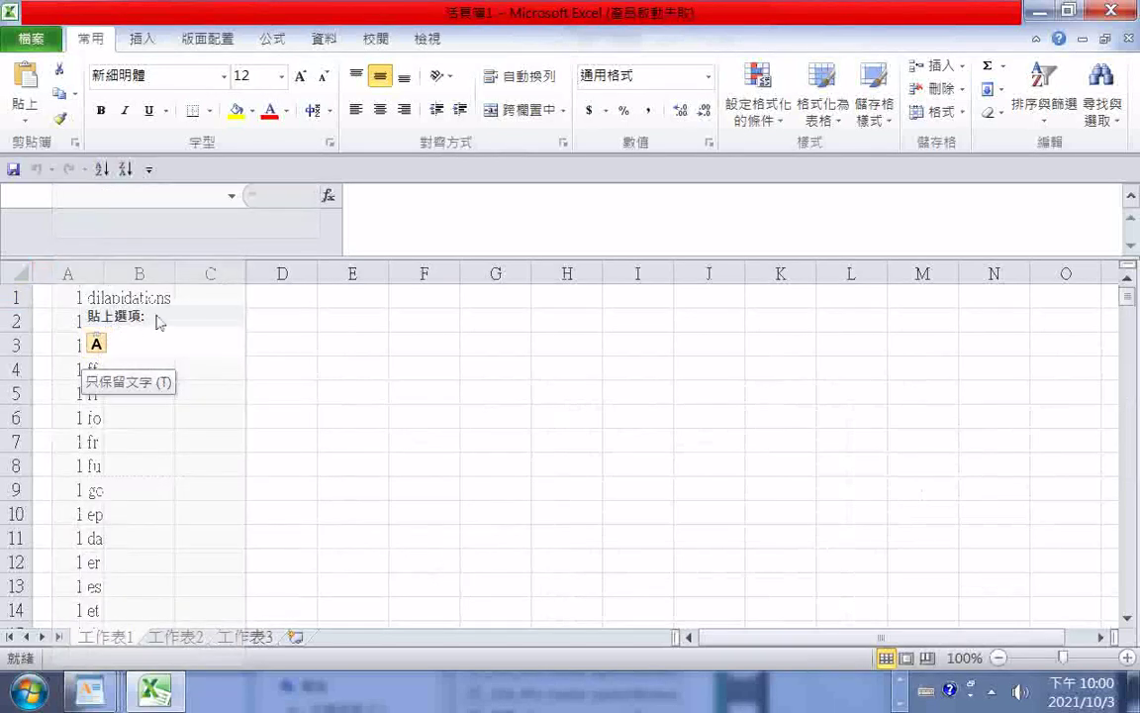
pyautogui.moveTo(182, 485)
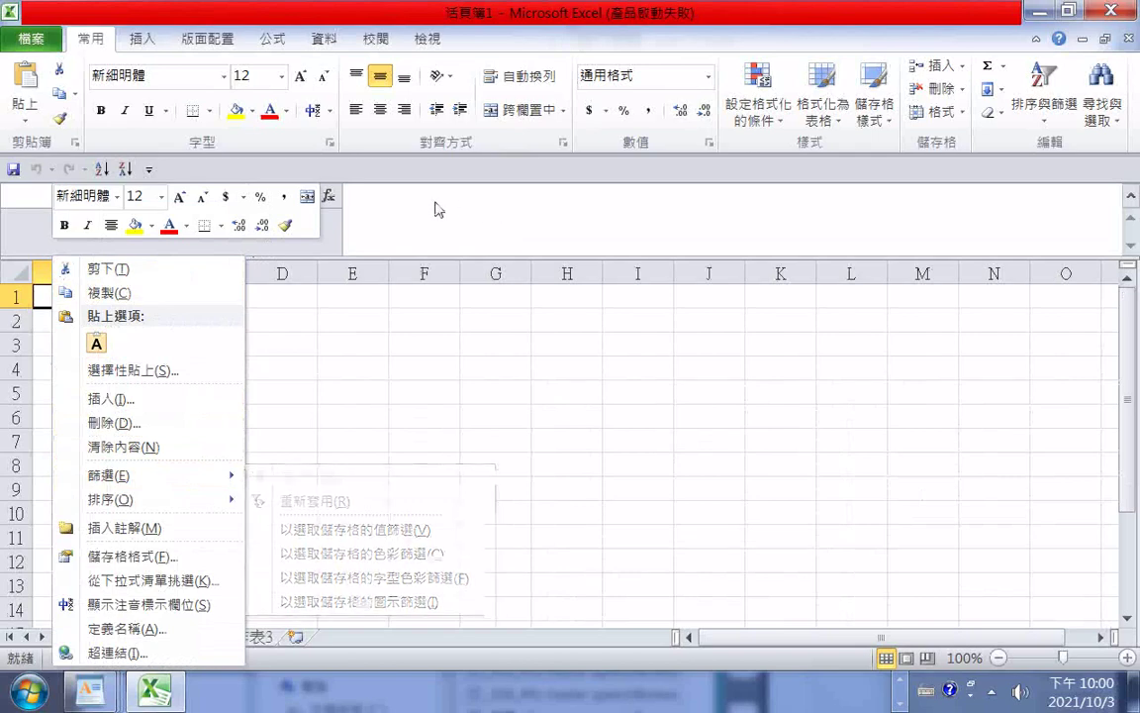
pyautogui.click(391, 221)
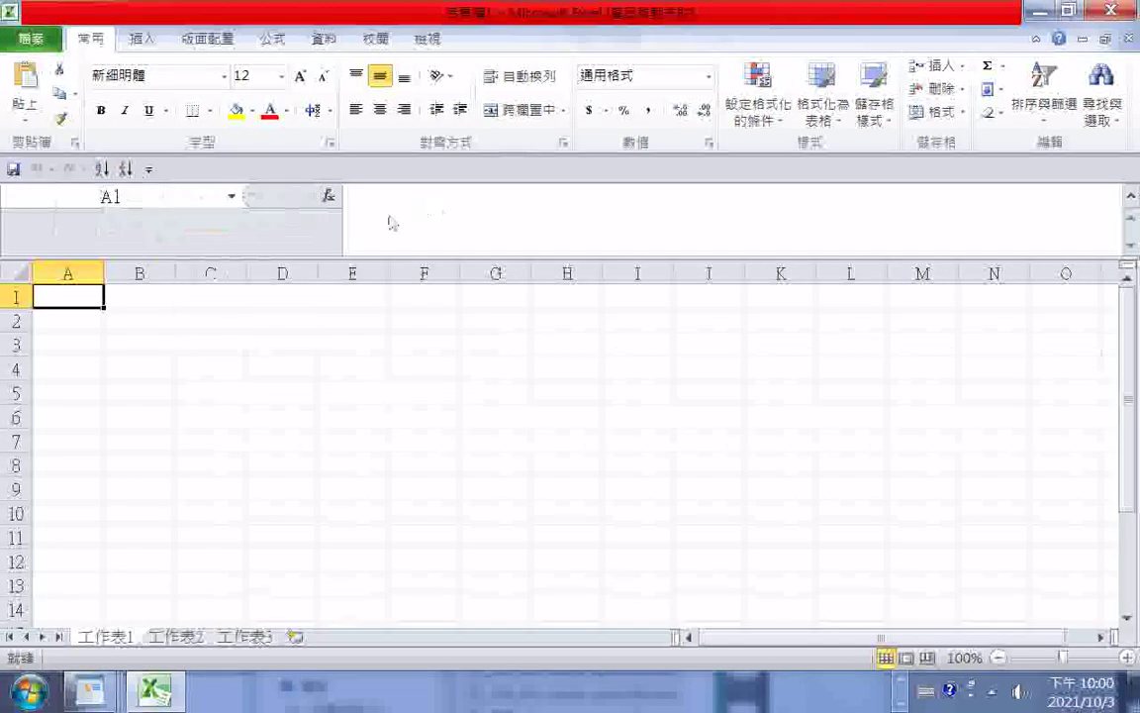
# Step: Use Paste Special to insert the copied token list as plain text starting at cell A1
pyautogui.rightClick(73, 300)
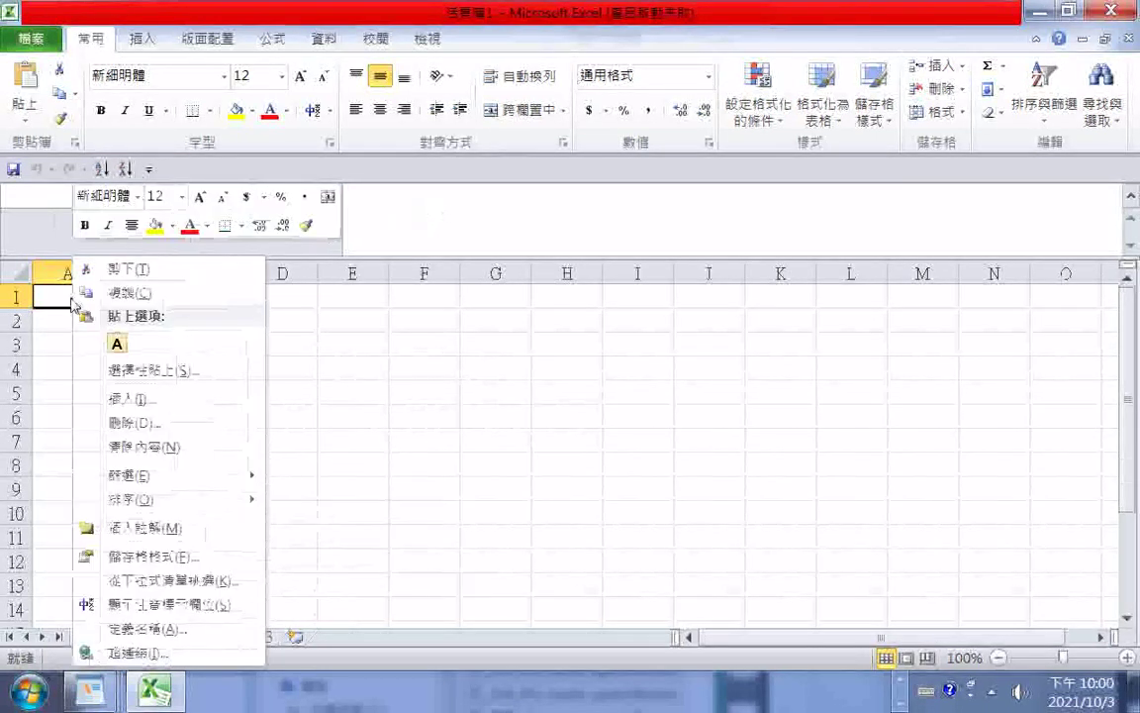
pyautogui.click(134, 379)
pyautogui.click(146, 276)
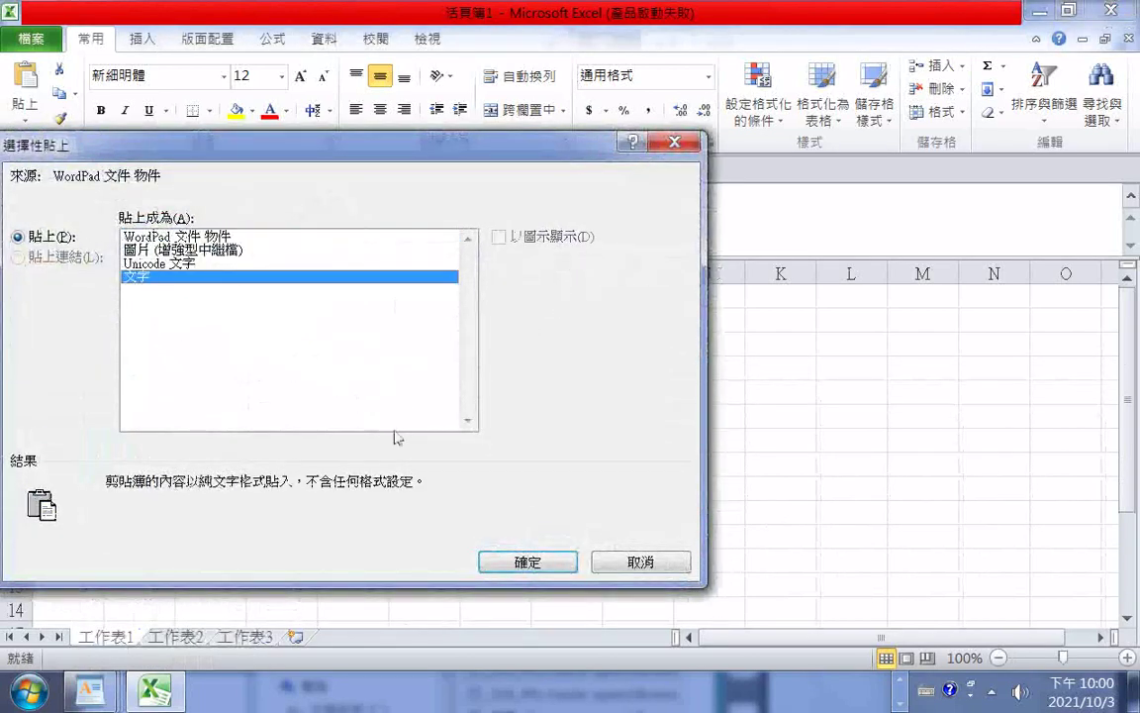
pyautogui.click(526, 562)
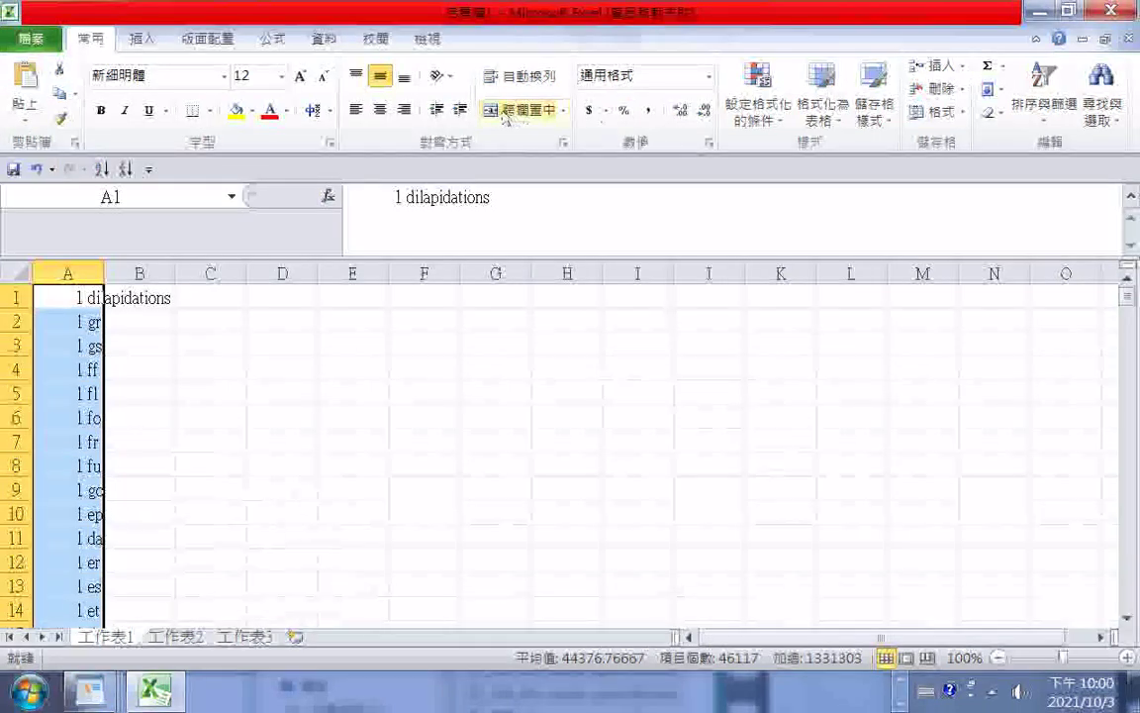
# Step: Check the pasted list through its last row, and sort column A in ascending A to Z order
pyautogui.scroll(-1, 1066, 270)
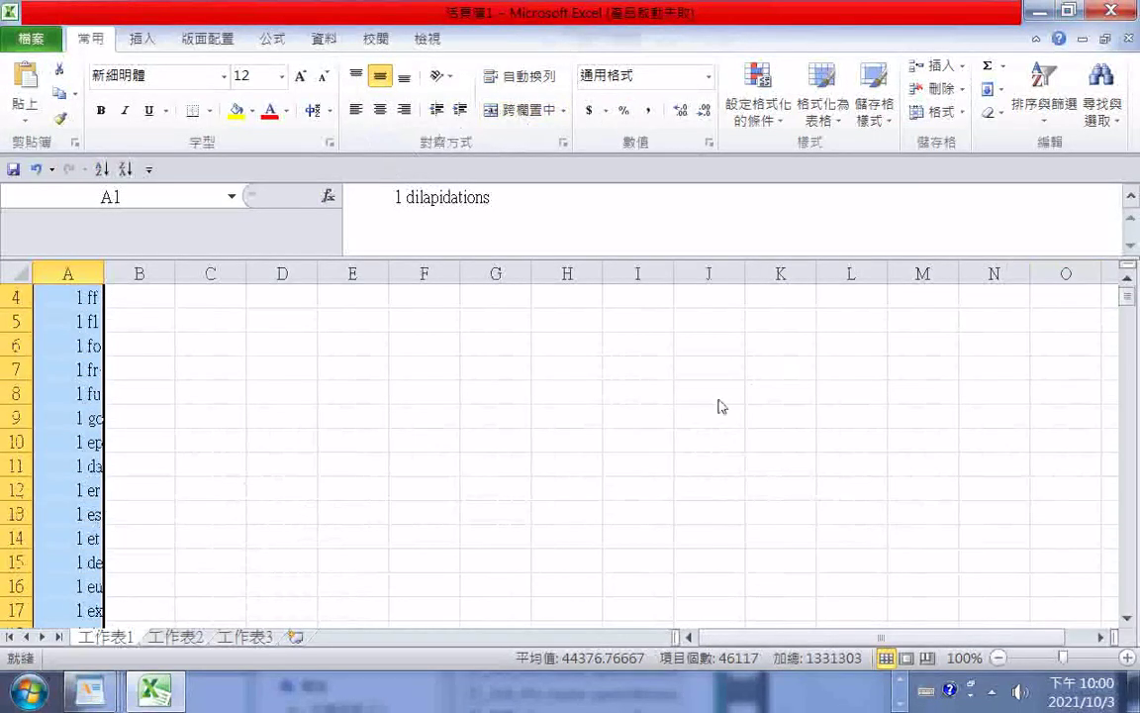
pyautogui.moveTo(1127, 296); pyautogui.dragTo(1105, 692)
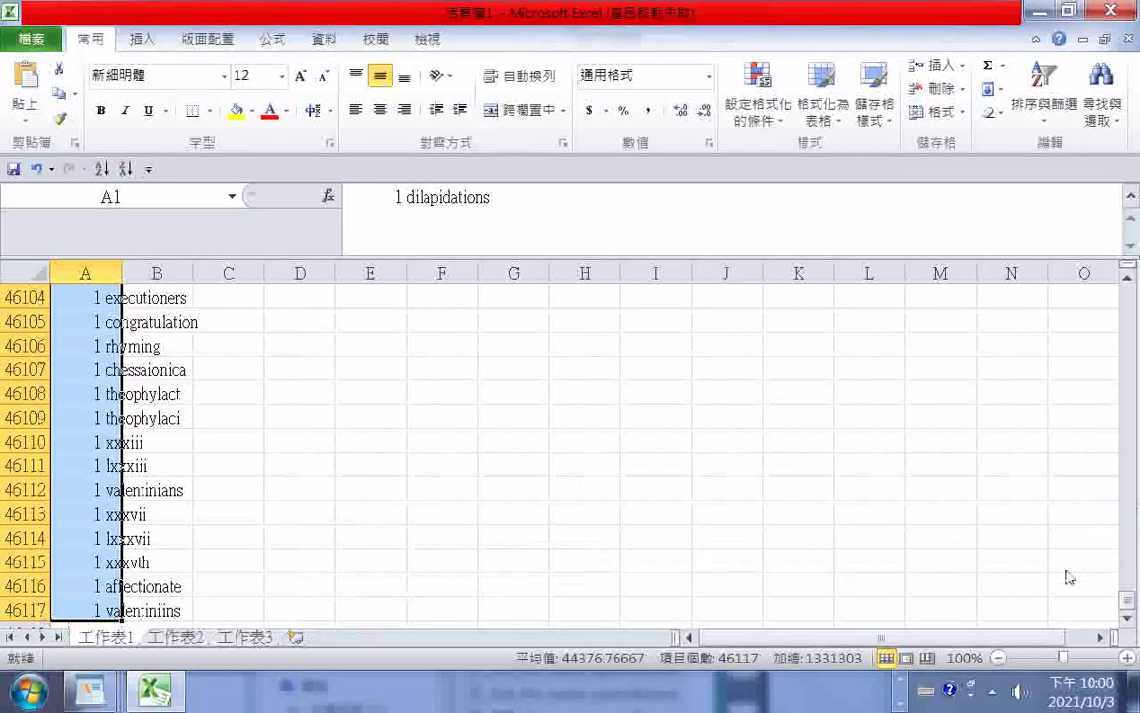
pyautogui.moveTo(1128, 600); pyautogui.dragTo(1128, 294)
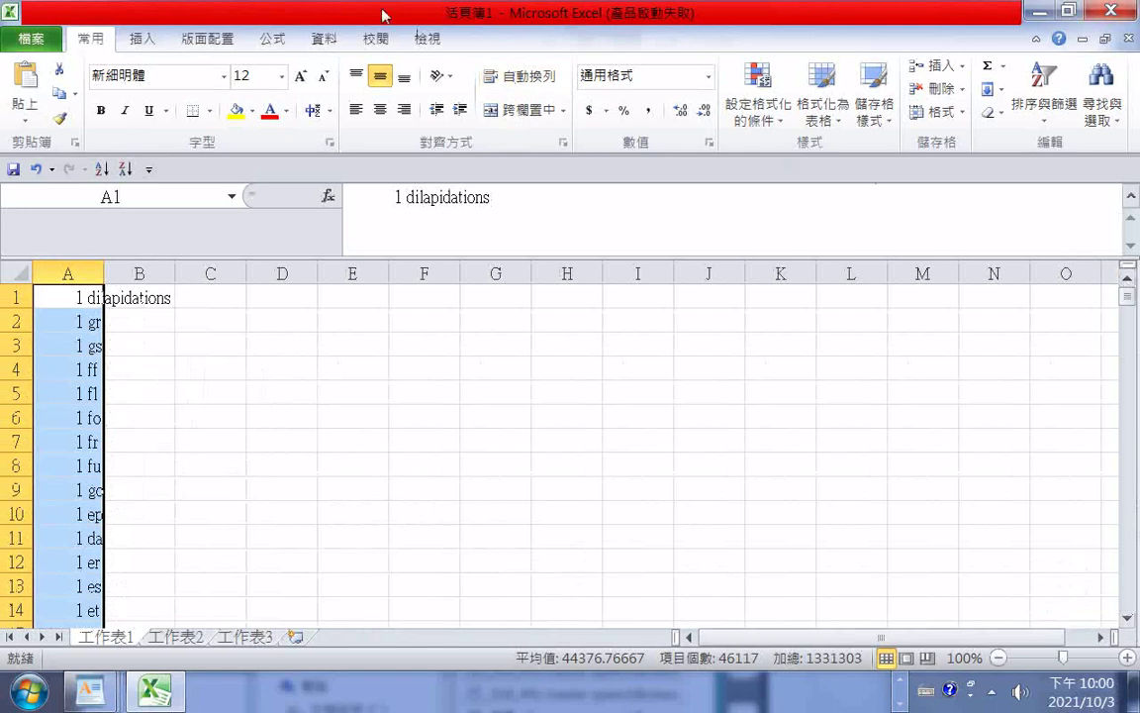
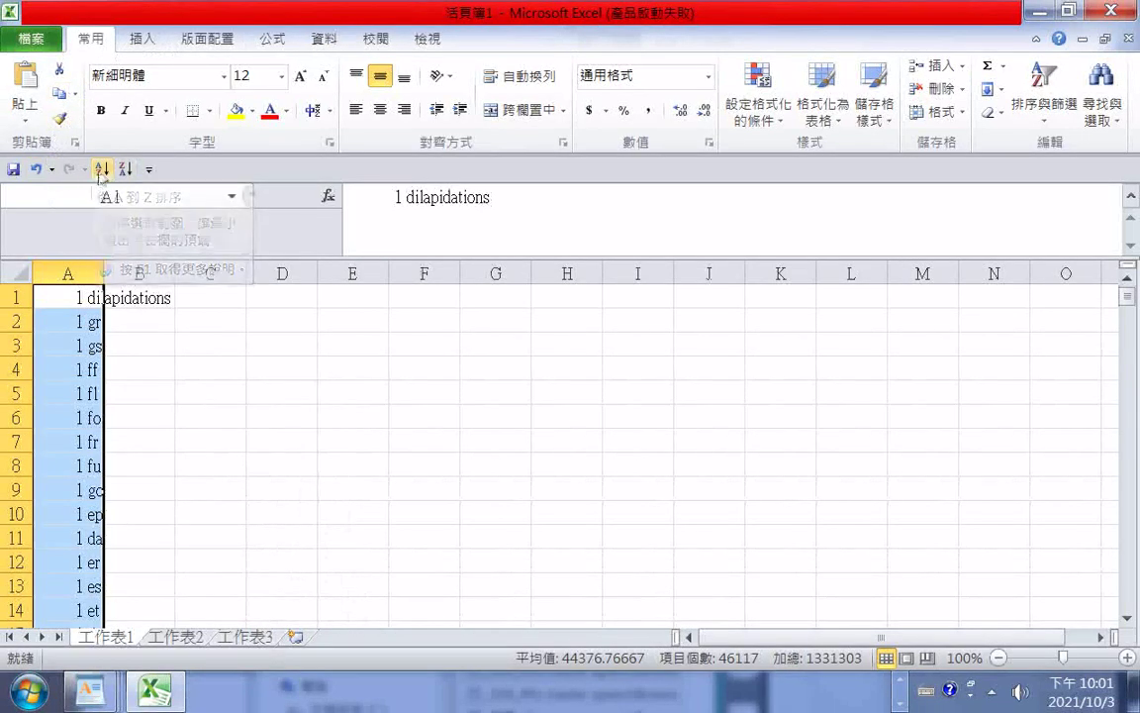
pyautogui.click(103, 169)
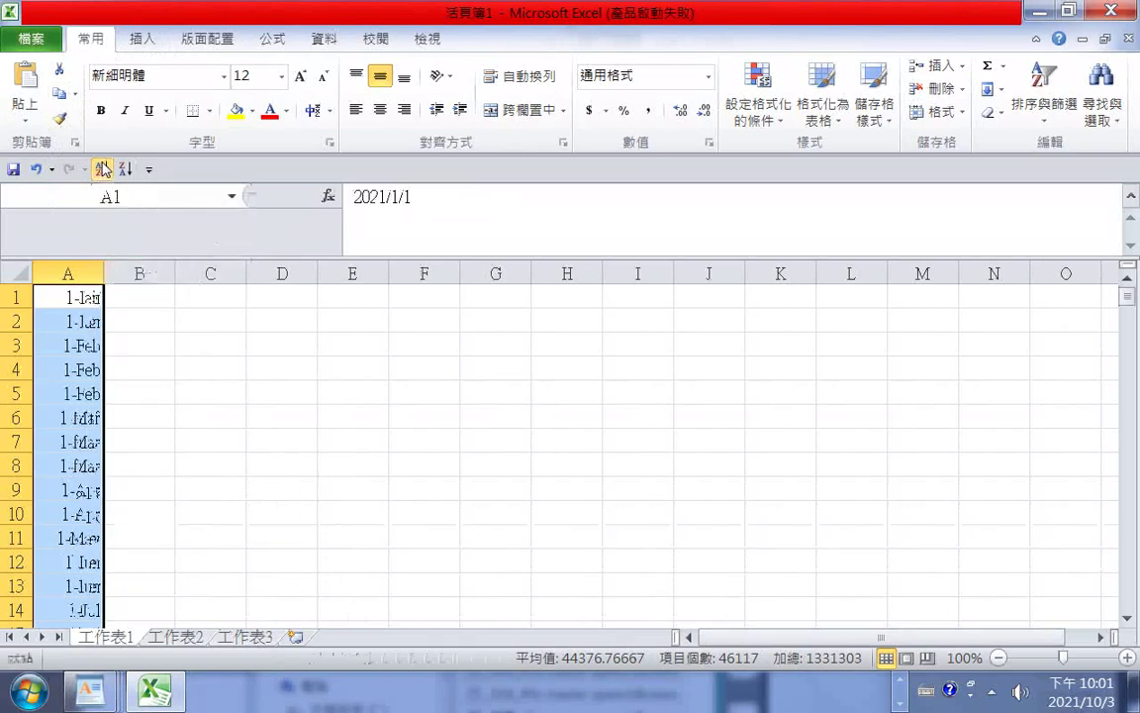
# Step: Examine the beginning of the sorted column A, from the date-formatted entries to the first entries starting with &c
pyautogui.scroll(-1, 87, 328)
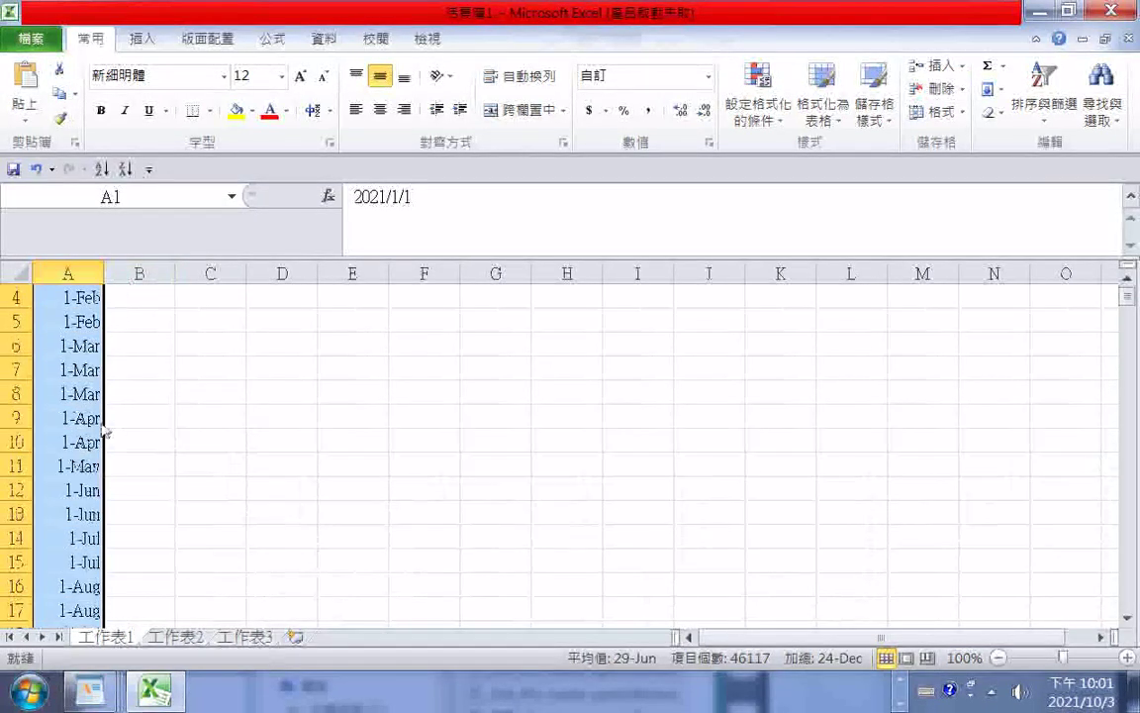
pyautogui.scroll(1, 96, 441)
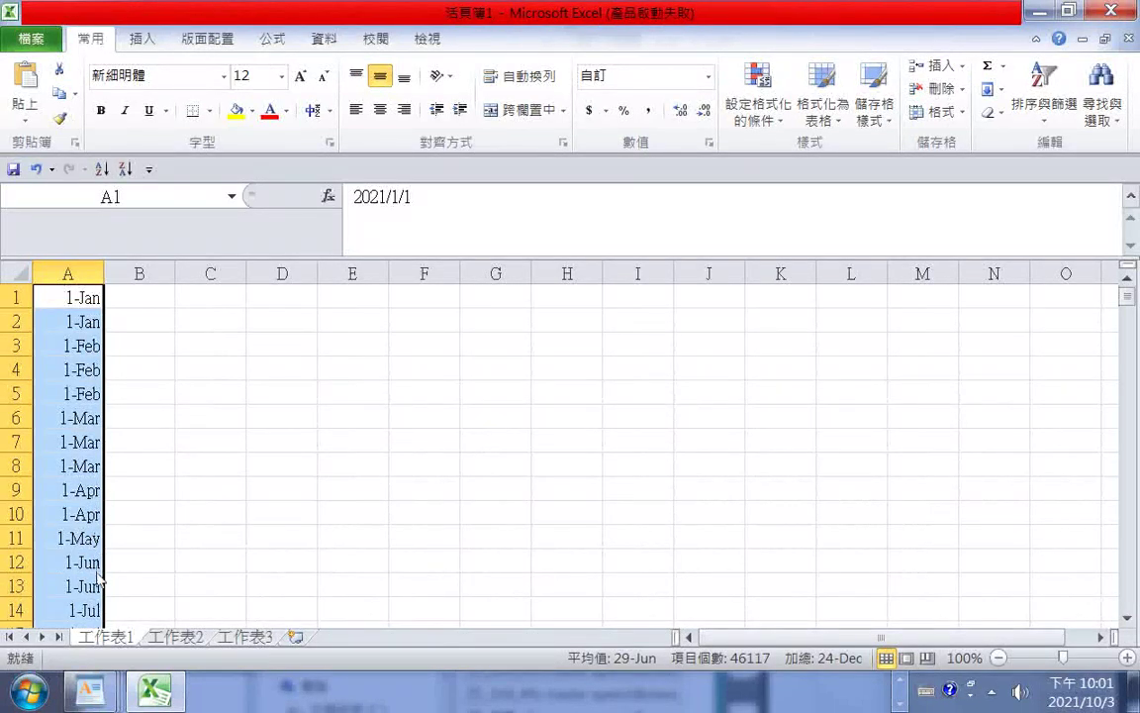
pyautogui.scroll(-1, 79, 544)
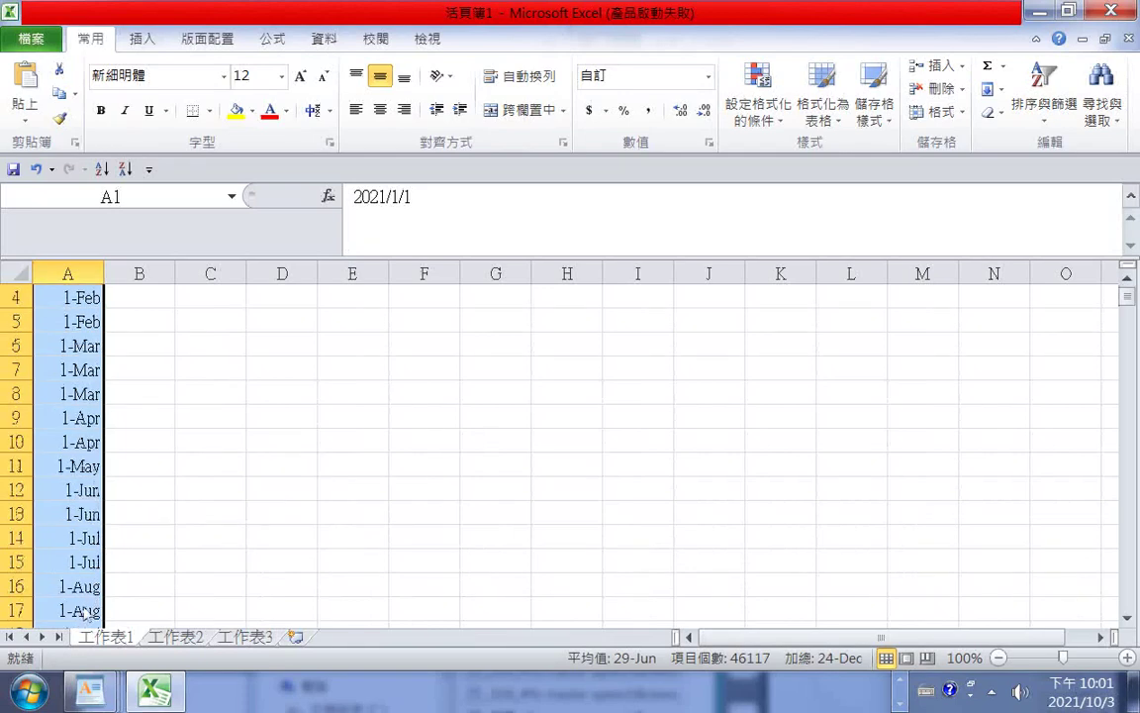
pyautogui.scroll(-1, 74, 623)
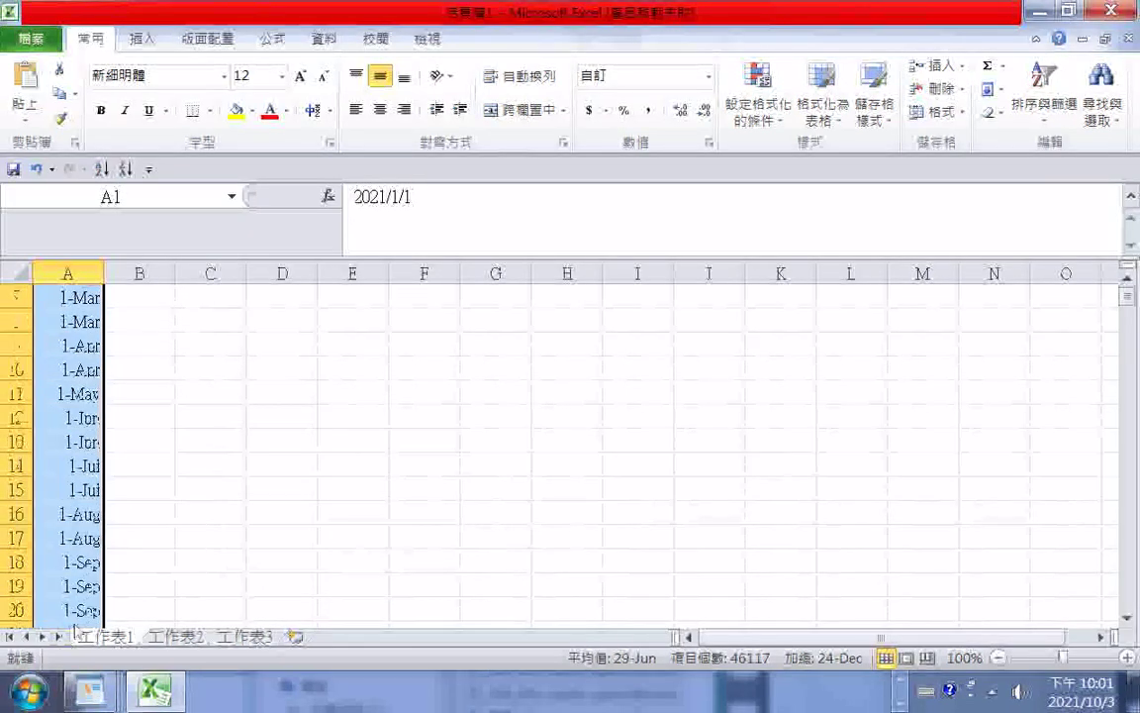
pyautogui.scroll(-1, 64, 555)
pyautogui.scroll(-1, 79, 584)
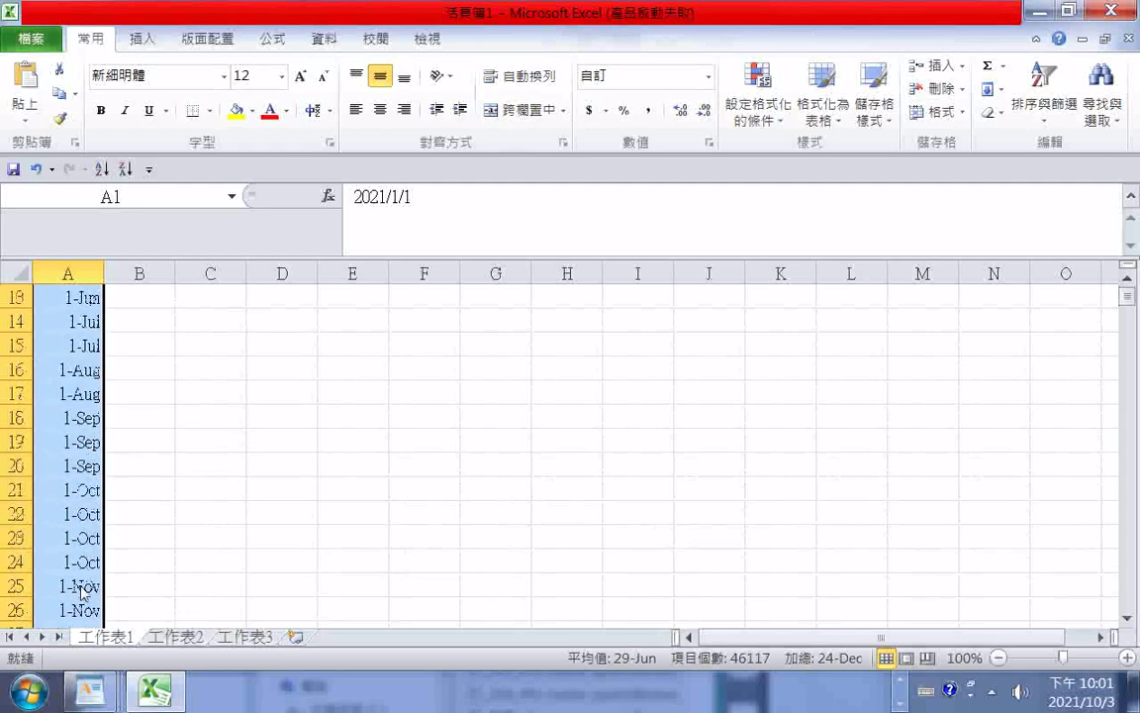
pyautogui.scroll(-1, 79, 588)
pyautogui.scroll(-1, 84, 594)
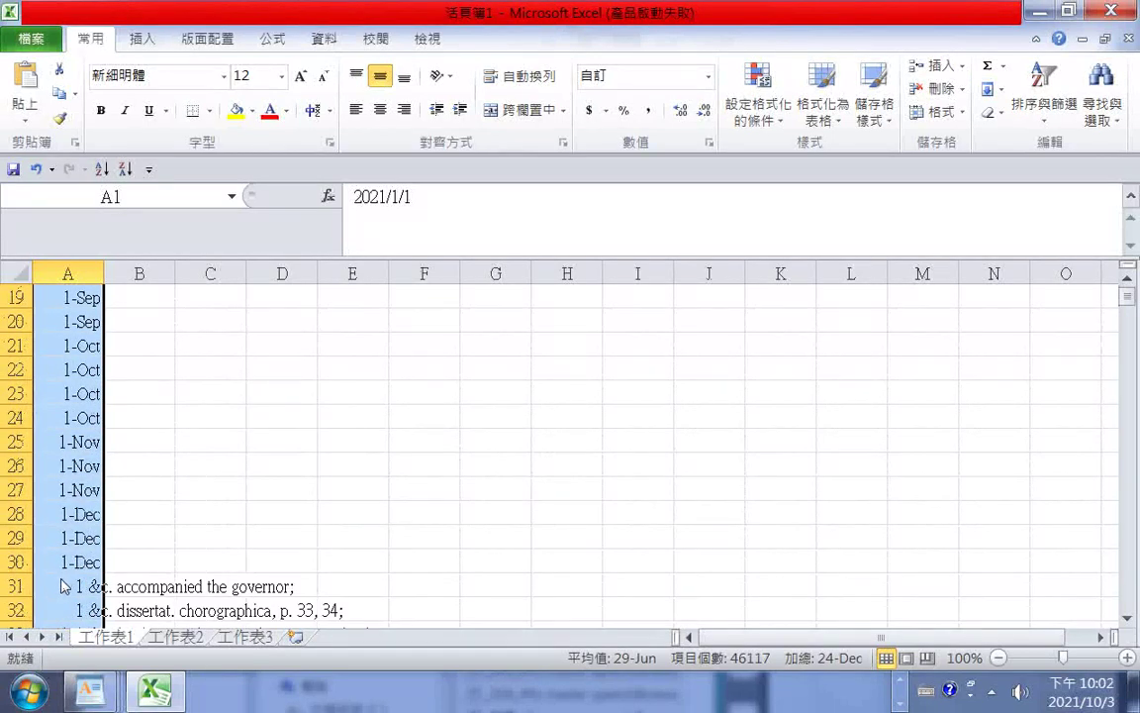
pyautogui.scroll(-1, 59, 572)
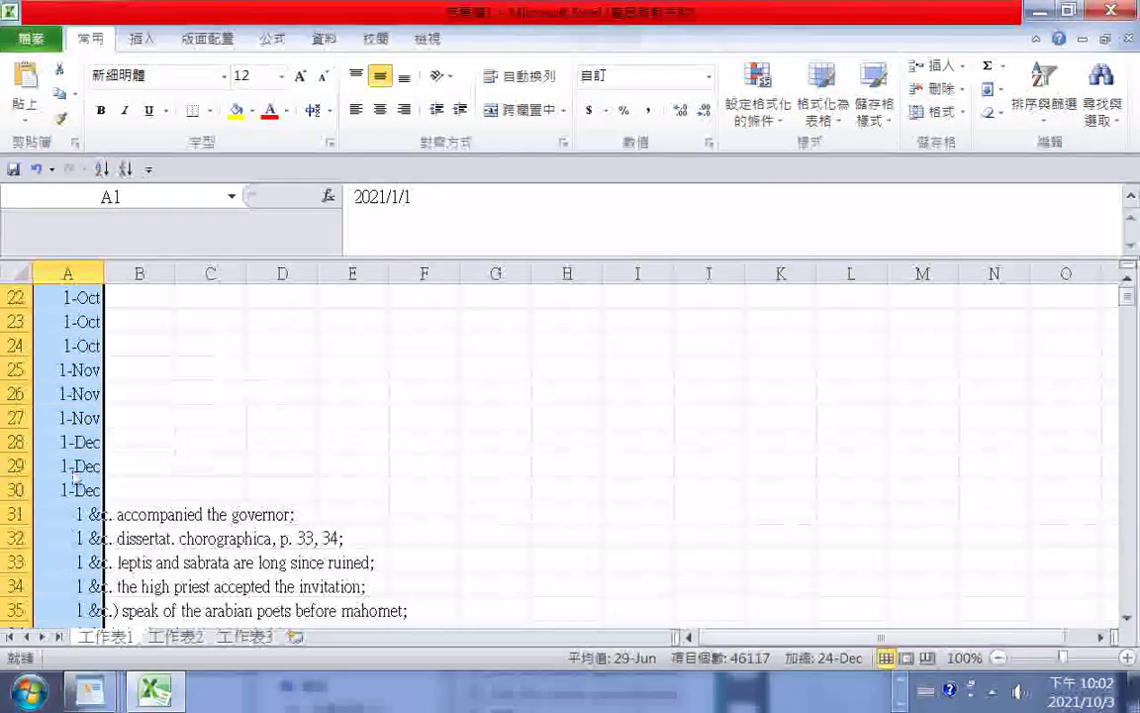
# Step: Examine the sorted entries starting with &c. and the transition to the first numeric entries in column A
pyautogui.scroll(-1, 84, 516)
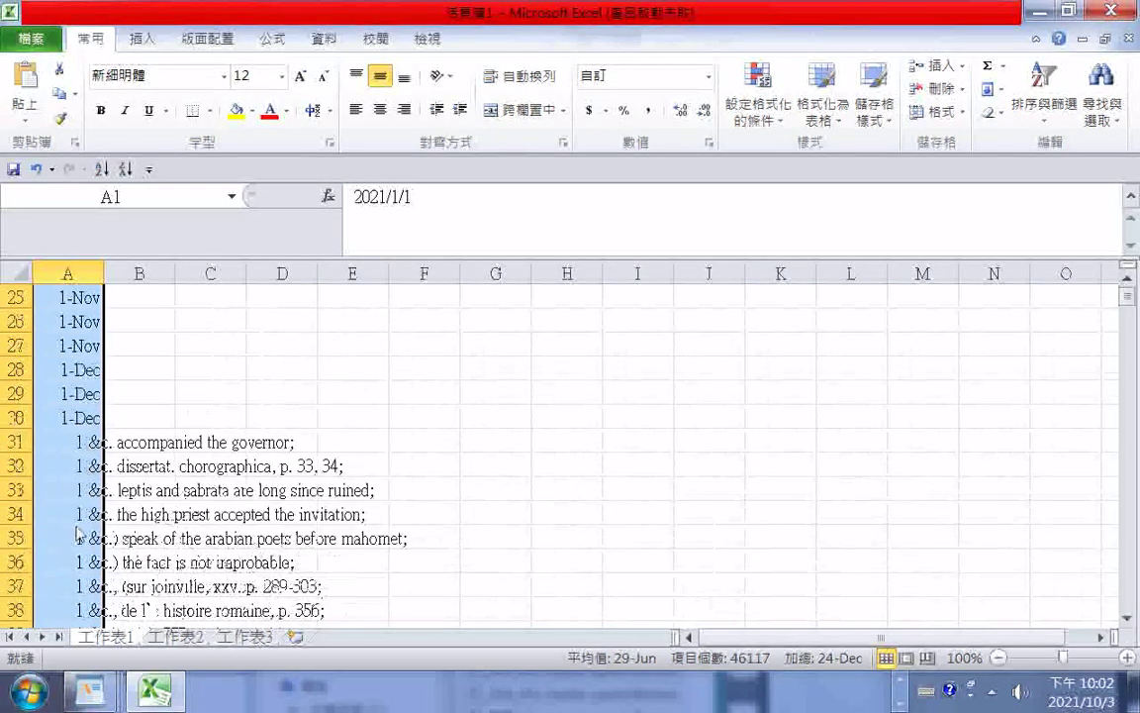
pyautogui.scroll(-1, 78, 540)
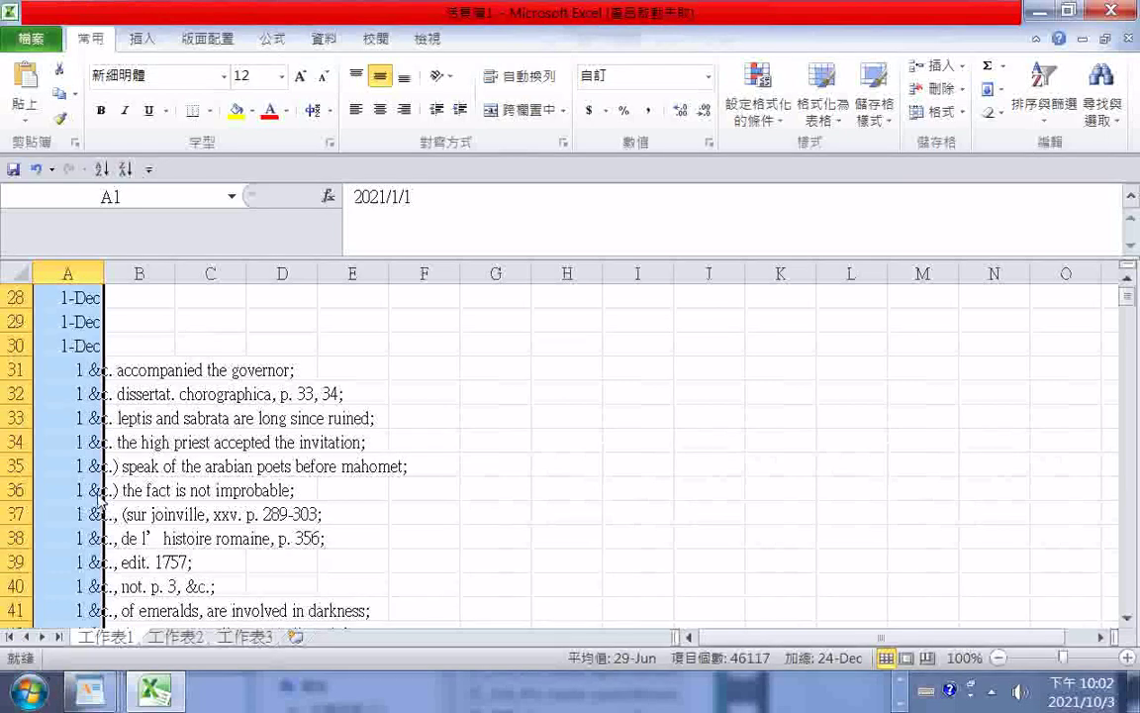
pyautogui.scroll(-1, 105, 517)
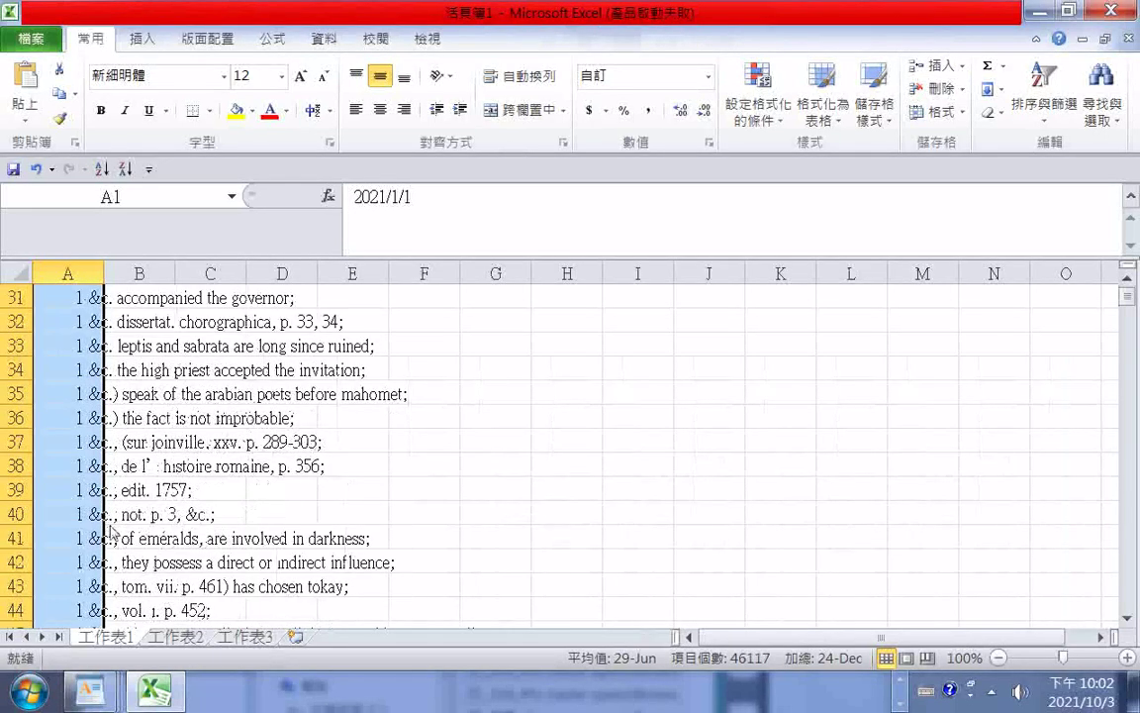
pyautogui.scroll(-1, 111, 532)
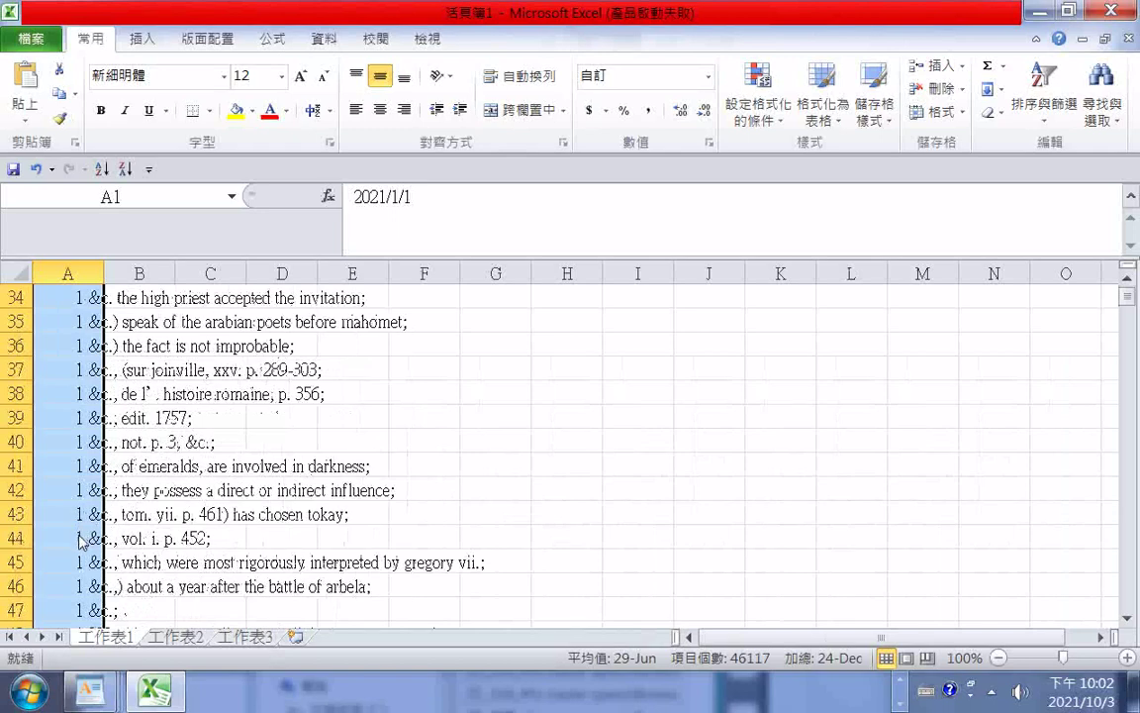
pyautogui.scroll(-3, 79, 541)
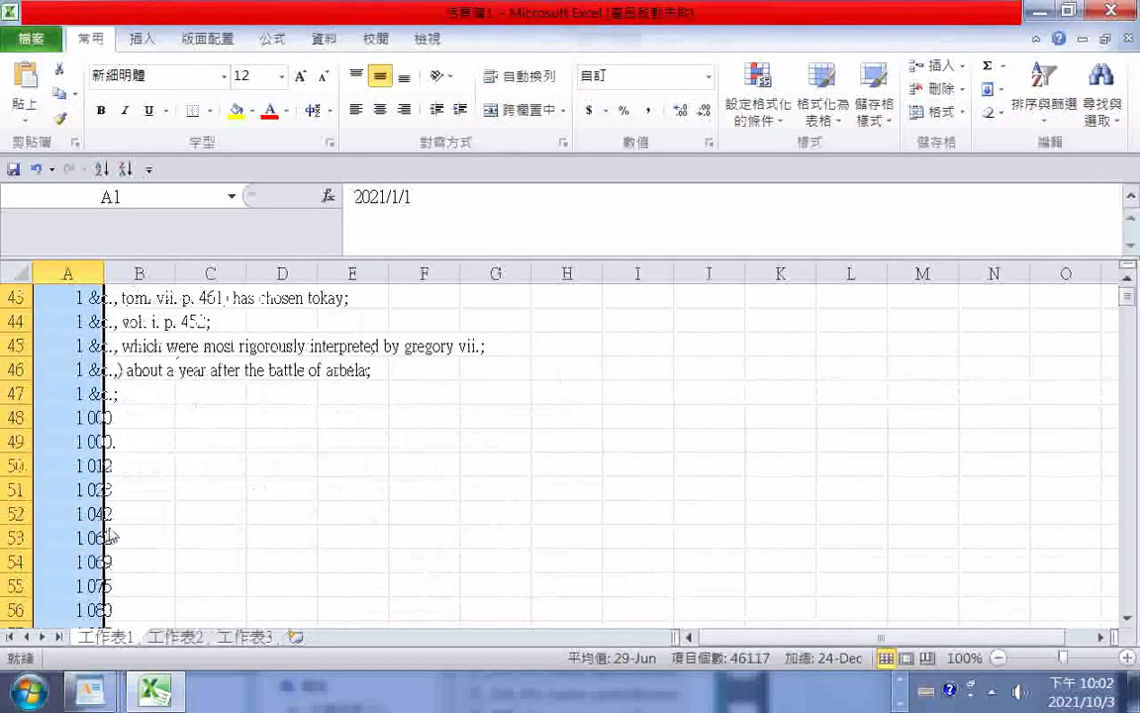
pyautogui.scroll(1, 87, 514)
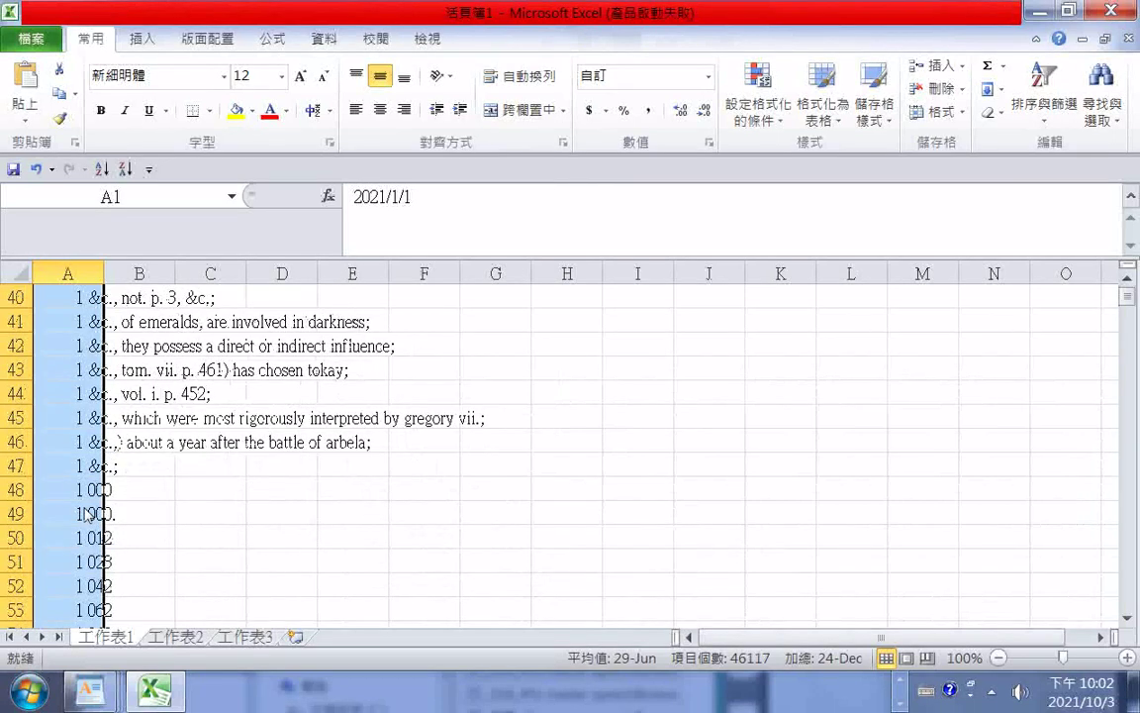
pyautogui.scroll(1, 89, 513)
pyautogui.scroll(4, 89, 513)
# Step: Look through the long run of numeric entries in the sorted column A, from 000 up to the 600s
pyautogui.scroll(-8, 89, 513)
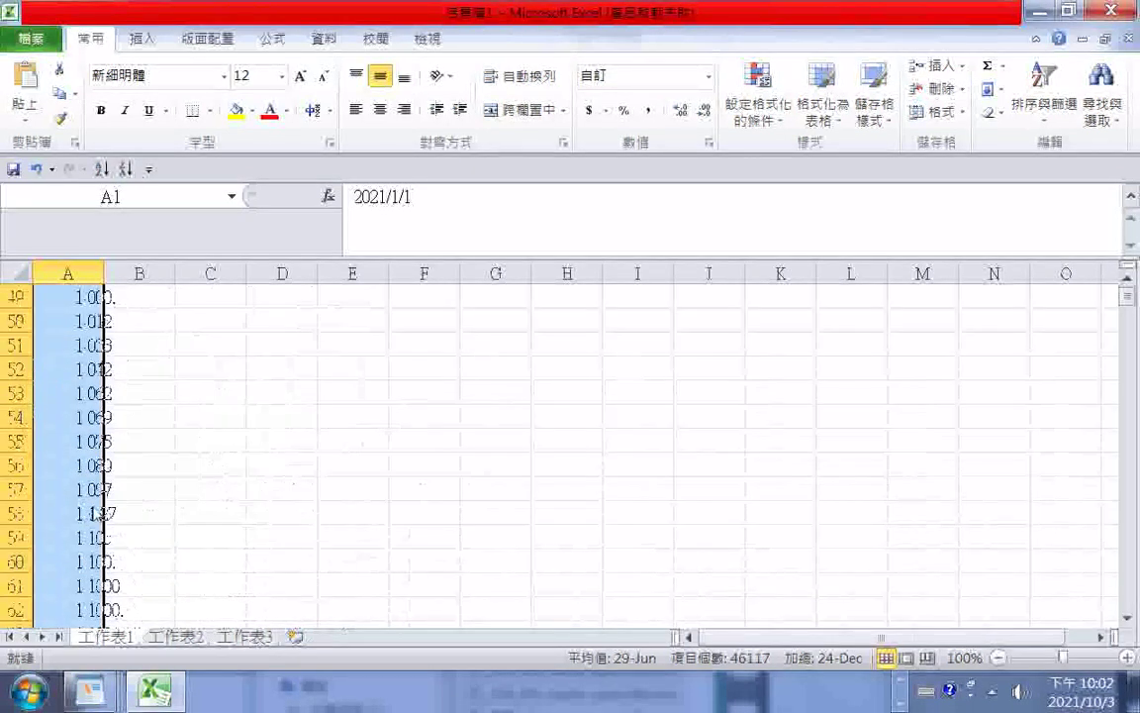
pyautogui.scroll(-11, 99, 513)
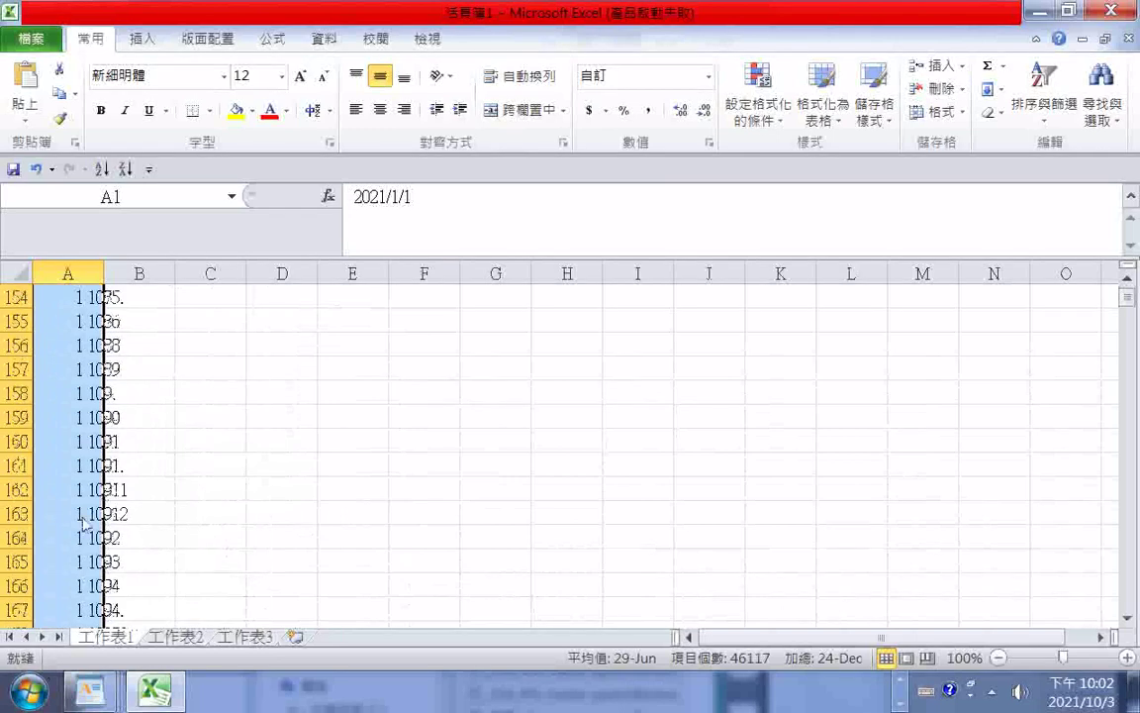
pyautogui.scroll(-10, 146, 506)
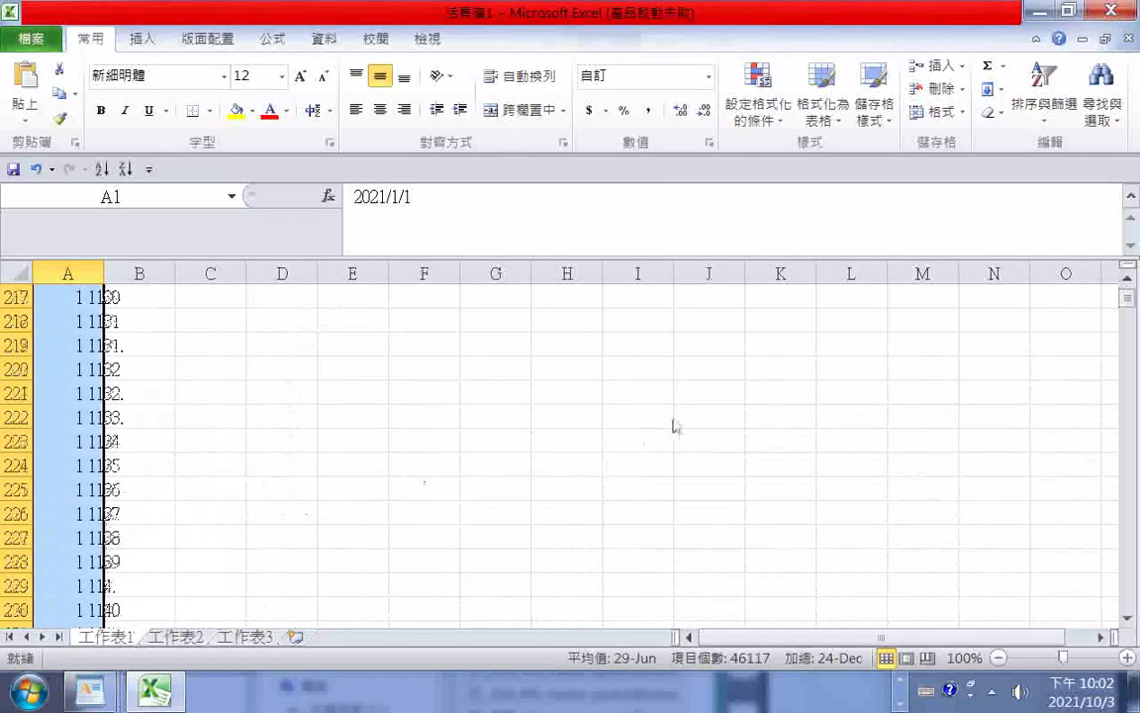
pyautogui.scroll(-20, 673, 426)
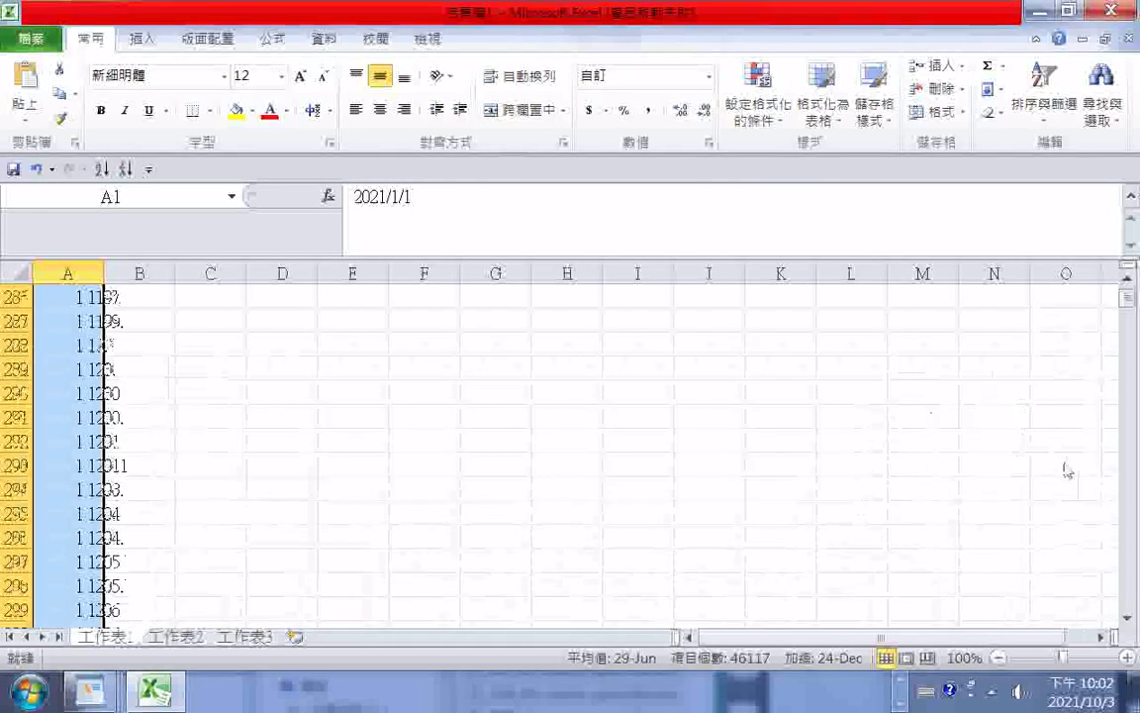
pyautogui.scroll(-1, 1095, 407)
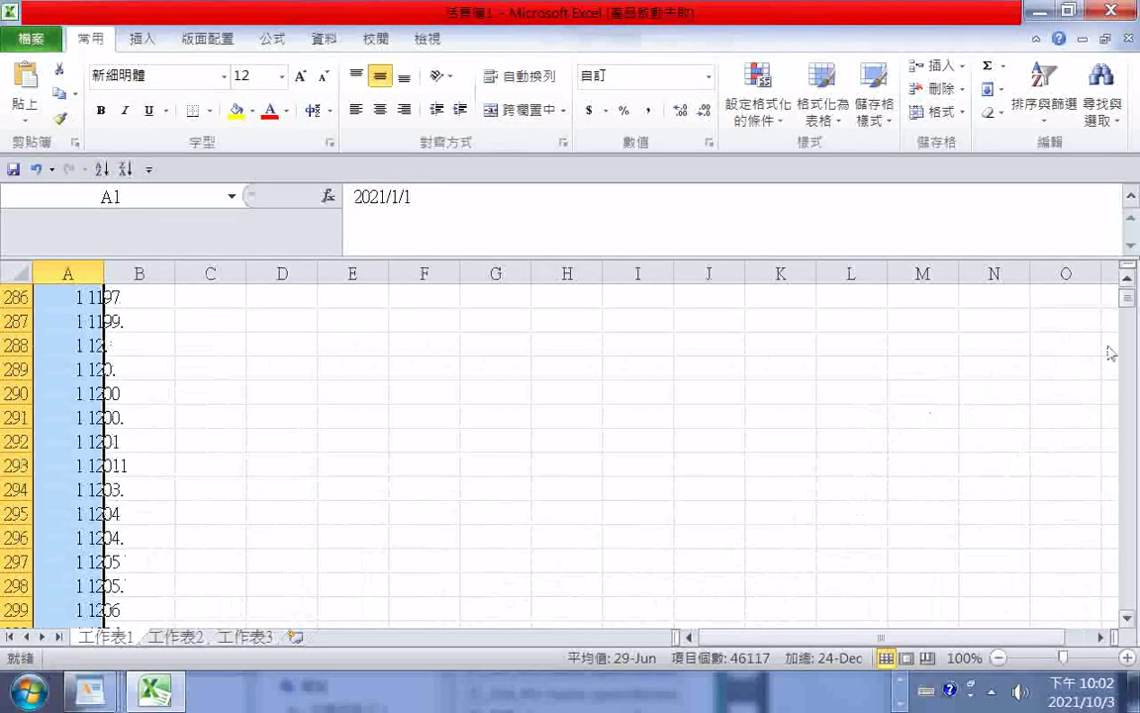
pyautogui.moveTo(1128, 303); pyautogui.dragTo(1124, 305)
pyautogui.click(1125, 318)
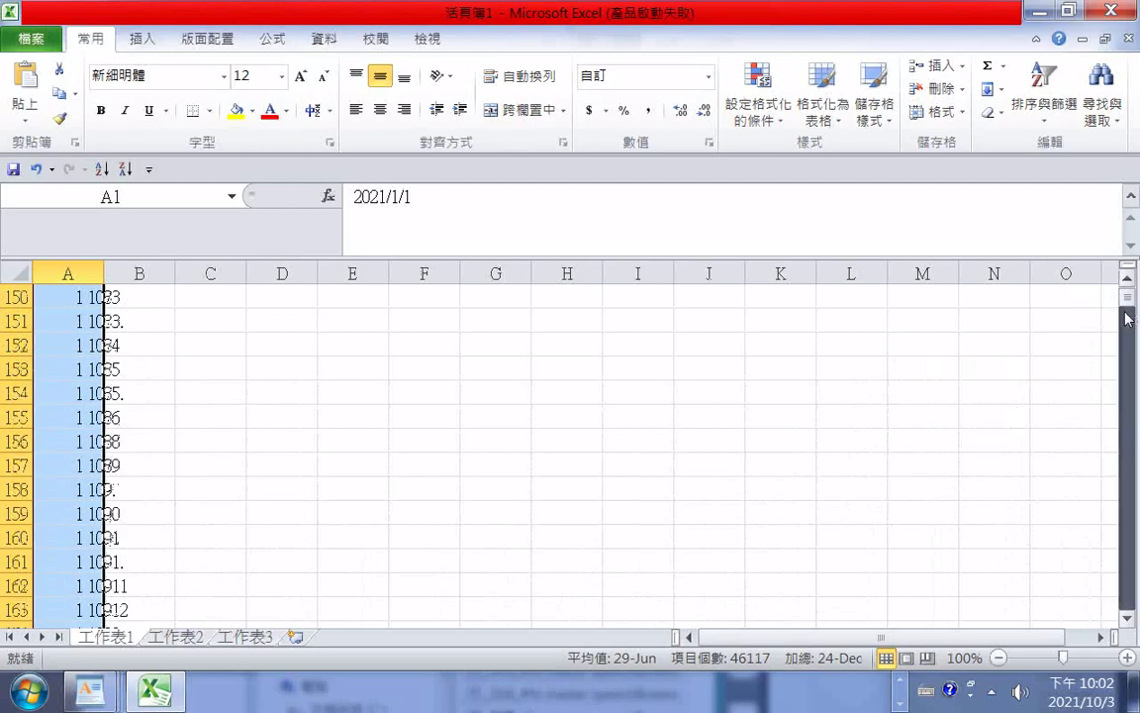
pyautogui.moveTo(1126, 317); pyautogui.dragTo(1126, 314)
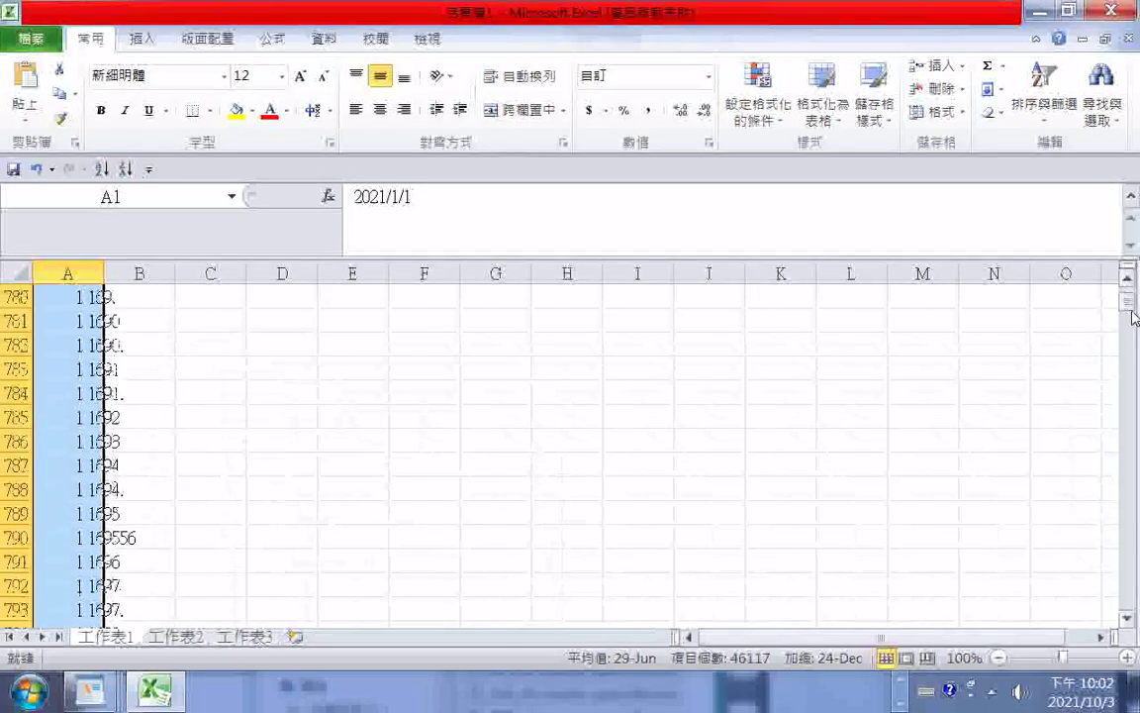
pyautogui.scroll(-5, 1103, 339)
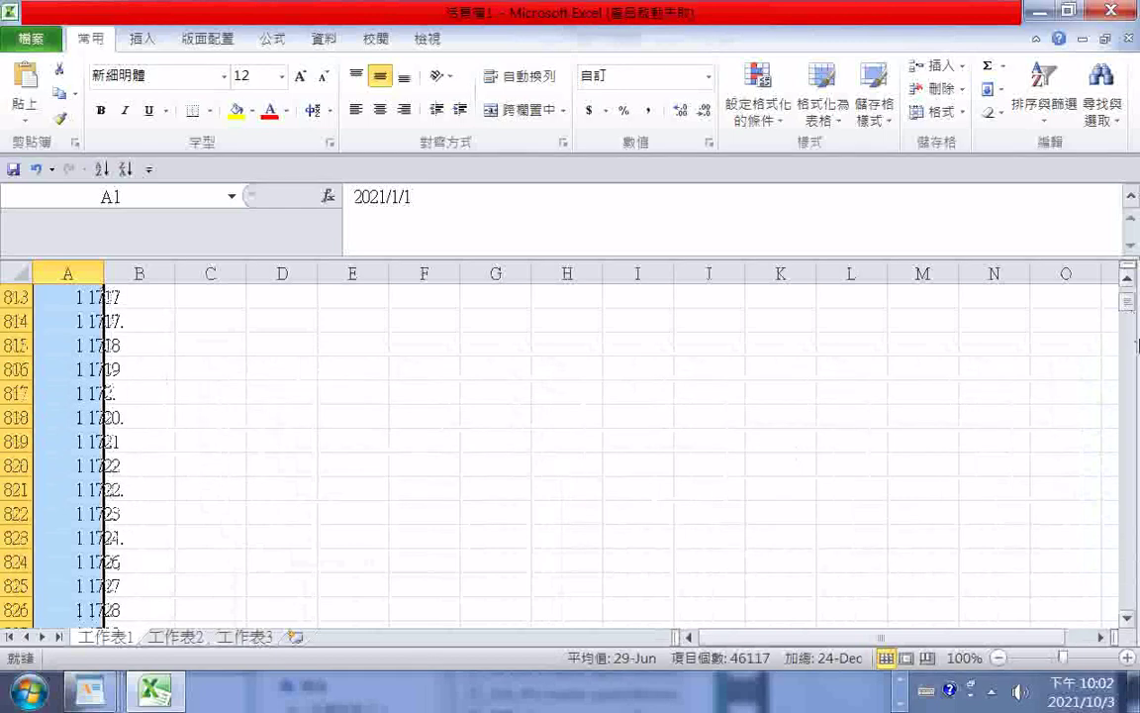
pyautogui.moveTo(1128, 326); pyautogui.dragTo(1128, 334)
pyautogui.moveTo(1128, 337); pyautogui.dragTo(1128, 336)
pyautogui.scroll(-14, 611, 400)
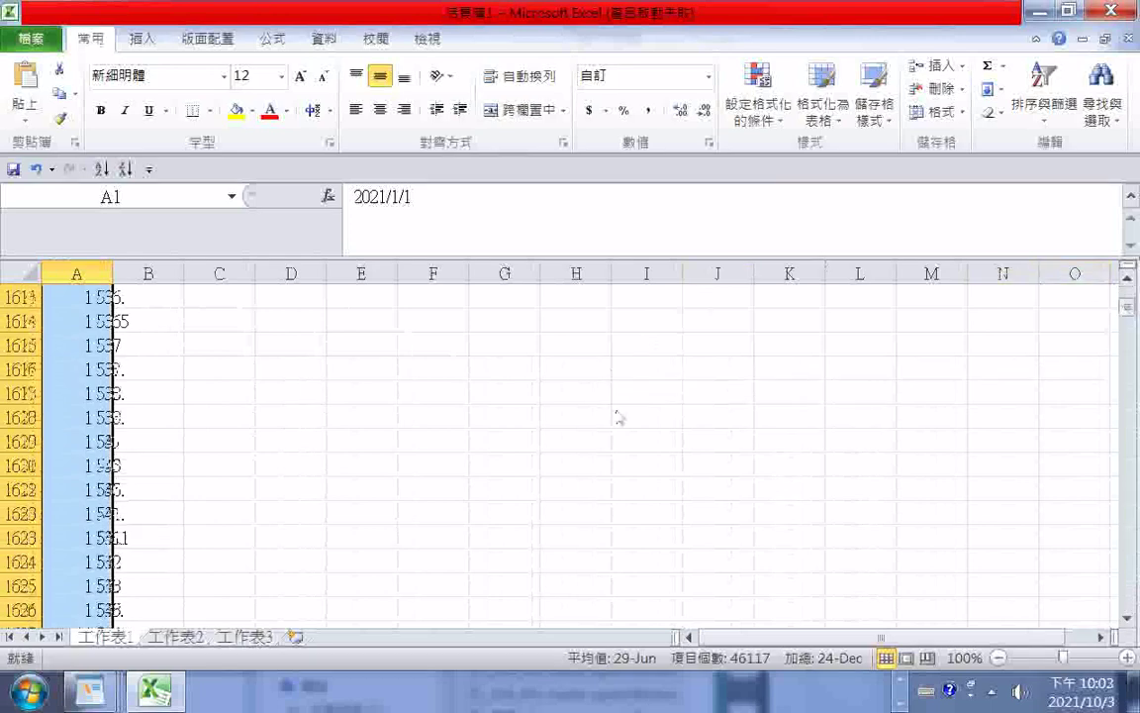
pyautogui.scroll(-13, 349, 372)
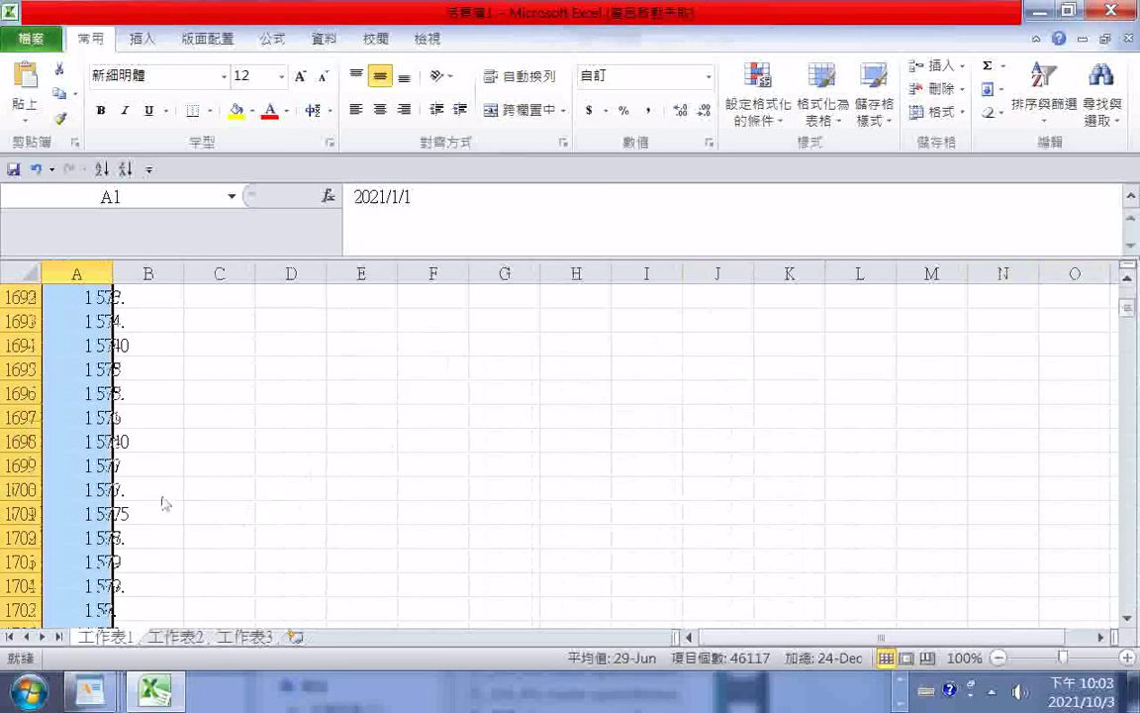
pyautogui.scroll(-20, 166, 502)
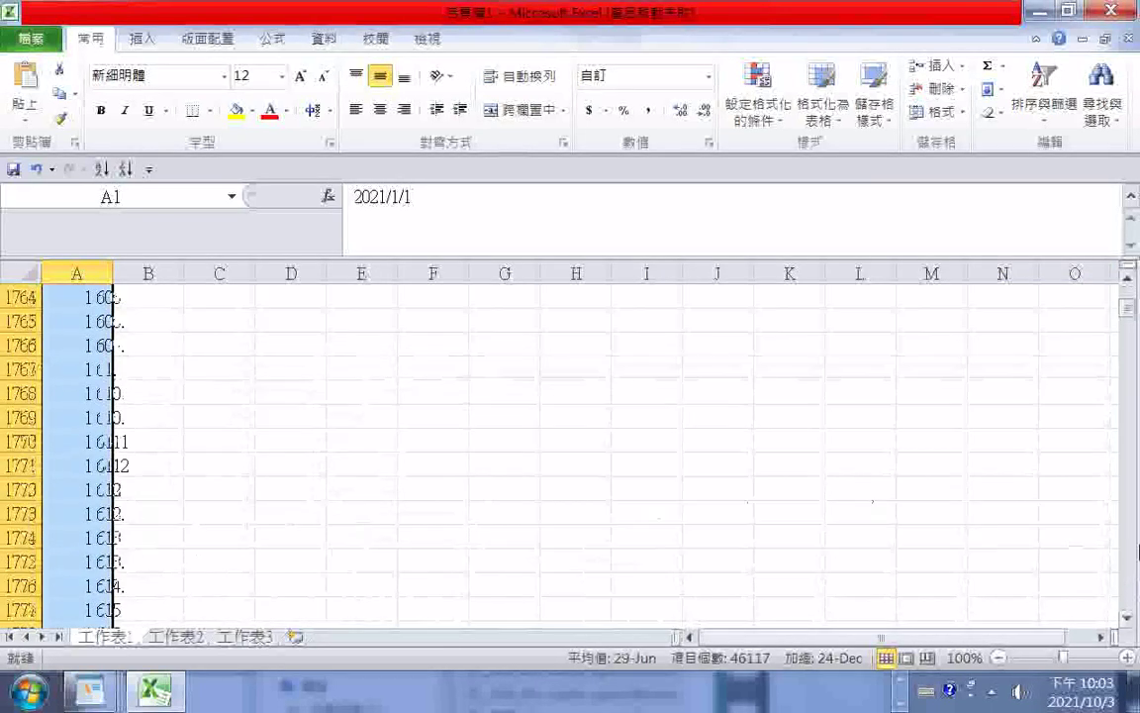
# Step: Locate the boundary in column A between the last numeric entries and the first alphabetical words starting with aa
pyautogui.click(1129, 342)
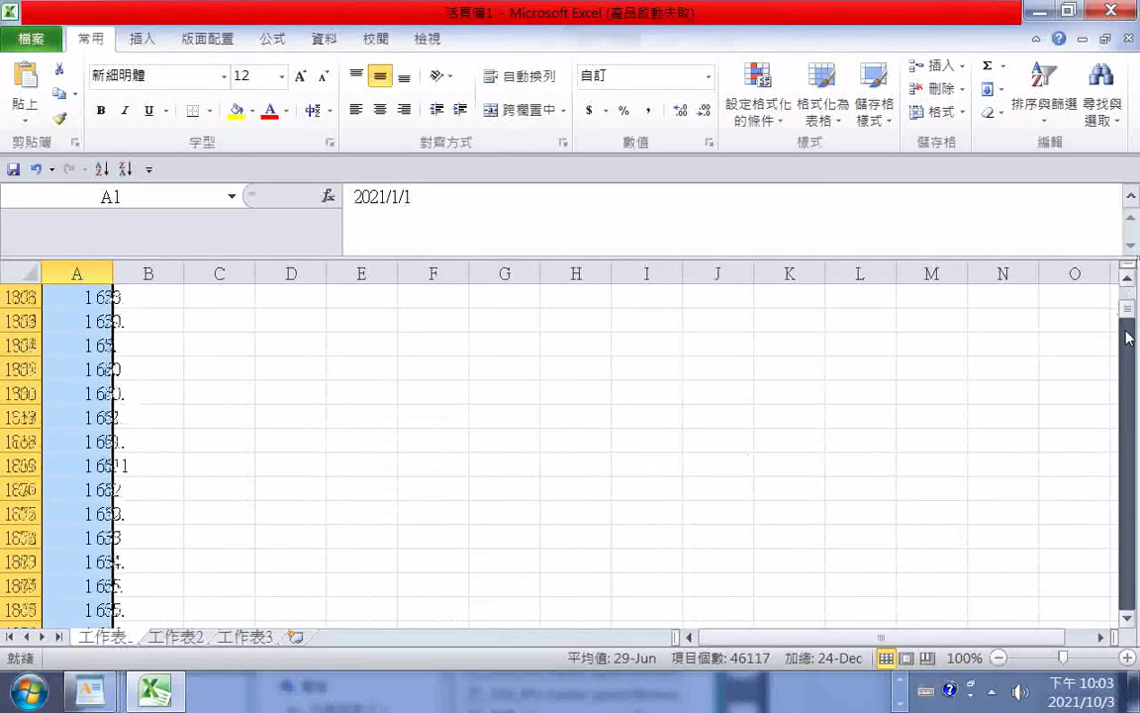
pyautogui.moveTo(1129, 337); pyautogui.dragTo(1129, 337)
pyautogui.scroll(19, 356, 594)
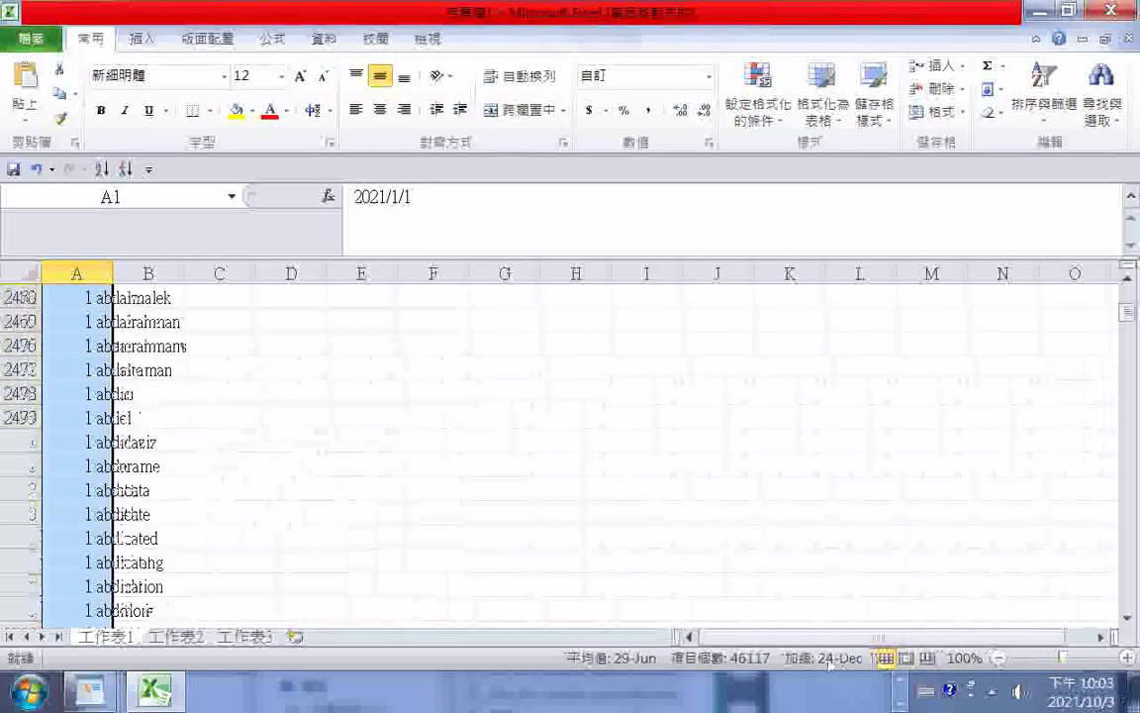
pyautogui.scroll(8, 211, 483)
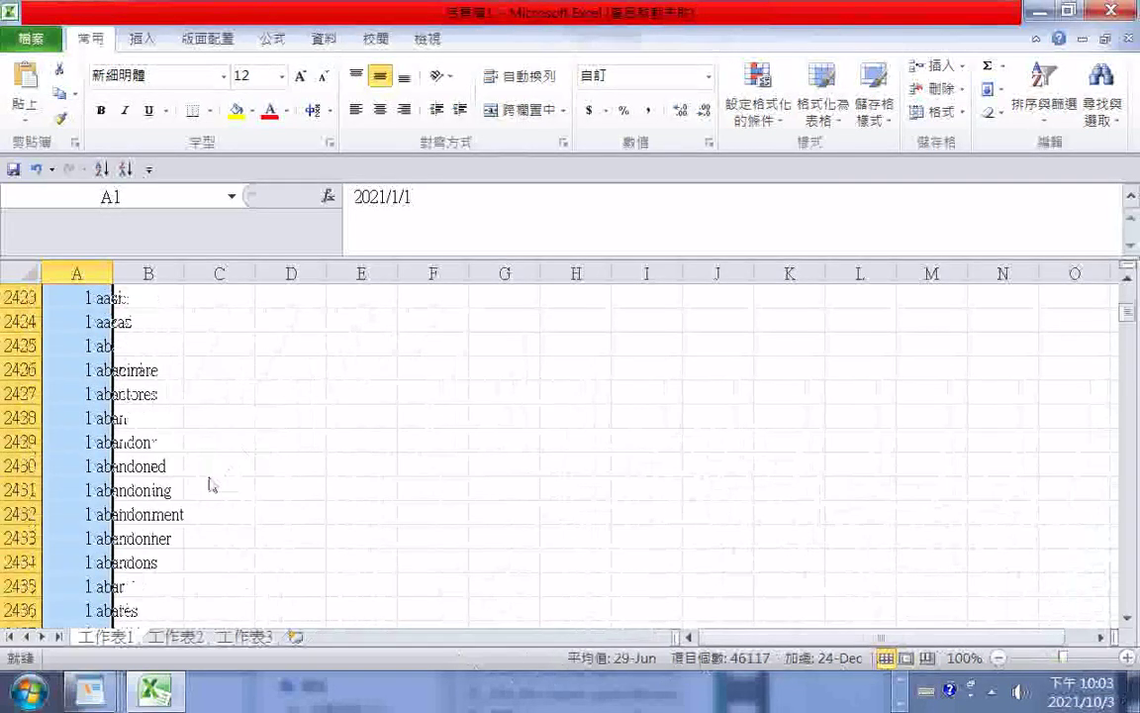
pyautogui.scroll(1, 202, 475)
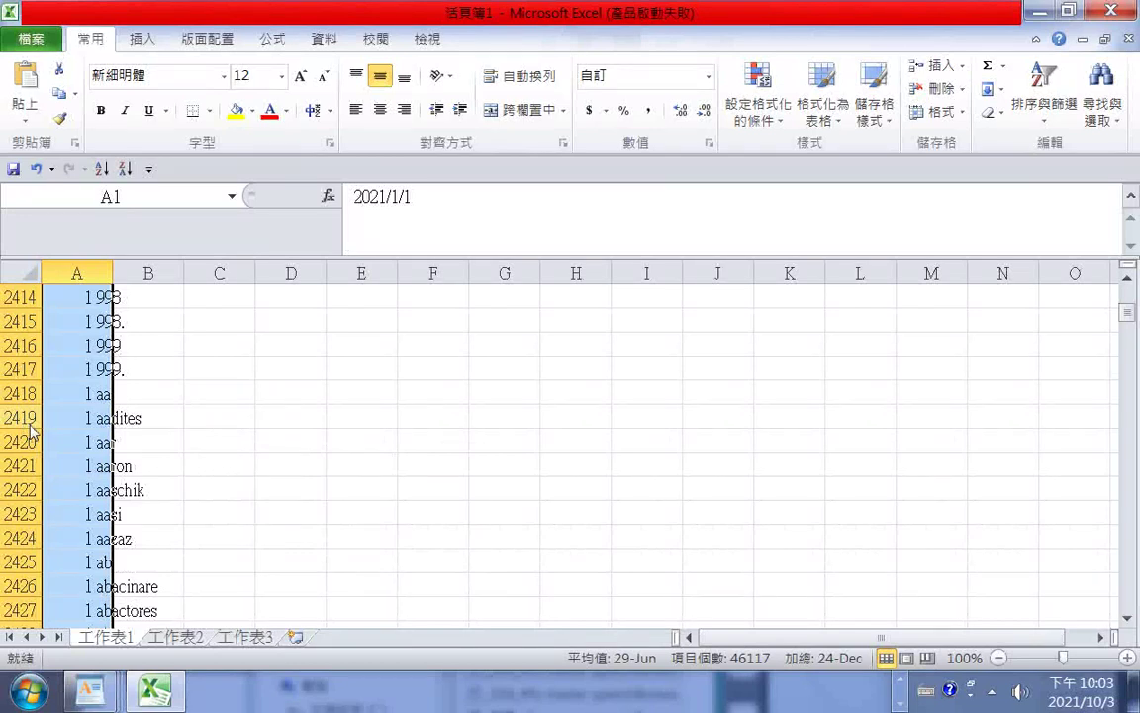
pyautogui.scroll(-1, 36, 475)
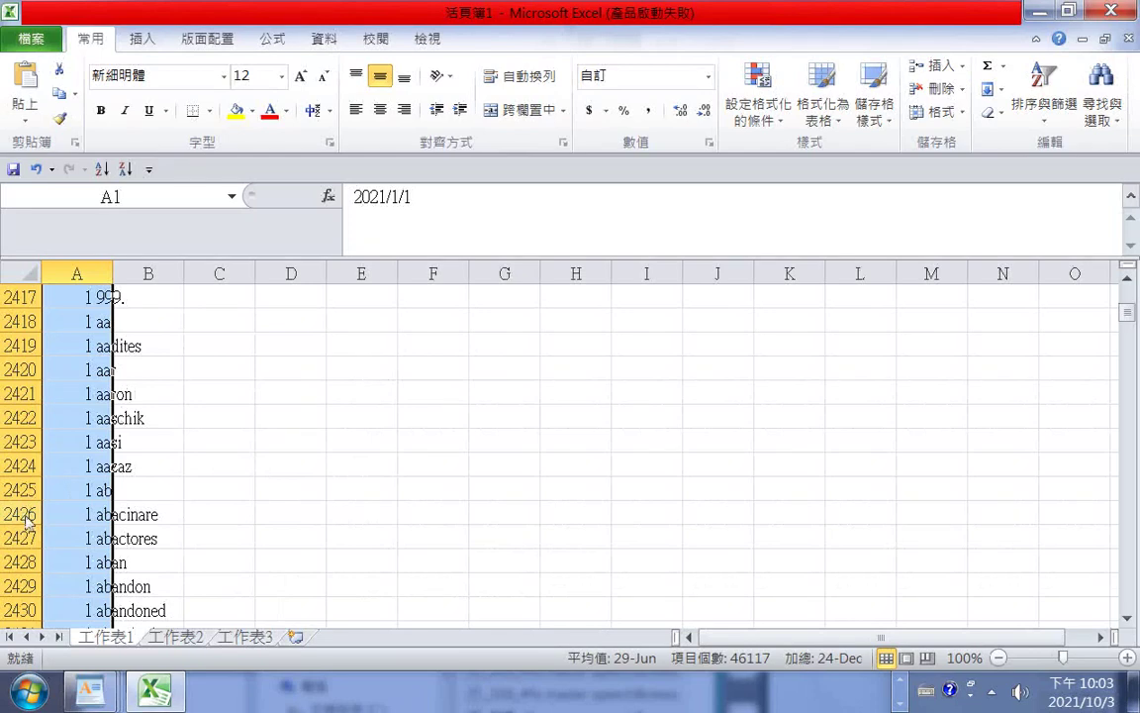
# Step: Select row 2426 with the word abacinare and examine the words starting with ab that follow it
pyautogui.click(24, 514)
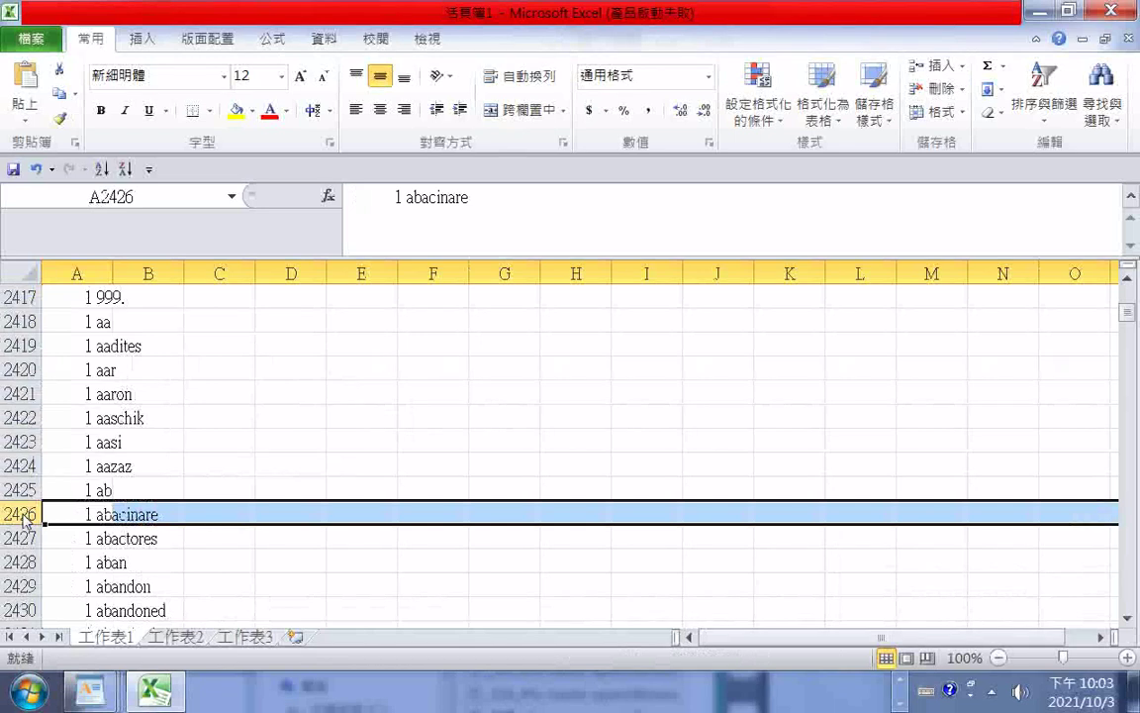
pyautogui.scroll(-1, 24, 514)
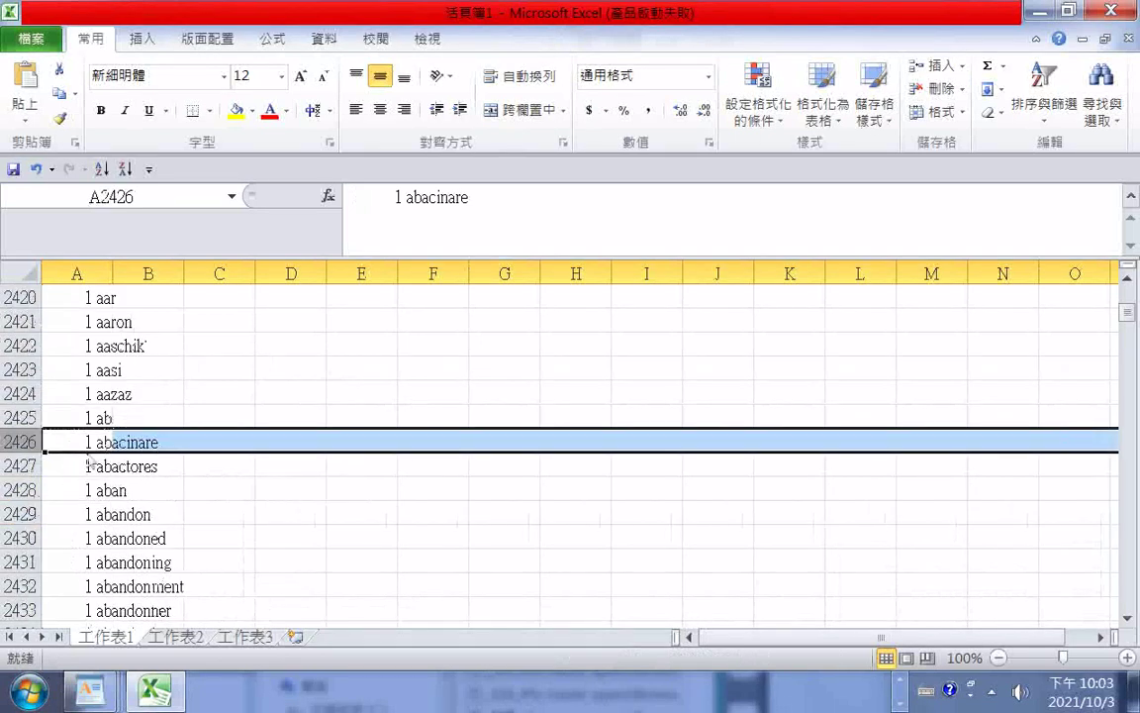
pyautogui.scroll(-2, 243, 473)
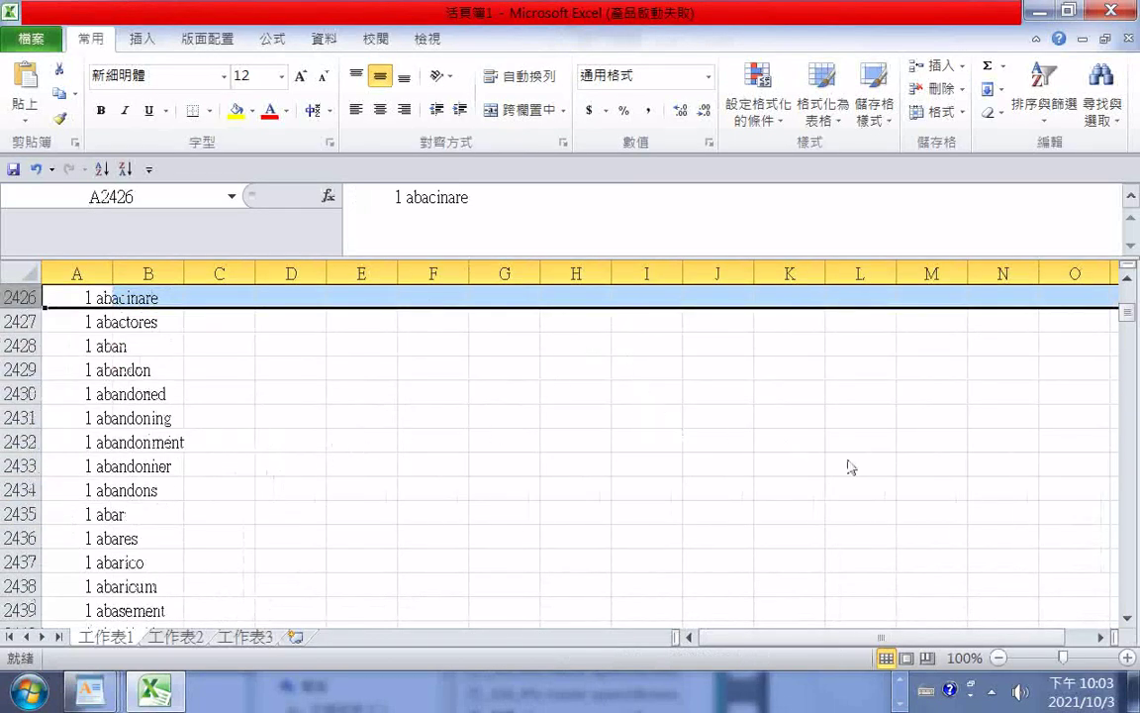
pyautogui.scroll(-6, 980, 534)
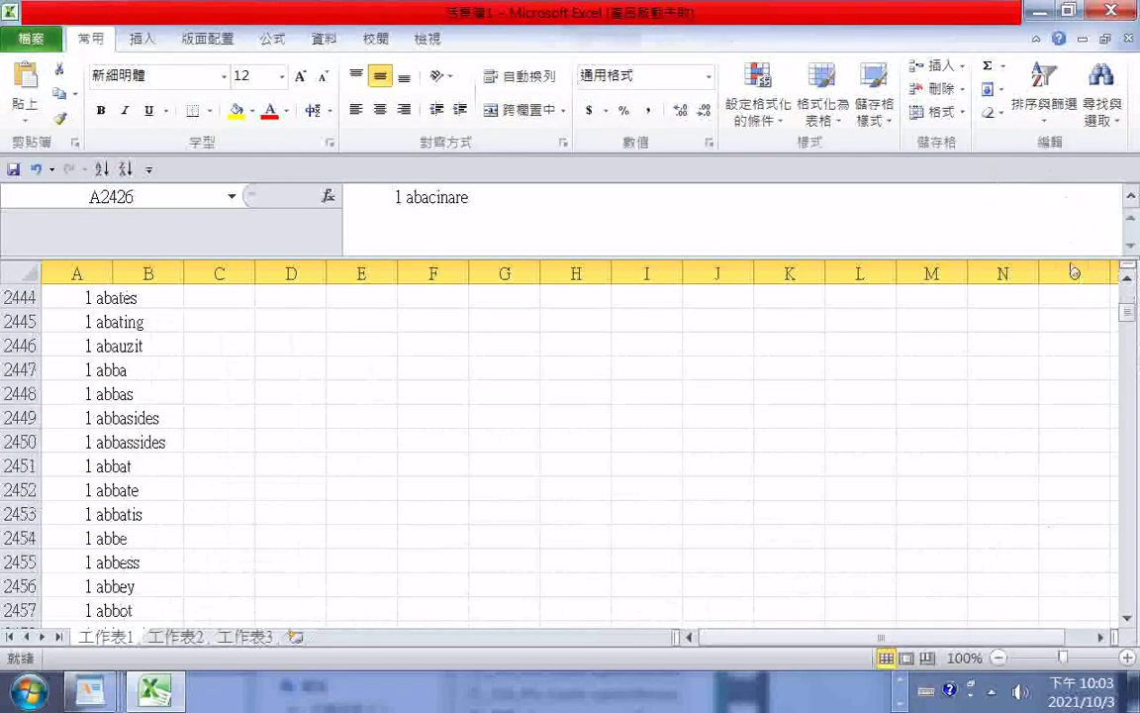
pyautogui.scroll(-4, 1039, 448)
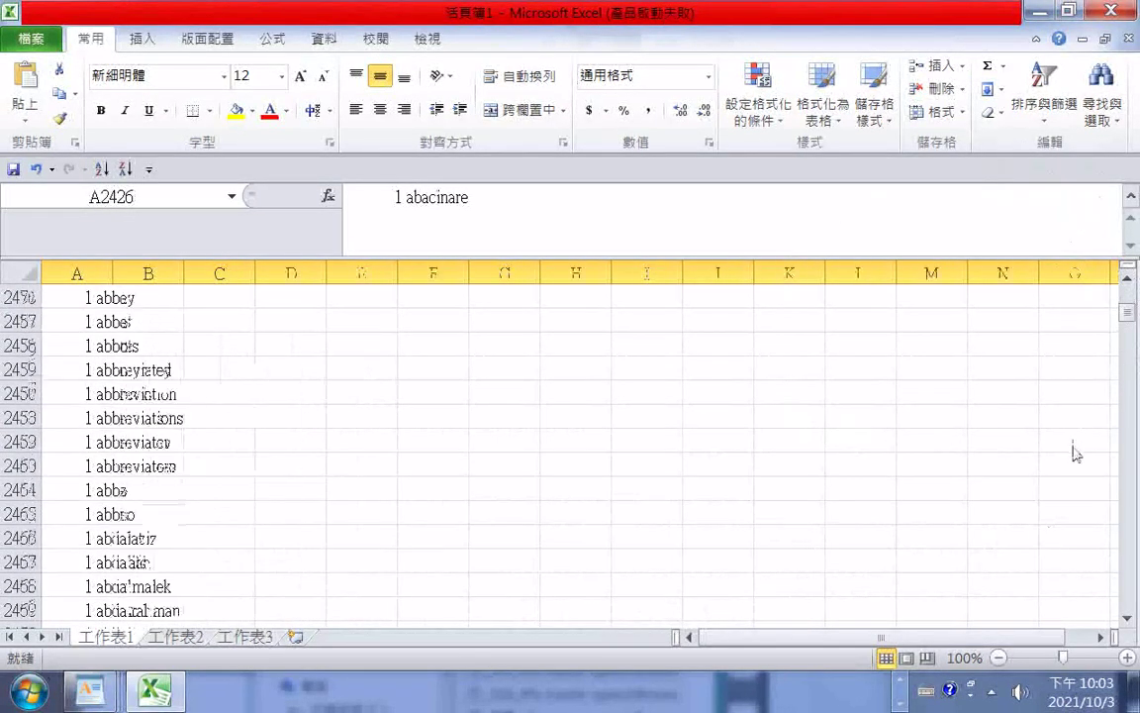
pyautogui.scroll(-12, 1066, 453)
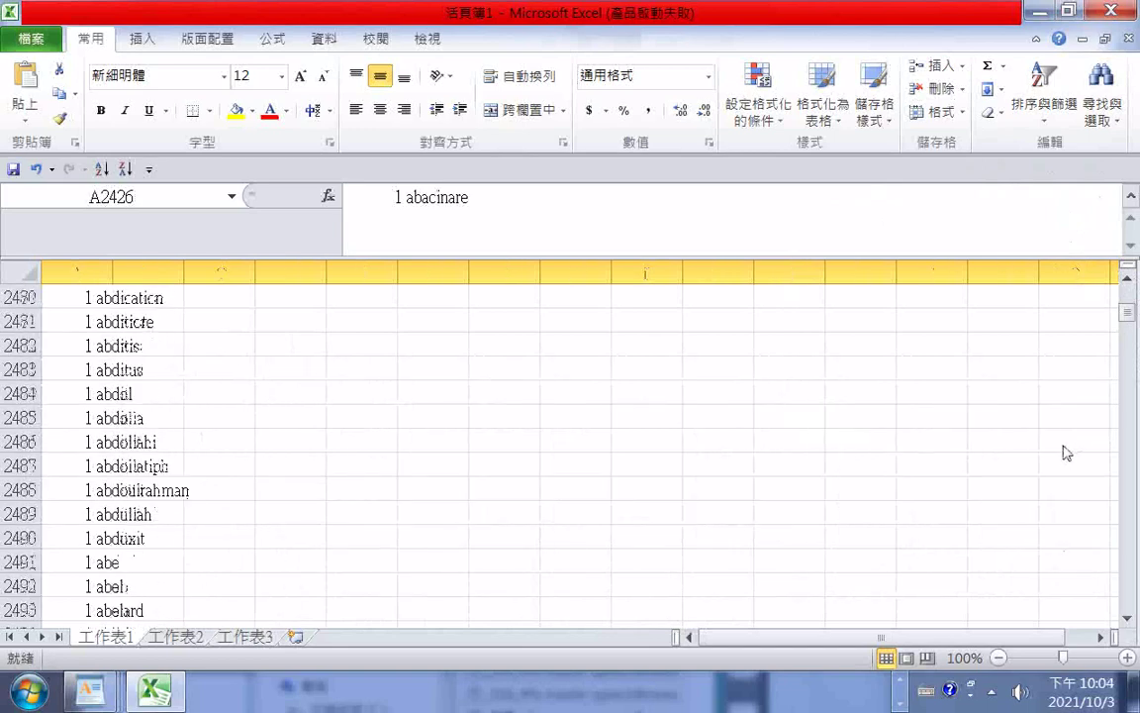
pyautogui.scroll(-5, 1066, 453)
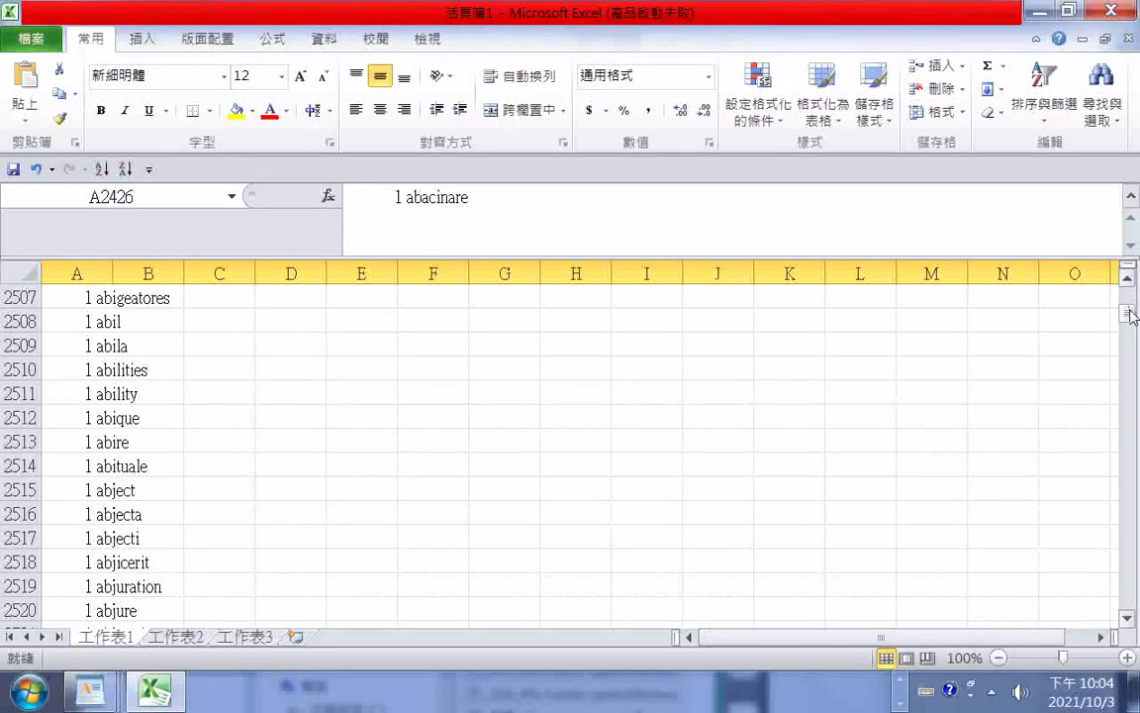
# Step: Check the last rows of the sorted list, where number entries have counts above 1
pyautogui.moveTo(1131, 315); pyautogui.dragTo(1089, 611)
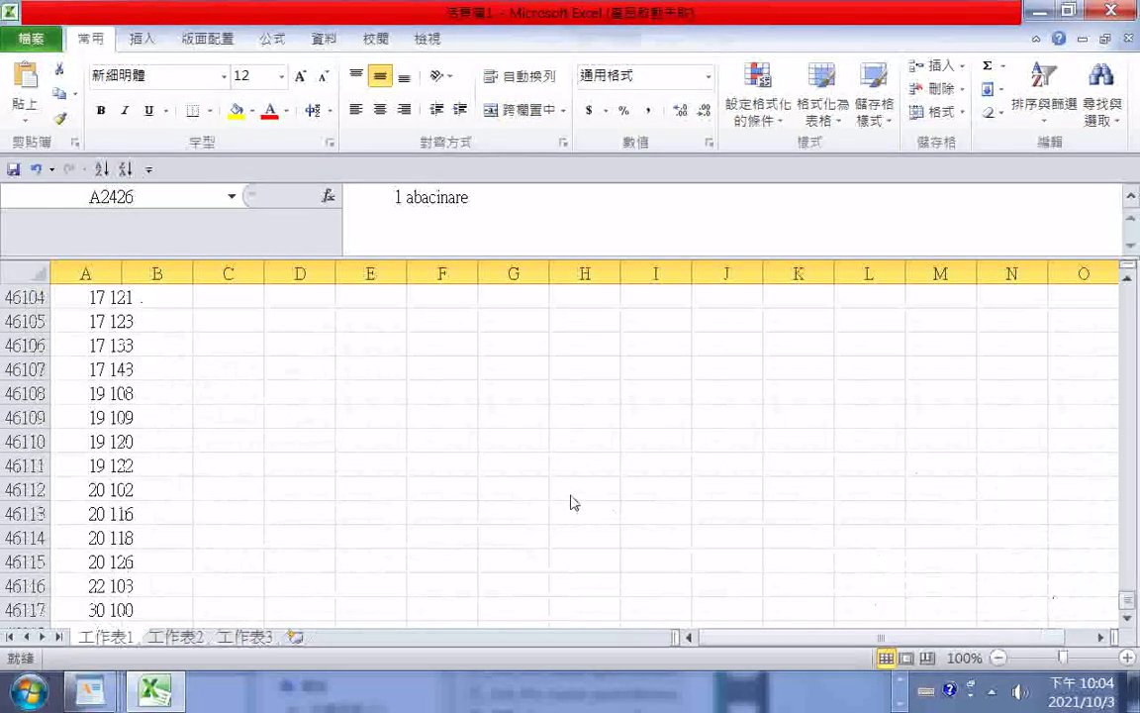
pyautogui.scroll(-4, 572, 501)
pyautogui.scroll(20, 572, 502)
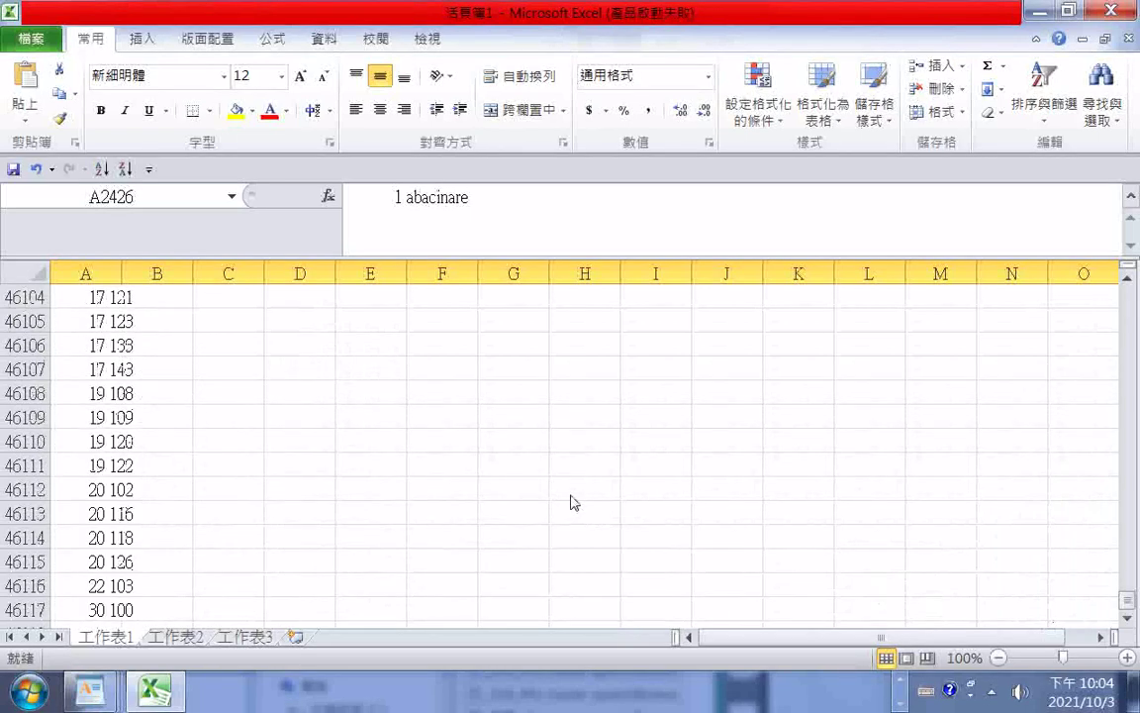
pyautogui.scroll(18, 623, 442)
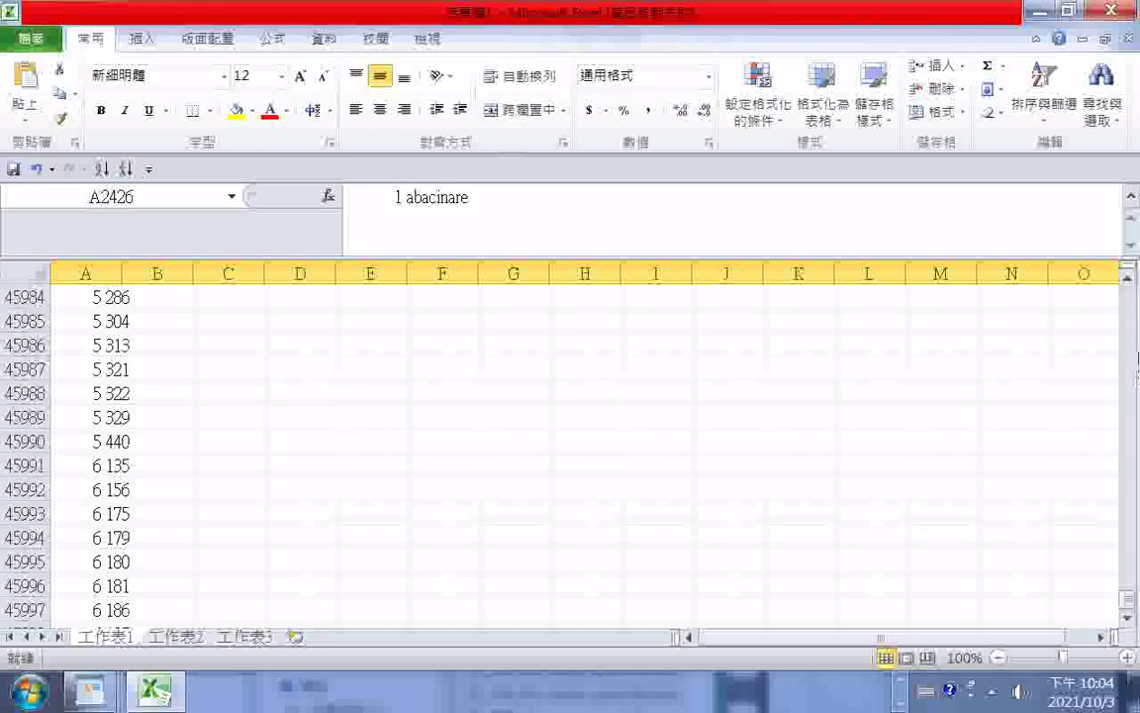
# Step: Extend the selection from row 2426 to row 45640, the last word entry with count 1 (zythus), and copy these rows
pyautogui.click(1130, 393)
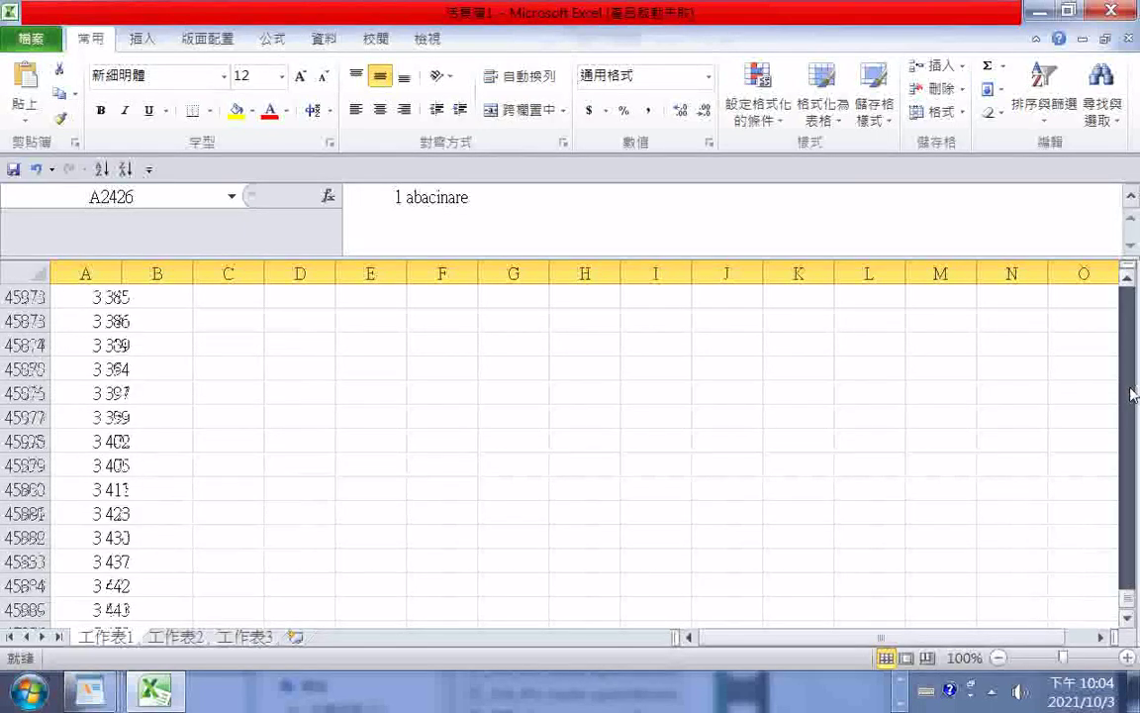
pyautogui.moveTo(1131, 393); pyautogui.dragTo(797, 400)
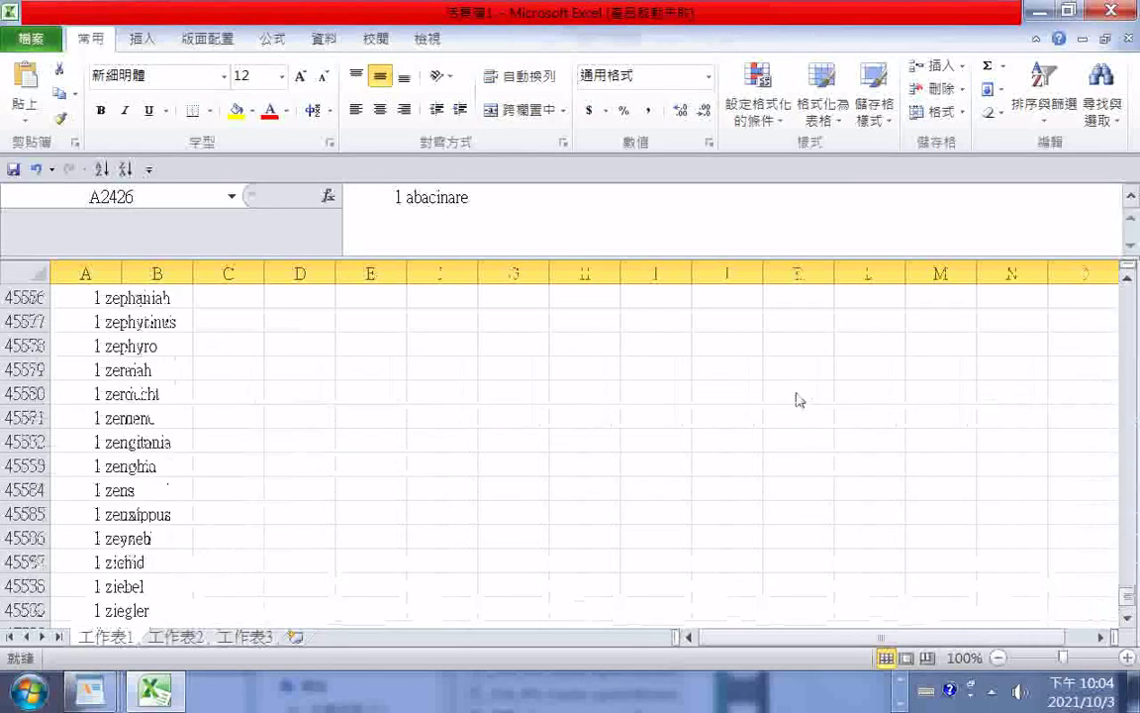
pyautogui.scroll(-7, 761, 394)
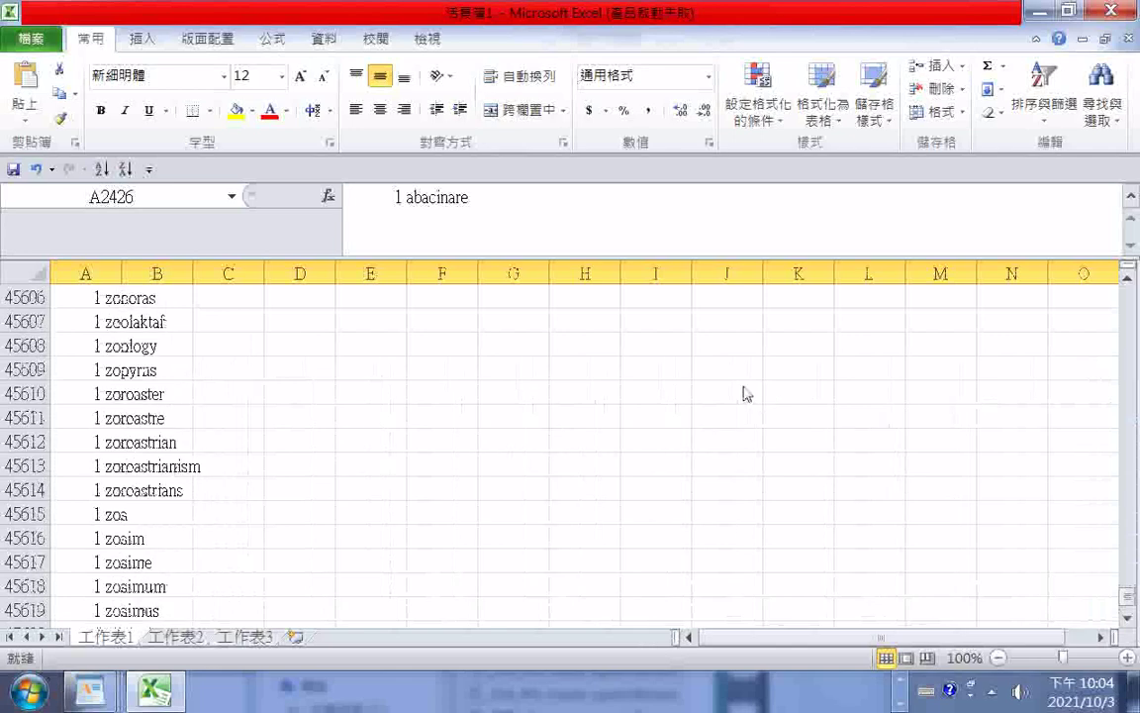
pyautogui.scroll(-11, 302, 430)
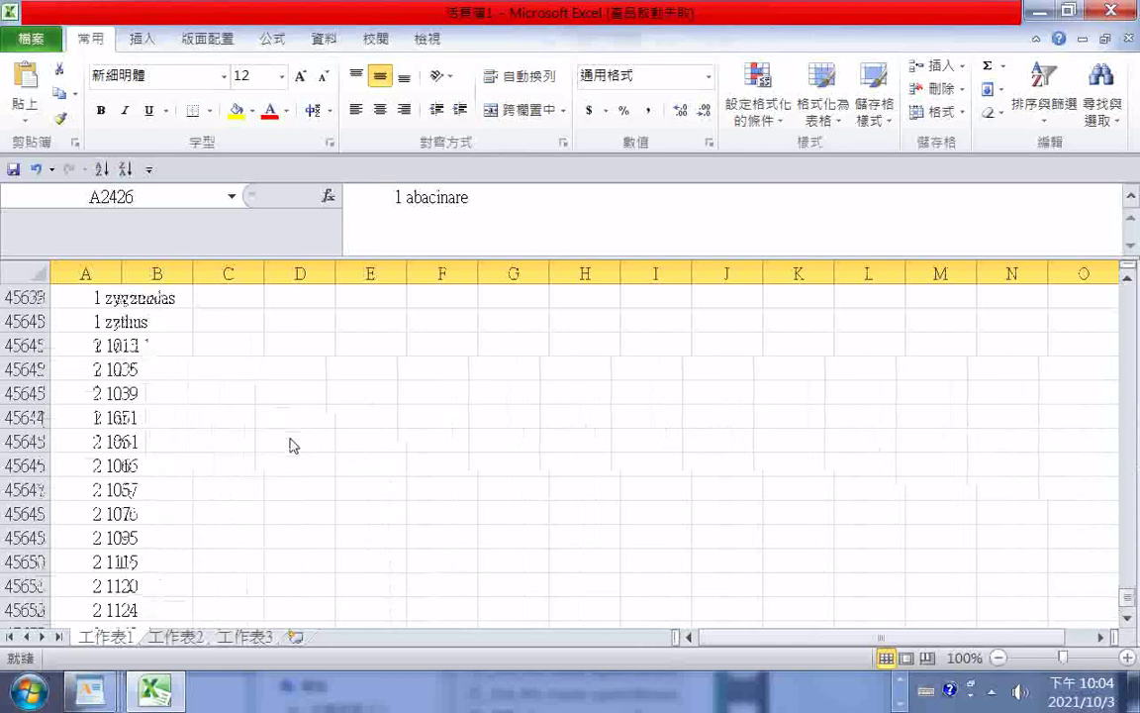
pyautogui.keyDown('shift'); pyautogui.click(38, 321); pyautogui.keyUp('shift')
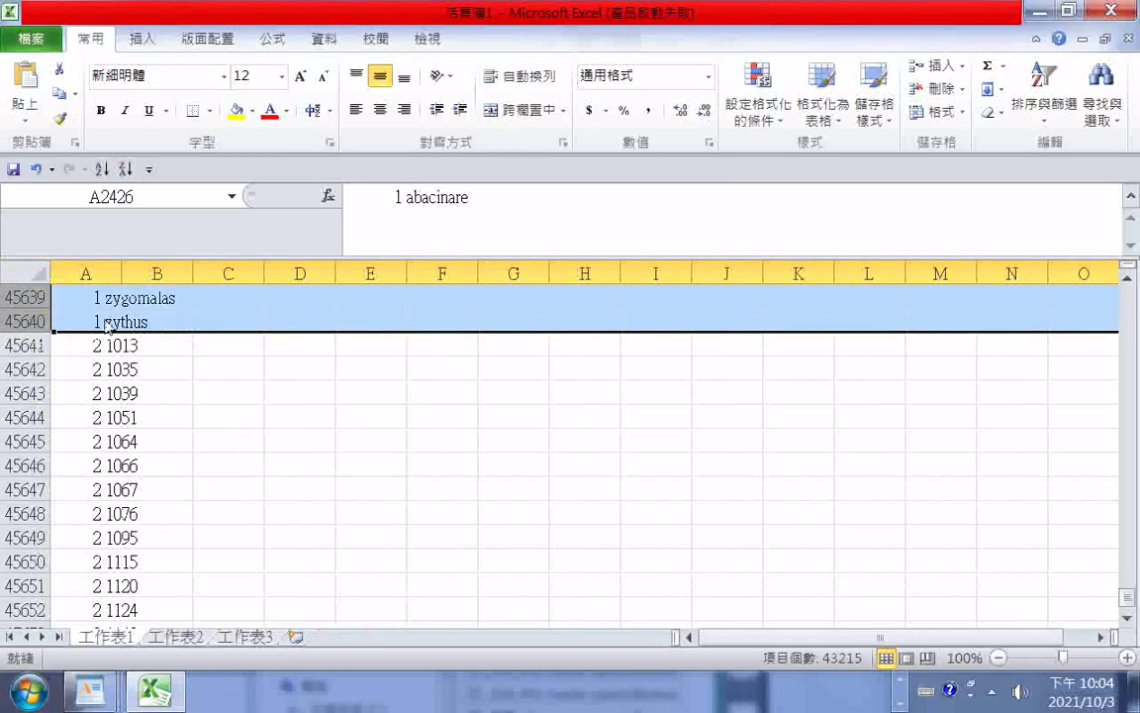
pyautogui.rightClick(107, 325)
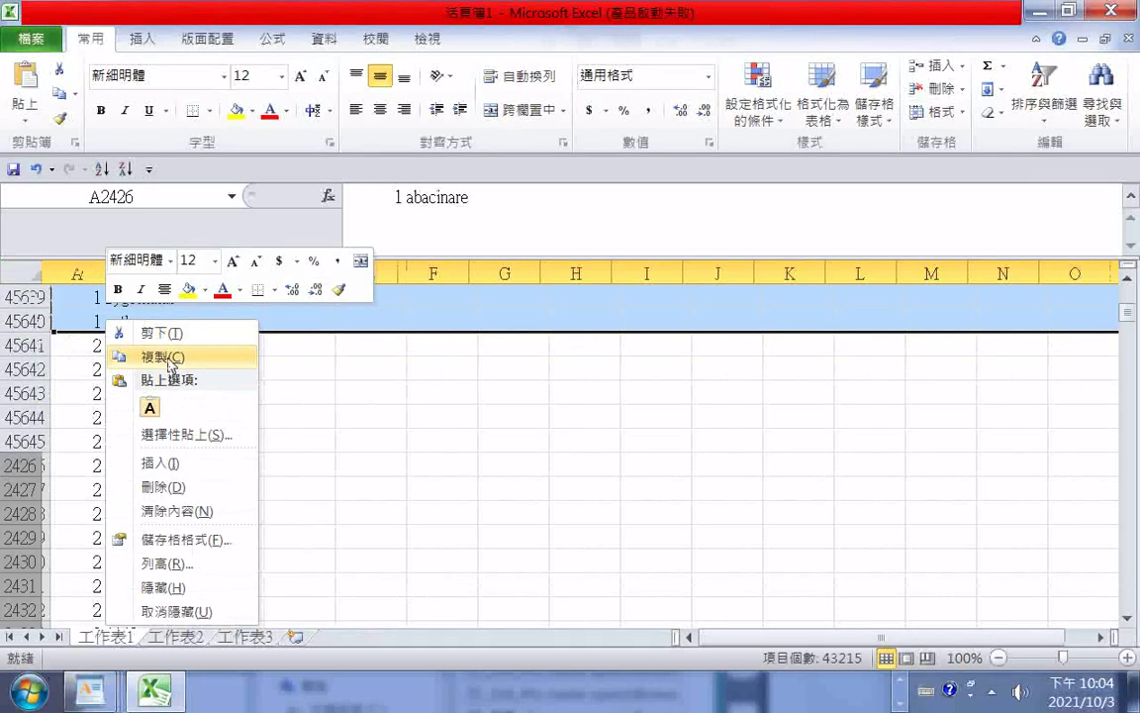
pyautogui.click(164, 356)
# Step: Paste everything from the copied rows into 工作表2 starting at A1 using Paste Special, and check the pasted list to its end
pyautogui.click(178, 634)
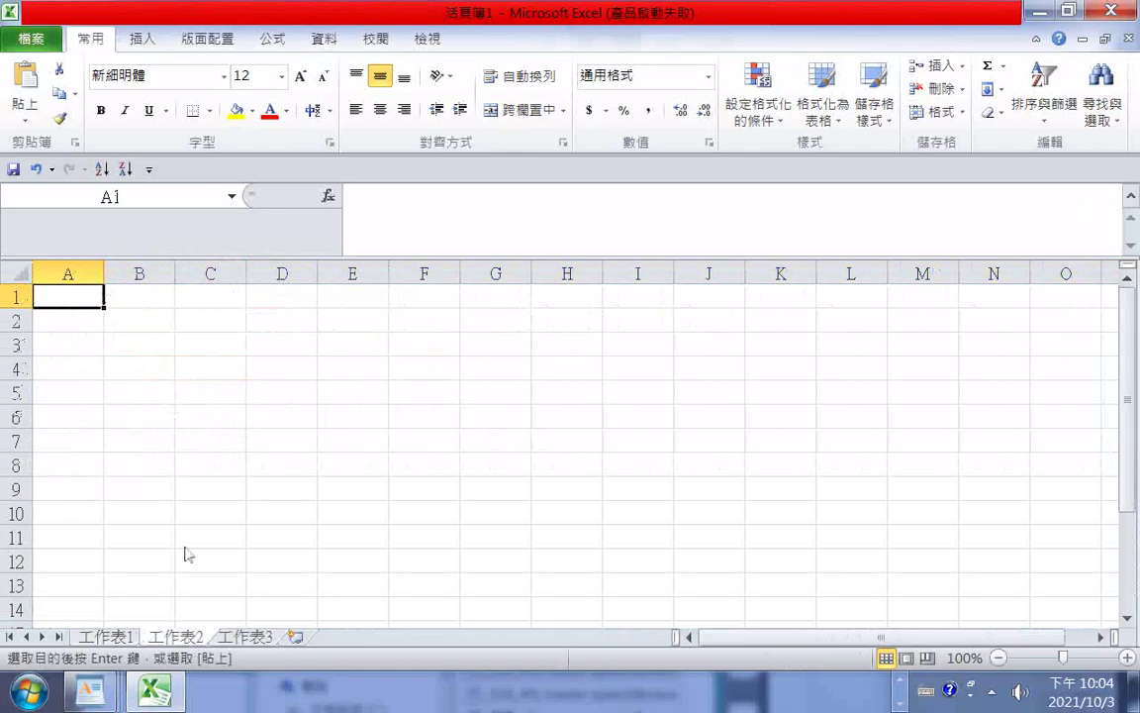
pyautogui.rightClick(69, 294)
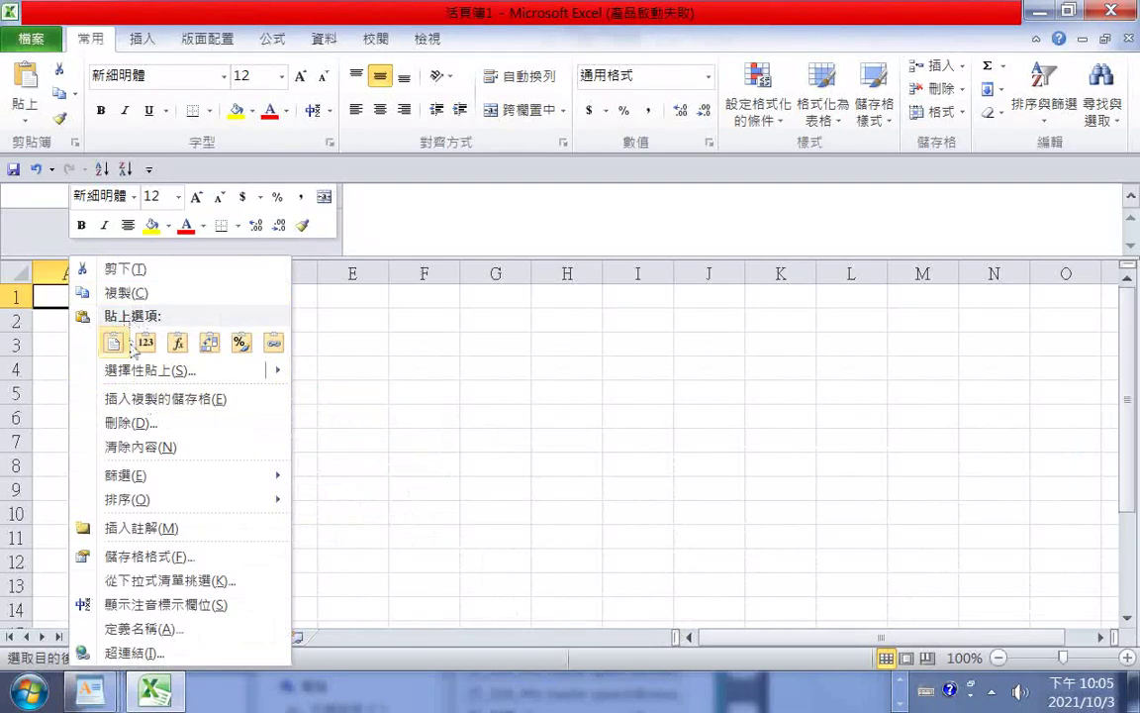
pyautogui.click(132, 372)
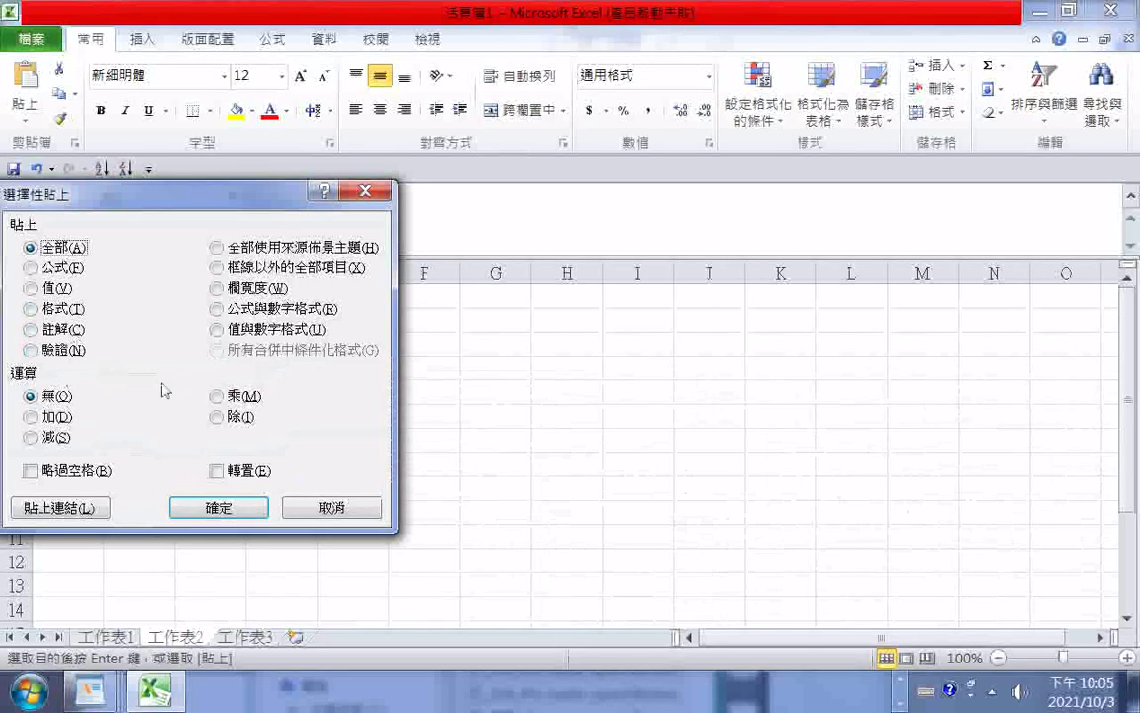
pyautogui.click(220, 508)
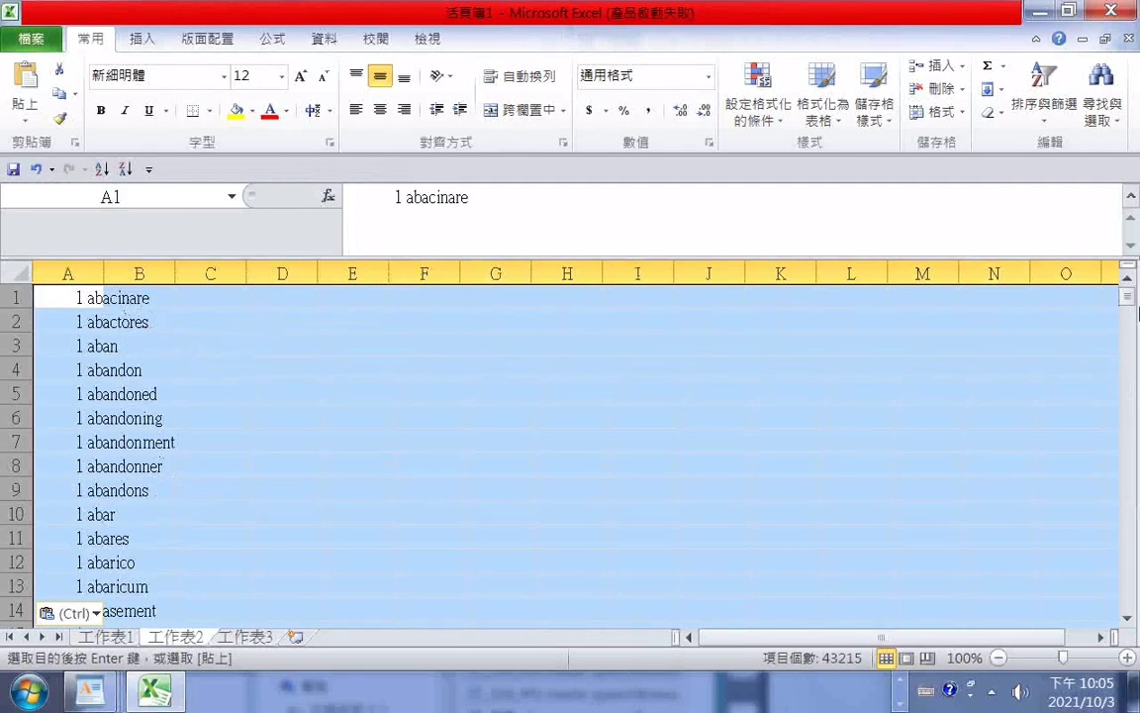
pyautogui.moveTo(1127, 297); pyautogui.dragTo(74, 444)
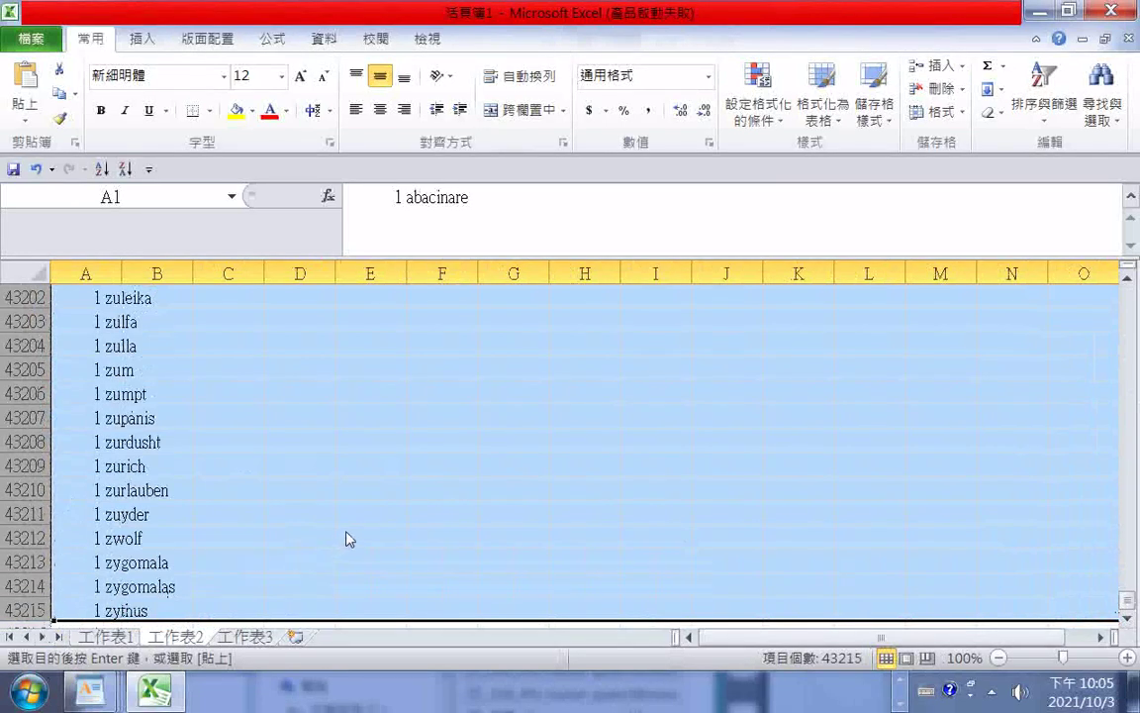
pyautogui.moveTo(1128, 610); pyautogui.dragTo(1138, 289)
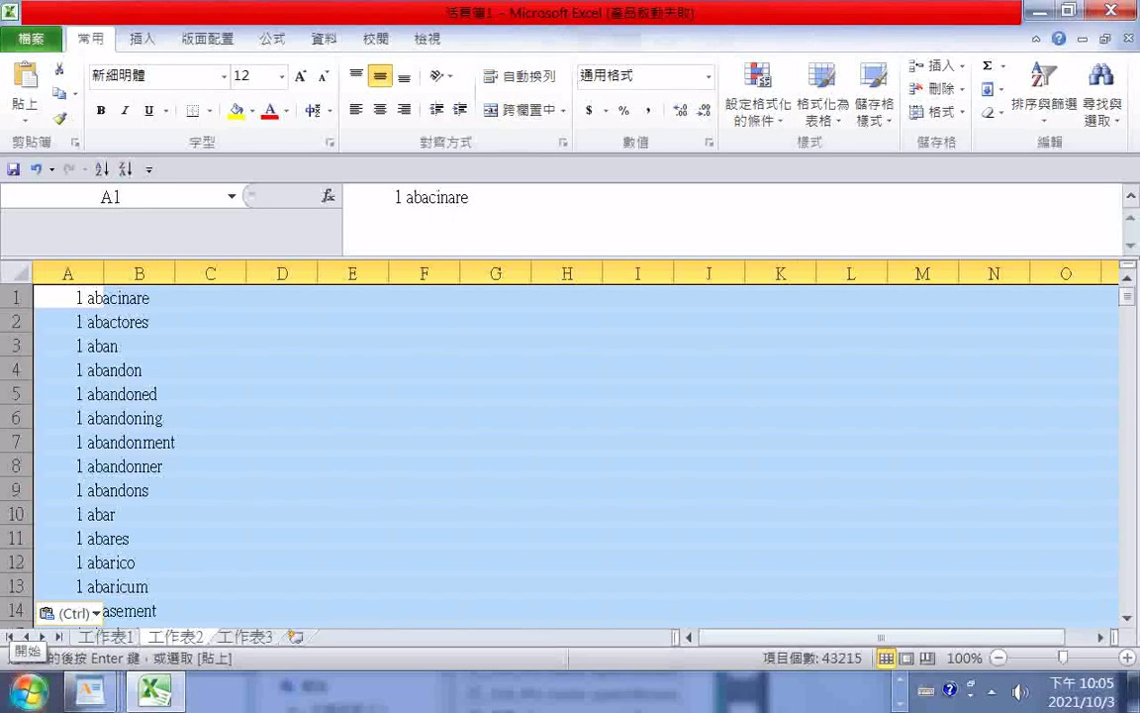
# Step: Save the workbook as a new Excel .xlsx file in the documents library, with a name beginning 20211003羅
pyautogui.click(37, 46)
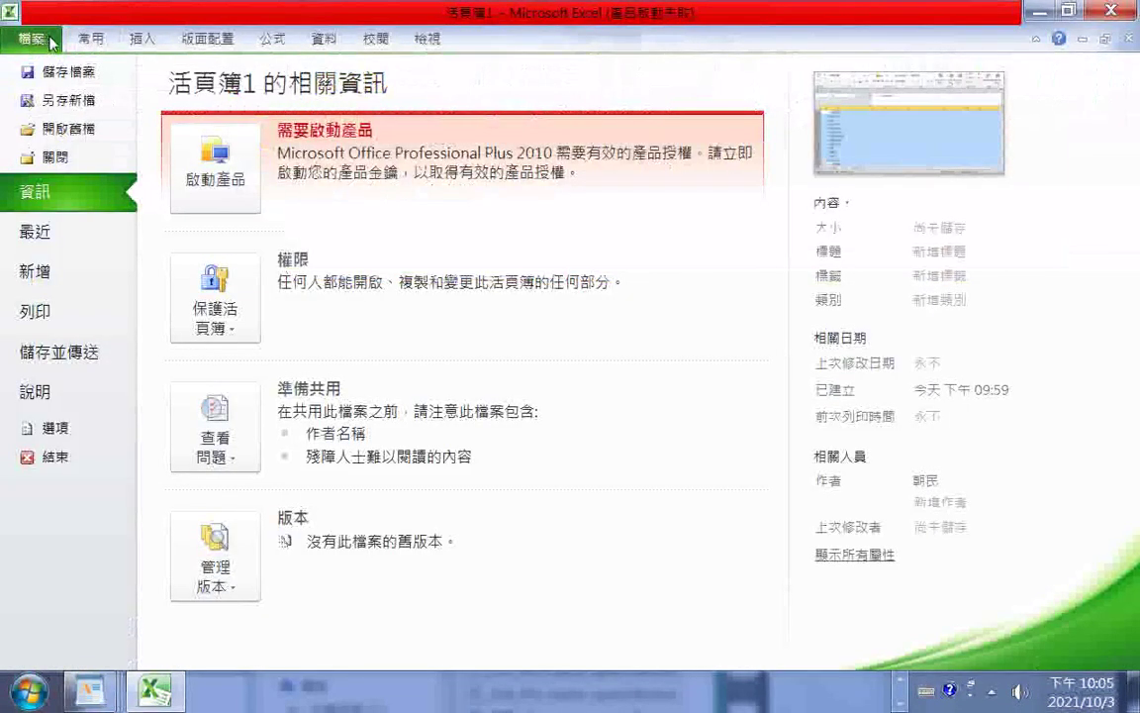
pyautogui.click(72, 103)
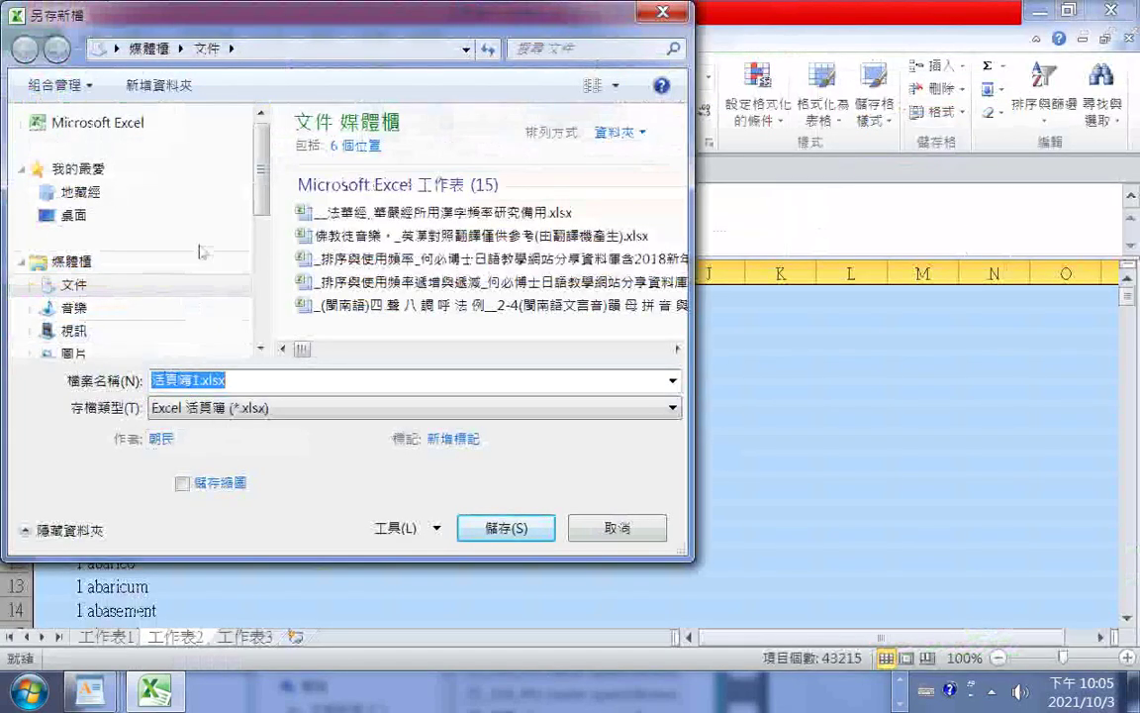
pyautogui.write('20211003')
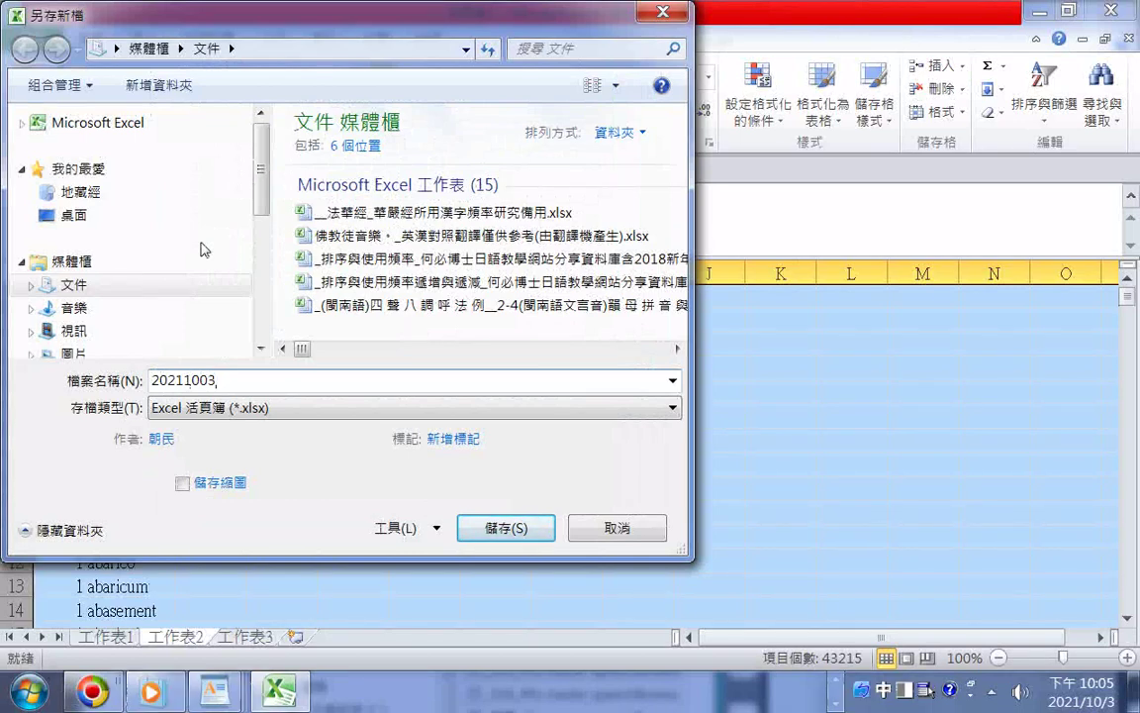
pyautogui.write('ㄉ')
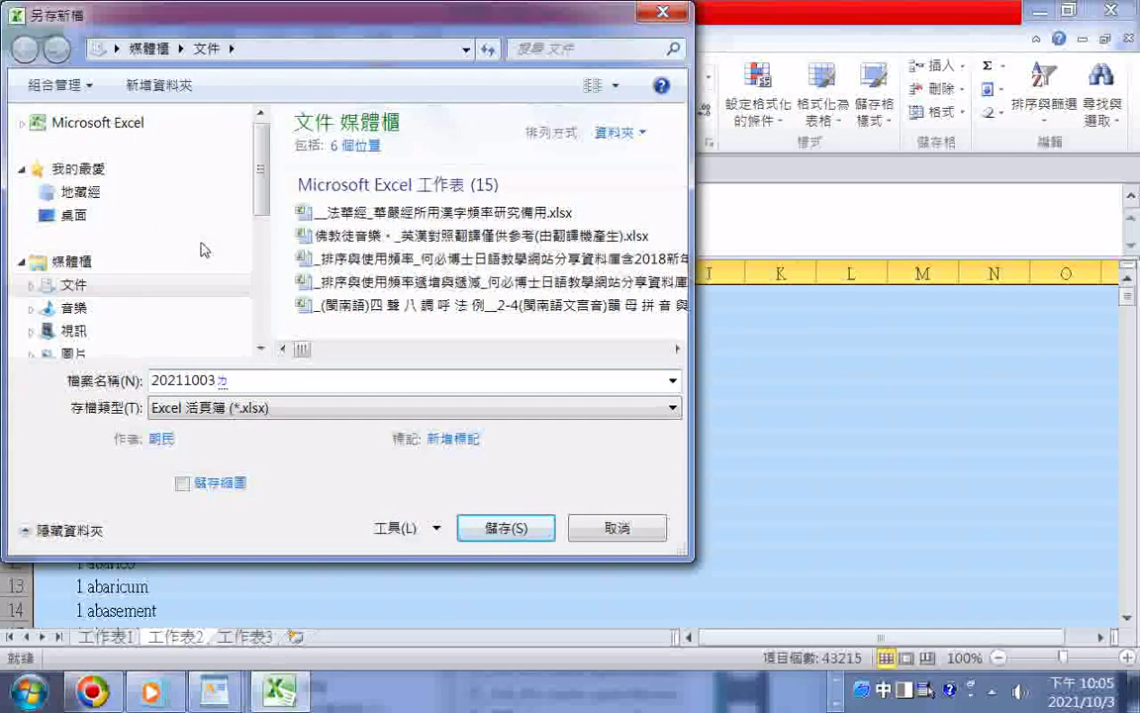
pyautogui.write('ㄧㄝˊ')
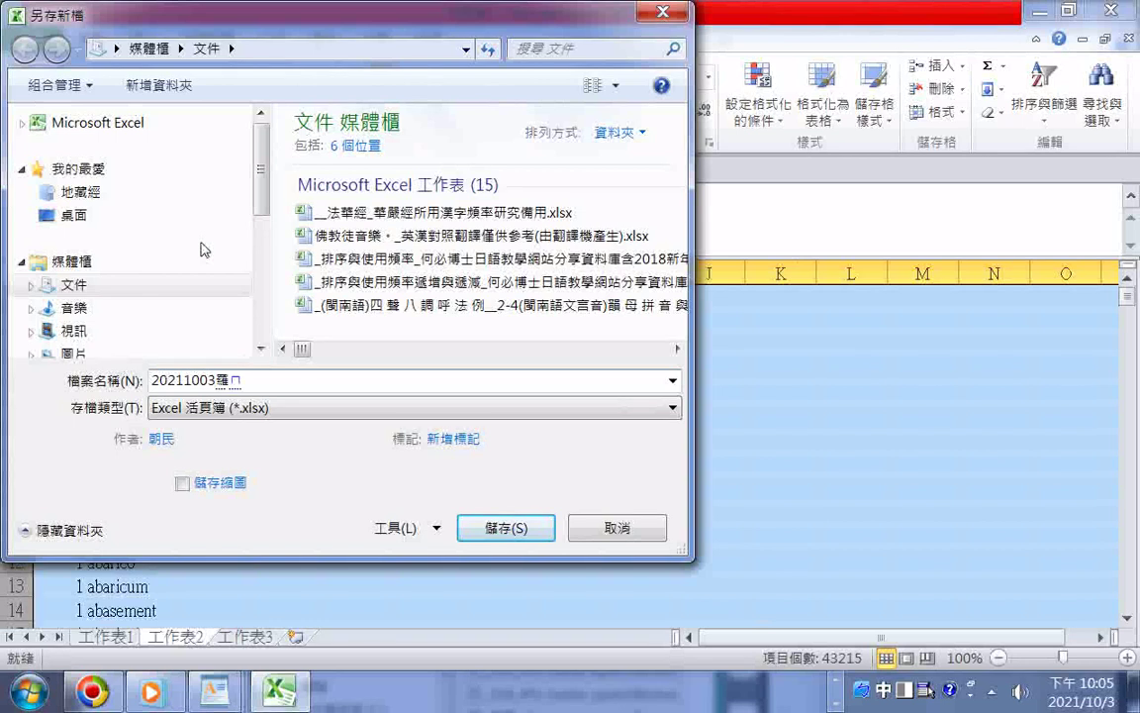
# Step: Enter the file name 20211003羅馬帝國衰亡史全六卷英文單字 for saving the workbook
pyautogui.write('ㄨㄛˊㄕㄨㄞ ㄨㄤˊㄕˇ')
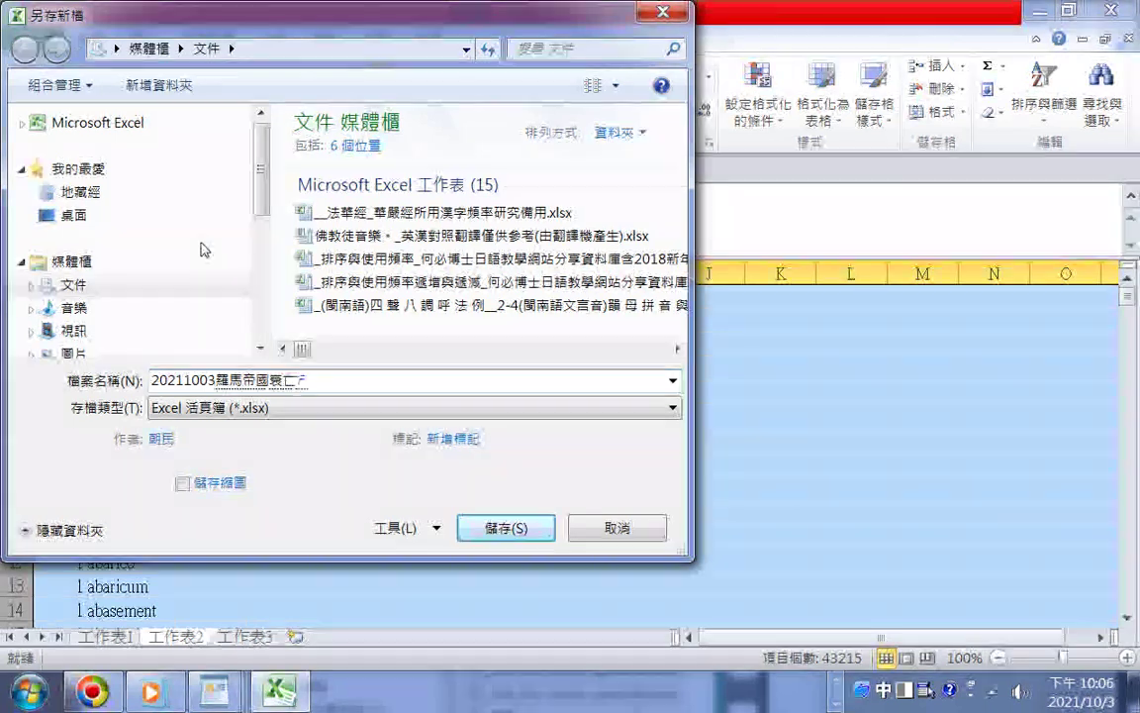
pyautogui.press('Return')
pyautogui.write('ㄑㄩㄢˊㄉㄧㄡˋˋㄧㄥˋ')
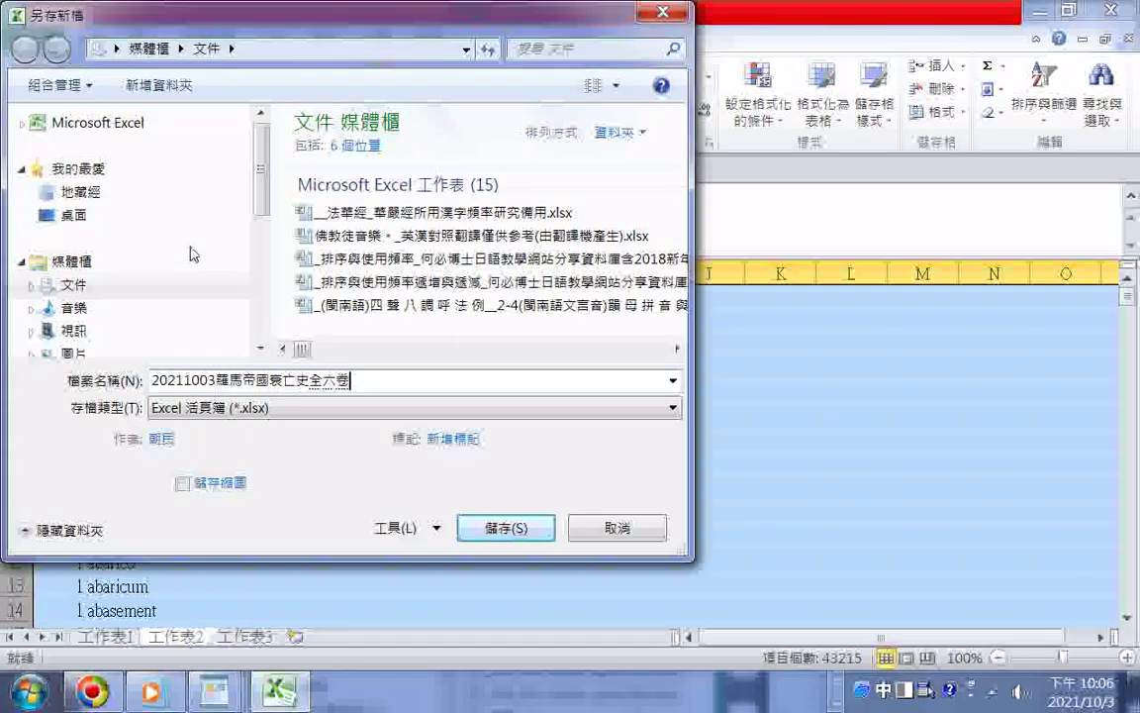
pyautogui.write('ㄨㄣˊ')
pyautogui.press('Return')
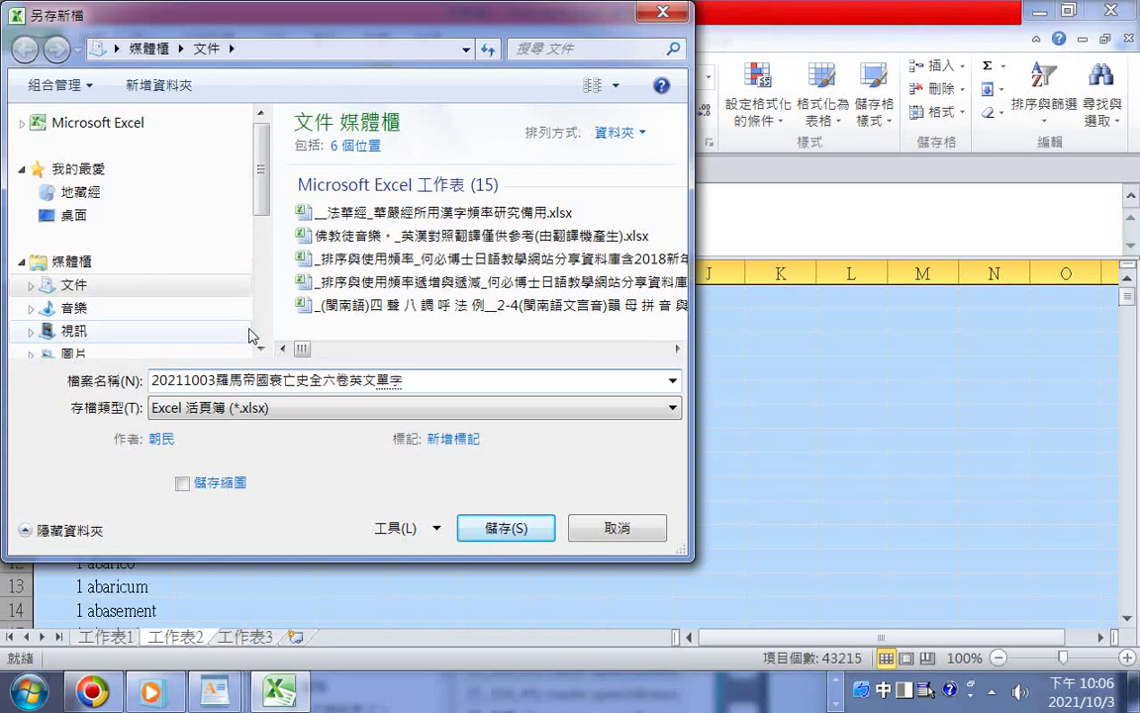
pyautogui.press('Return')
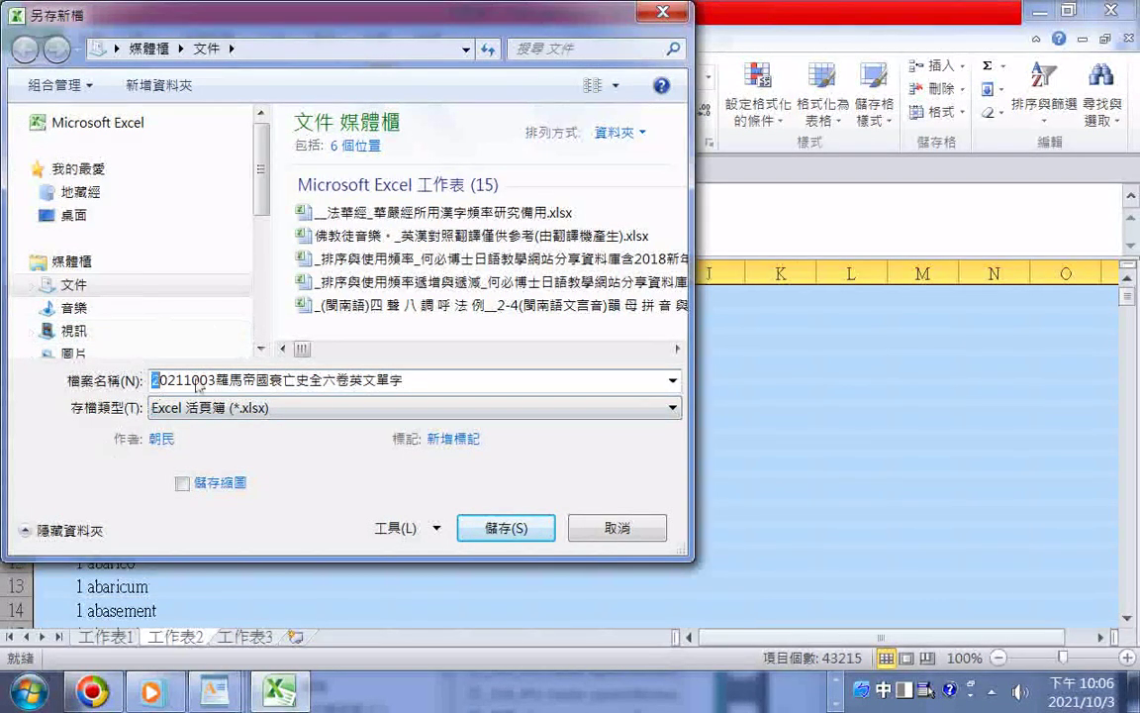
# Step: Append 按照英文字母排序 to the end of the file name and copy the whole name
pyautogui.doubleClick(156, 386)
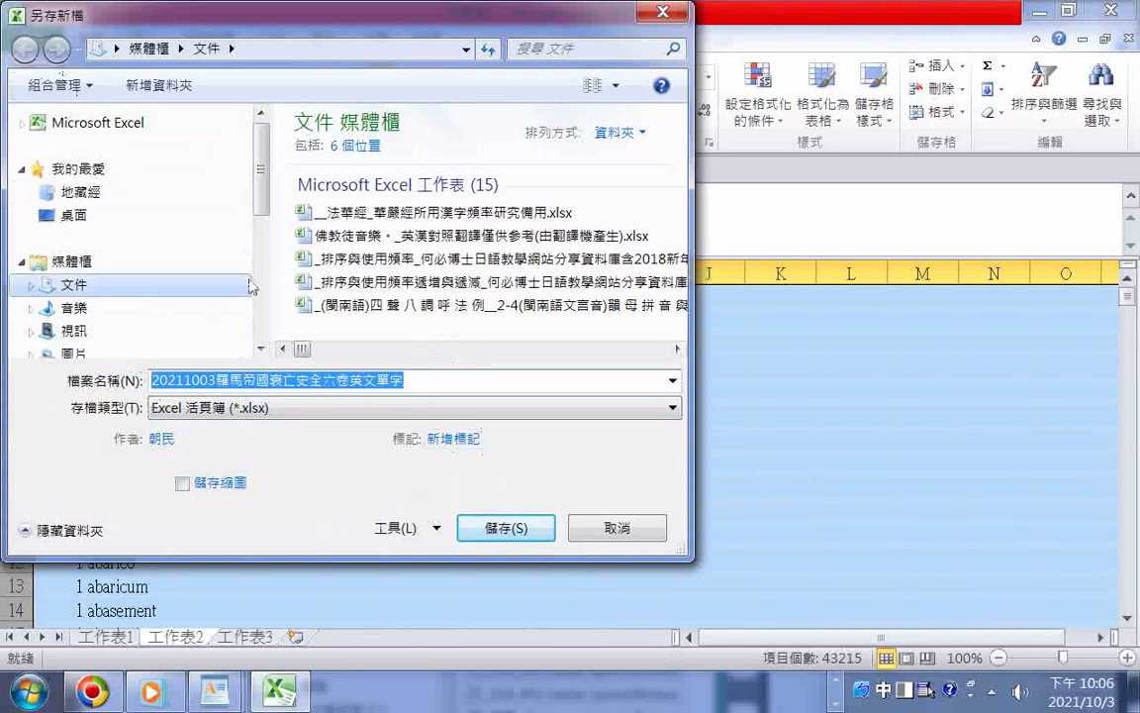
pyautogui.click(429, 381)
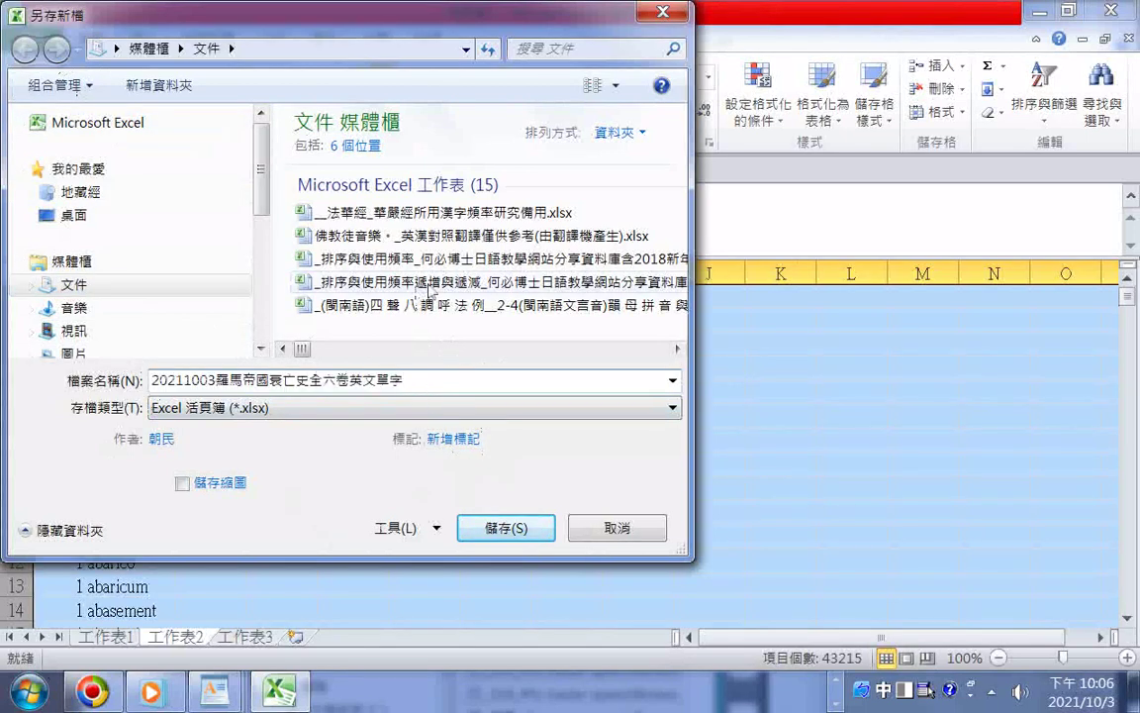
pyautogui.write('表ㄓㄠˋㄨㄣˊˇㄆ')
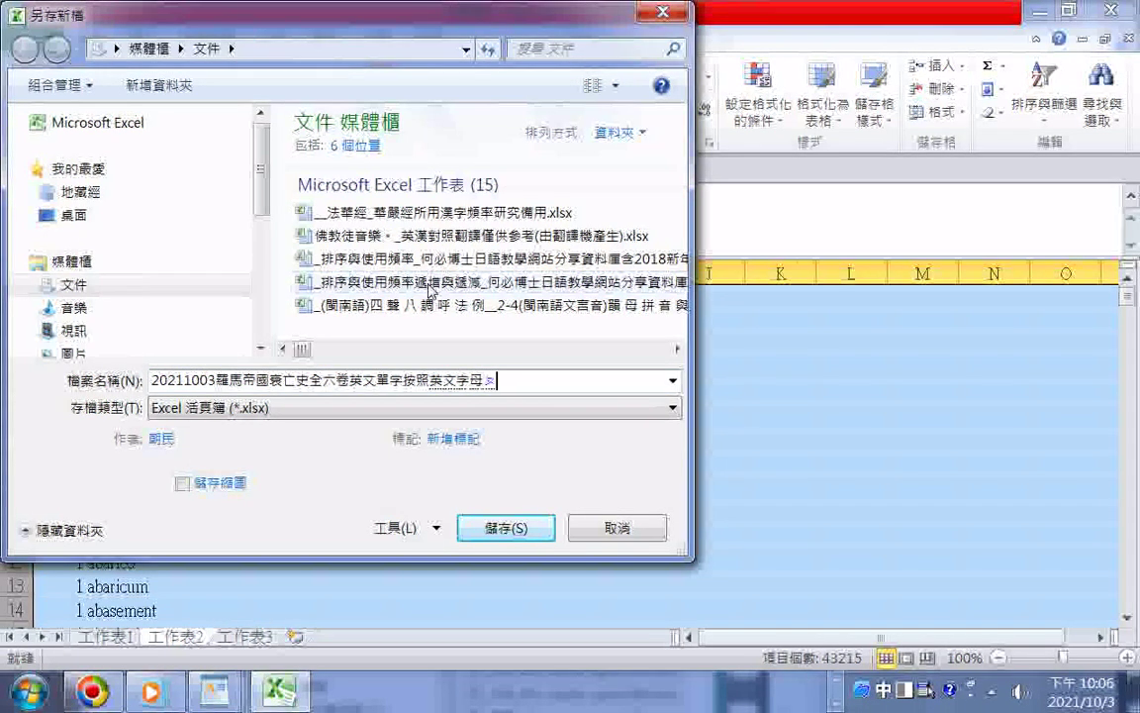
pyautogui.write('ㄧㄣ ㄊㄩˋ')
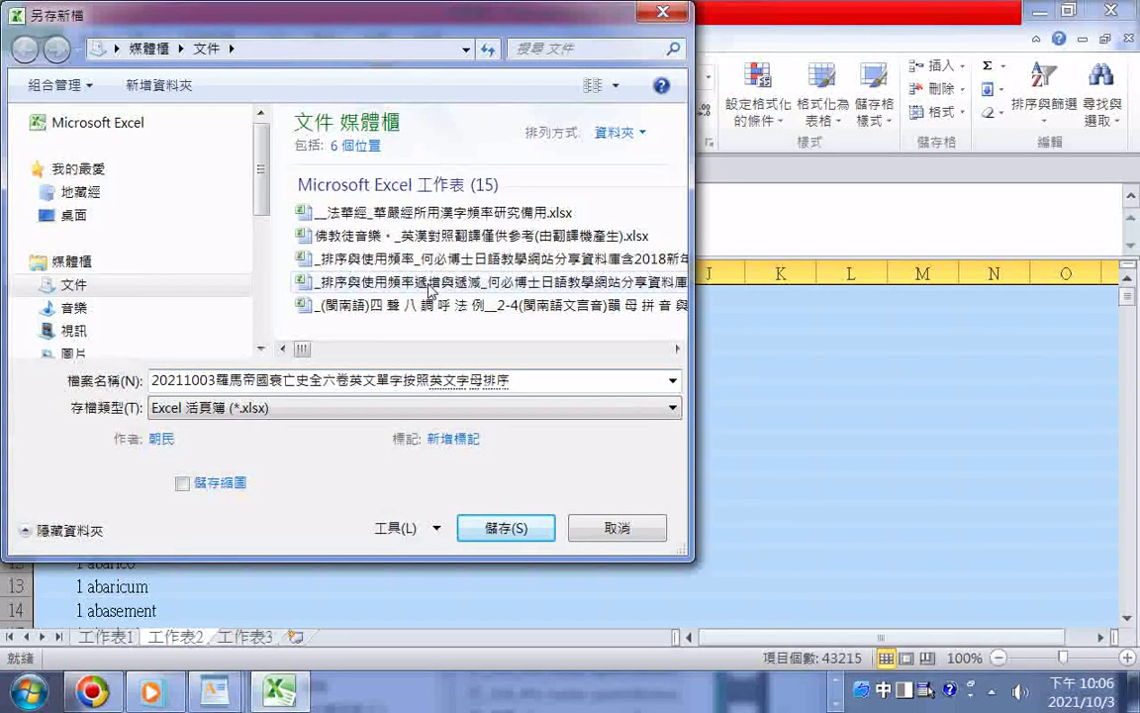
pyautogui.press('Return')
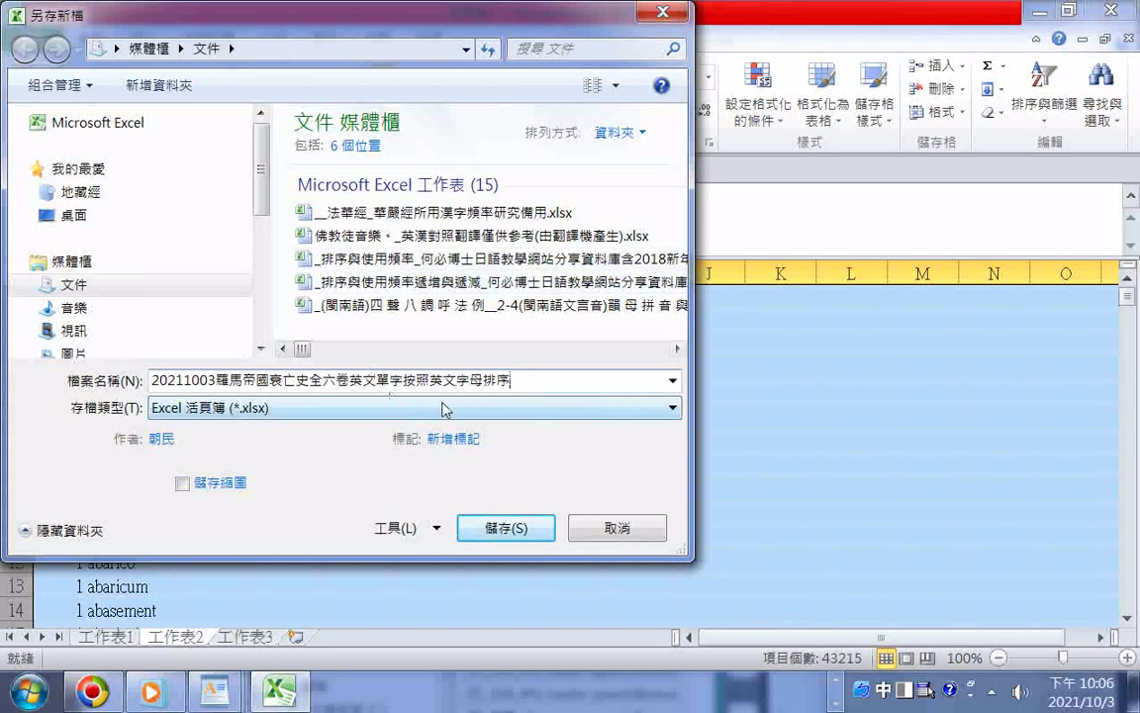
pyautogui.moveTo(524, 384); pyautogui.dragTo(133, 331)
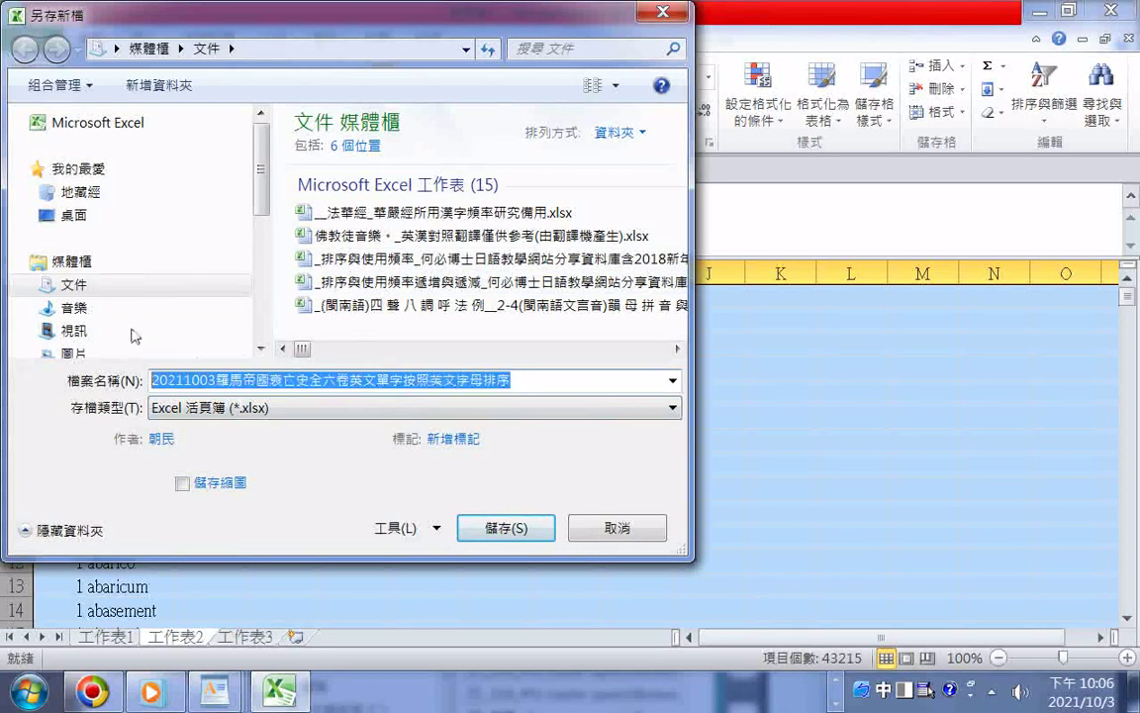
pyautogui.rightClick(186, 380)
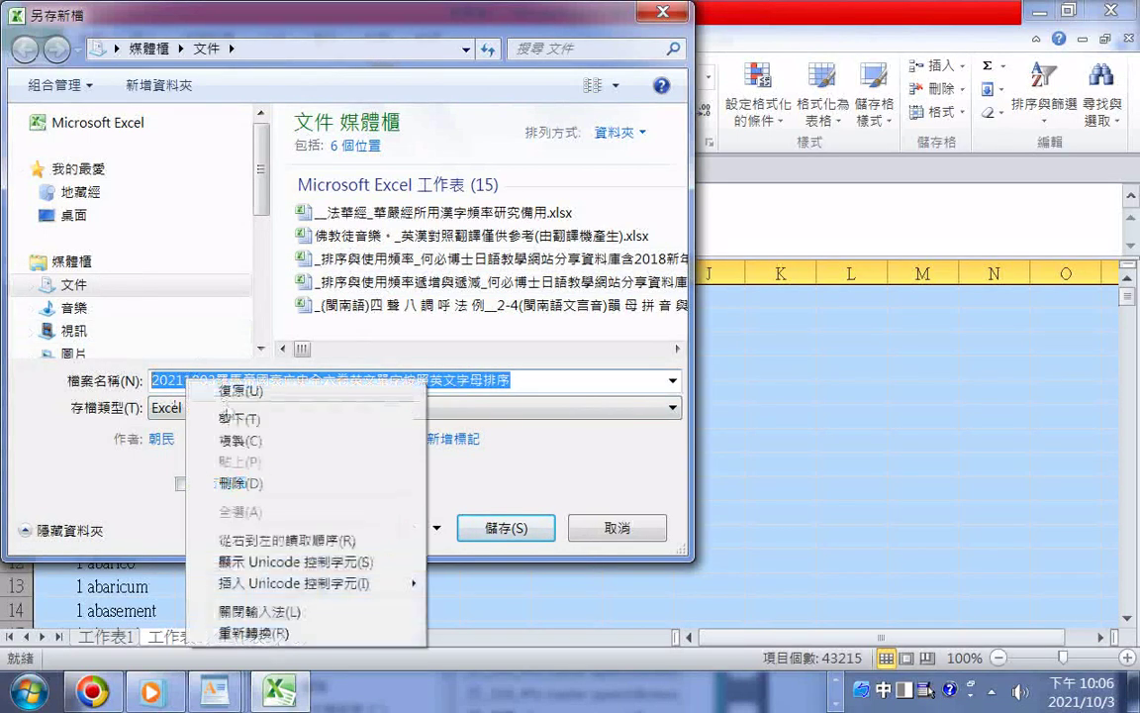
pyautogui.click(237, 440)
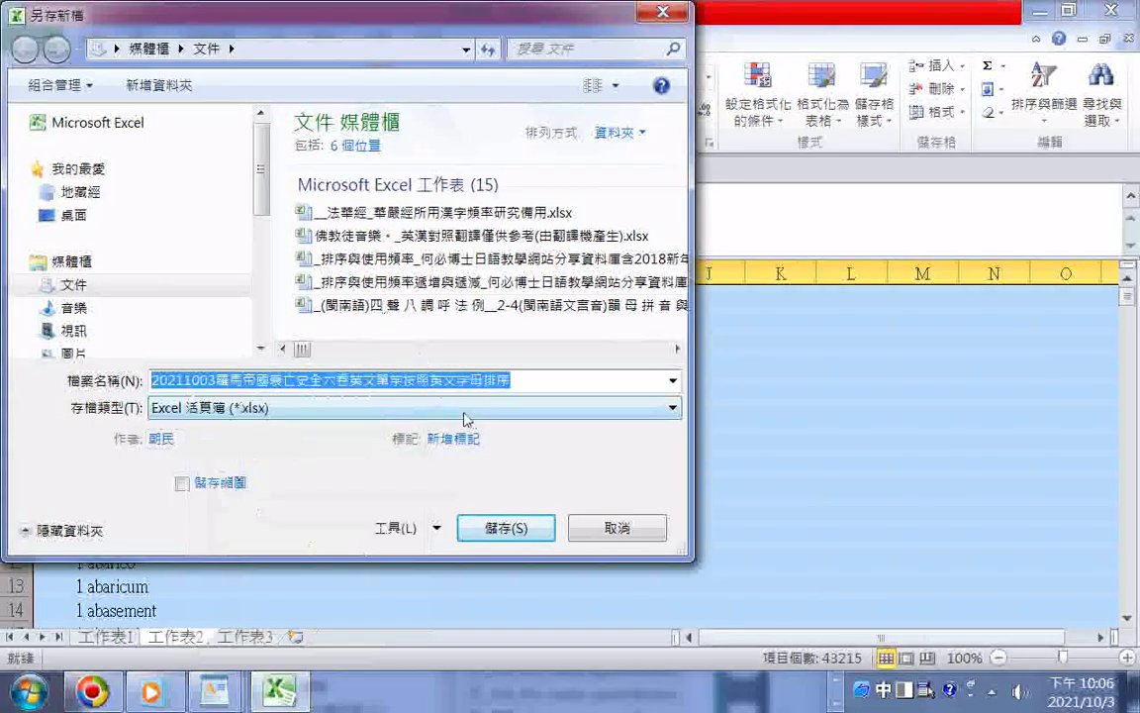
# Step: Insert 字首順序 before 排序 in the file name so it ends with 按照英文字母字首順序排序
pyautogui.press('End')
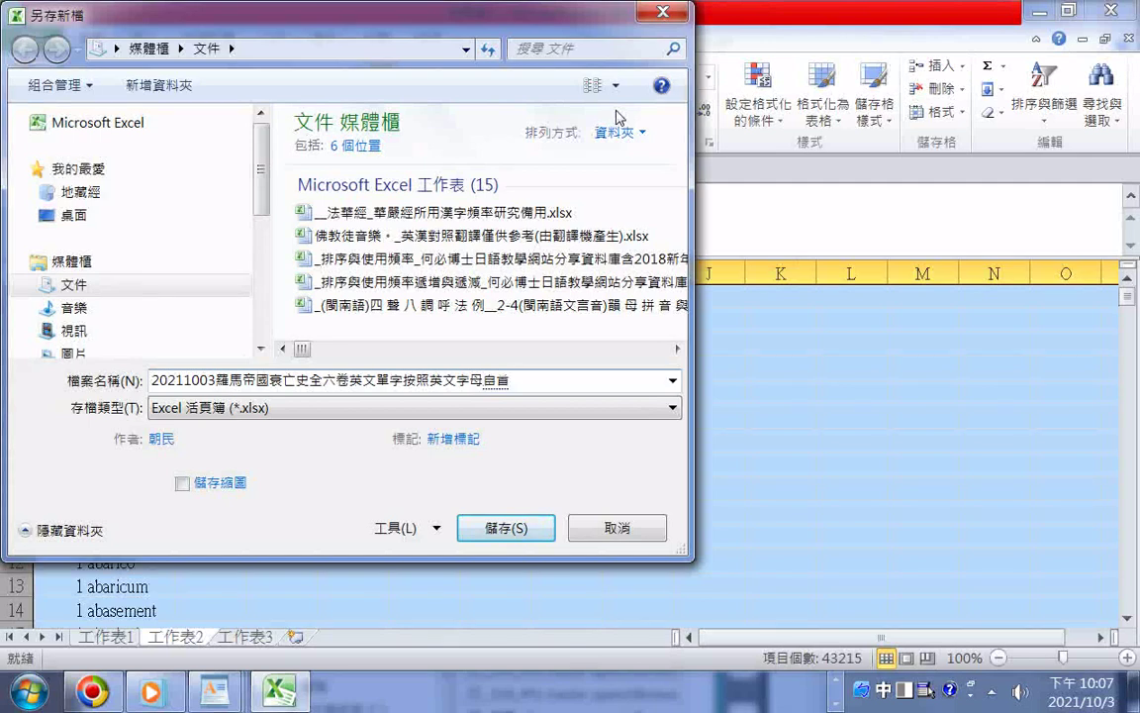
pyautogui.press('Down')
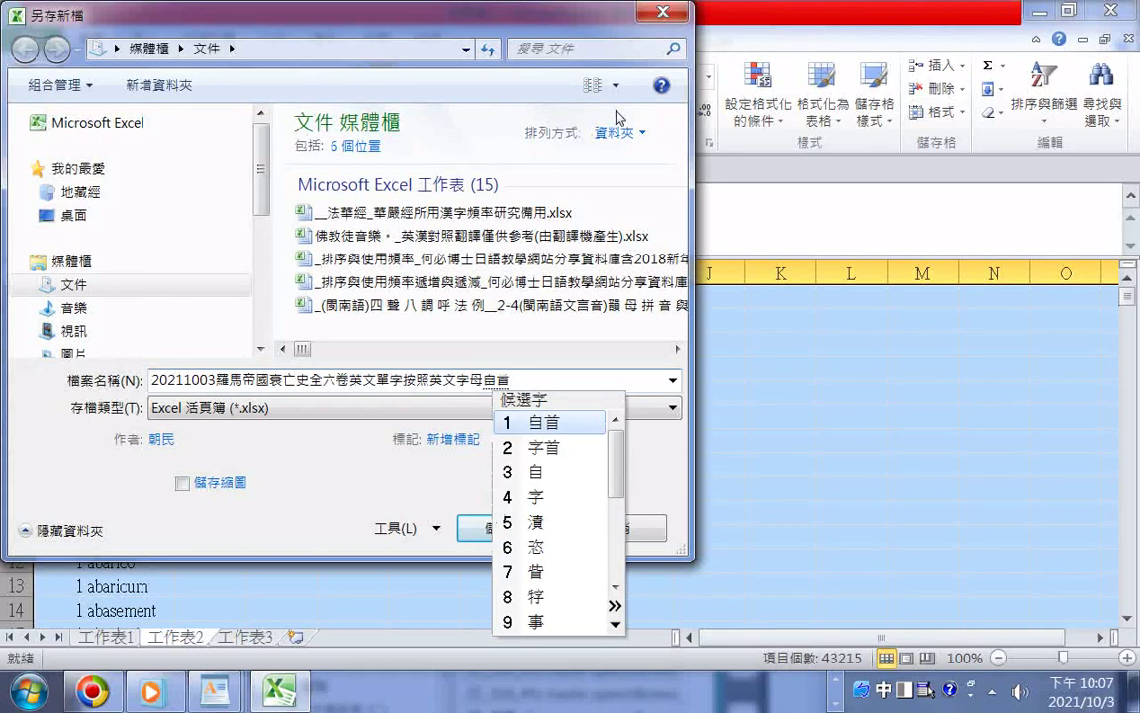
pyautogui.press('2')
pyautogui.write('排序')
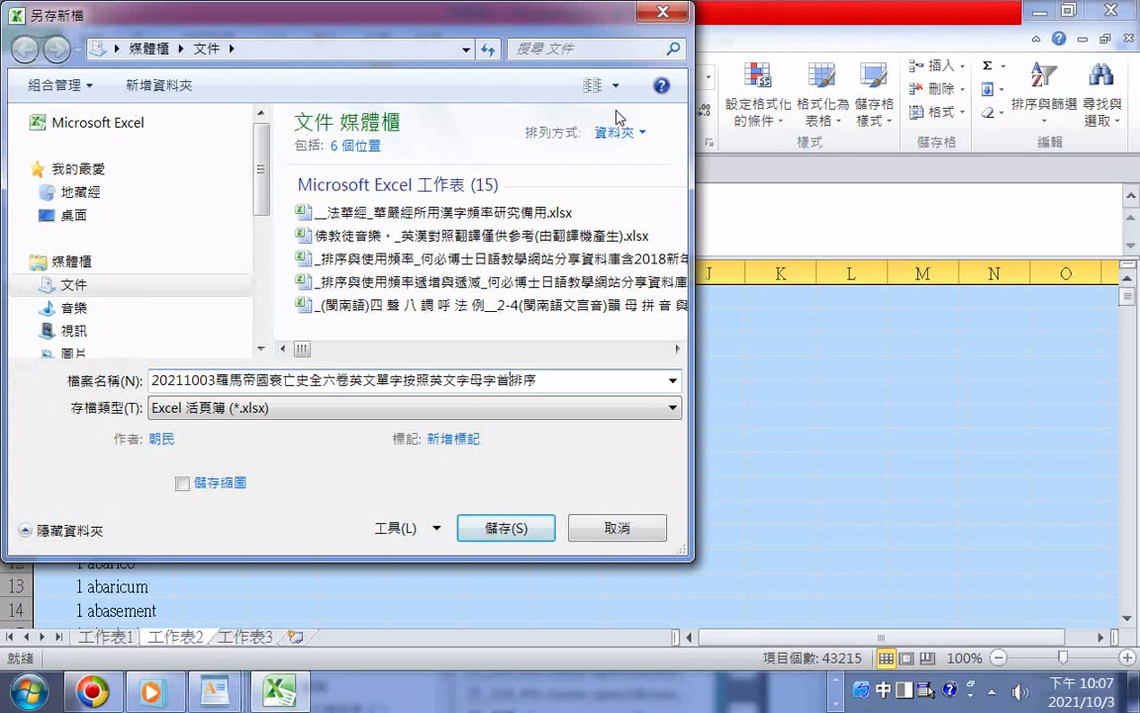
pyautogui.write('順序')
# Step: Insert 四萬多個 before 英文單字 in the file name
pyautogui.click(359, 381)
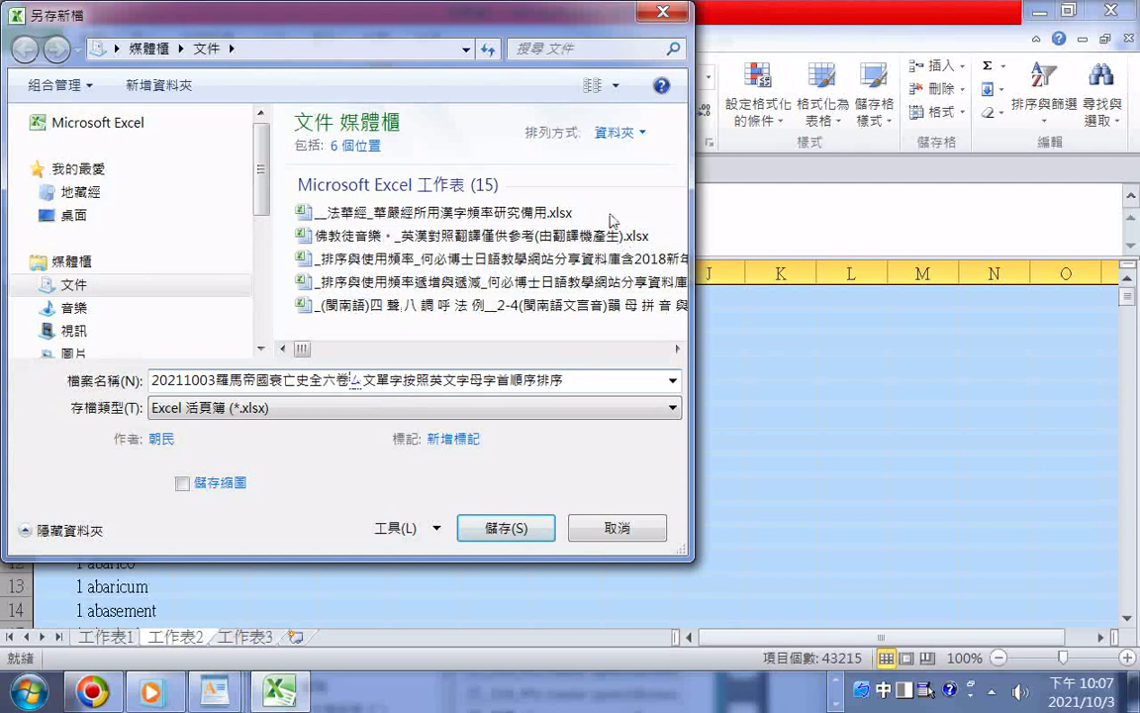
pyautogui.write('四ㄨㄢ4ㄉㄨㄛ')
pyautogui.press('space')
pyautogui.write('ㄍㄜ4')
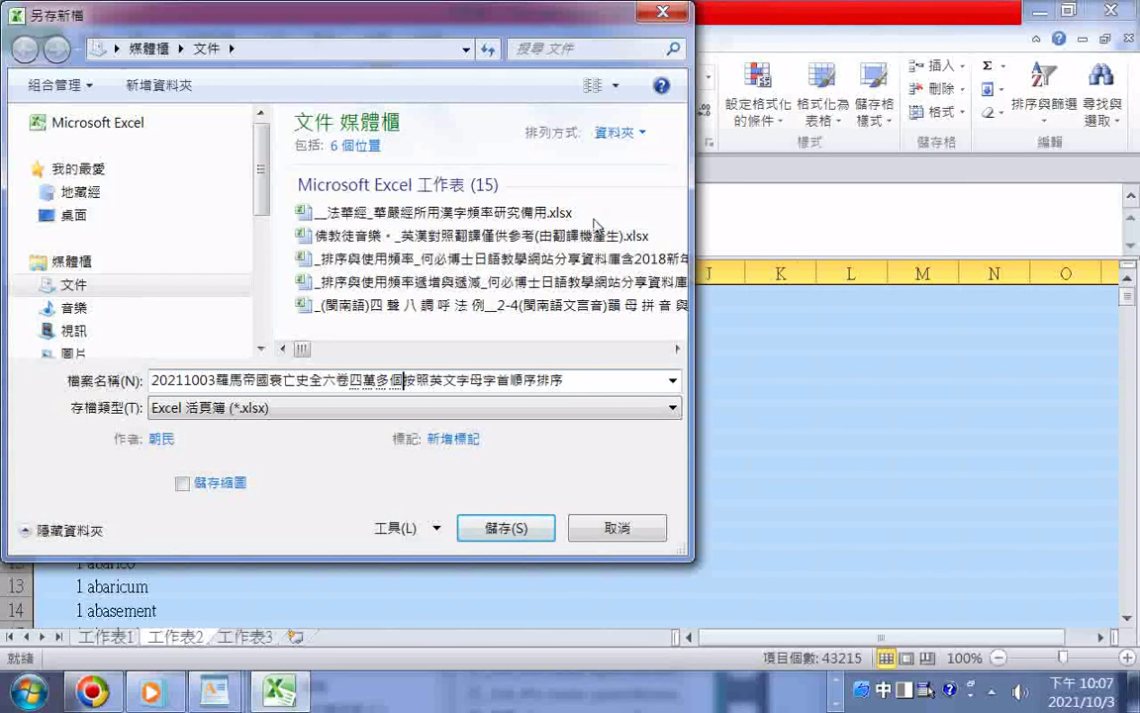
pyautogui.hotkey('ctrl', 'v')
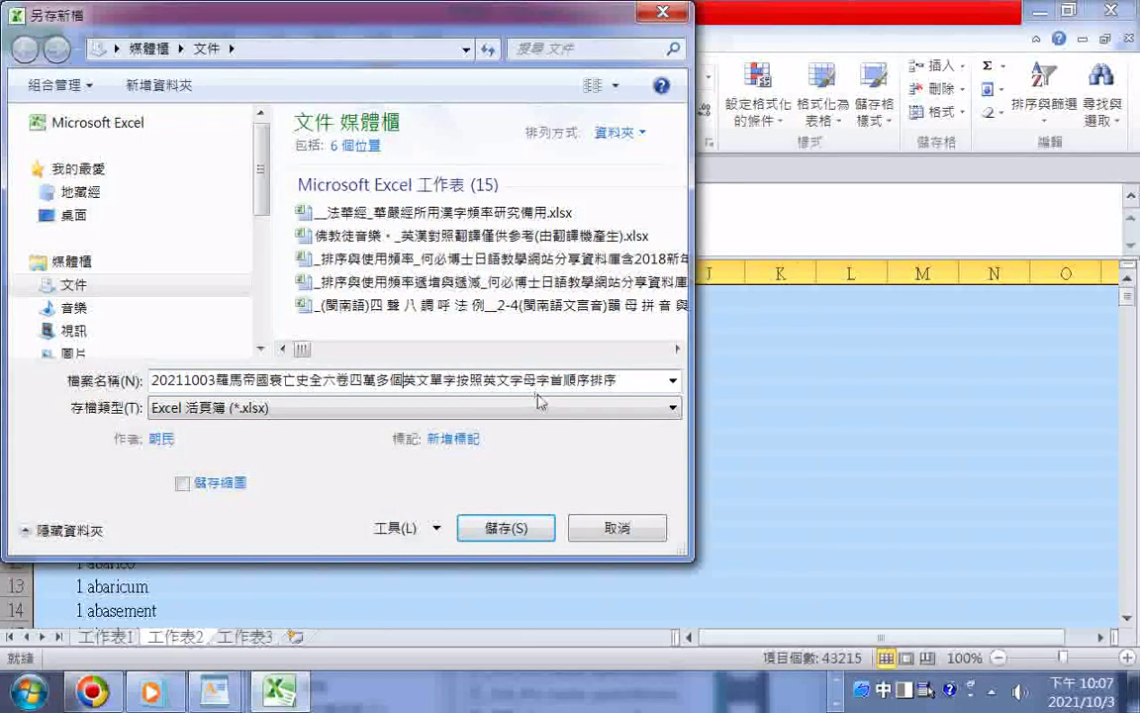
# Step: Copy the complete file name and save the workbook to the desktop (桌面) as an Excel .xlsx file
pyautogui.moveTo(621, 380); pyautogui.dragTo(67, 348)
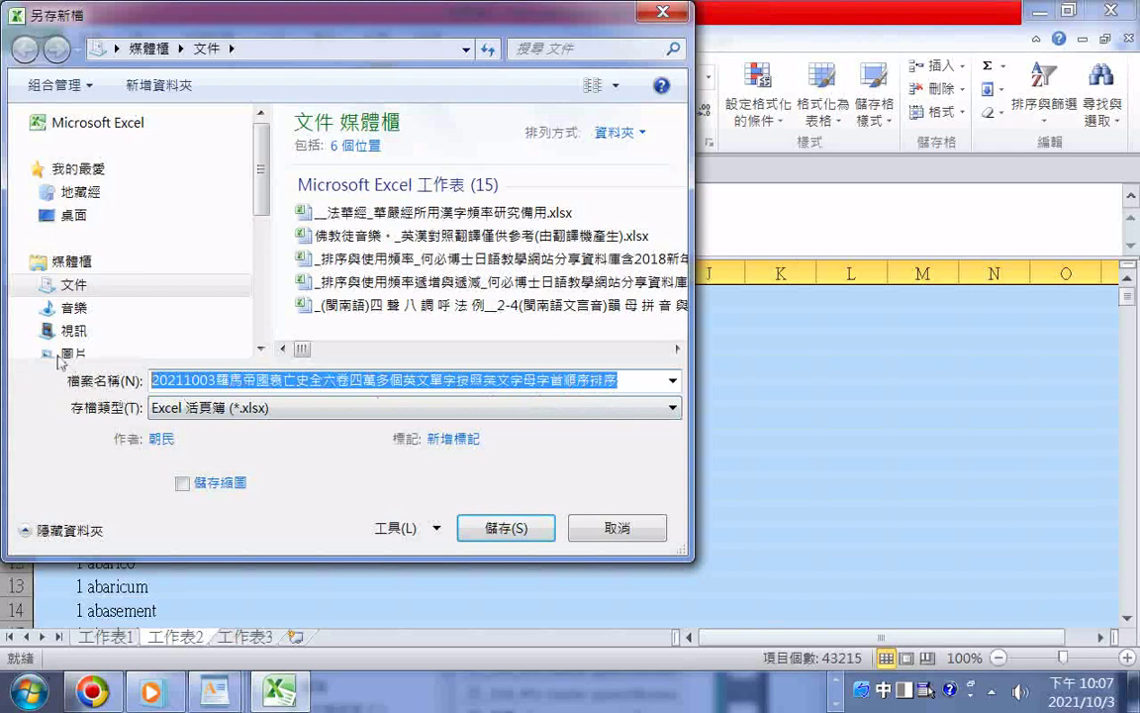
pyautogui.rightClick(173, 379)
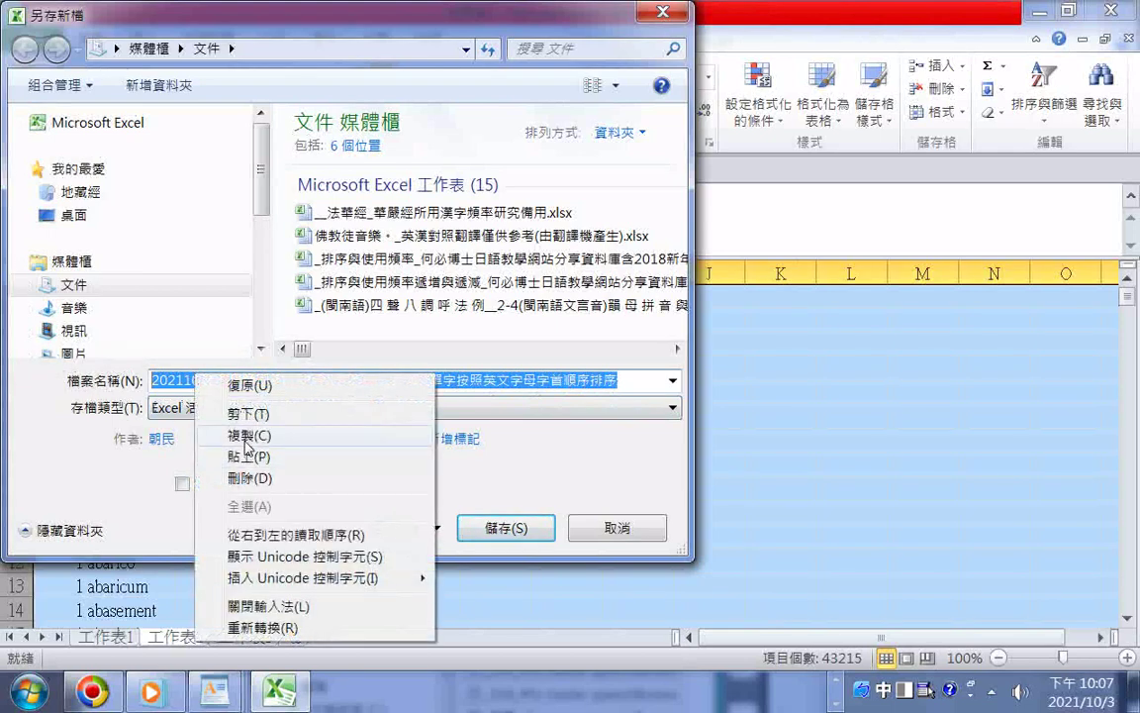
pyautogui.click(252, 433)
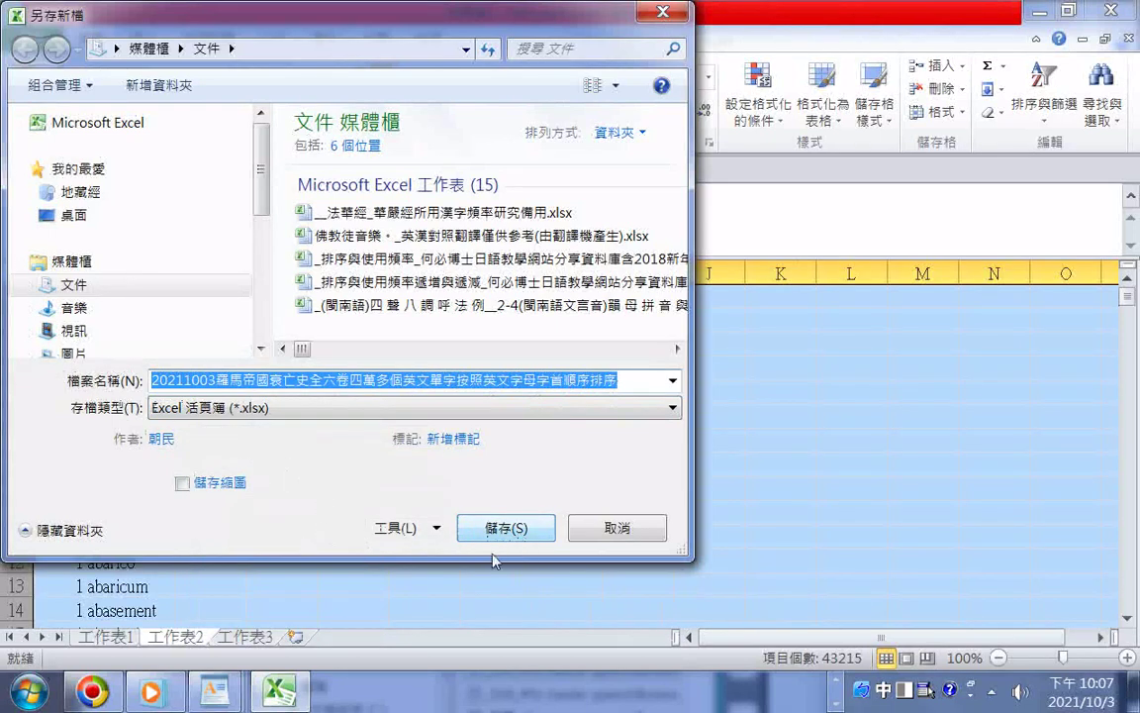
pyautogui.click(70, 214)
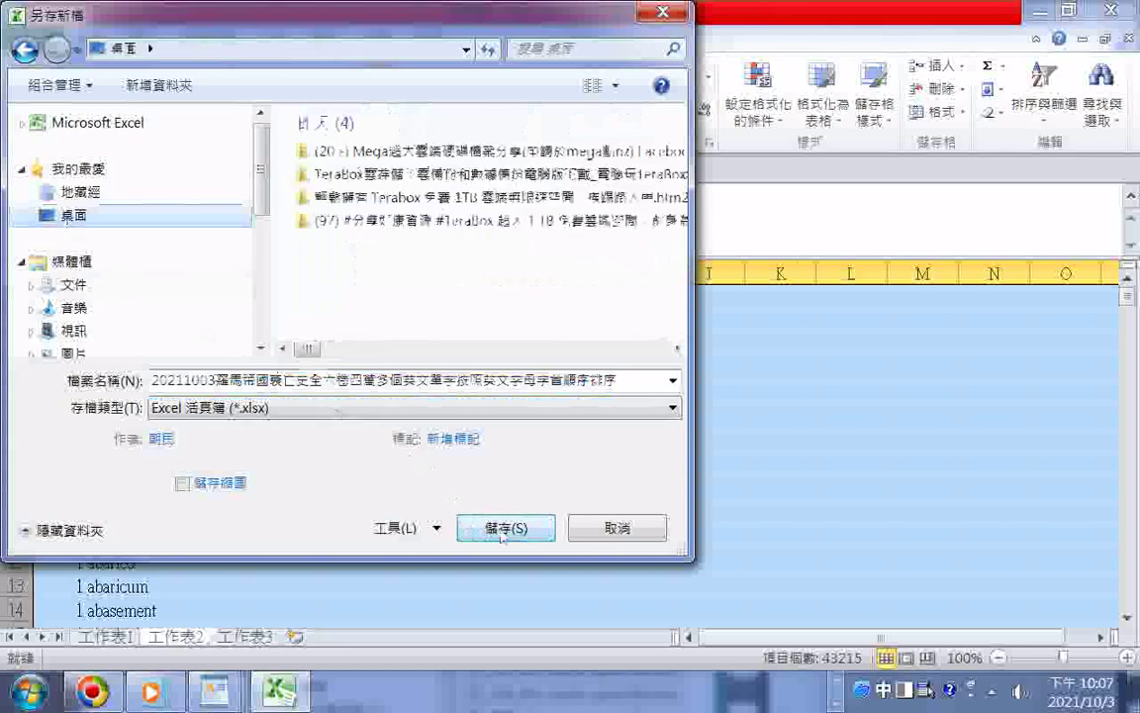
pyautogui.click(501, 529)
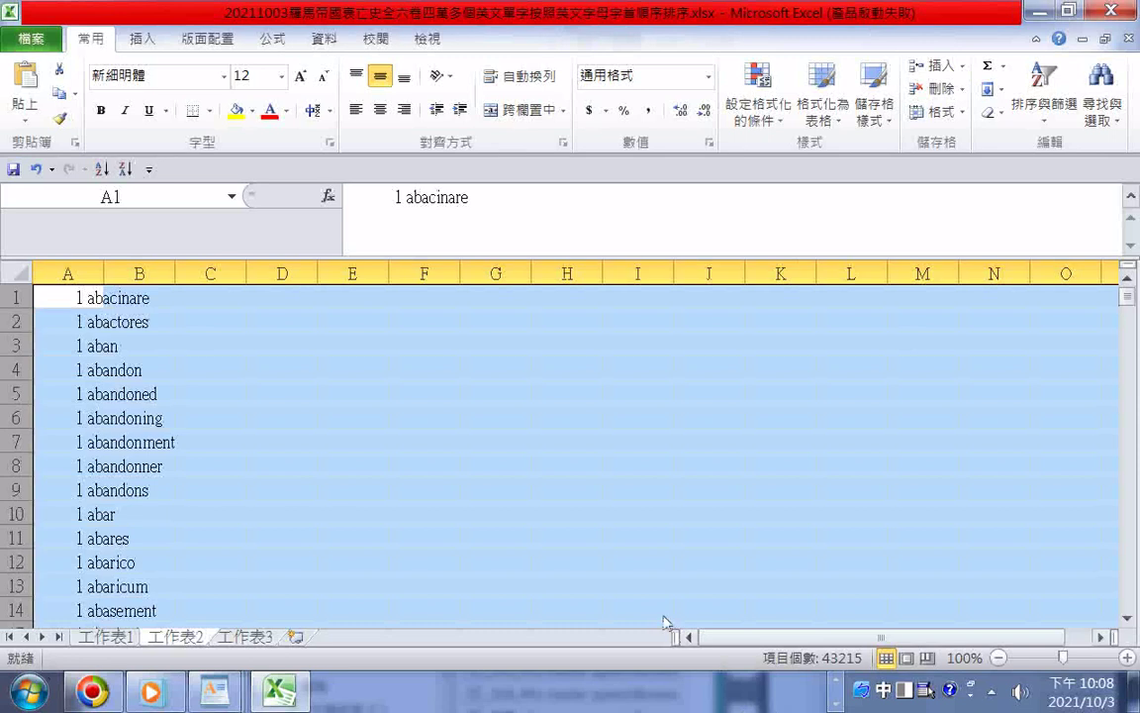
pyautogui.scroll(-1, 668, 568)
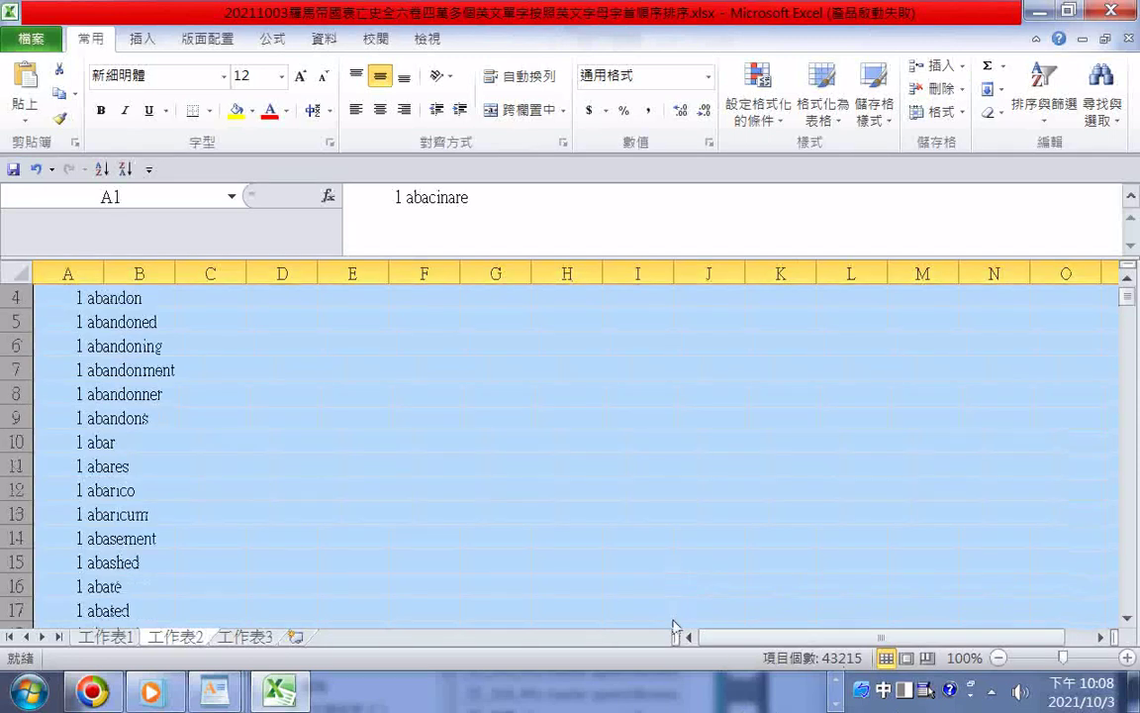
pyautogui.scroll(-2, 419, 559)
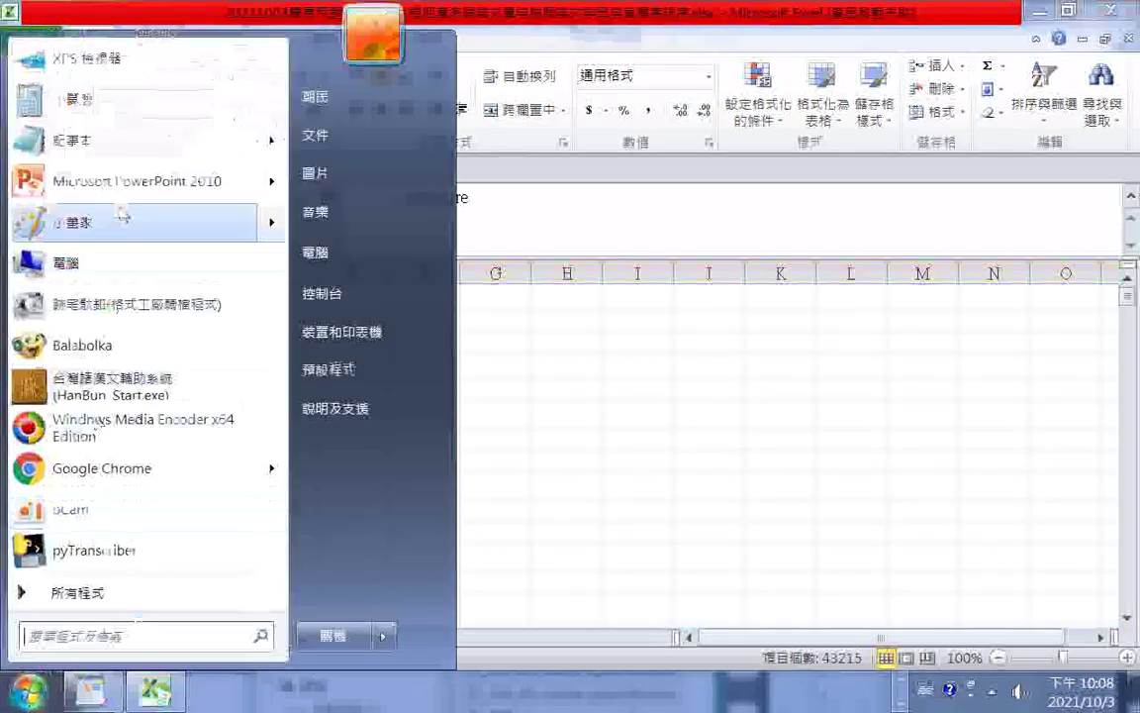
# Step: Open a new Notepad document and save it on the desktop as a text file with the copied name and Unicode encoding
pyautogui.click(30, 691)
pyautogui.click(104, 151)
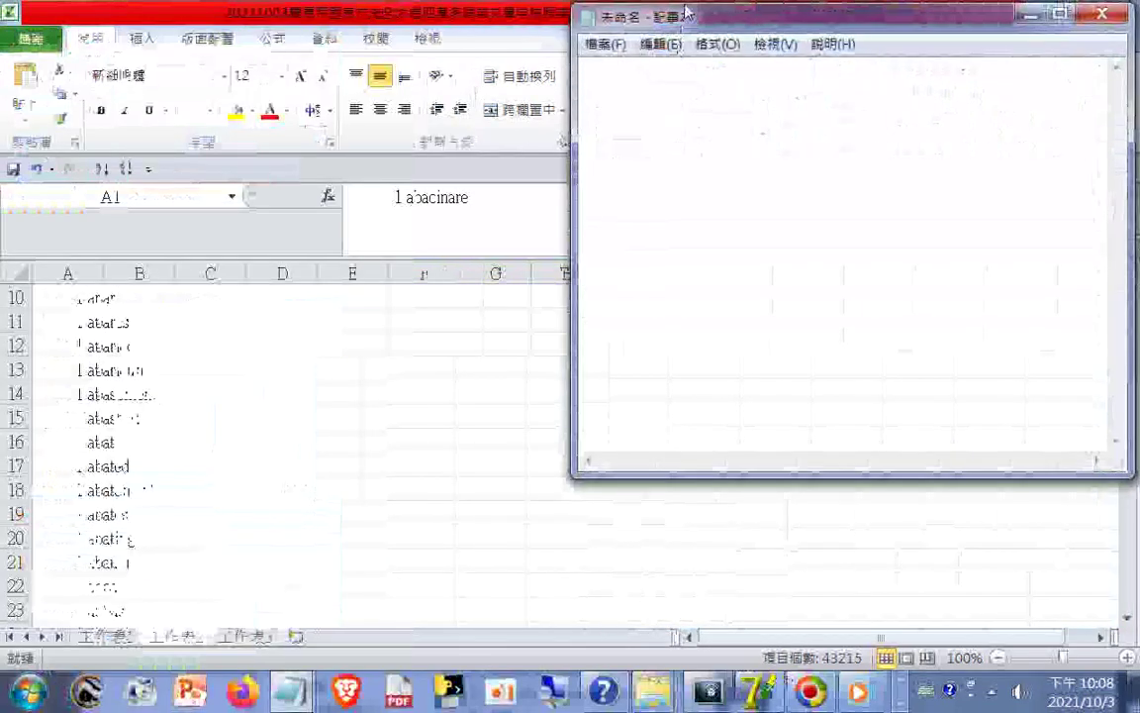
pyautogui.click(603, 44)
pyautogui.click(623, 131)
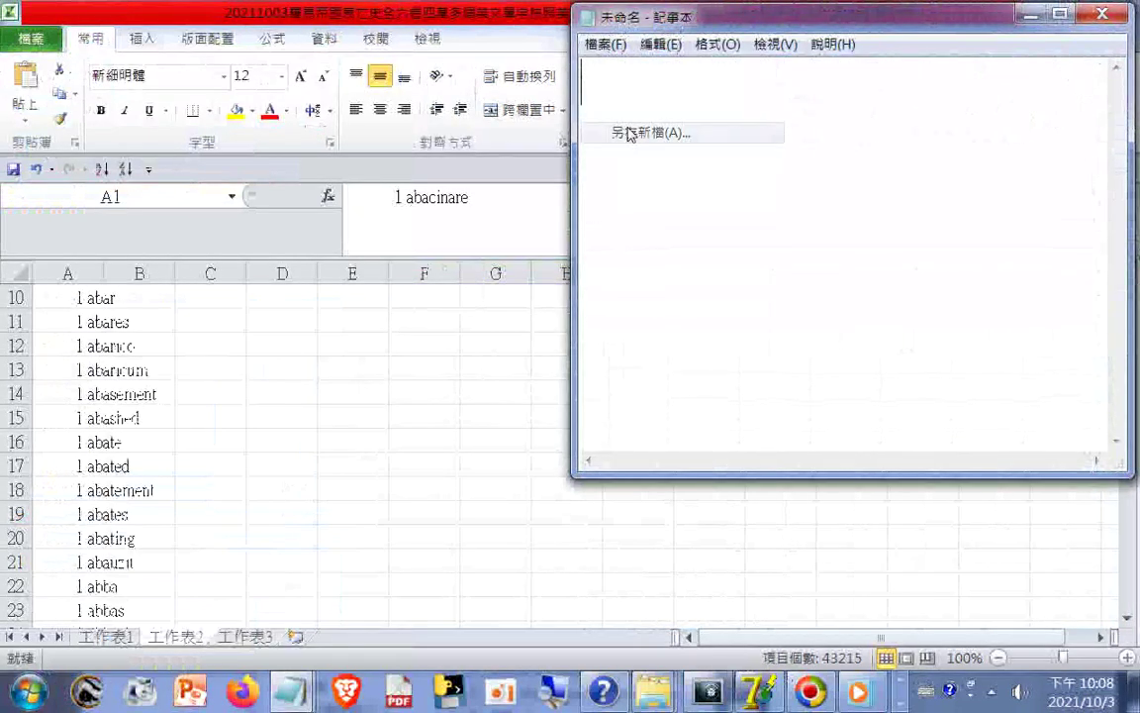
pyautogui.rightClick(589, 440)
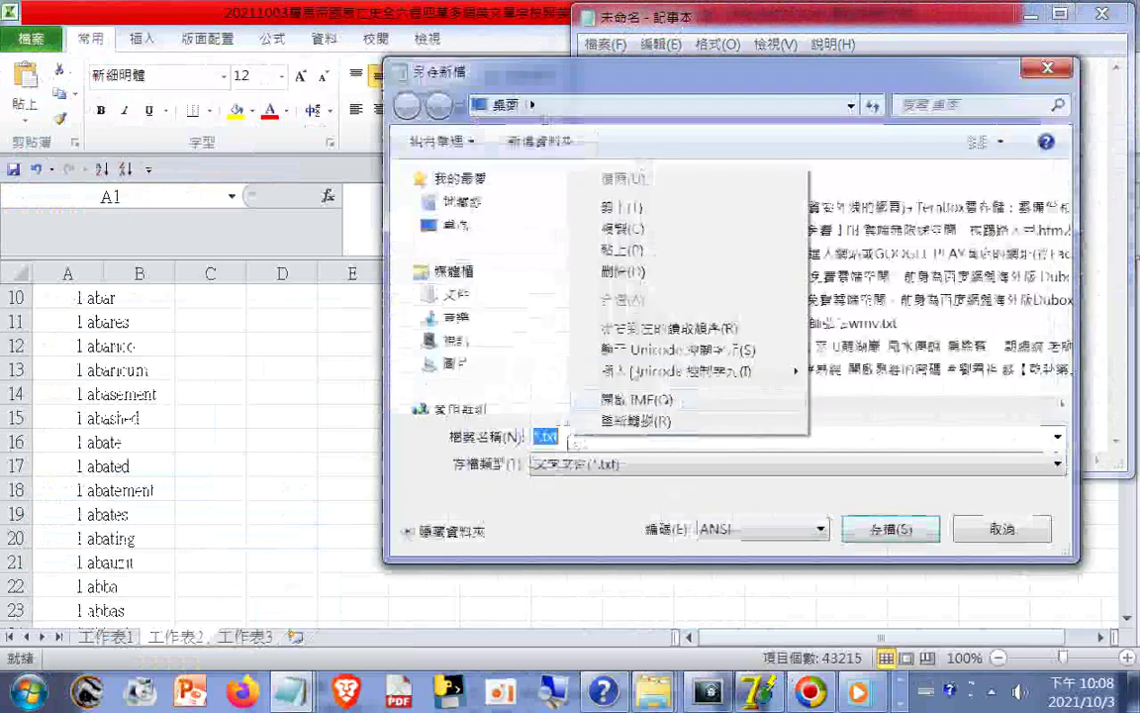
pyautogui.click(624, 248)
pyautogui.click(578, 521)
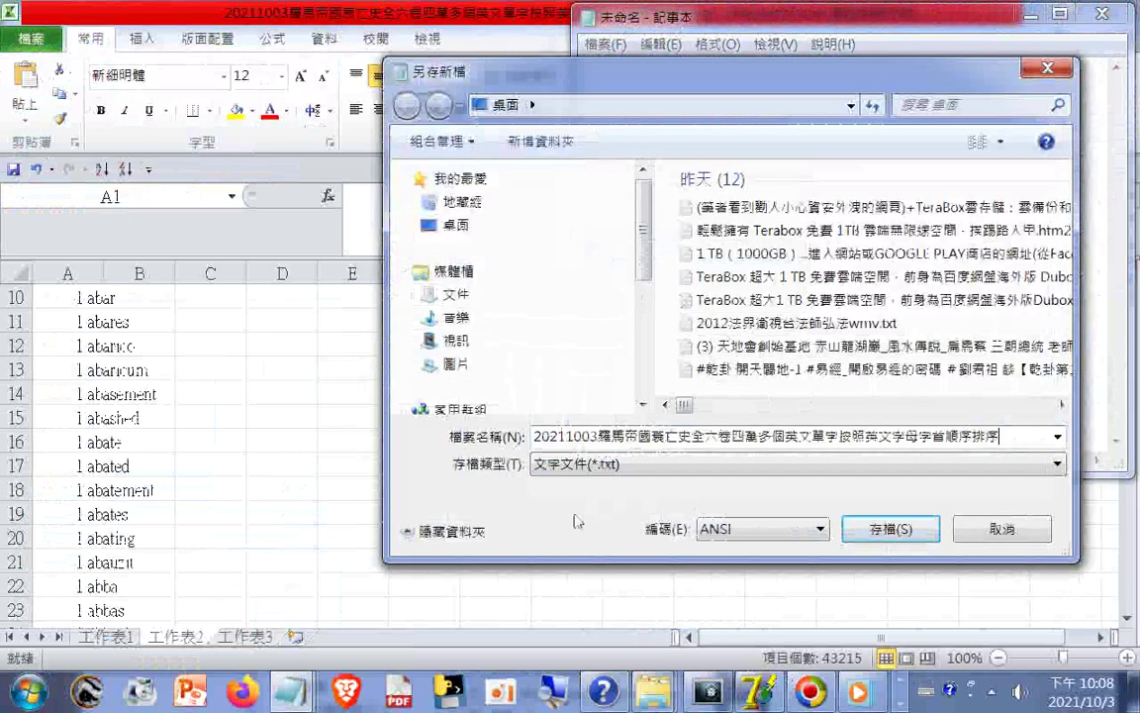
pyautogui.click(762, 528)
pyautogui.click(732, 565)
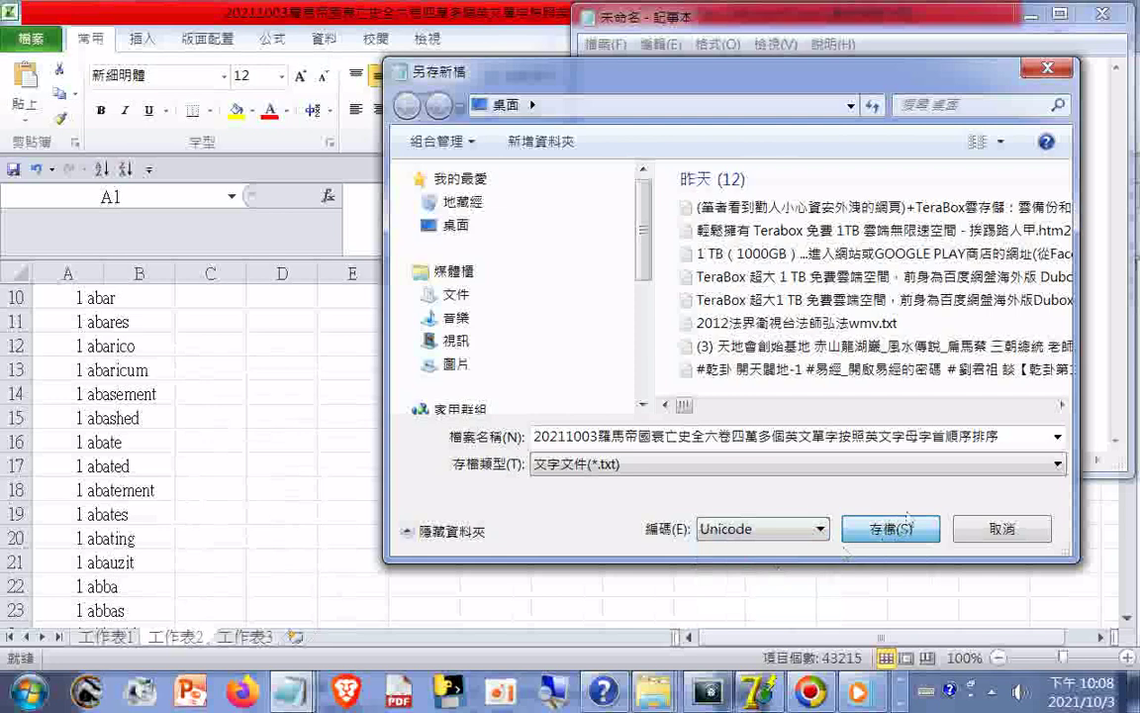
pyautogui.click(890, 530)
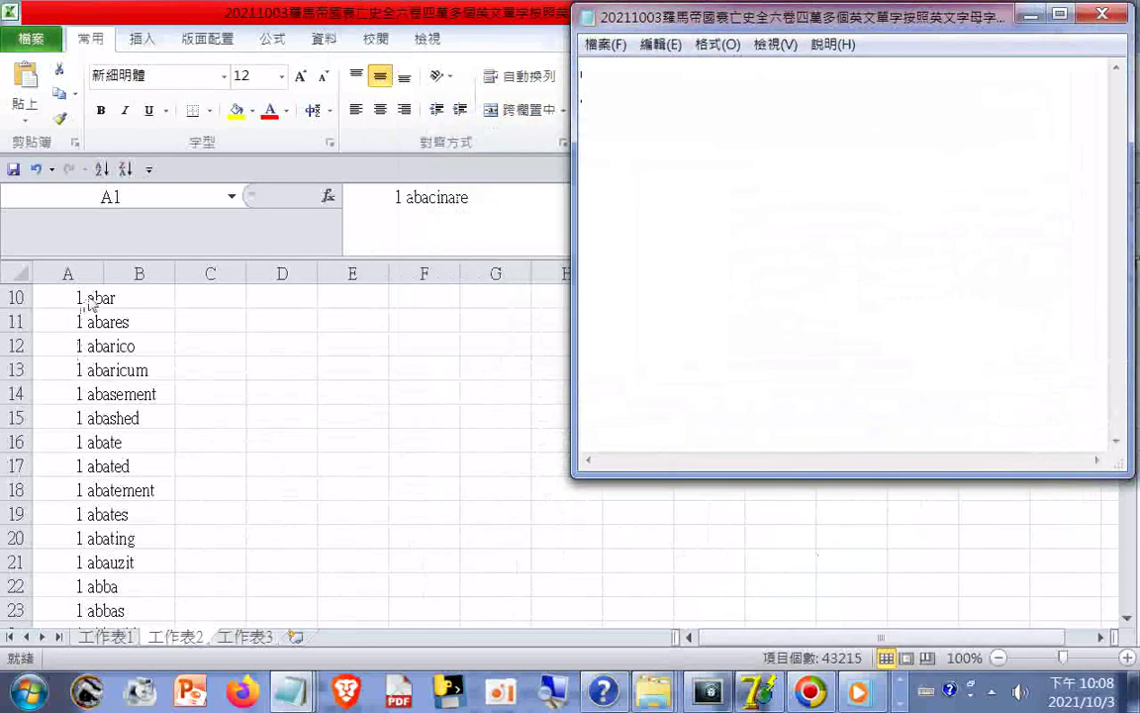
# Step: Switch back to Excel and copy the whole of column A with the sorted English words on 工作表2
pyautogui.click(68, 274)
pyautogui.hotkey('ctrl', 'a')
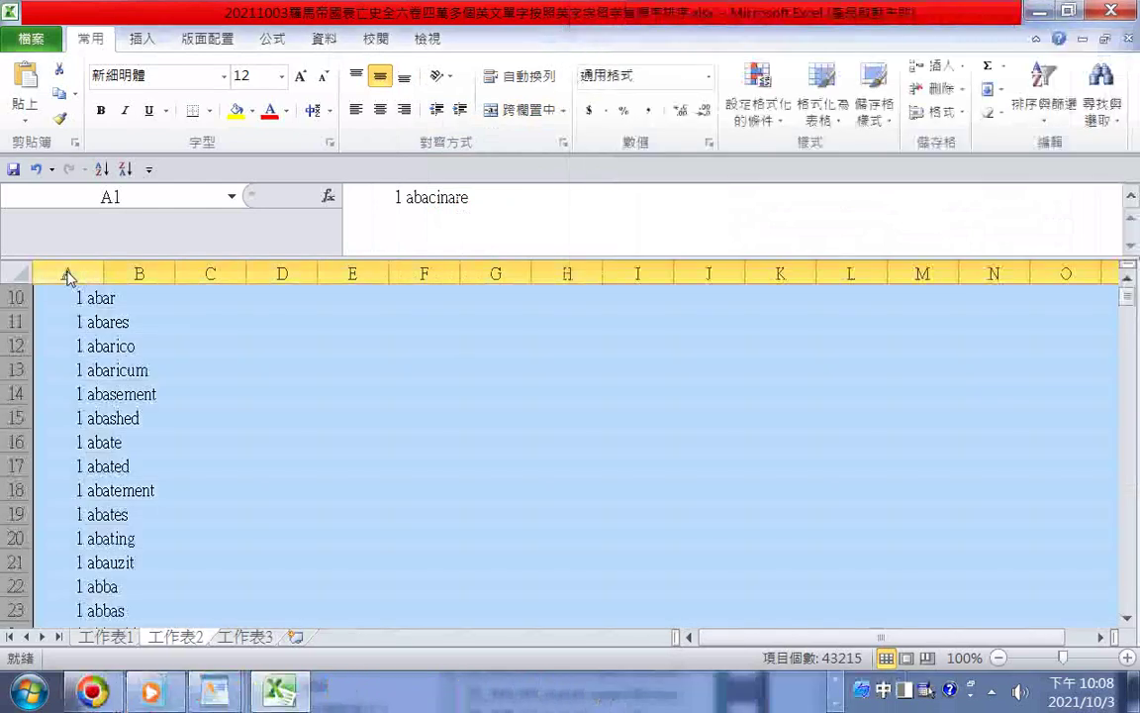
pyautogui.rightClick(68, 274)
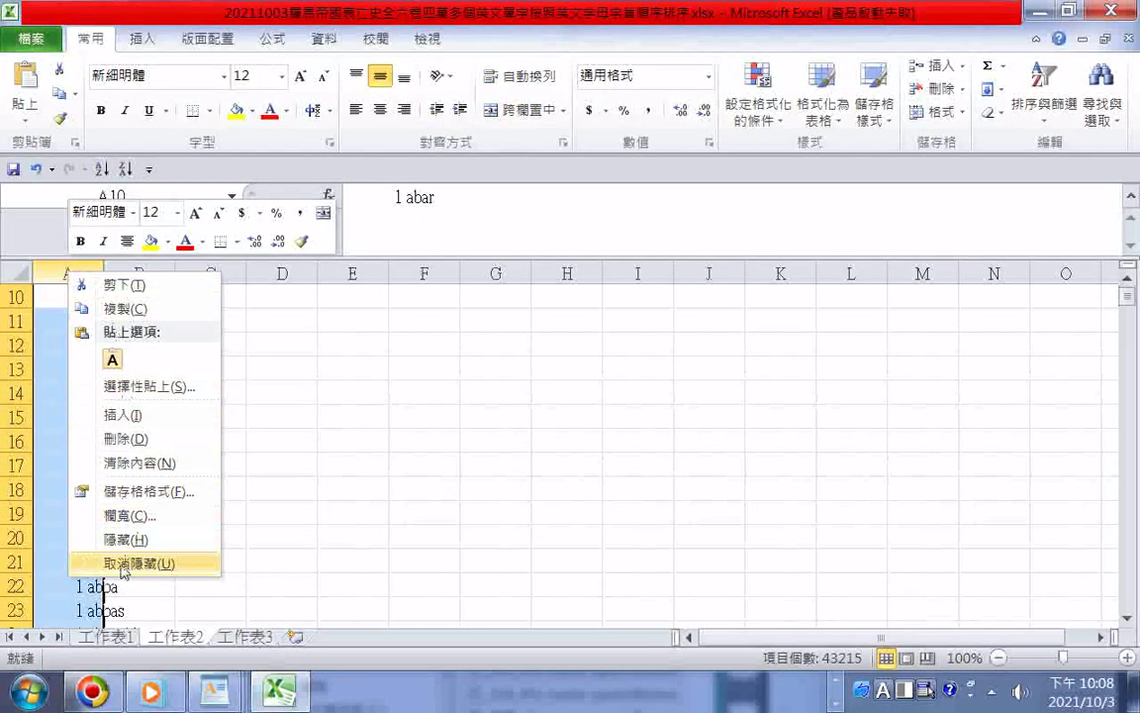
pyautogui.rightClick(50, 275)
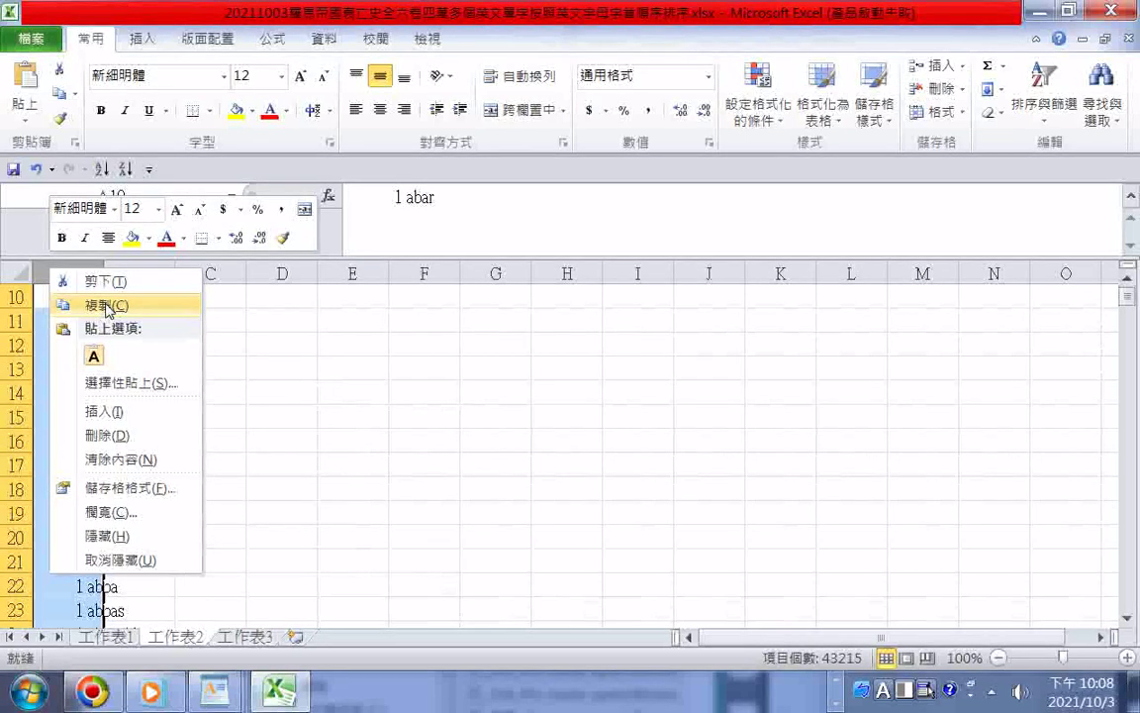
pyautogui.click(107, 306)
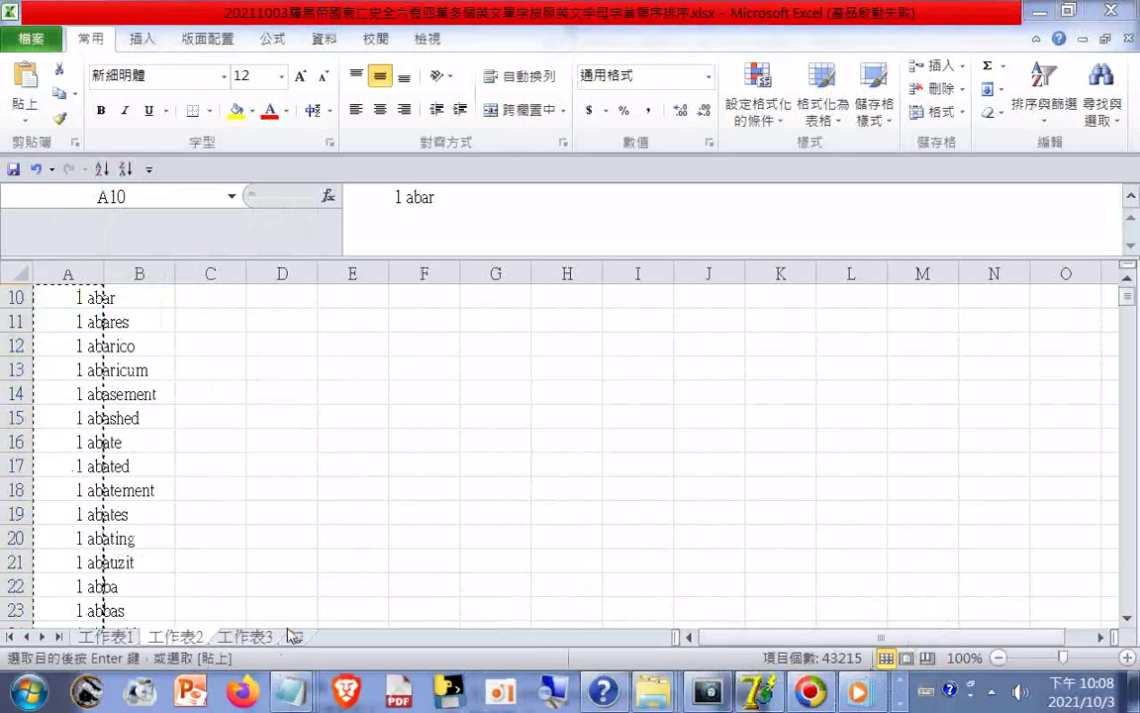
# Step: Switch to the empty Notepad document and set its font size to 18
pyautogui.moveTo(290, 690)
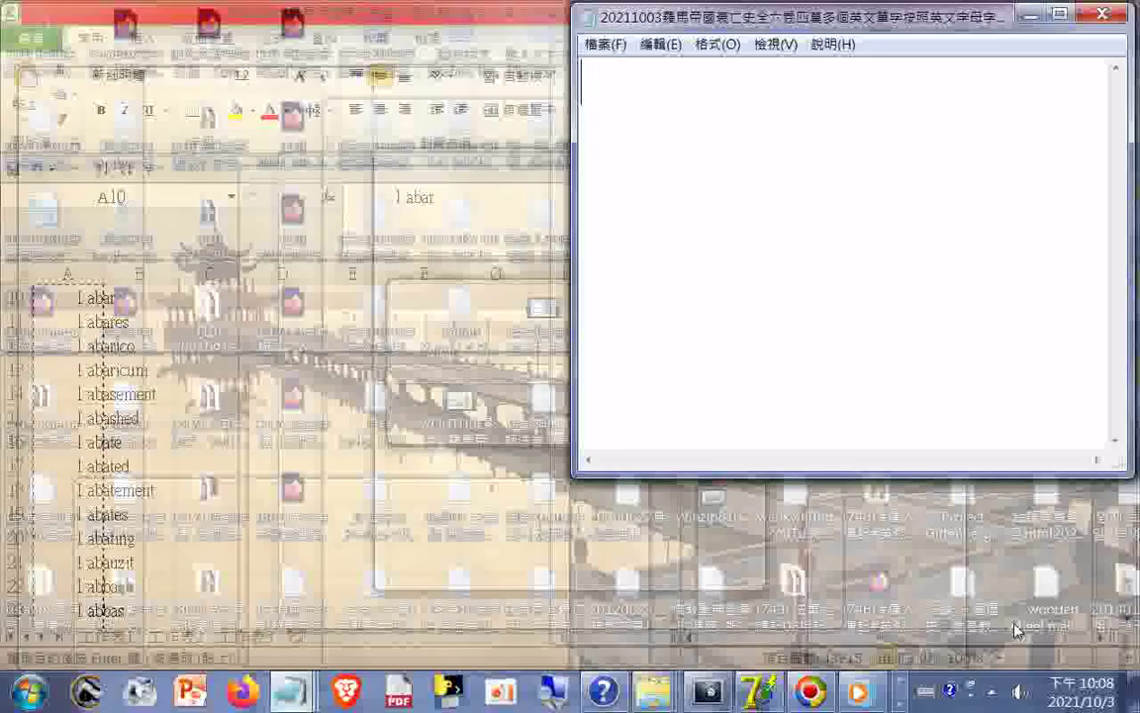
pyautogui.click(1019, 613)
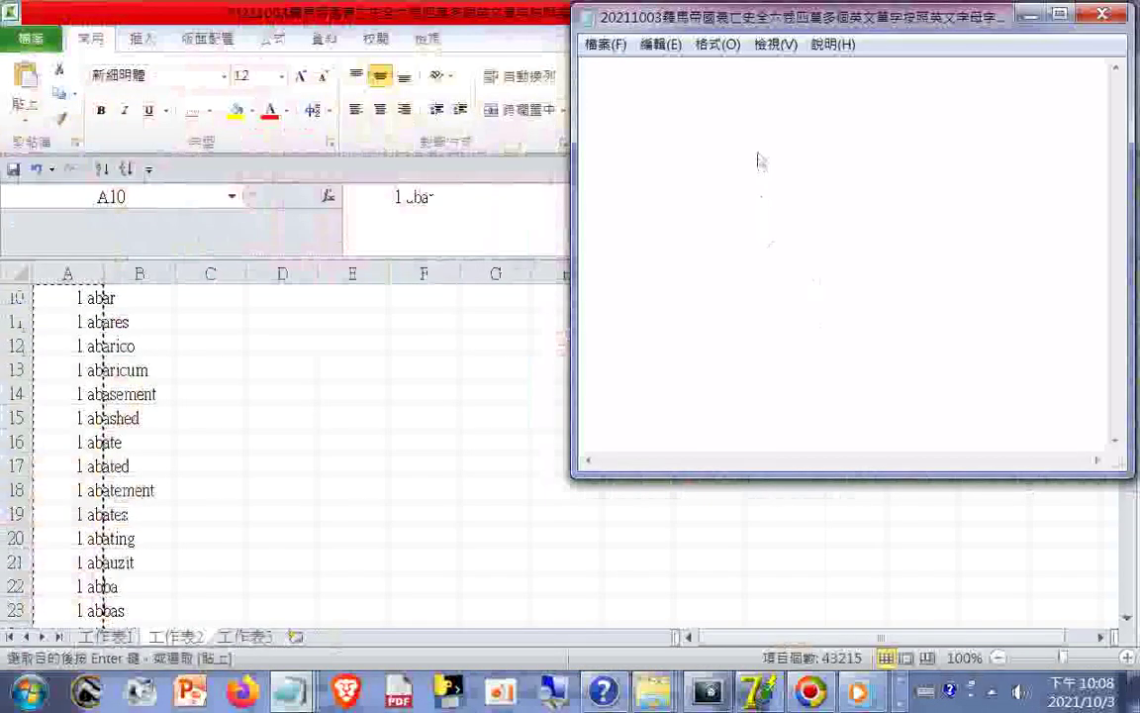
pyautogui.click(717, 44)
pyautogui.click(738, 91)
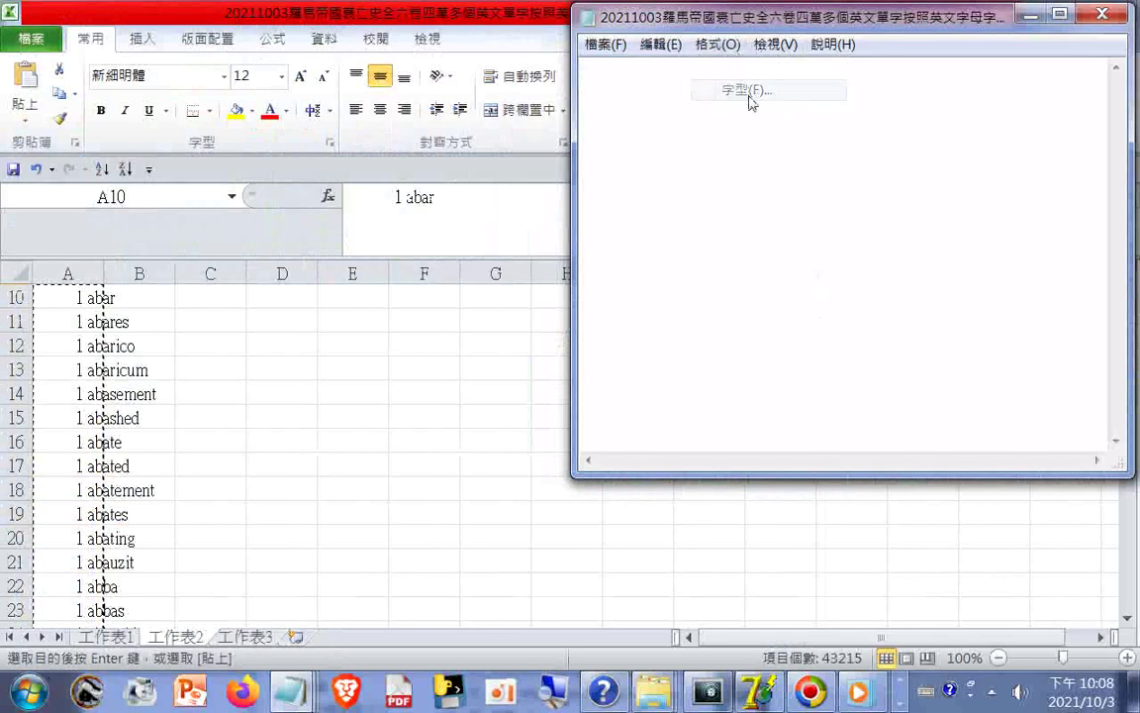
pyautogui.click(1024, 208)
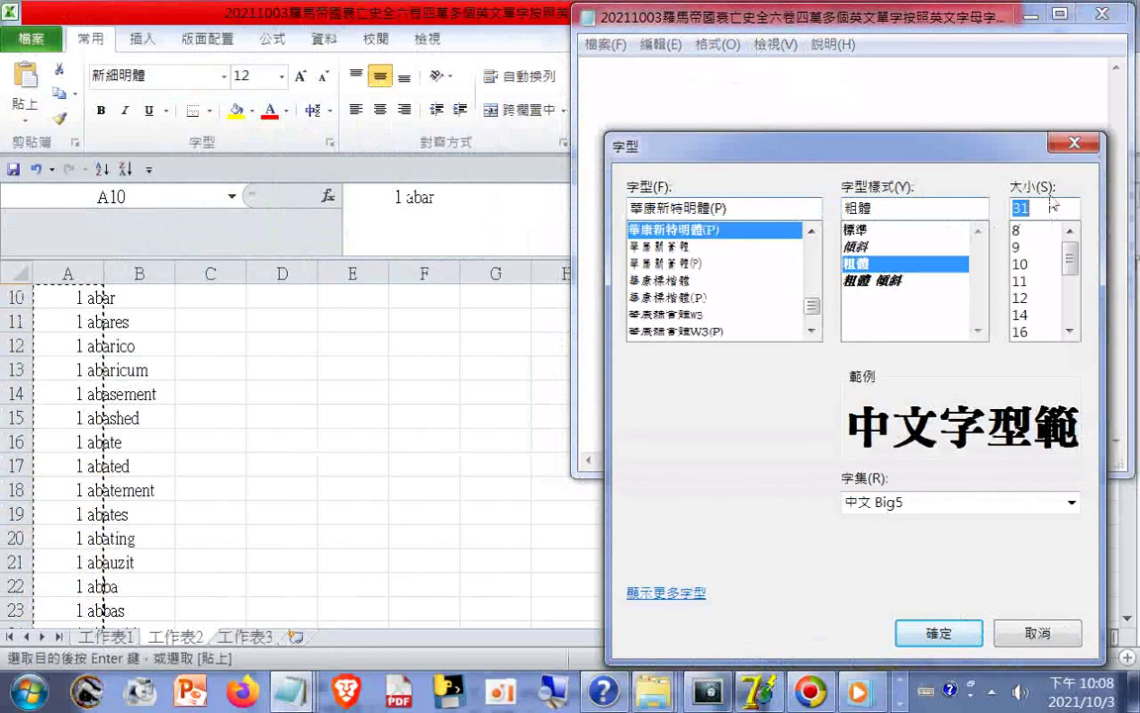
pyautogui.write('18')
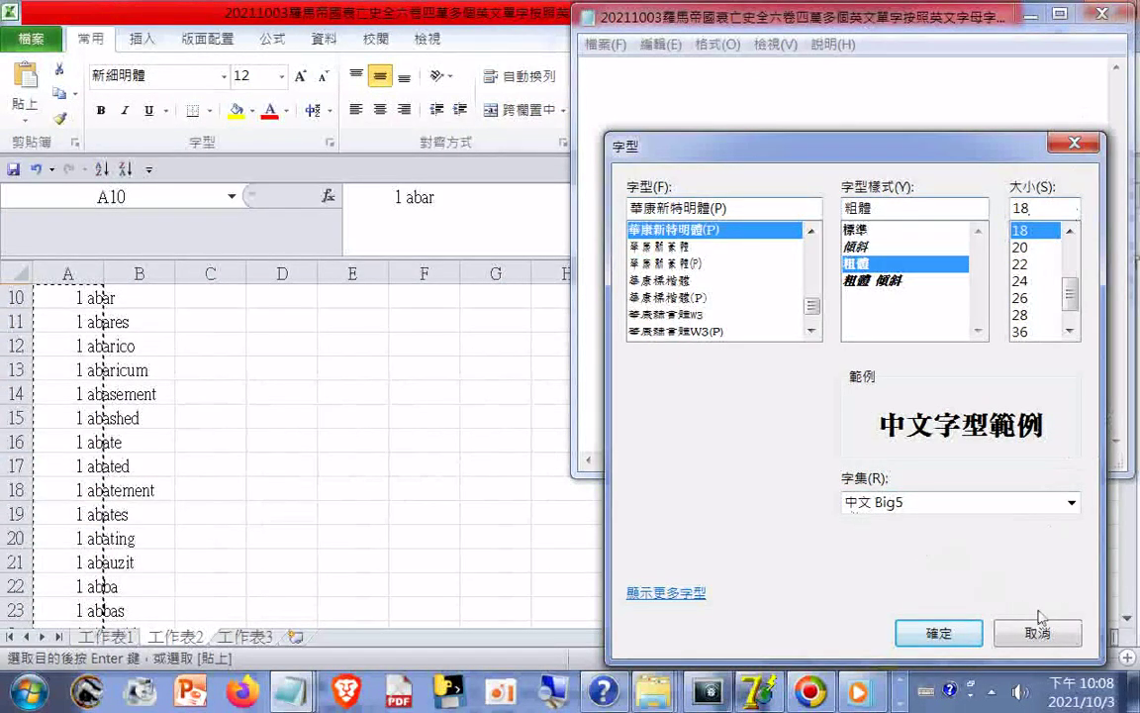
pyautogui.click(938, 633)
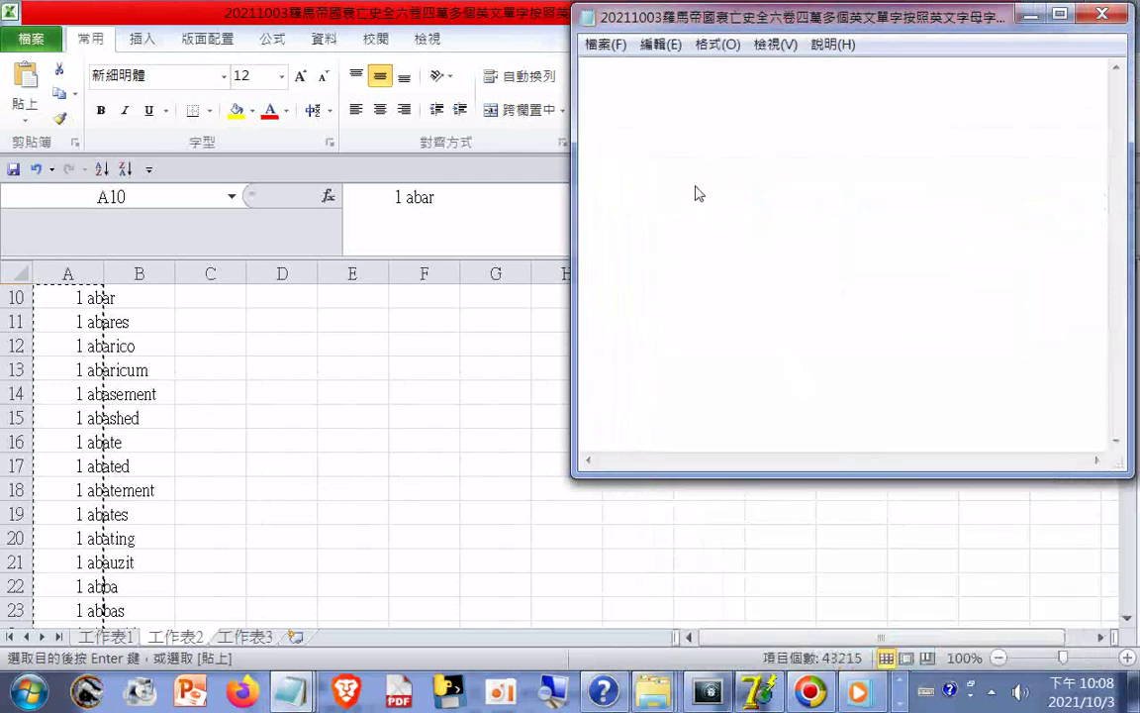
# Step: Paste the copied word list into the Notepad document and move its window to the middle of the screen
pyautogui.rightClick(696, 188)
pyautogui.click(748, 267)
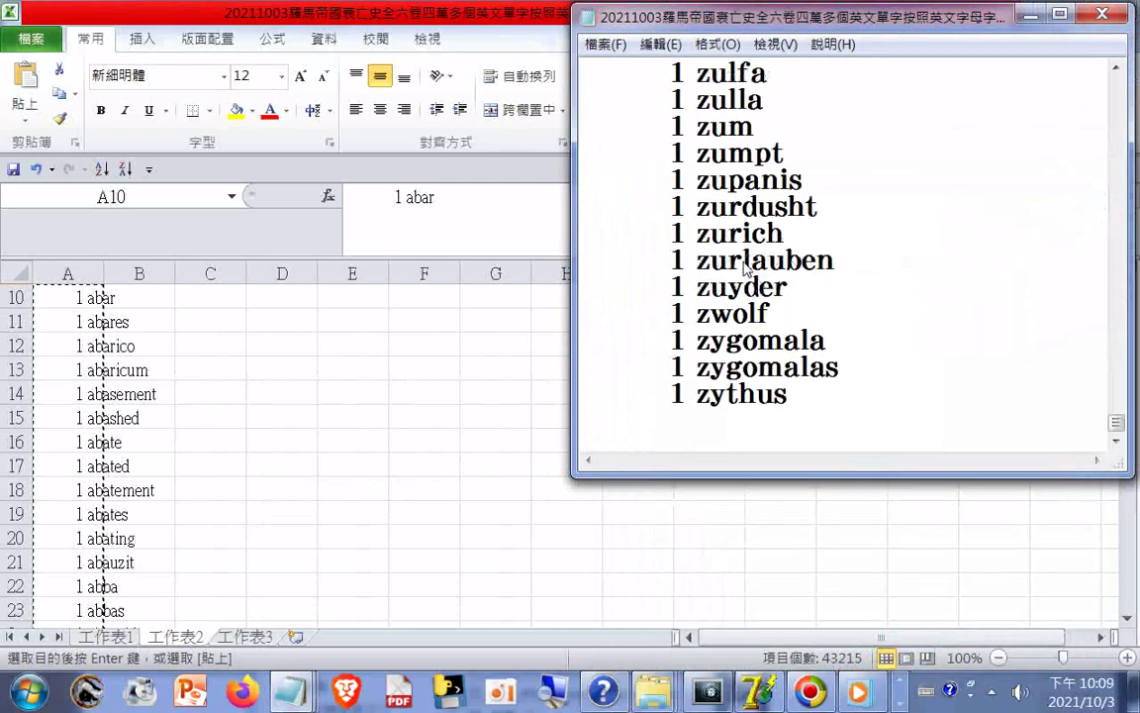
pyautogui.moveTo(974, 25); pyautogui.dragTo(756, 207)
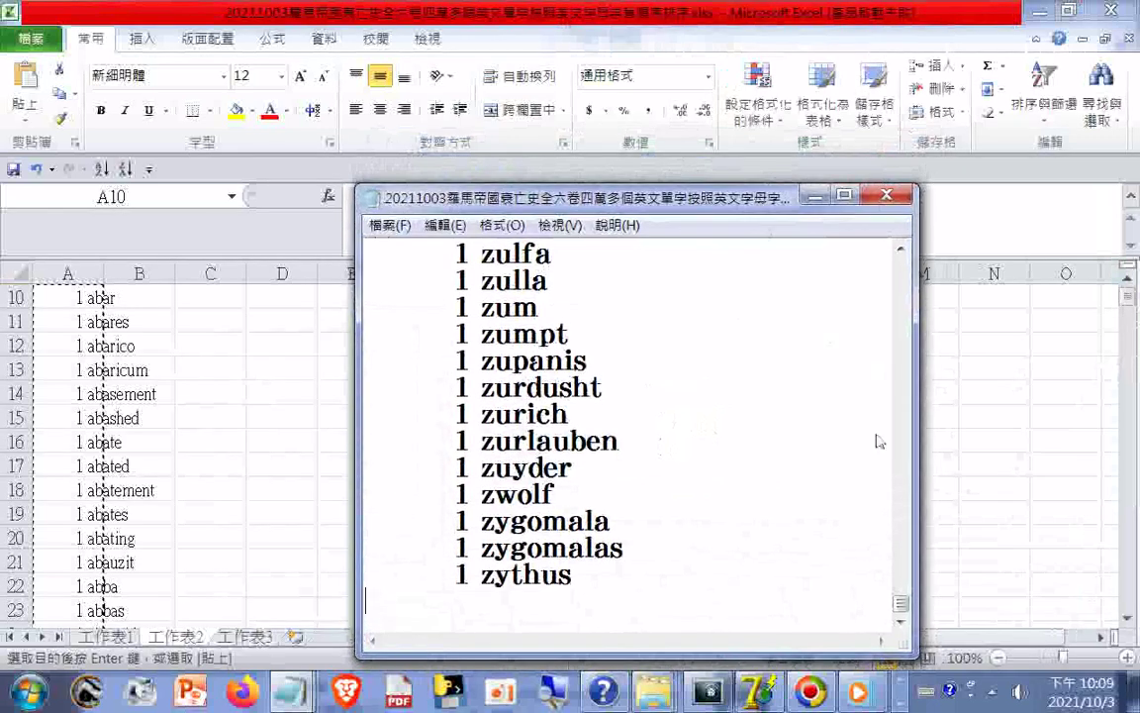
# Step: Examine the pasted word list in Notepad from its first entry down through the words beginning with a
pyautogui.moveTo(901, 609); pyautogui.dragTo(902, 260)
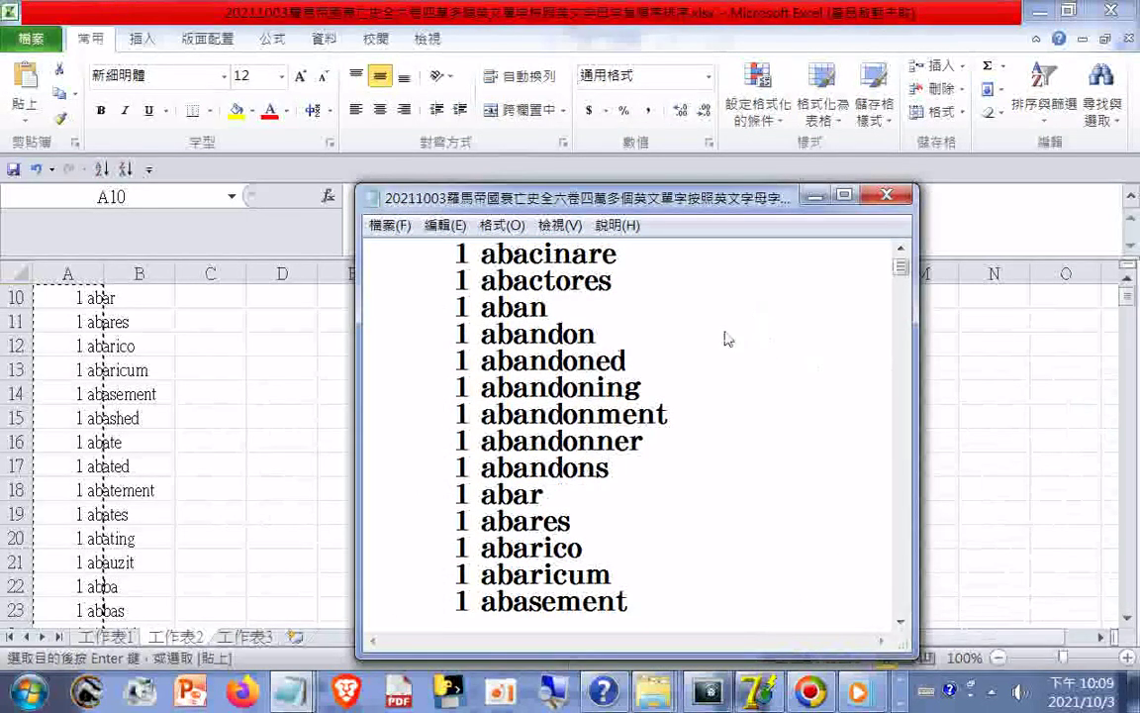
pyautogui.scroll(-2, 731, 346)
pyautogui.scroll(-2, 733, 353)
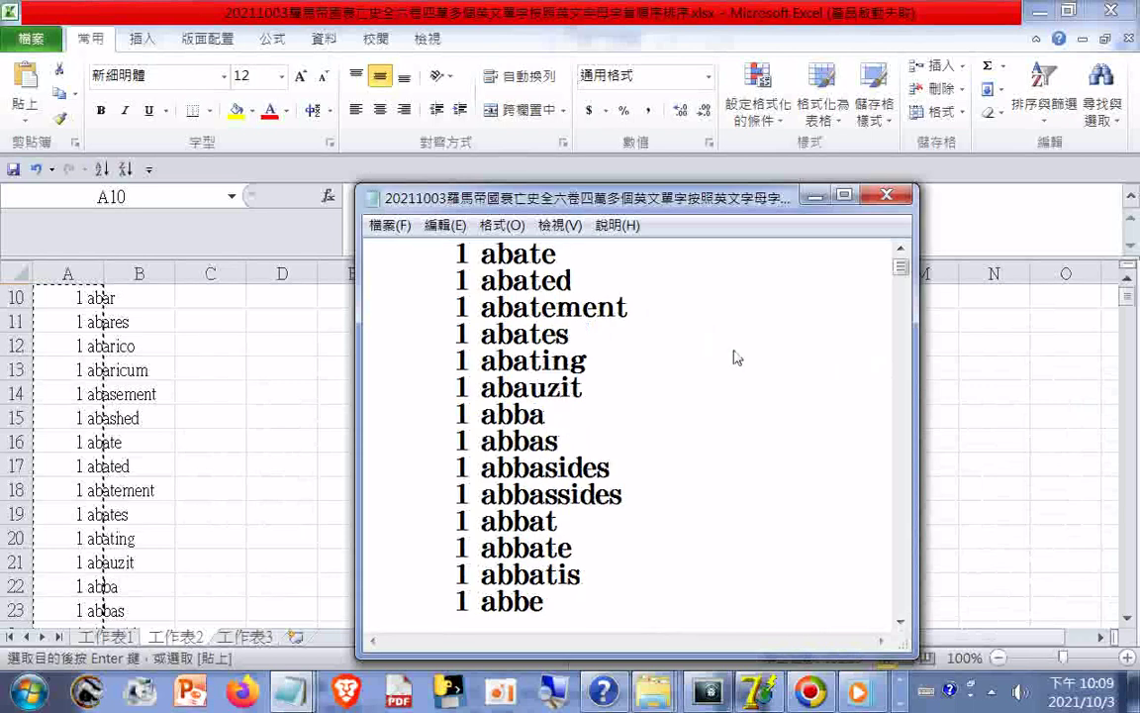
pyautogui.scroll(-6, 734, 356)
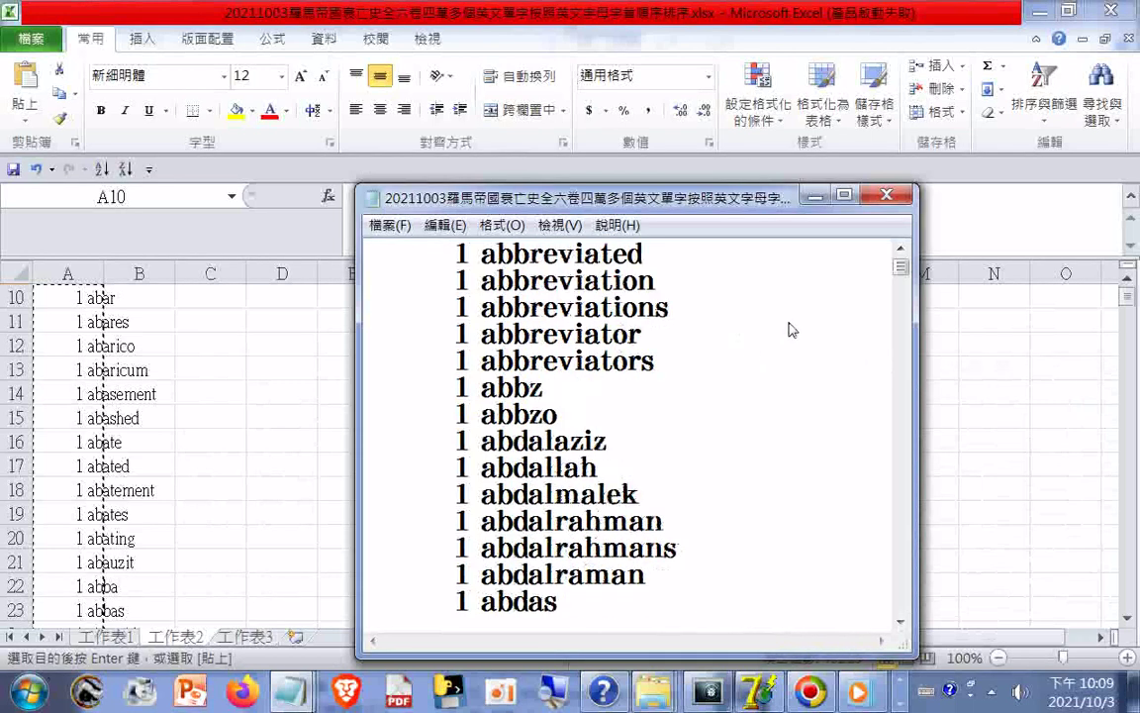
pyautogui.scroll(-4, 792, 330)
pyautogui.scroll(-4, 792, 329)
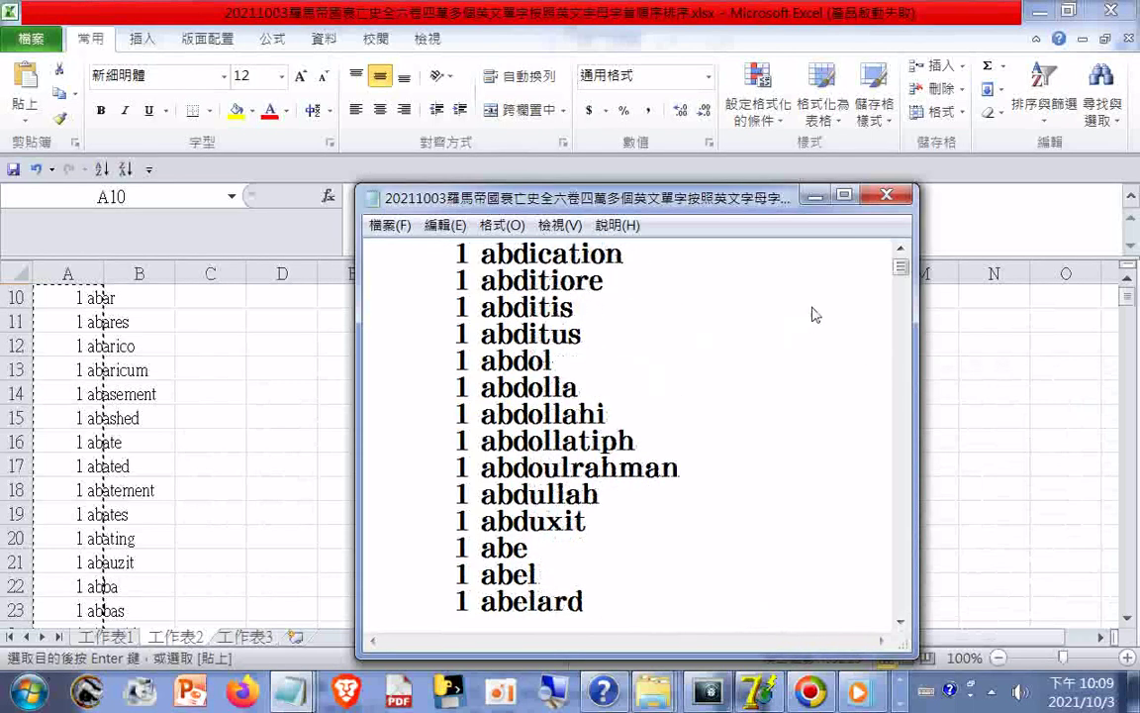
pyautogui.scroll(-13, 831, 303)
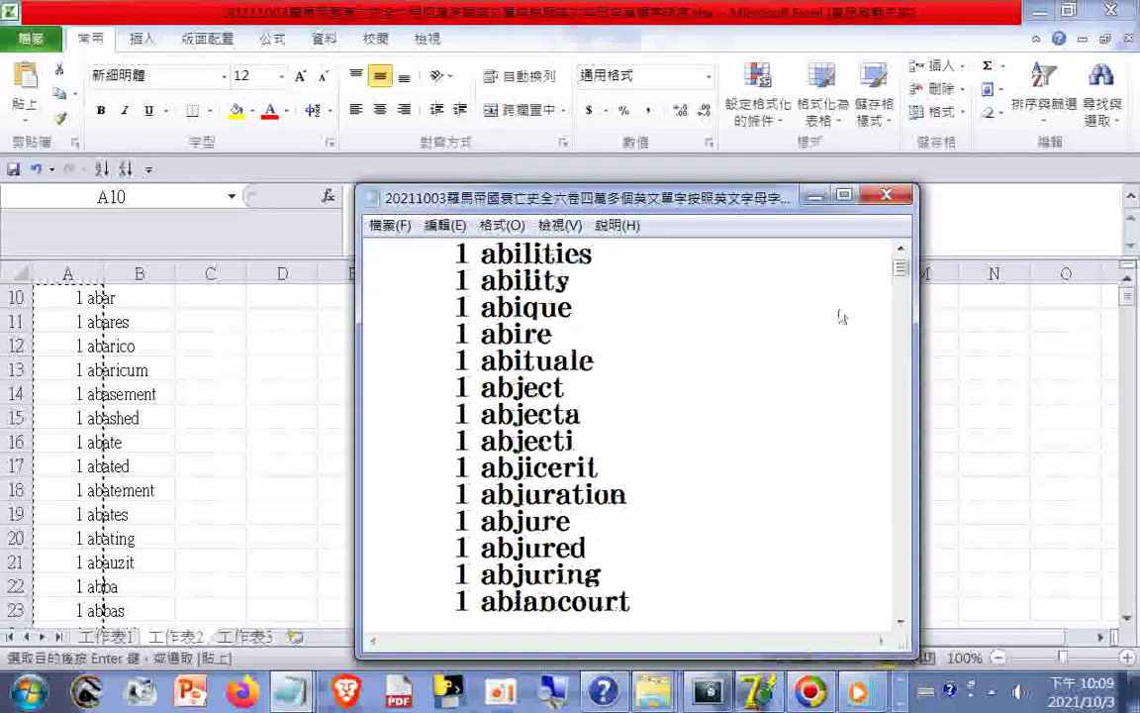
pyautogui.scroll(-14, 821, 331)
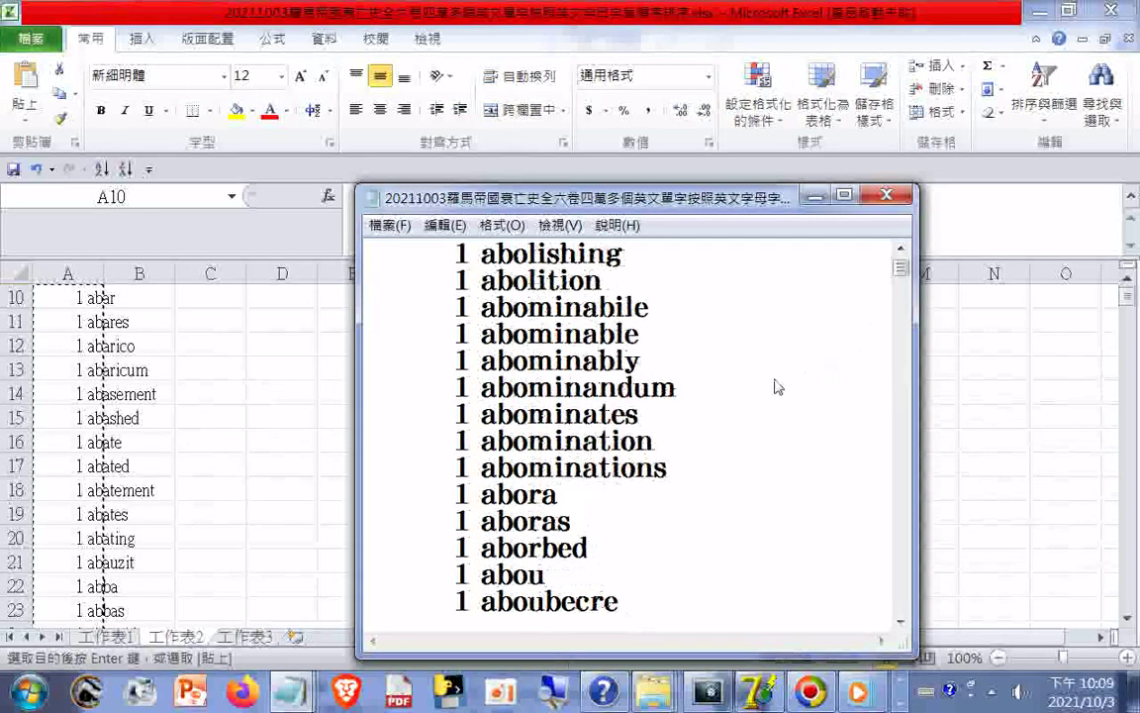
pyautogui.scroll(-13, 776, 386)
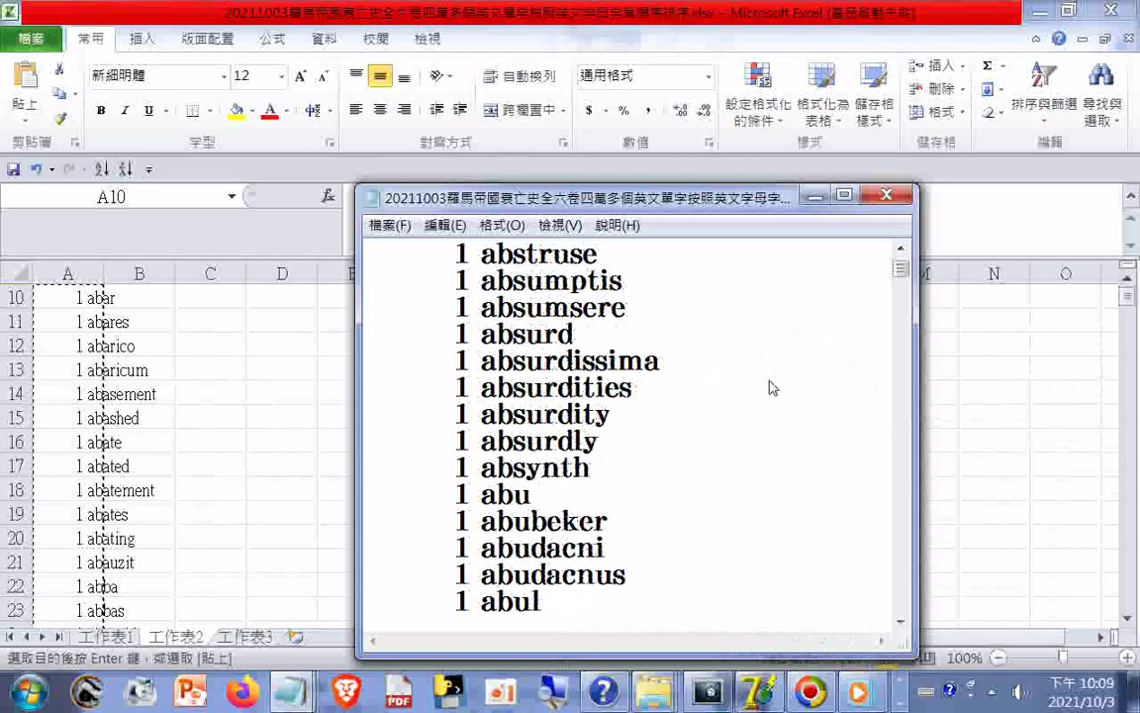
pyautogui.scroll(-7, 773, 387)
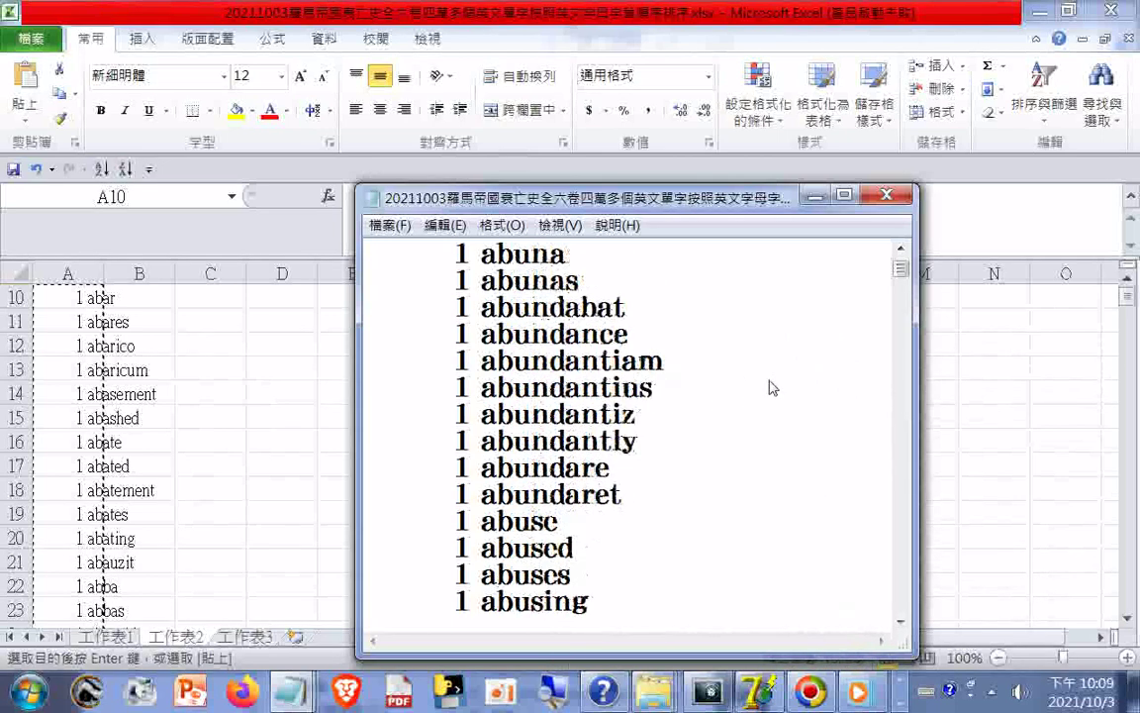
pyautogui.scroll(-12, 773, 387)
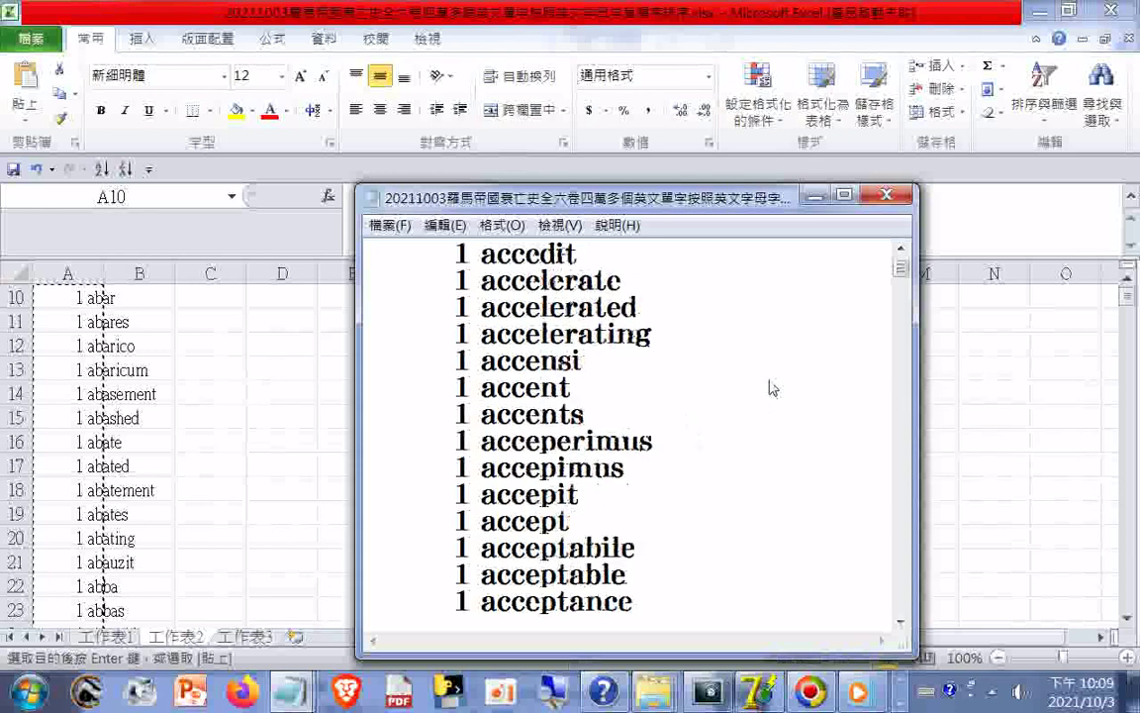
pyautogui.scroll(-16, 773, 387)
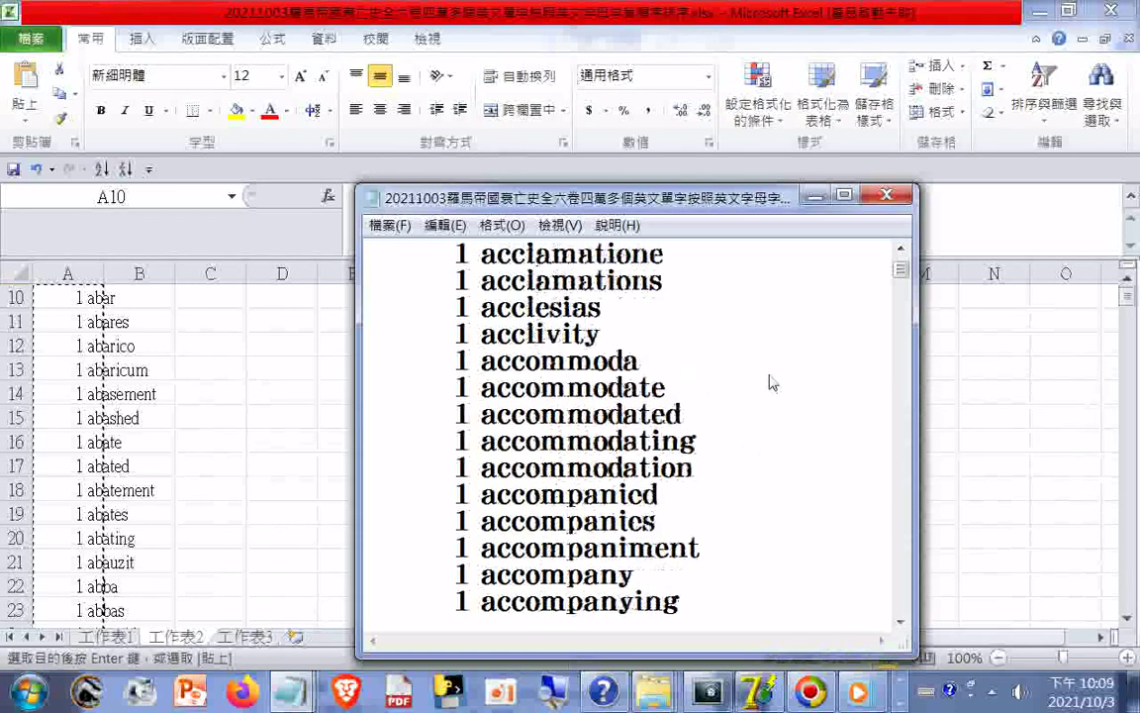
pyautogui.scroll(-15, 773, 382)
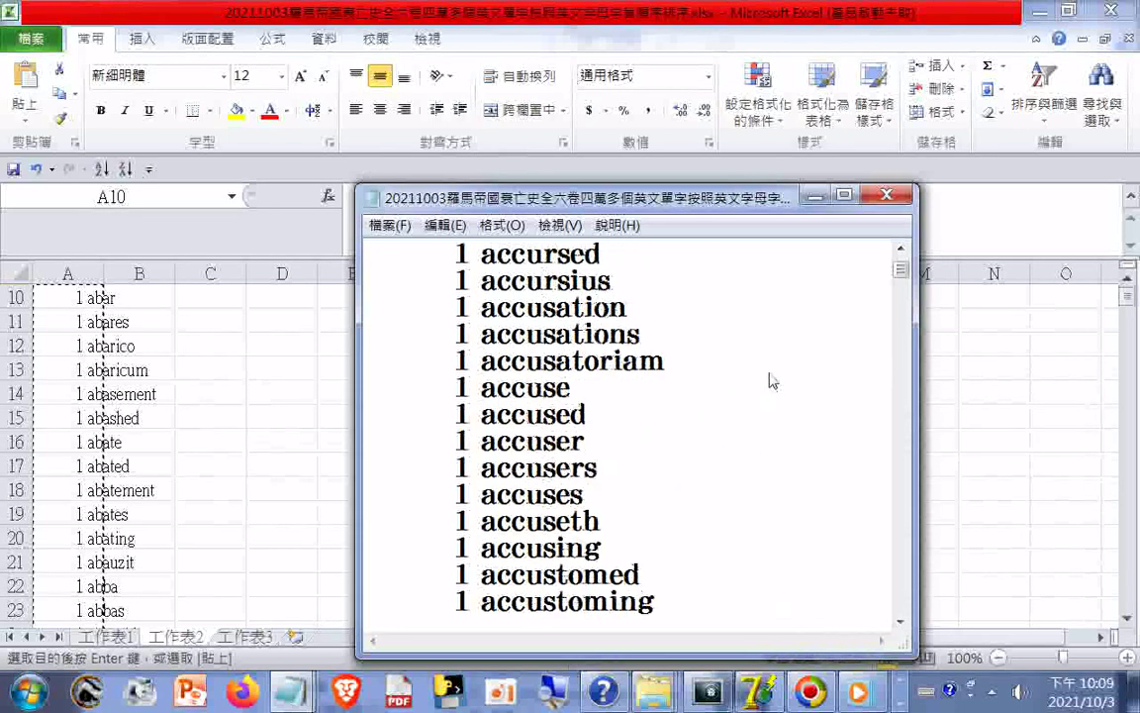
pyautogui.scroll(-3, 773, 382)
pyautogui.scroll(-7, 782, 401)
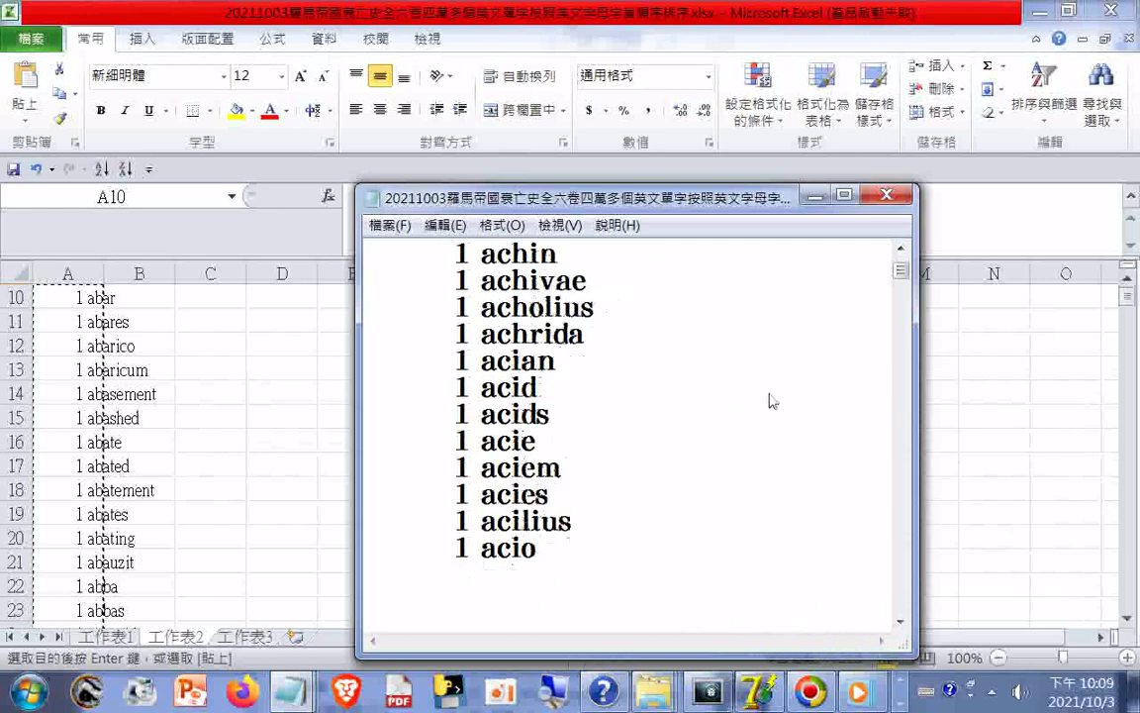
pyautogui.scroll(-15, 773, 401)
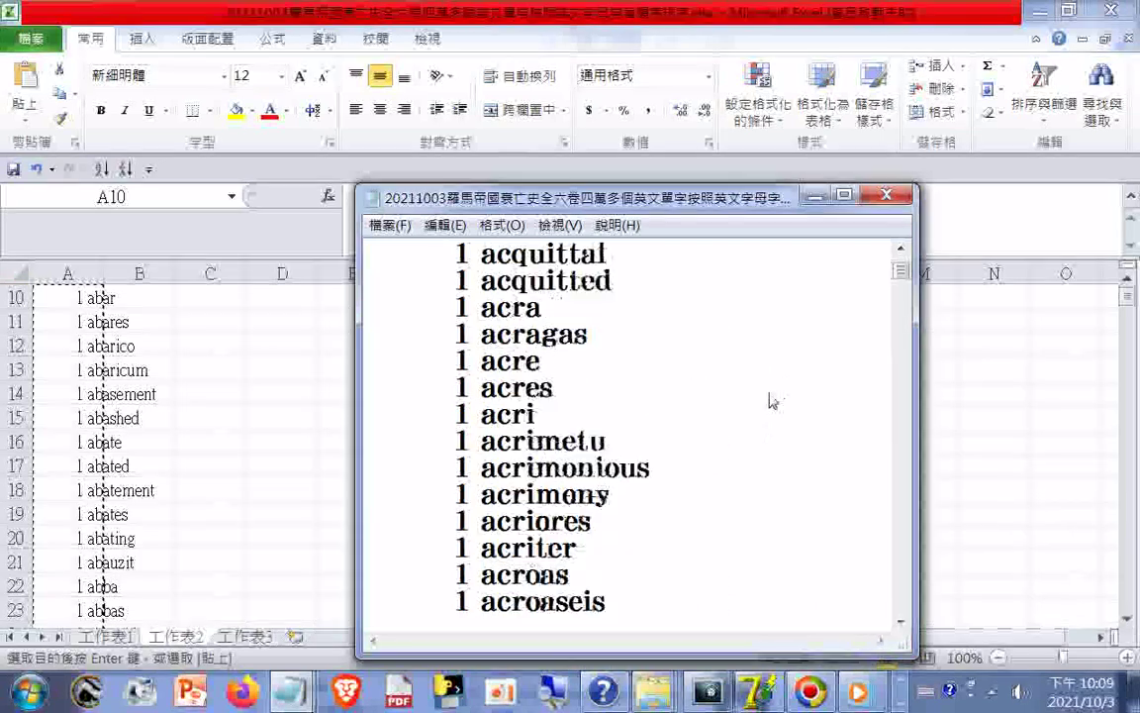
pyautogui.scroll(-4, 770, 401)
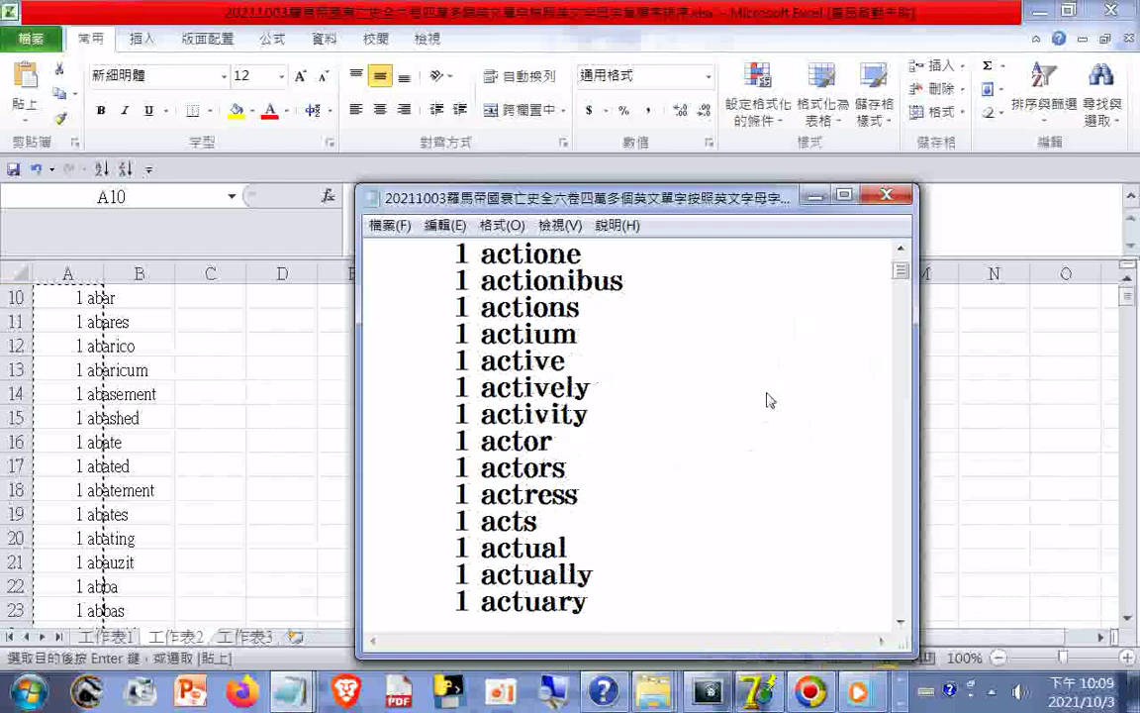
pyautogui.scroll(-4, 770, 400)
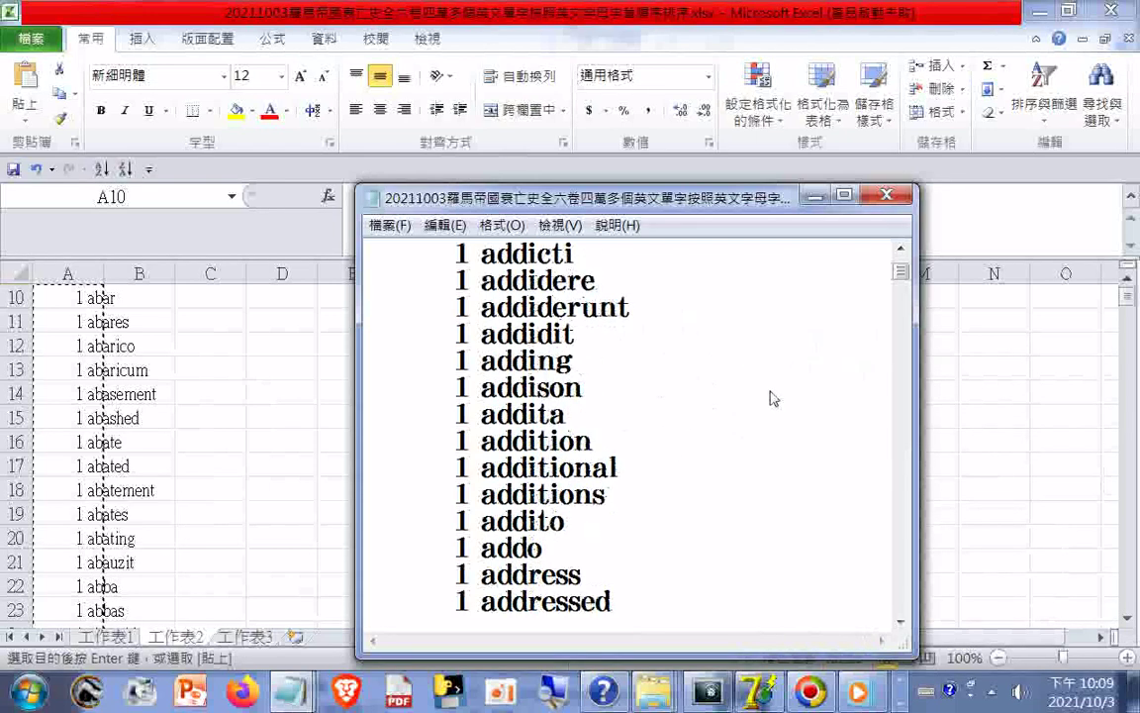
pyautogui.scroll(-12, 773, 398)
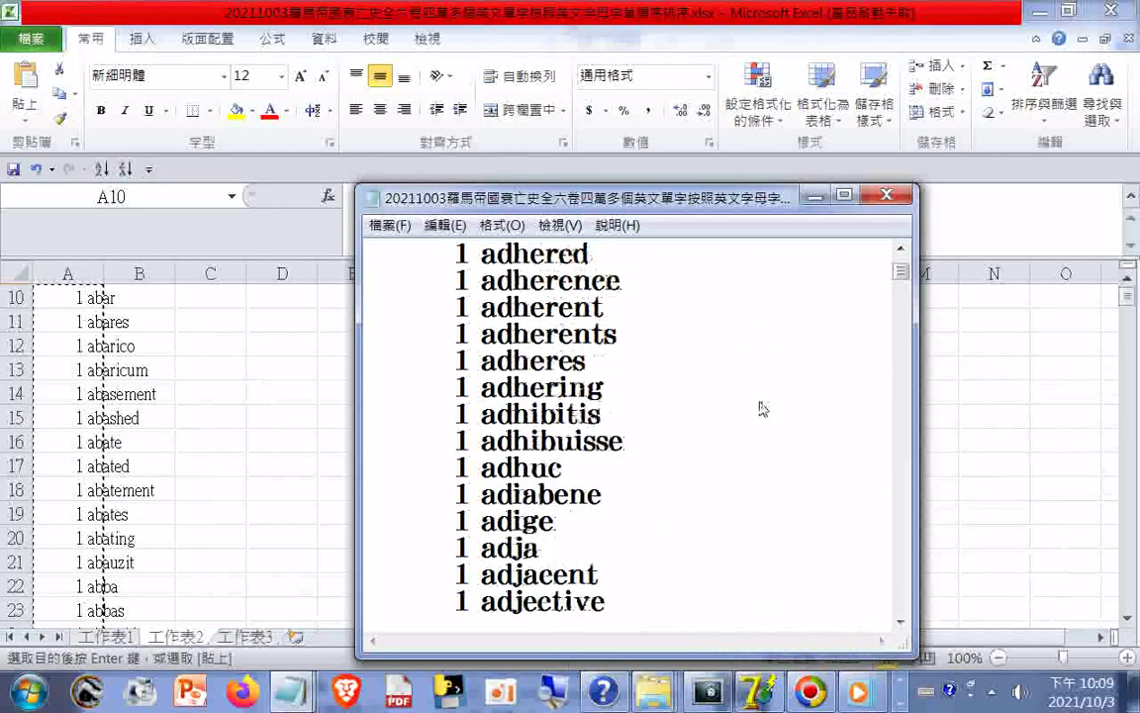
pyautogui.scroll(-7, 748, 401)
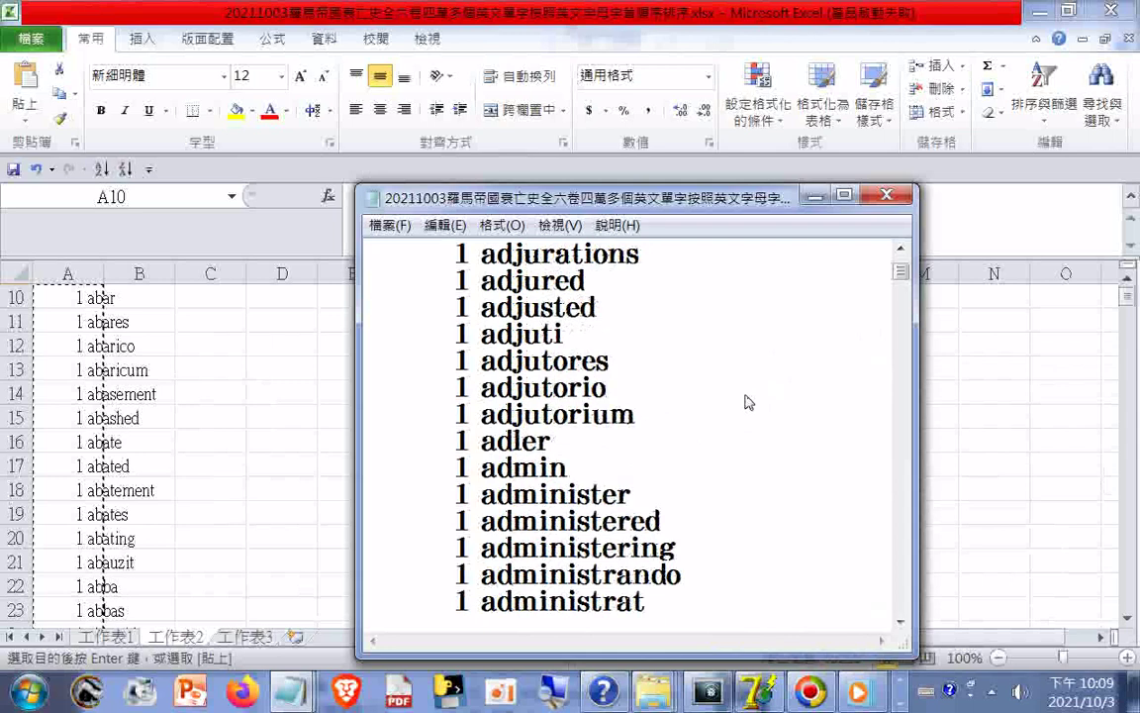
pyautogui.scroll(-3, 749, 401)
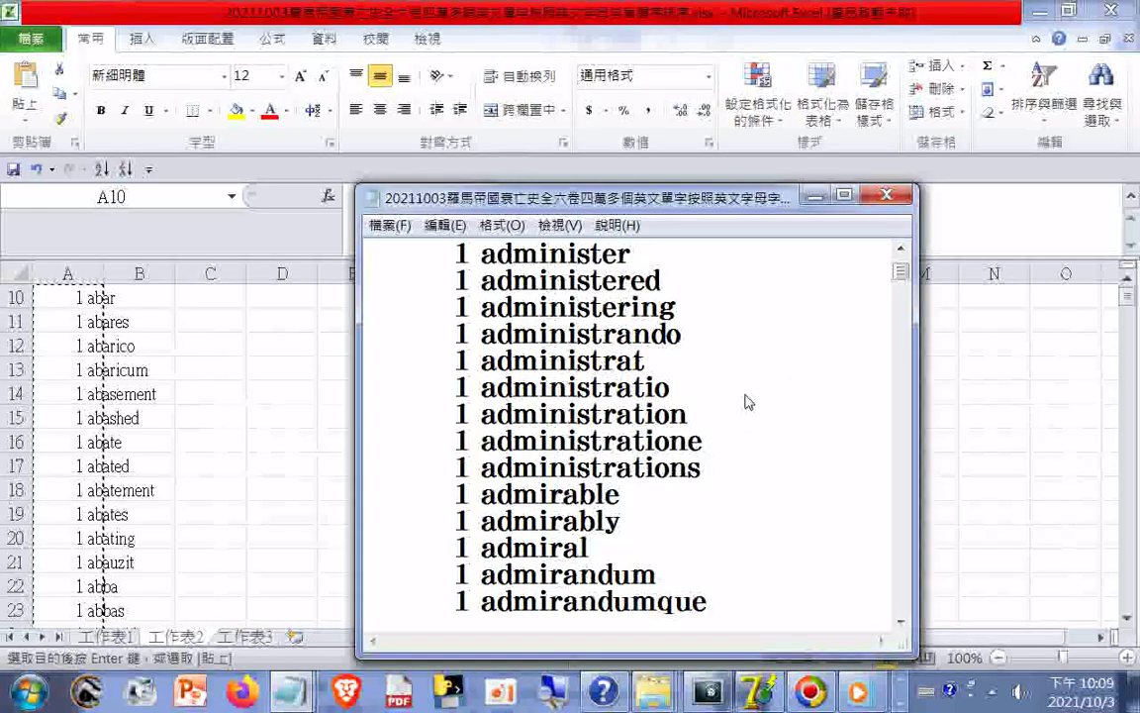
pyautogui.scroll(-9, 748, 401)
pyautogui.scroll(-8, 748, 401)
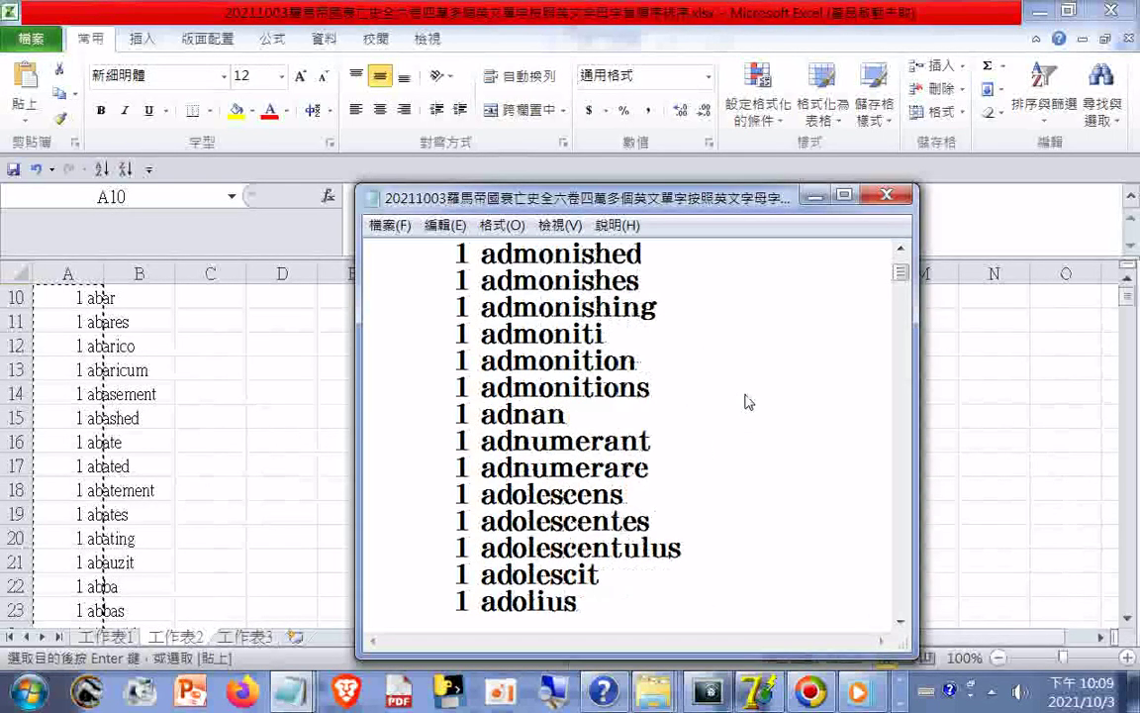
pyautogui.scroll(-17, 748, 400)
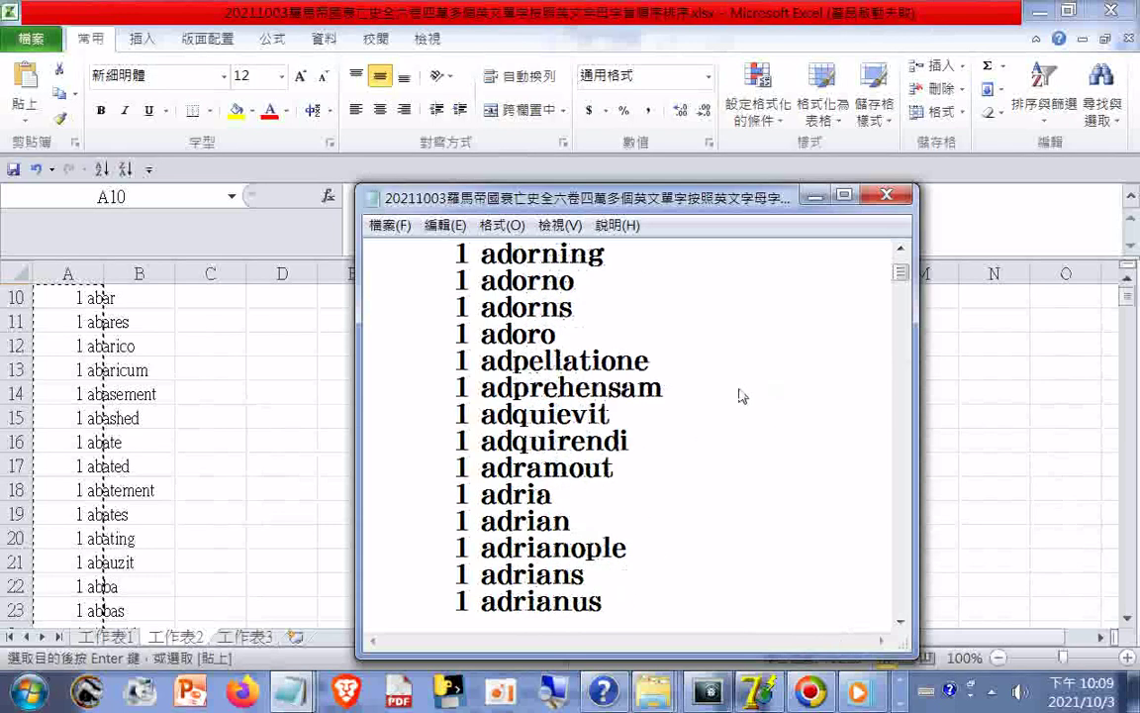
pyautogui.scroll(-15, 711, 378)
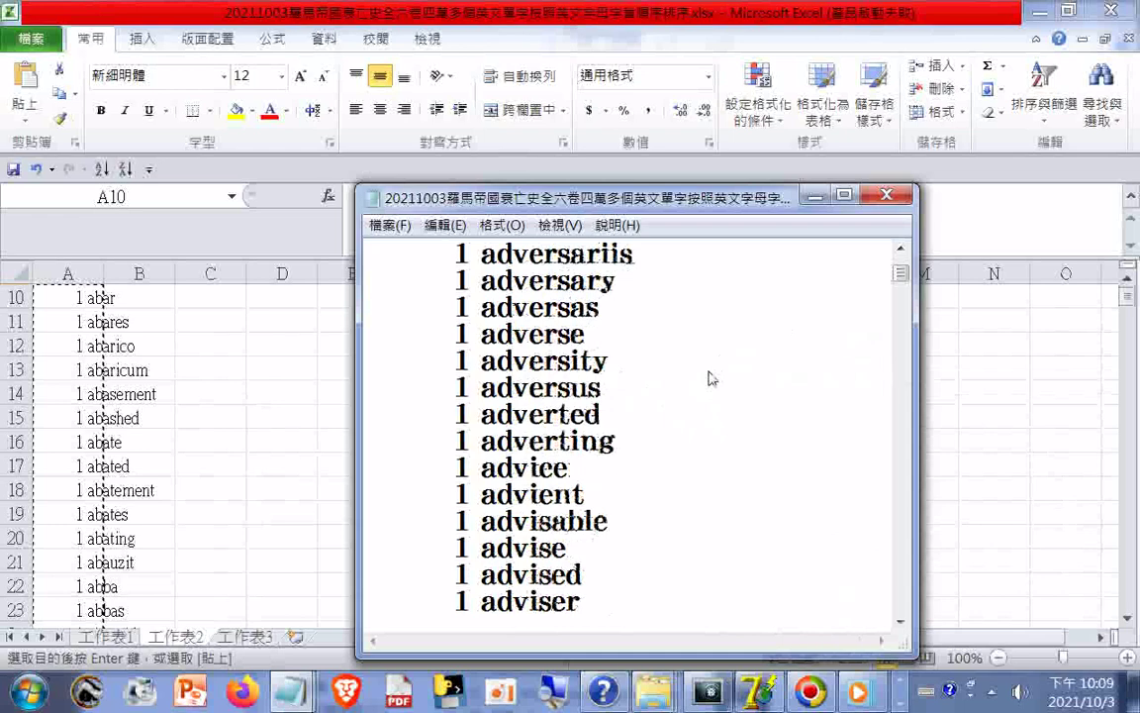
# Step: Save the text file with the pasted word list under its existing name
pyautogui.scroll(-4, 710, 378)
pyautogui.click(384, 224)
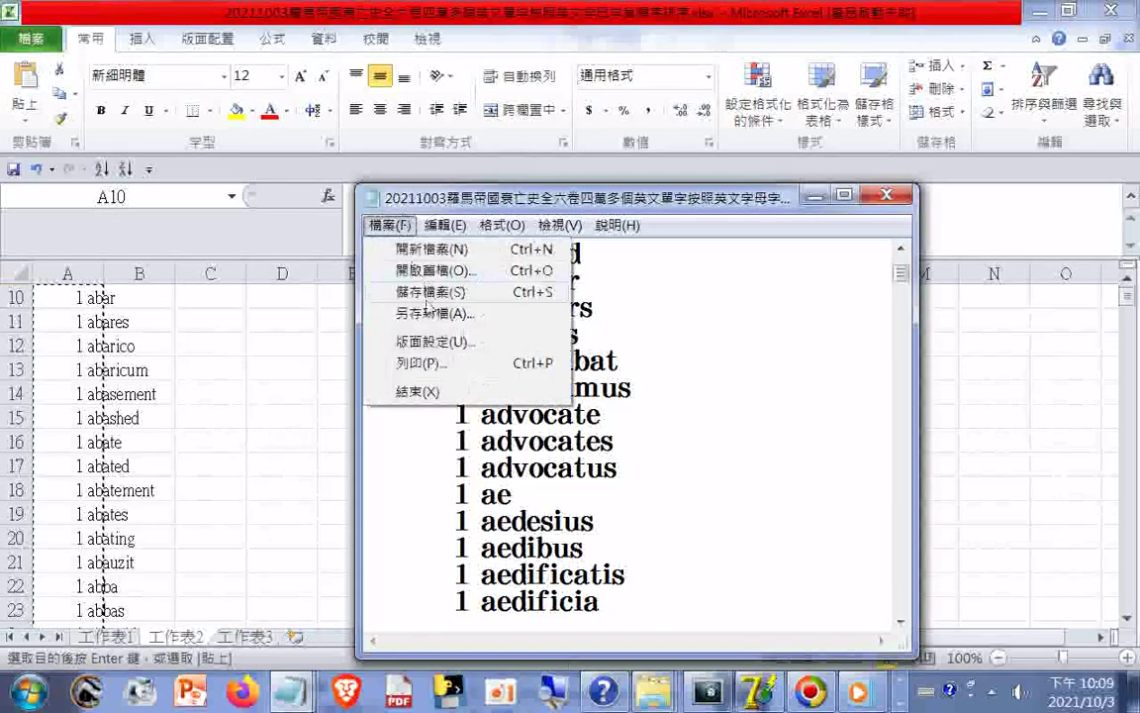
pyautogui.click(428, 295)
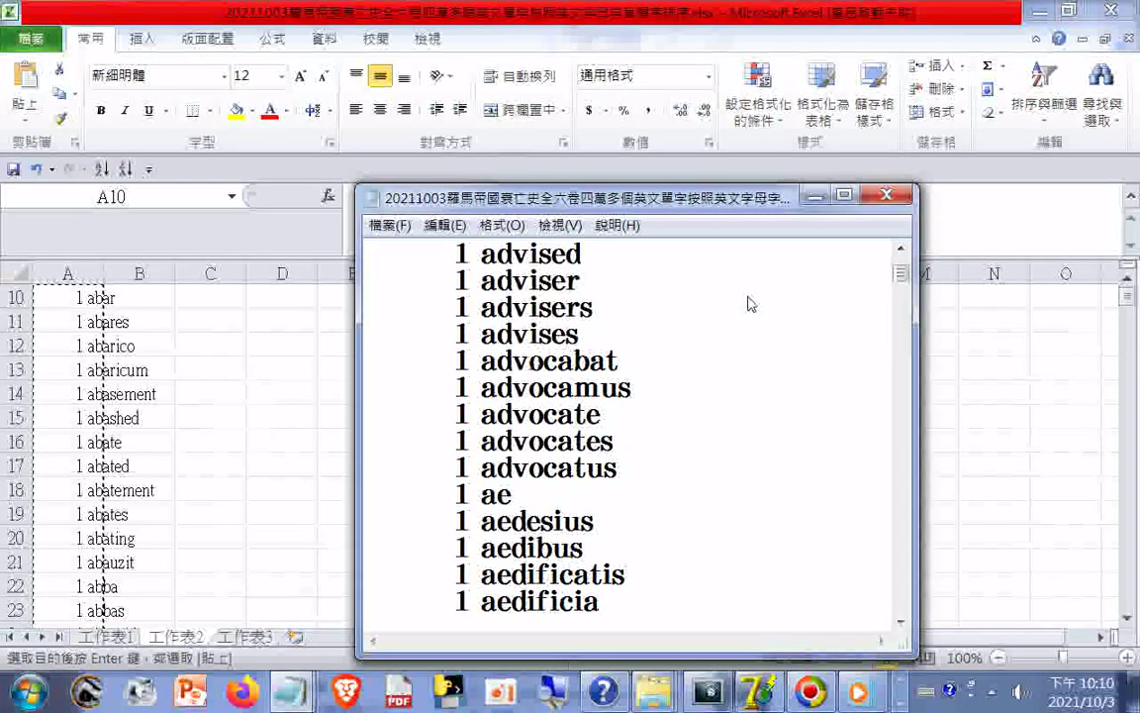
# Step: Switch back to the Excel workbook and copy rows 1 through 5000 of the sorted word list
pyautogui.click(173, 243)
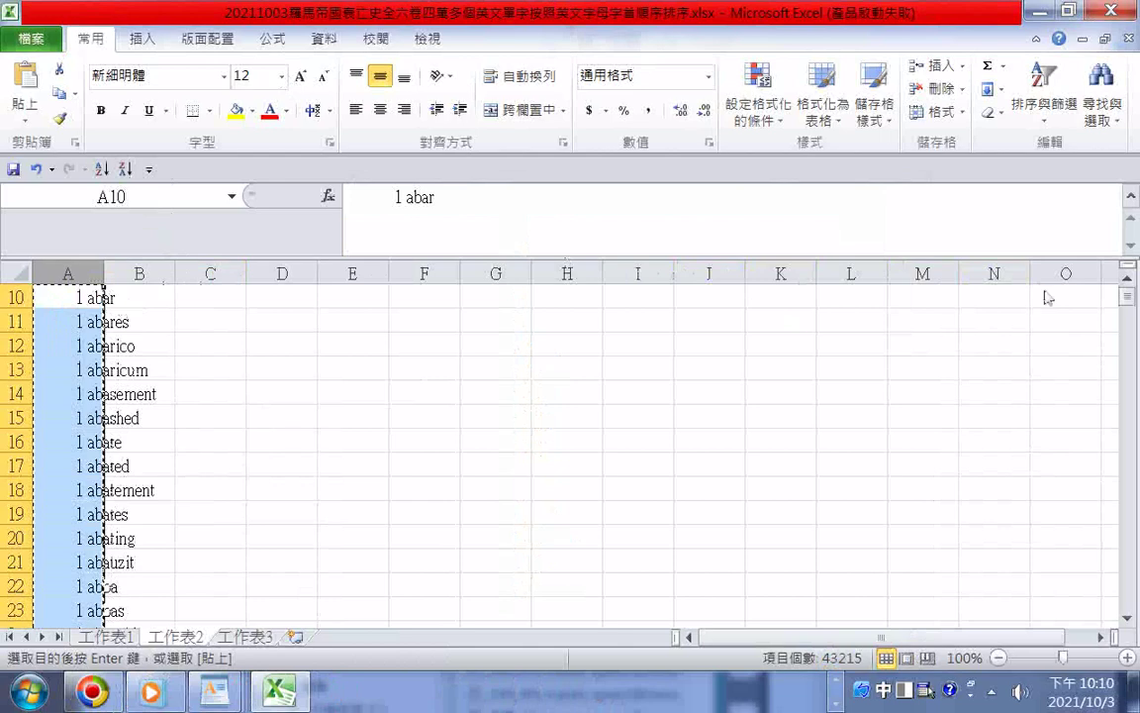
pyautogui.click(1134, 327)
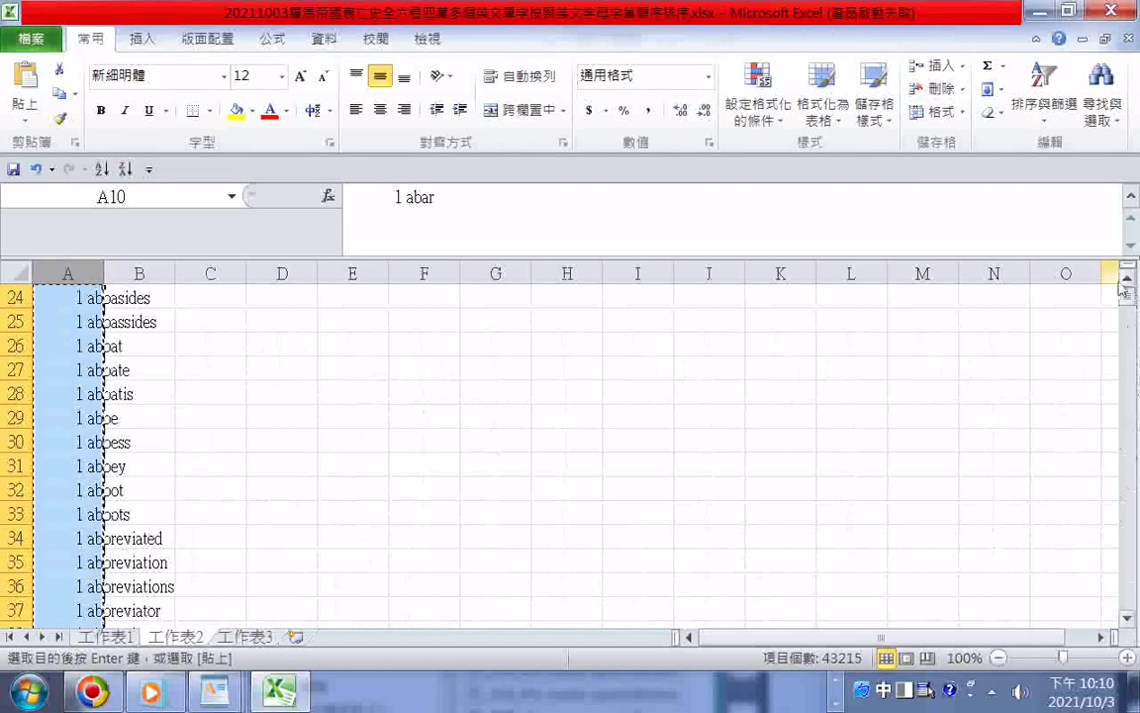
pyautogui.moveTo(1131, 297); pyautogui.dragTo(1129, 282)
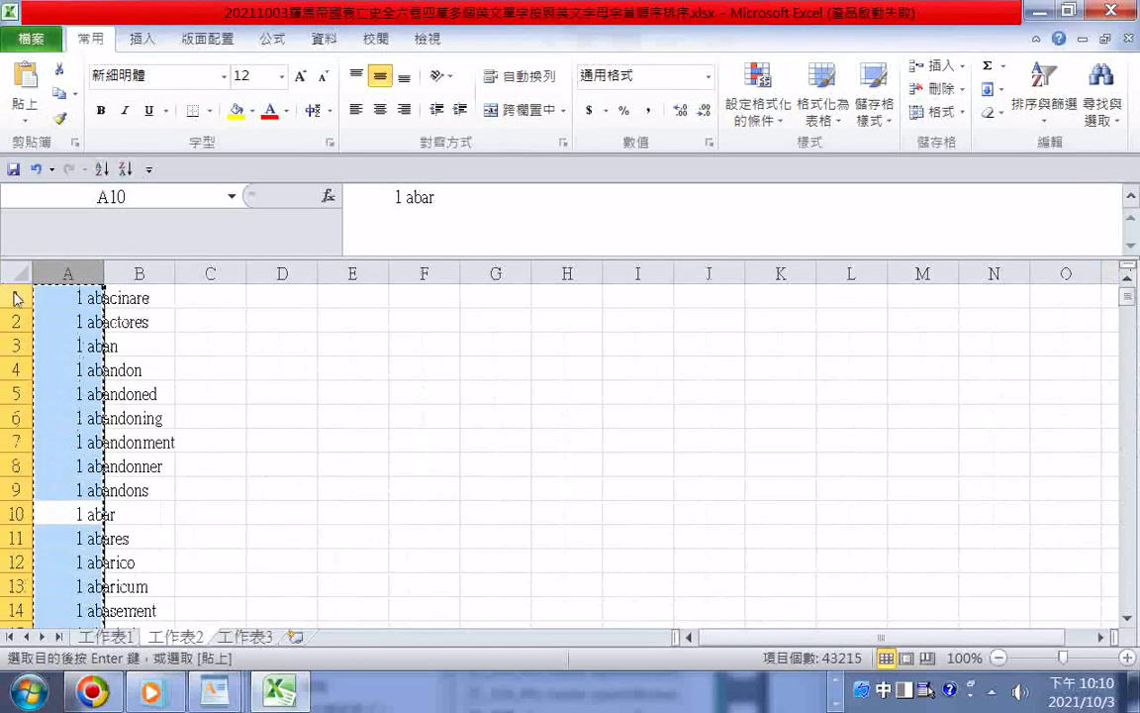
pyautogui.click(18, 299)
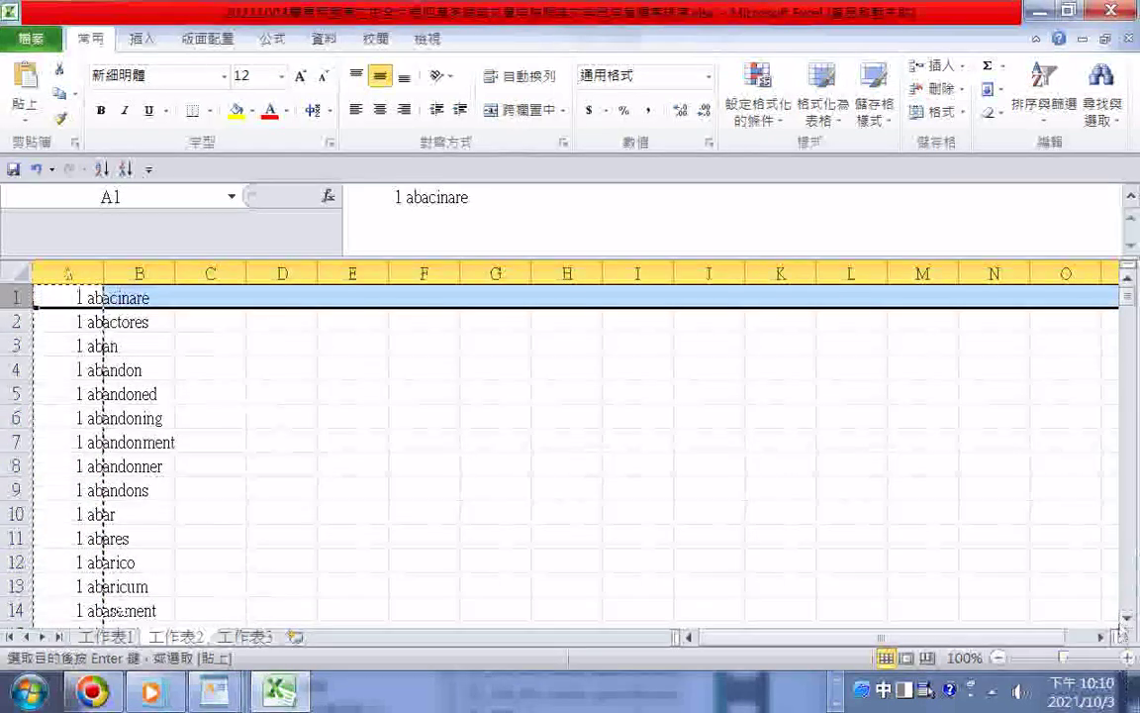
pyautogui.scroll(-20, 1128, 604)
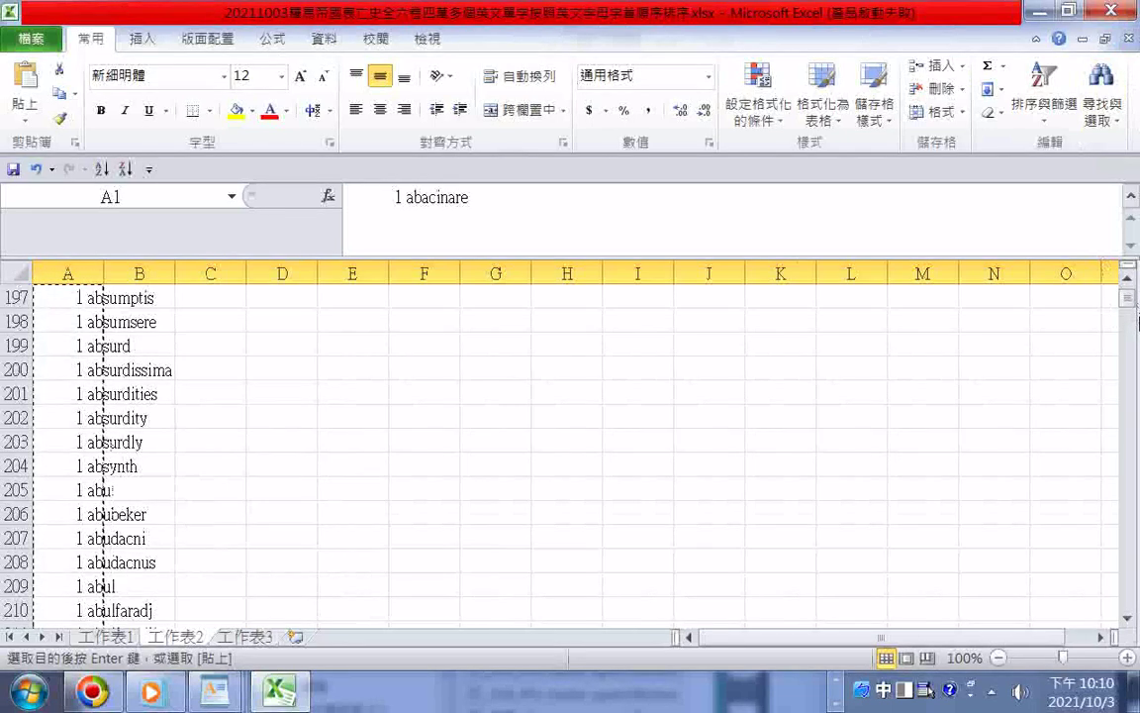
pyautogui.moveTo(1134, 306); pyautogui.dragTo(1137, 334)
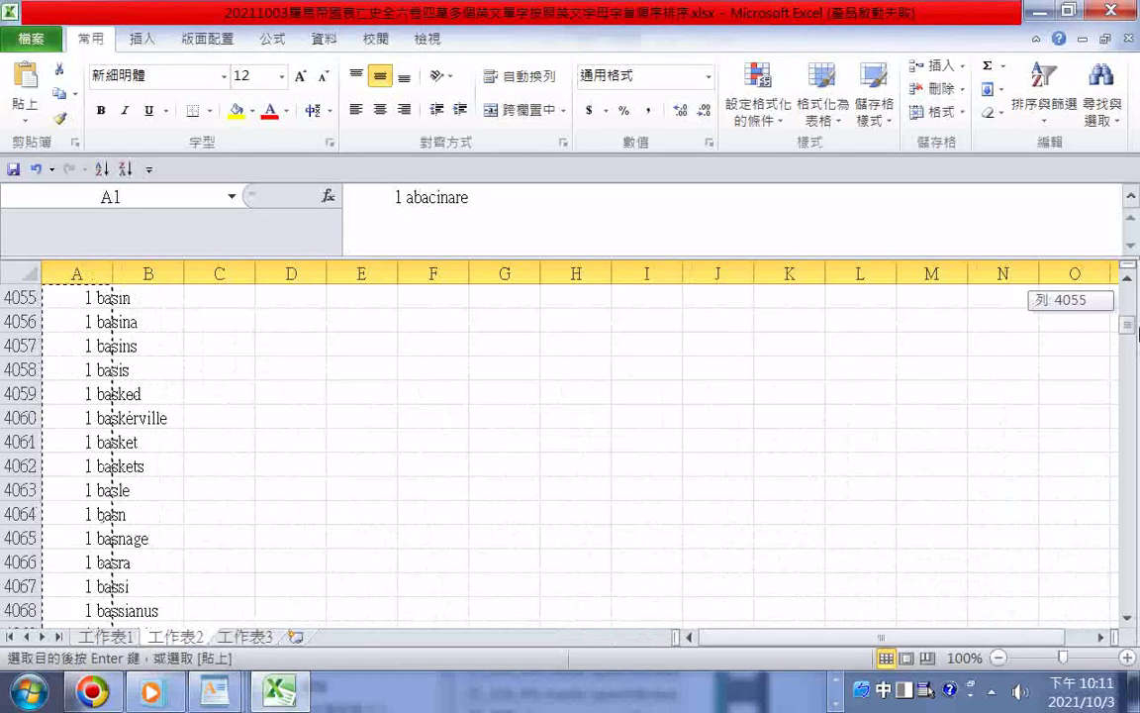
pyautogui.moveTo(1137, 334); pyautogui.dragTo(1137, 330)
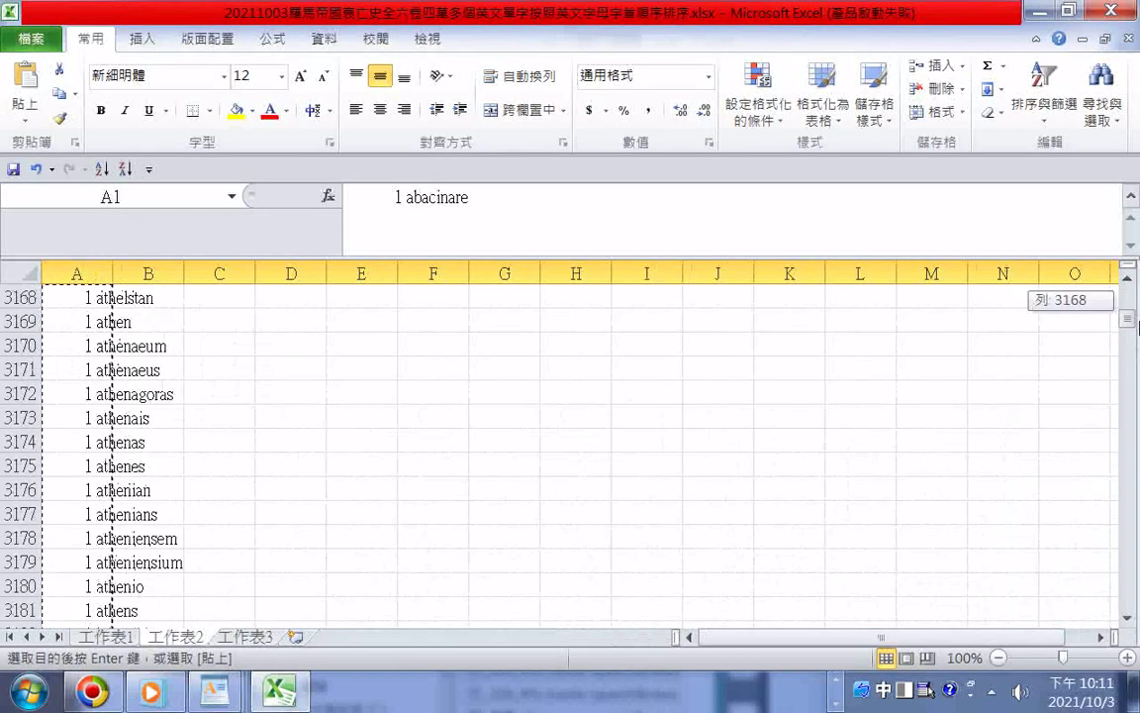
pyautogui.moveTo(1138, 329); pyautogui.dragTo(1138, 323)
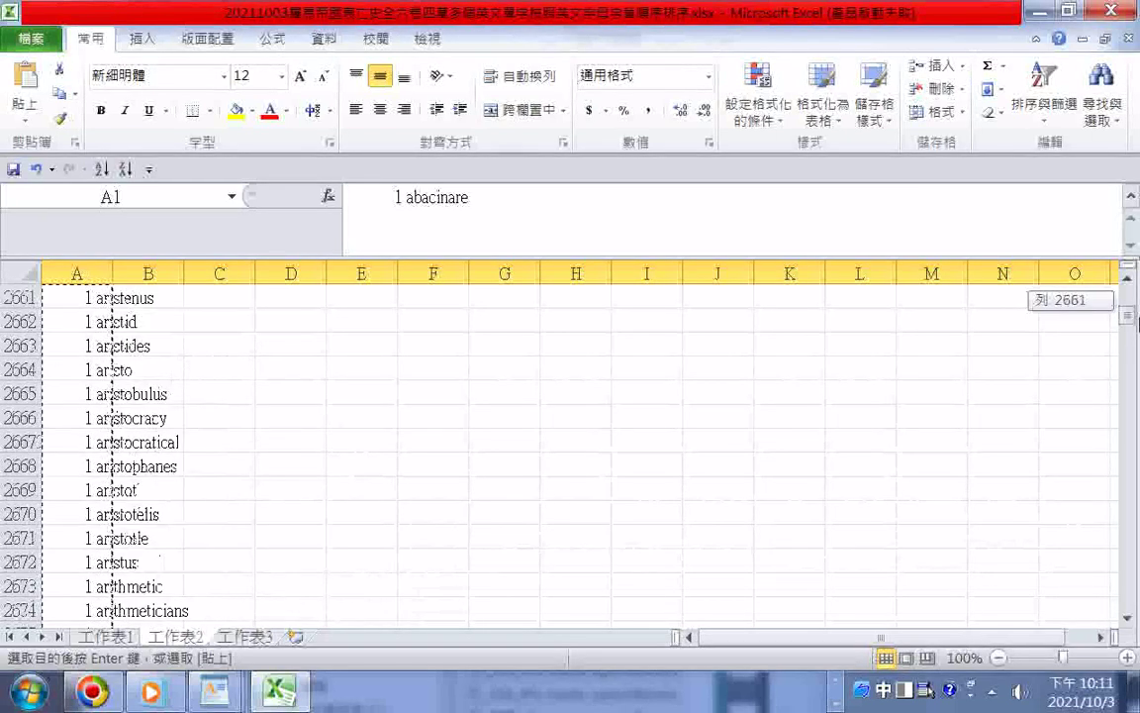
pyautogui.moveTo(1137, 323); pyautogui.dragTo(1138, 320)
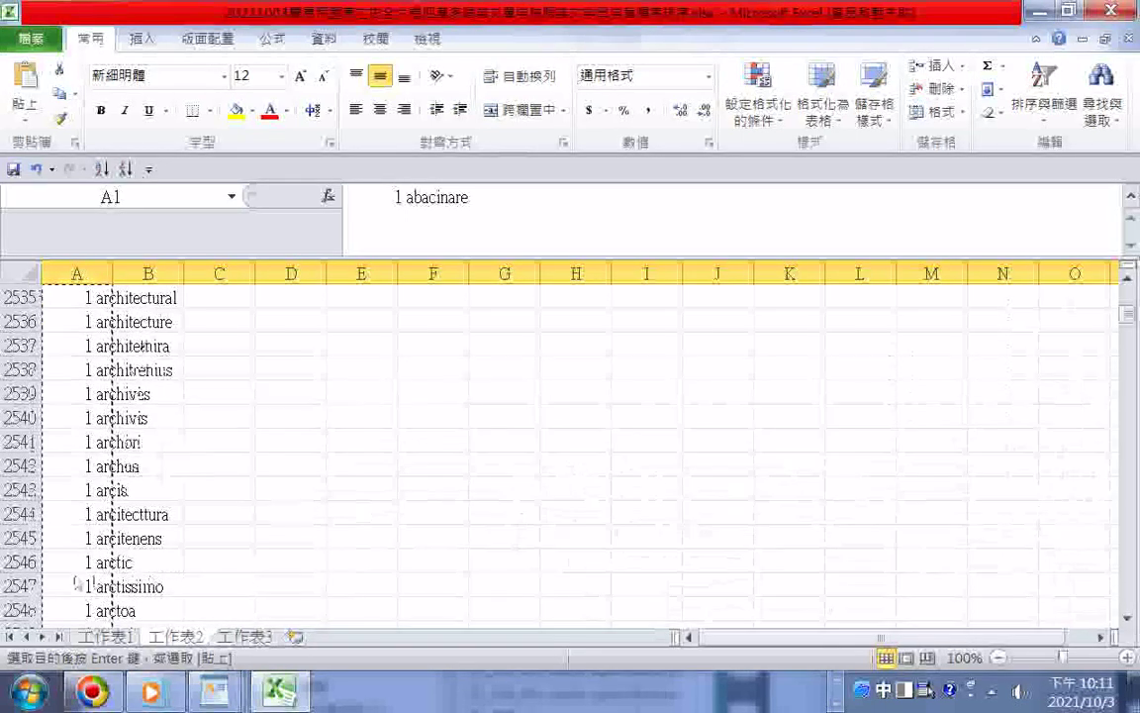
pyautogui.scroll(-1, 71, 465)
pyautogui.scroll(-3, 891, 99)
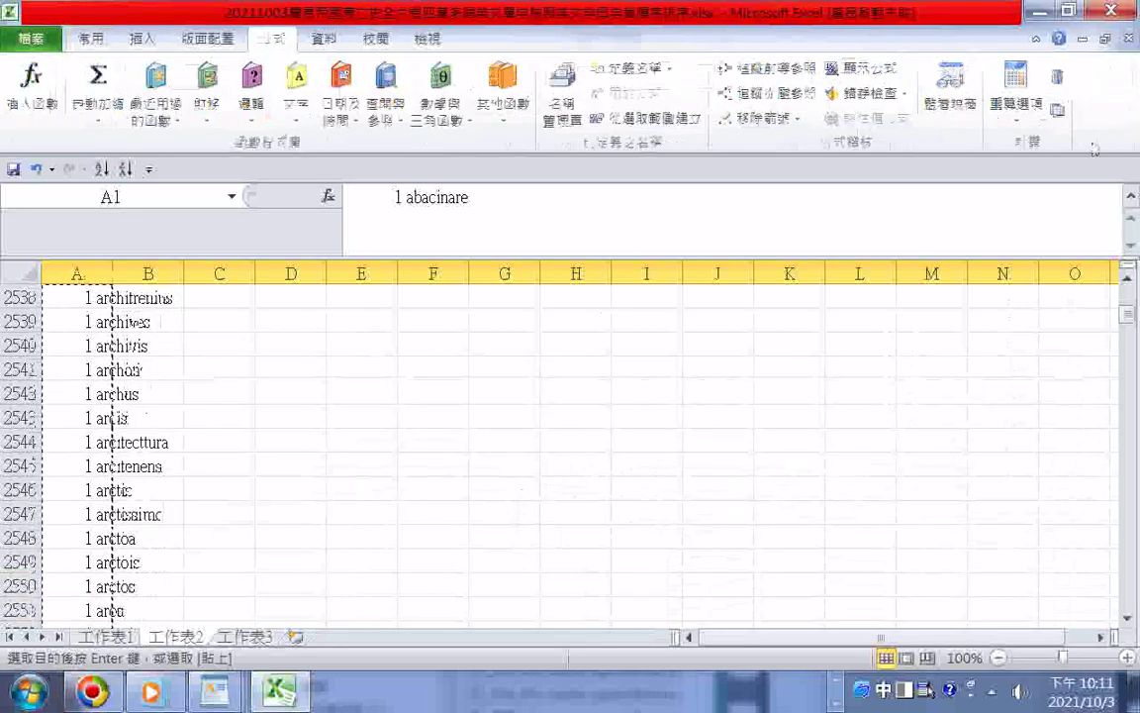
pyautogui.click(1131, 351)
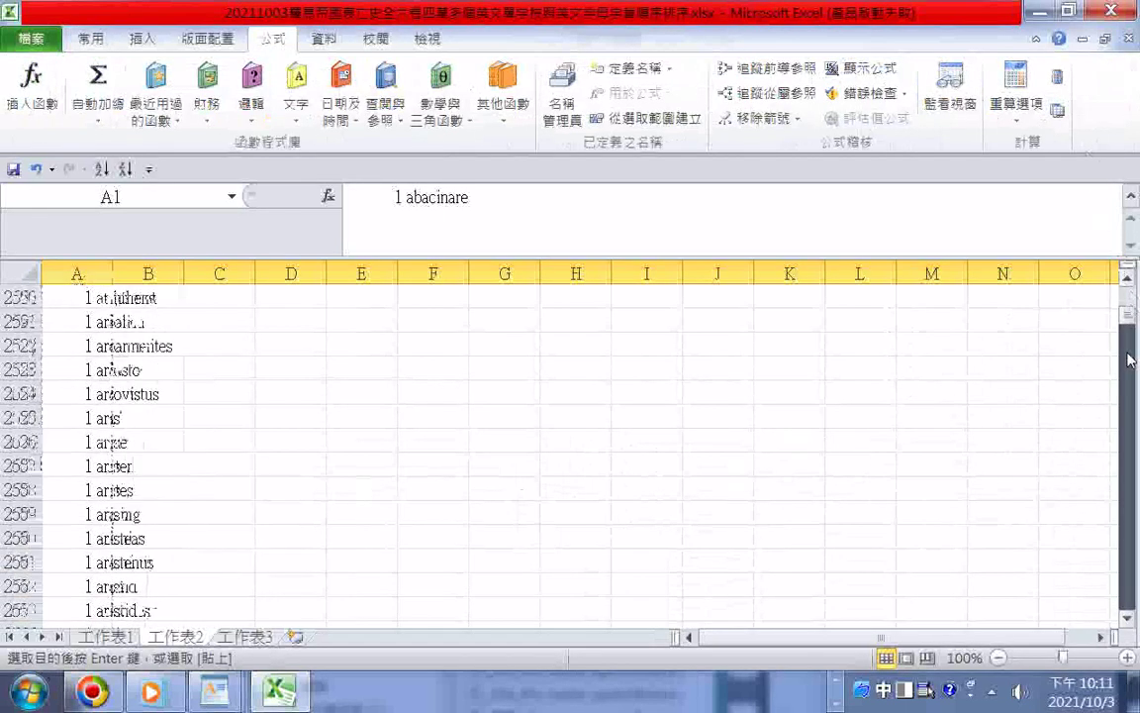
pyautogui.moveTo(1131, 359); pyautogui.dragTo(1126, 372)
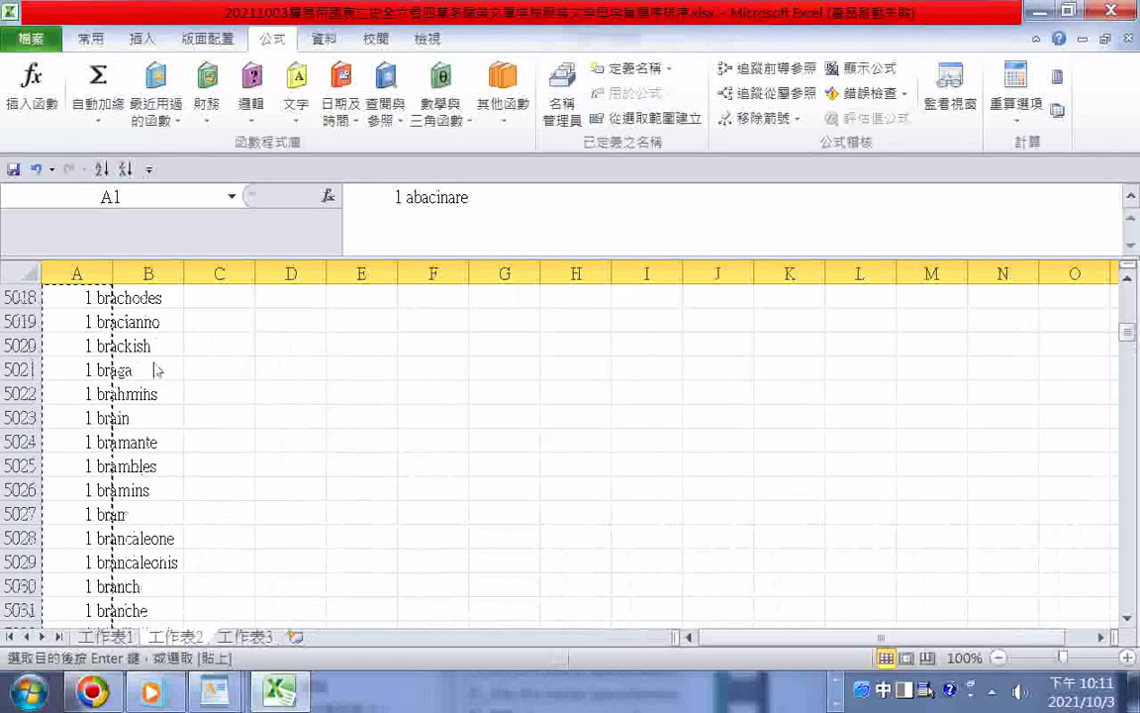
pyautogui.scroll(4, 154, 369)
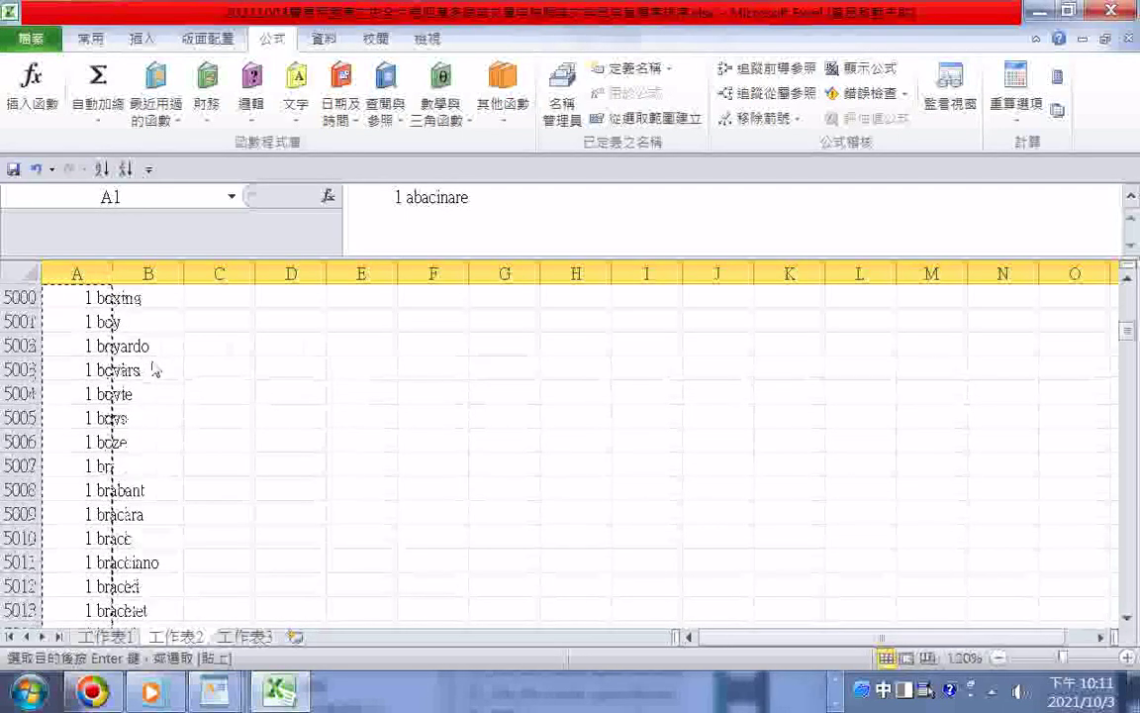
pyautogui.click(20, 297)
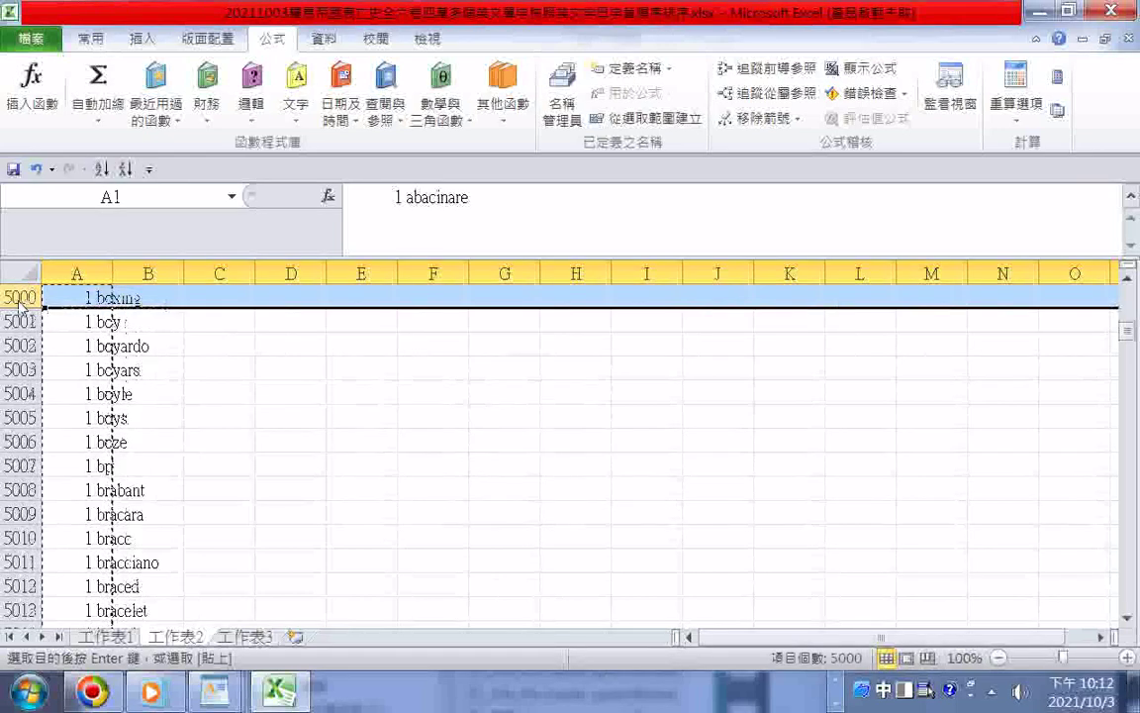
pyautogui.rightClick(20, 300)
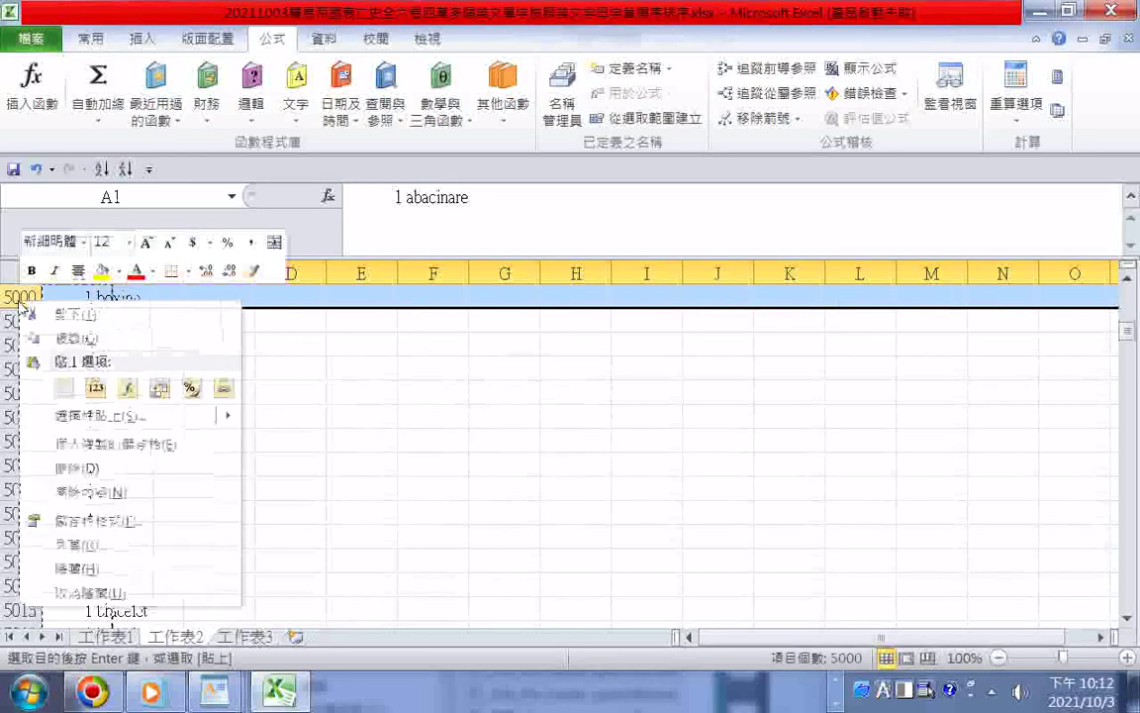
pyautogui.click(77, 340)
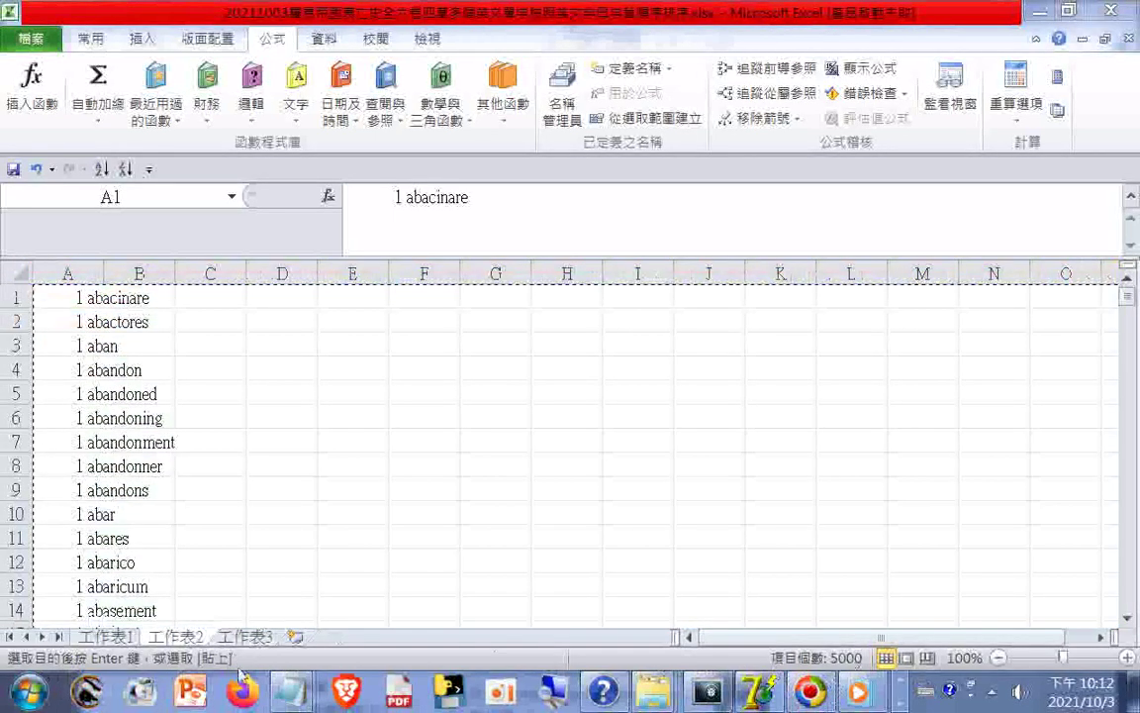
# Step: Switch to Firefox and search the web for DEEP翻譯
pyautogui.click(240, 693)
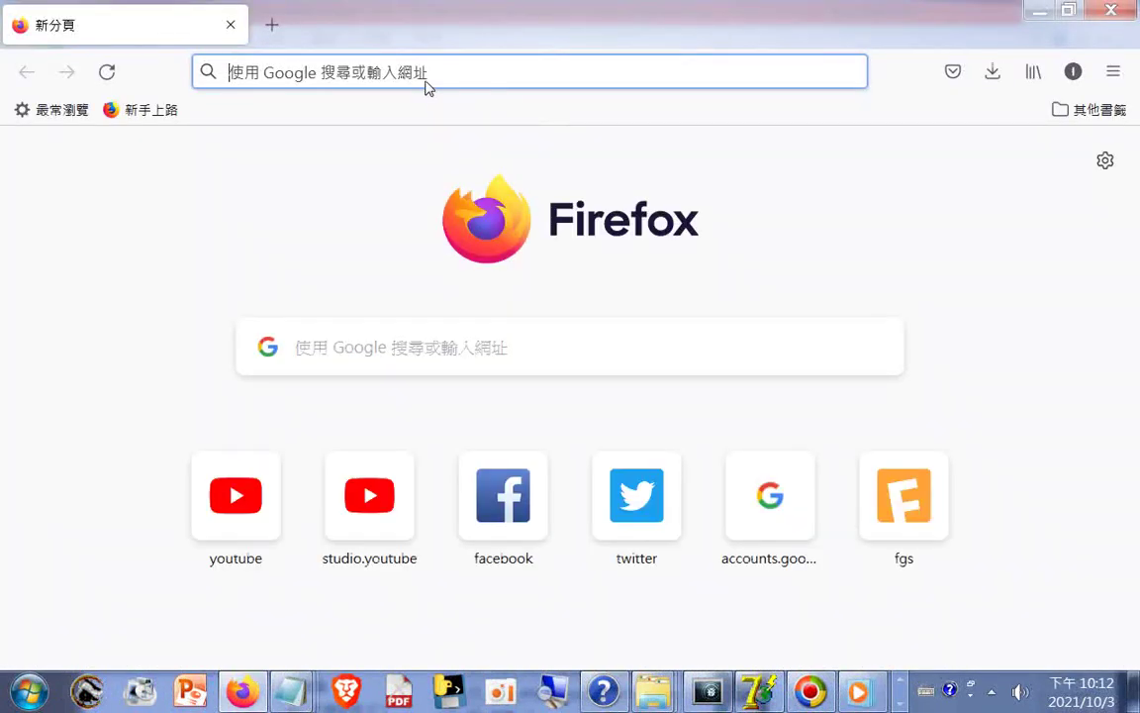
pyautogui.click(396, 358)
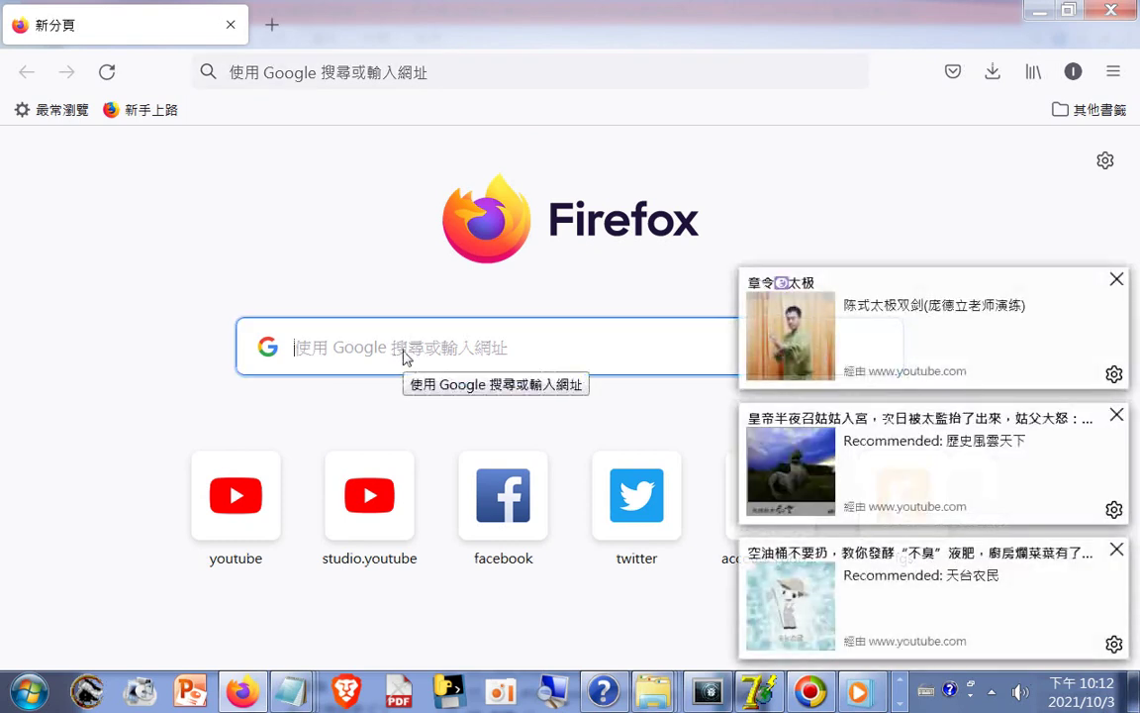
pyautogui.write('DEEP')
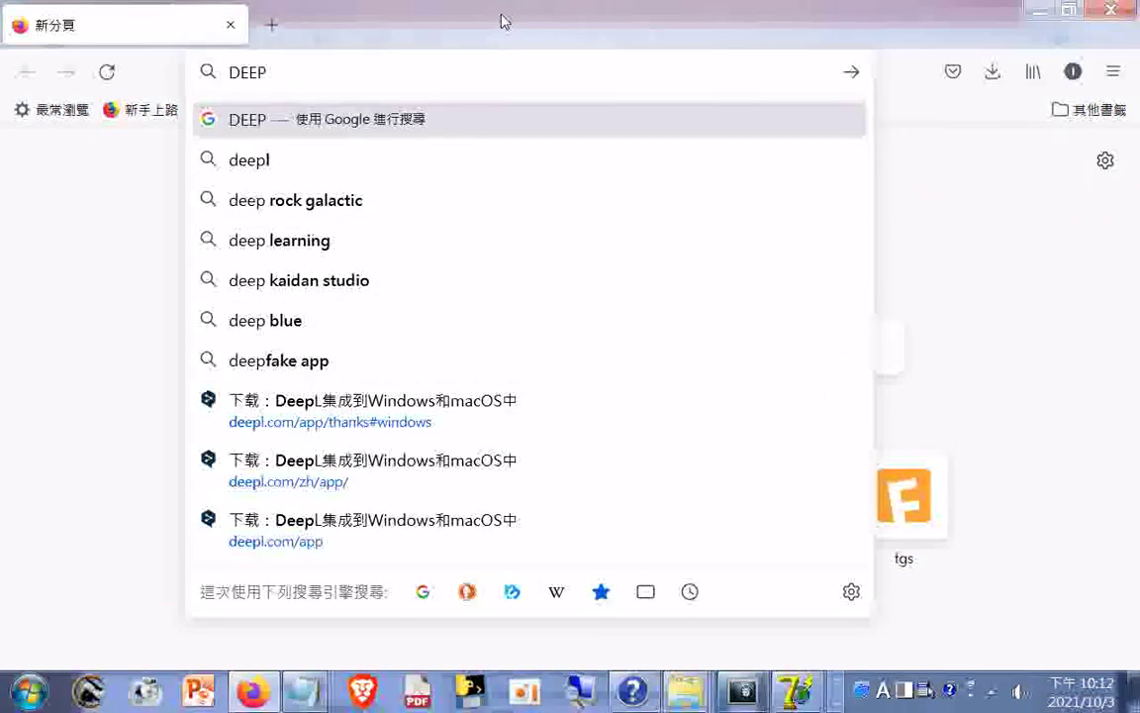
pyautogui.write('翻')
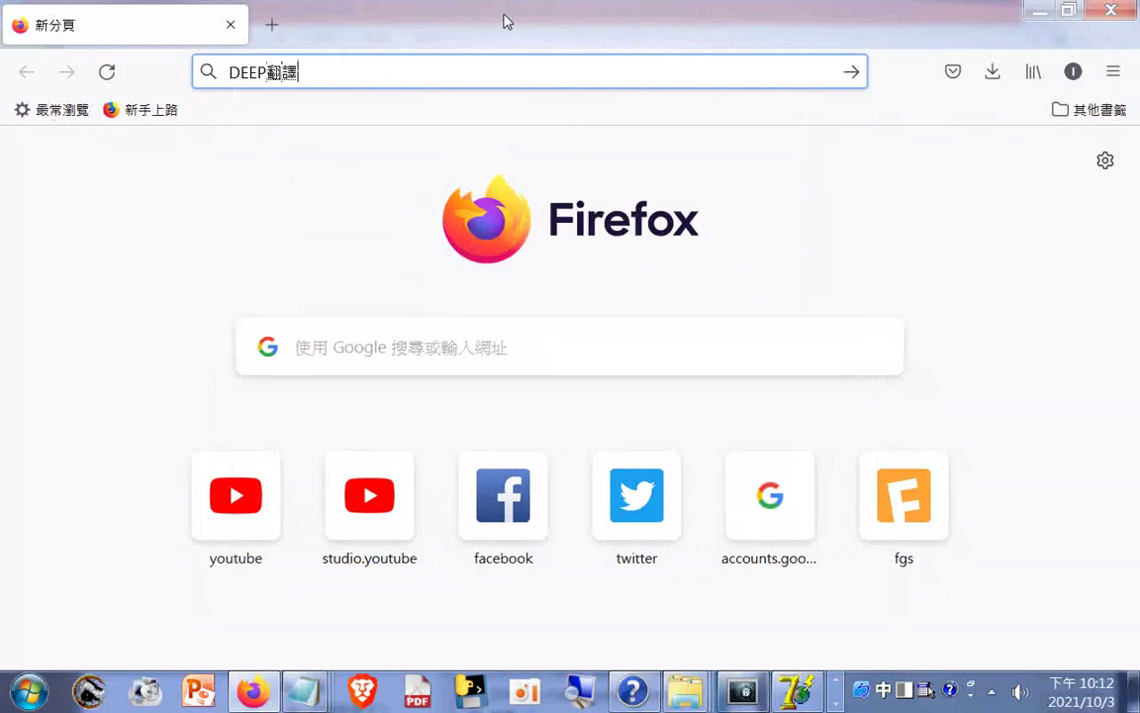
pyautogui.write('譯')
pyautogui.press('Return')
pyautogui.press('Return')
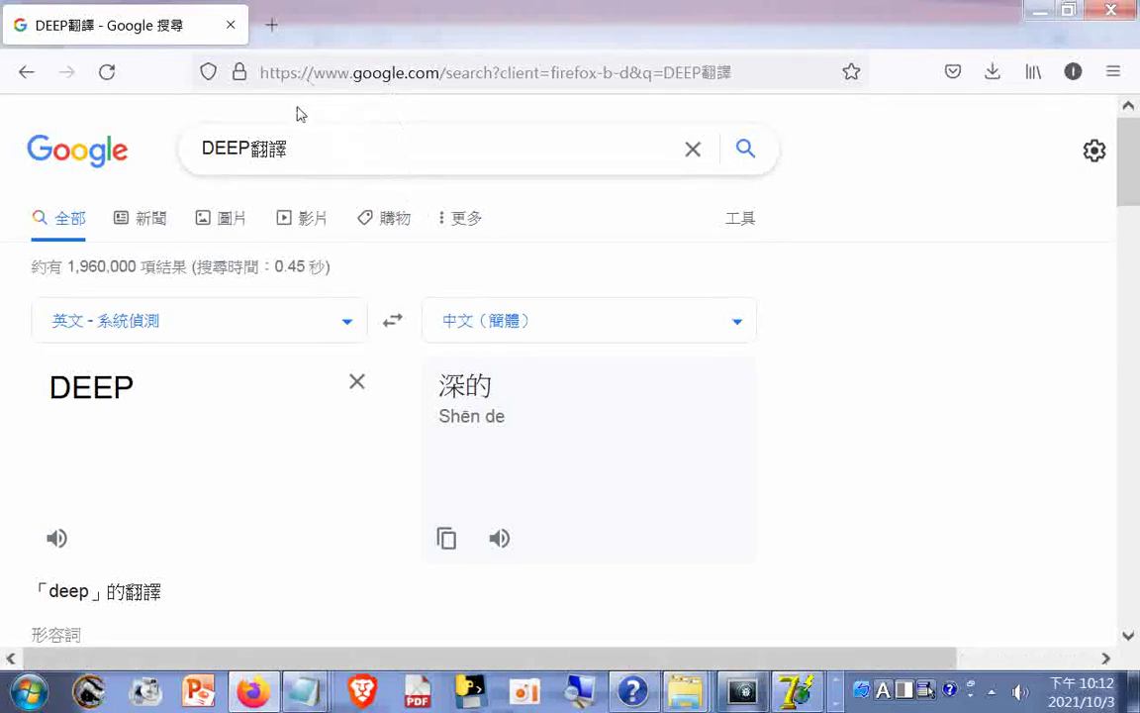
# Step: Correct the search term to DEEPL翻譯 and run the suggested search deepl翻譯文檔
pyautogui.click(251, 148)
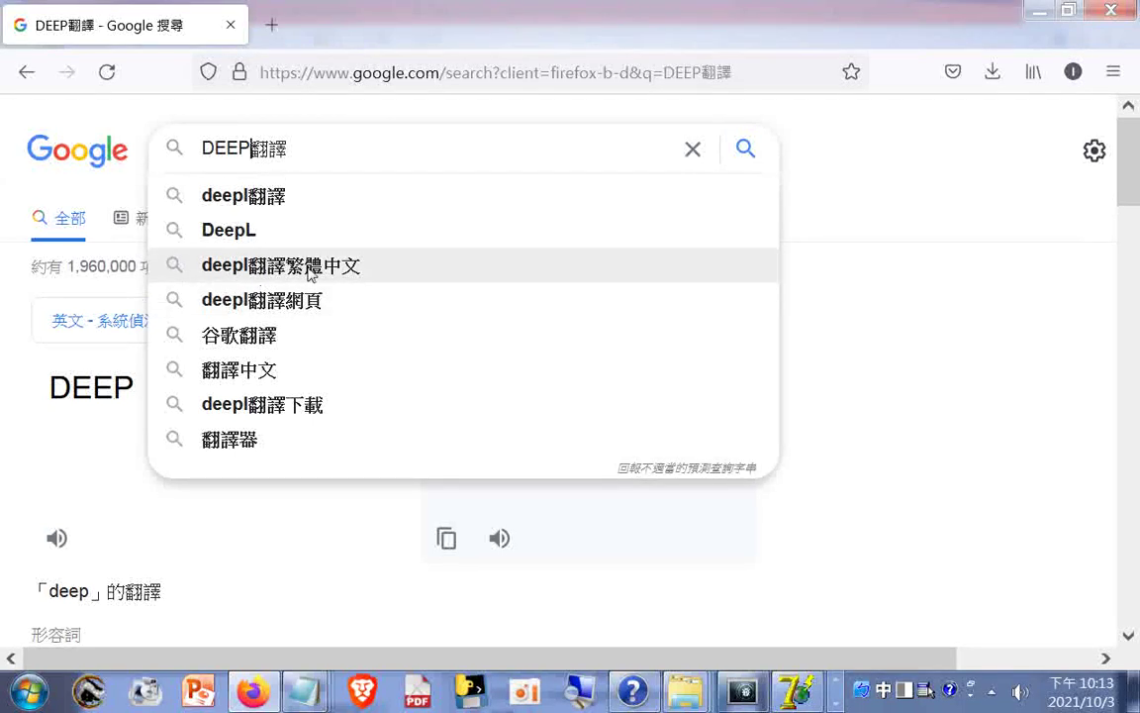
pyautogui.write('ㄠ')
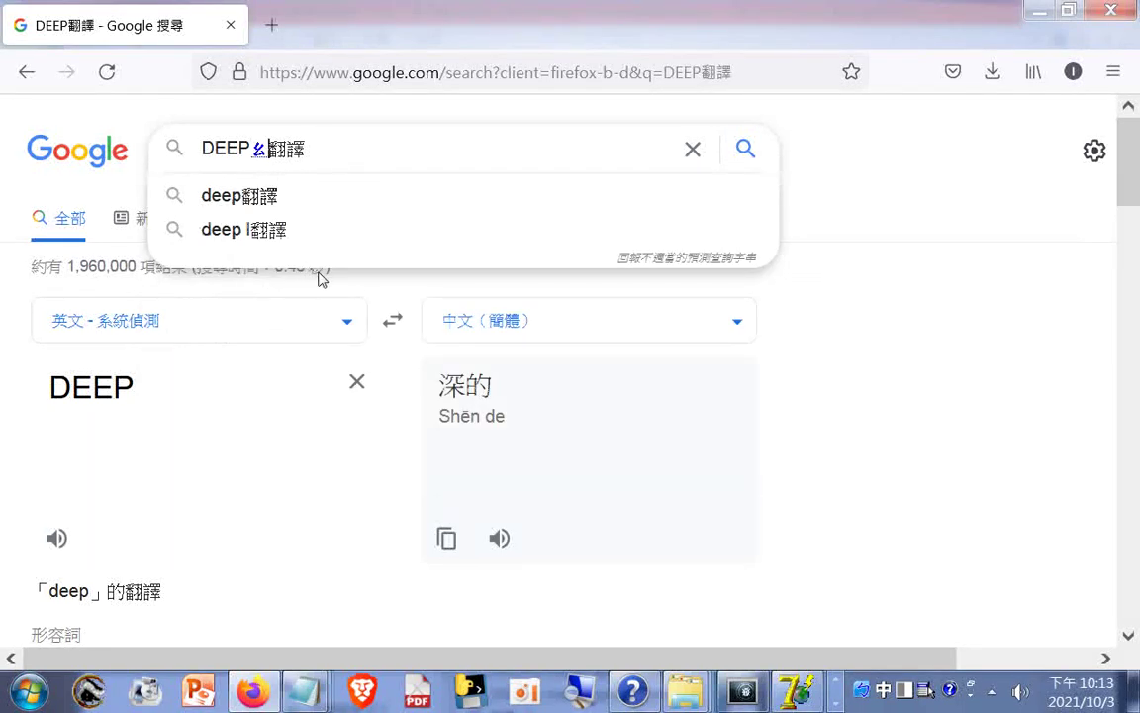
pyautogui.press('BackSpace')
pyautogui.press('shift')
pyautogui.write('L')
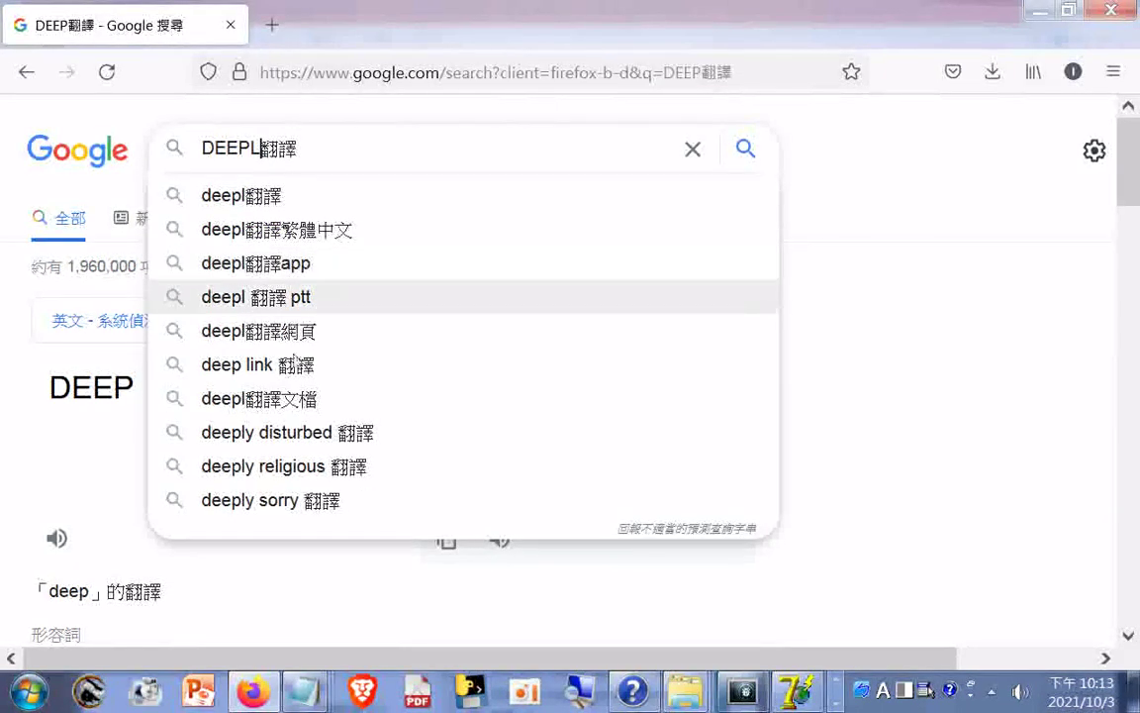
pyautogui.click(284, 400)
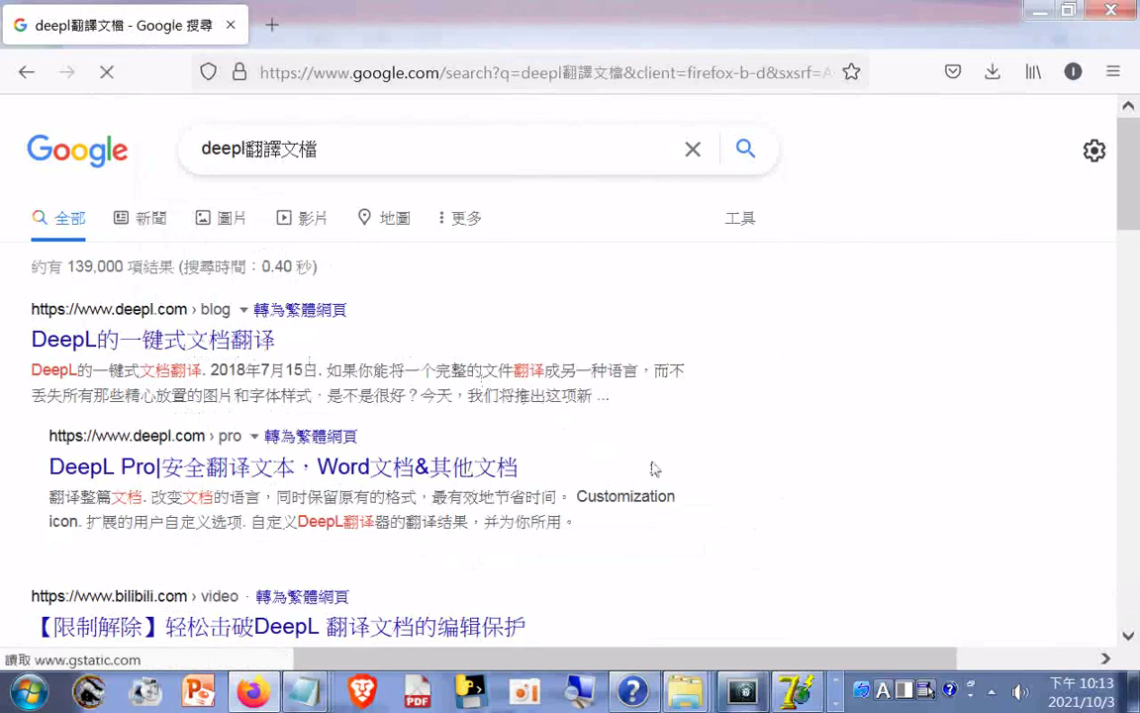
# Step: Take a screenshot of the visible area of the search results page and download it
pyautogui.rightClick(720, 444)
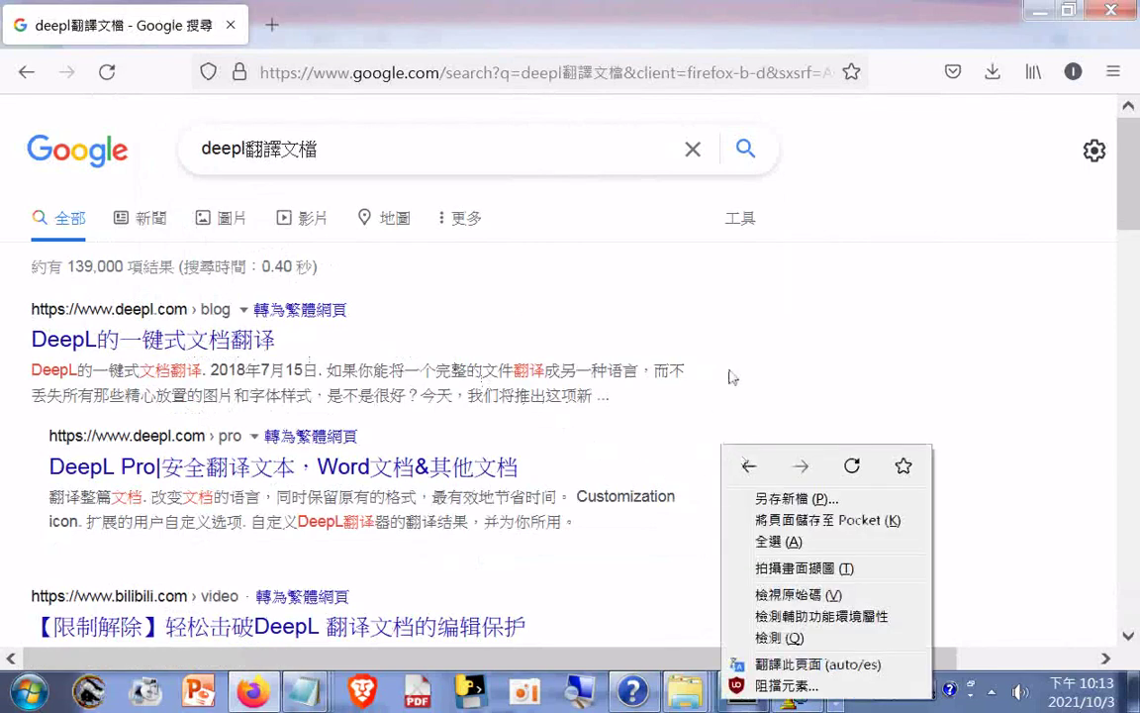
pyautogui.click(804, 574)
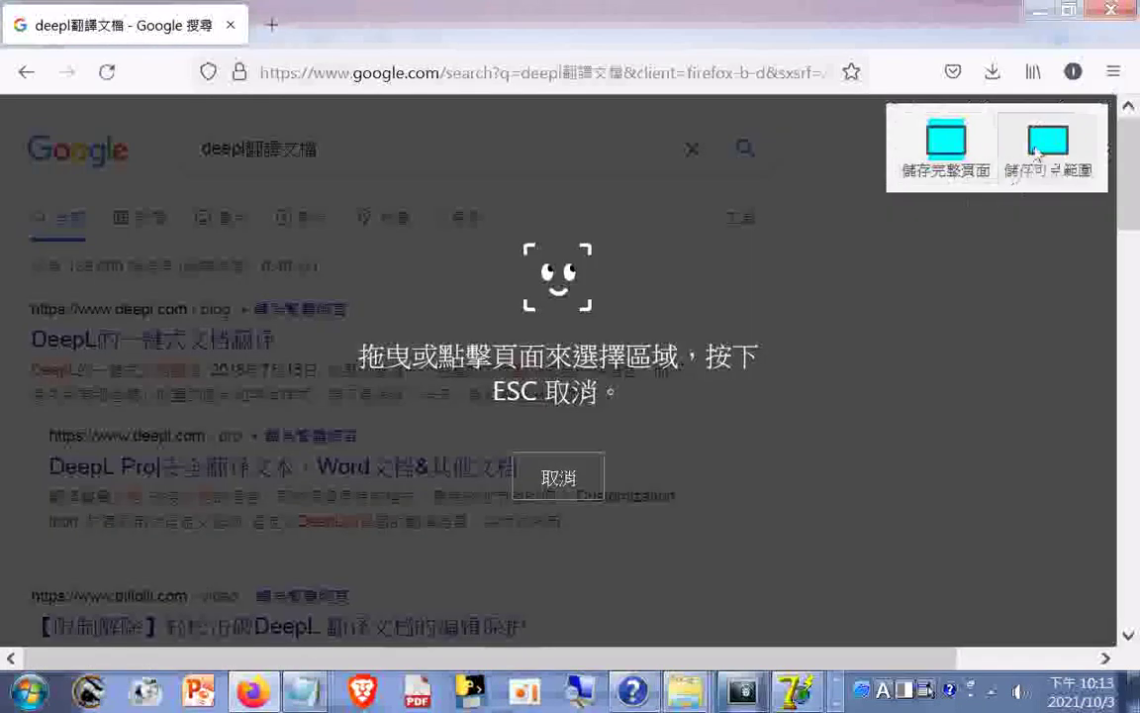
pyautogui.click(1046, 149)
pyautogui.click(854, 148)
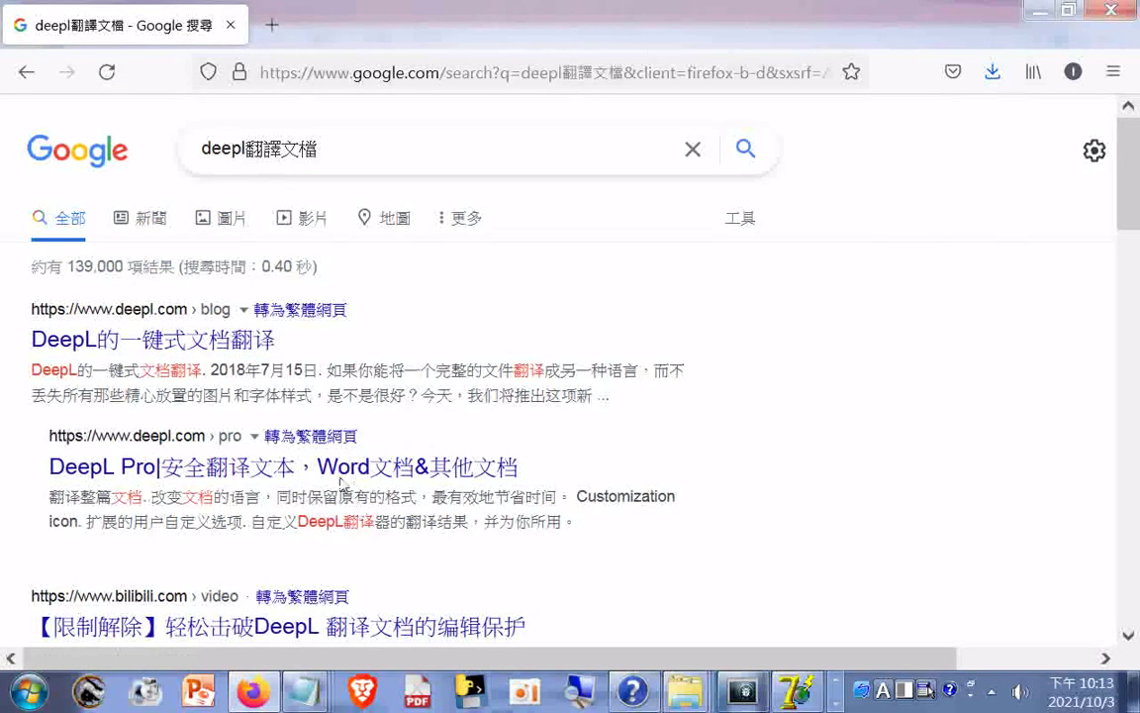
# Step: Open the DeepL one-click document translation result and the DeepL Pro result in separate new tabs
pyautogui.rightClick(243, 340)
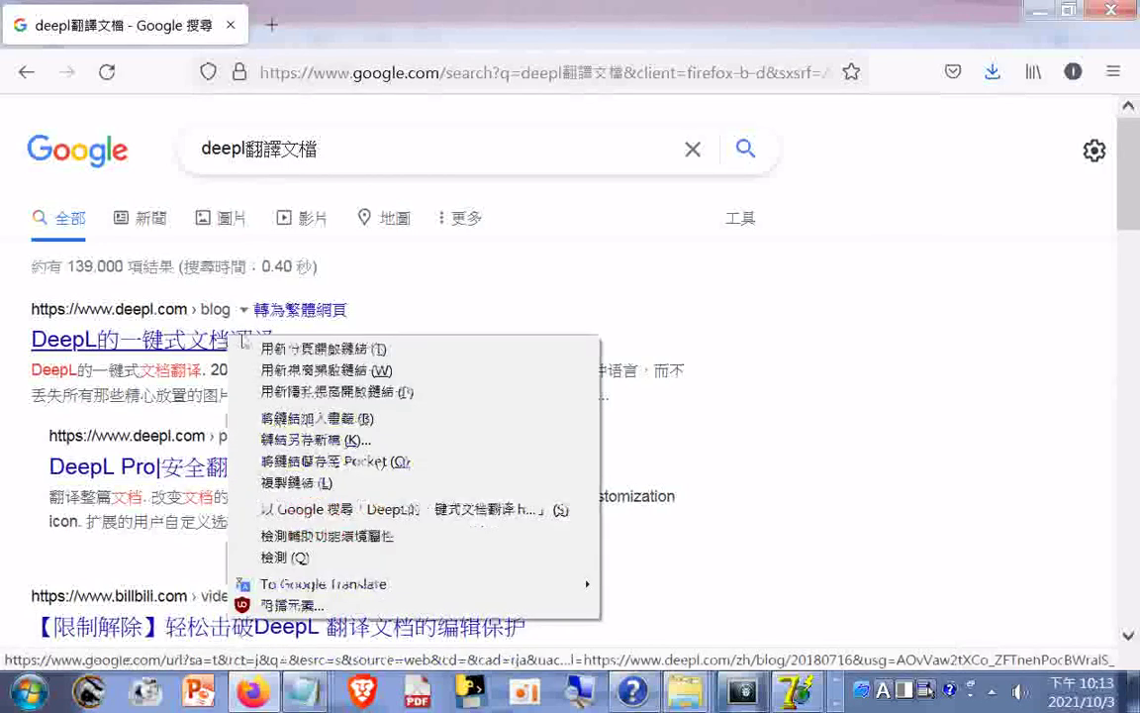
pyautogui.click(248, 347)
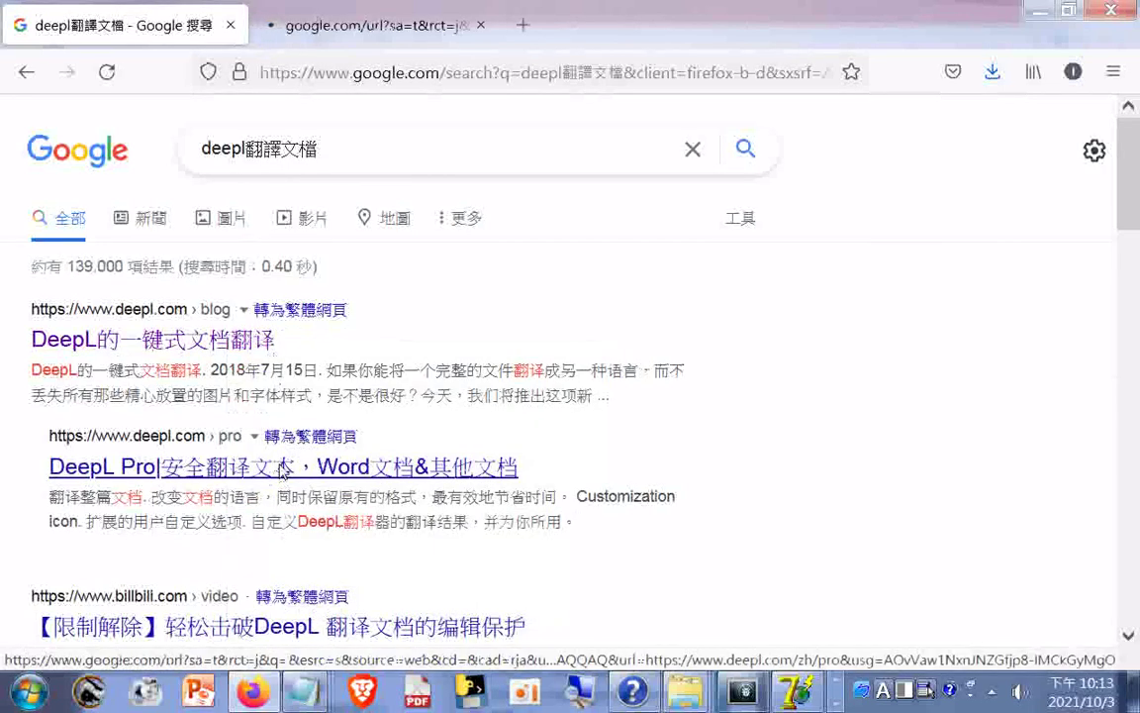
pyautogui.rightClick(282, 471)
pyautogui.click(408, 191)
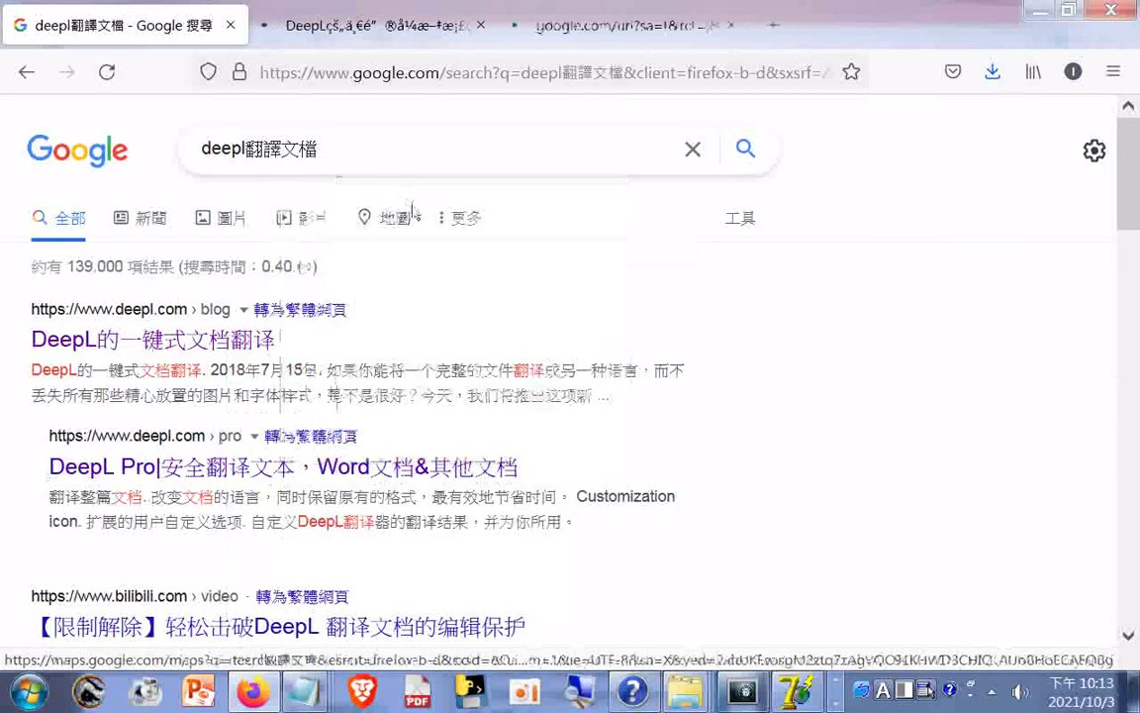
# Step: Open the jb51.net search result about translating English documents with DeepL in a new tab
pyautogui.scroll(-2, 424, 232)
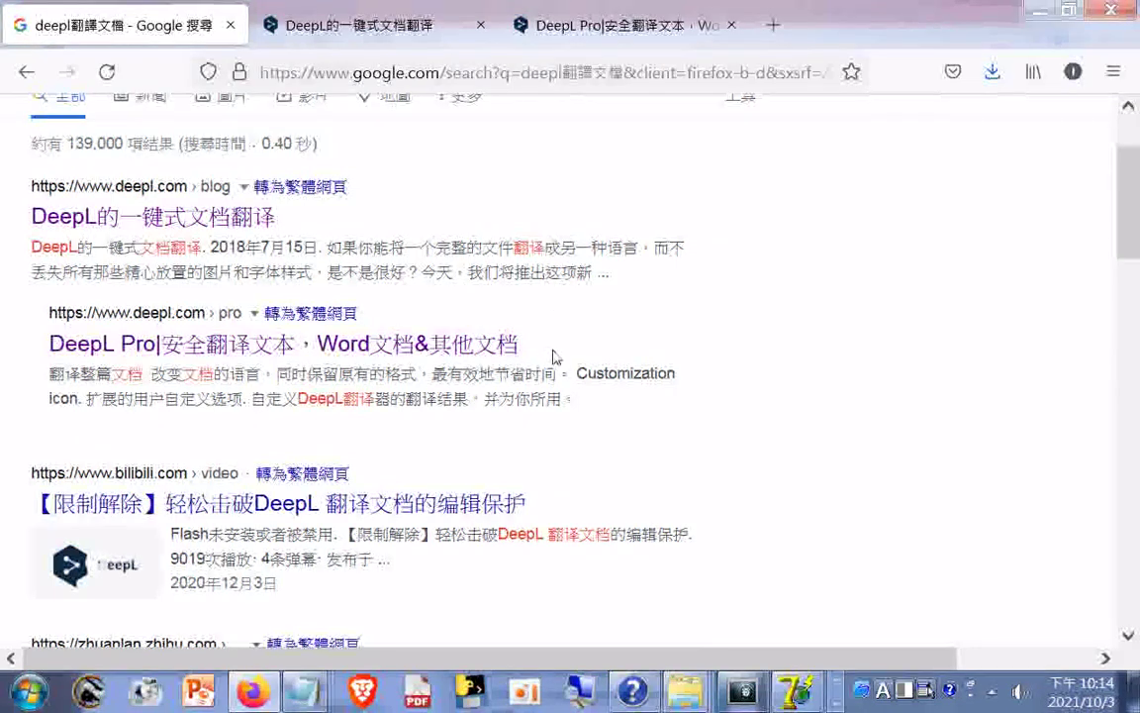
pyautogui.scroll(-3, 551, 358)
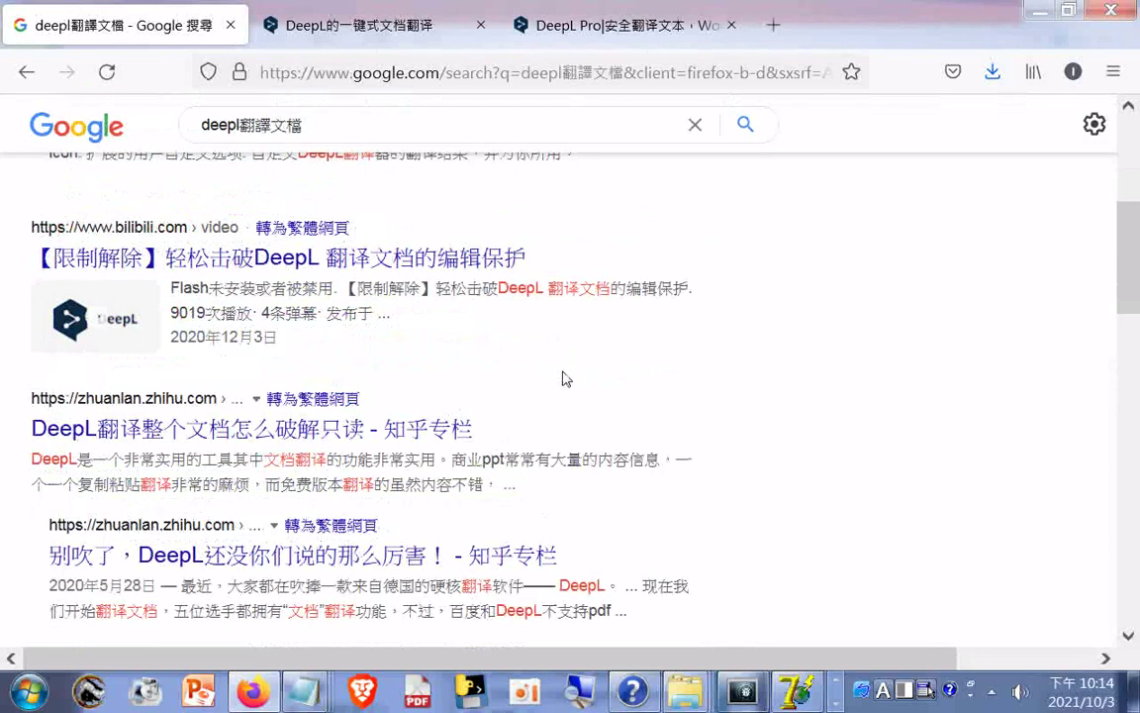
pyautogui.scroll(-2, 564, 379)
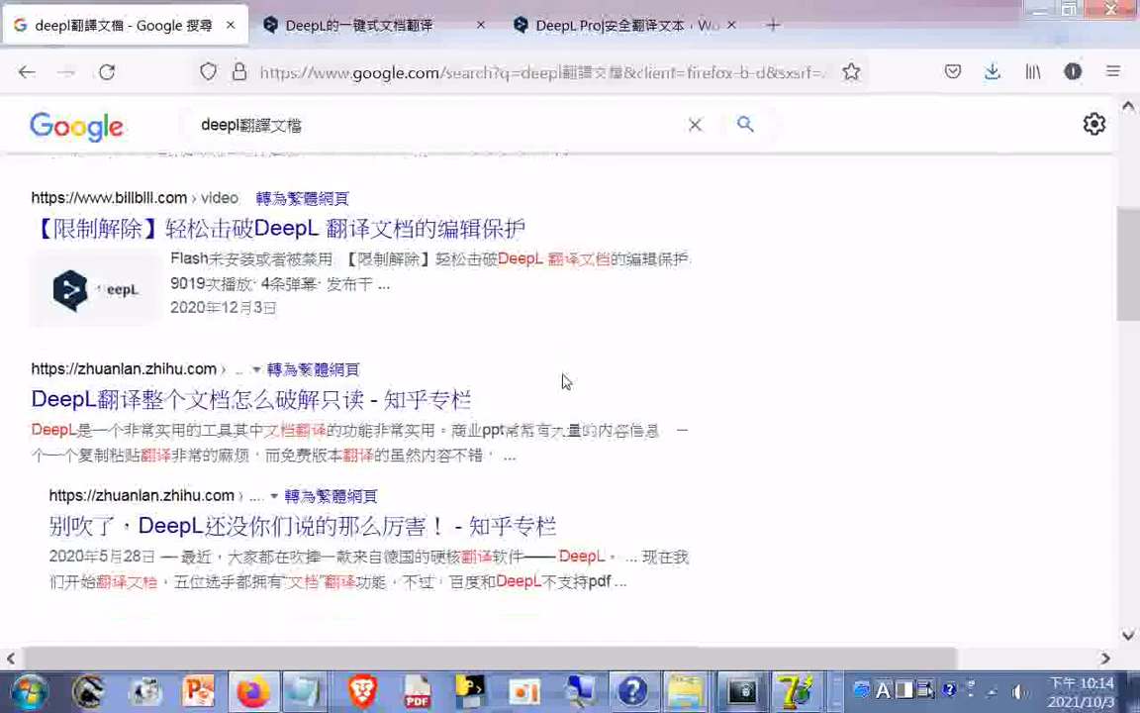
pyautogui.scroll(-2, 561, 384)
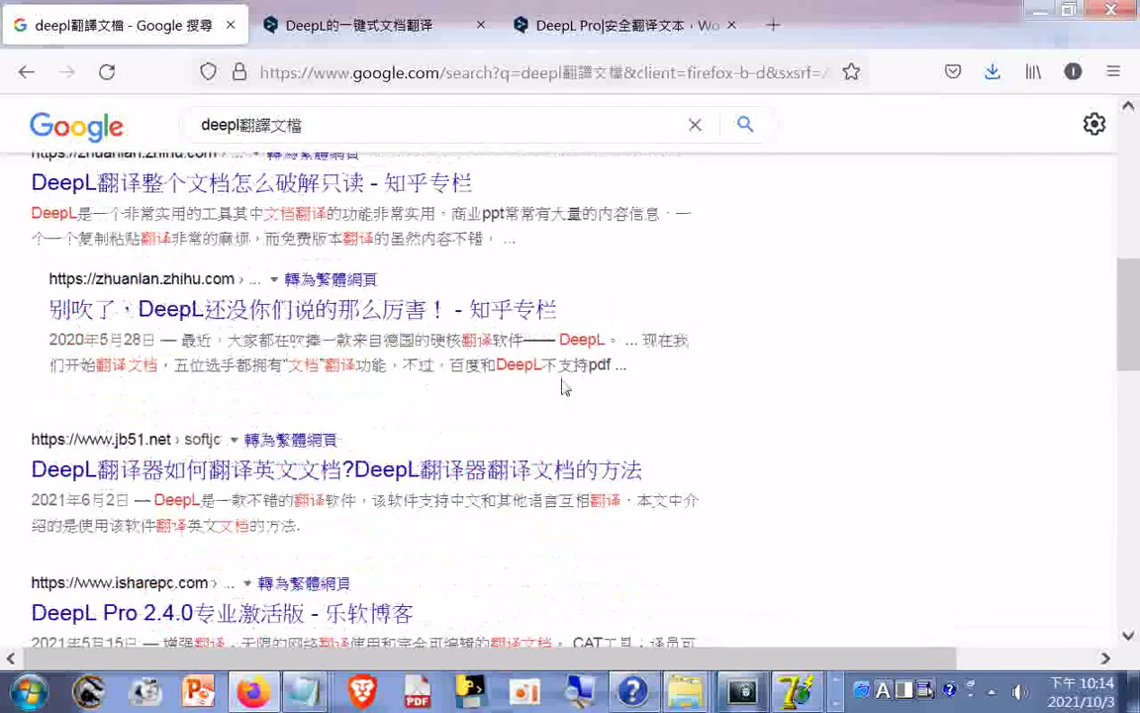
pyautogui.scroll(-2, 564, 388)
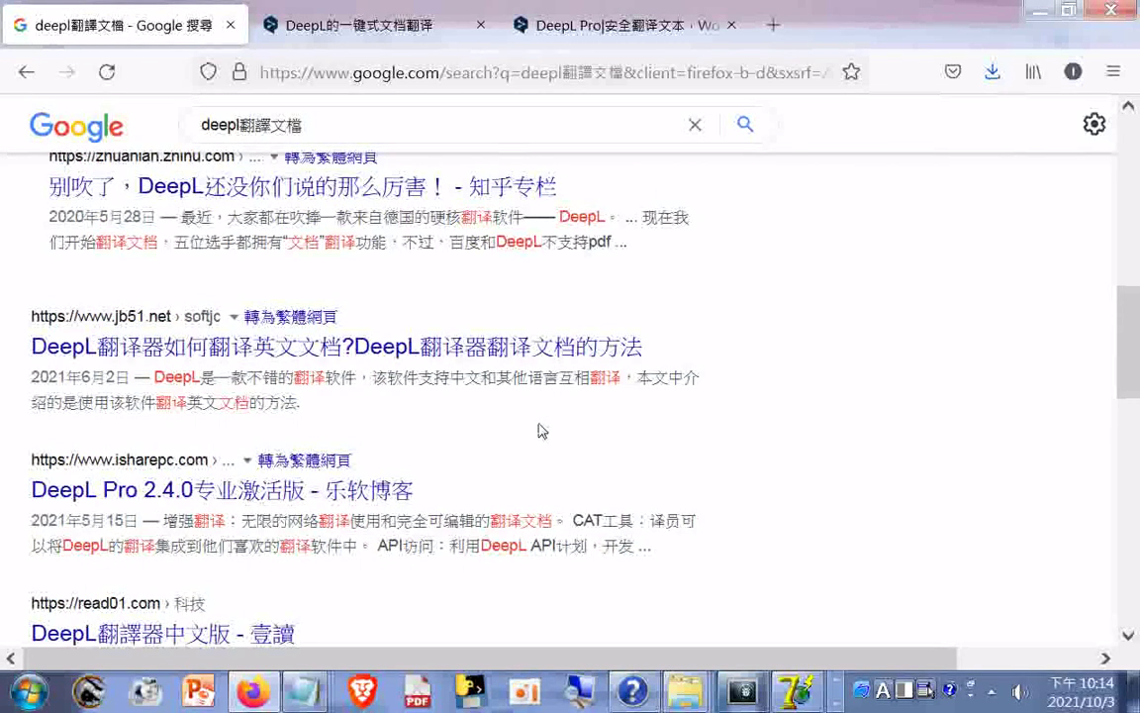
pyautogui.rightClick(440, 348)
pyautogui.click(495, 365)
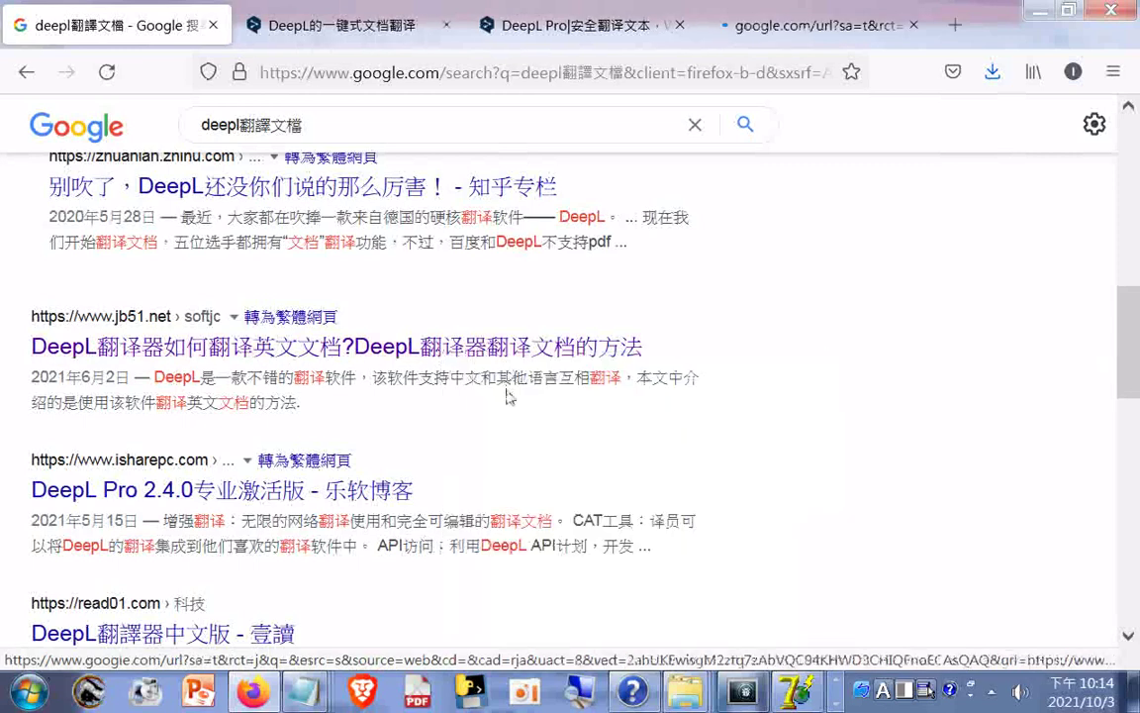
# Step: Open the read01.com result DeepL翻譯器中文版 - 壹讀 in another new tab
pyautogui.scroll(-3, 522, 415)
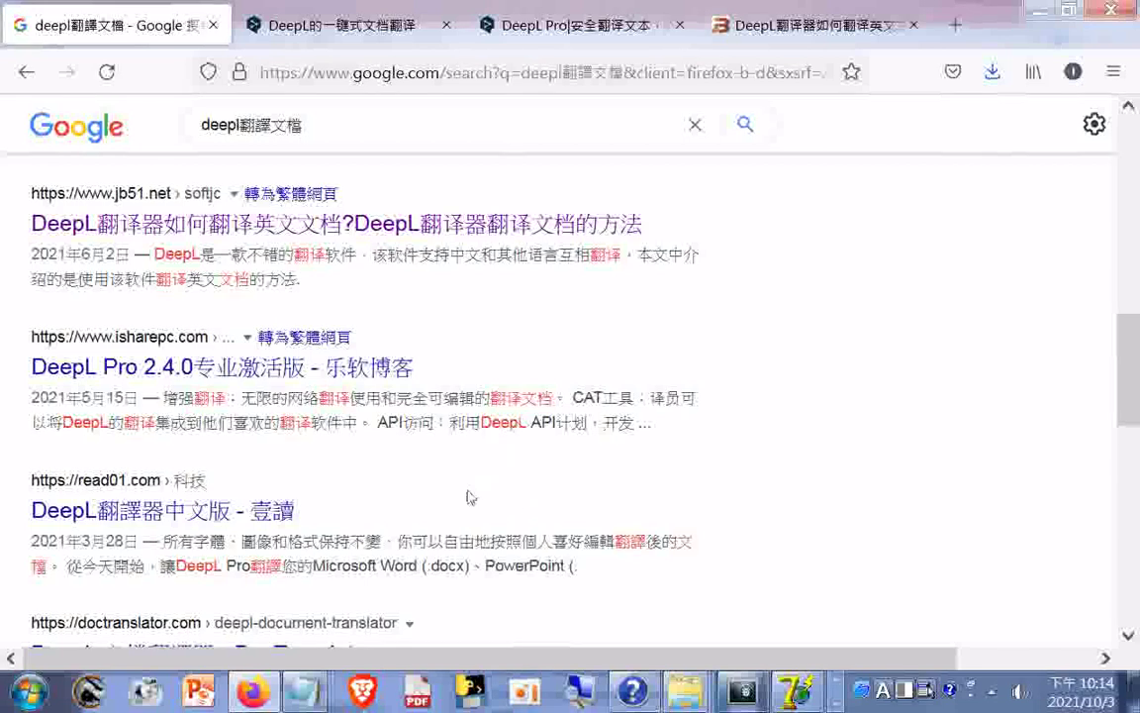
pyautogui.scroll(-3, 462, 502)
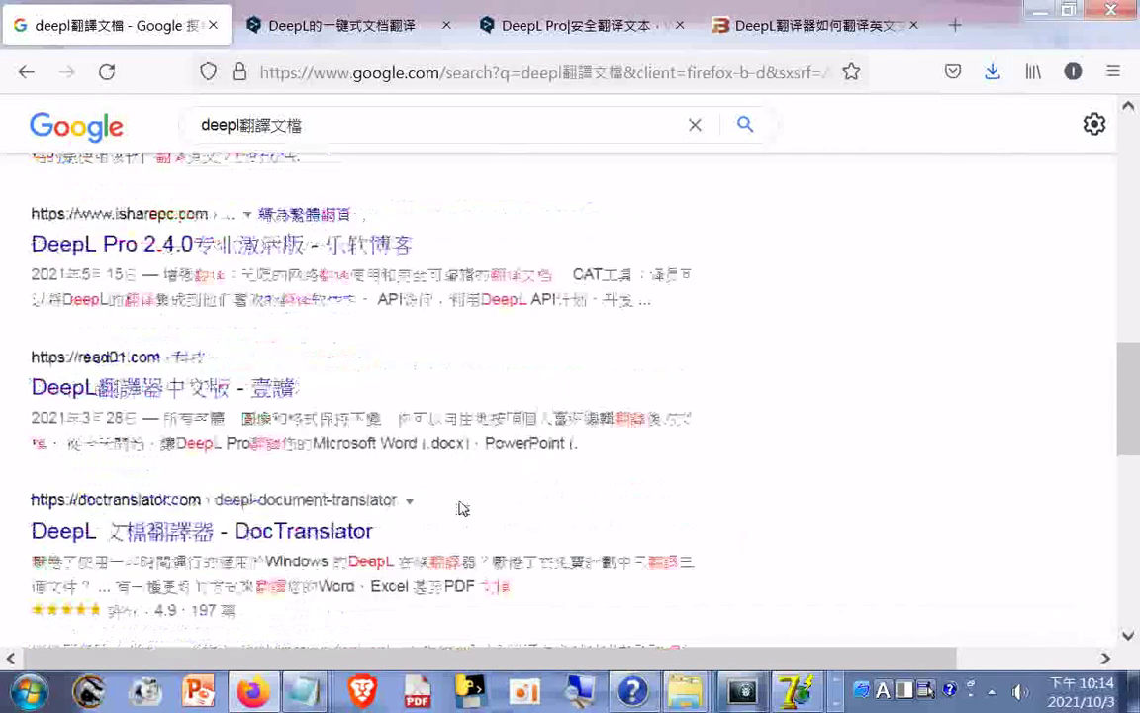
pyautogui.rightClick(255, 394)
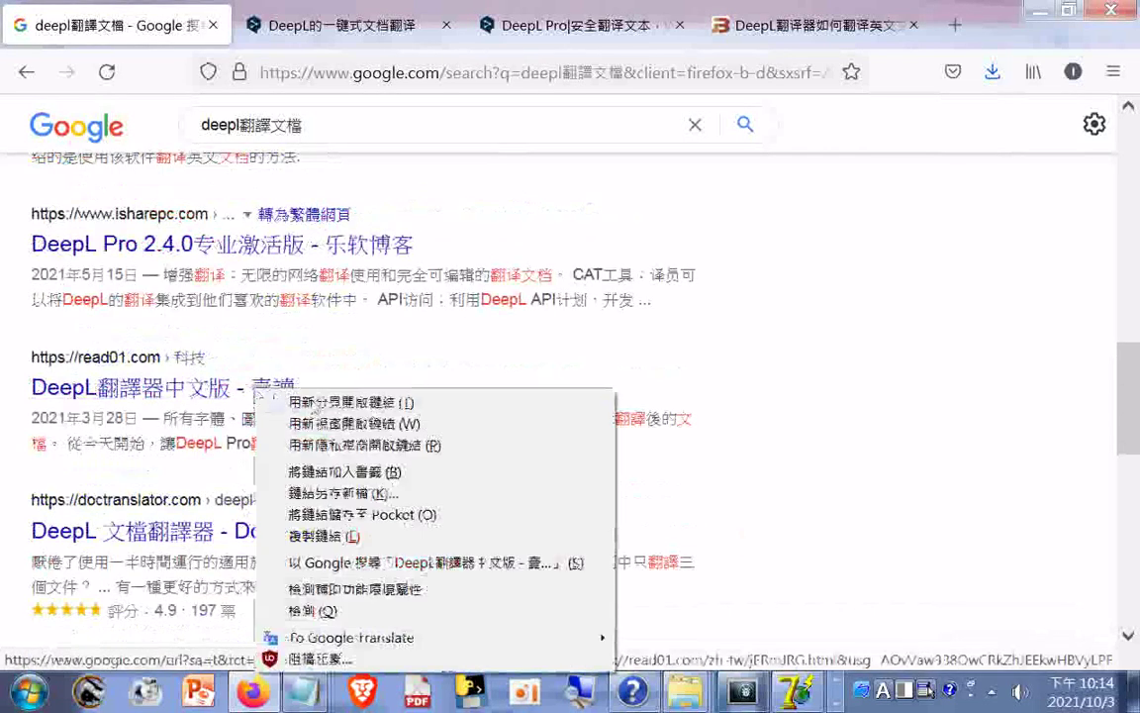
pyautogui.click(326, 401)
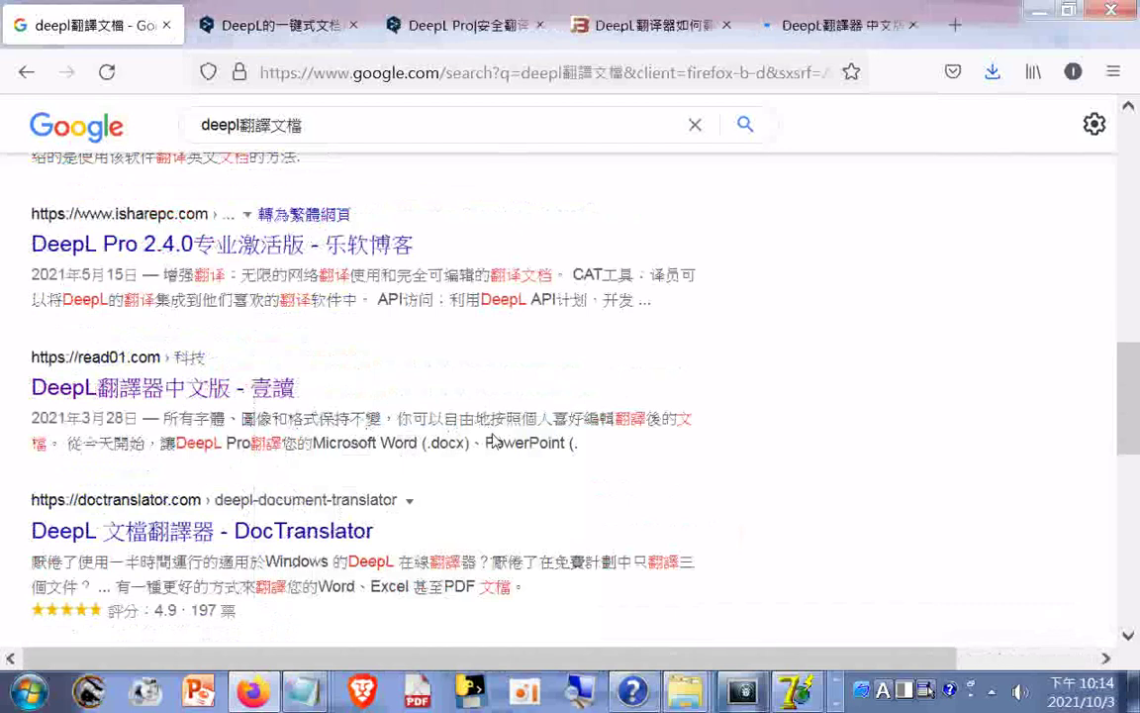
# Step: Save the search results page to the desktop as a complete web page, appending 20211003 to the suggested file name
pyautogui.scroll(-3, 491, 436)
pyautogui.scroll(-3, 498, 460)
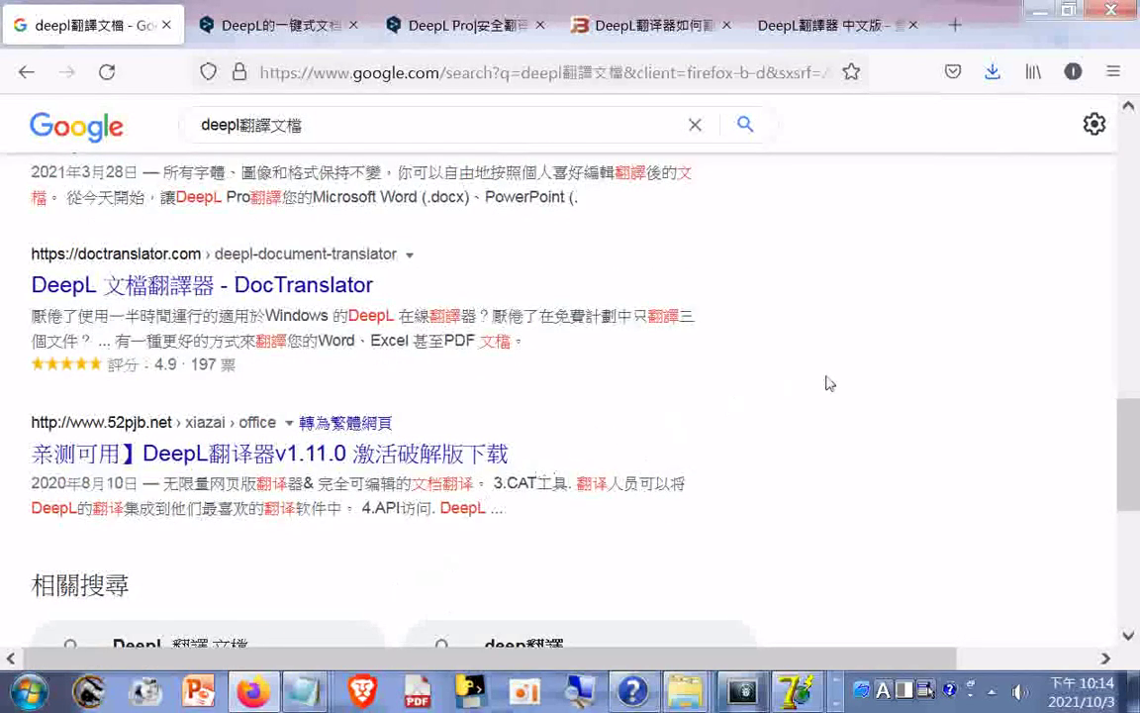
pyautogui.scroll(10, 807, 297)
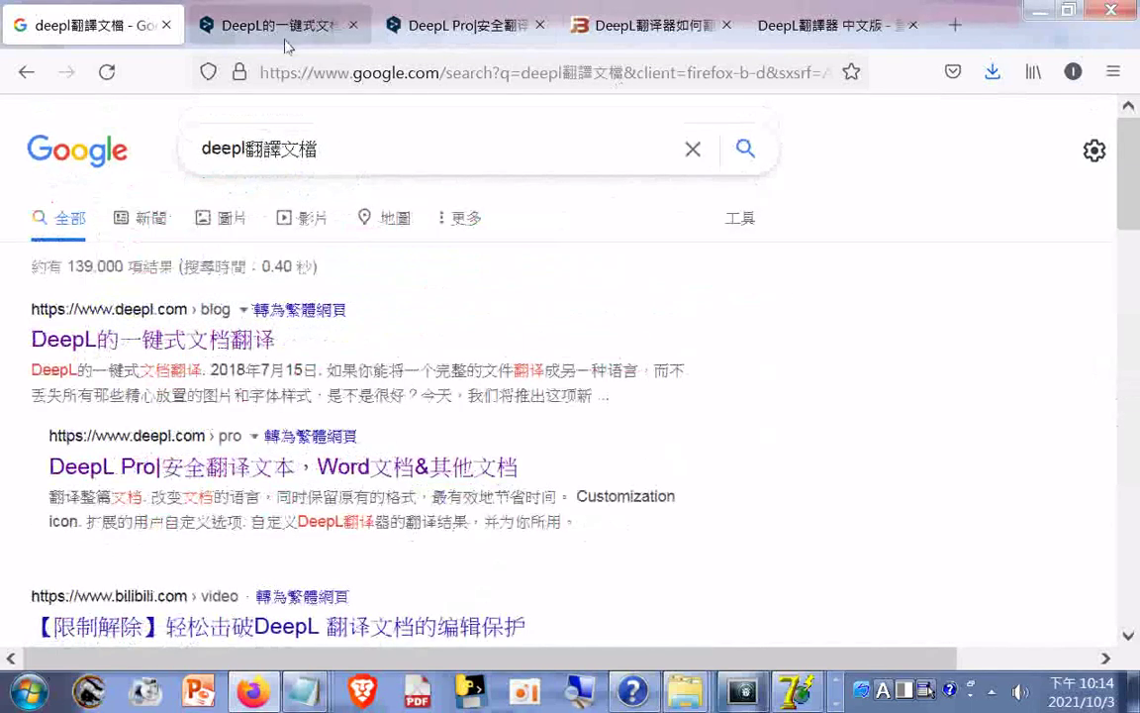
pyautogui.rightClick(671, 285)
pyautogui.click(735, 338)
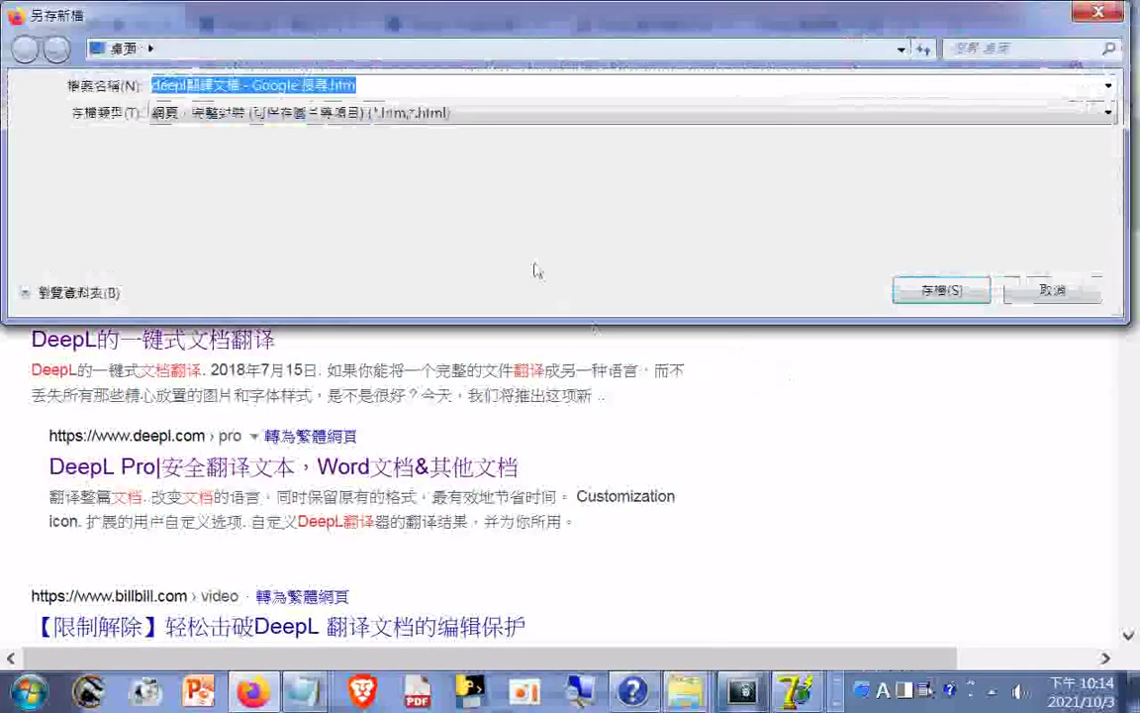
pyautogui.click(386, 112)
pyautogui.click(414, 87)
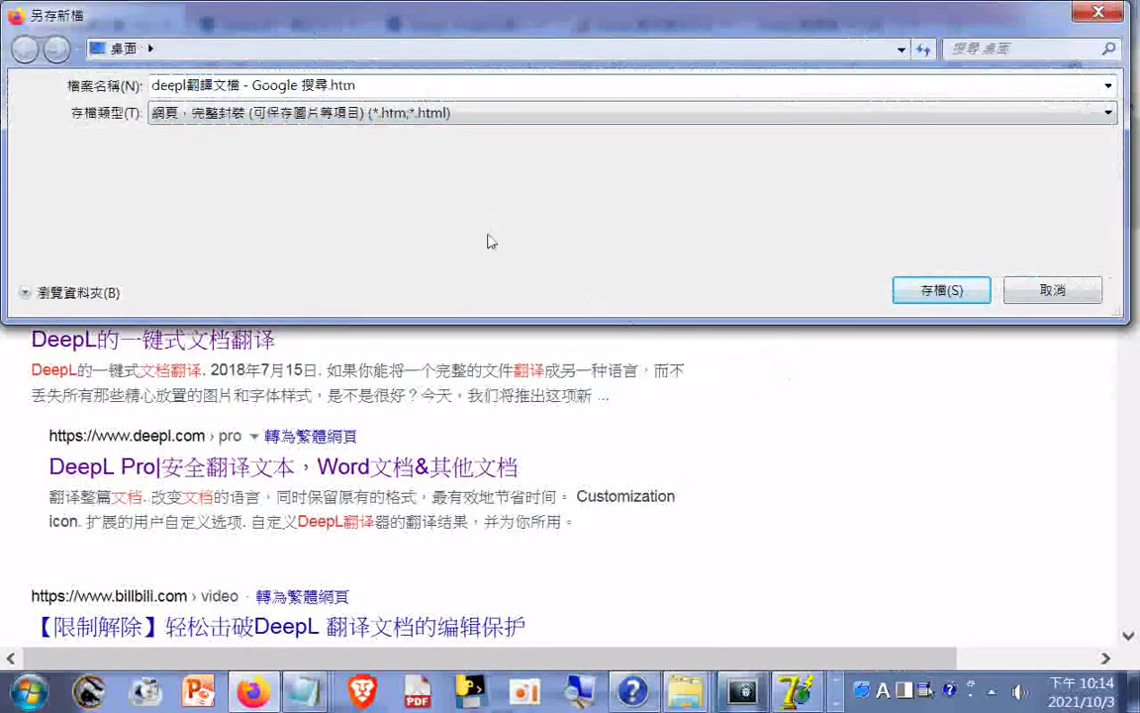
pyautogui.write('20211003')
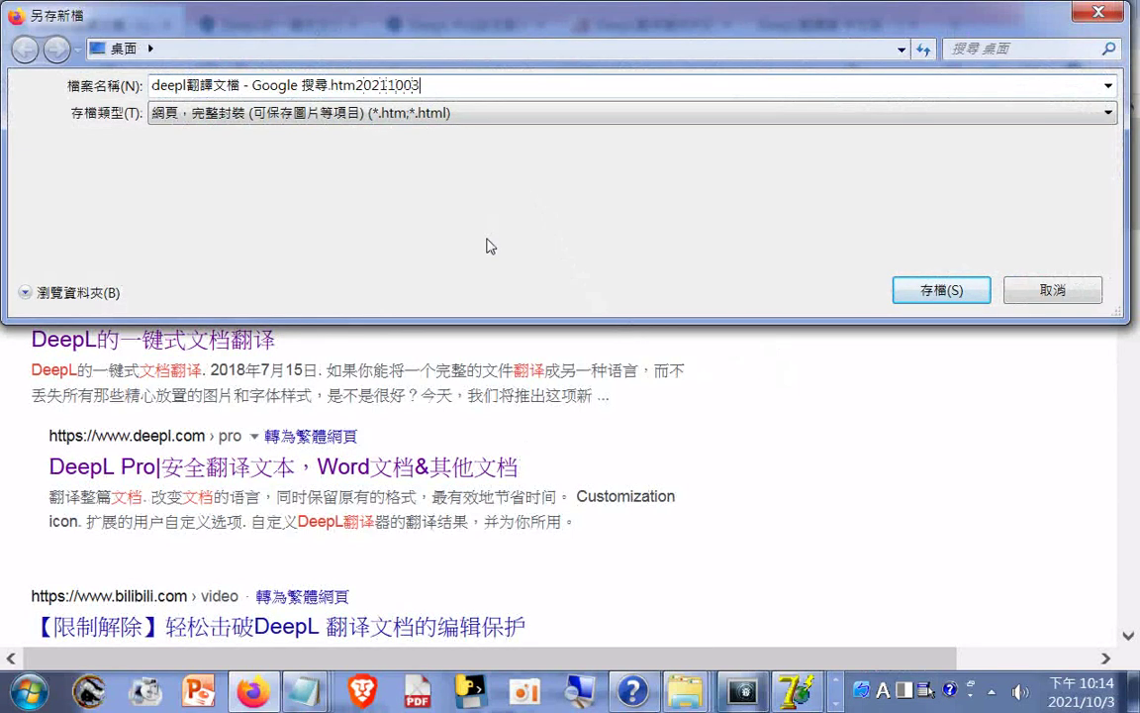
pyautogui.press('Return')
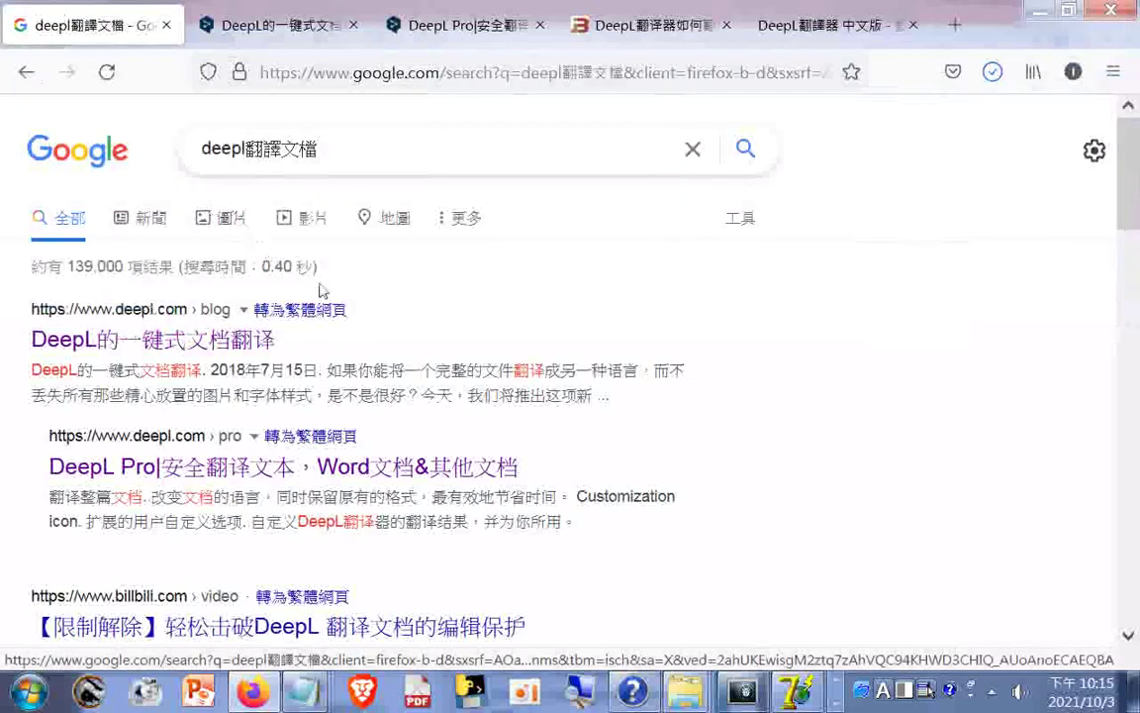
# Step: Open the DeepL translator from the one-click document translation page and paste the copied word list as source text
pyautogui.click(253, 30)
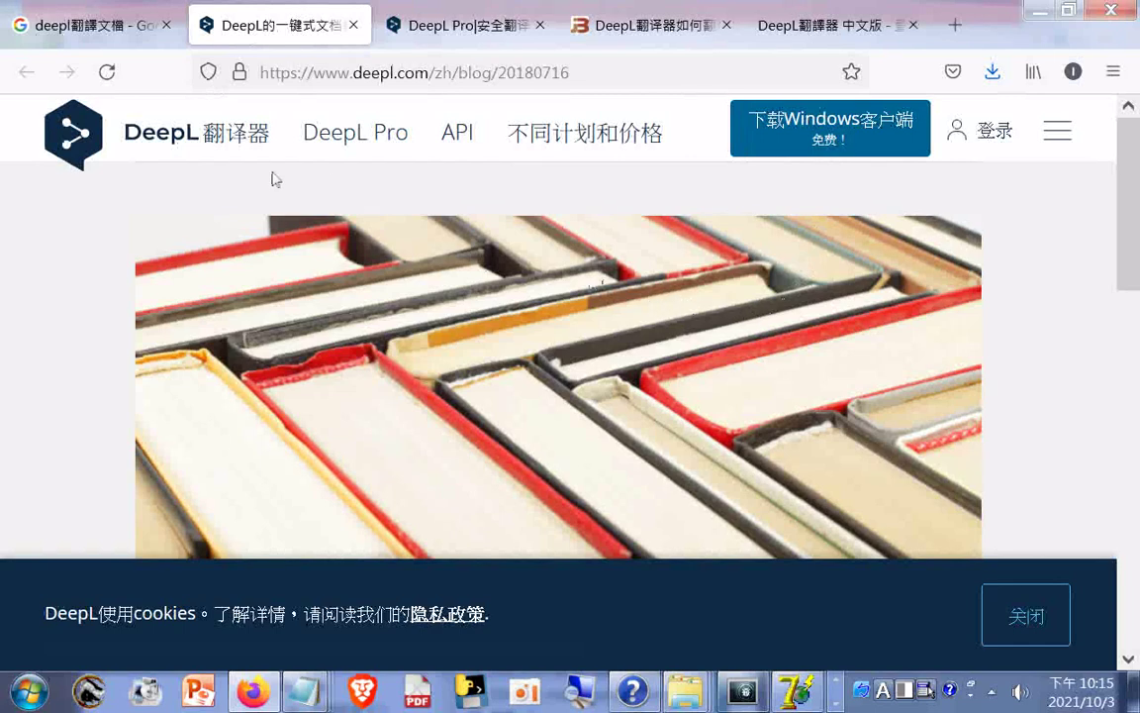
pyautogui.click(196, 145)
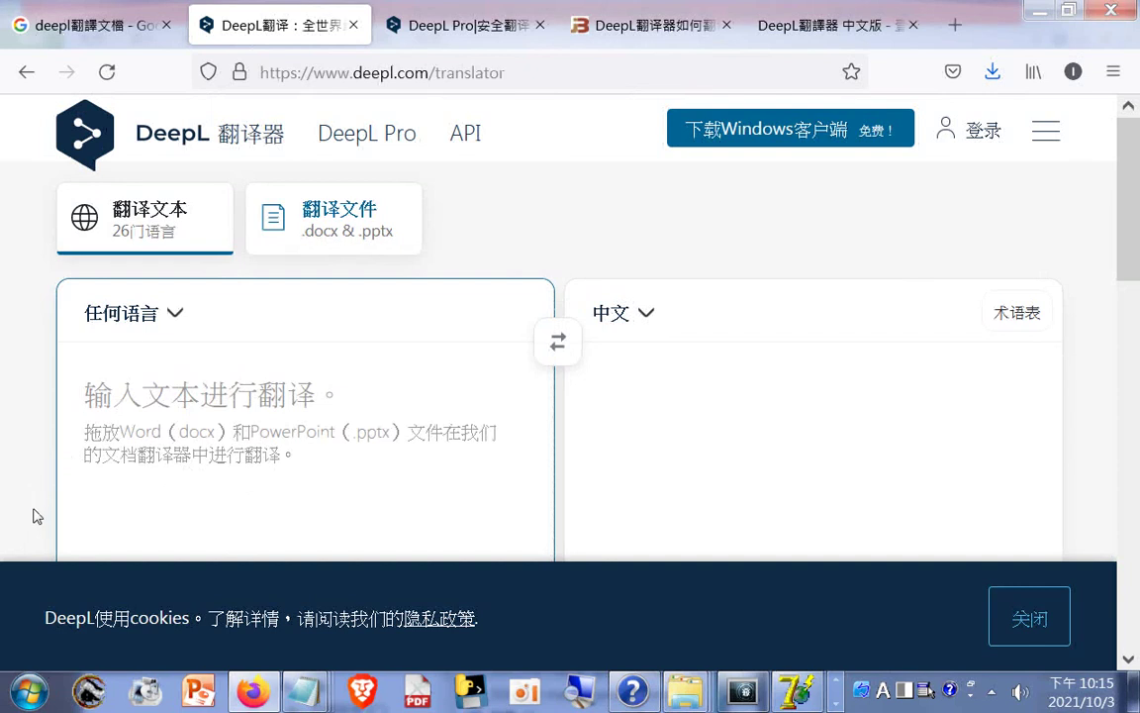
pyautogui.rightClick(187, 404)
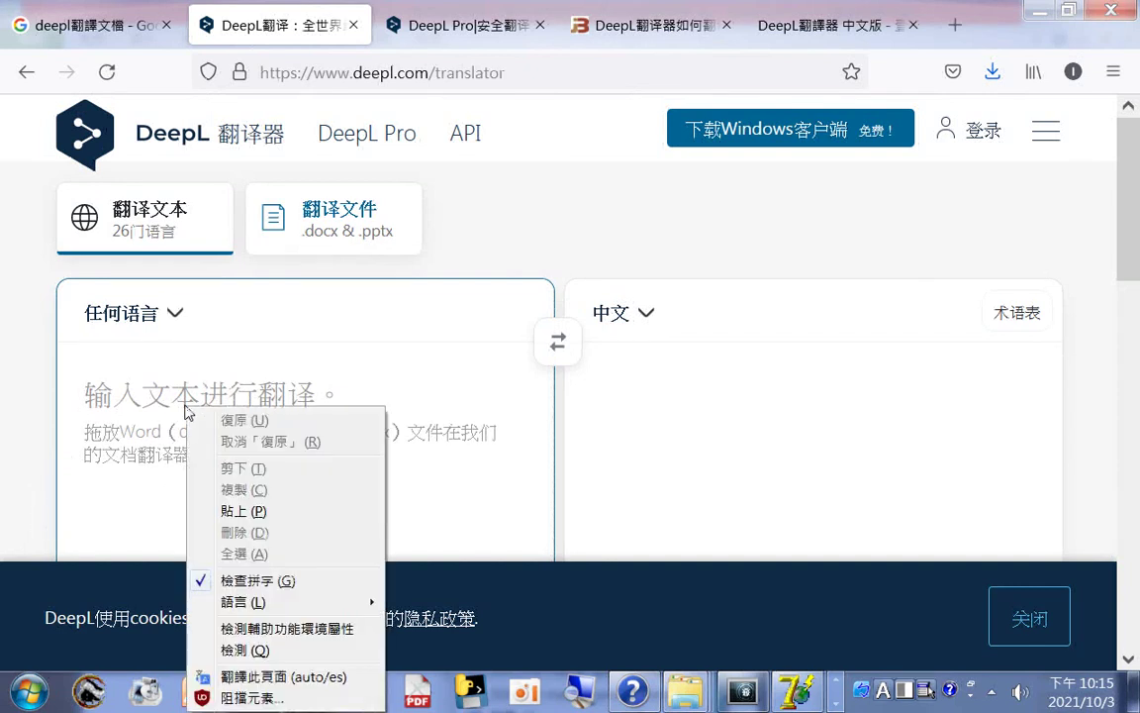
pyautogui.click(243, 511)
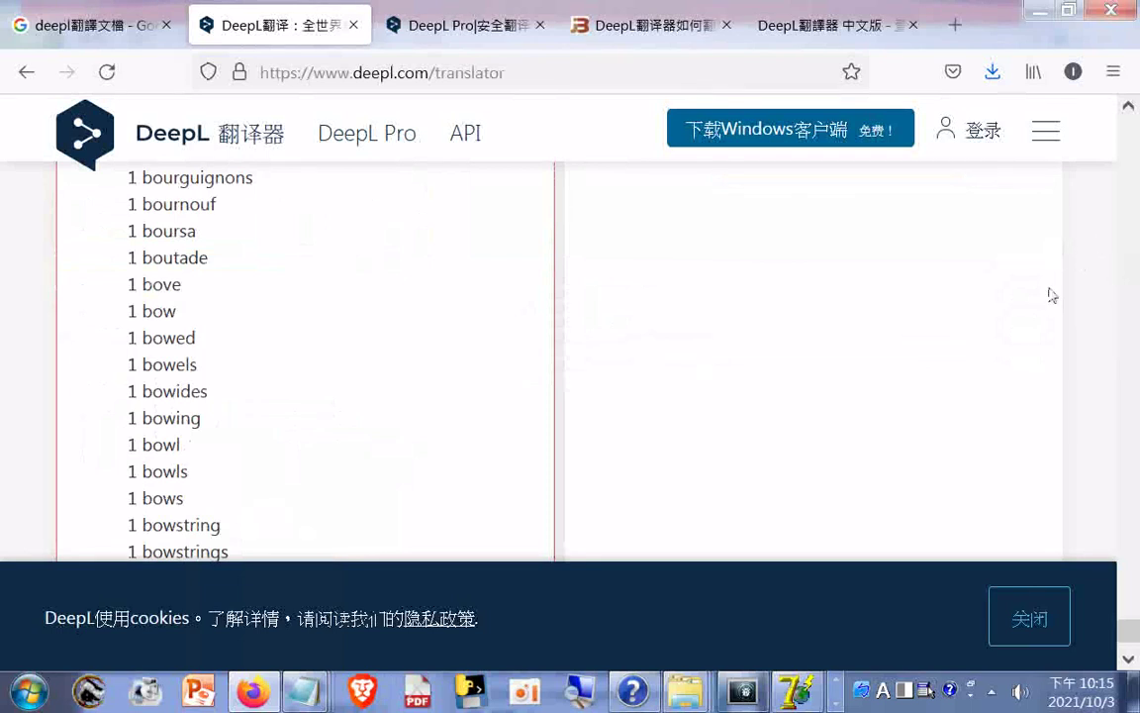
# Step: Compare the pasted English words with their Chinese translations, starting from the beginning of the list
pyautogui.scroll(5, 959, 377)
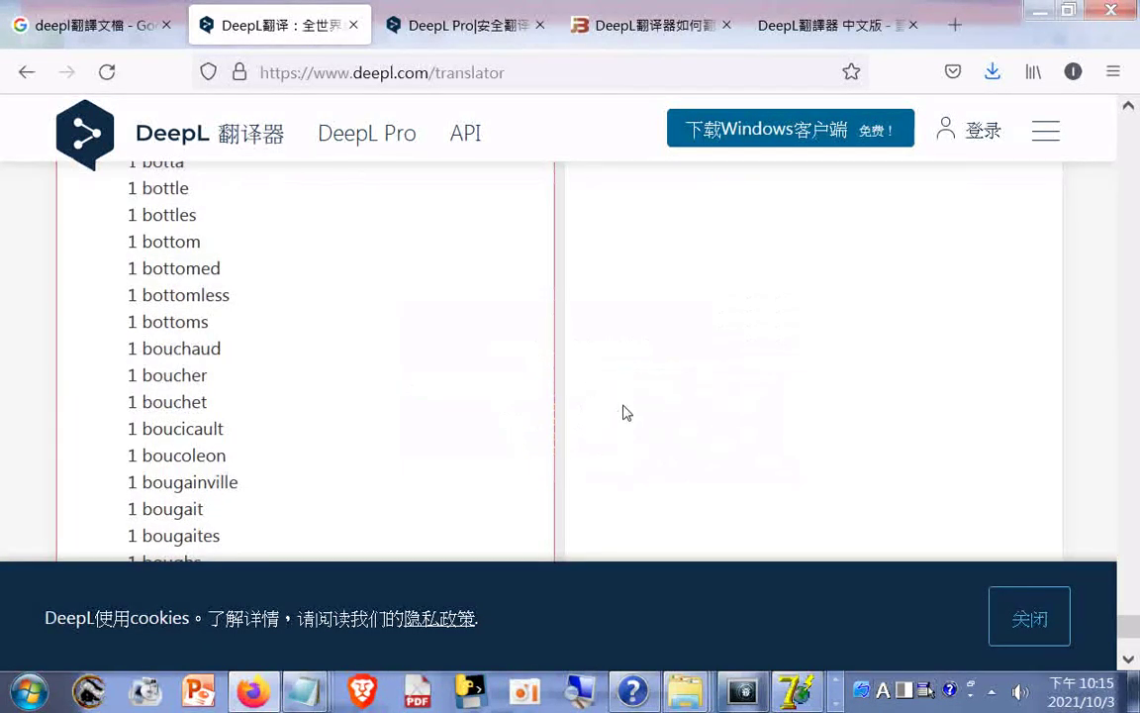
pyautogui.scroll(5, 990, 365)
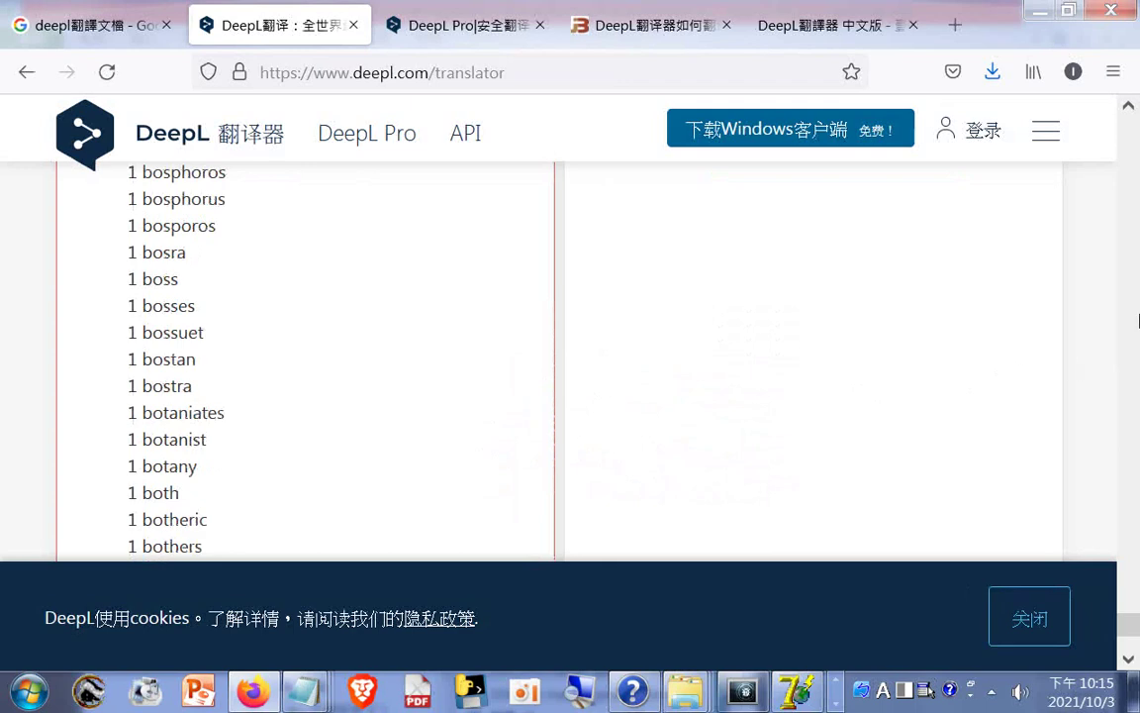
pyautogui.scroll(4, 1138, 320)
pyautogui.moveTo(1133, 634); pyautogui.dragTo(1134, 170)
pyautogui.scroll(5, 1133, 171)
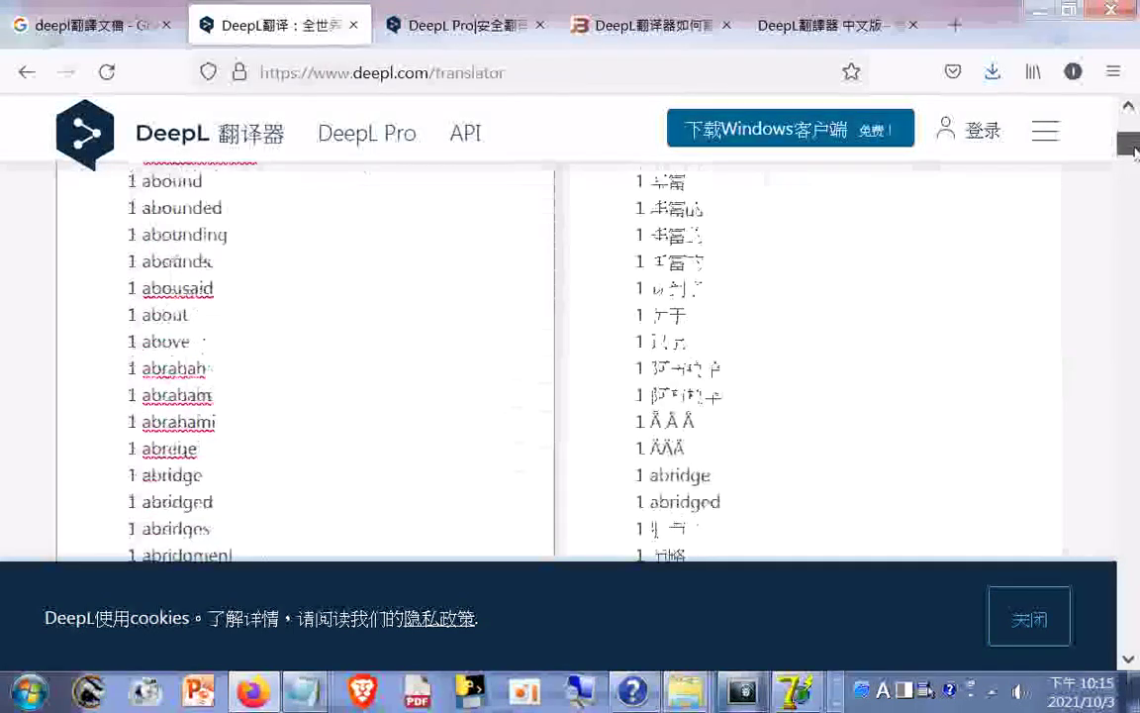
pyautogui.scroll(-5, 1134, 170)
pyautogui.scroll(10, 1128, 160)
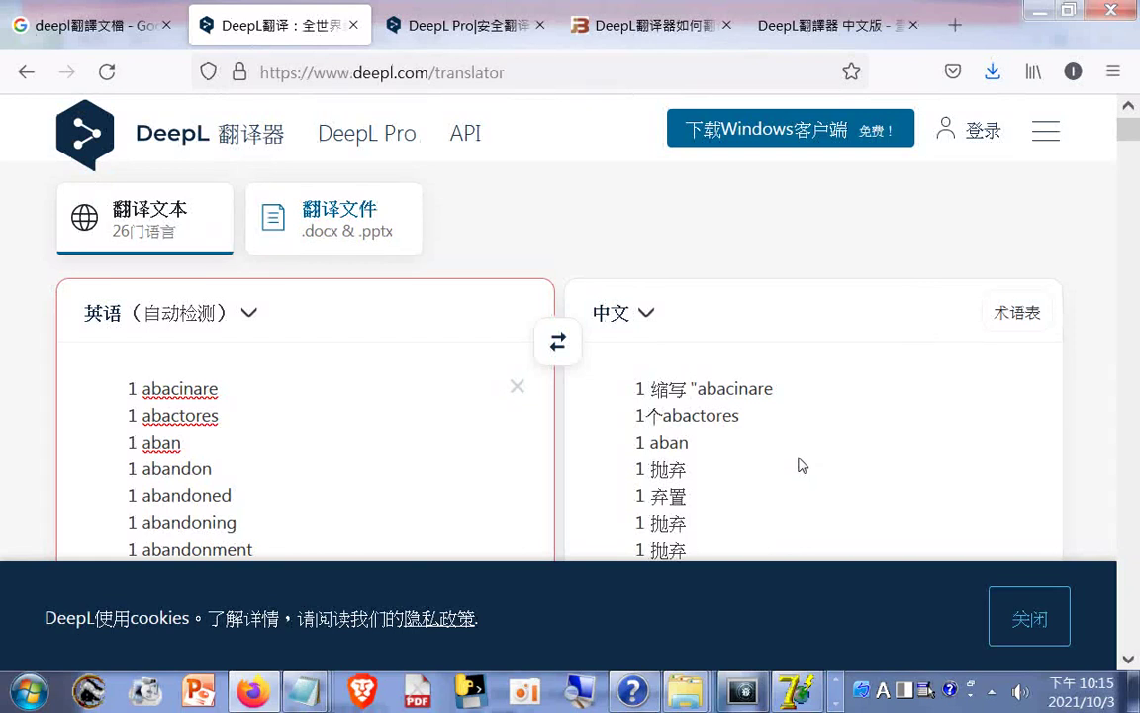
pyautogui.scroll(-2, 801, 465)
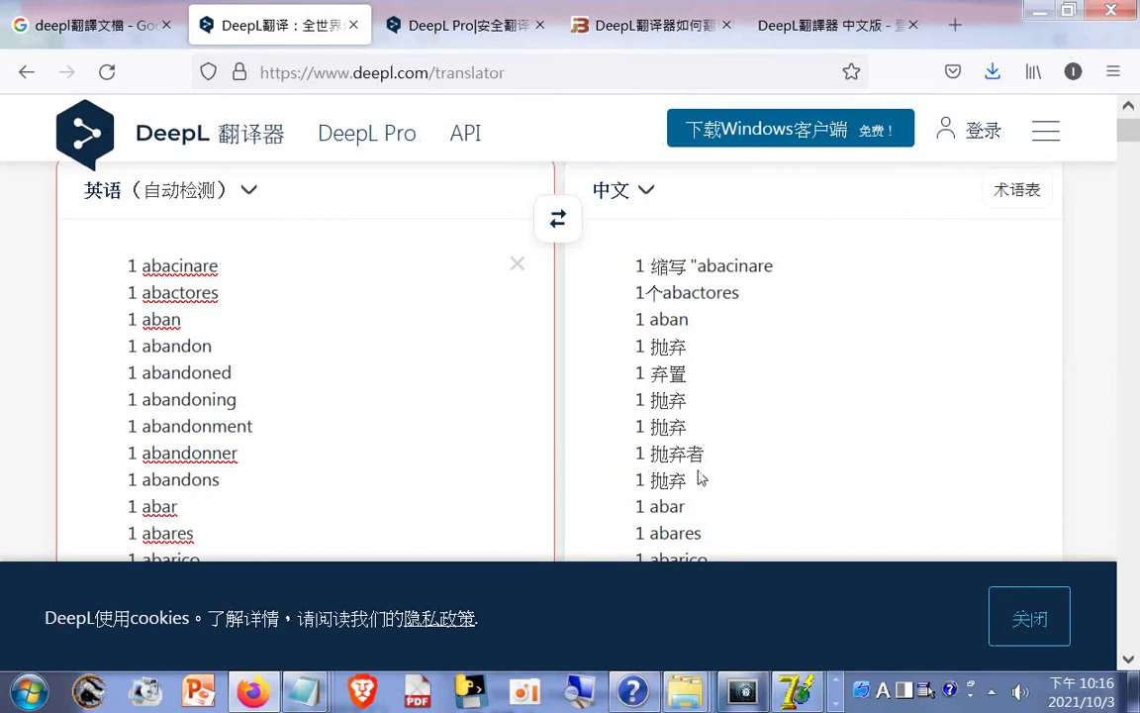
pyautogui.scroll(-2, 700, 480)
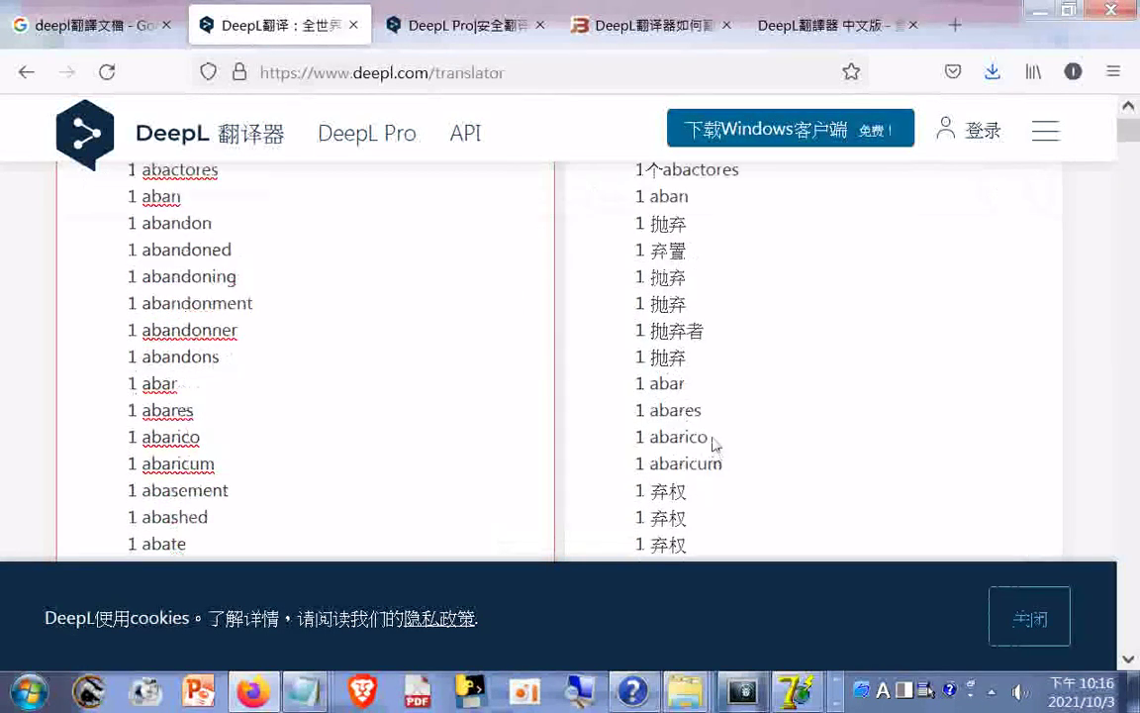
pyautogui.scroll(-4, 725, 419)
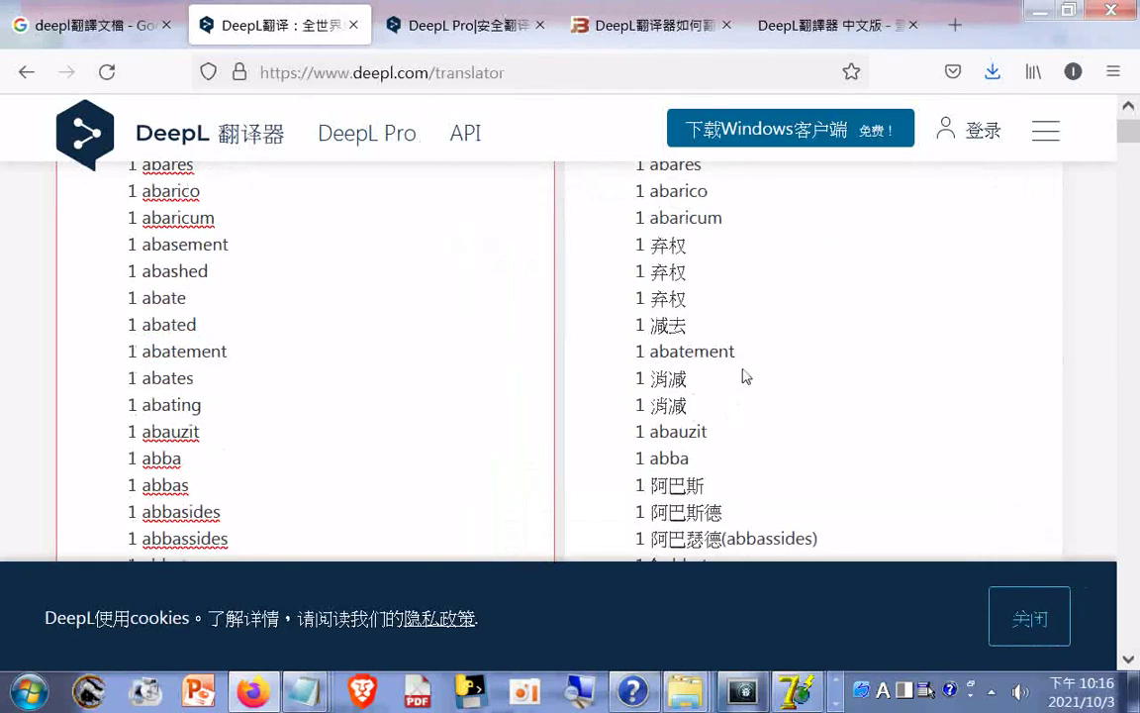
pyautogui.scroll(-2, 746, 376)
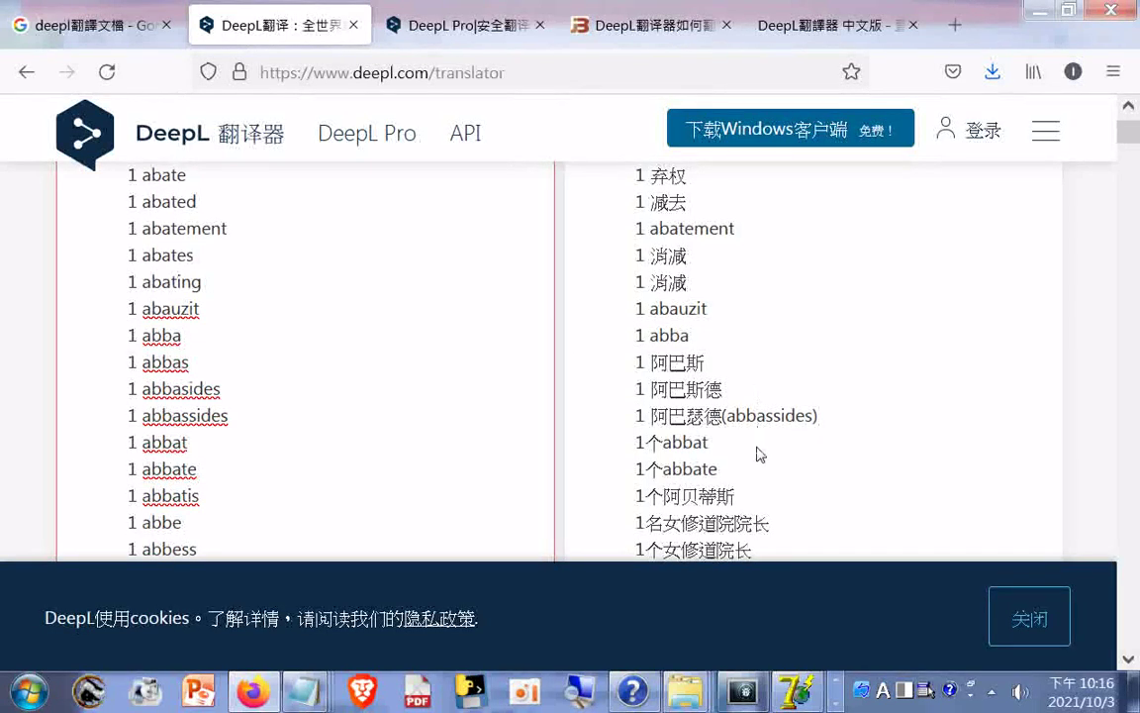
pyautogui.scroll(-2, 759, 457)
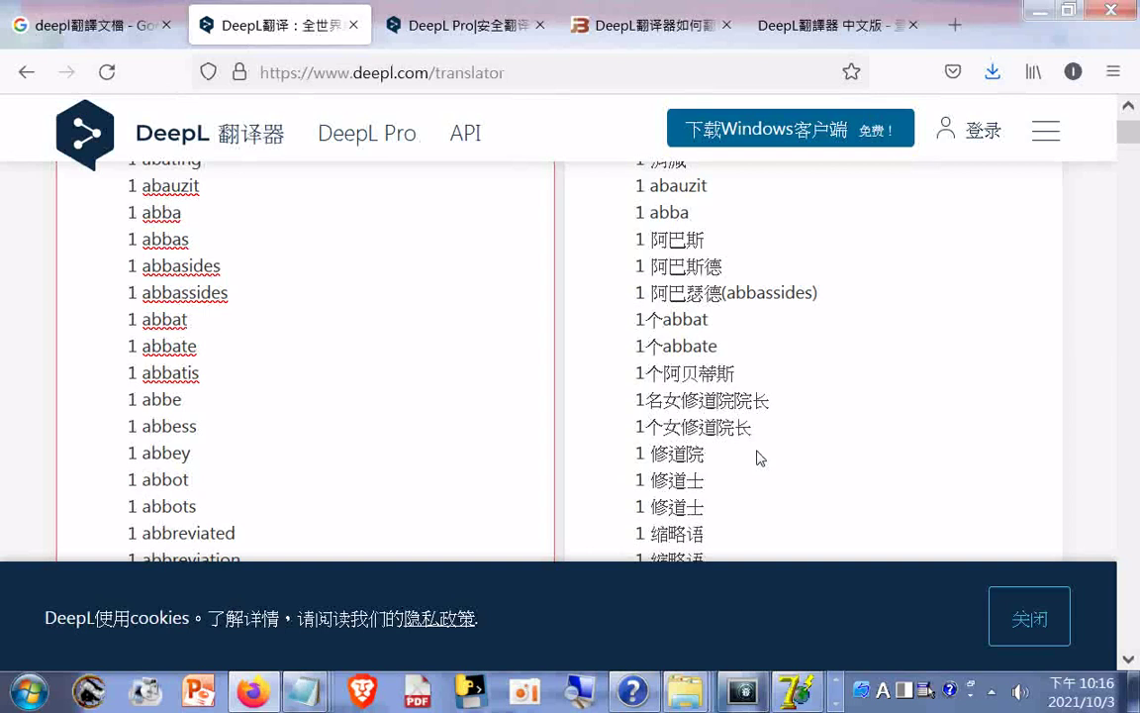
pyautogui.scroll(-2, 759, 457)
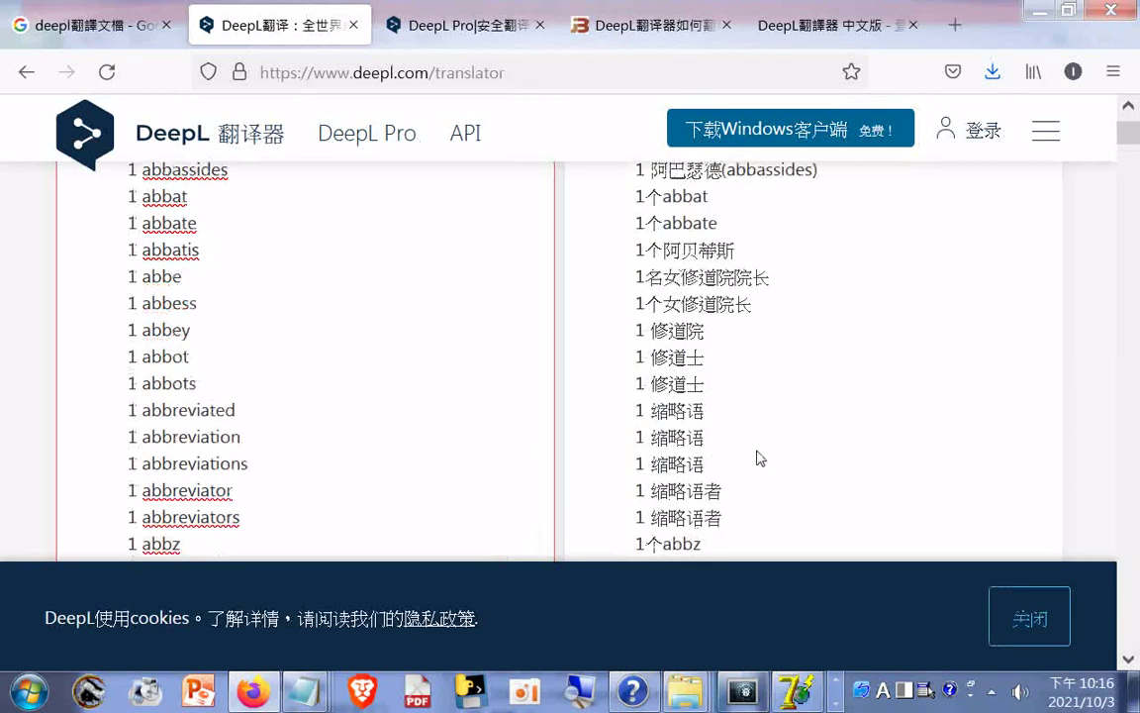
pyautogui.scroll(-2, 762, 447)
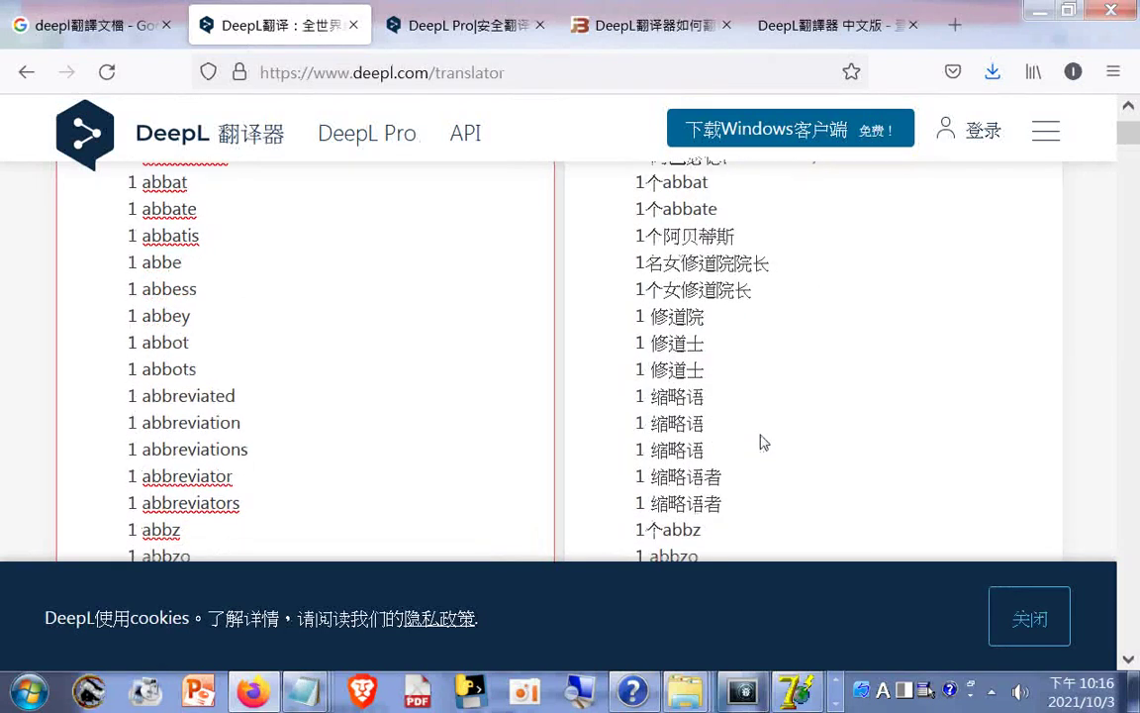
pyautogui.scroll(-6, 772, 440)
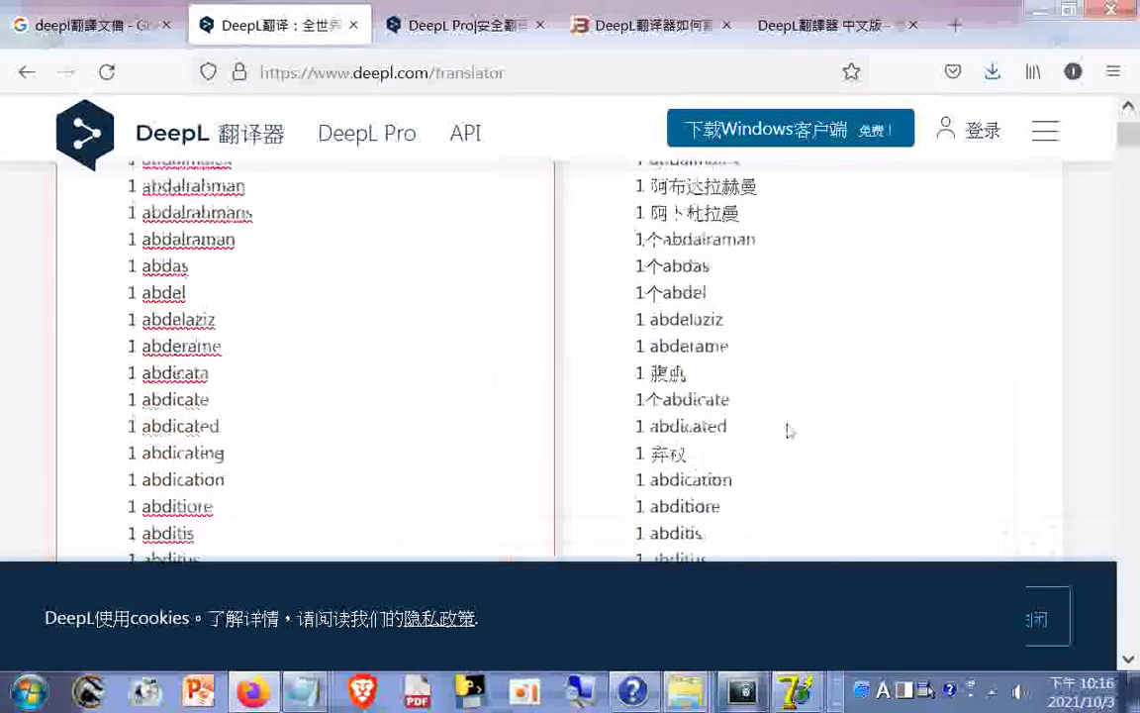
pyautogui.scroll(-2, 789, 427)
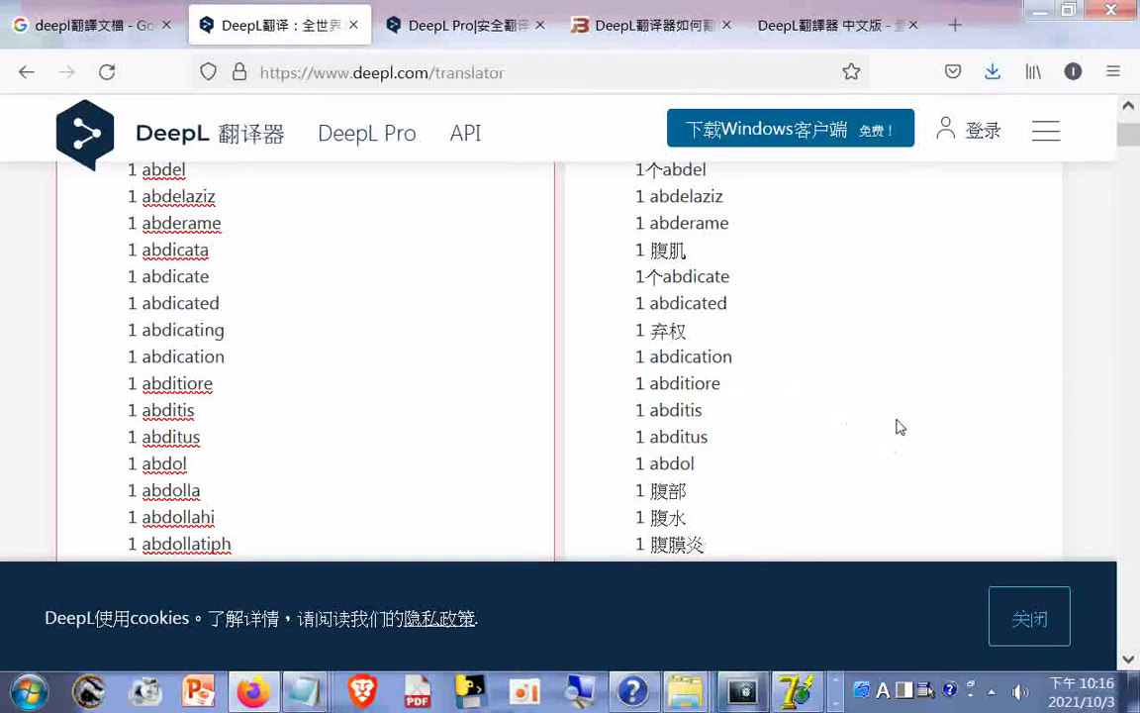
# Step: Select the entire Chinese translation of the word list and copy it to the clipboard
pyautogui.rightClick(657, 329)
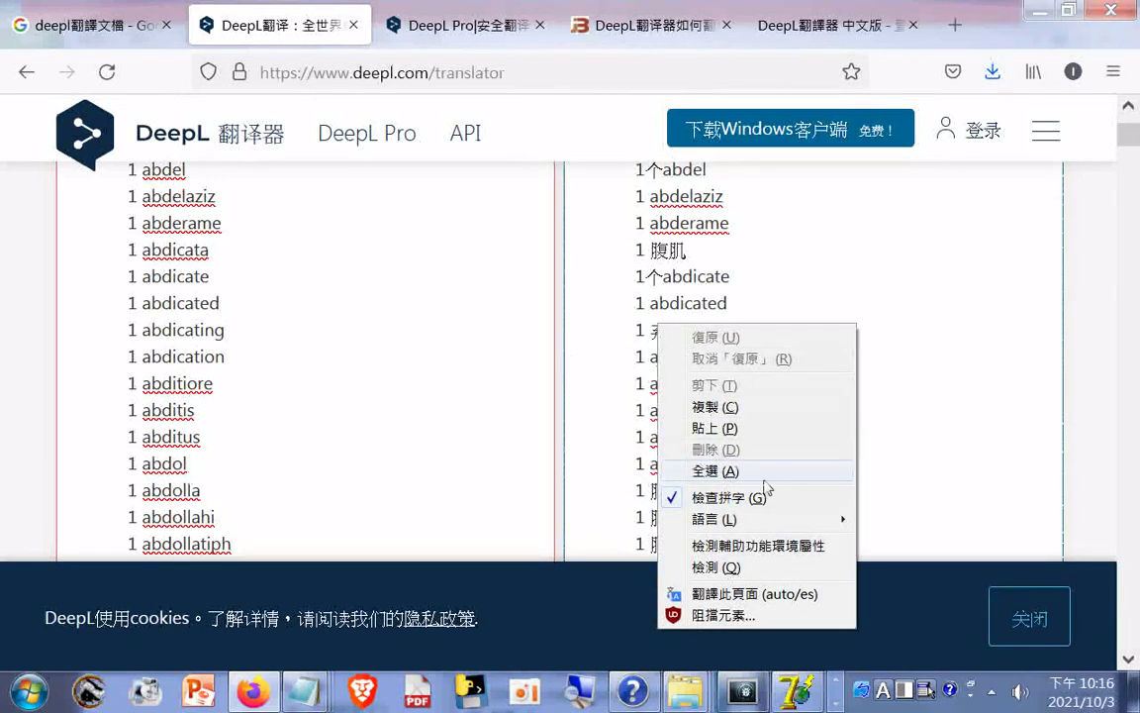
pyautogui.click(701, 470)
pyautogui.rightClick(642, 291)
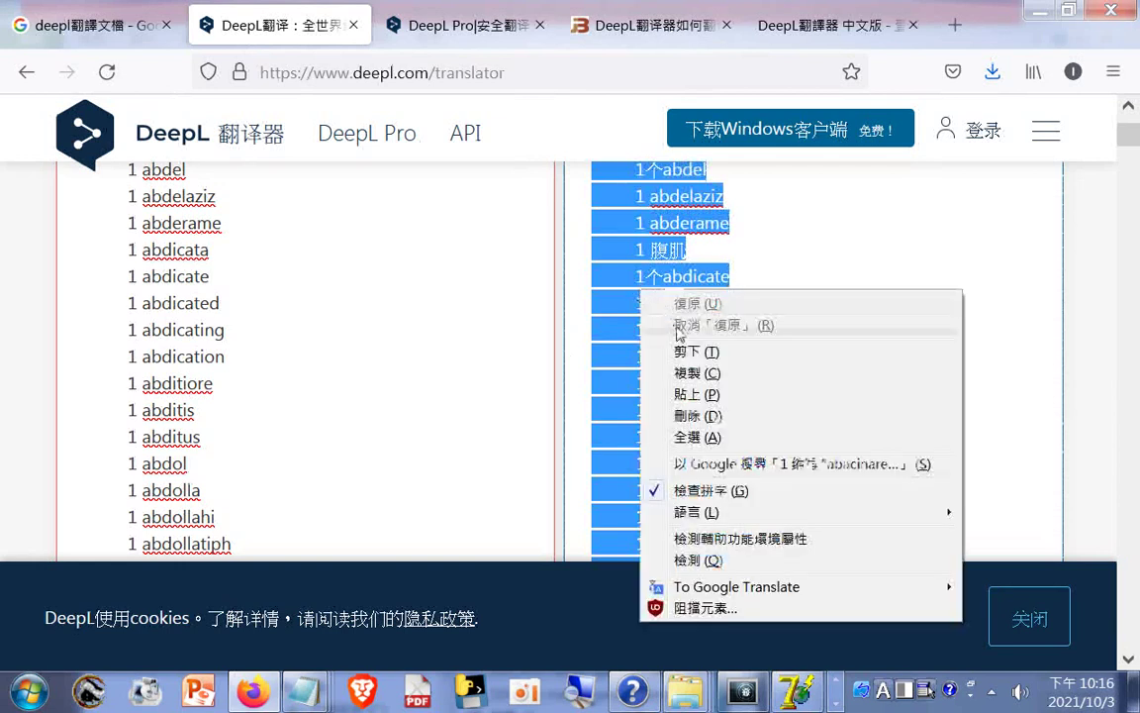
pyautogui.click(696, 373)
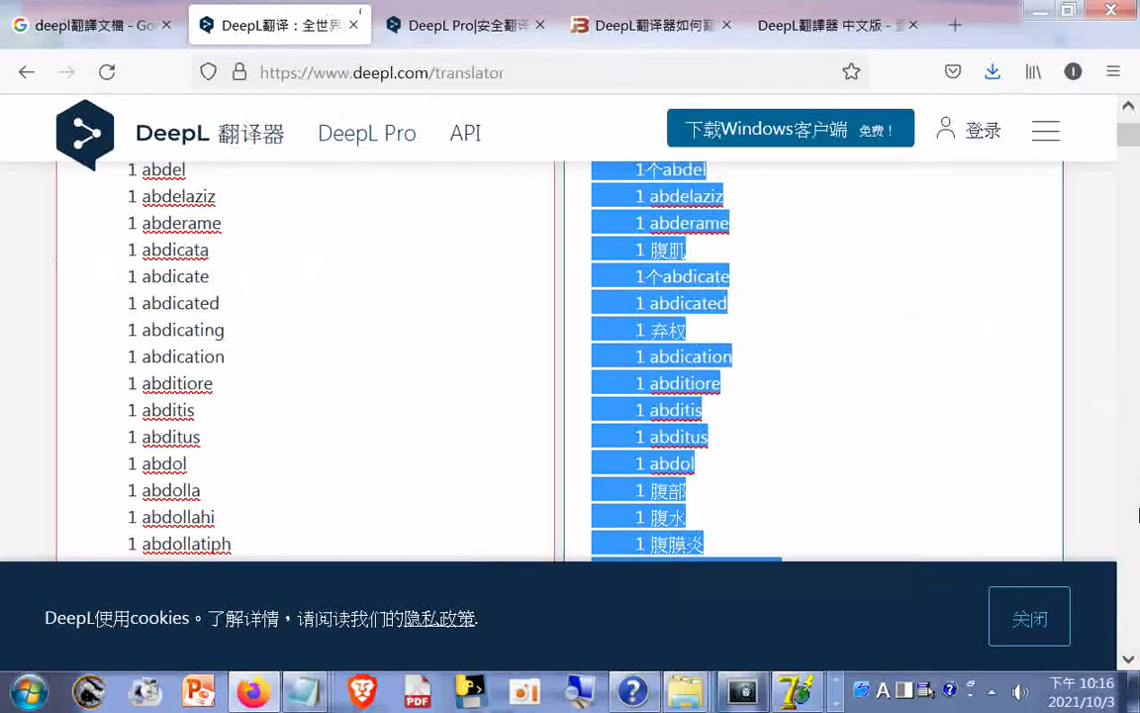
# Step: Switch to the Excel word list workbook and paste the translation into column B as plain text (文字), accepting the differing range size
pyautogui.click(834, 706)
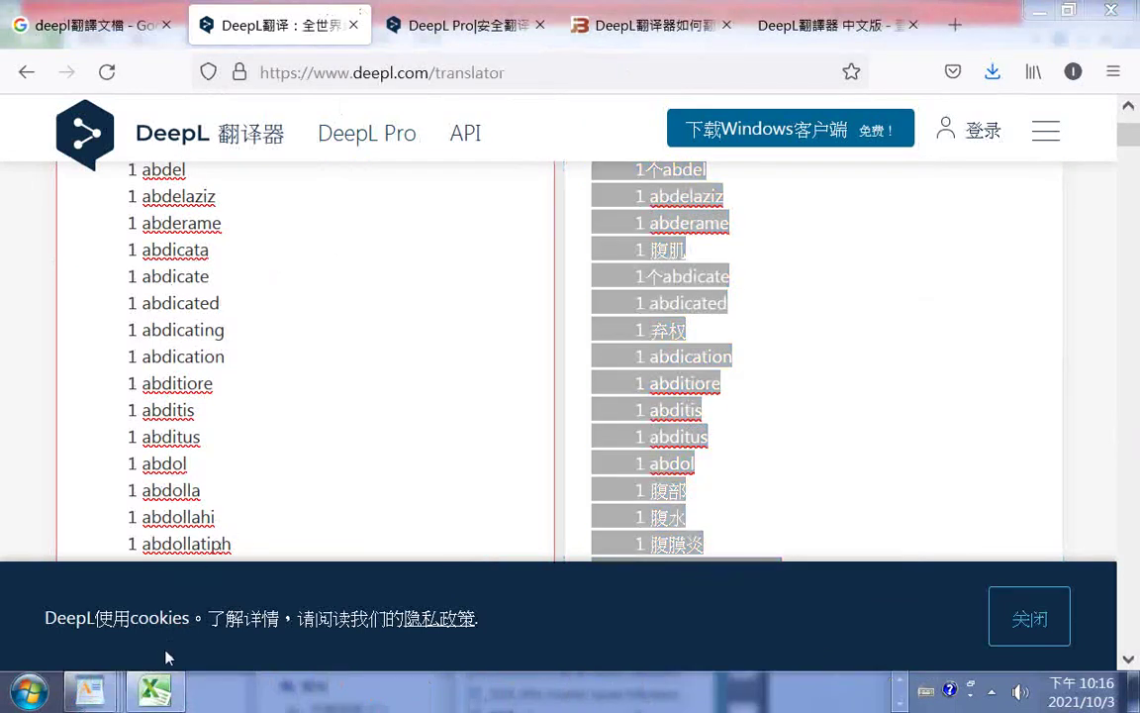
pyautogui.click(153, 690)
pyautogui.moveTo(153, 689)
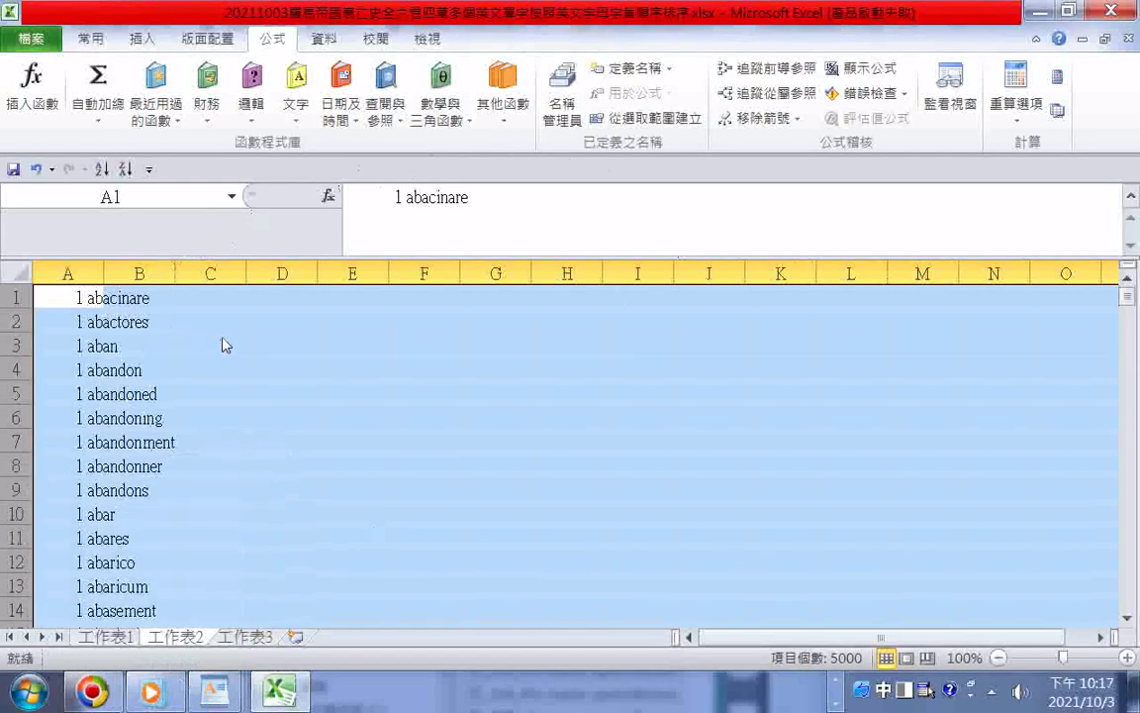
pyautogui.click(137, 274)
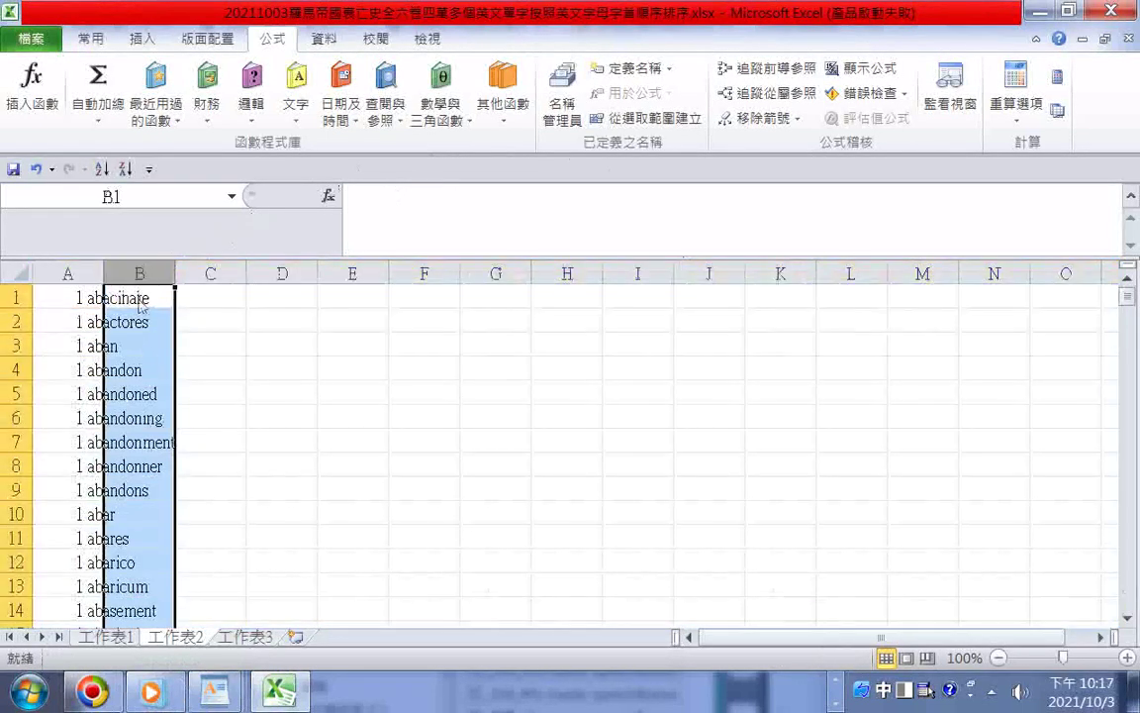
pyautogui.rightClick(130, 273)
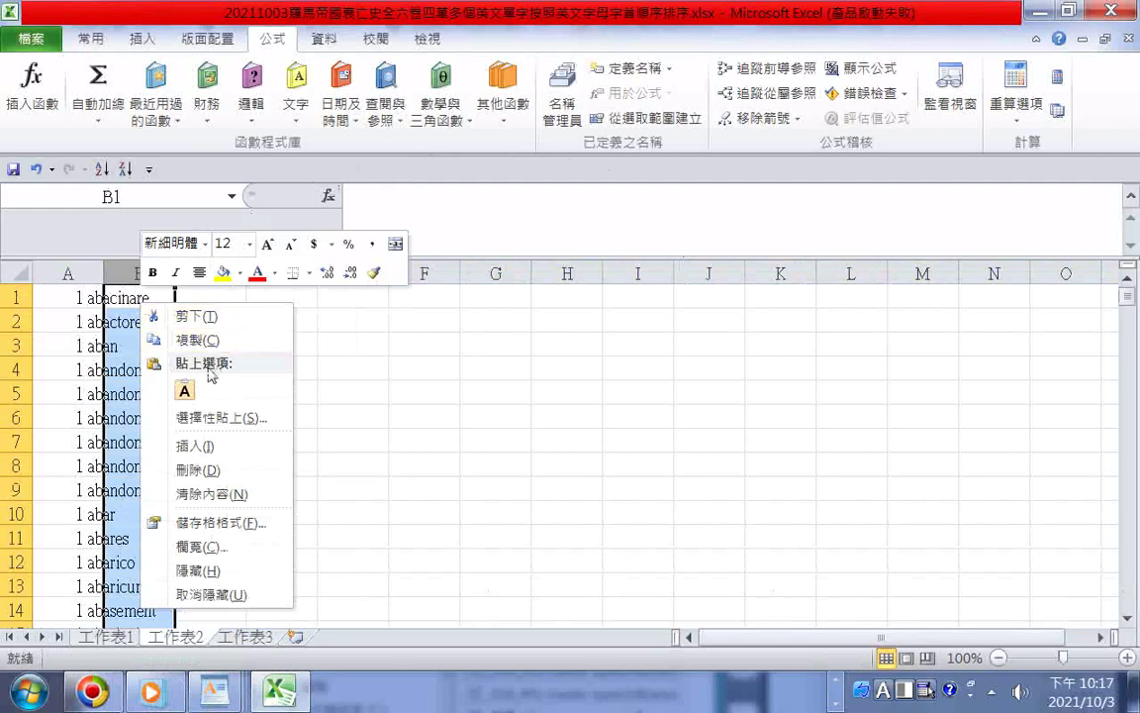
pyautogui.click(197, 417)
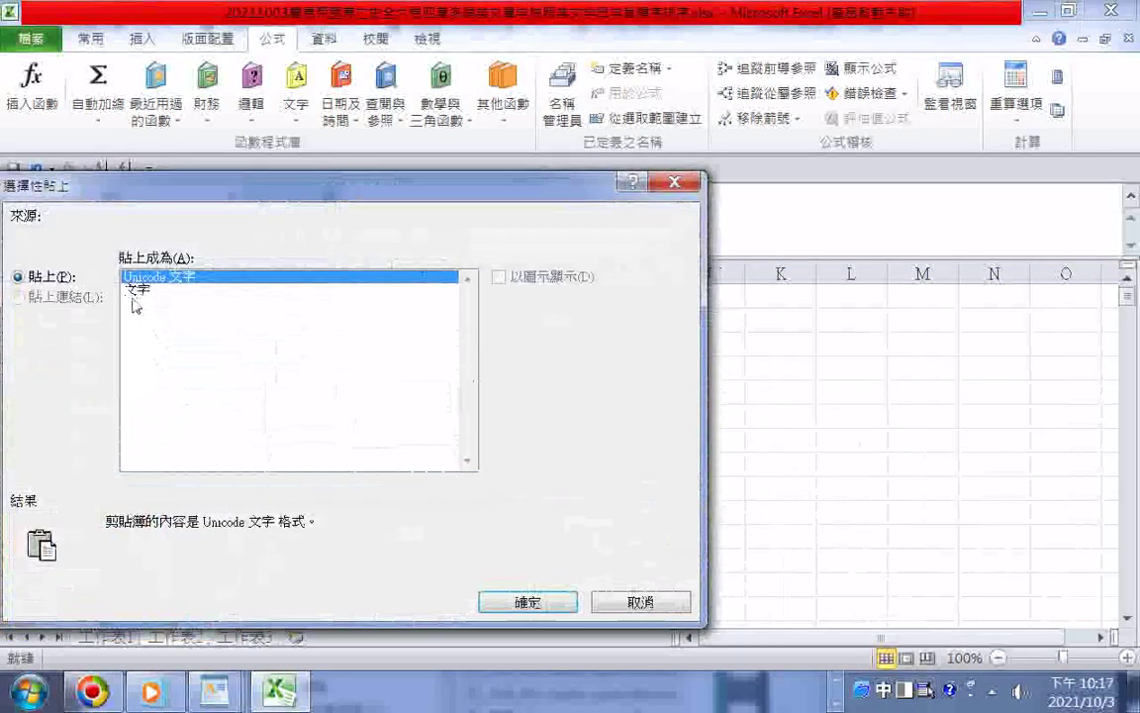
pyautogui.click(125, 289)
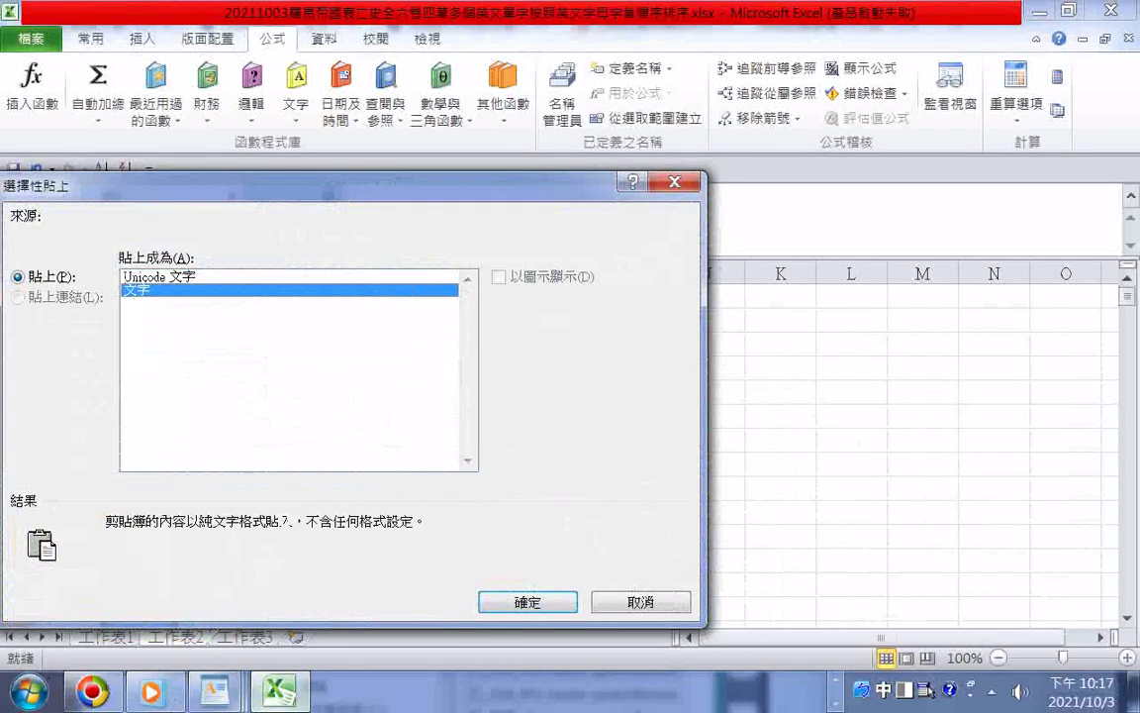
pyautogui.click(547, 603)
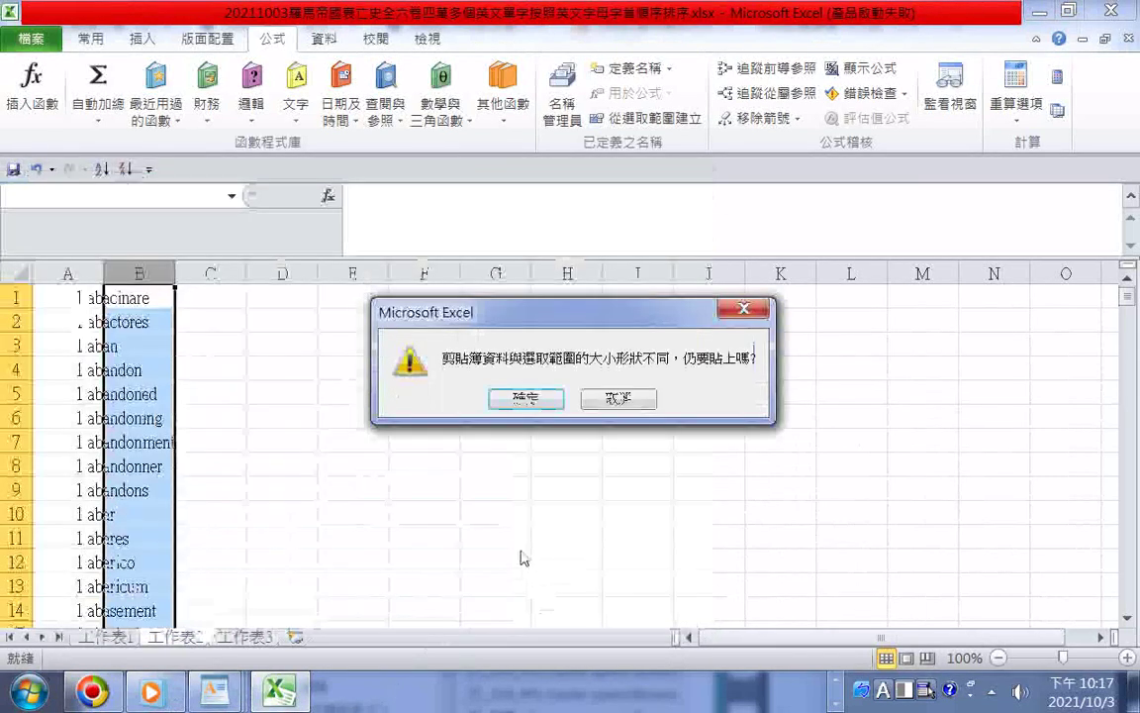
pyautogui.click(542, 406)
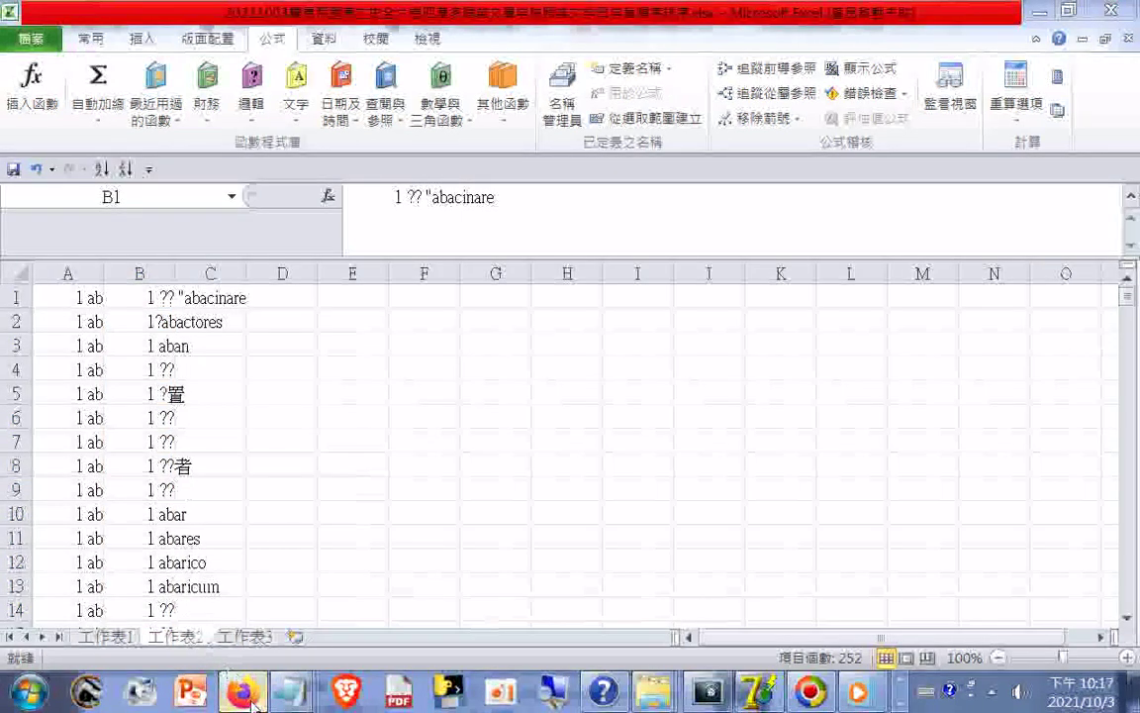
# Step: Return to the DeepL translator in Firefox and examine the available target languages, including the Chinese option
pyautogui.click(253, 701)
pyautogui.scroll(5, 1125, 473)
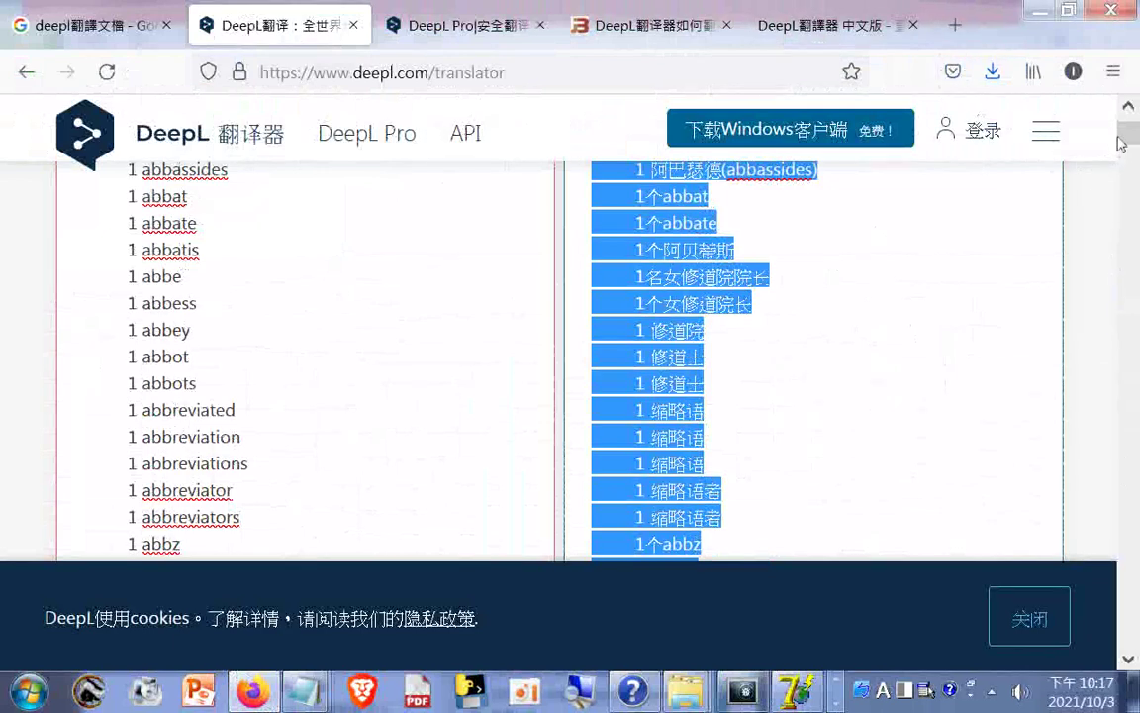
pyautogui.scroll(10, 1123, 138)
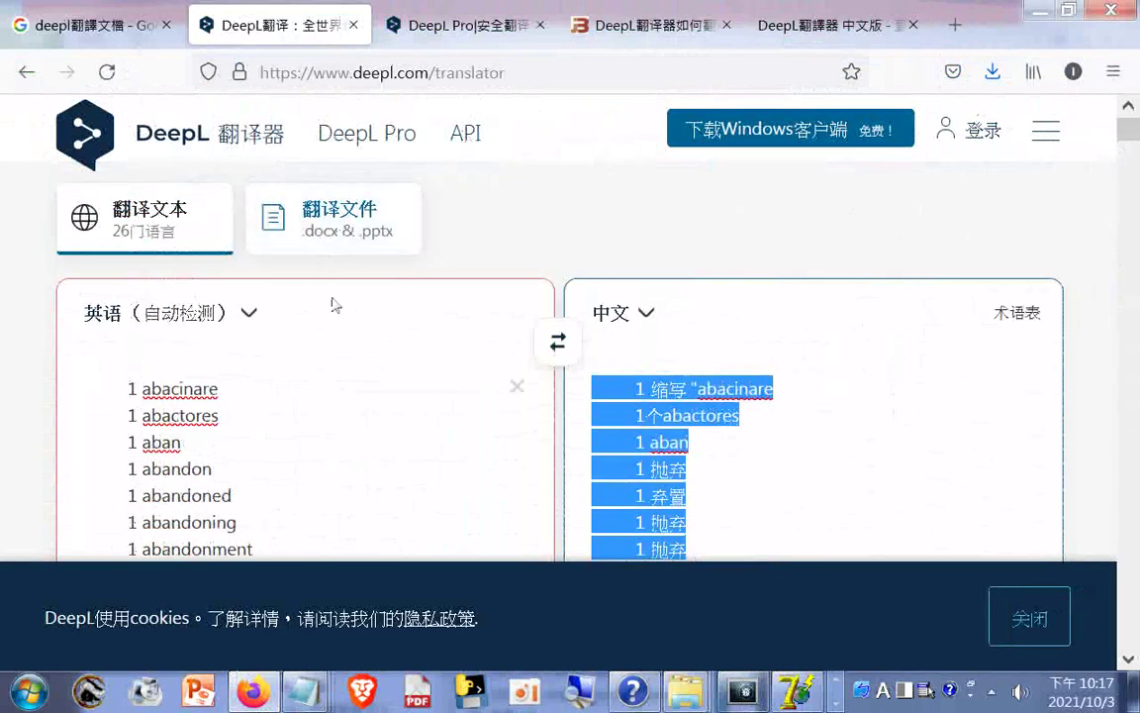
pyautogui.click(650, 315)
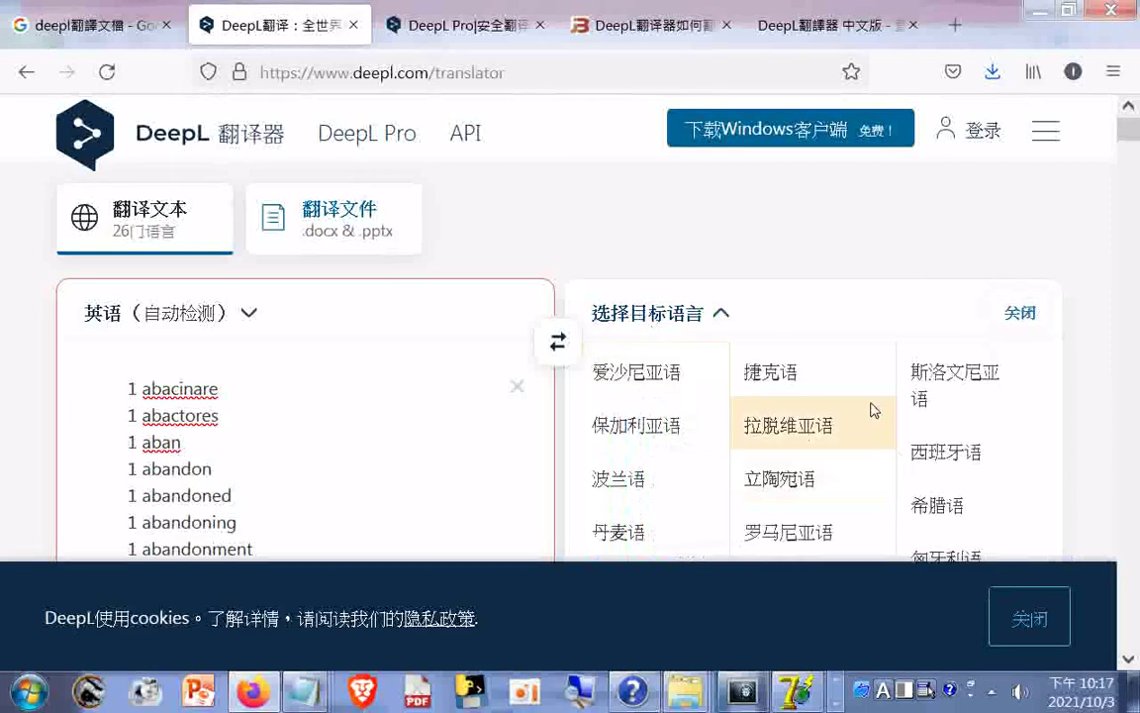
pyautogui.scroll(-1, 930, 391)
pyautogui.scroll(-5, 930, 391)
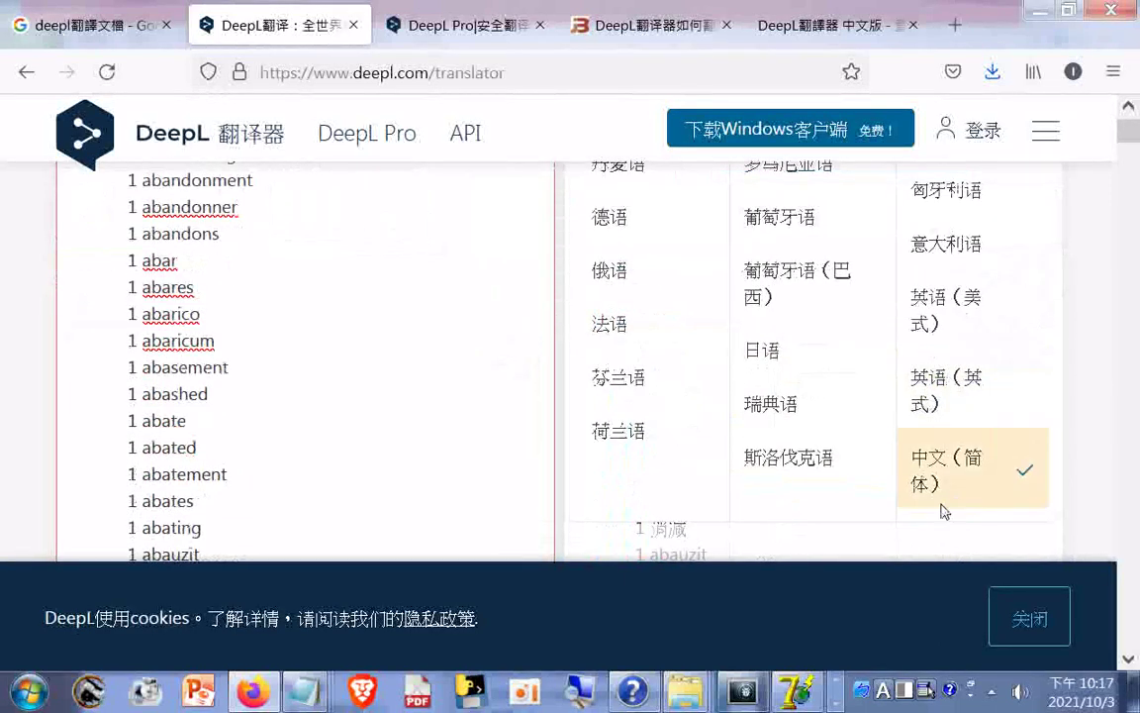
pyautogui.scroll(-2, 943, 511)
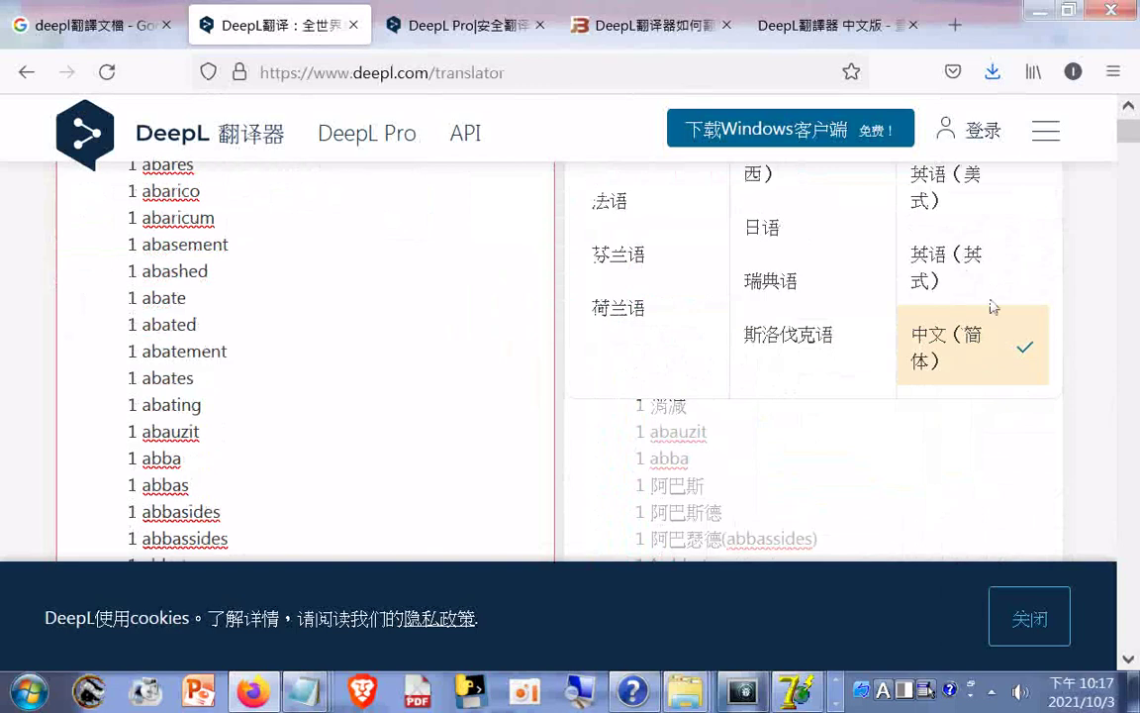
pyautogui.scroll(2, 1006, 340)
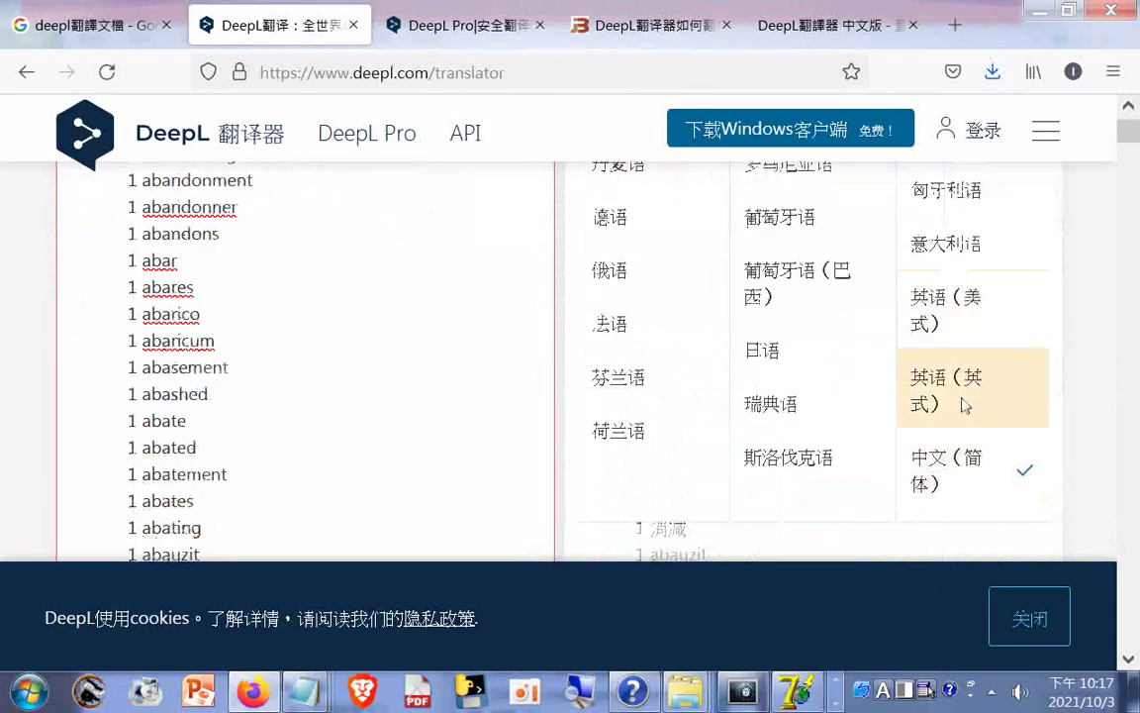
pyautogui.scroll(4, 965, 401)
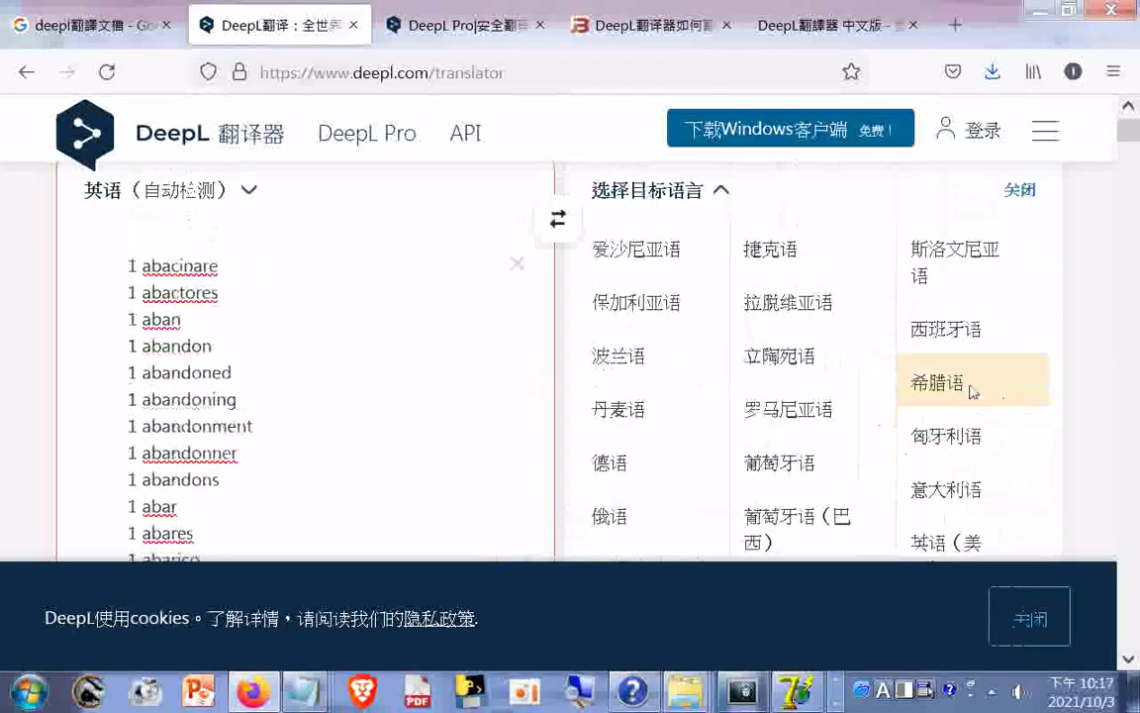
pyautogui.scroll(2, 945, 435)
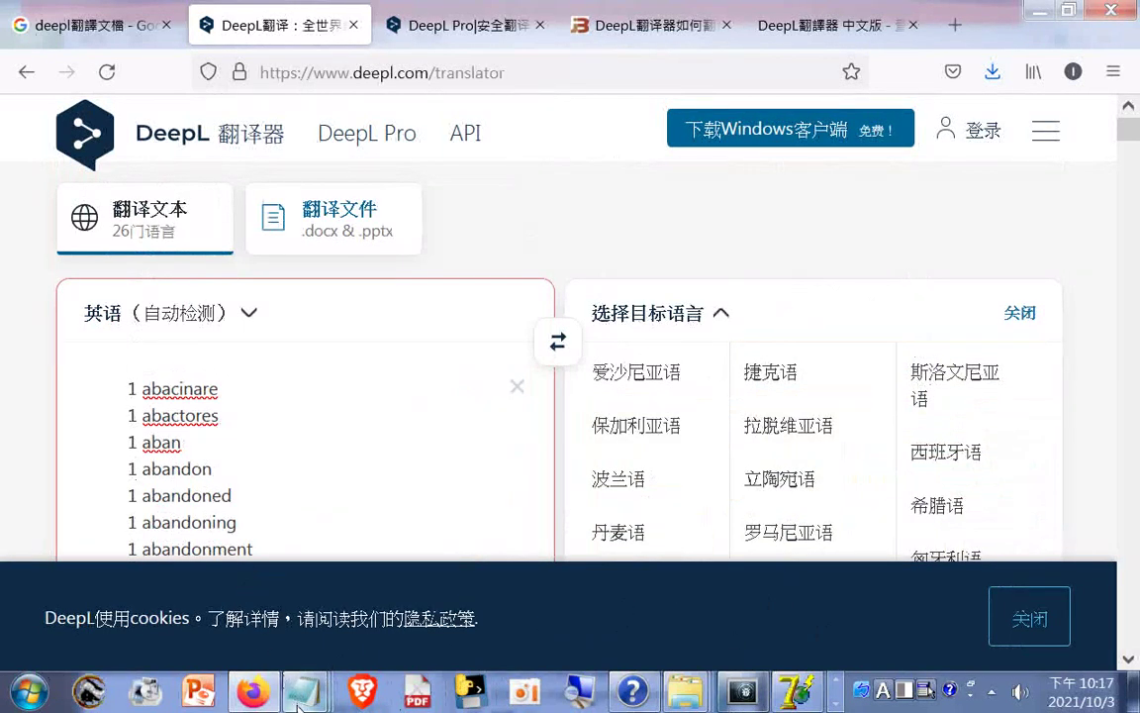
# Step: Switch to the 20211003 word list in Notepad and add a dotted separator line after the last word, followed by a new line
pyautogui.moveTo(302, 698)
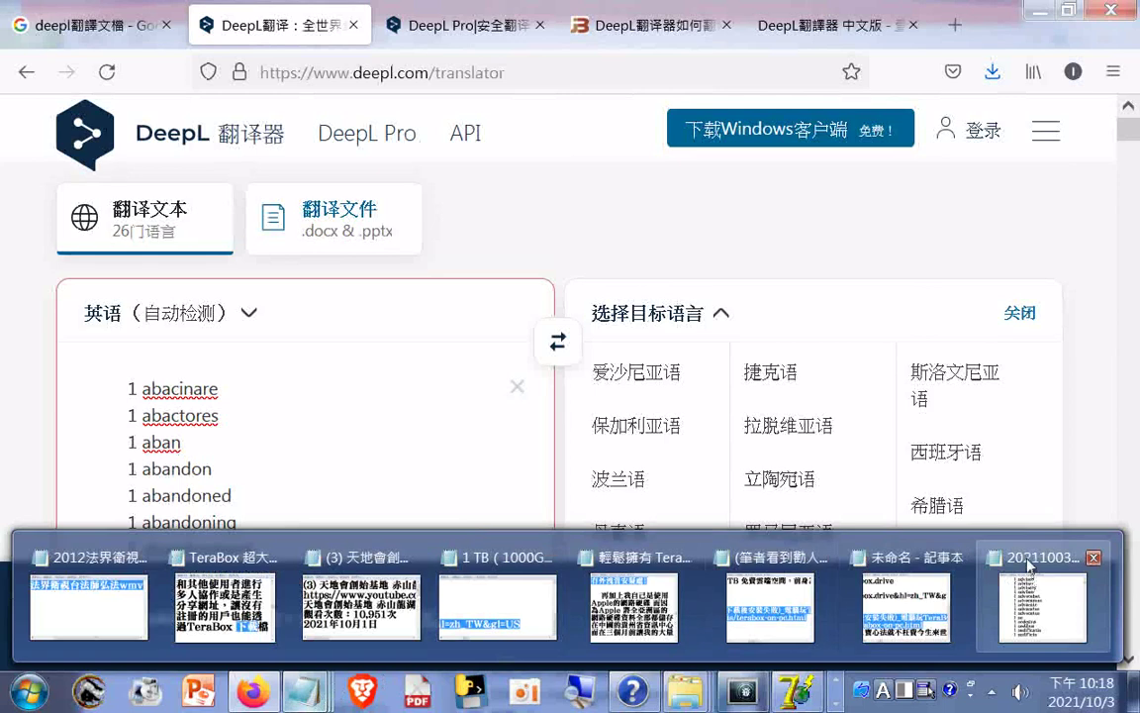
pyautogui.moveTo(1030, 564)
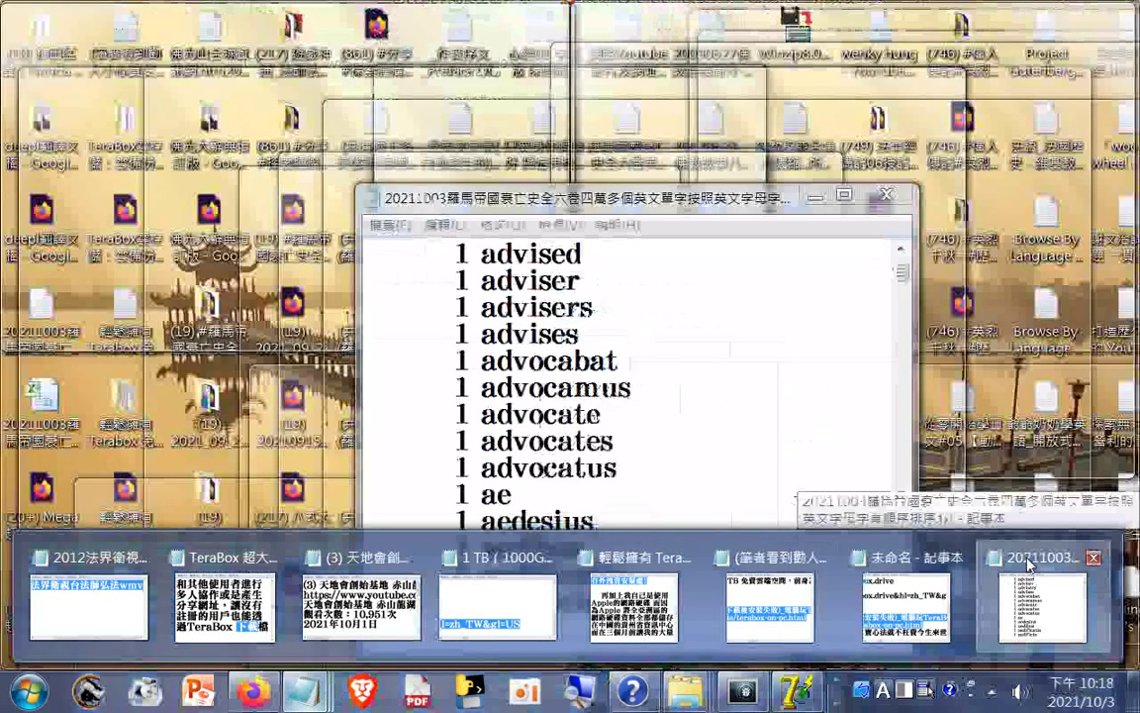
pyautogui.click(1029, 564)
pyautogui.scroll(3, 902, 427)
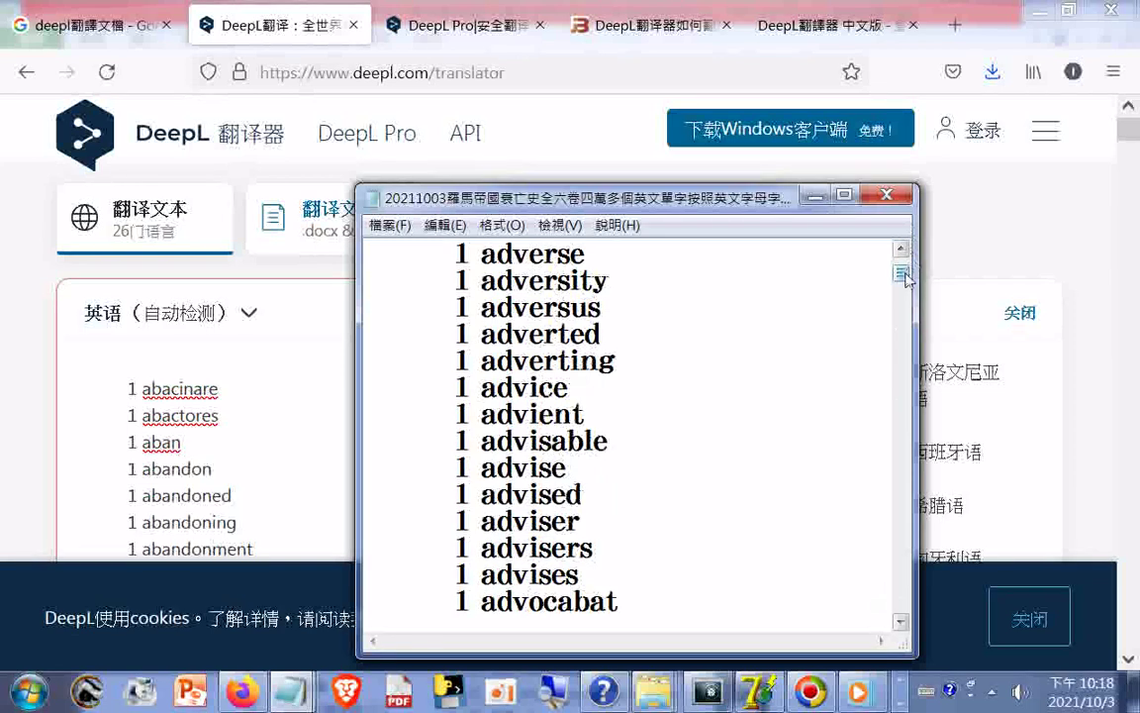
pyautogui.moveTo(905, 278); pyautogui.dragTo(904, 269)
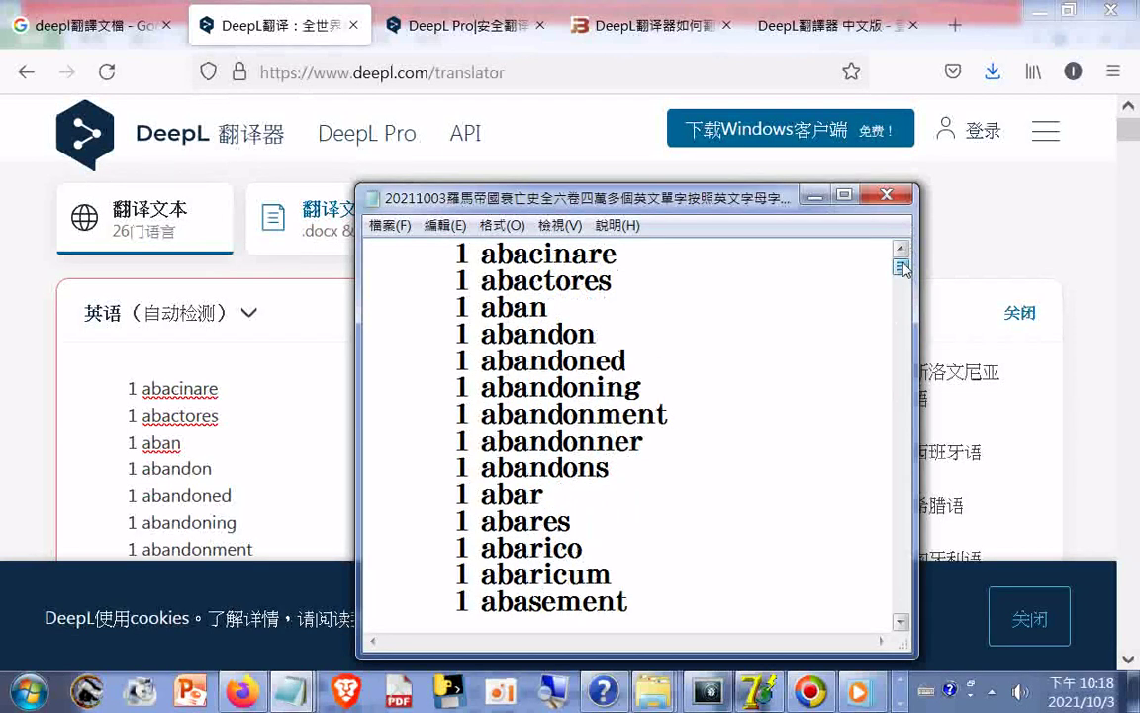
pyautogui.moveTo(903, 267); pyautogui.dragTo(905, 648)
pyautogui.write('....................................................')
pyautogui.press('Return')
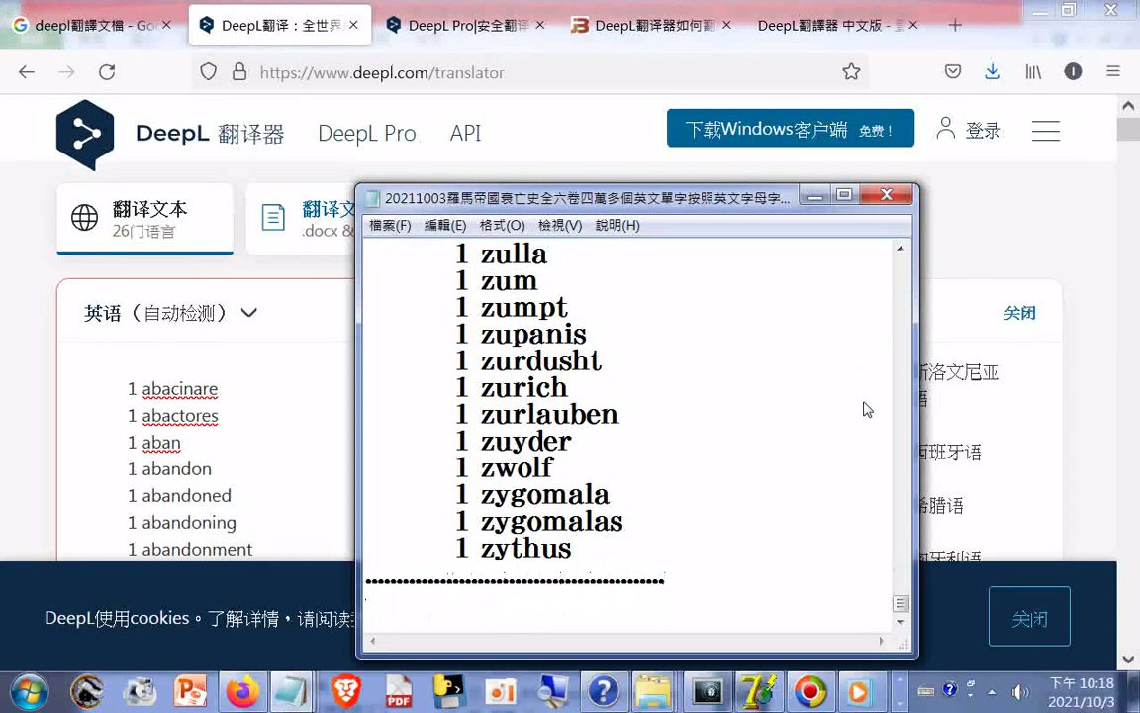
# Step: Enter the row range 1...5000 on the line below the dotted separator
pyautogui.write('1...')
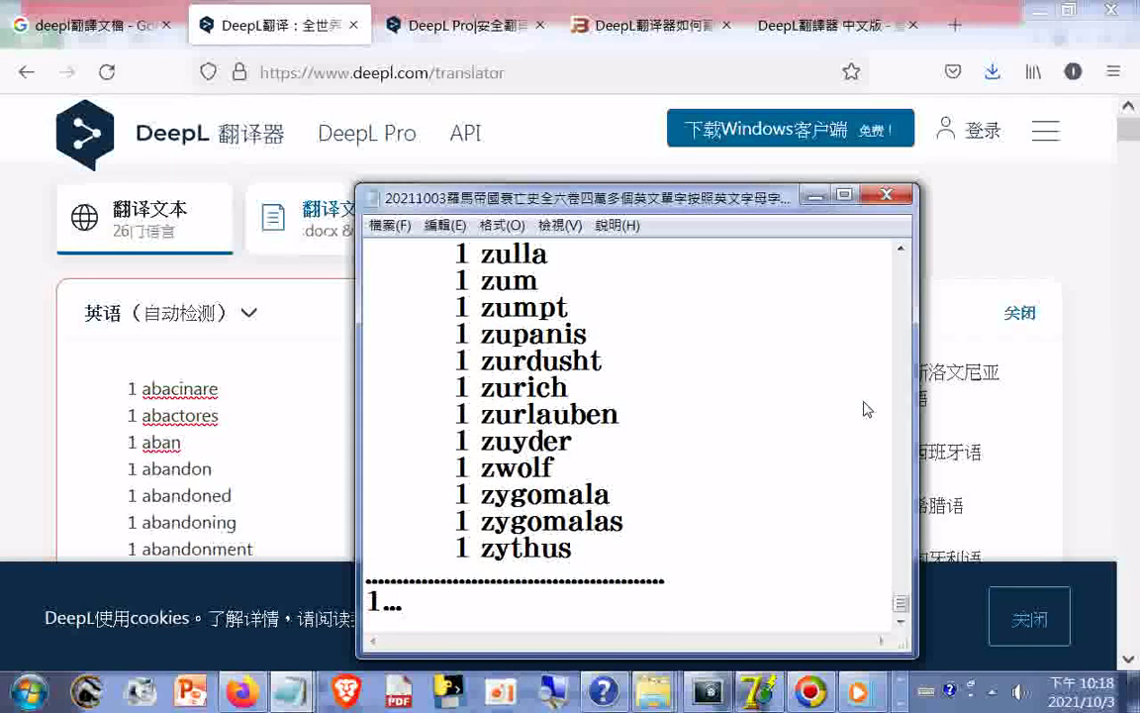
pyautogui.write('8000')
pyautogui.press('Left')
pyautogui.press('Left')
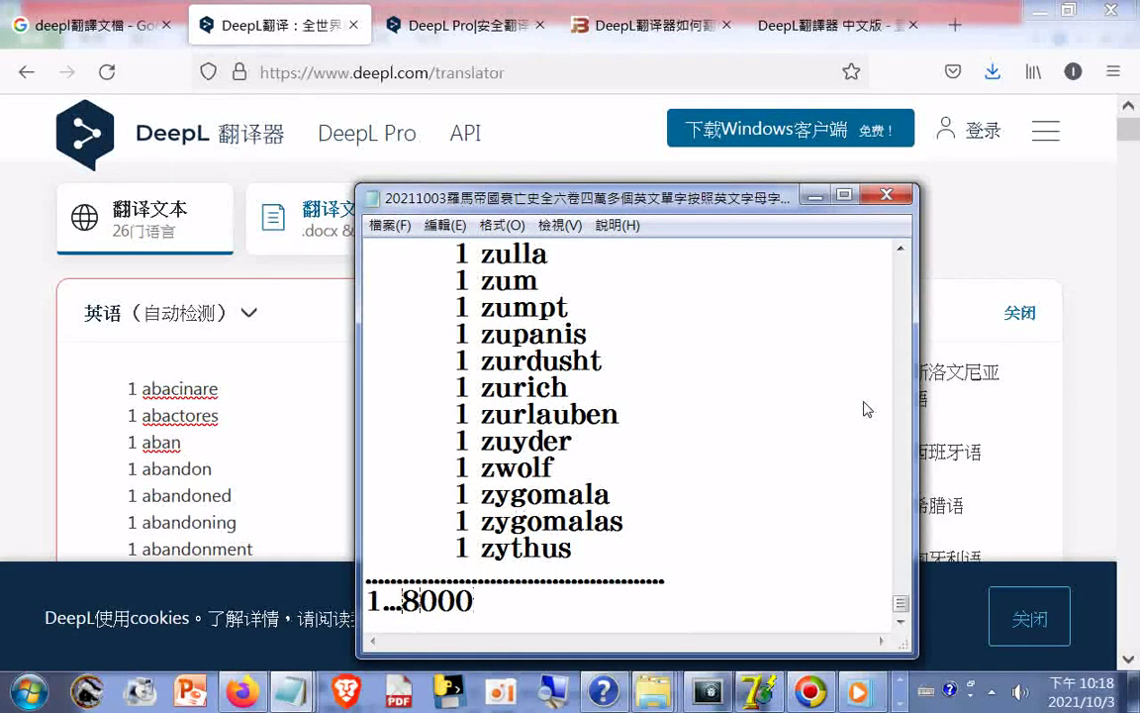
pyautogui.write('5')
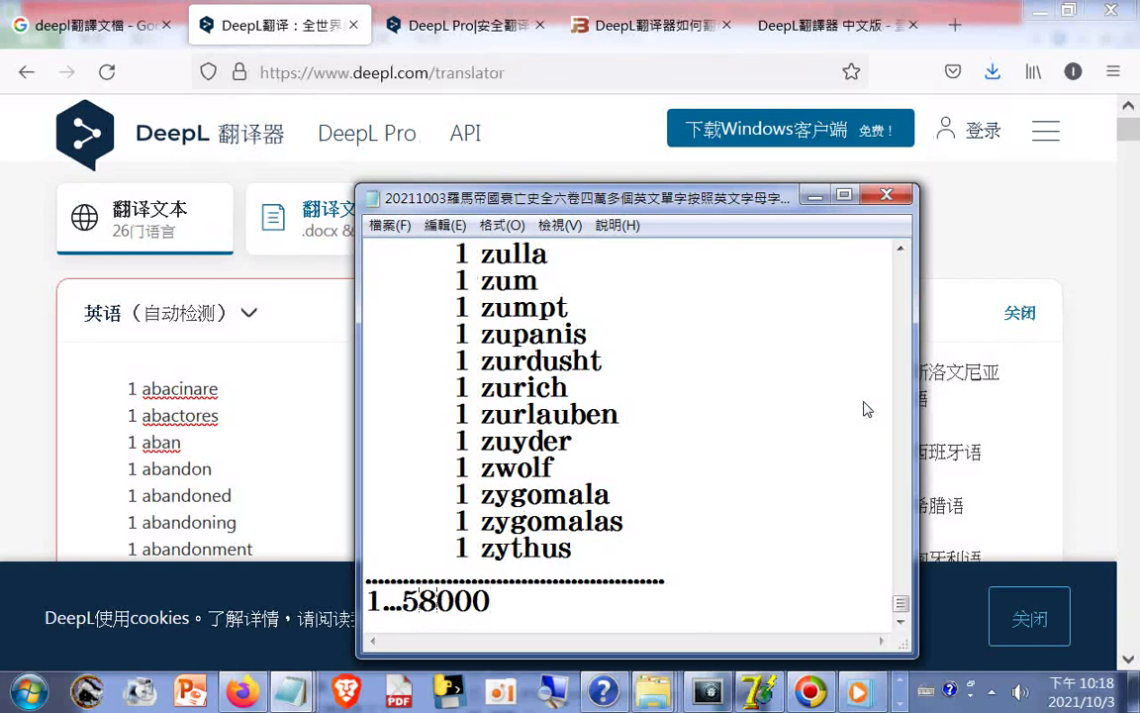
pyautogui.press('Delete')
pyautogui.press('Left')
pyautogui.press('Left')
pyautogui.press('Left')
pyautogui.write('...')
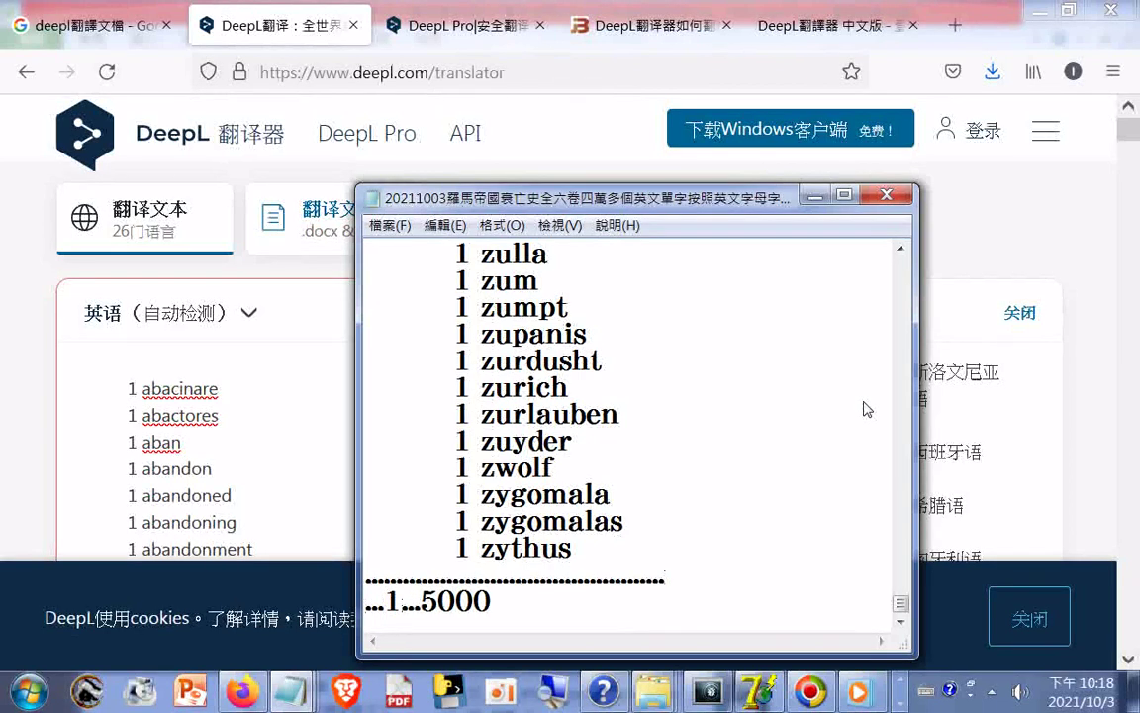
pyautogui.press('BackSpace')
pyautogui.press('BackSpace')
pyautogui.press('BackSpace')
pyautogui.press('BackSpace')
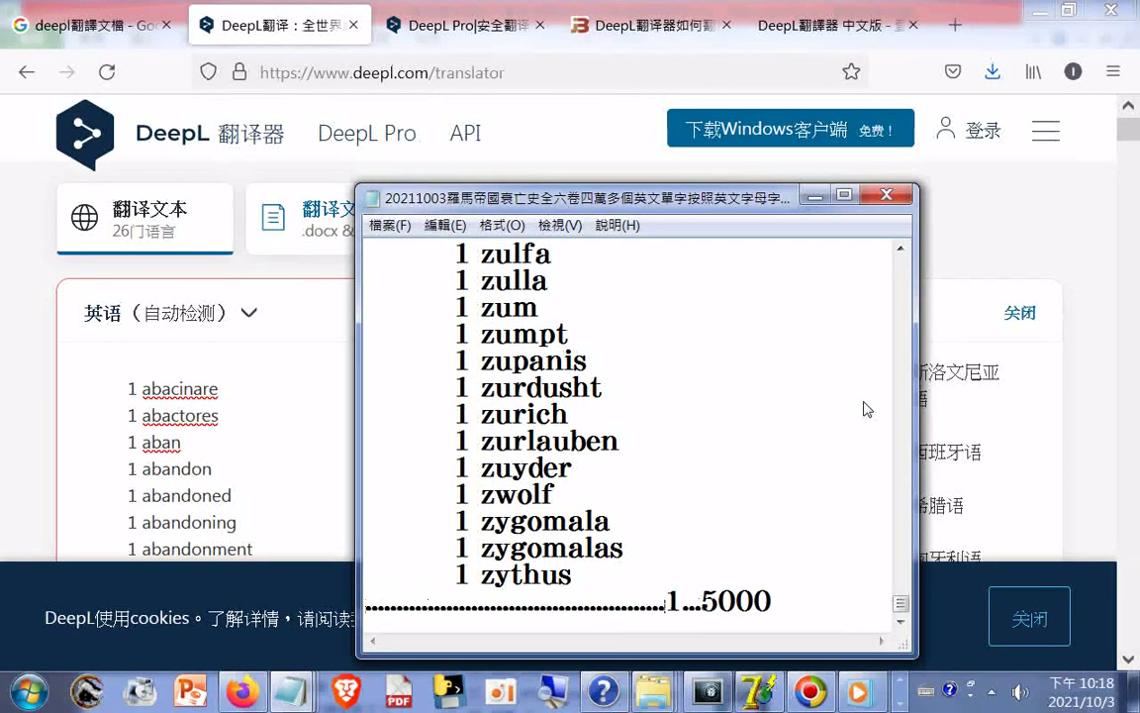
pyautogui.press('Return')
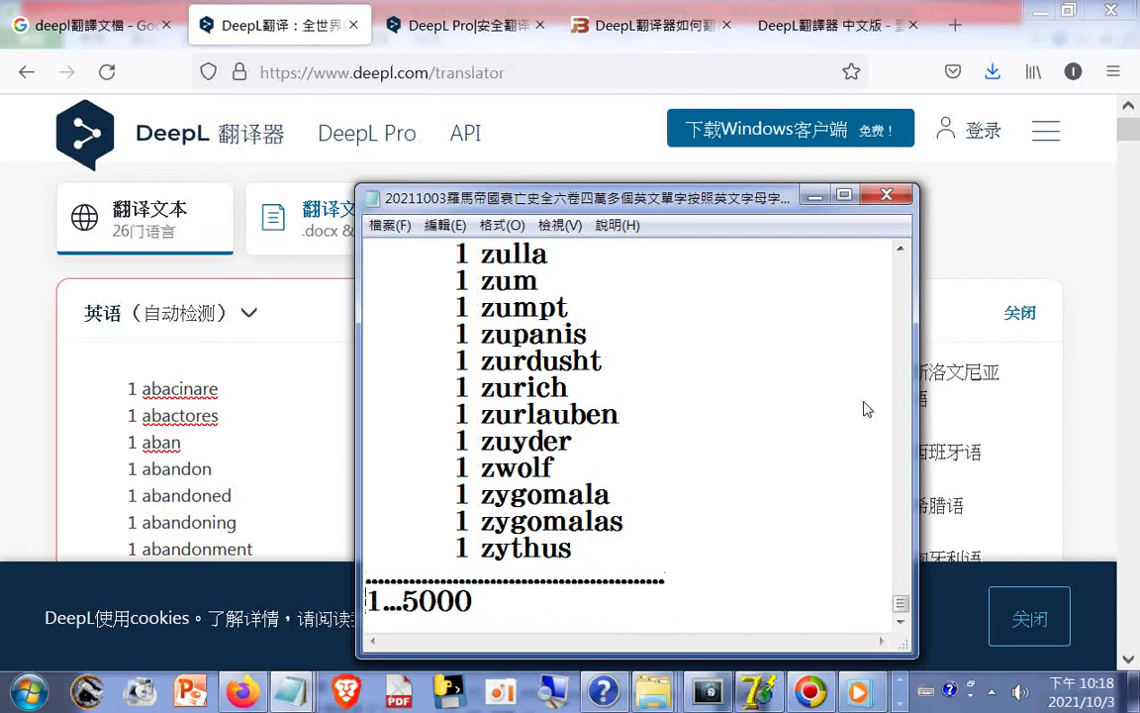
# Step: Pad the row range to 0001...5000 and put the label 英翻中 in front of it
pyautogui.write('000')
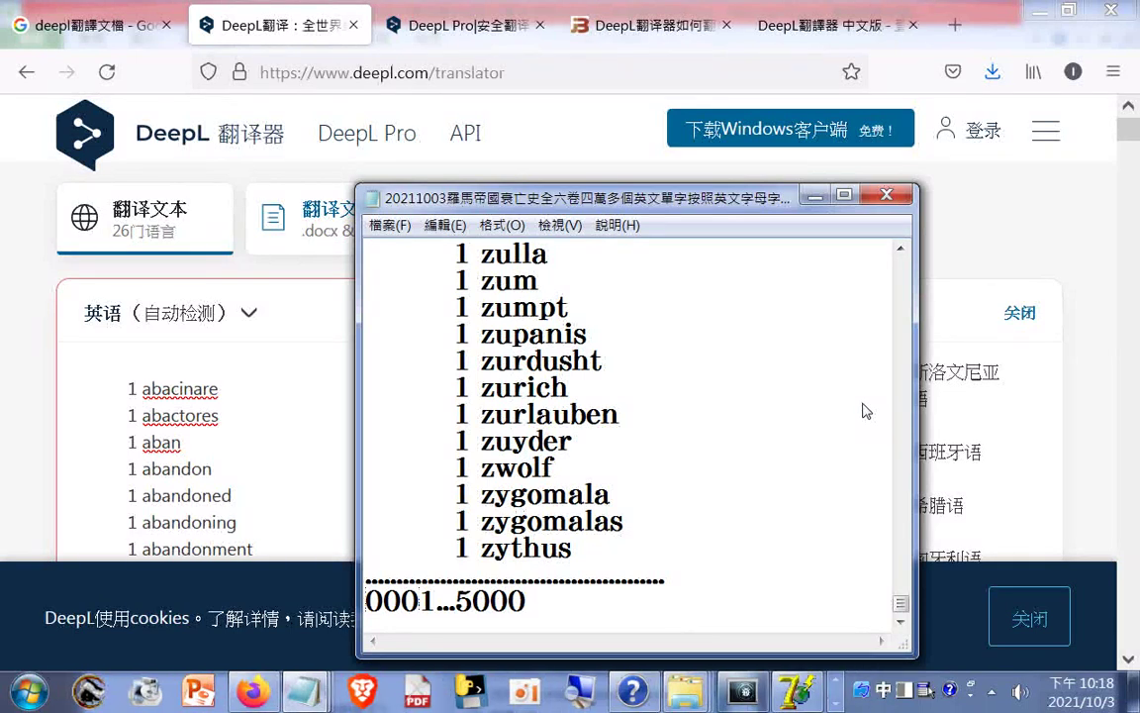
pyautogui.write('一')
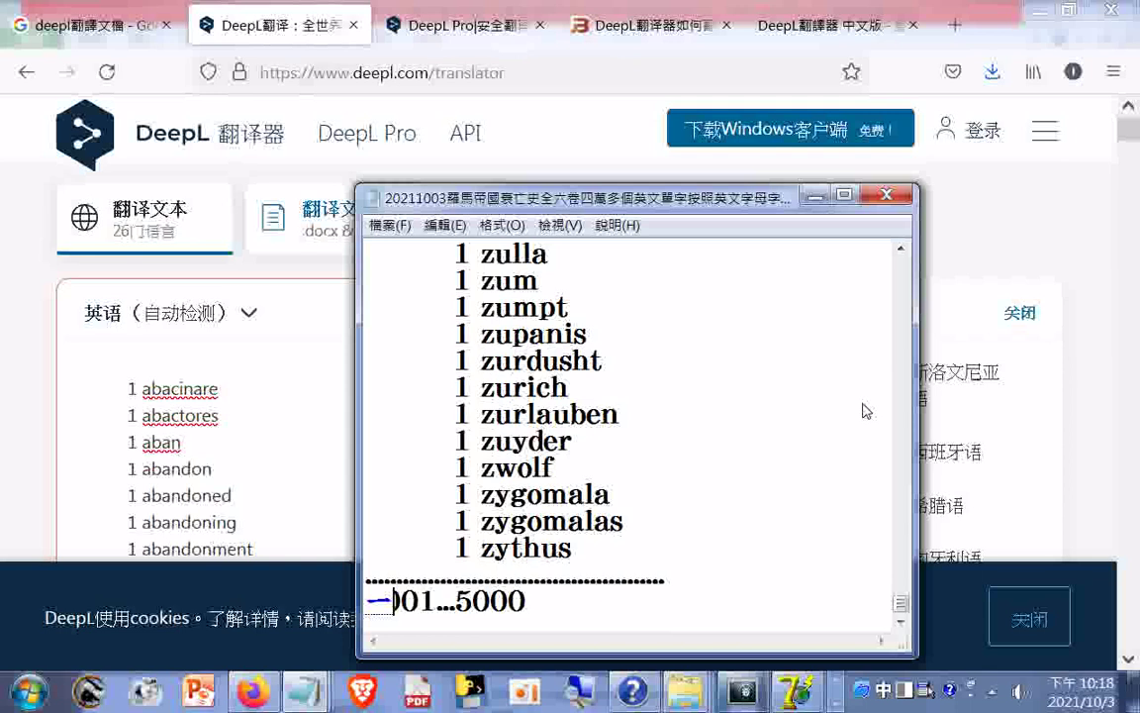
pyautogui.write('番')
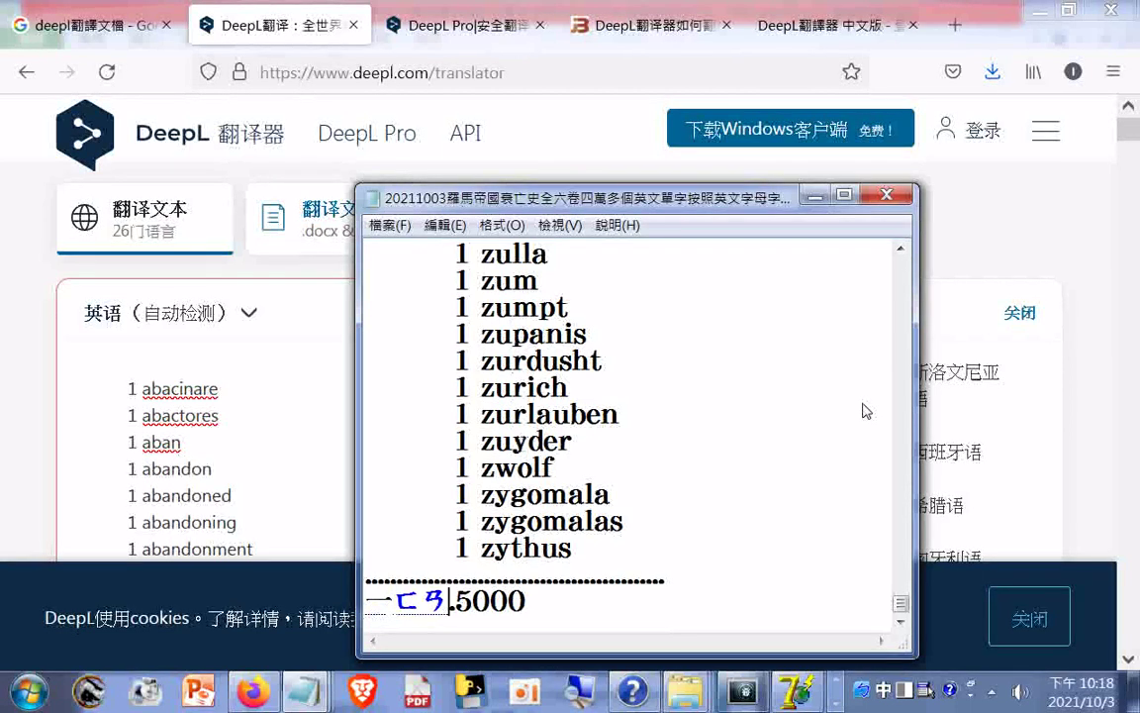
pyautogui.write('中')
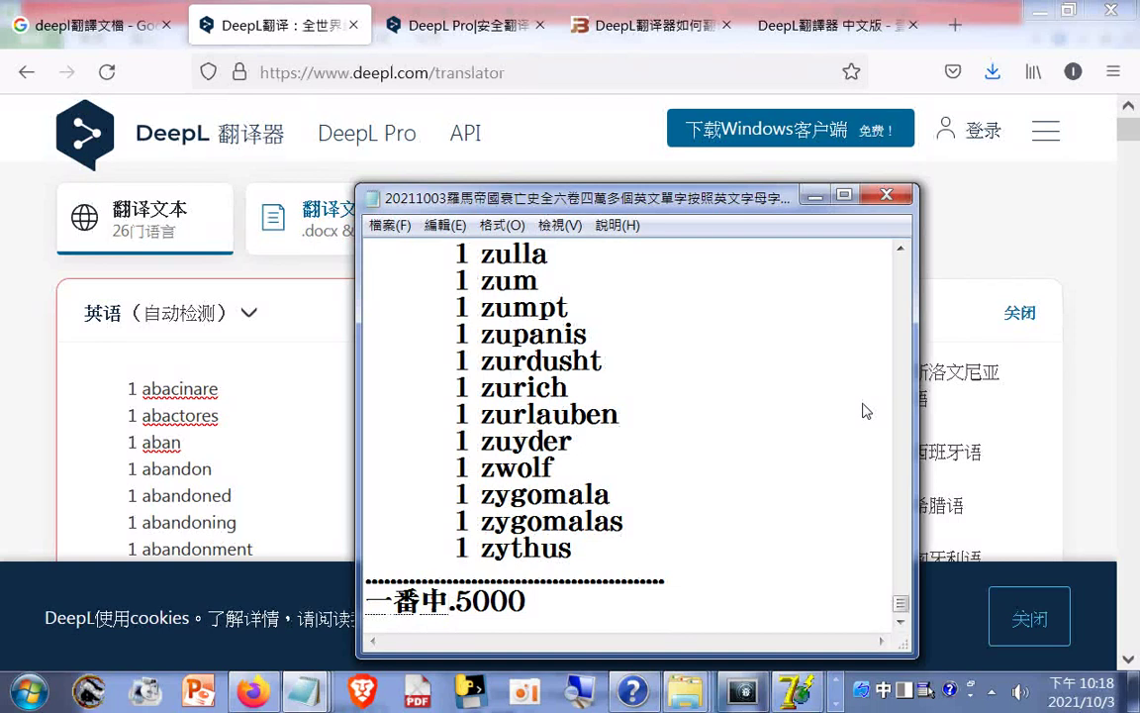
pyautogui.write('ㄗ')
pyautogui.press('space')
pyautogui.hotkey('ctrl', 'z')
pyautogui.write('ㄧㄥ')
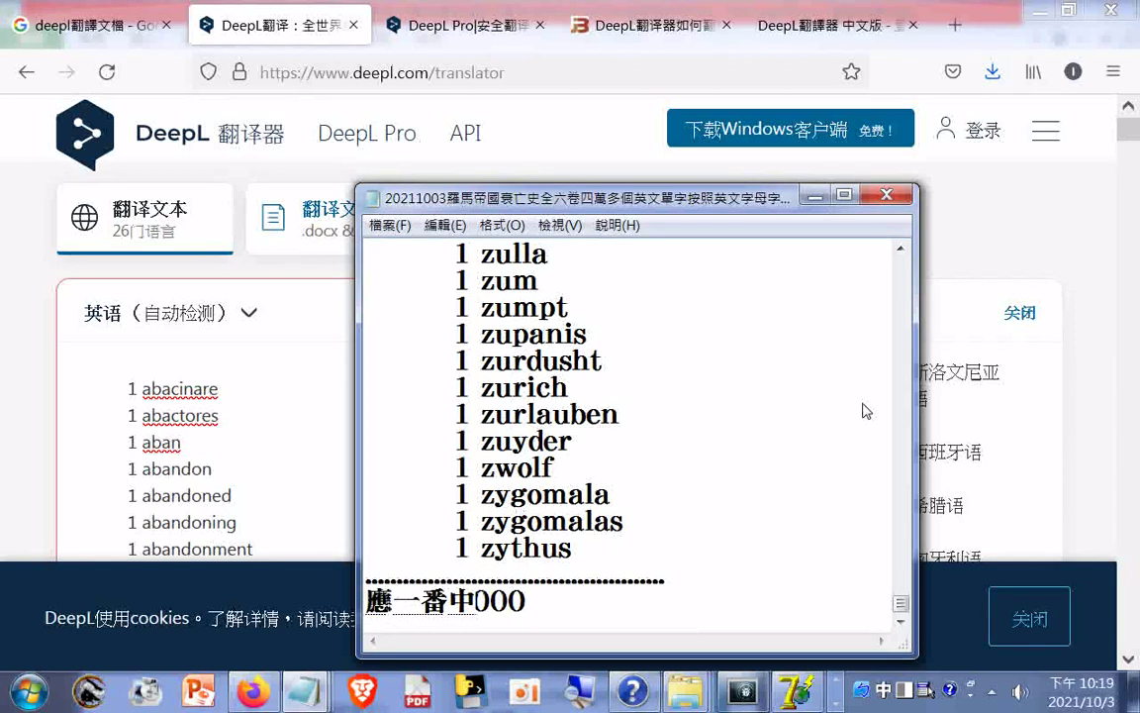
pyautogui.press('space')
pyautogui.hotkey('ctrl', 'z')
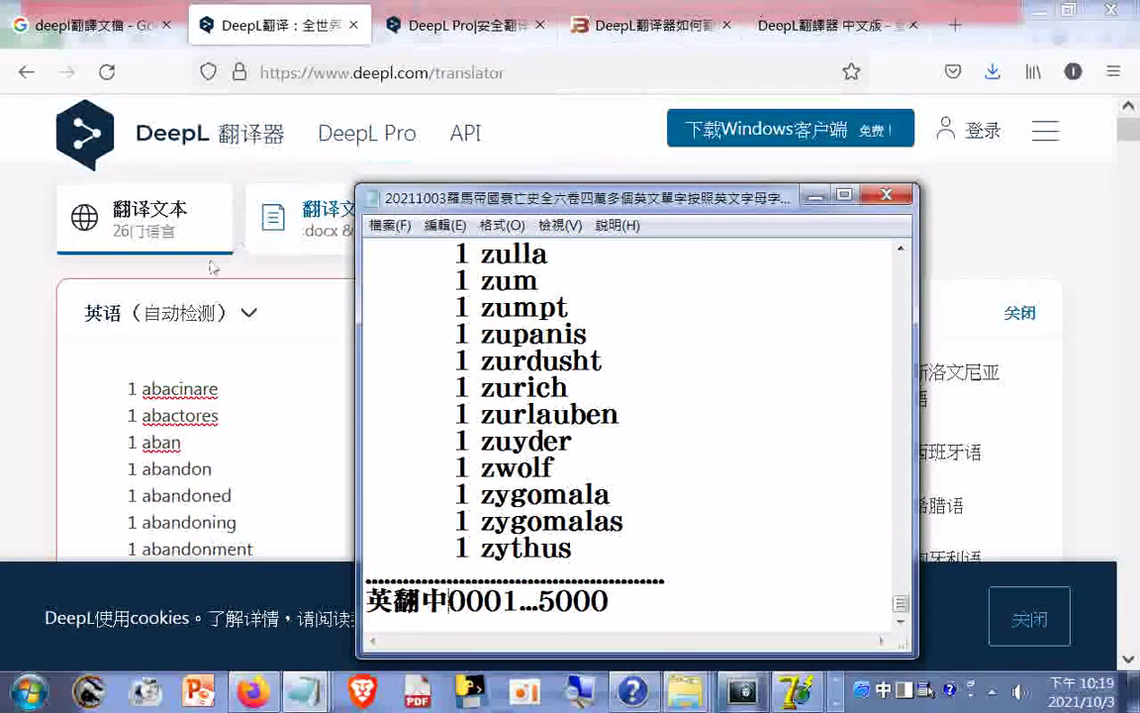
# Step: Copy the DeepL translator page address from Firefox and paste it directly after 英翻中 in the Notepad word list
pyautogui.click(400, 77)
pyautogui.press('super+c')
pyautogui.rightClick(400, 77)
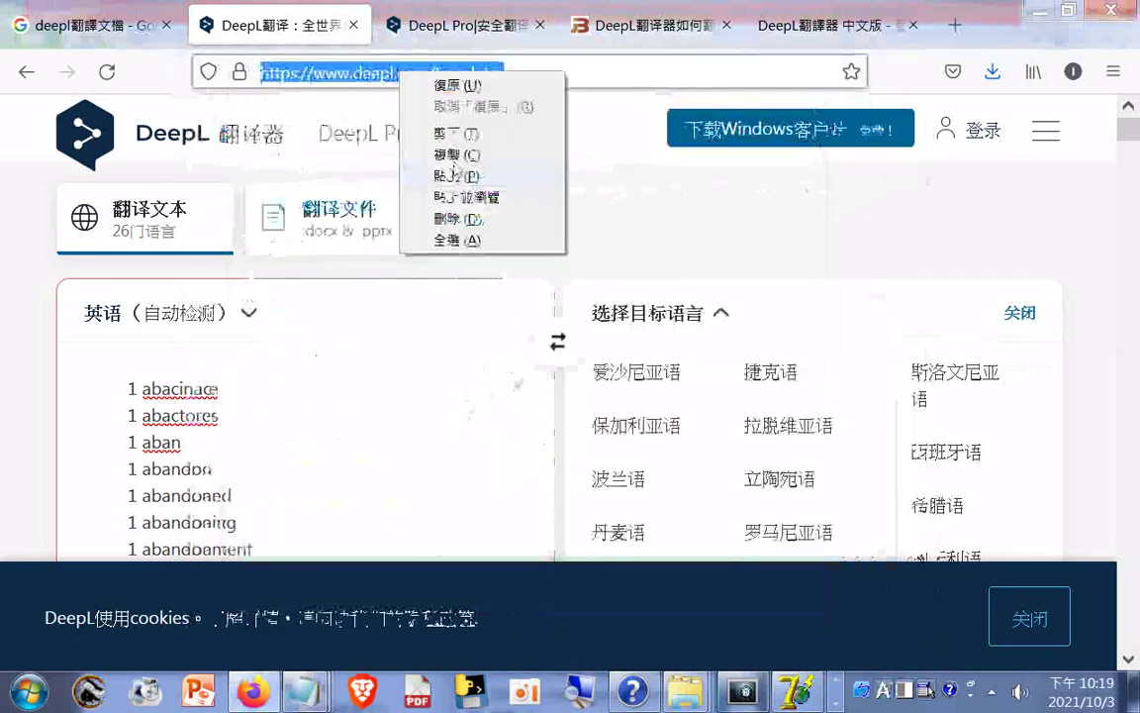
pyautogui.click(415, 150)
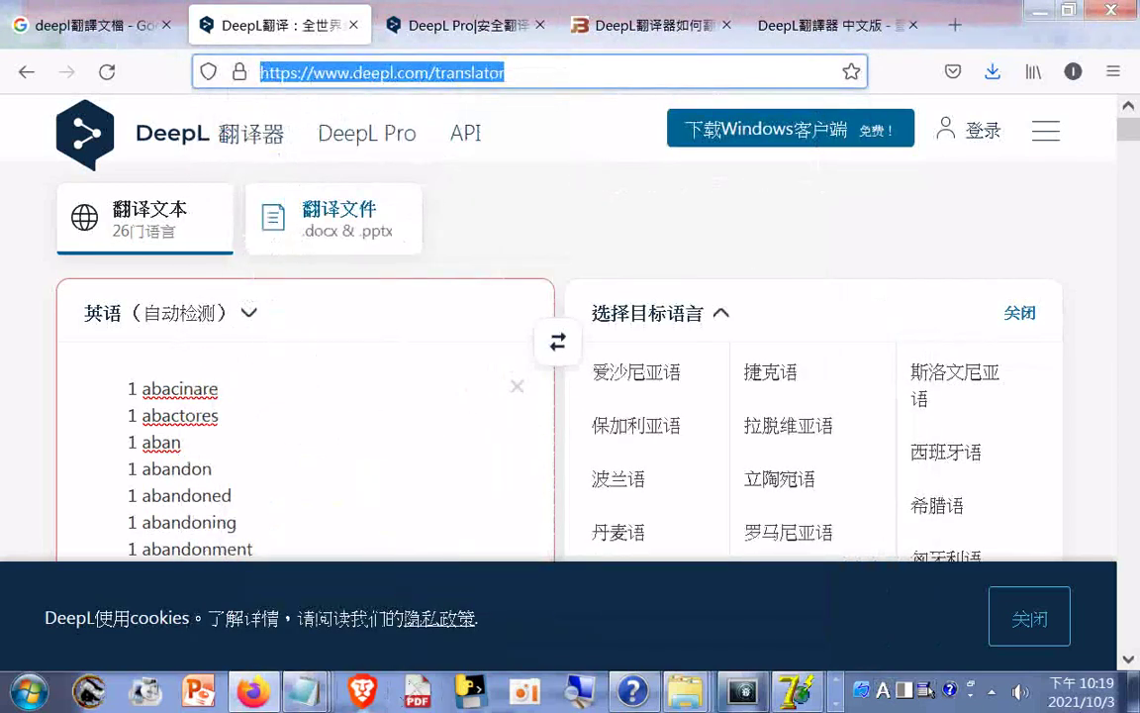
pyautogui.moveTo(306, 689)
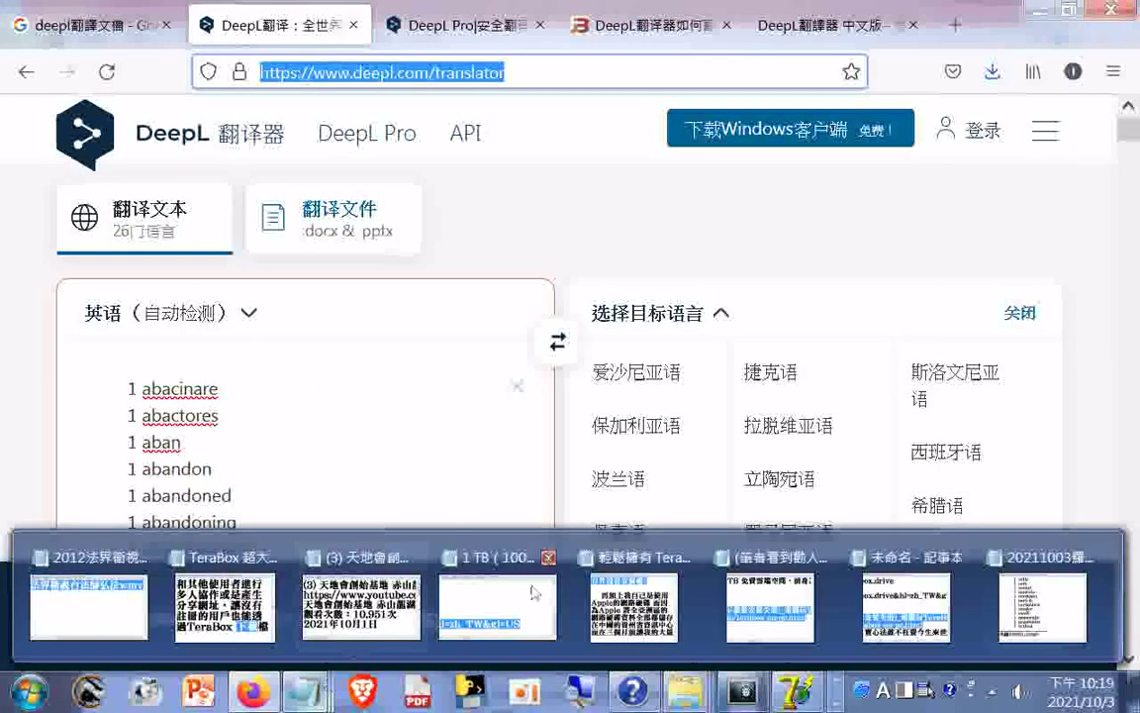
pyautogui.click(1034, 598)
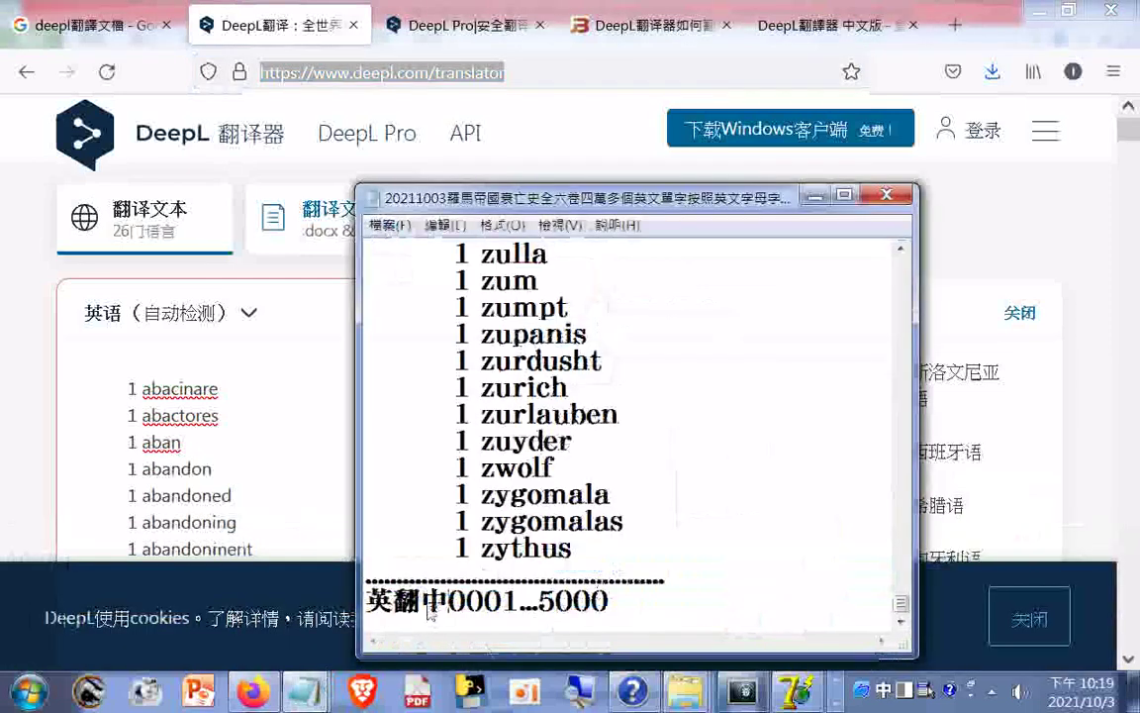
pyautogui.rightClick(442, 595)
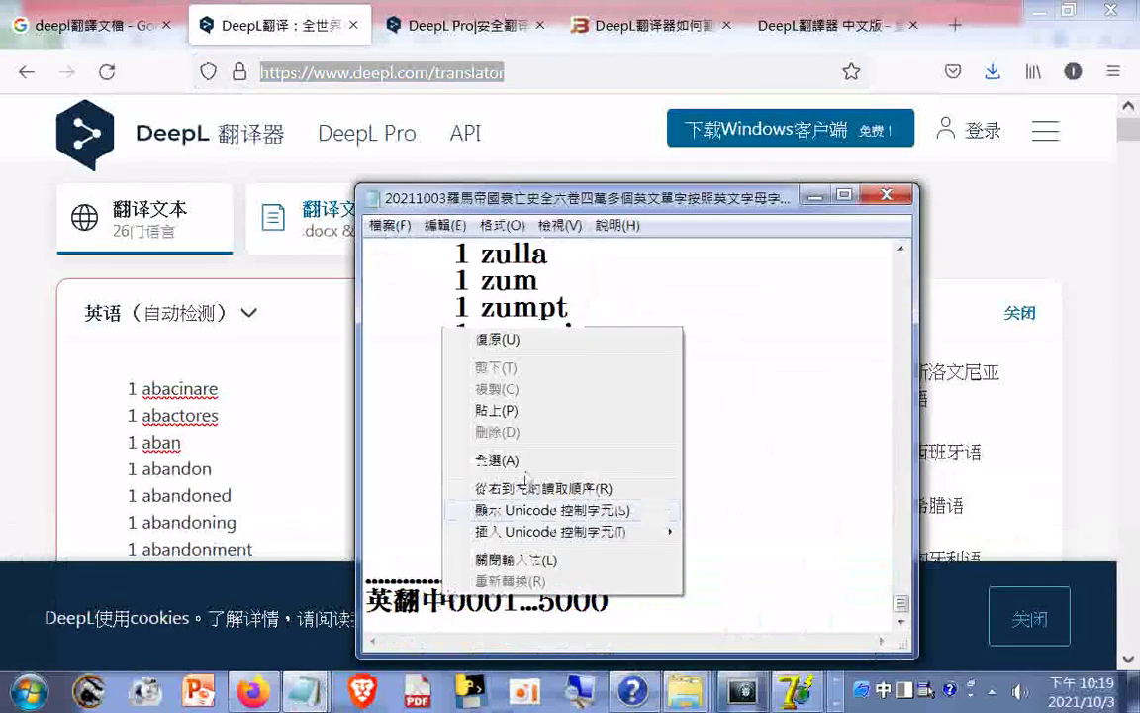
pyautogui.click(510, 412)
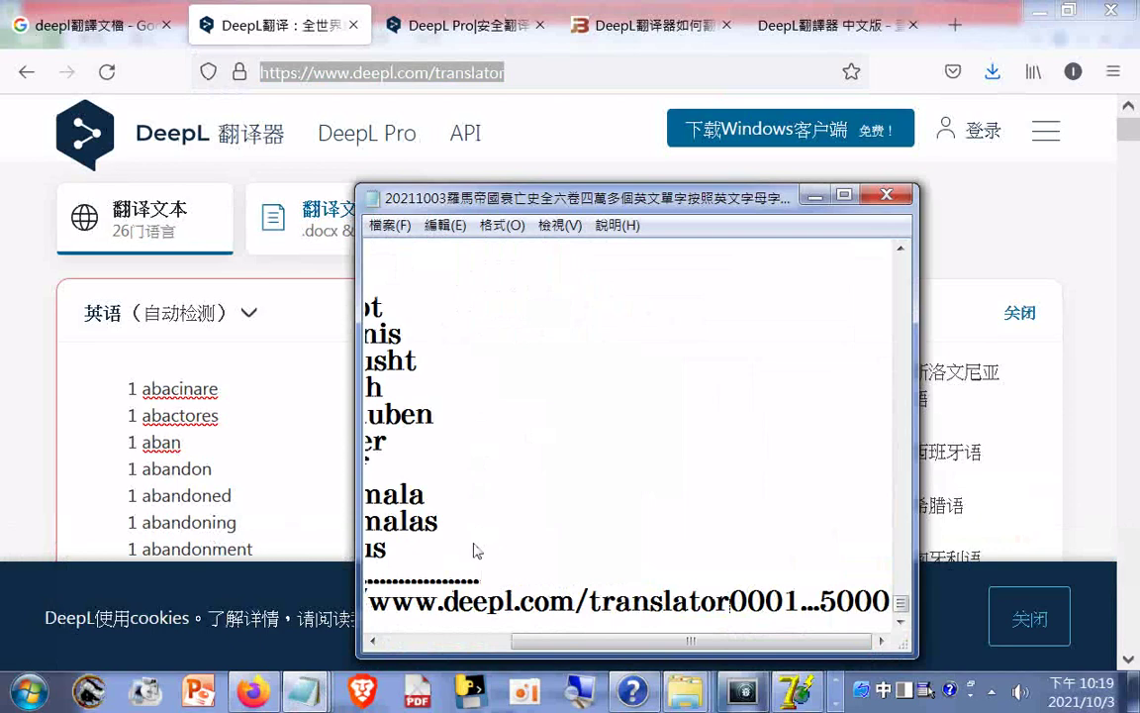
# Step: Enclose the DeepL address in parentheses and put 0001...5000 on its own line below it, followed by a new line
pyautogui.press('Return')
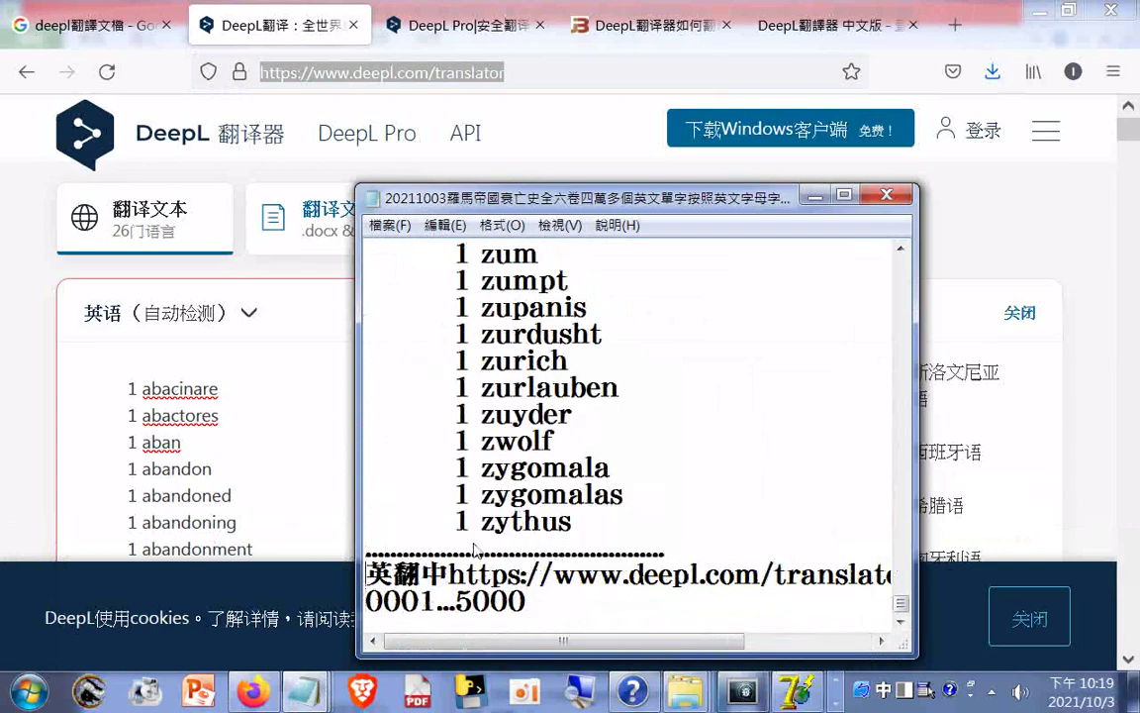
pyautogui.press('Return')
pyautogui.write('(')
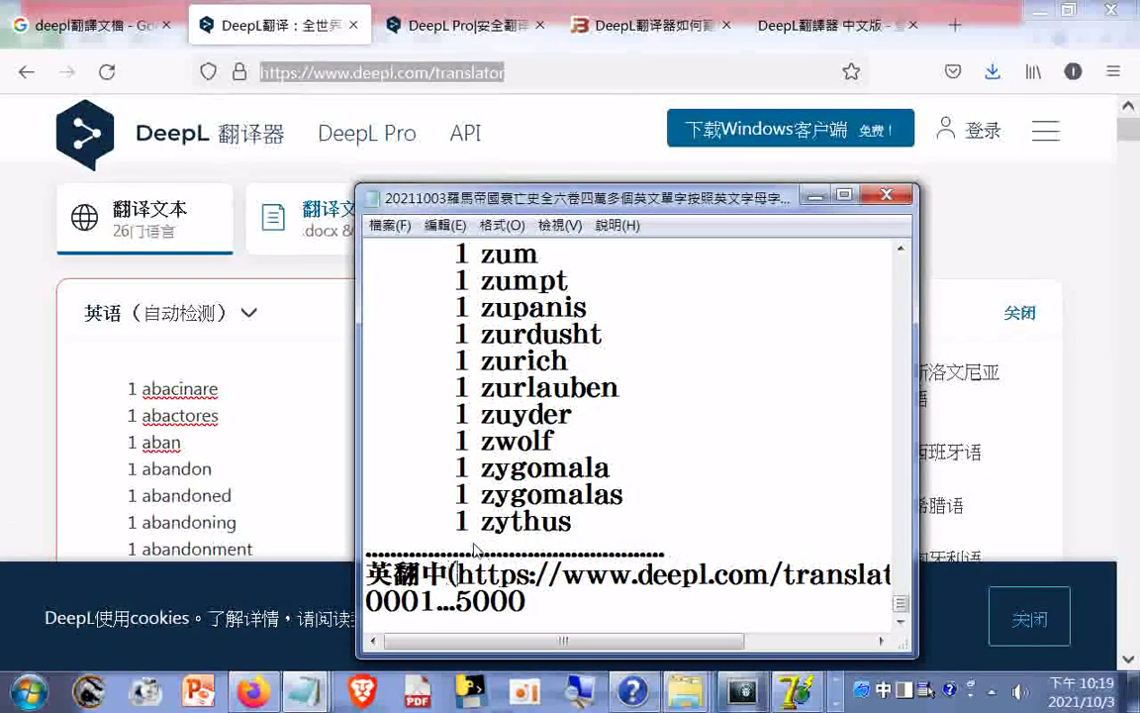
pyautogui.press('End')
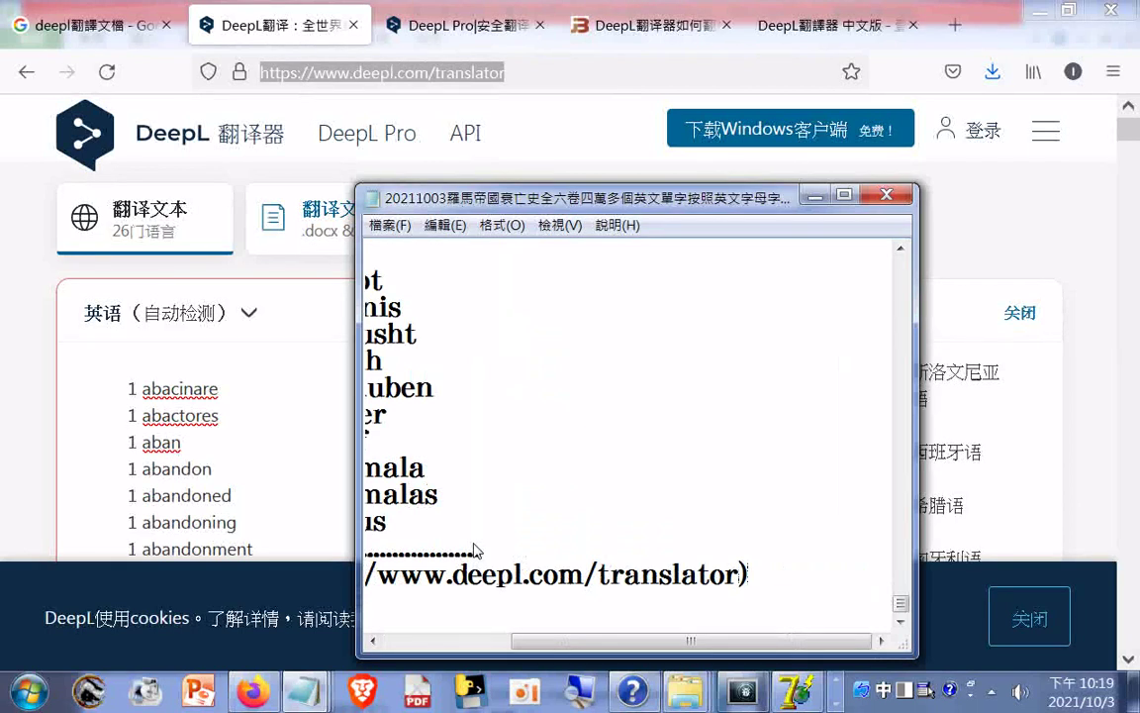
pyautogui.press('Return')
pyautogui.write('0001...5000')
pyautogui.scroll(-1, 460, 529)
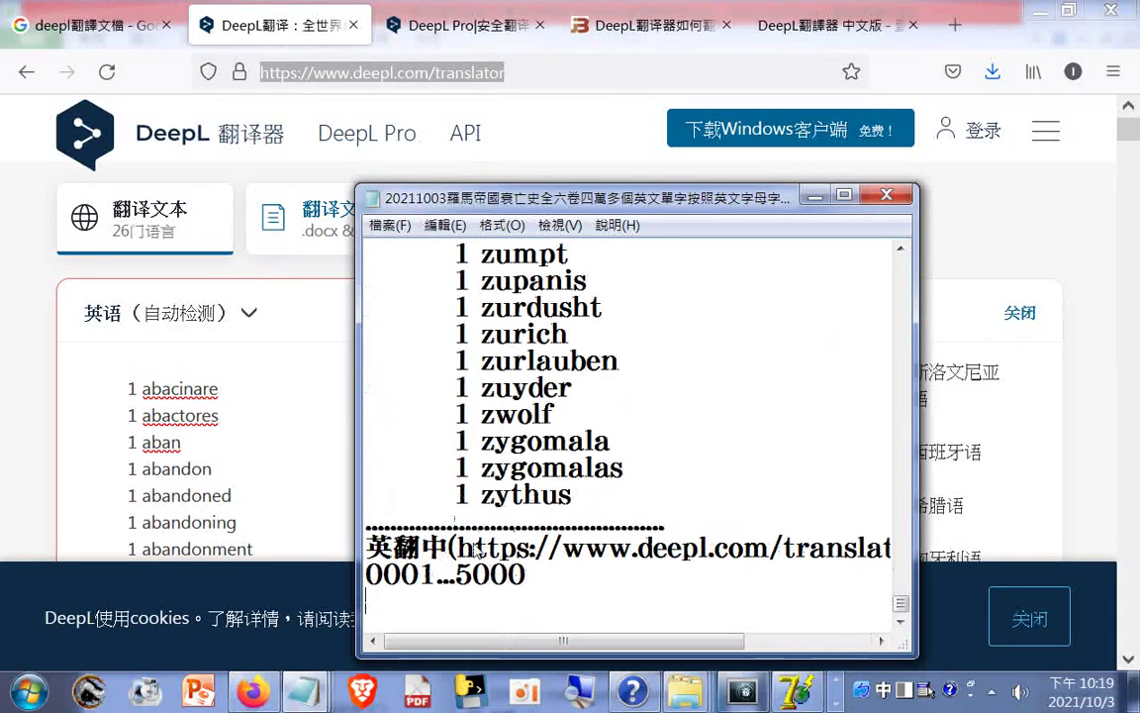
# Step: Copy the selected Chinese translation from DeepL in Firefox and paste it below 0001...5000 in the Notepad word list
pyautogui.hotkey('alt', 'Tab')
pyautogui.rightClick(700, 409)
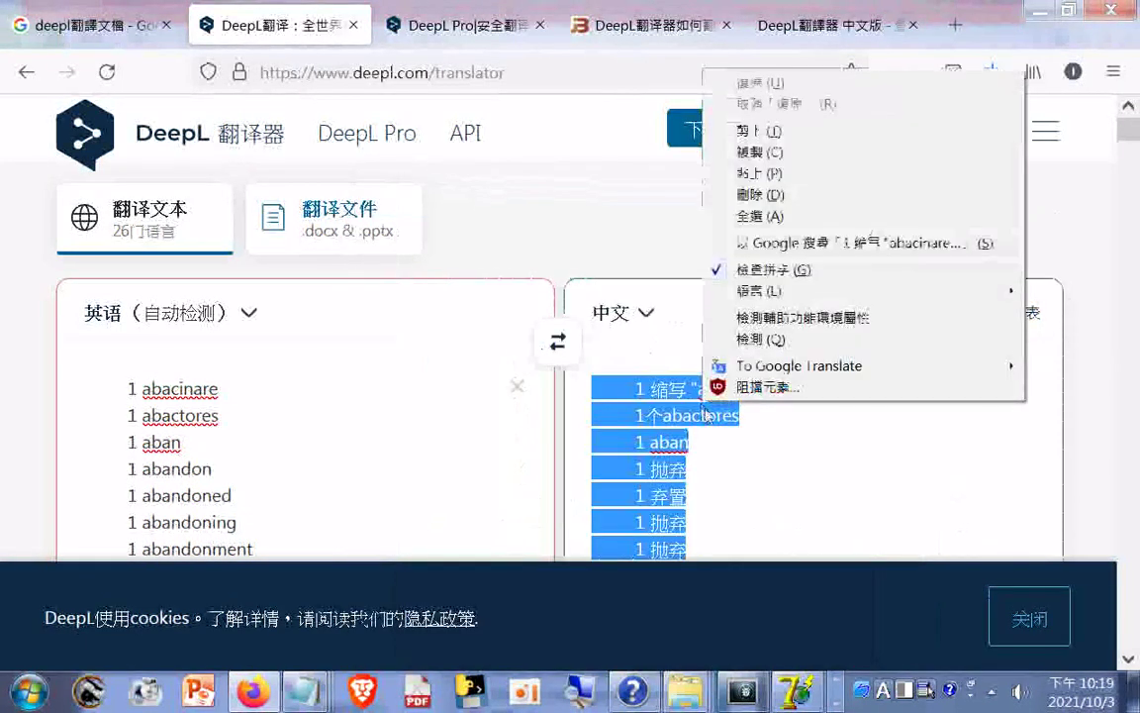
pyautogui.click(758, 152)
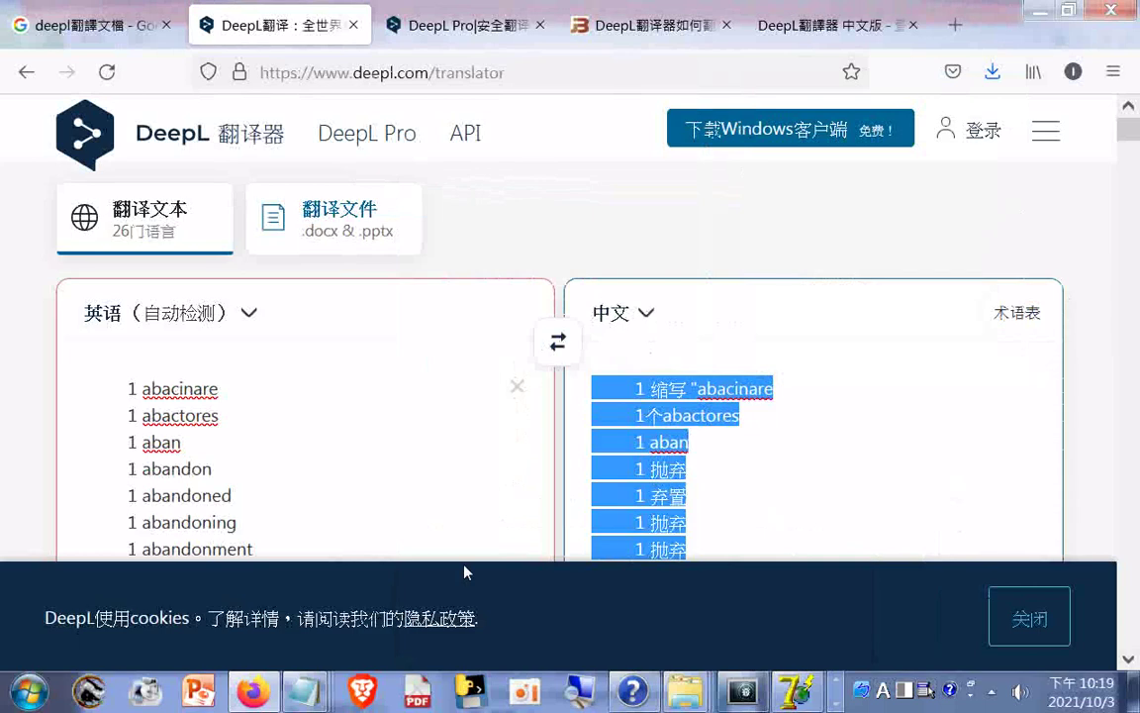
pyautogui.click(305, 698)
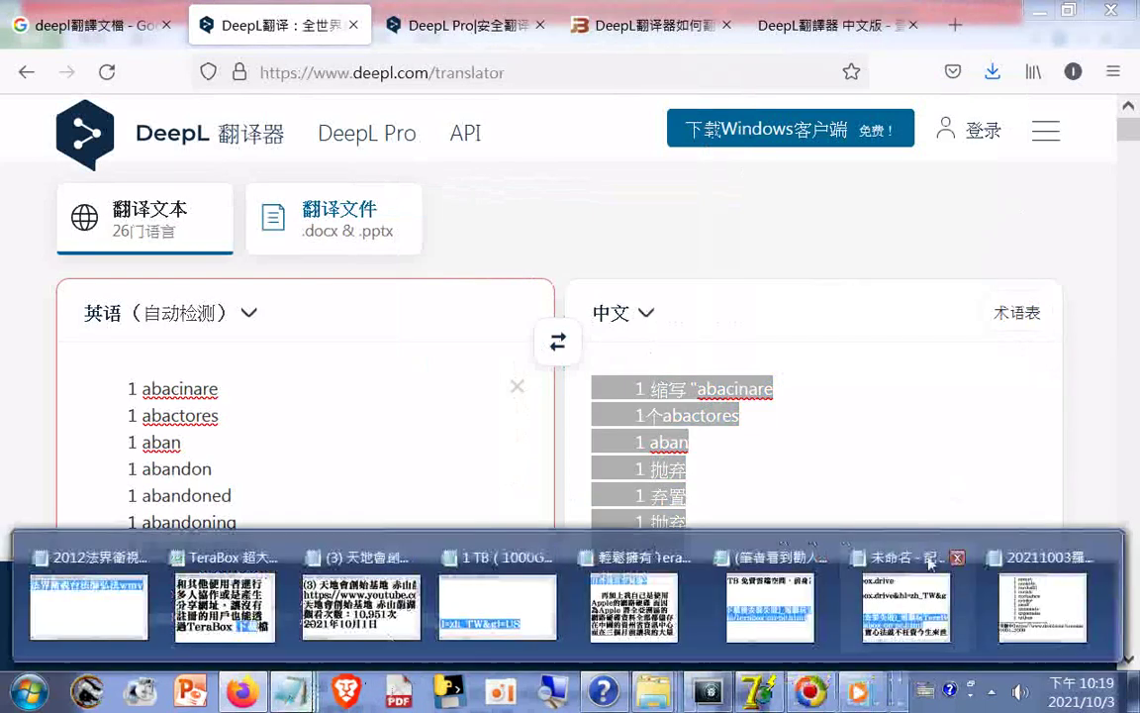
pyautogui.click(1054, 592)
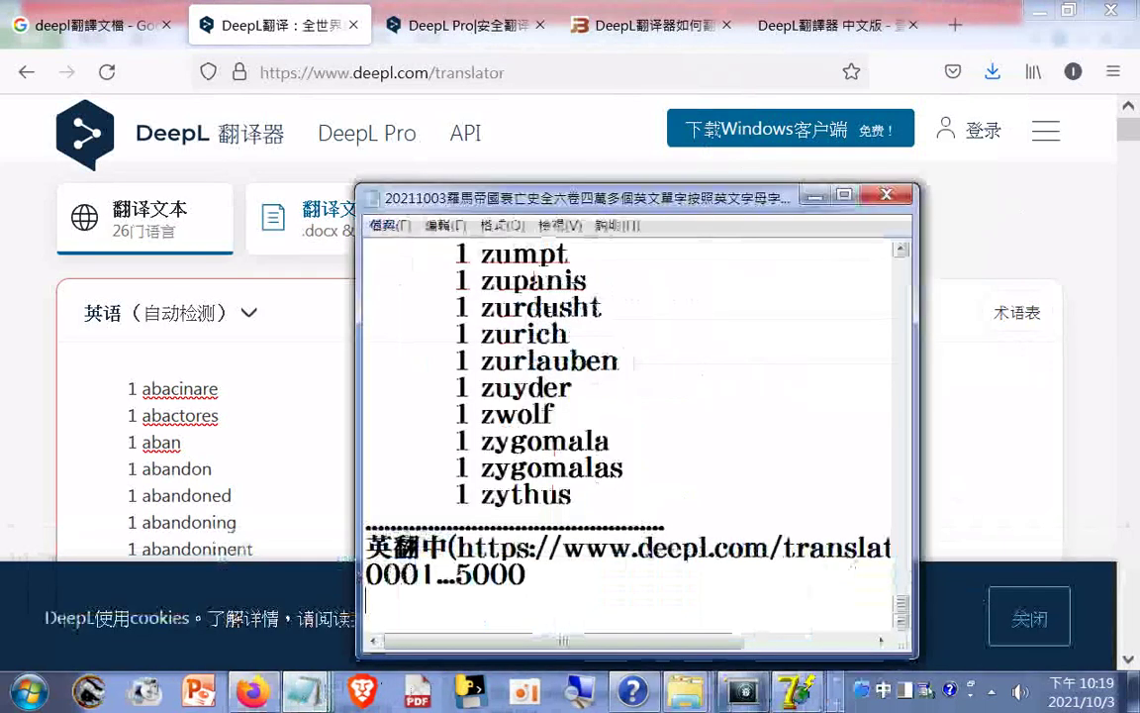
pyautogui.rightClick(481, 351)
pyautogui.click(540, 433)
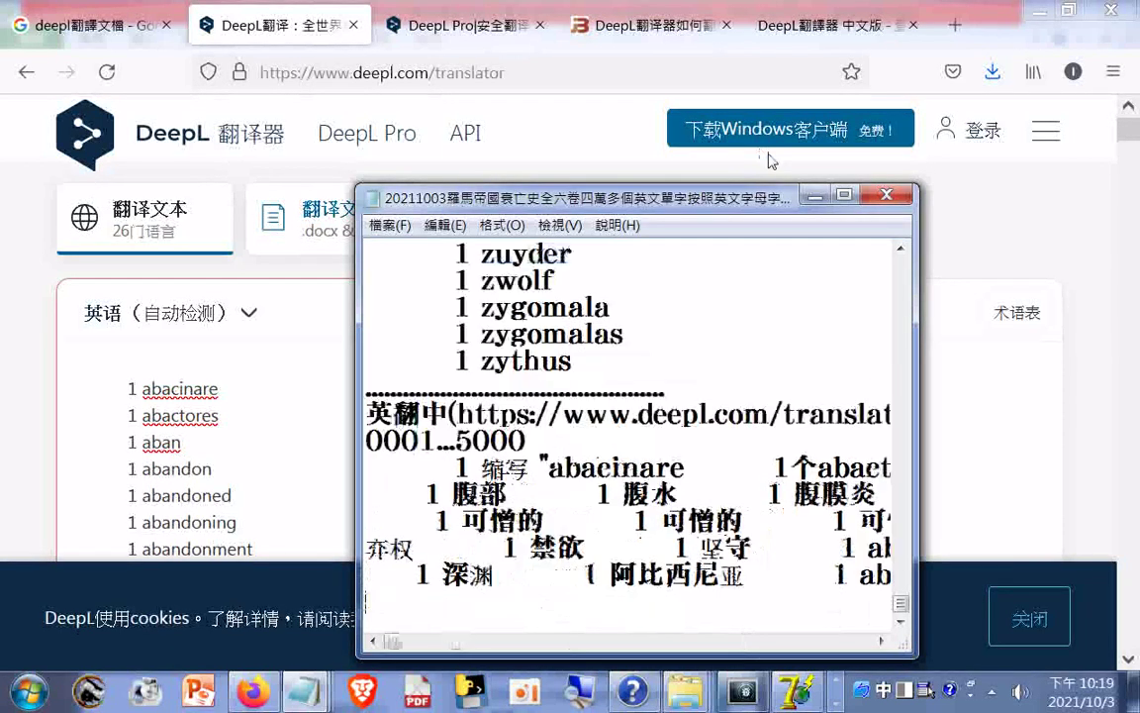
# Step: Add a dotted separator line below the pasted translation, with a blank line before it and a new line after it
pyautogui.write('......................')
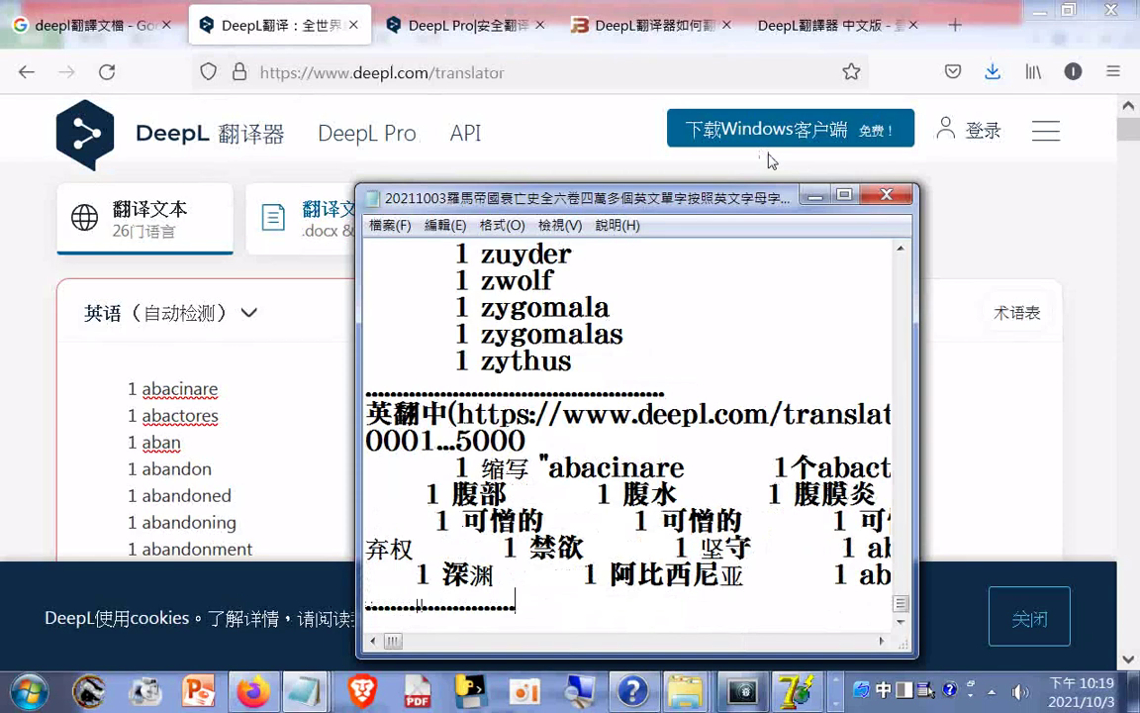
pyautogui.hotkey('ctrl', 'v')
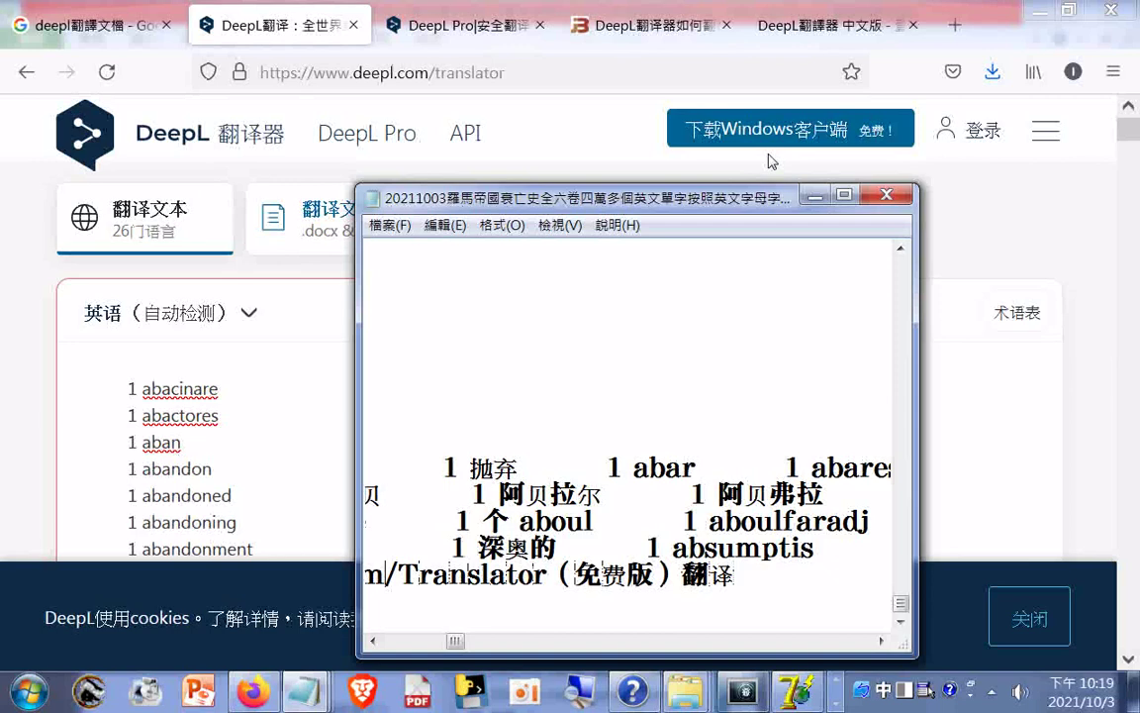
pyautogui.press('Left')
pyautogui.press('Left')
pyautogui.press('Left')
pyautogui.press('Left')
pyautogui.press('Left')
pyautogui.press('Left')
pyautogui.press('Left')
pyautogui.press('Left')
pyautogui.press('Left')
pyautogui.press('Left')
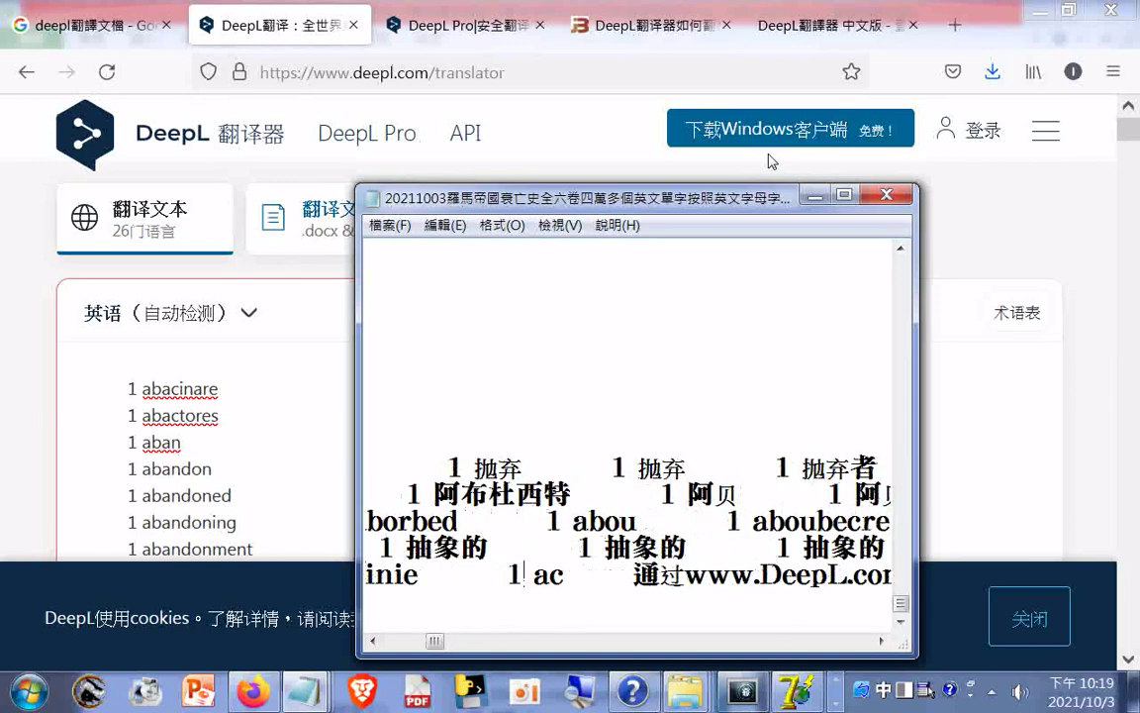
pyautogui.press('End')
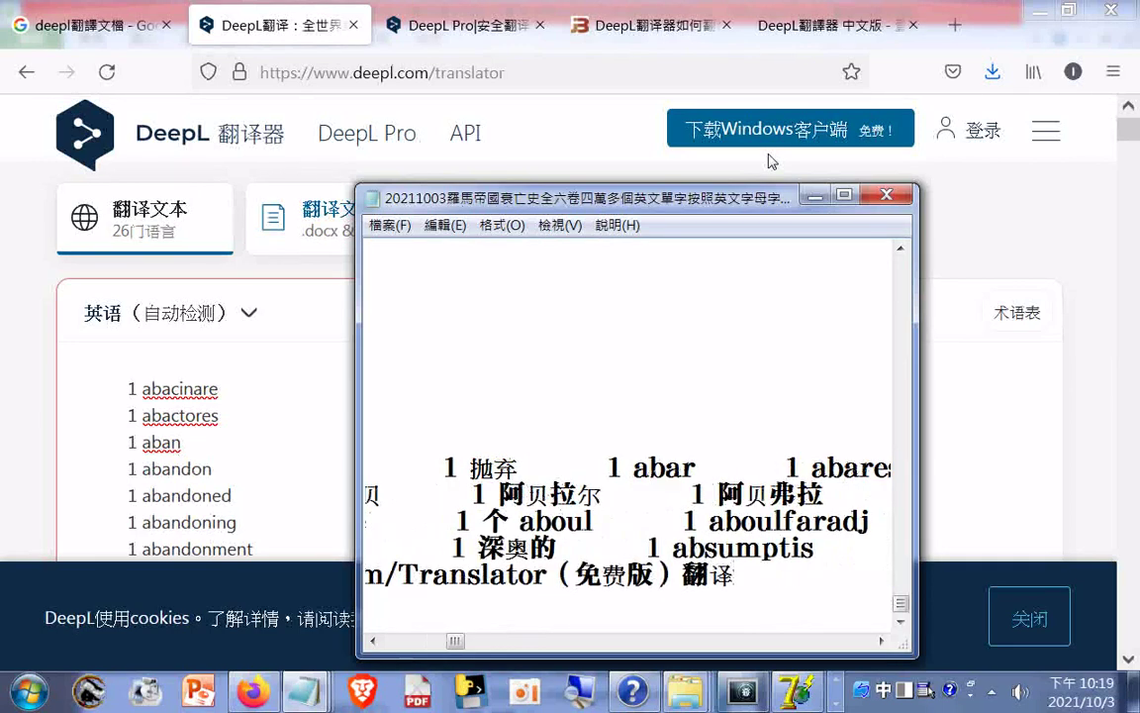
pyautogui.press('Return')
pyautogui.hotkey('ctrl', 'v')
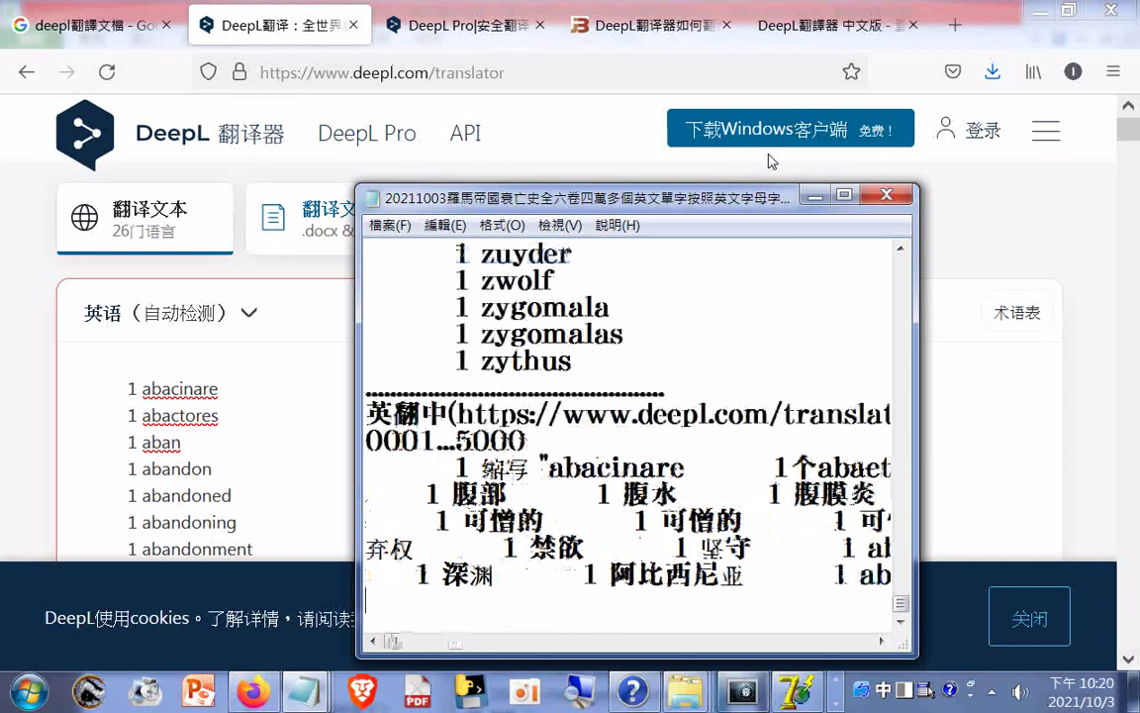
pyautogui.press('Return')
pyautogui.write('.........................')
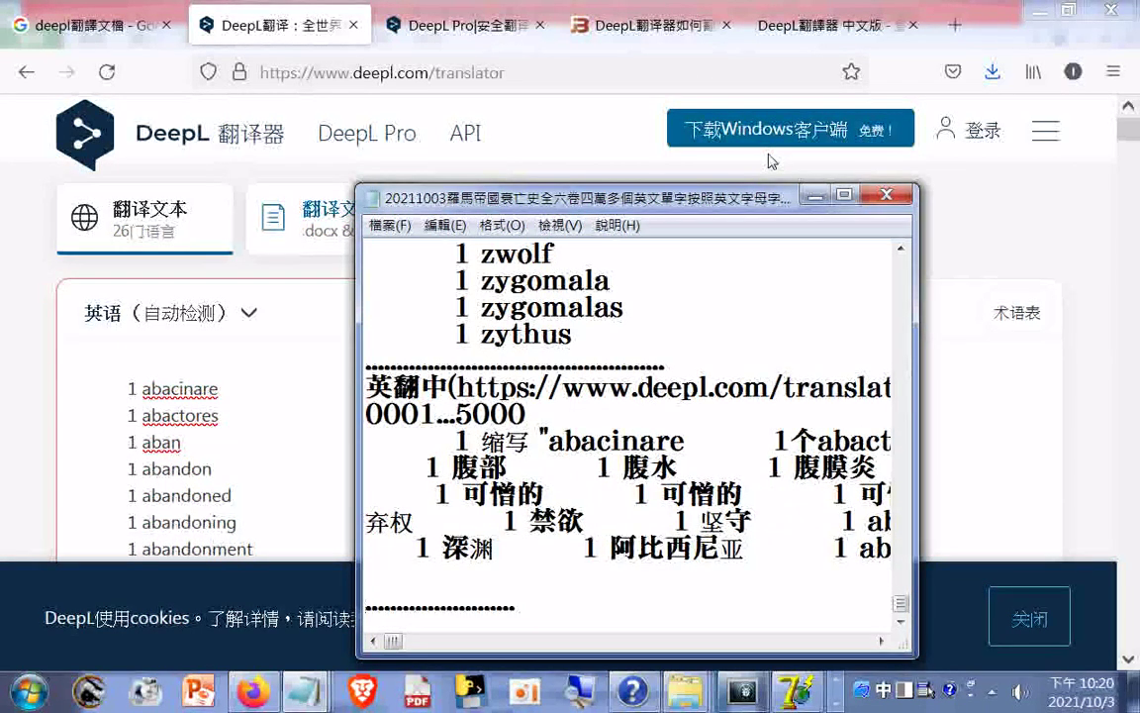
pyautogui.press('Return')
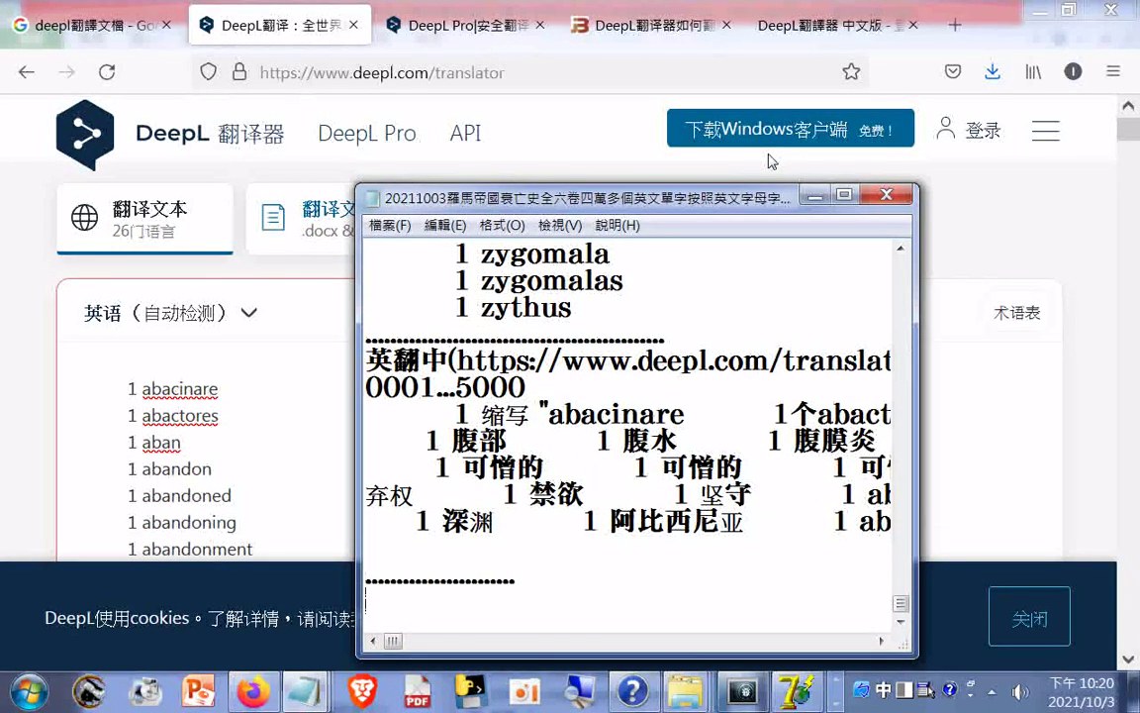
# Step: Enter the next row range 5001...10000 on the line below the new separator
pyautogui.write('500')
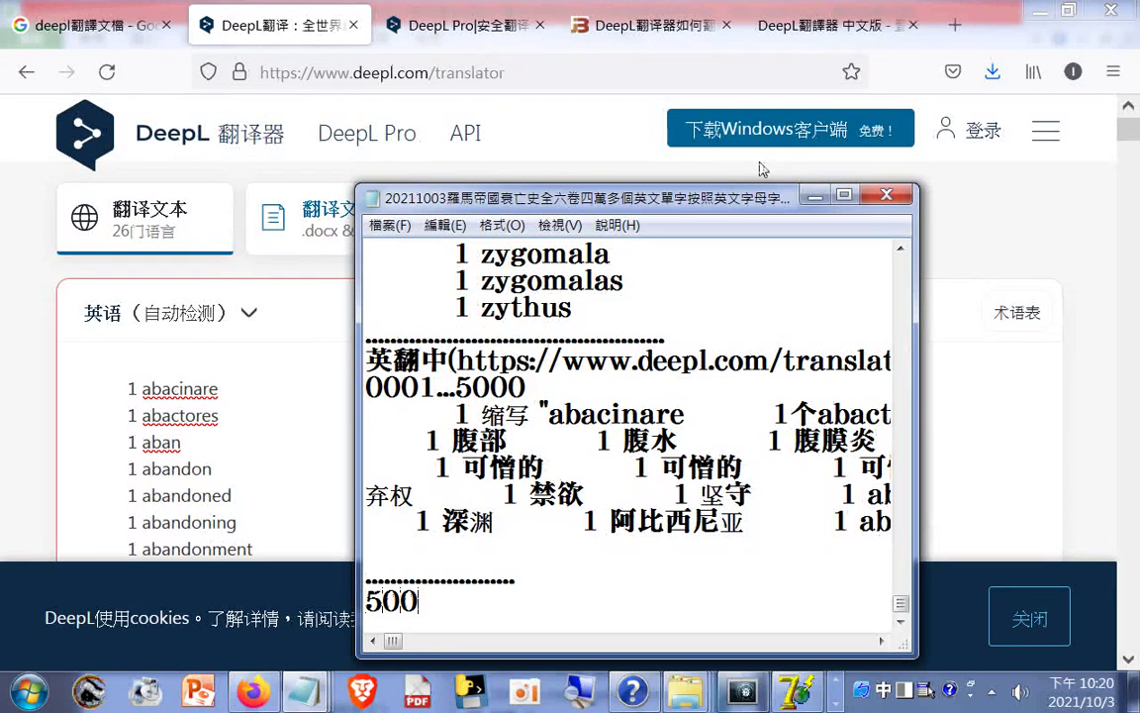
pyautogui.write('1')
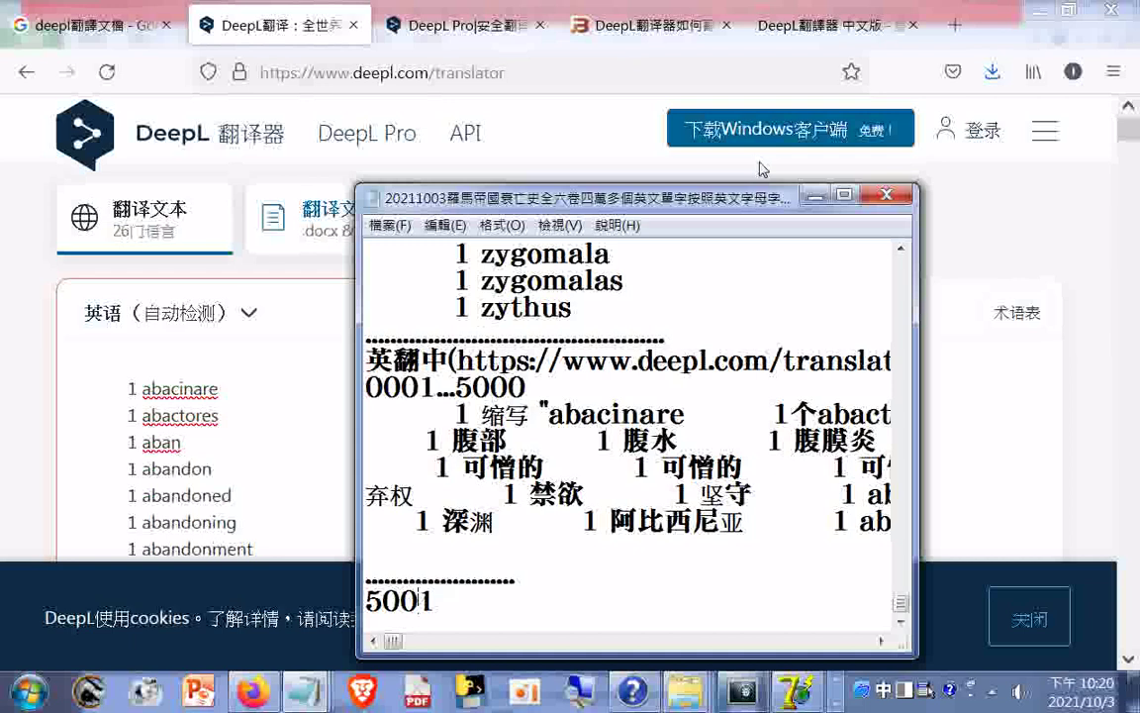
pyautogui.write('10000')
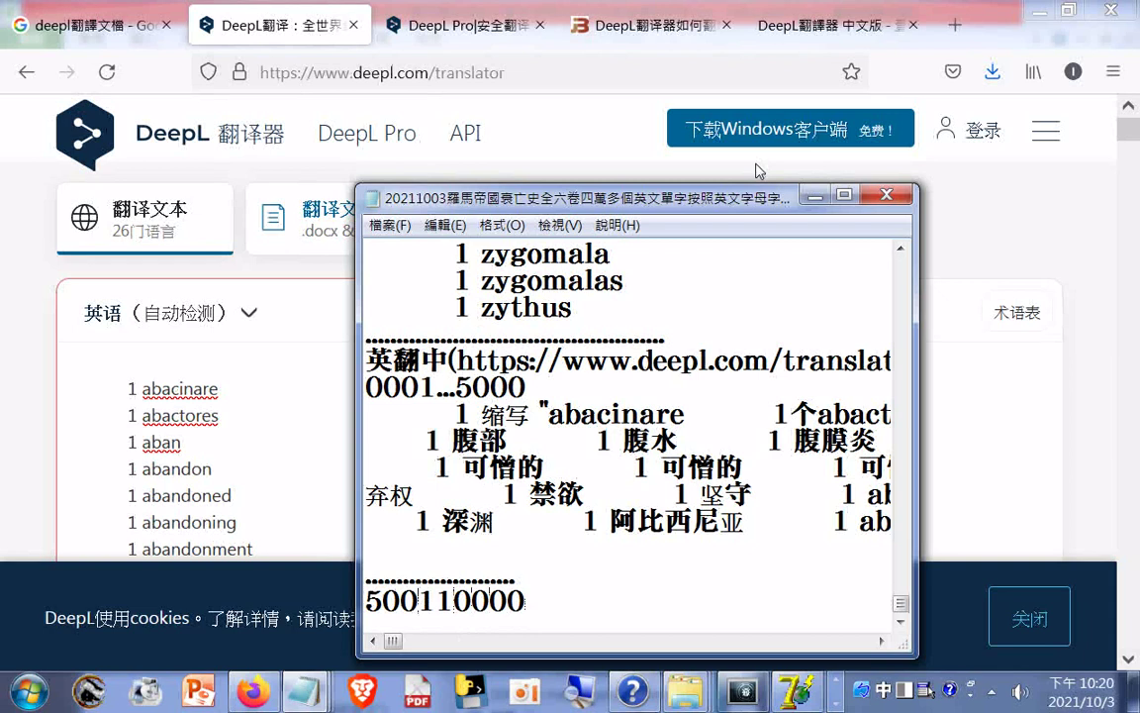
pyautogui.press('Right')
pyautogui.press('BackSpace')
pyautogui.write('1...')
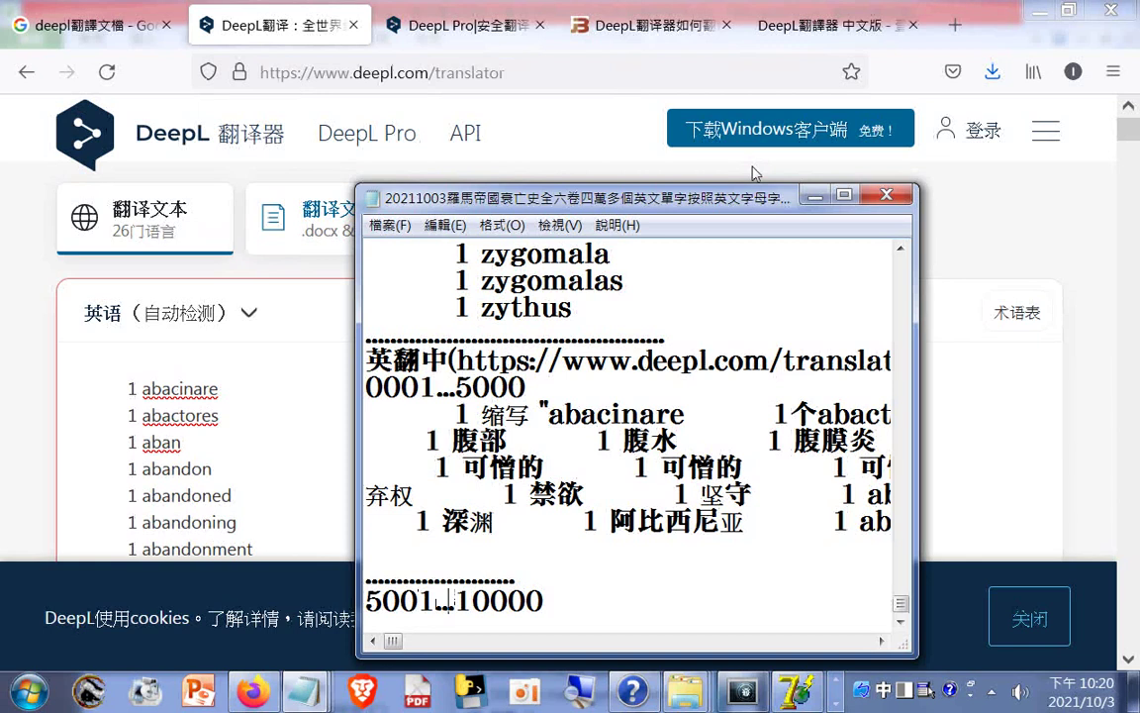
# Step: Prefix the 5001...10000 line in the Notepad word list with 英翻中, add a new line below it and save the file
pyautogui.press('Home')
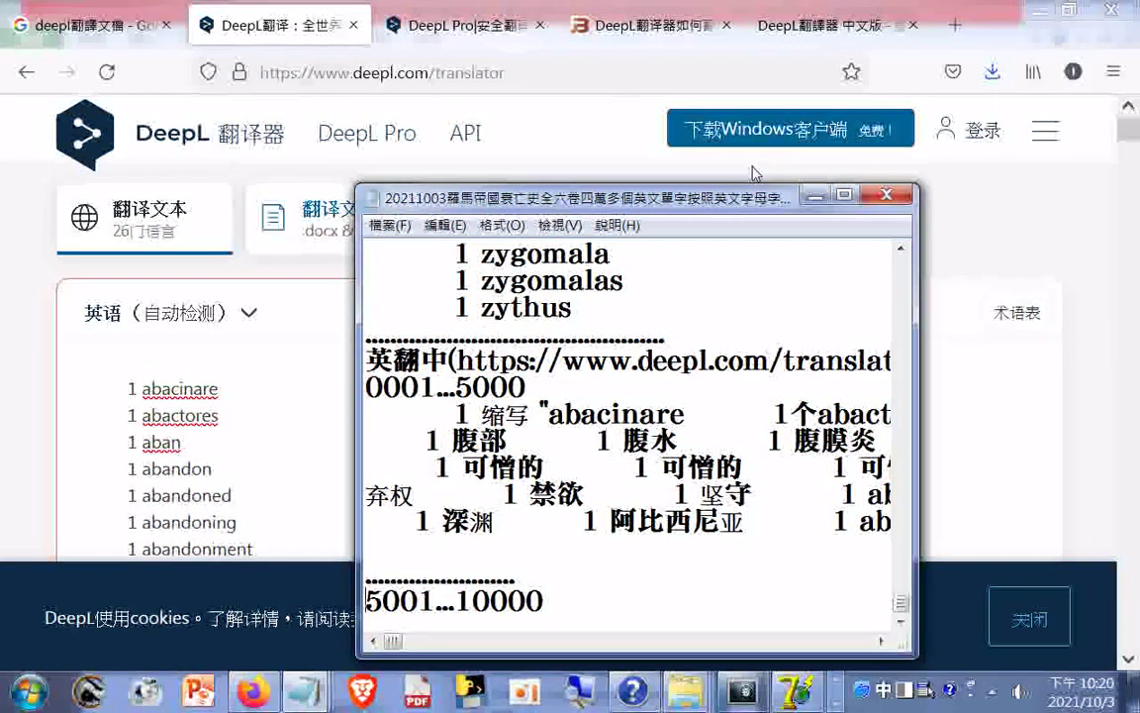
pyautogui.write('yi')
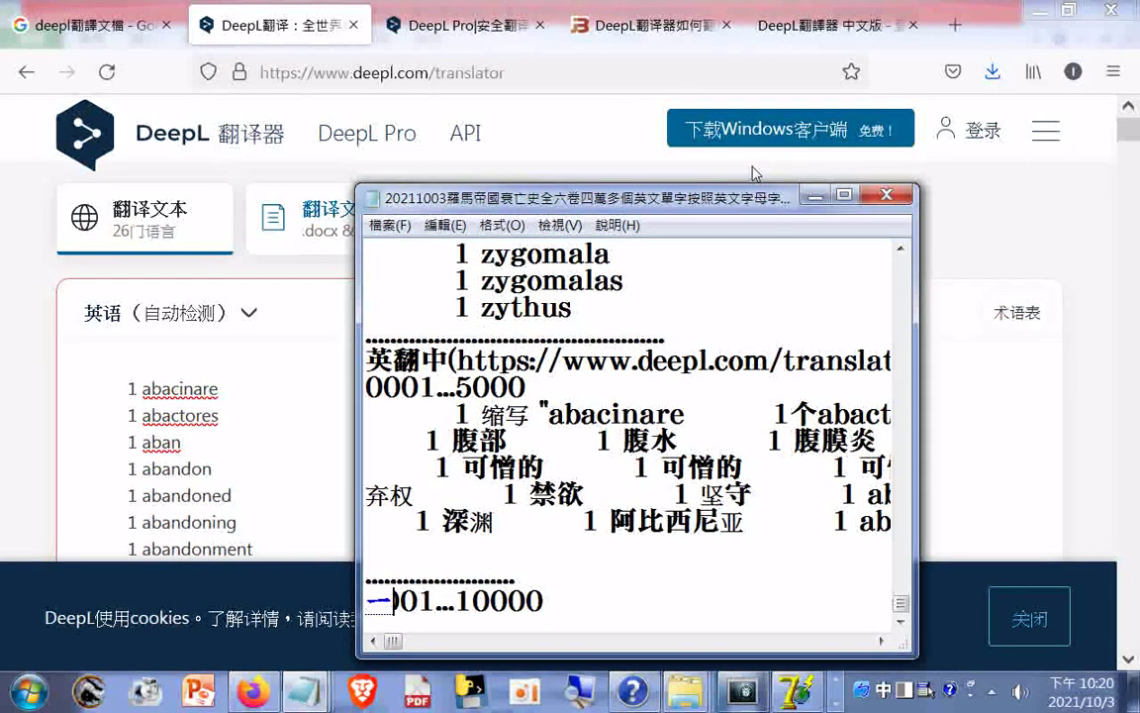
pyautogui.write('/4z0')
pyautogui.press('space')
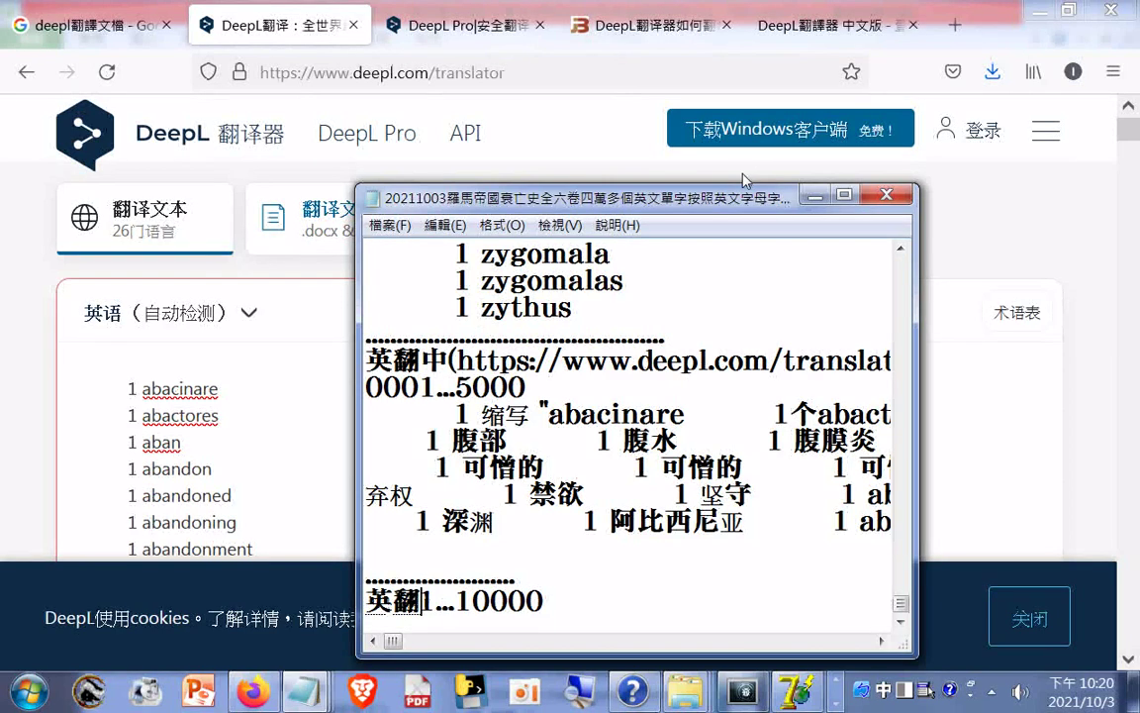
pyautogui.write('5j/')
pyautogui.press('space')
pyautogui.press('Return')
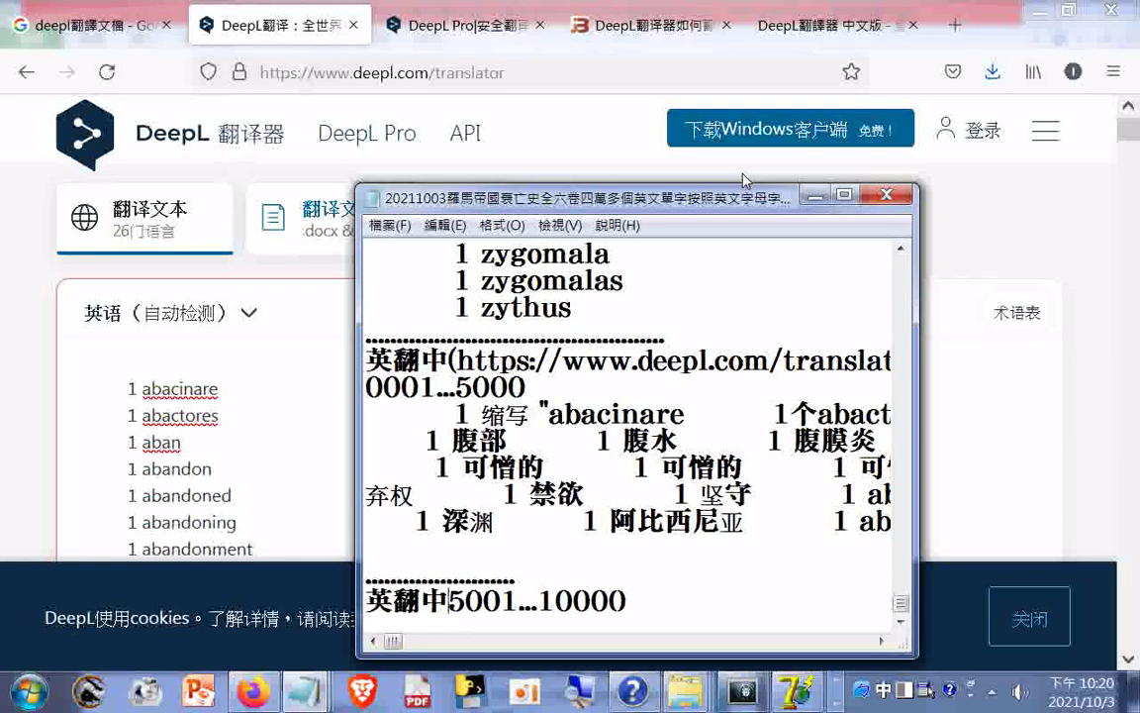
pyautogui.press('Return')
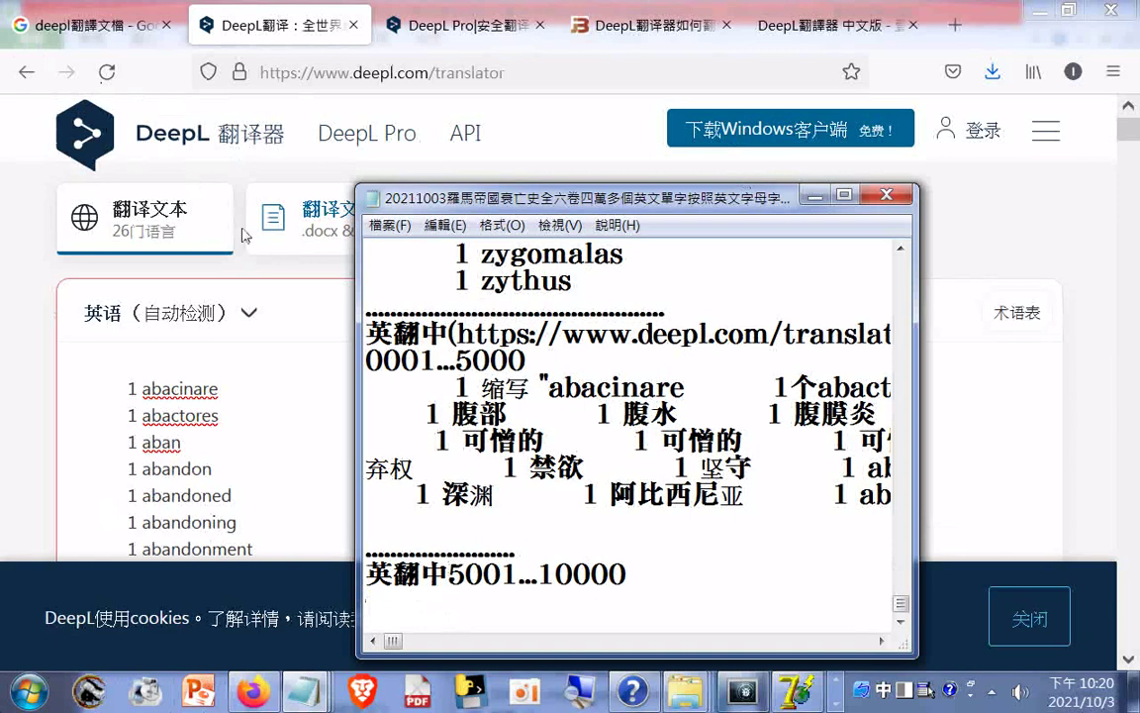
pyautogui.click(391, 221)
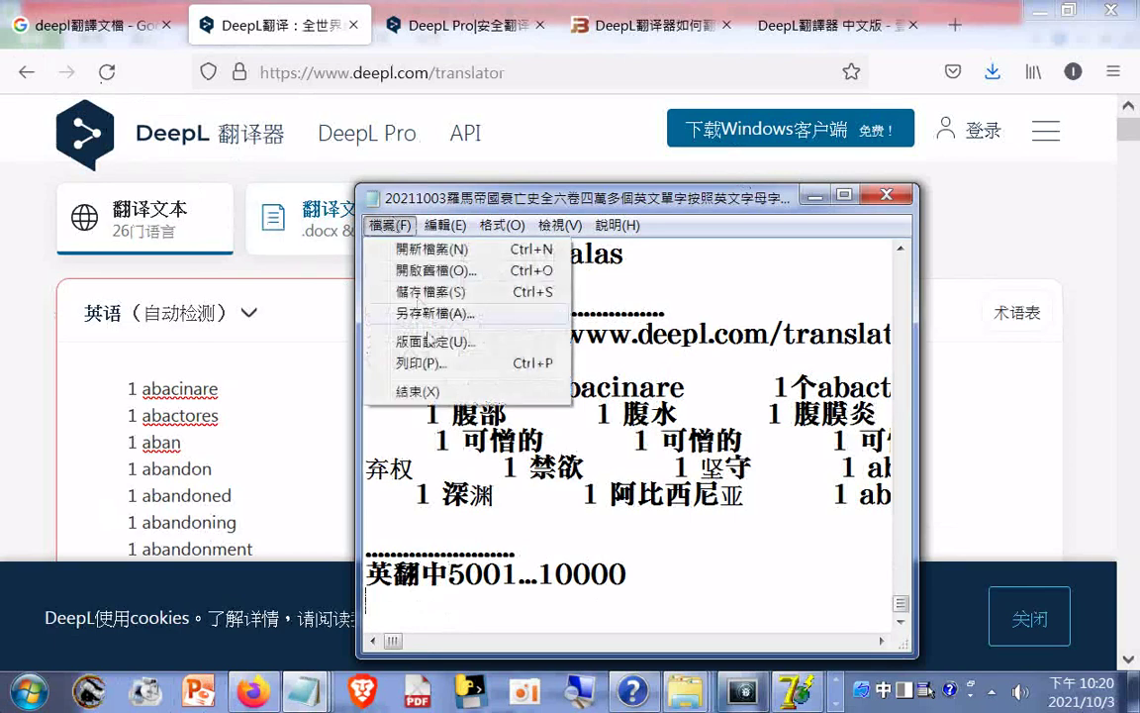
pyautogui.click(415, 293)
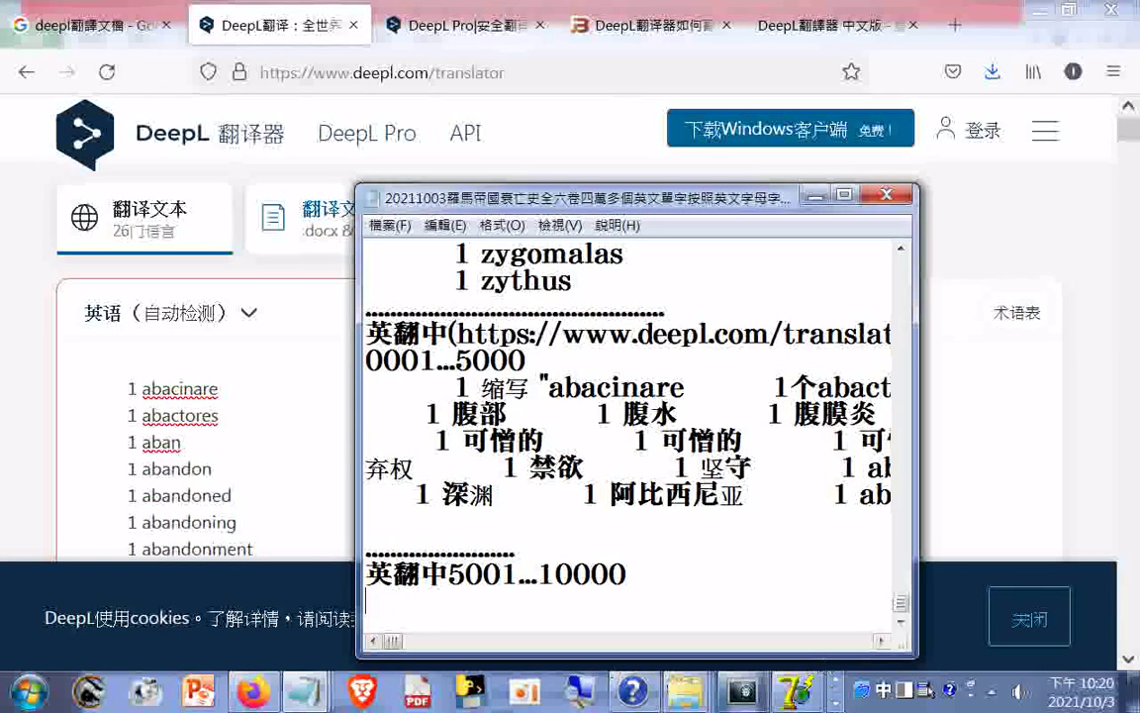
# Step: Switch to the Excel workbook of sorted words and go to cell A5001
pyautogui.click(840, 705)
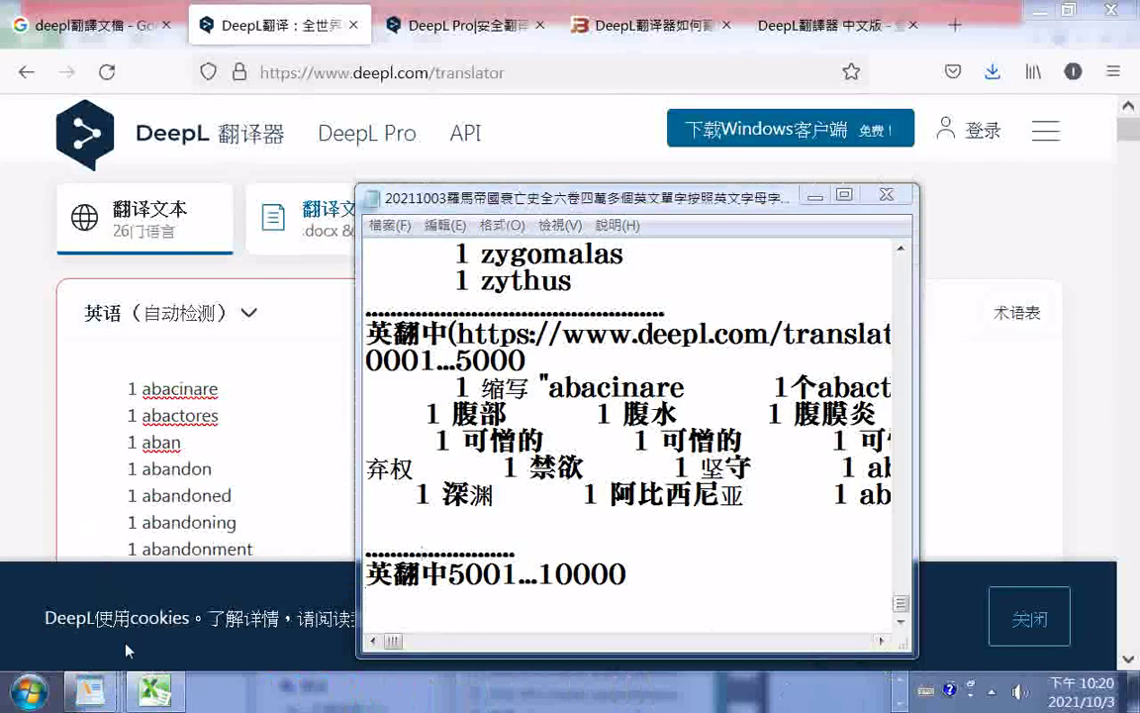
pyautogui.click(153, 690)
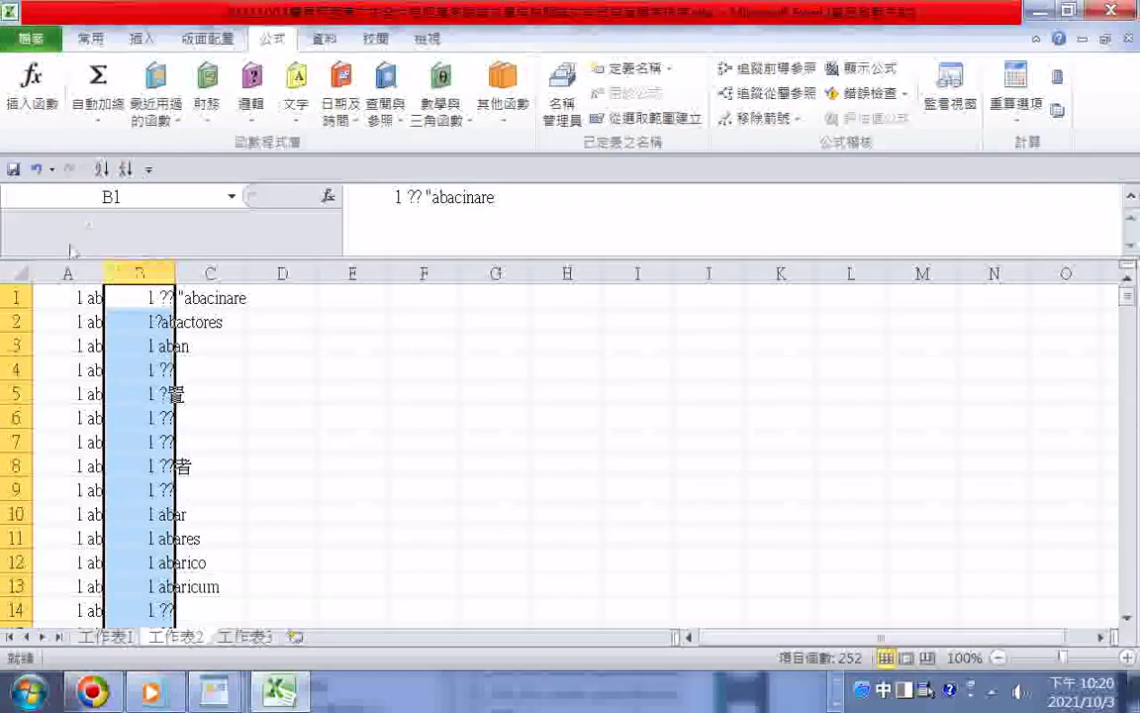
pyautogui.click(110, 205)
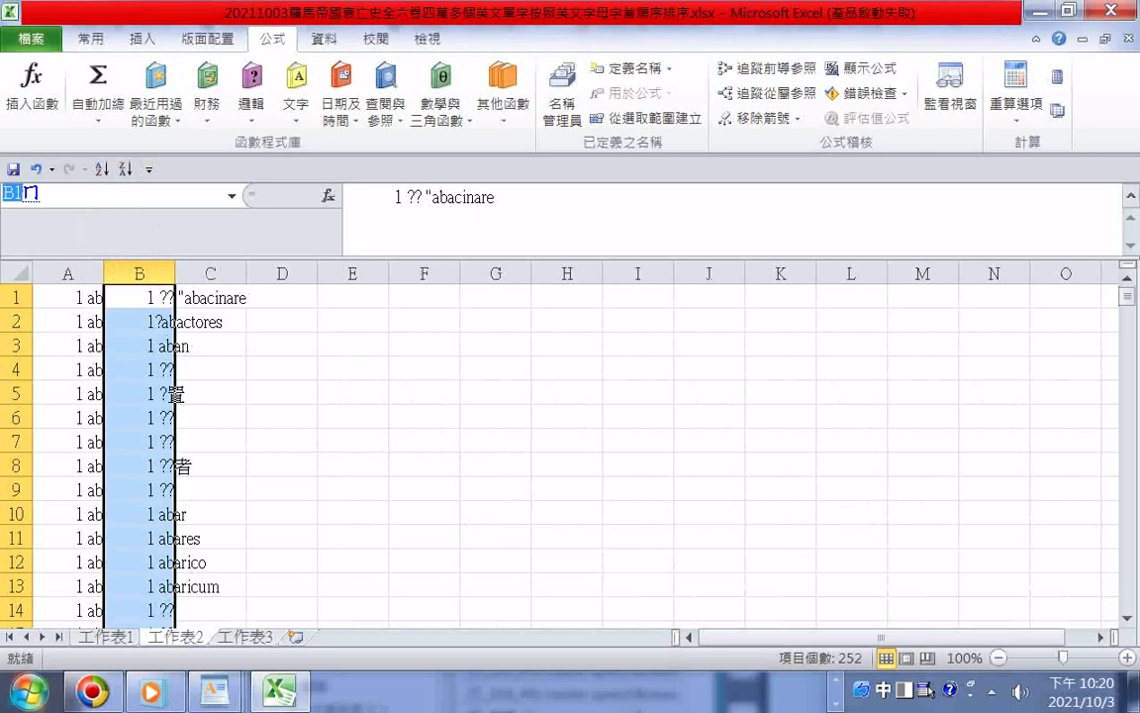
pyautogui.write('A')
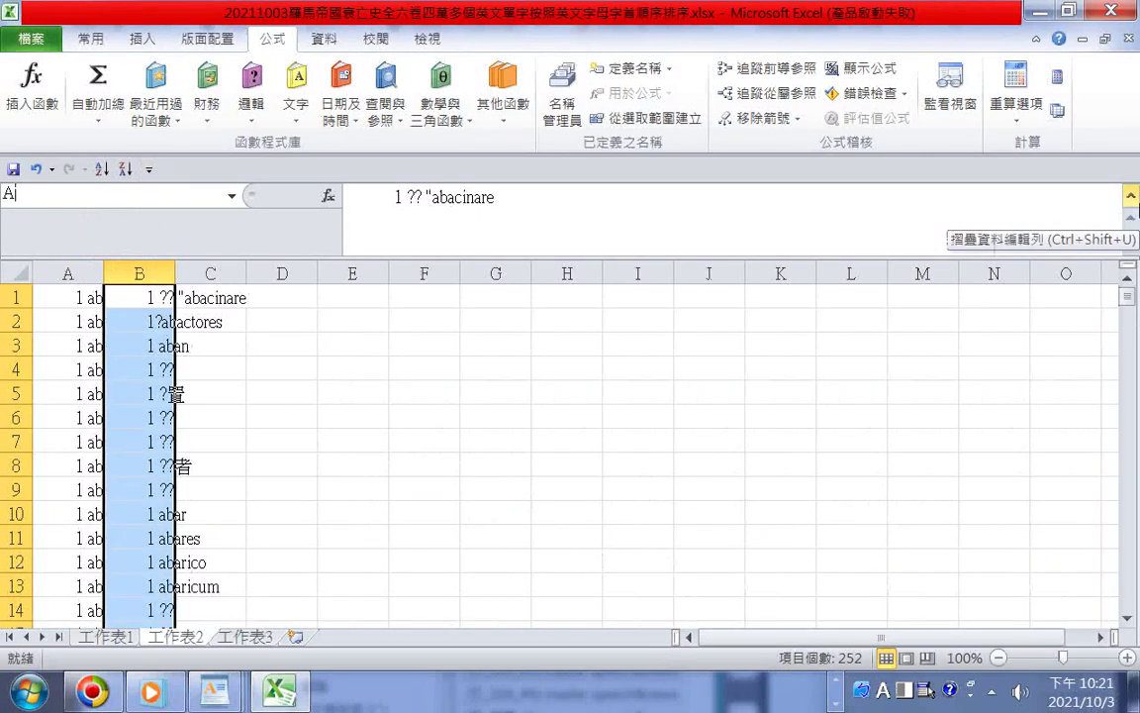
pyautogui.write('5001')
pyautogui.press('Return')
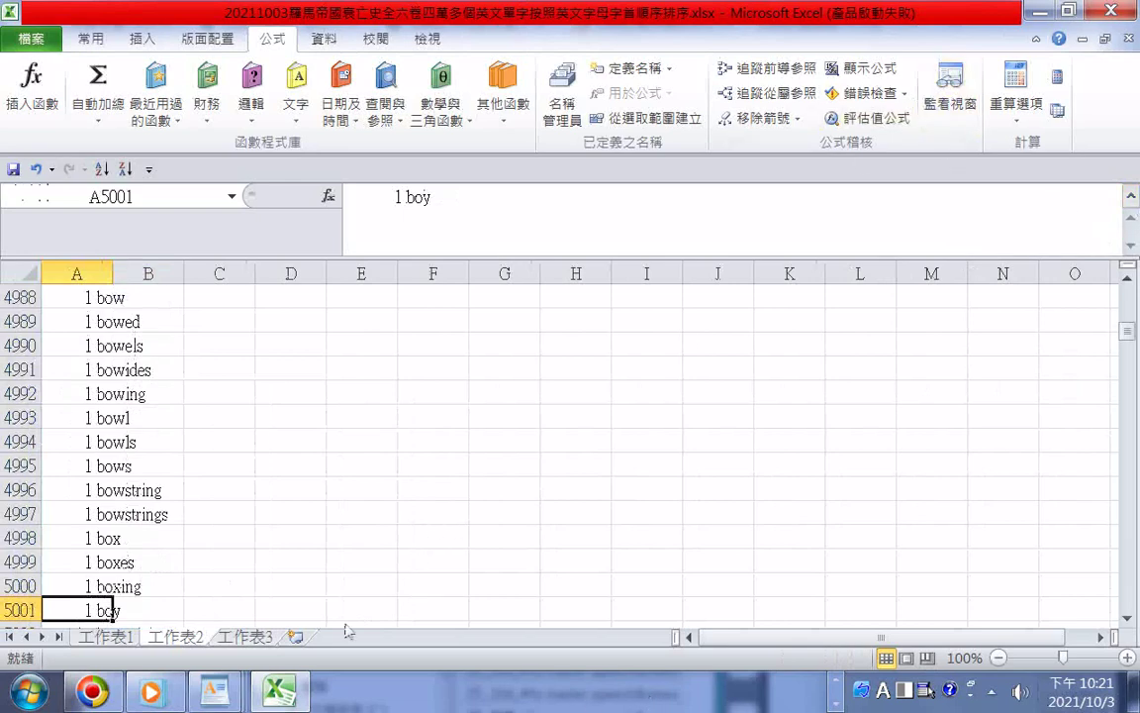
# Step: Select the word range A5001 to B10000 and copy it
pyautogui.click(30, 611)
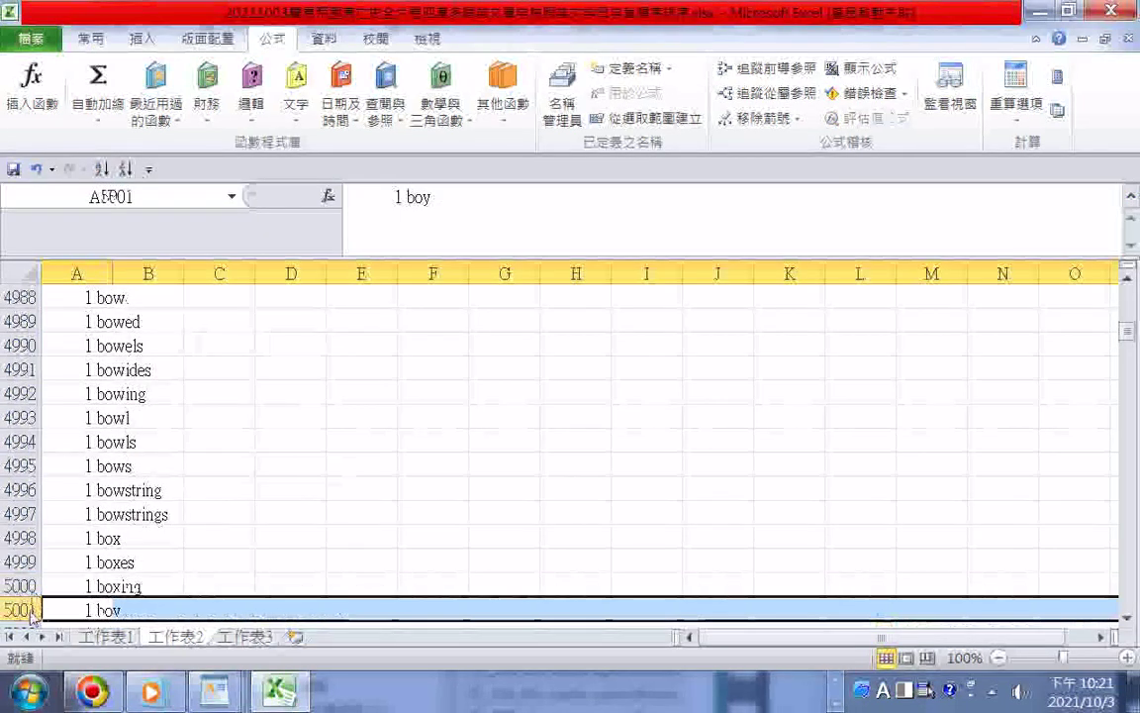
pyautogui.scroll(-3, 811, 436)
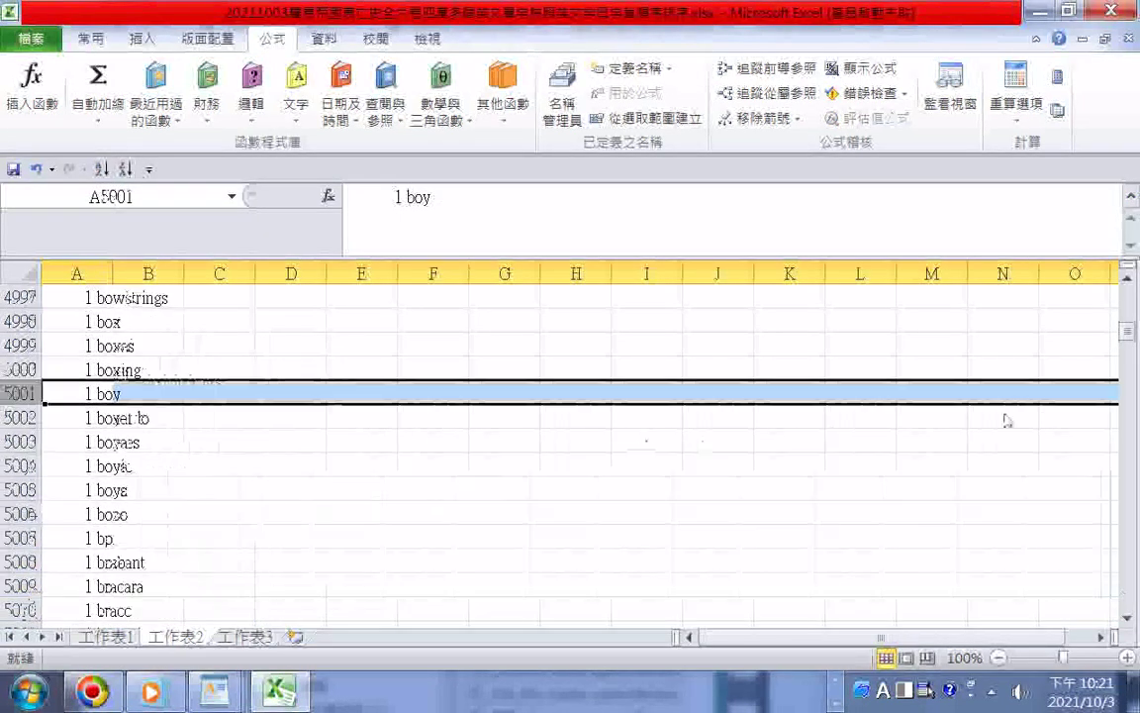
pyautogui.click(1135, 450)
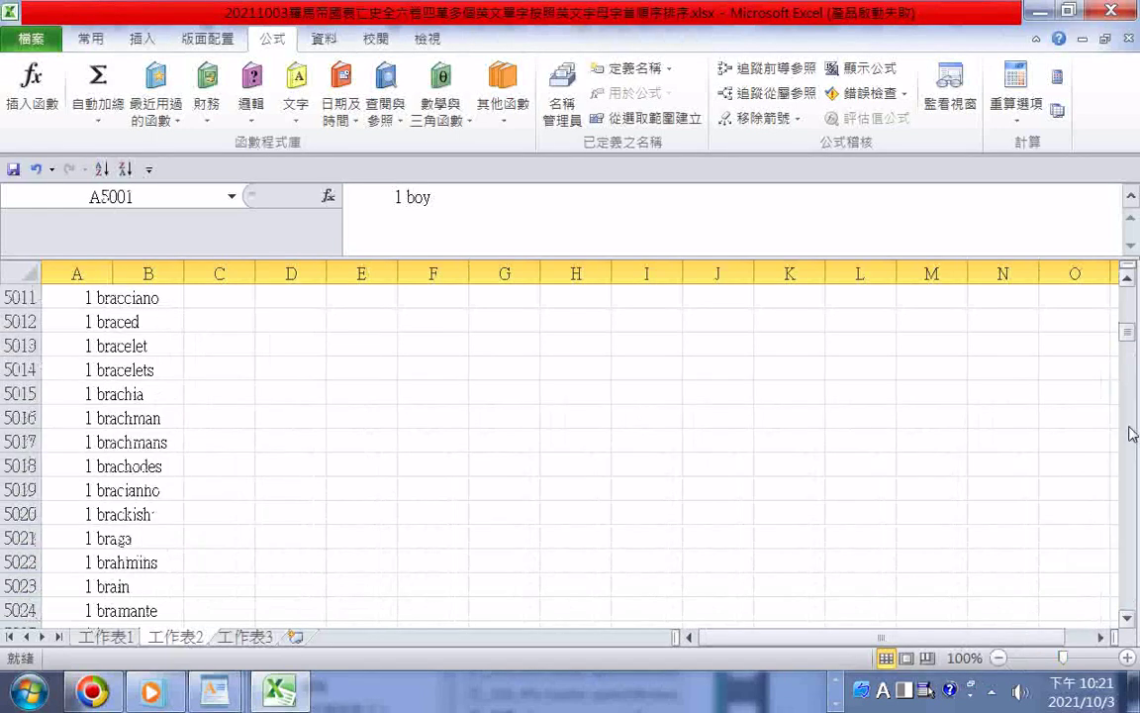
pyautogui.moveTo(1133, 433); pyautogui.dragTo(1133, 425)
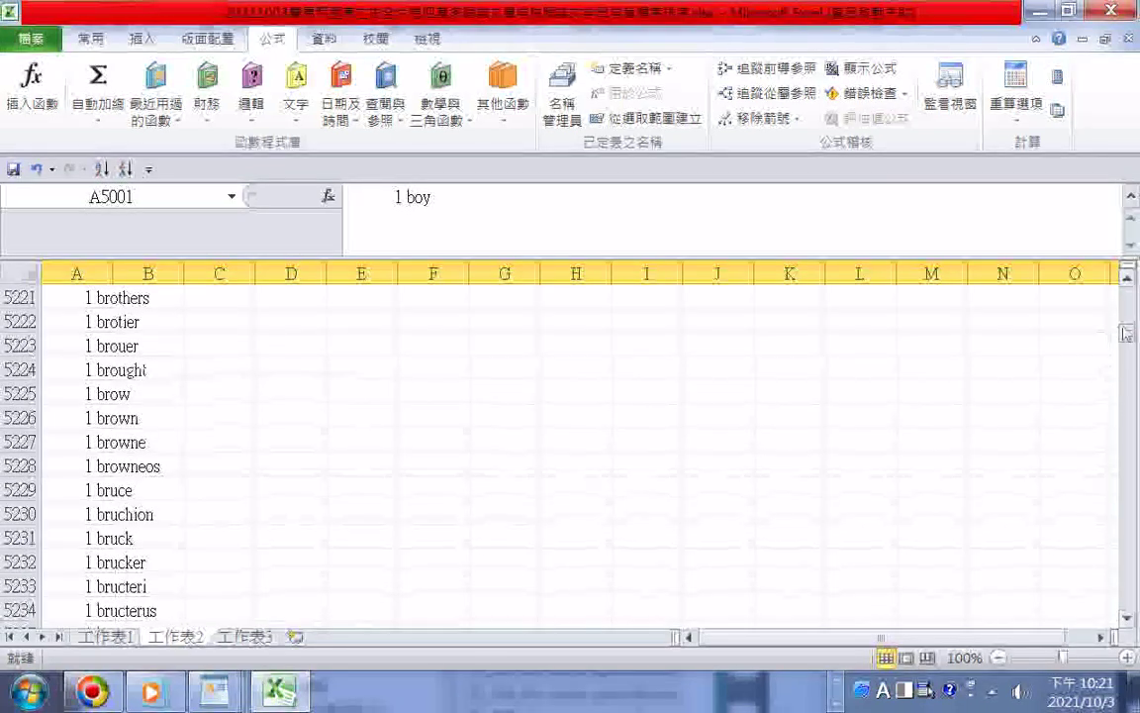
pyautogui.moveTo(1127, 332); pyautogui.dragTo(1122, 362)
pyautogui.scroll(2, 246, 398)
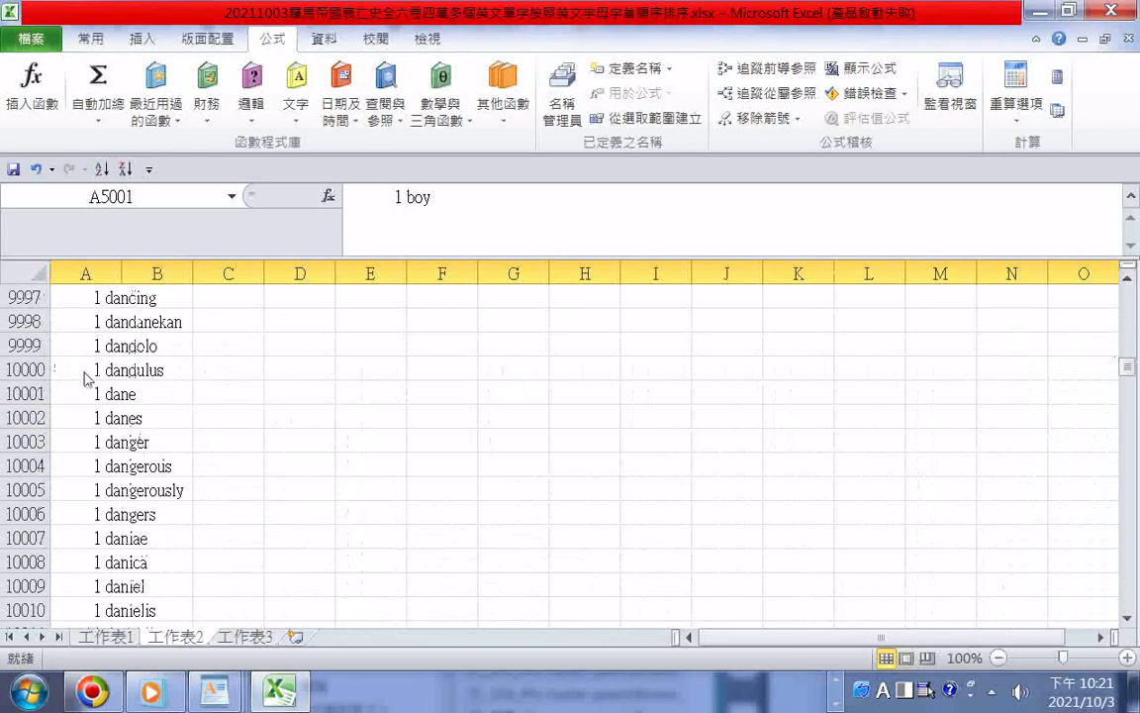
pyautogui.keyDown('shift'); pyautogui.click(146, 381); pyautogui.keyUp('shift')
pyautogui.rightClick(145, 384)
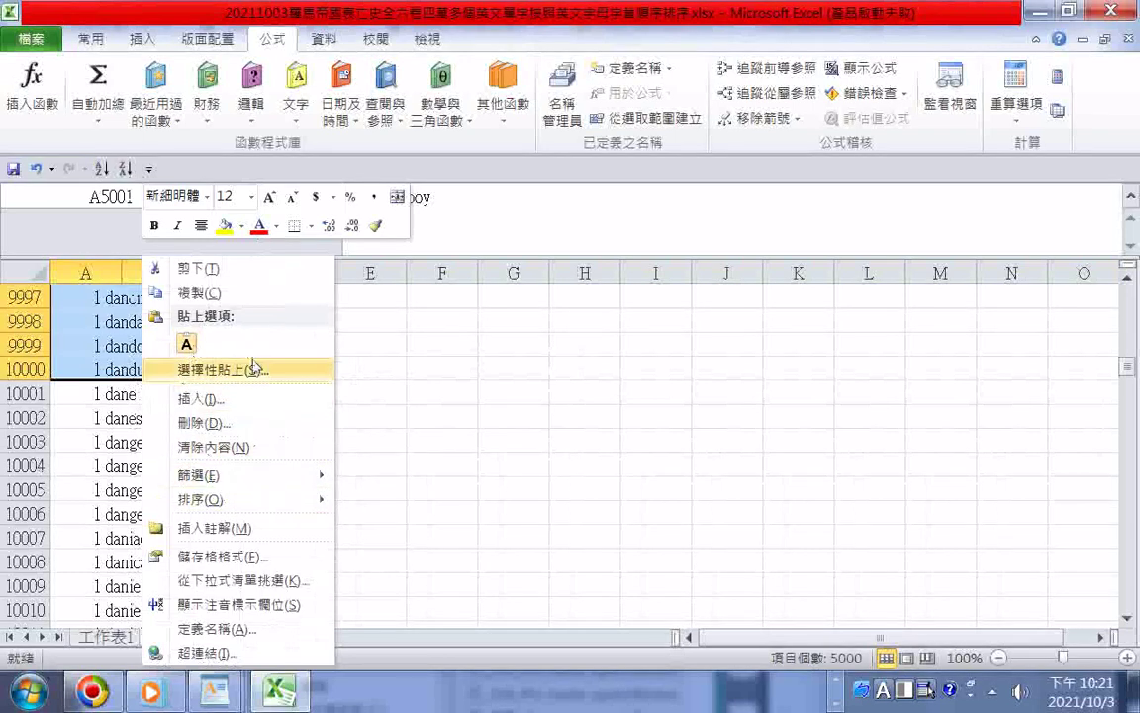
pyautogui.click(198, 293)
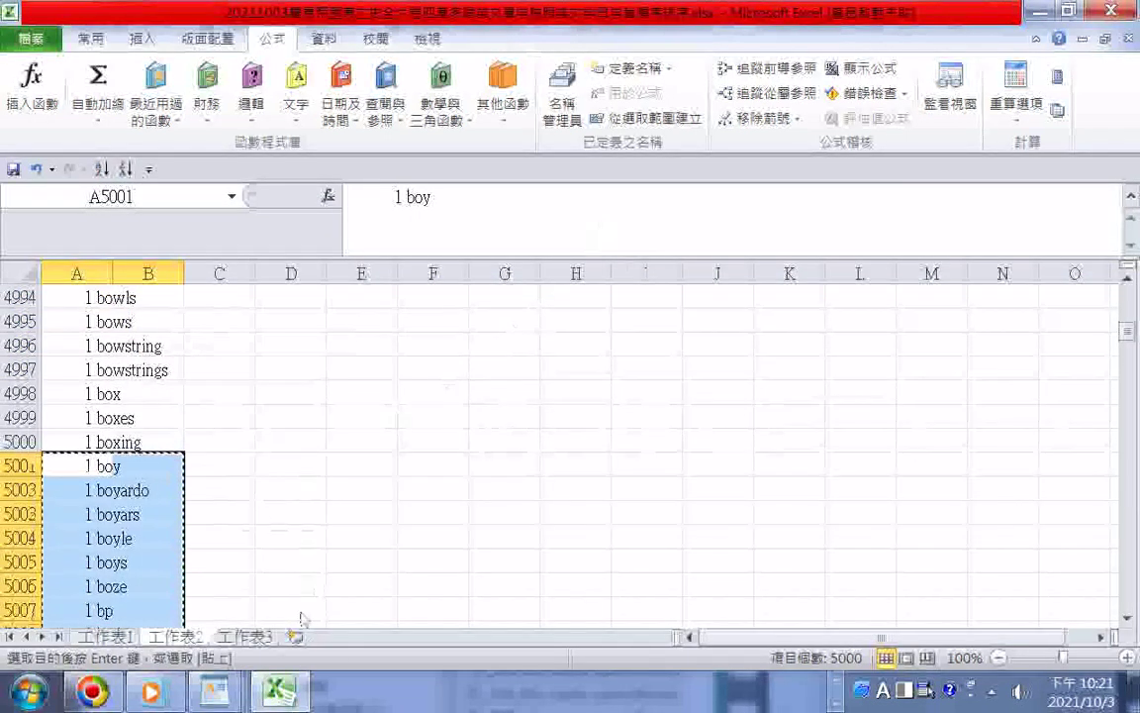
# Step: Switch to Firefox and save the DeepL page to the desktop as a complete web page, appending 20211003A to the suggested file name
pyautogui.click(843, 677)
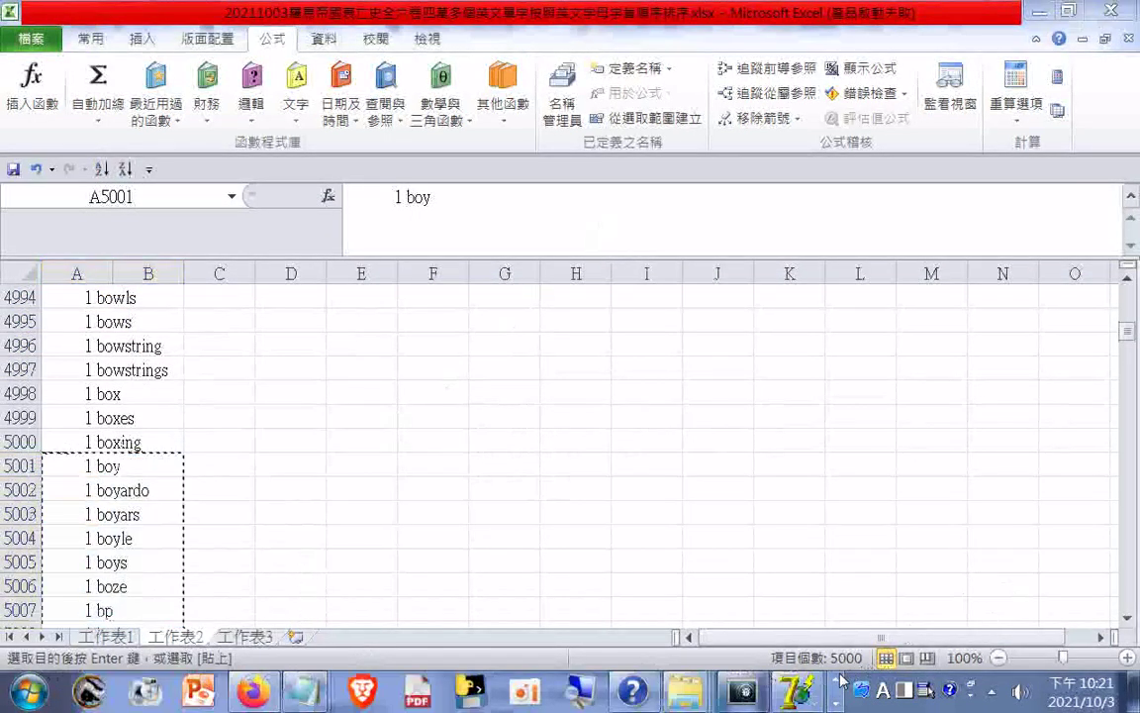
pyautogui.click(245, 689)
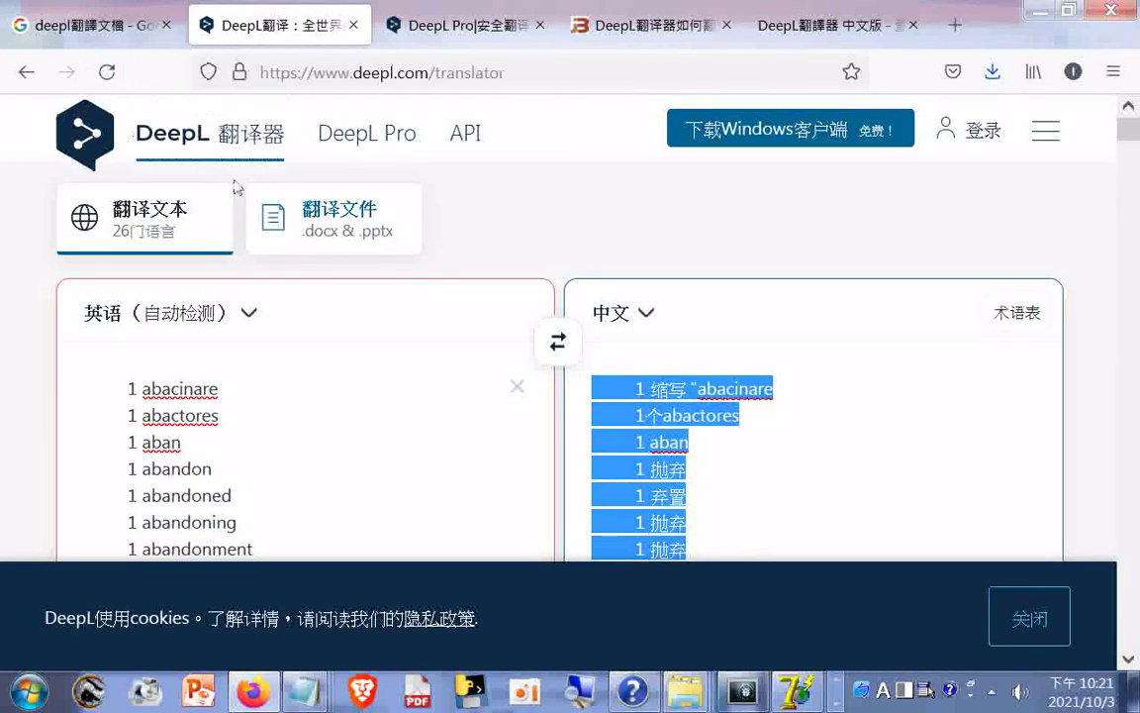
pyautogui.click(584, 214)
pyautogui.rightClick(584, 213)
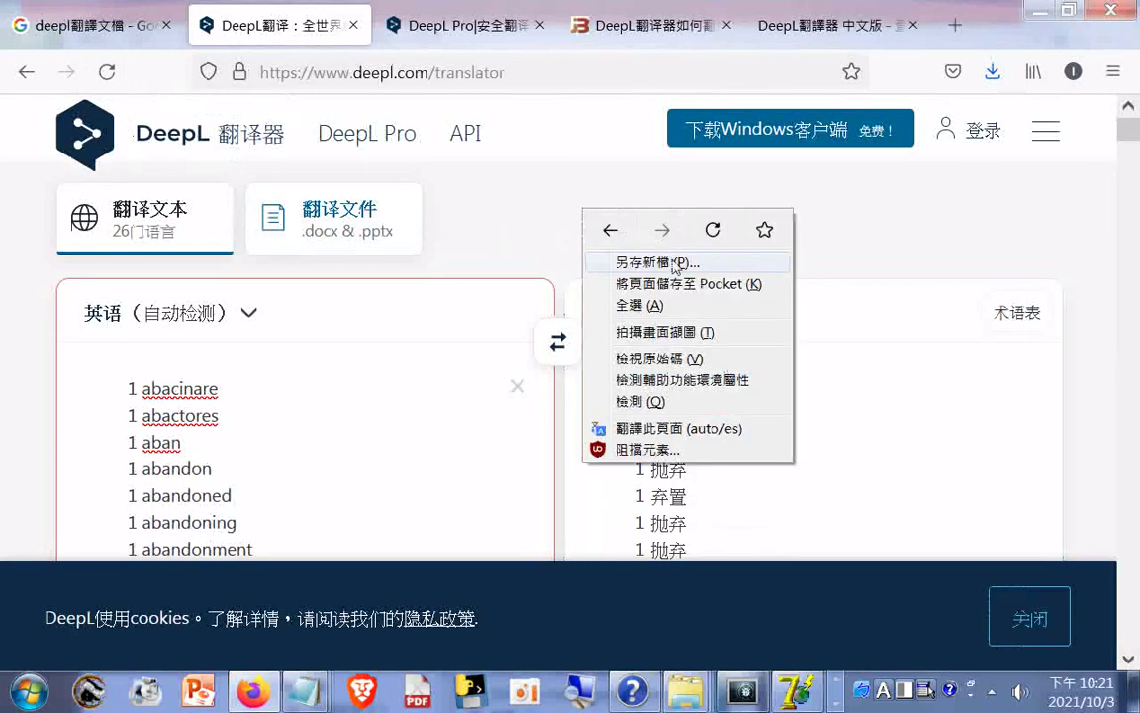
pyautogui.click(606, 235)
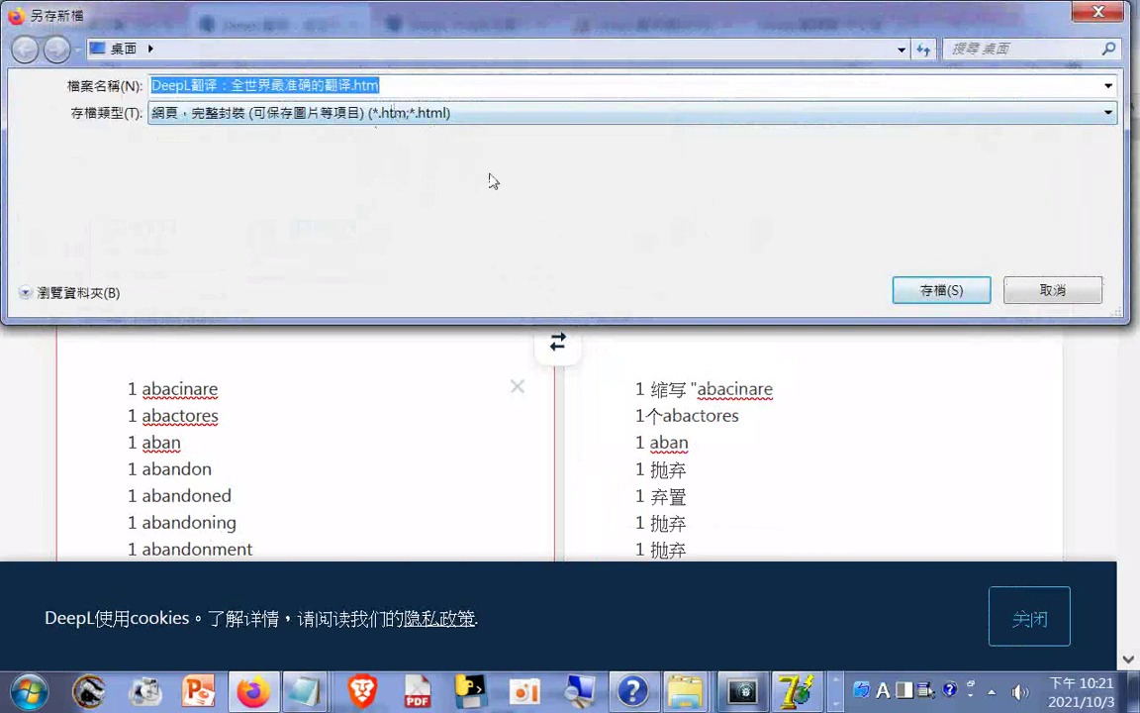
pyautogui.click(406, 93)
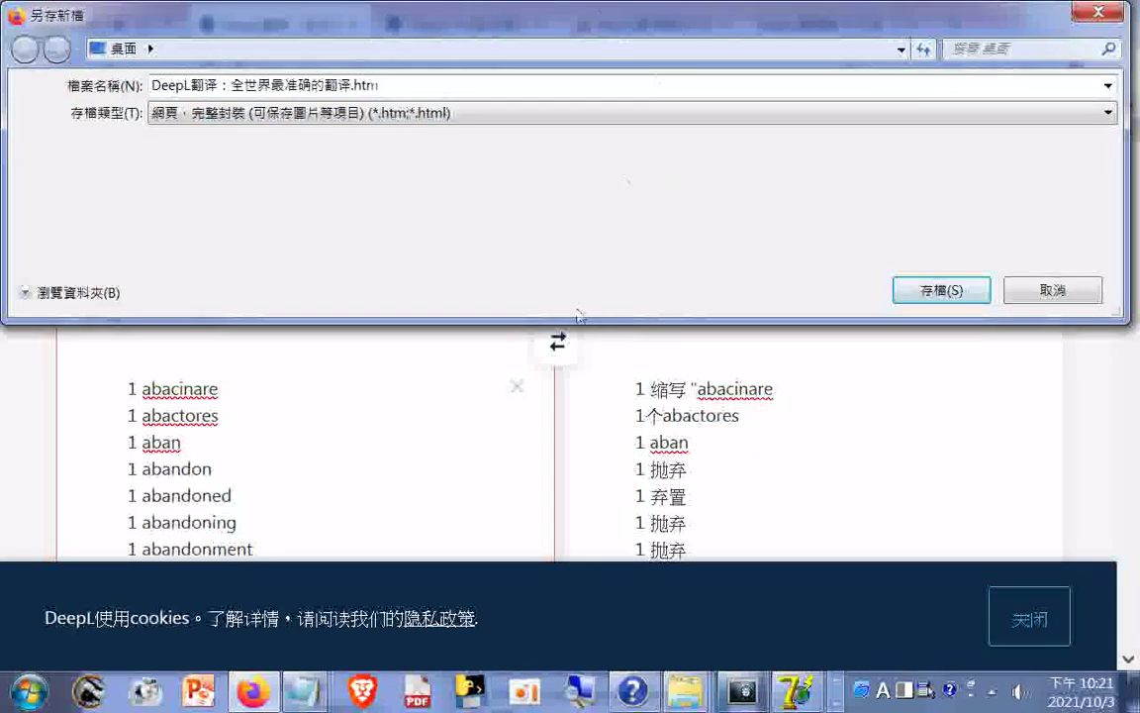
pyautogui.write('20211003A')
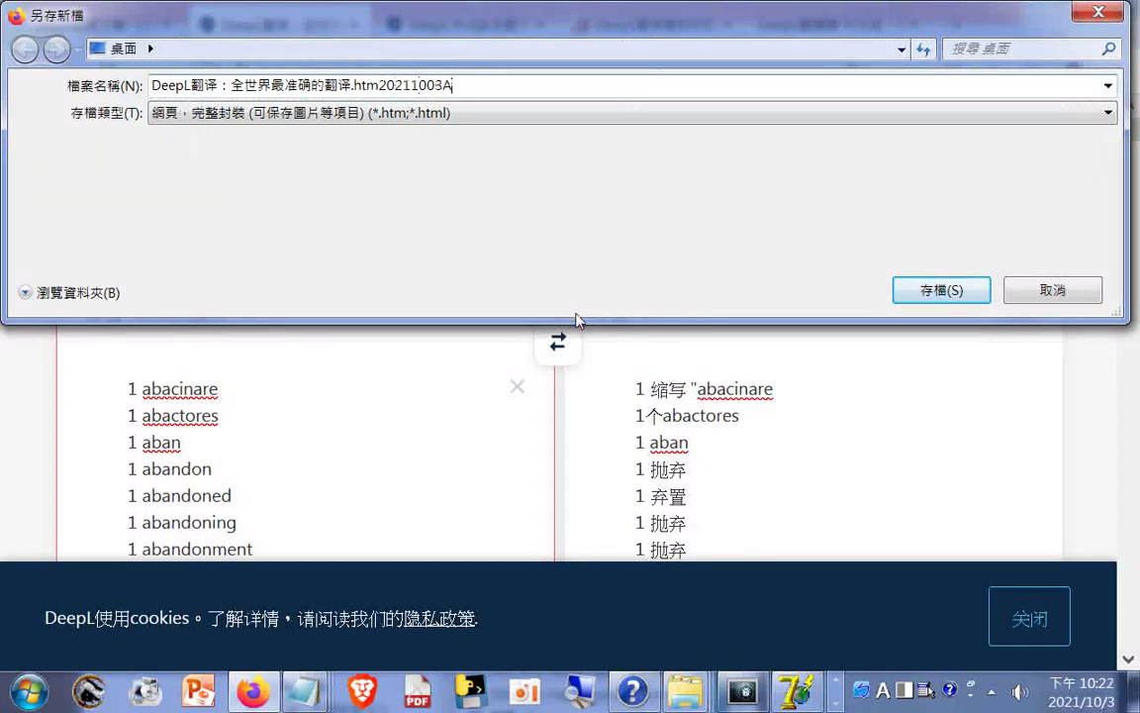
pyautogui.press('Return')
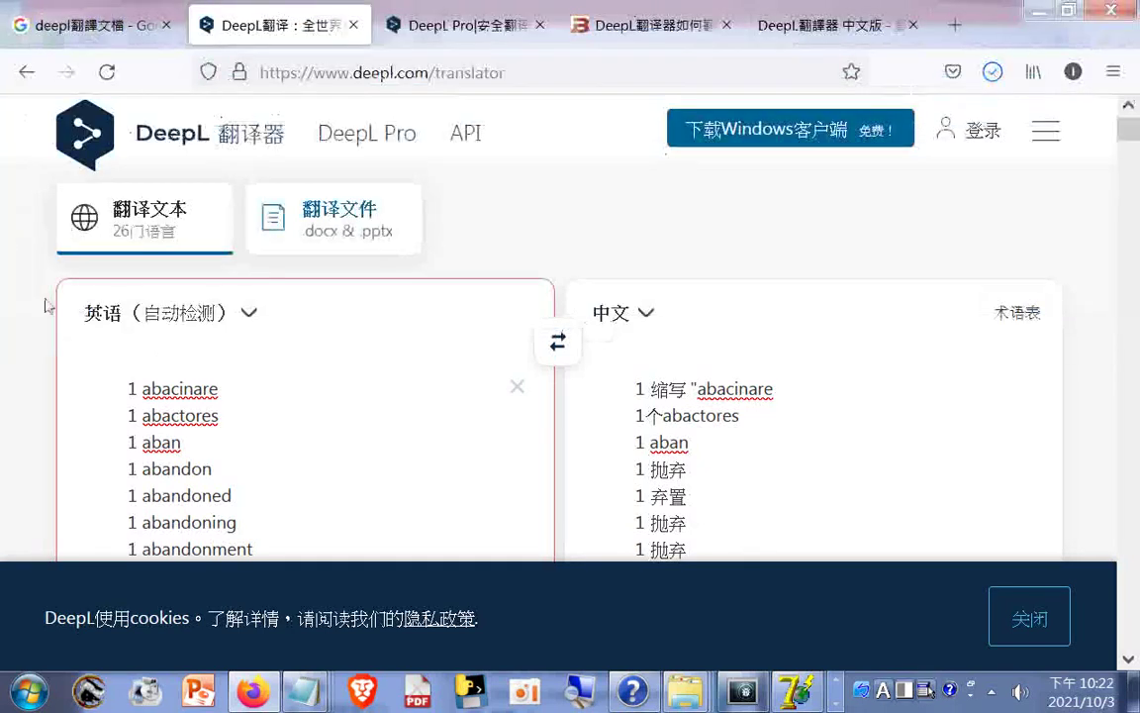
# Step: Reload the DeepL translator page and paste the copied words 5001 to 10000 into the source text box
pyautogui.click(105, 73)
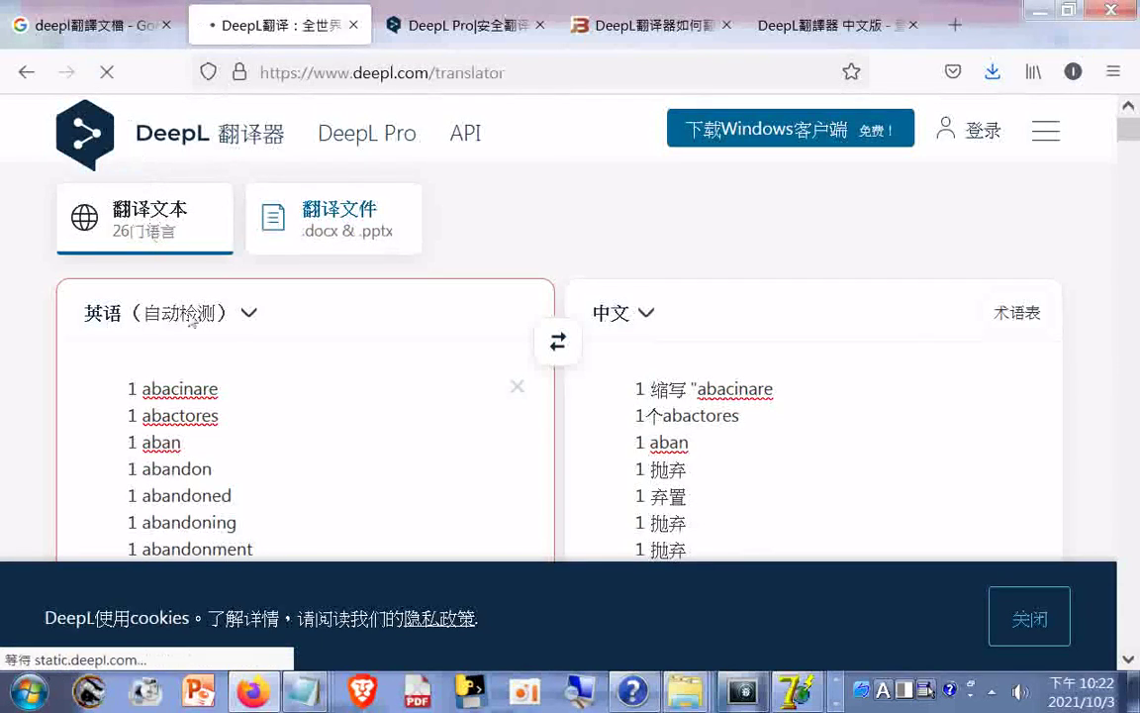
pyautogui.rightClick(122, 400)
pyautogui.click(210, 503)
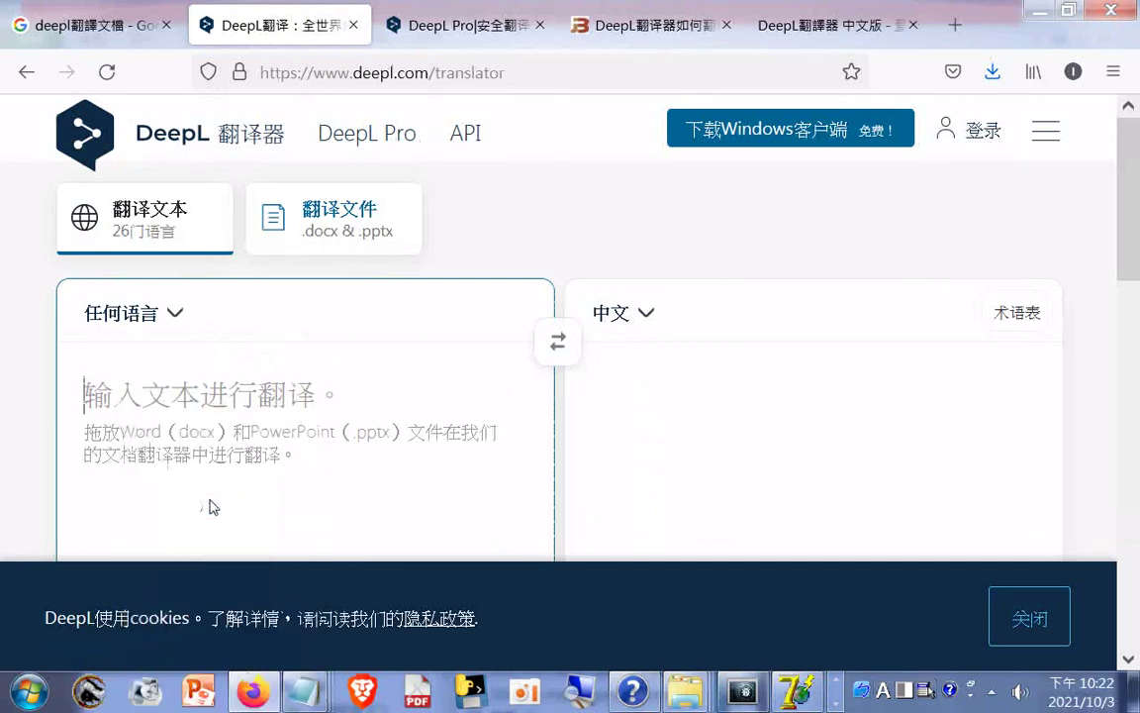
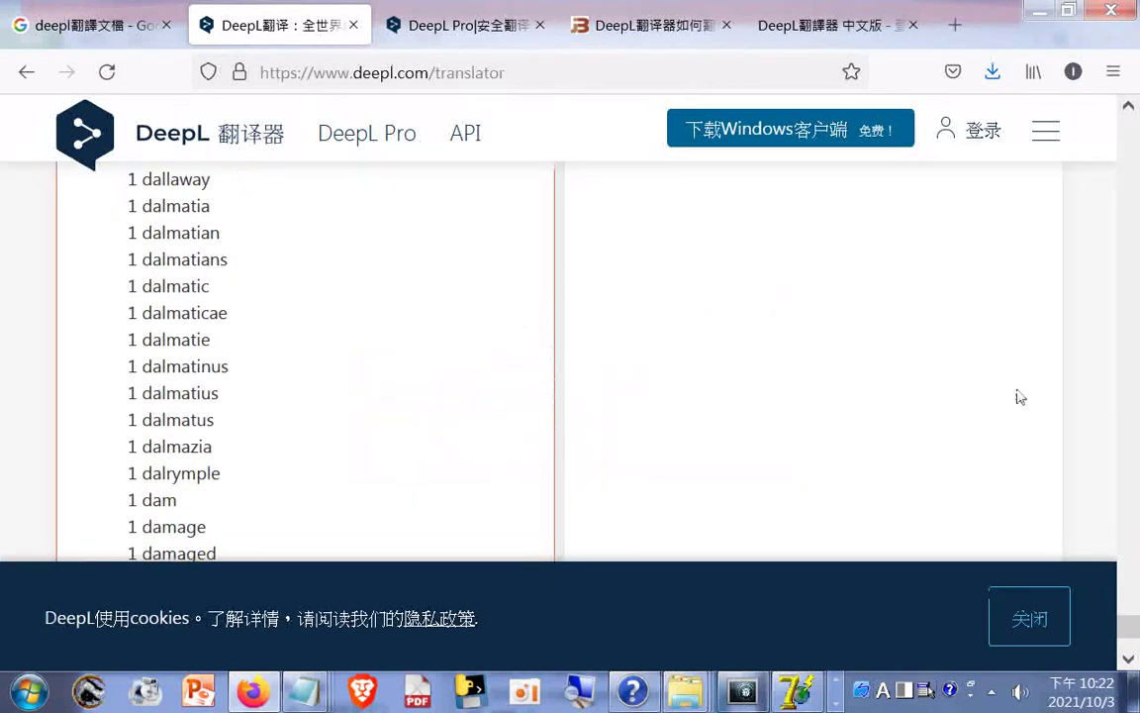
# Step: Select the entire Chinese translation of the words starting with "1 boy" in the DeepL output box and copy it
pyautogui.moveTo(1131, 623); pyautogui.dragTo(1128, 171)
pyautogui.scroll(3, 1128, 170)
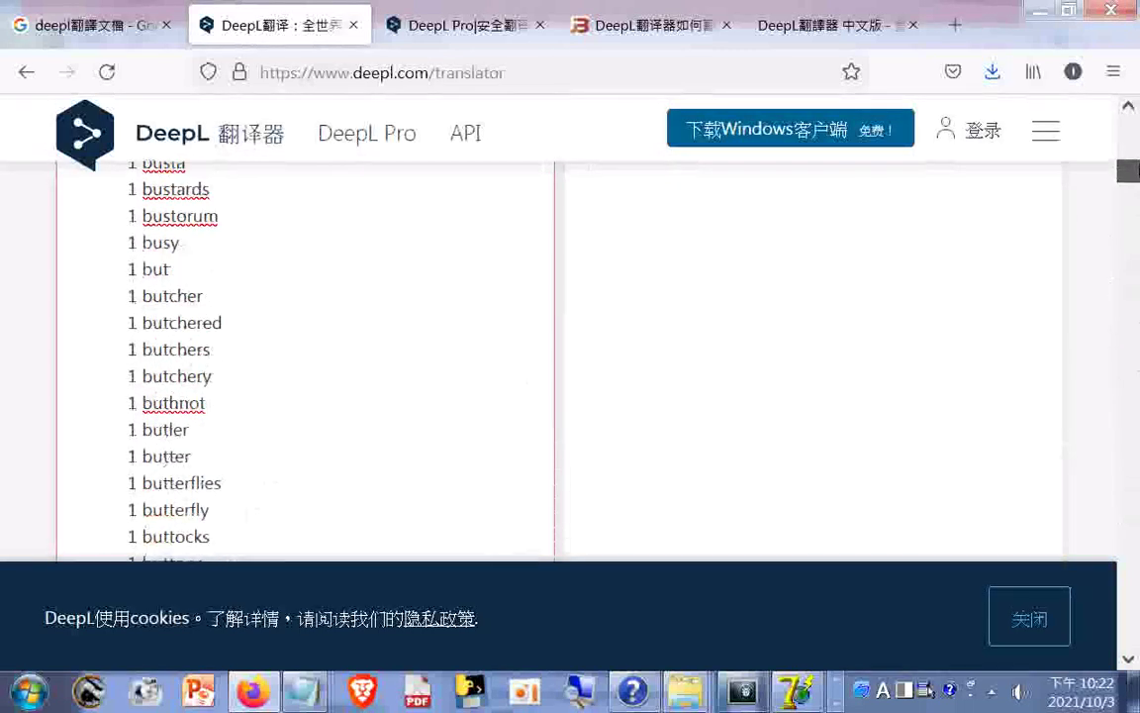
pyautogui.scroll(5, 1122, 166)
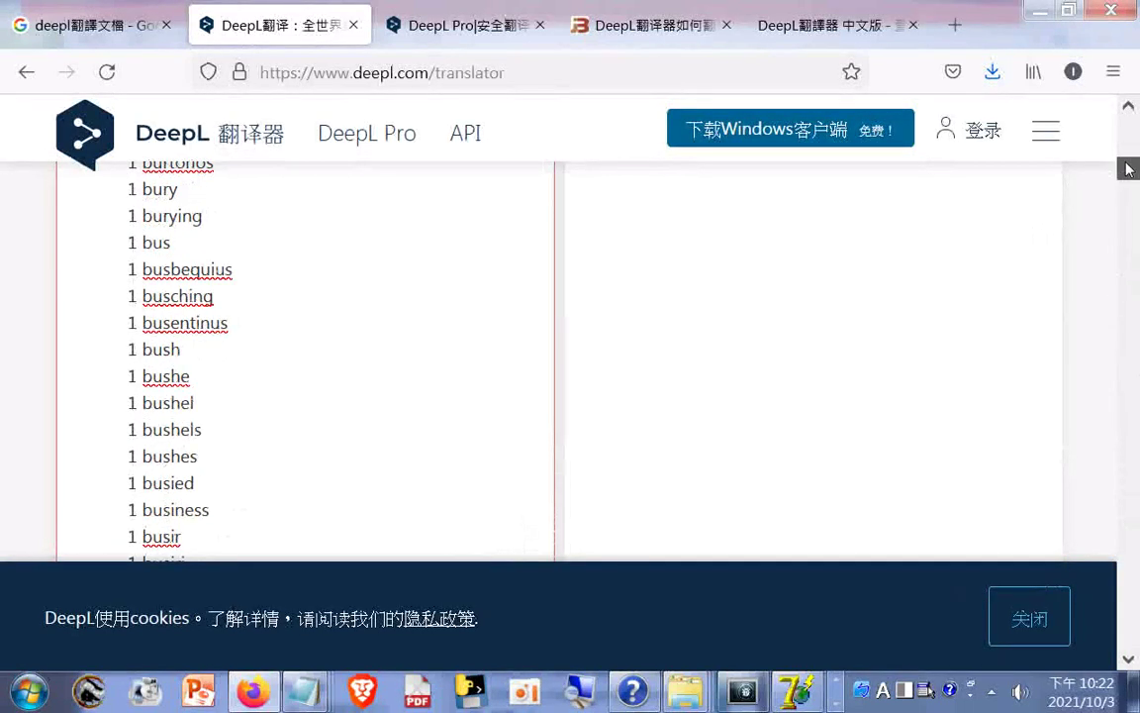
pyautogui.scroll(3, 1128, 165)
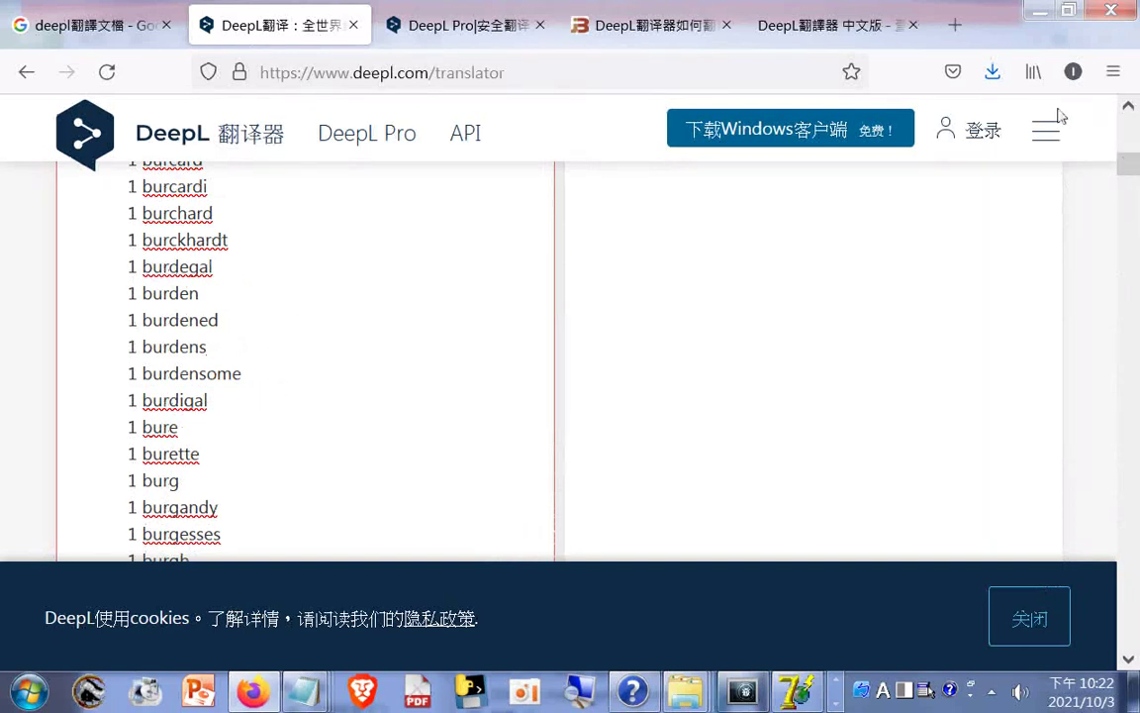
pyautogui.moveTo(1132, 173); pyautogui.dragTo(1014, 114)
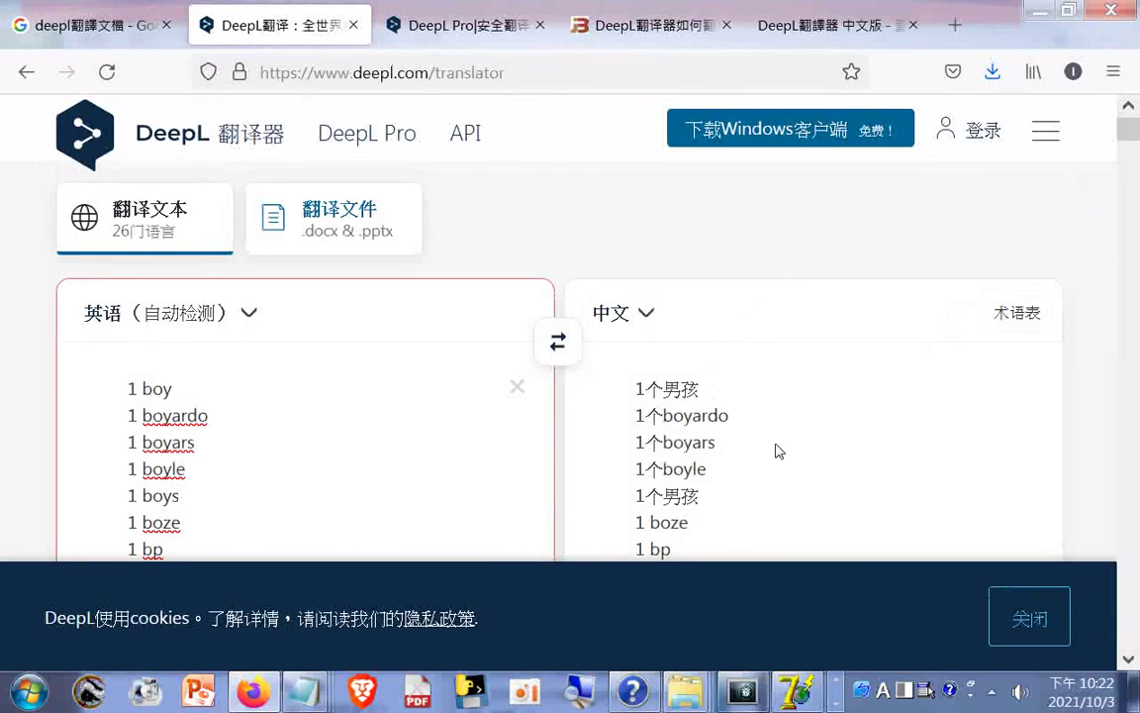
pyautogui.rightClick(650, 468)
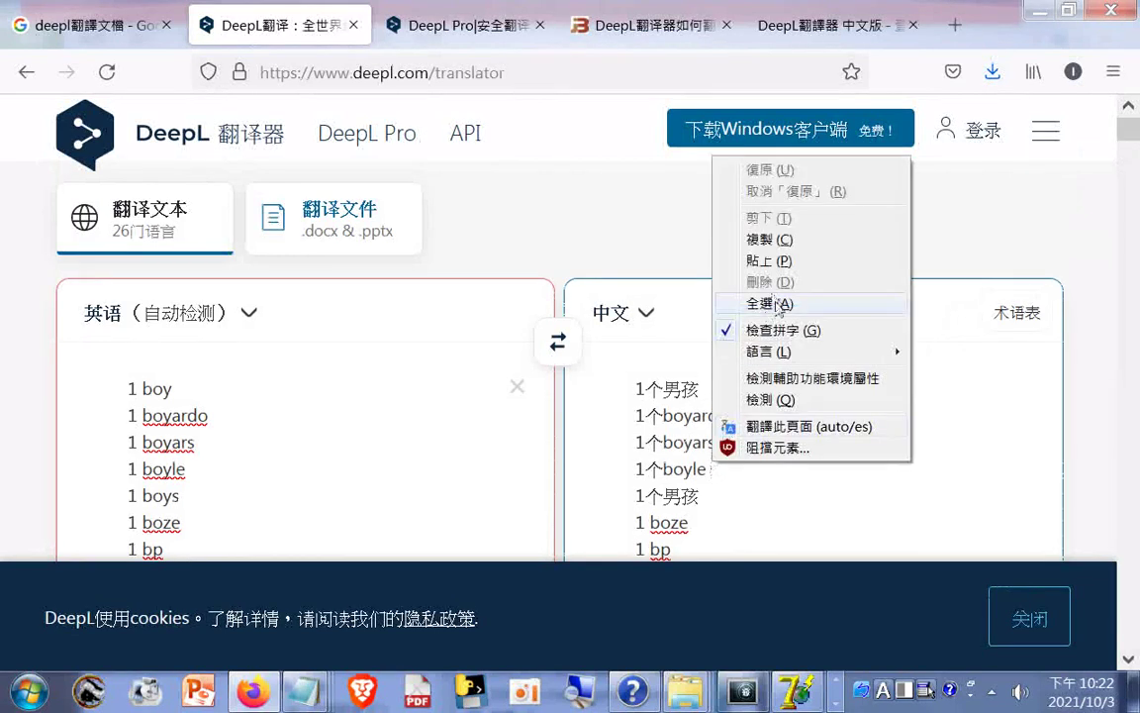
pyautogui.click(697, 272)
pyautogui.rightClick(662, 443)
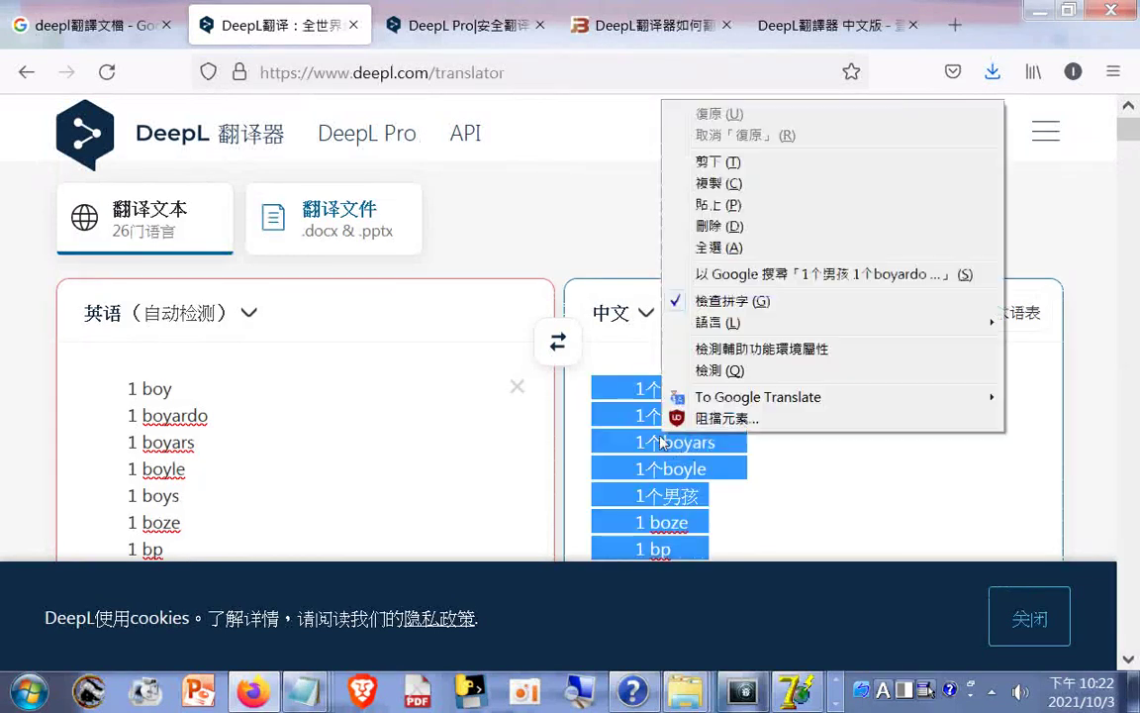
pyautogui.click(723, 183)
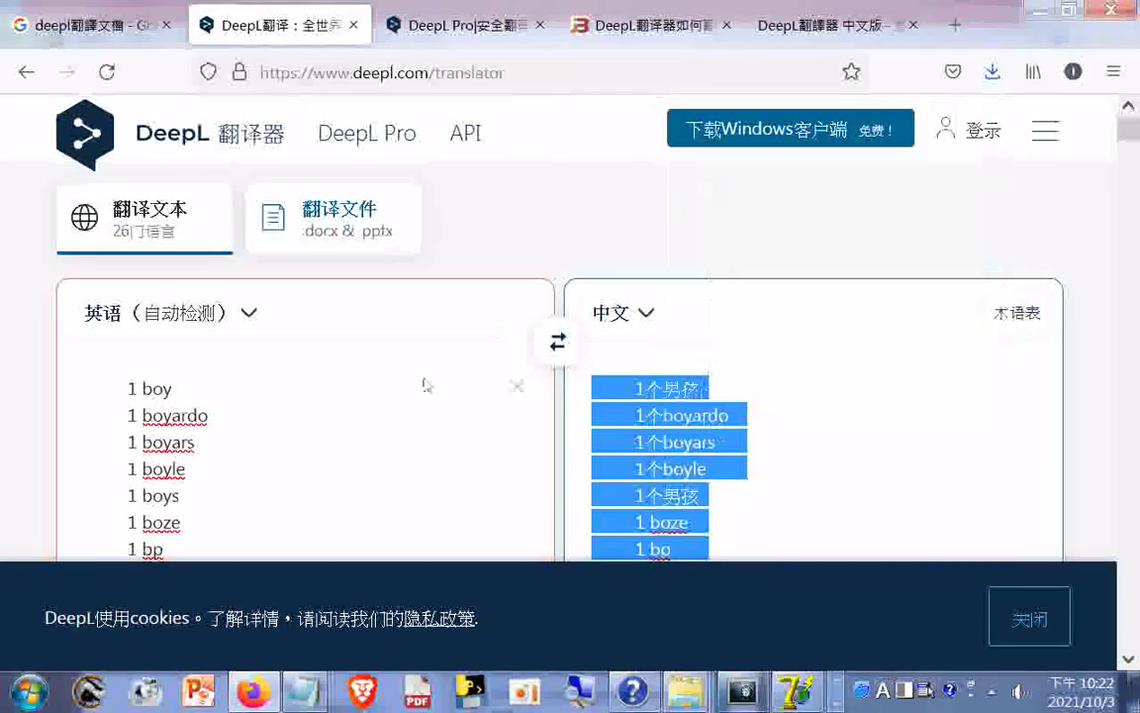
# Step: Compare the English entries from "boy" to "brandishing" line by line with their Chinese translations in the output box
pyautogui.click(404, 503)
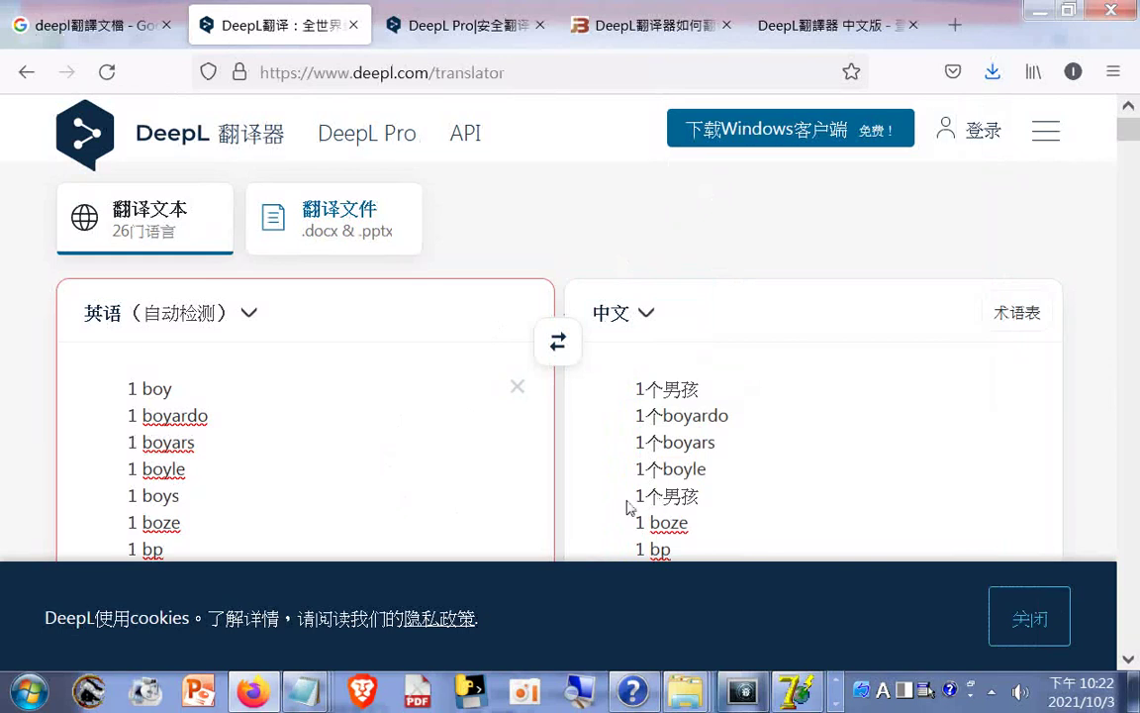
pyautogui.click(789, 512)
pyautogui.hotkey('ctrl', 'a')
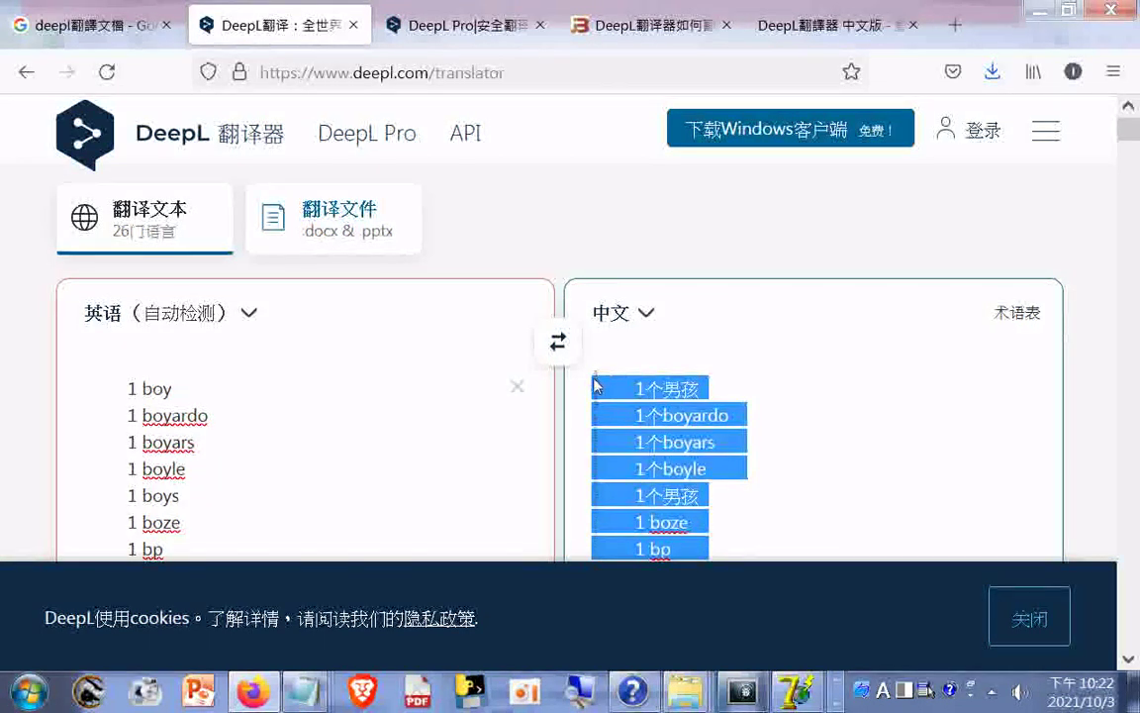
pyautogui.click(656, 500)
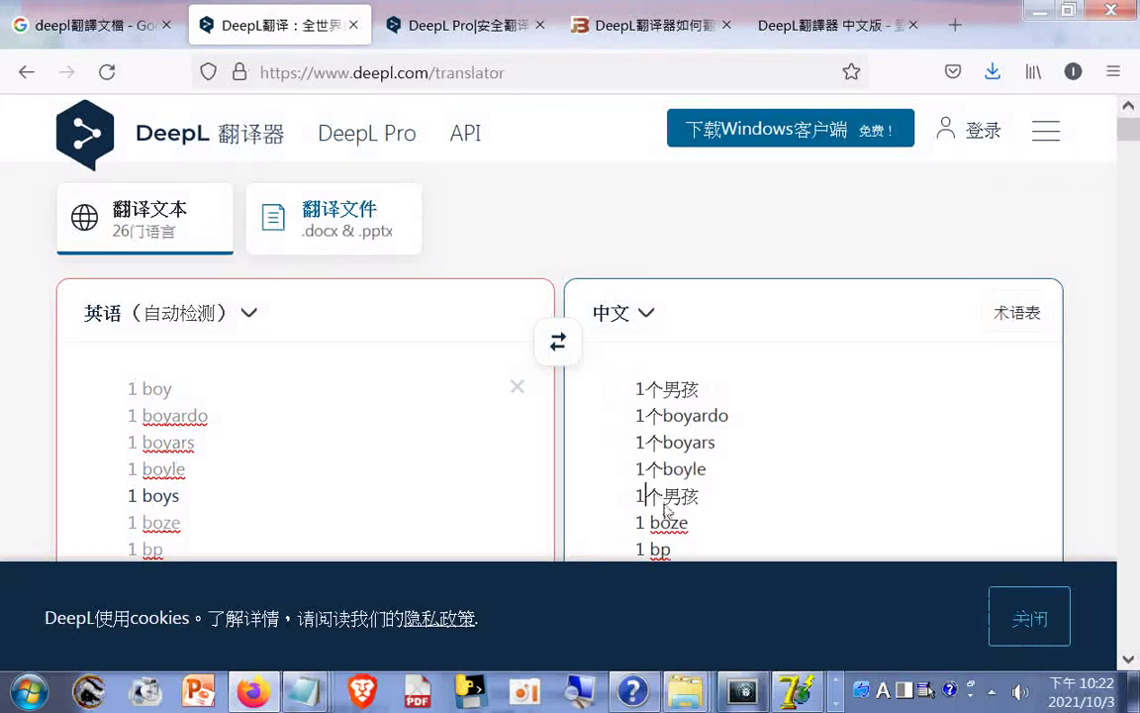
pyautogui.scroll(-2, 565, 425)
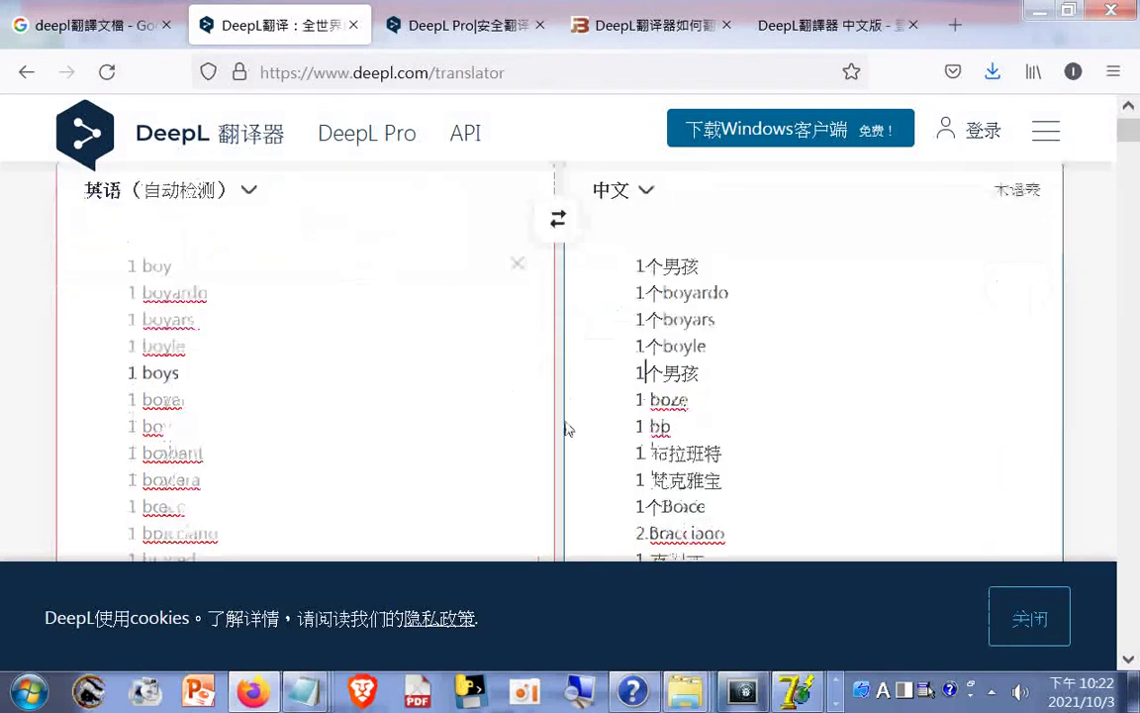
pyautogui.scroll(-2, 565, 427)
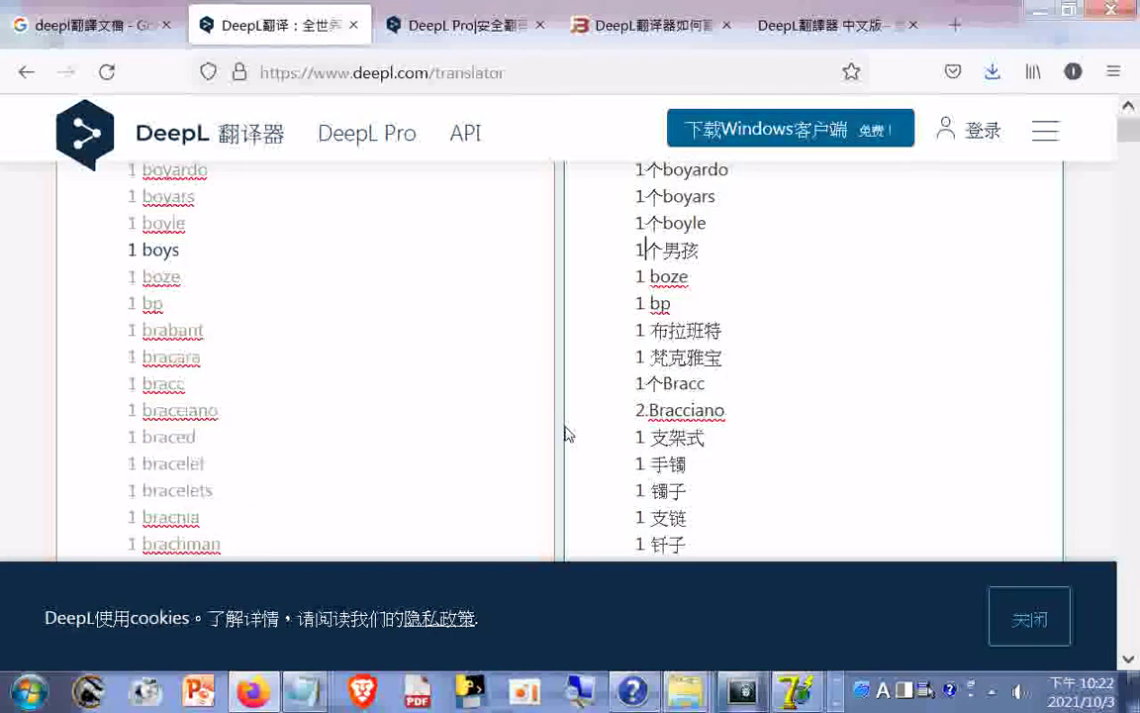
pyautogui.scroll(-4, 567, 433)
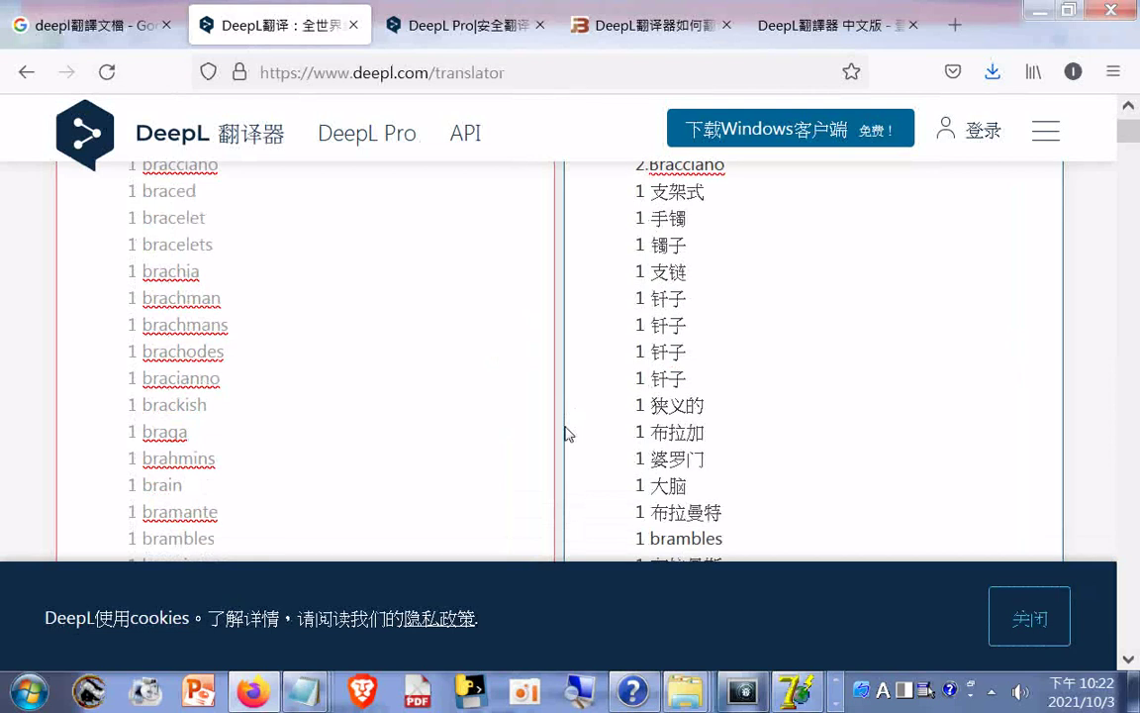
pyautogui.scroll(-3, 567, 433)
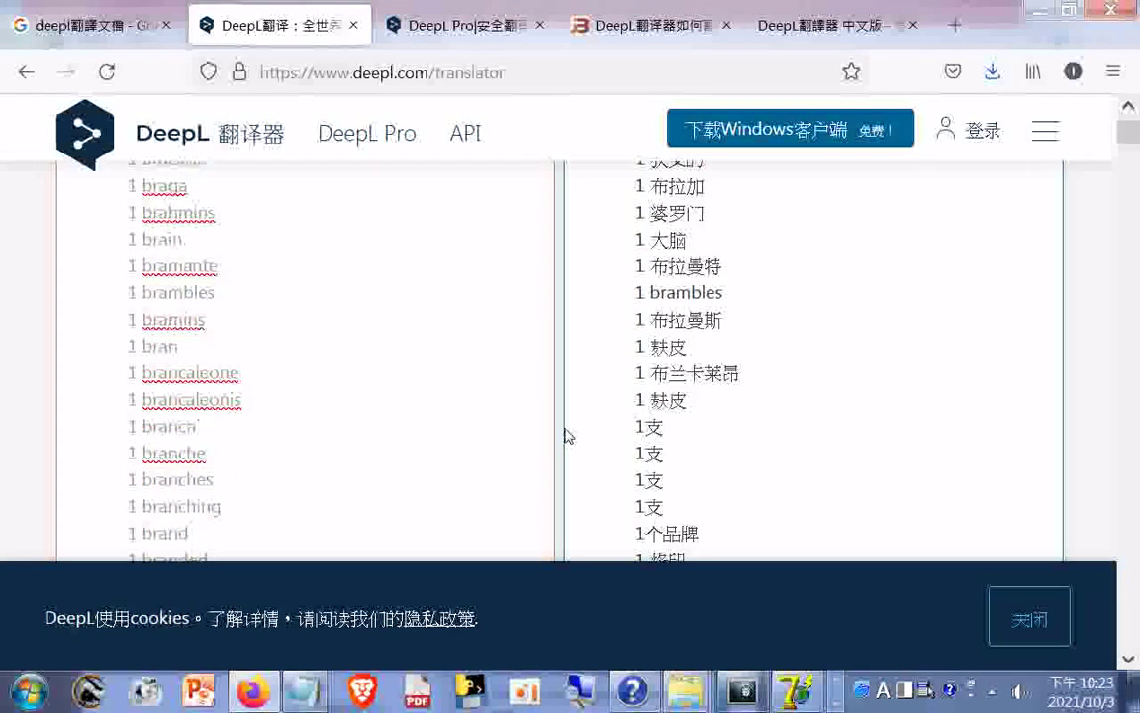
pyautogui.scroll(-2, 567, 435)
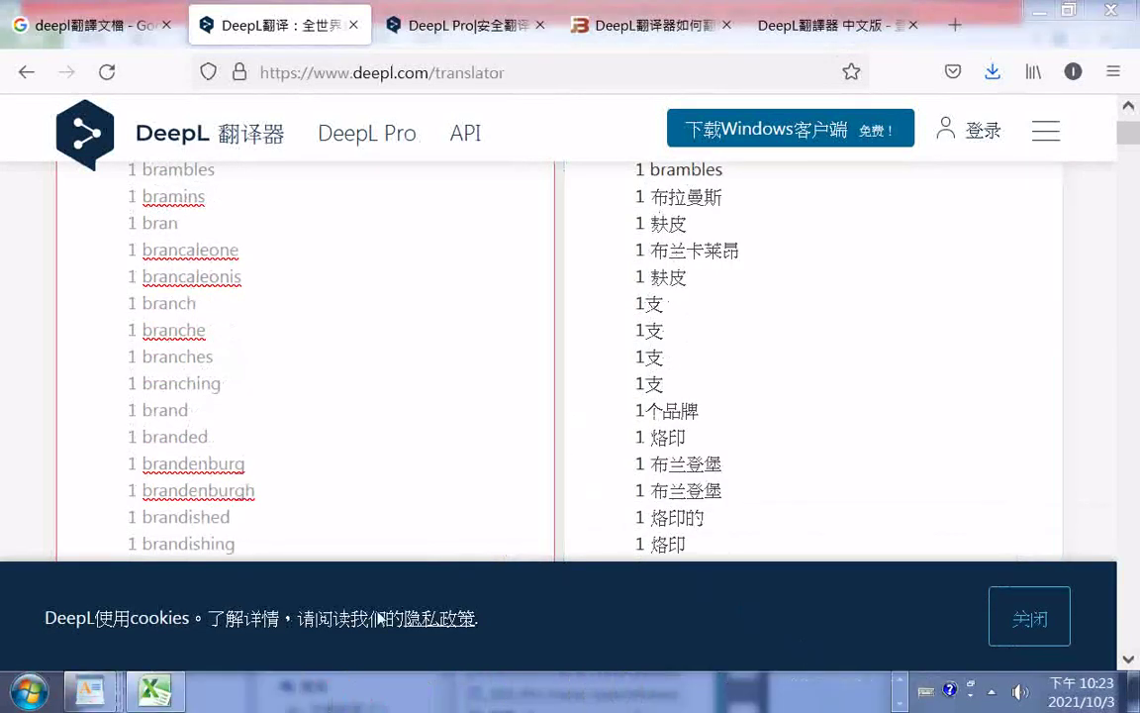
# Step: Switch to the Excel workbook and paste the copied translation with Paste Special as text (文字), starting at cell B5001
pyautogui.click(139, 692)
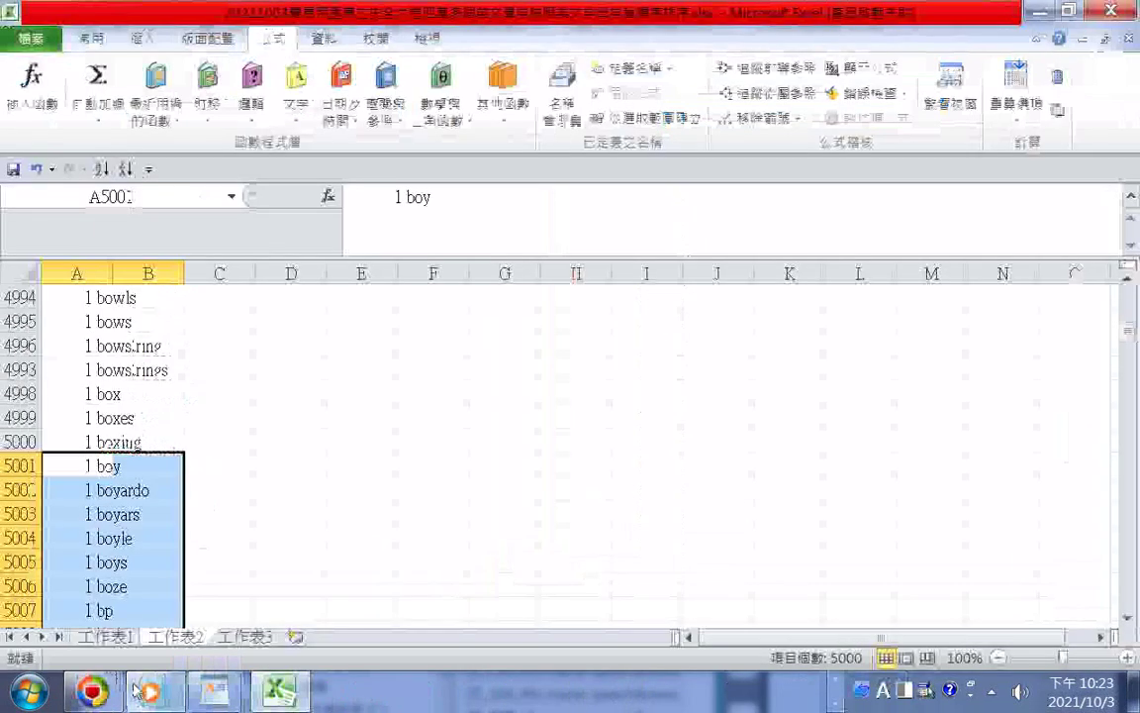
pyautogui.moveTo(135, 683)
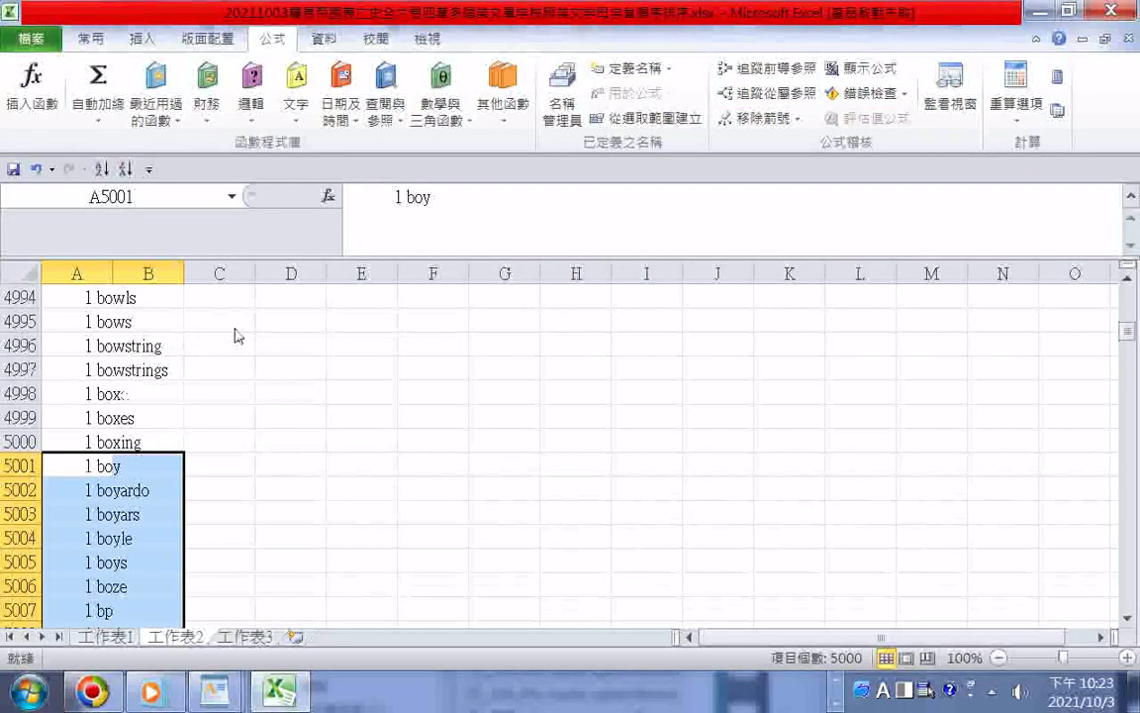
pyautogui.click(151, 475)
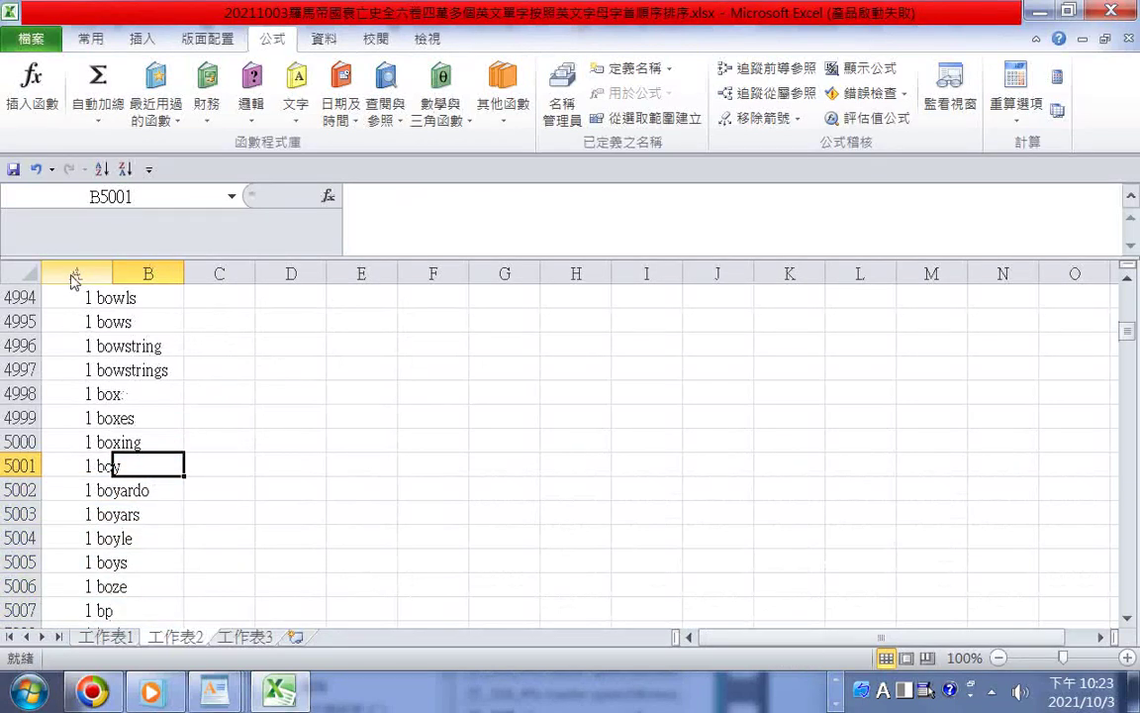
pyautogui.click(155, 281)
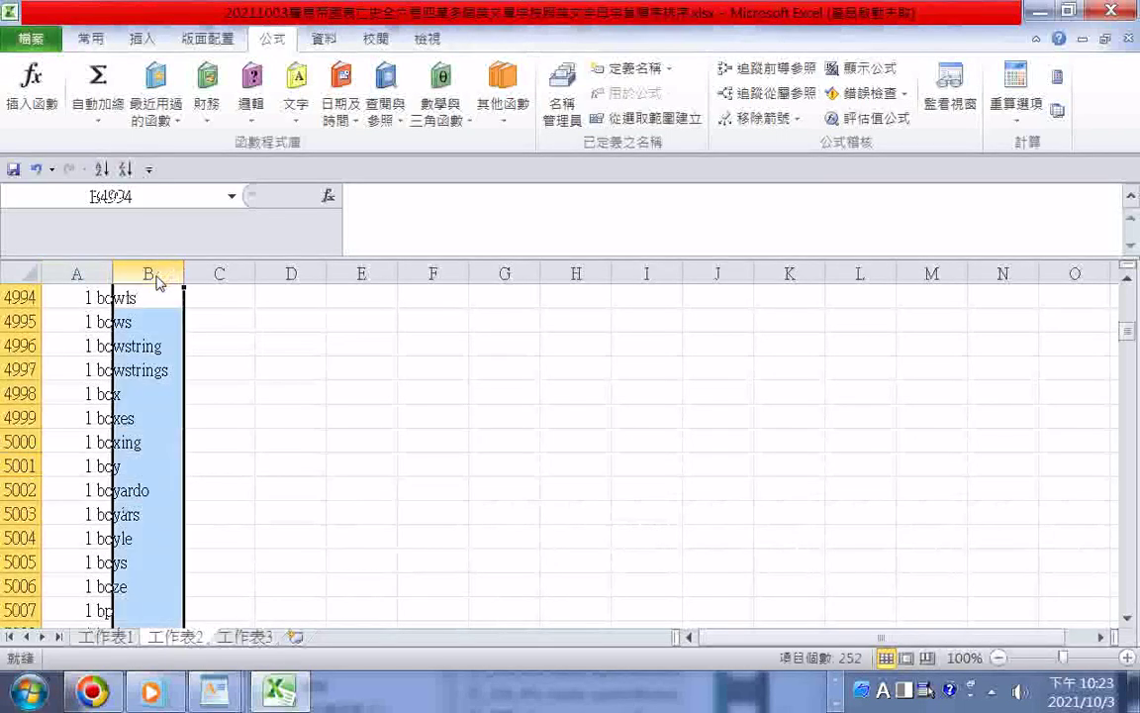
pyautogui.click(149, 466)
pyautogui.rightClick(153, 473)
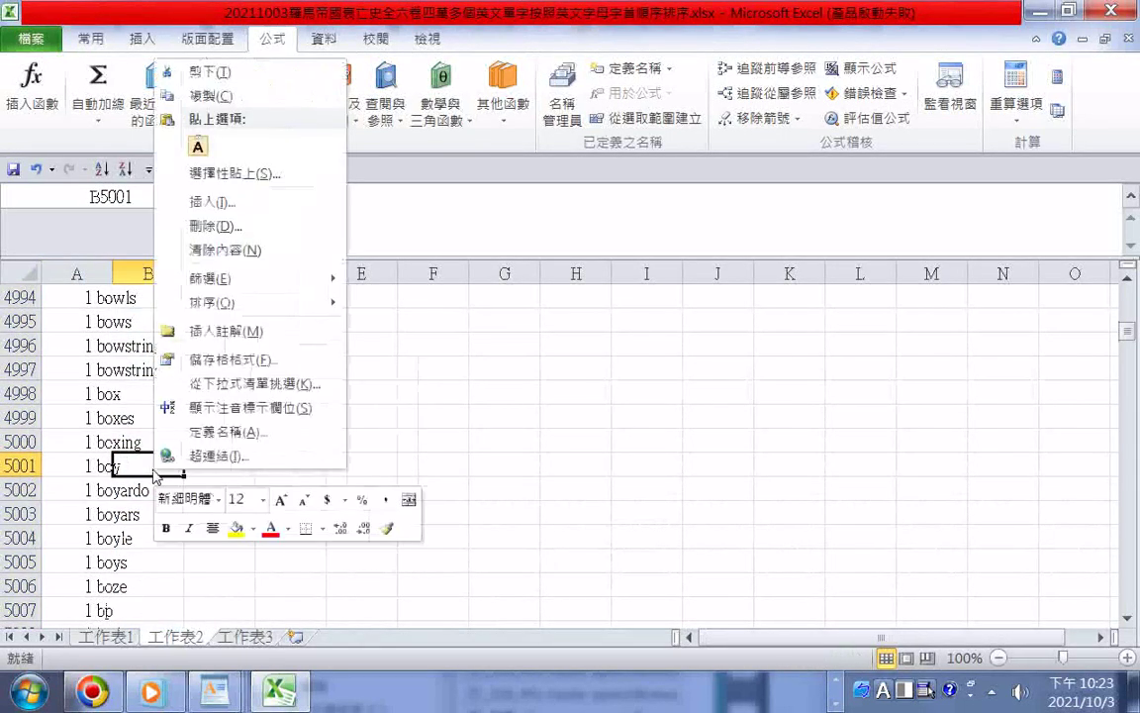
pyautogui.click(227, 180)
pyautogui.click(142, 115)
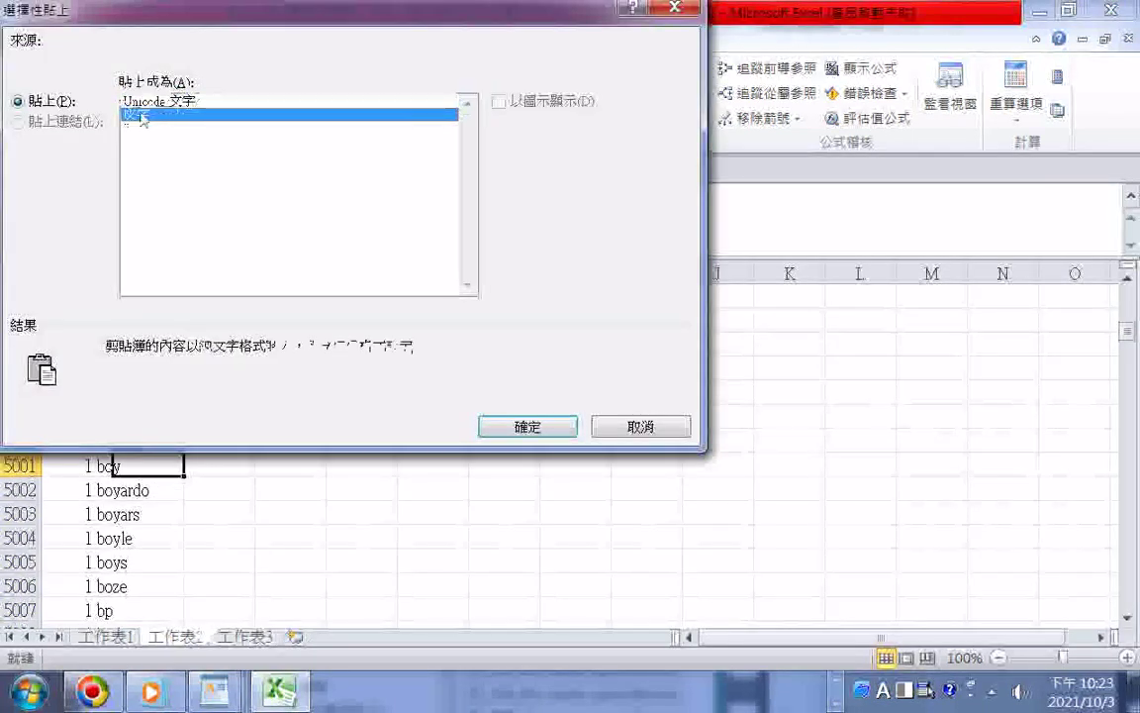
pyautogui.click(525, 426)
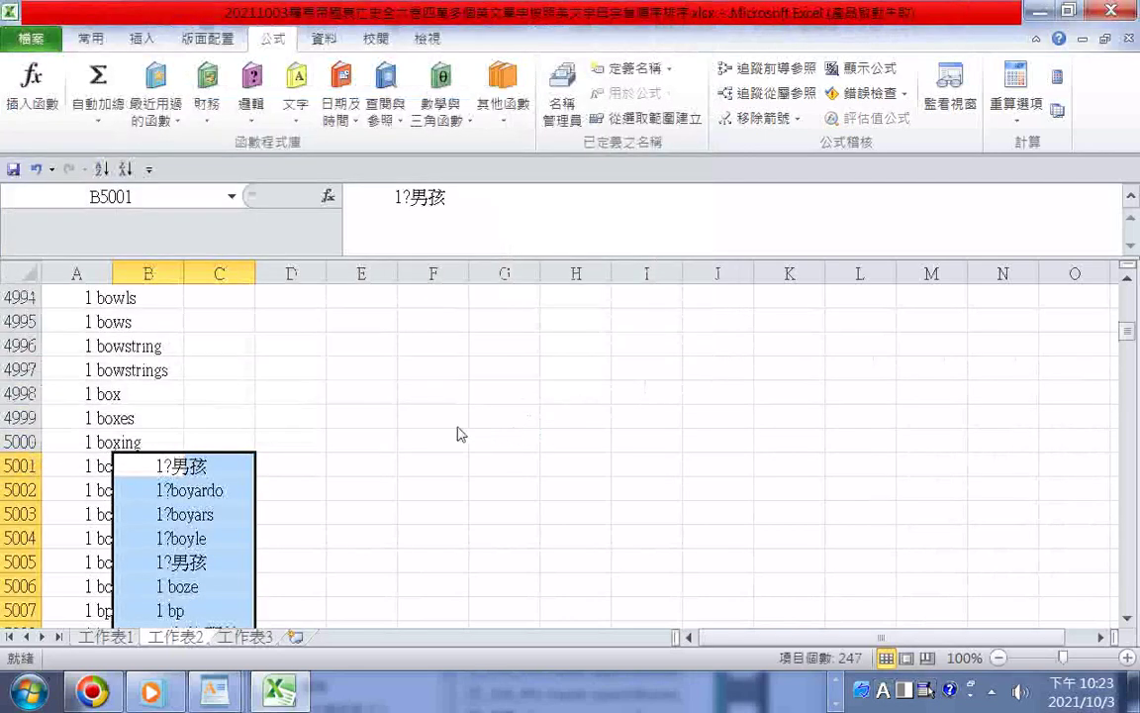
# Step: Examine the pasted translations from row 5001 and check how far the first batch's translations extend from row 1
pyautogui.scroll(-3, 447, 434)
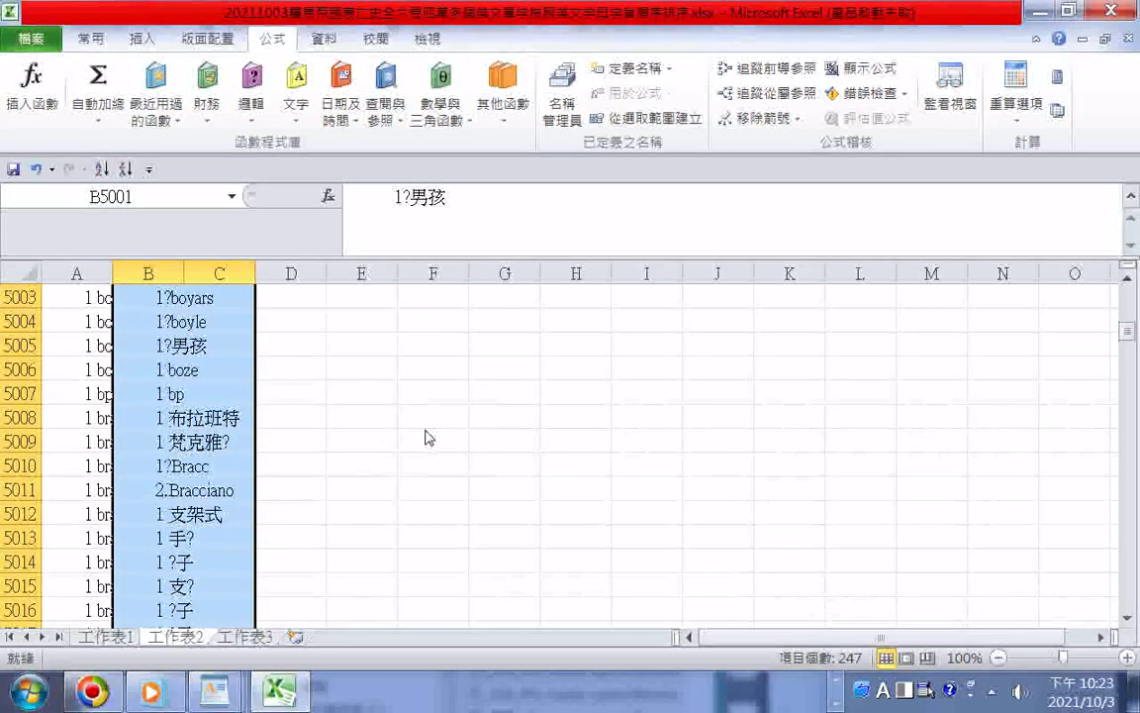
pyautogui.scroll(4, 425, 437)
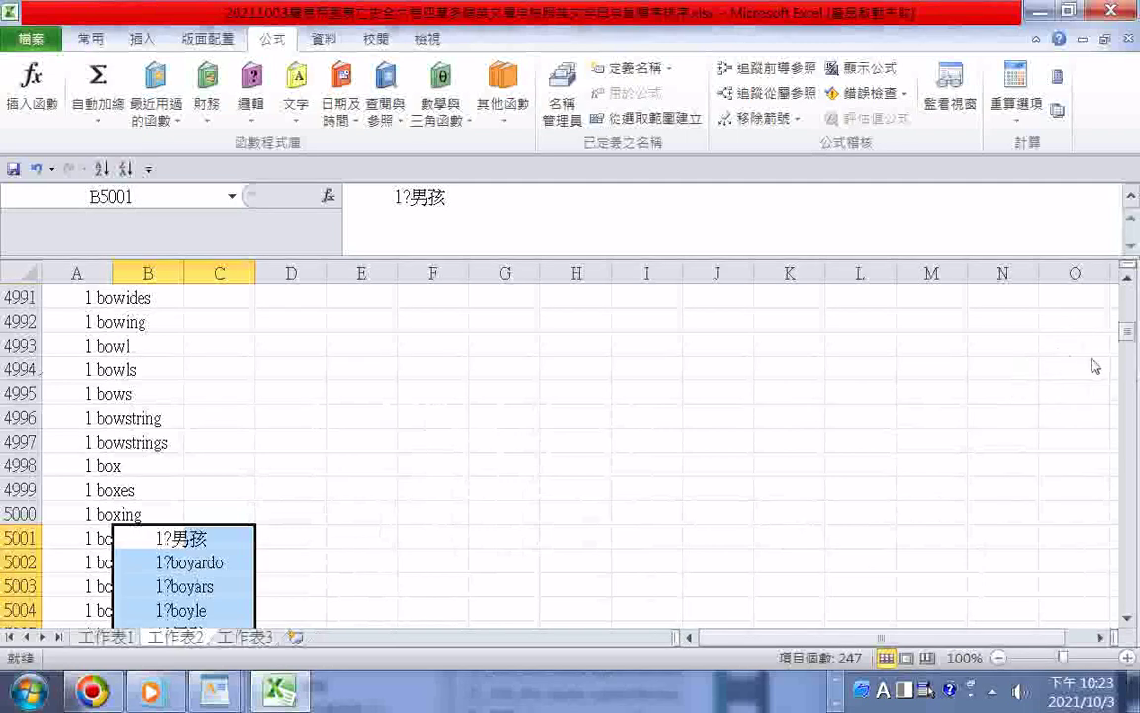
pyautogui.moveTo(1122, 341); pyautogui.dragTo(1135, 283)
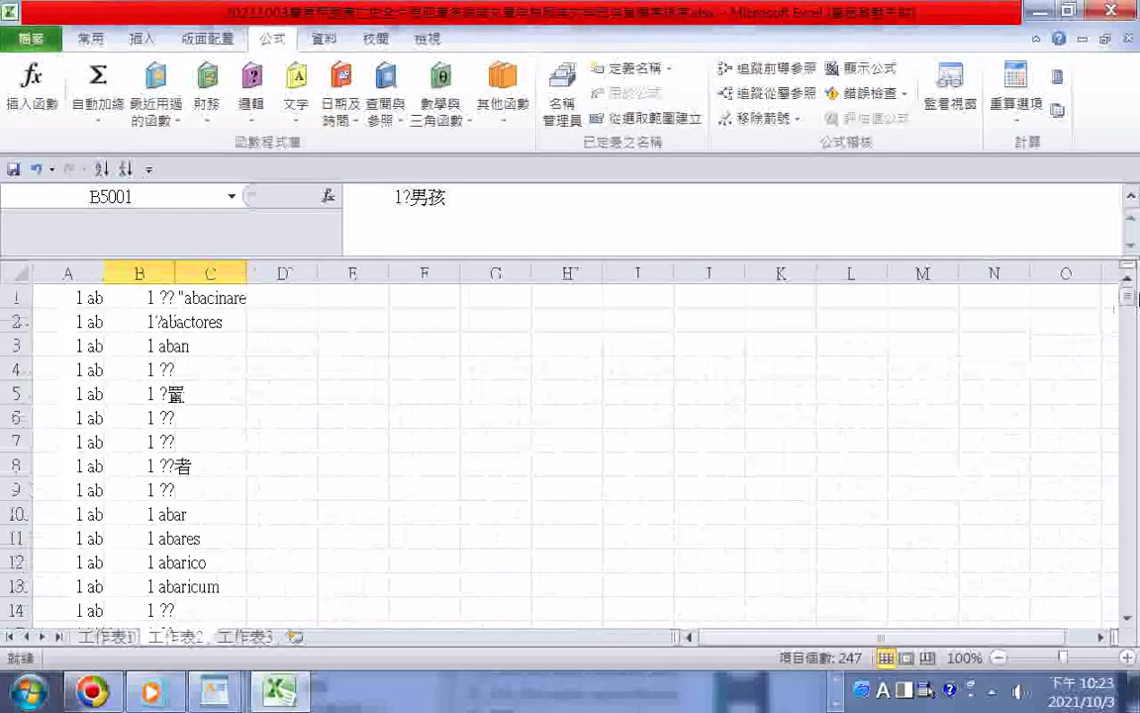
pyautogui.scroll(-5, 1133, 287)
pyautogui.scroll(-20, 930, 465)
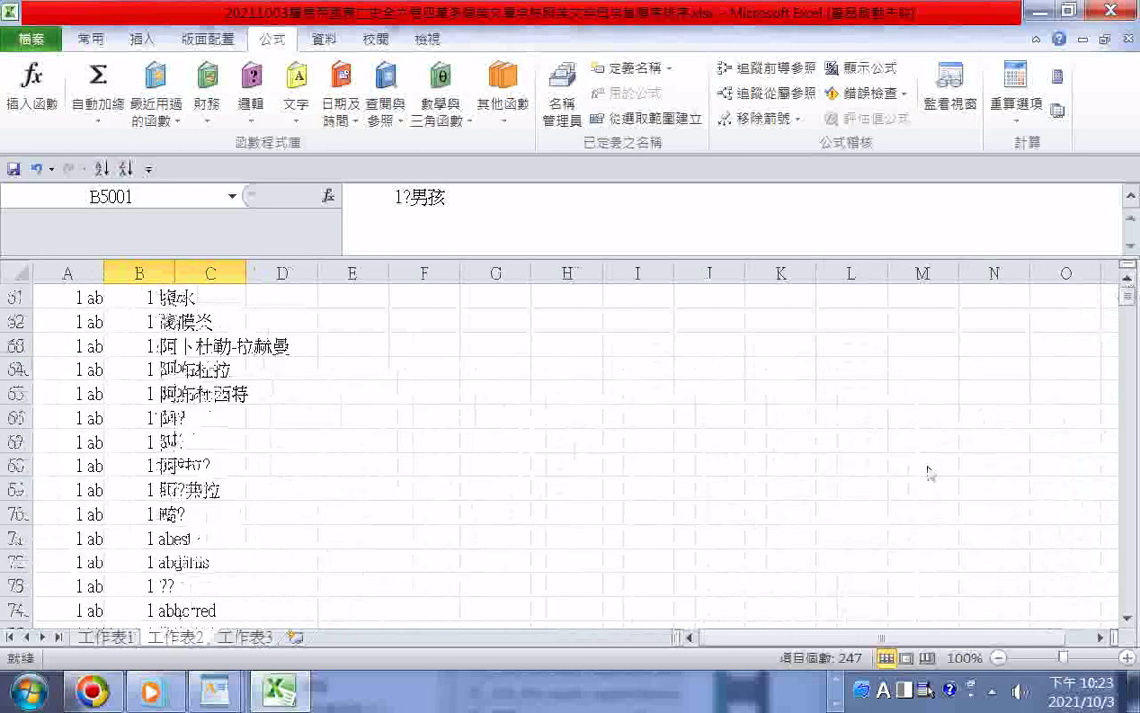
pyautogui.scroll(-5, 930, 495)
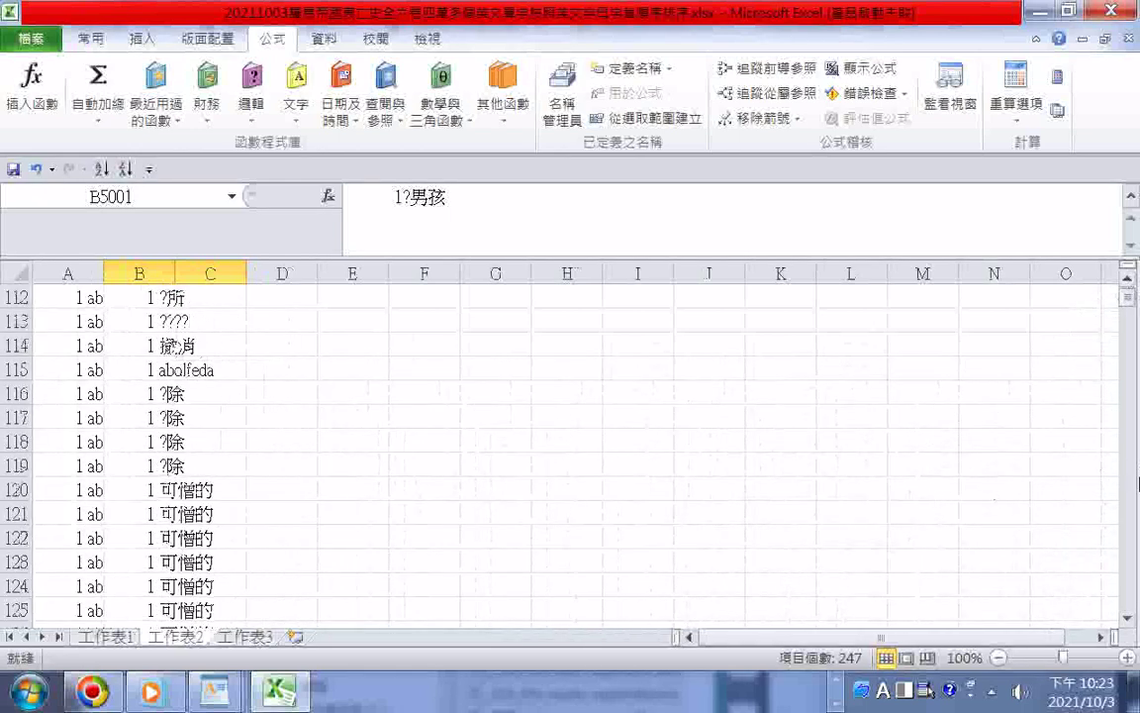
pyautogui.click(1130, 473)
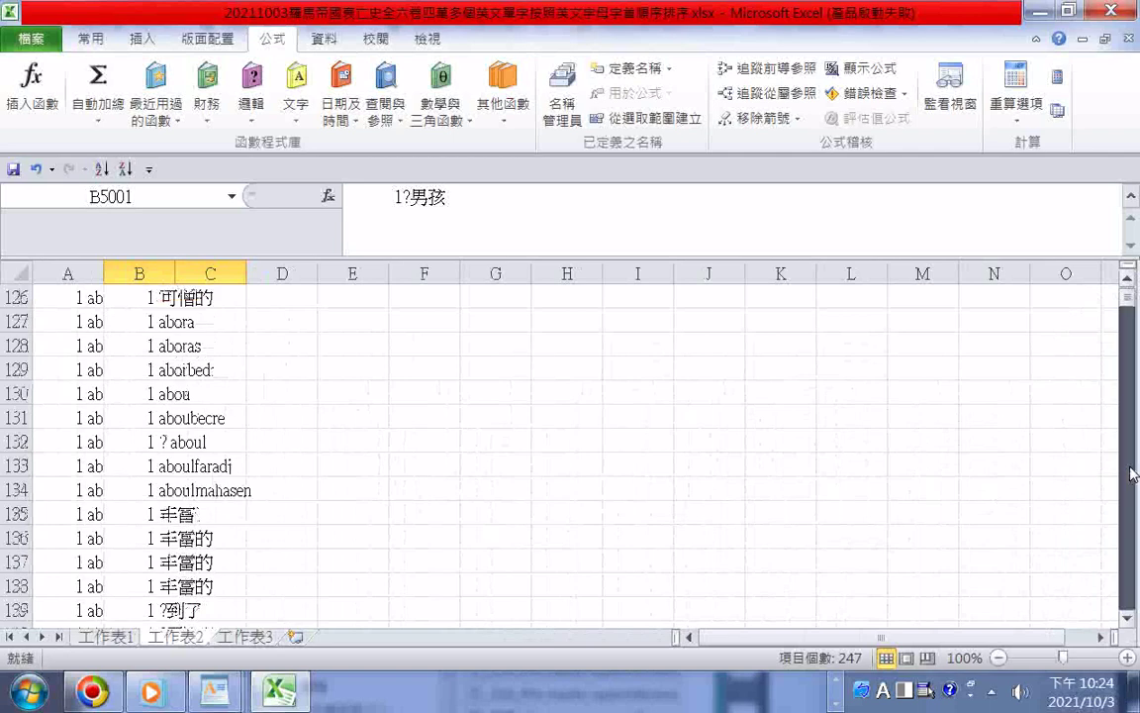
pyautogui.scroll(-20, 1130, 473)
pyautogui.scroll(9, 1034, 477)
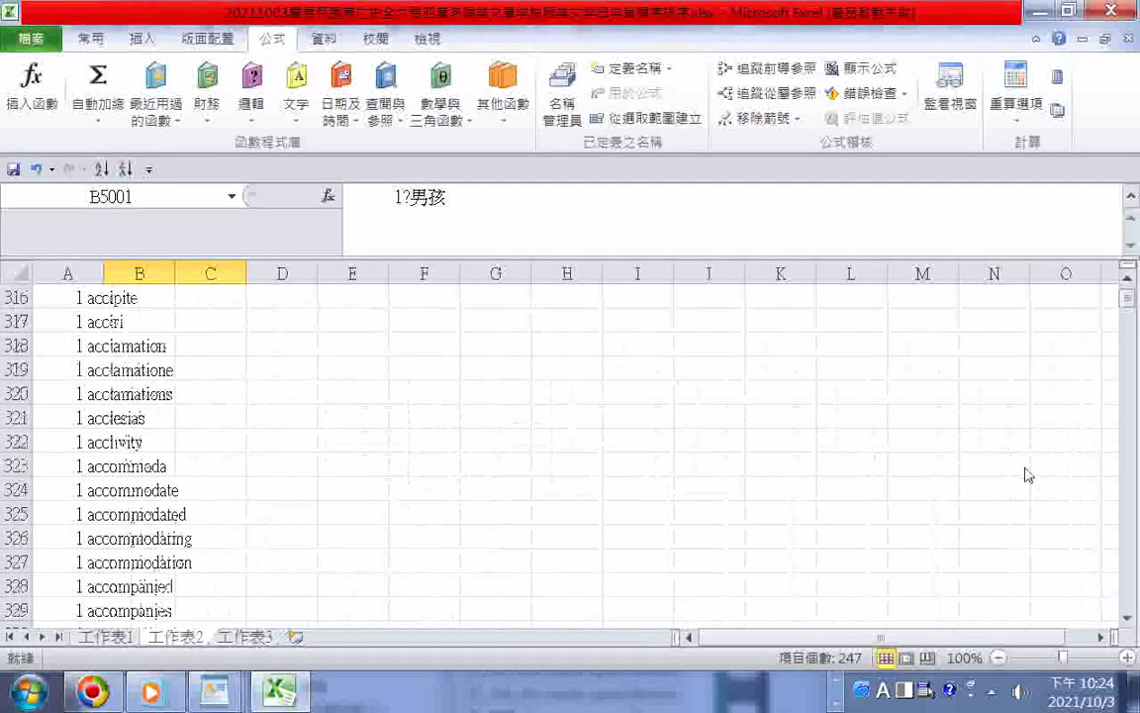
pyautogui.scroll(20, 1027, 475)
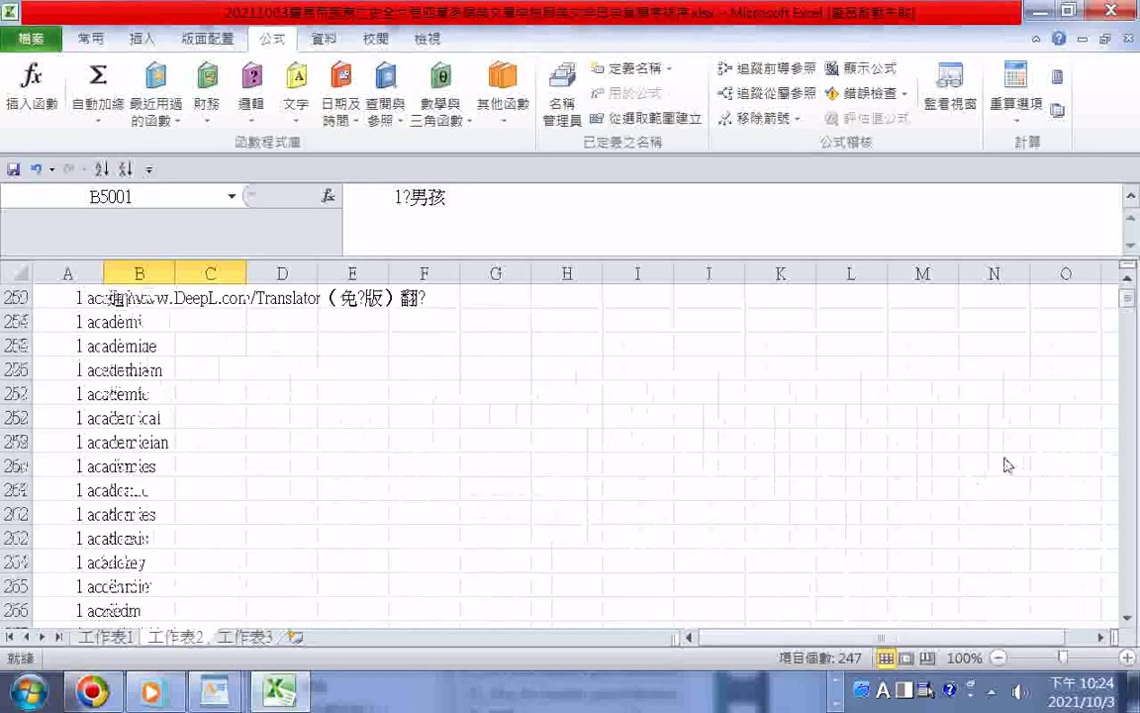
pyautogui.scroll(1, 1003, 463)
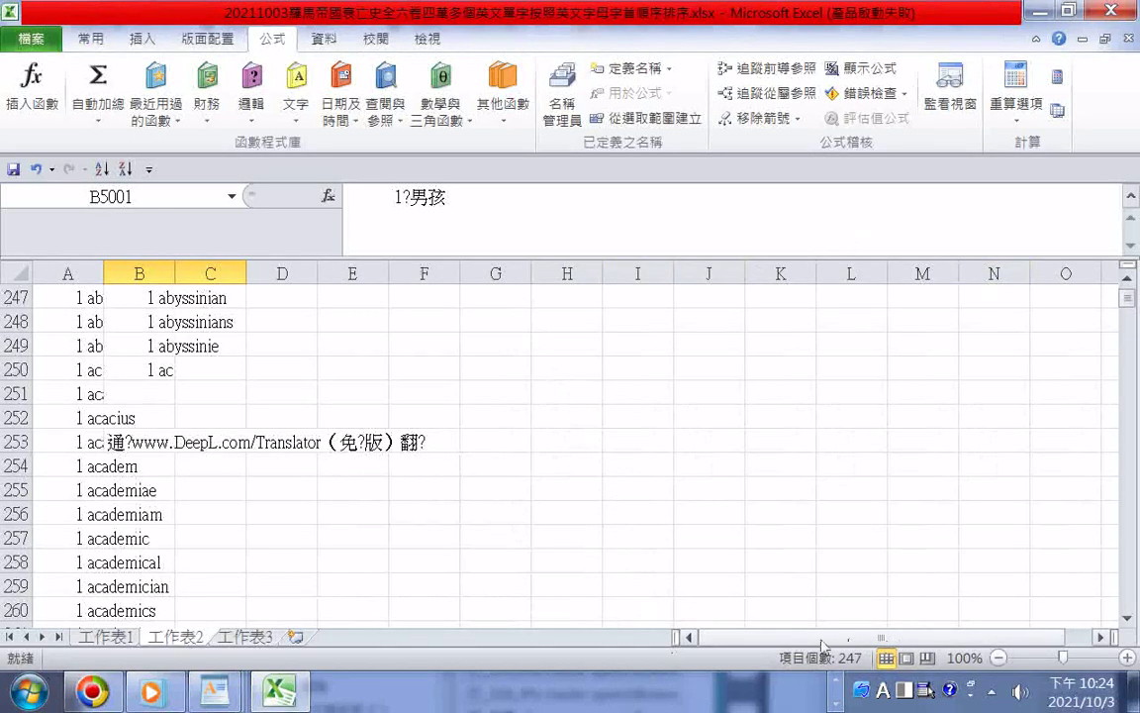
pyautogui.scroll(-1, 797, 683)
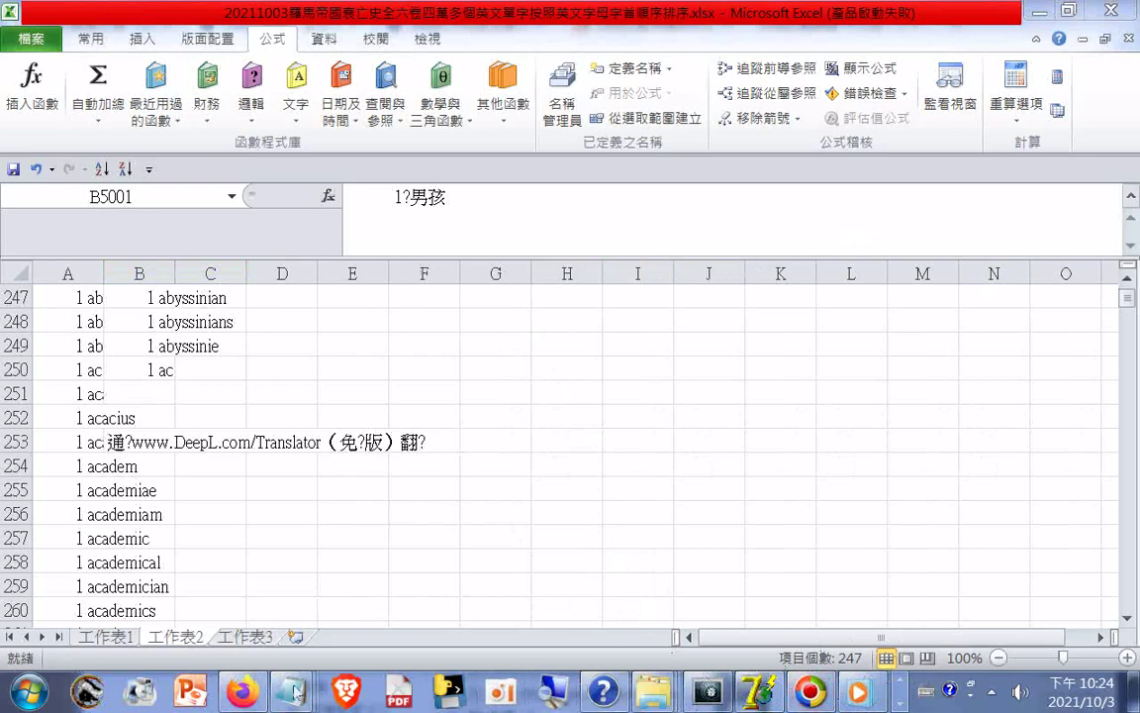
# Step: Switch to the DeepL page in Firefox and examine where the Chinese translations end compared with the English word list
pyautogui.click(250, 693)
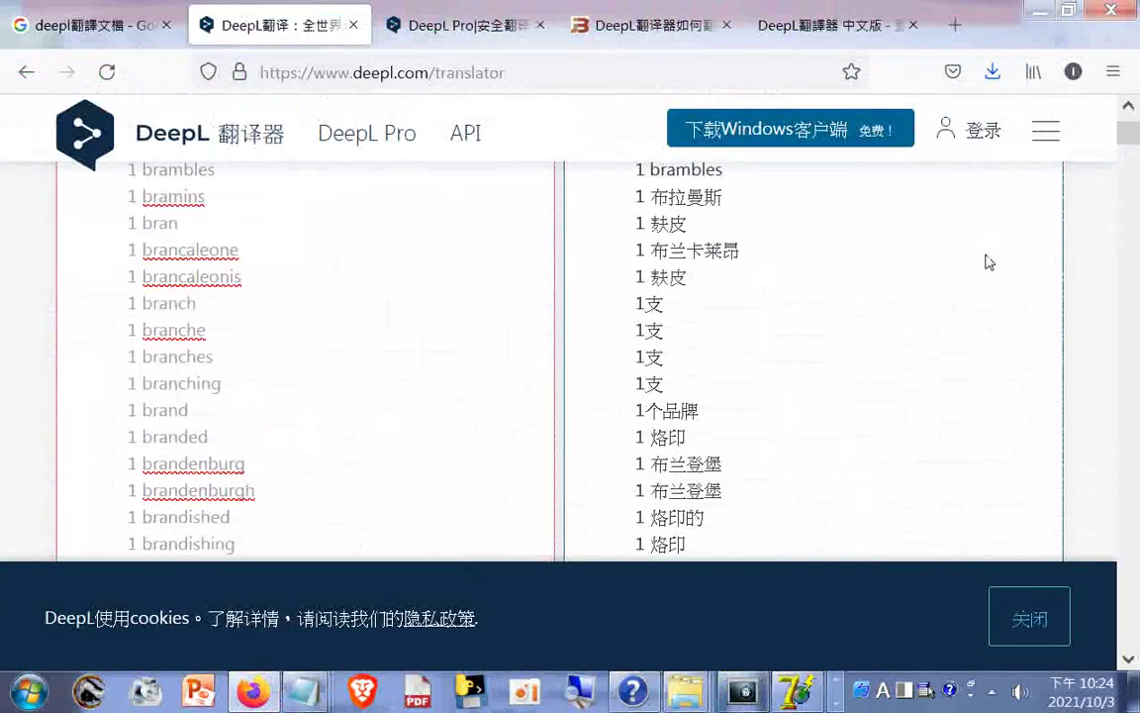
pyautogui.scroll(-10, 980, 293)
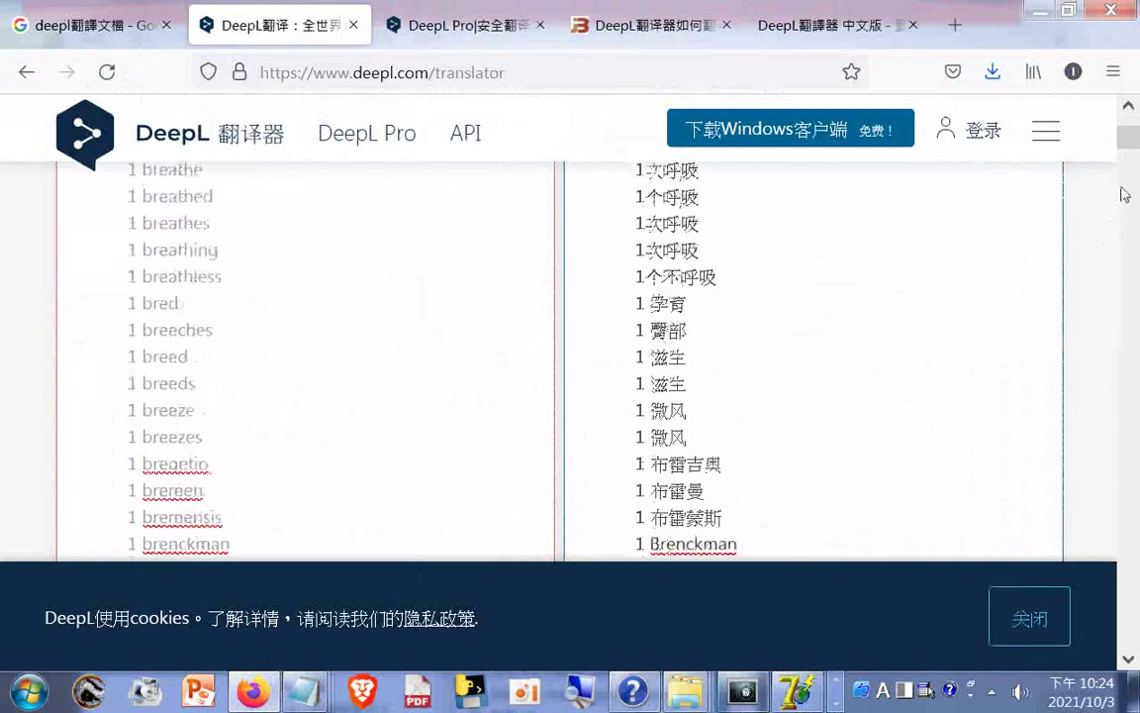
pyautogui.moveTo(1134, 150); pyautogui.dragTo(1114, 232)
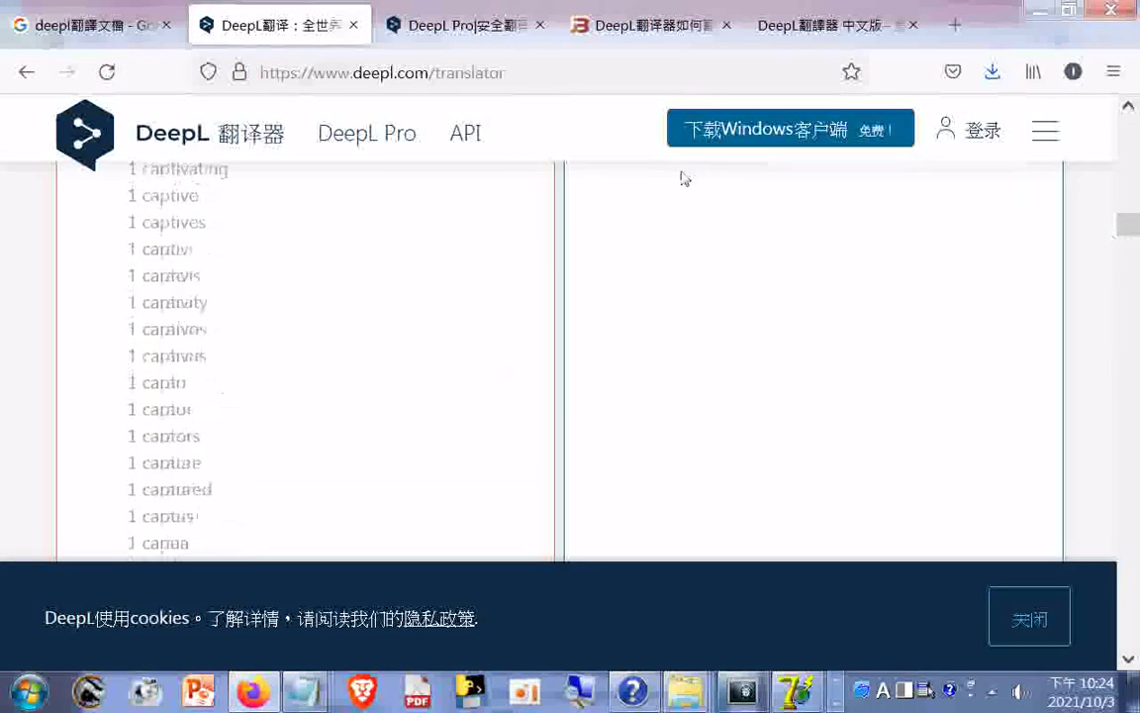
pyautogui.scroll(5, 632, 424)
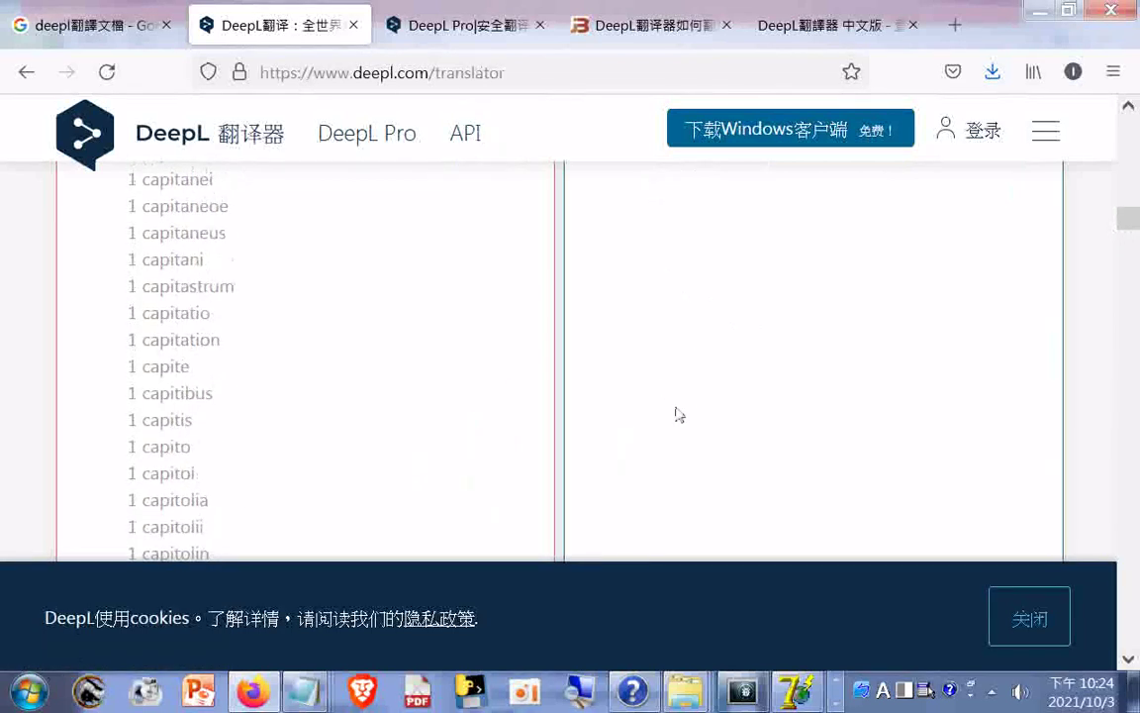
pyautogui.scroll(3, 731, 322)
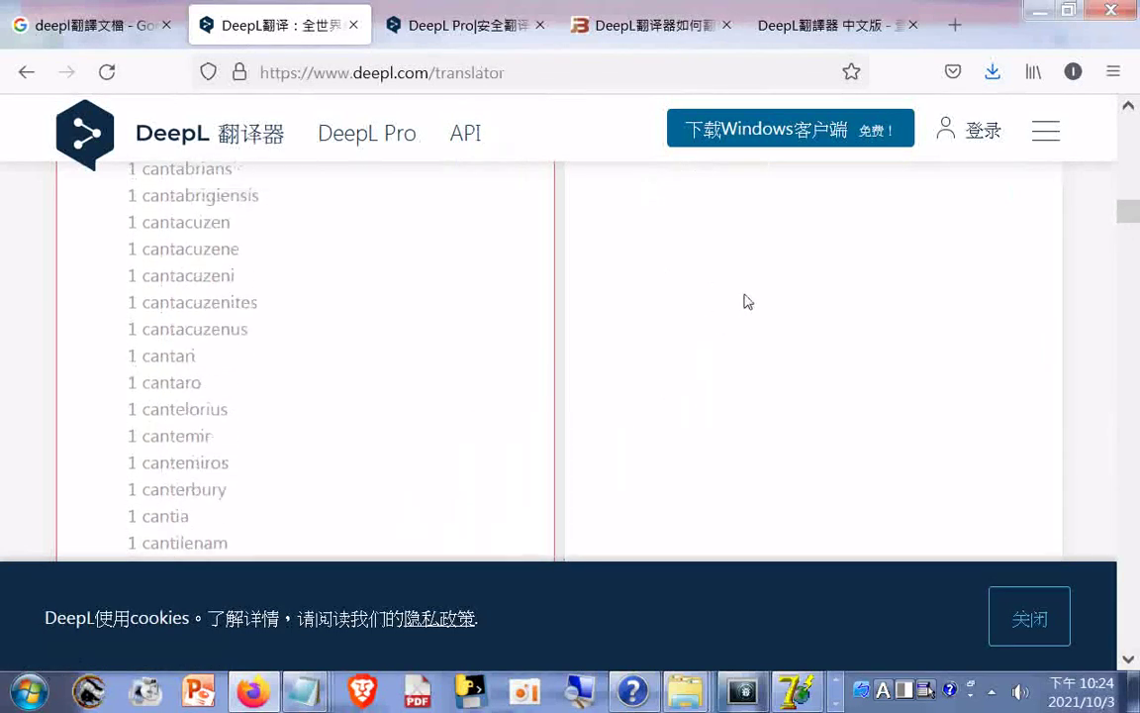
pyautogui.scroll(10, 750, 296)
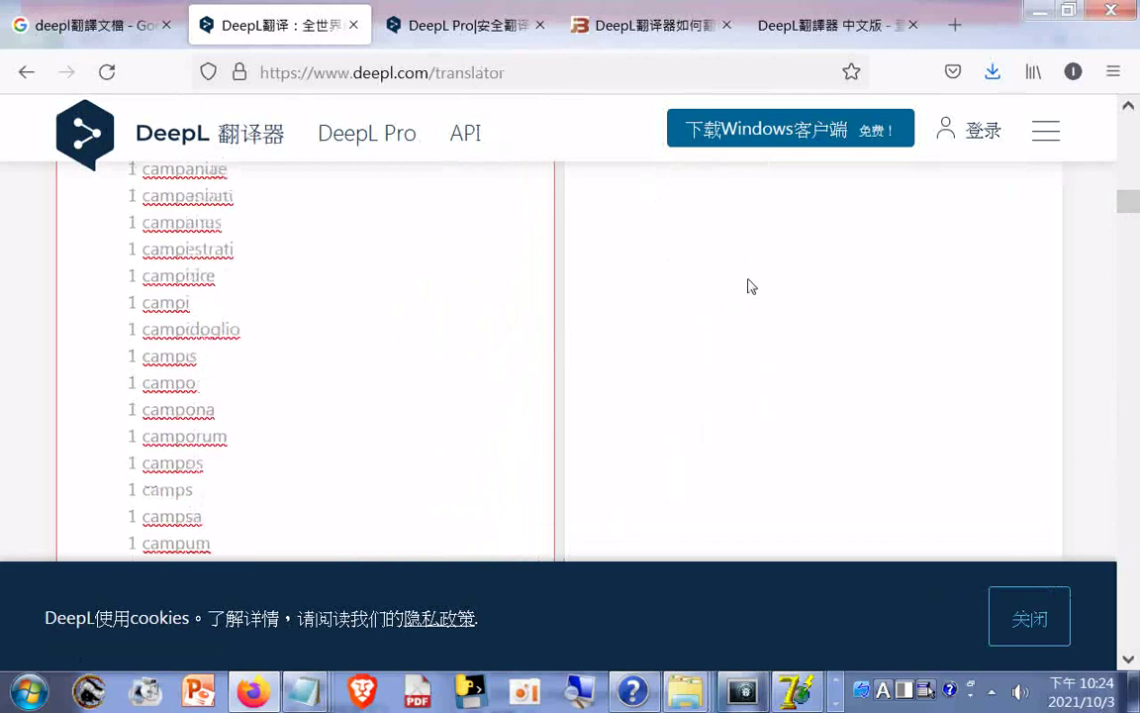
pyautogui.scroll(10, 750, 286)
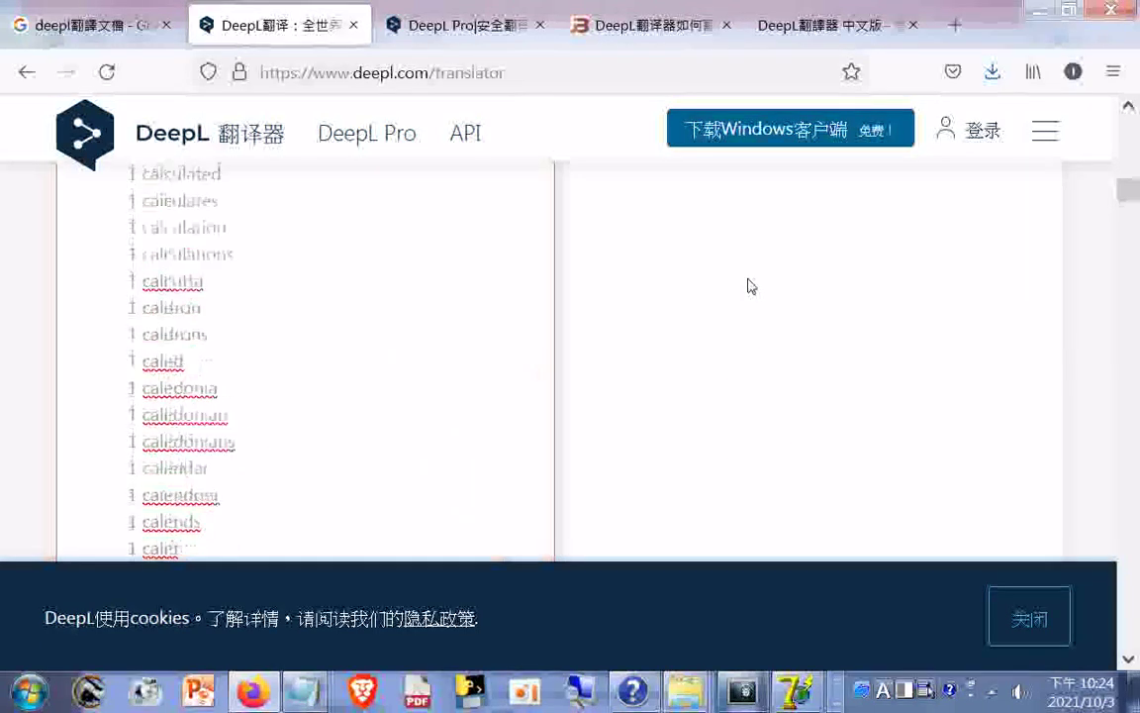
pyautogui.scroll(15, 750, 286)
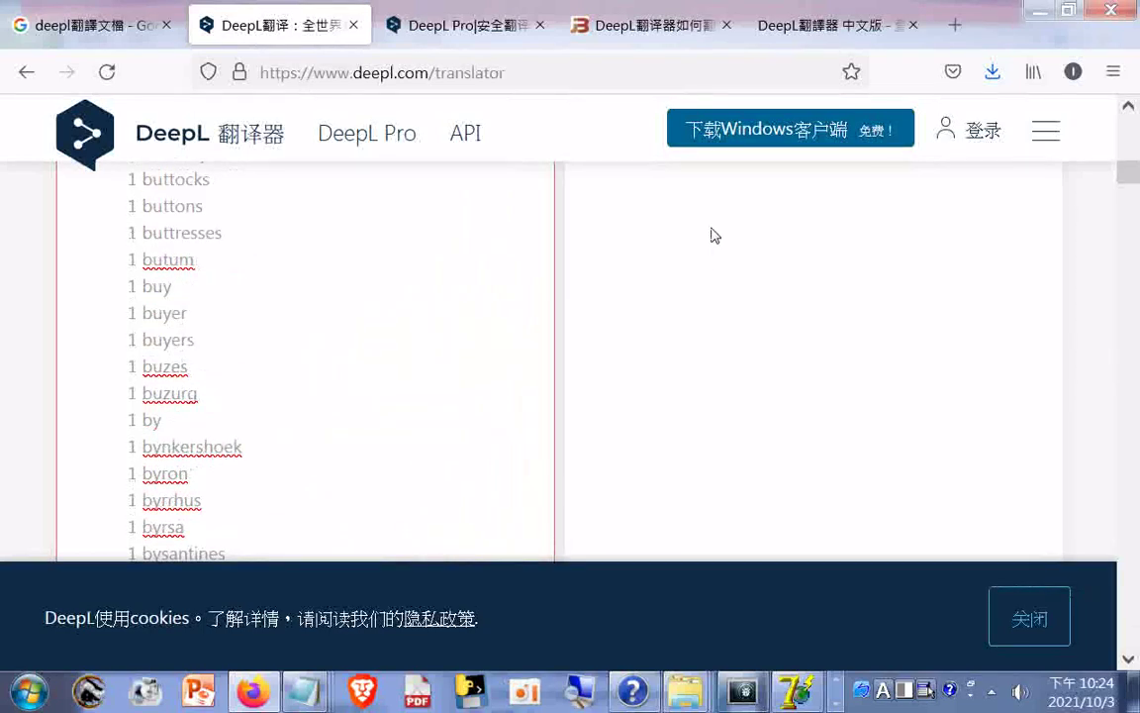
pyautogui.scroll(10, 732, 140)
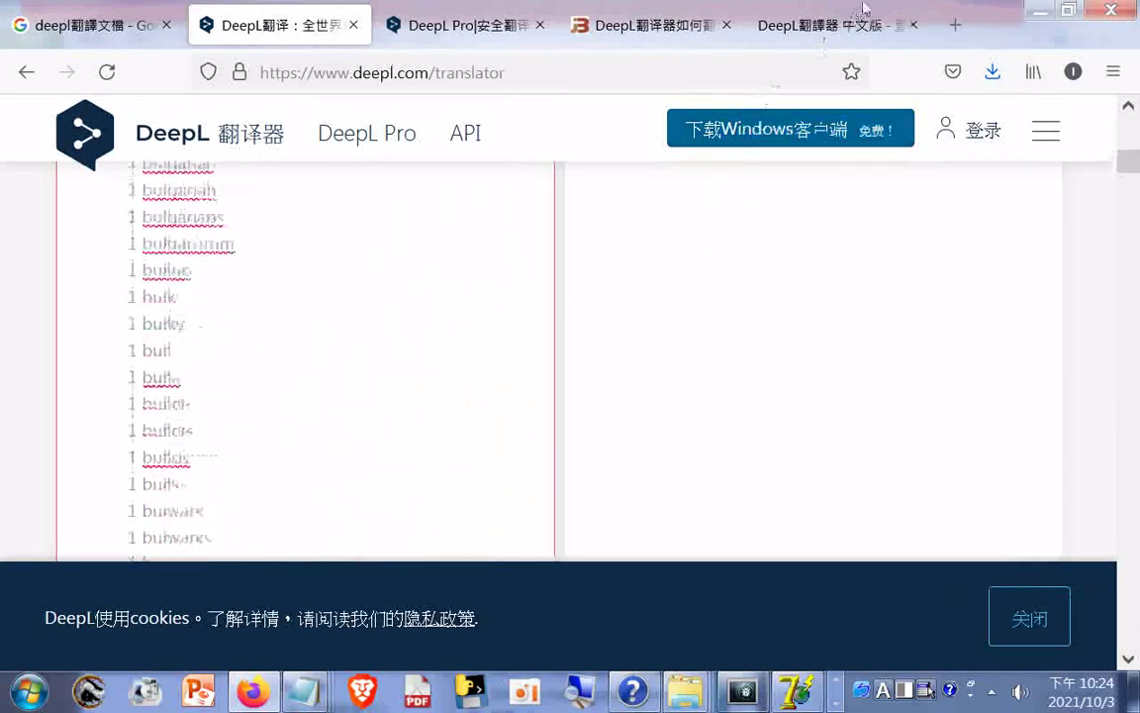
pyautogui.scroll(5, 730, 393)
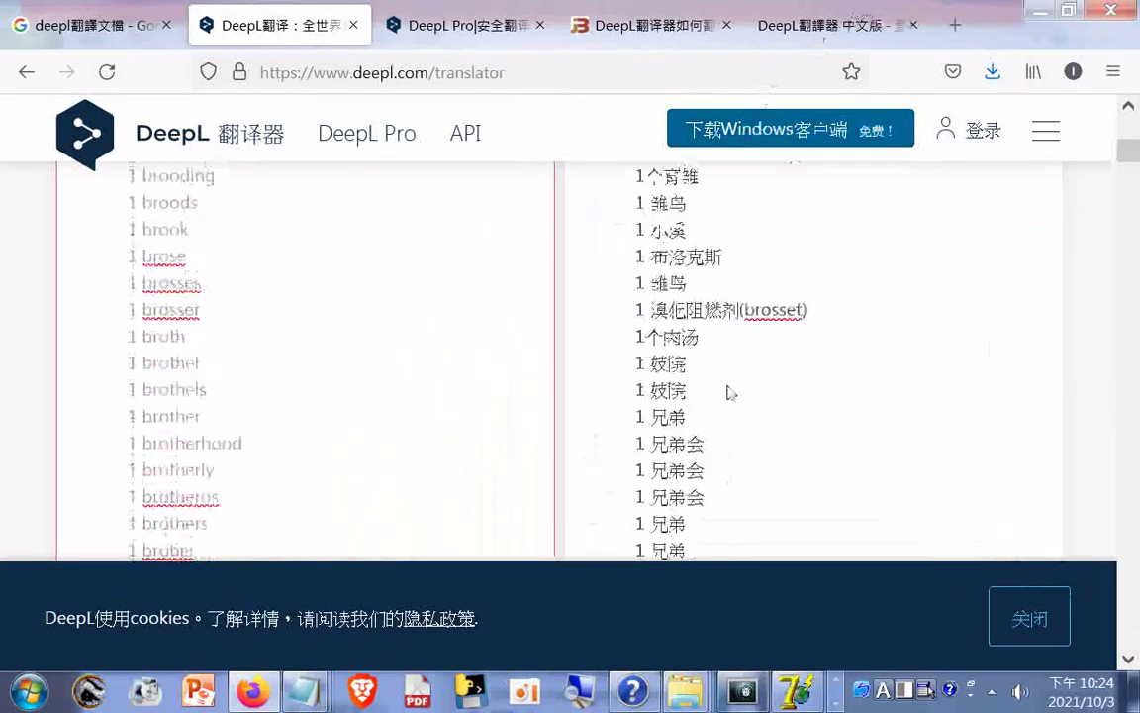
pyautogui.scroll(-10, 727, 392)
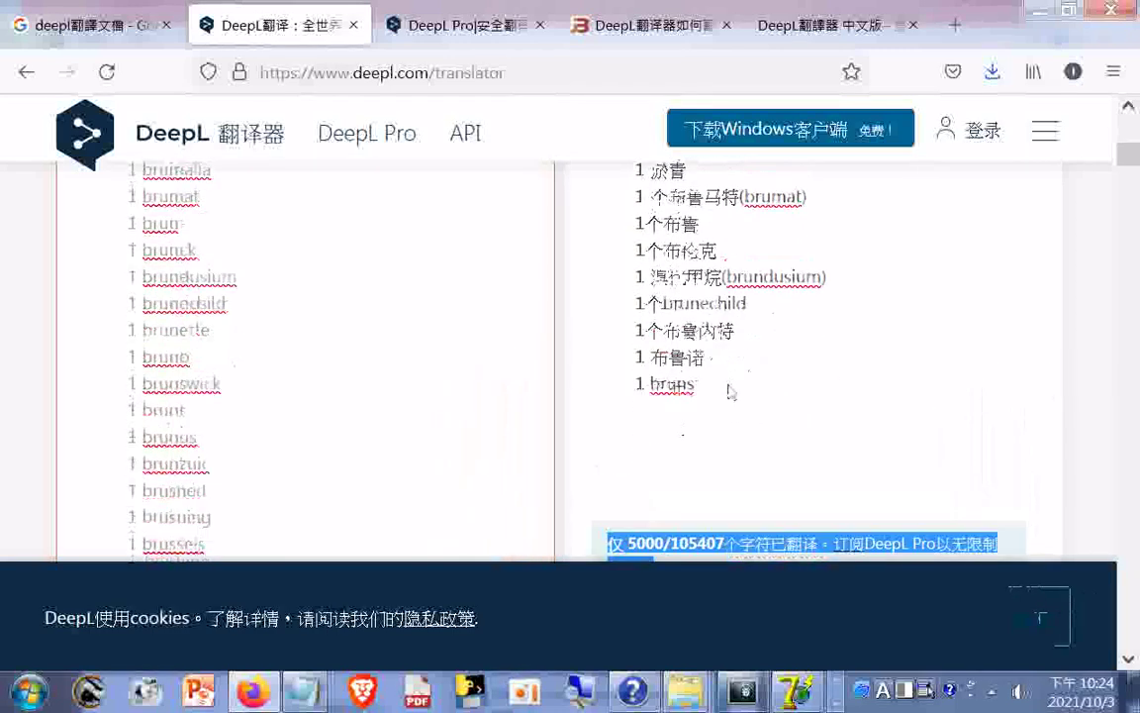
pyautogui.scroll(-3, 730, 391)
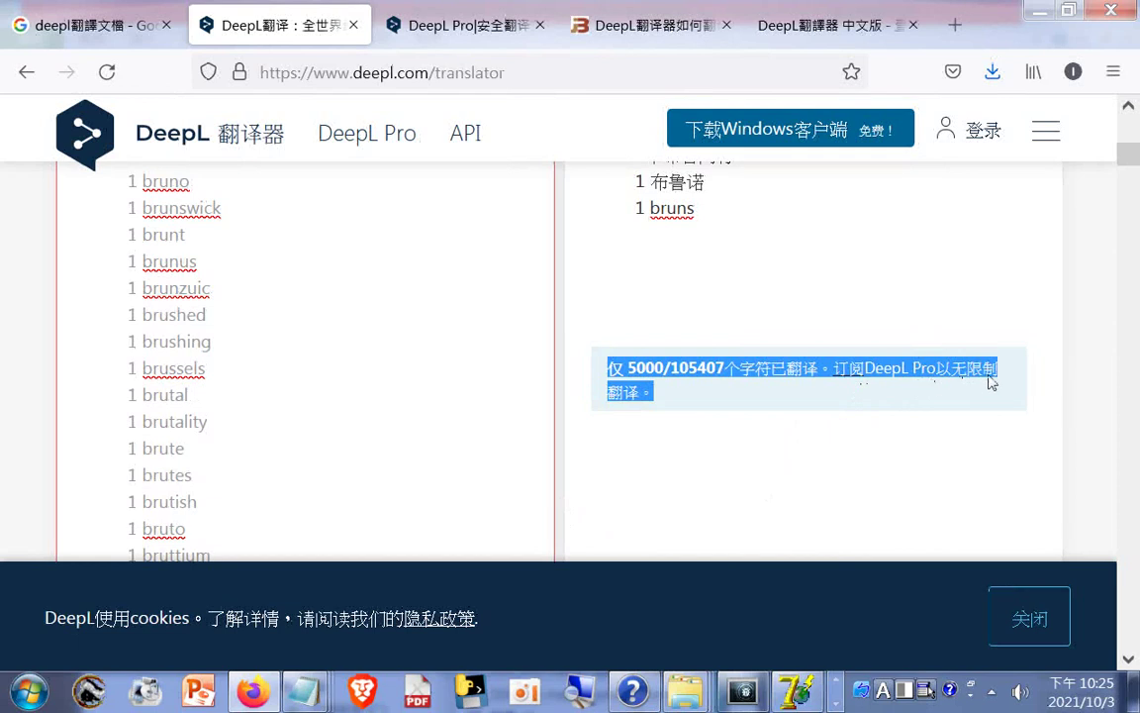
# Step: Select the full translated-characters limit notice beneath the last translation in the DeepL output box and copy it
pyautogui.click(622, 472)
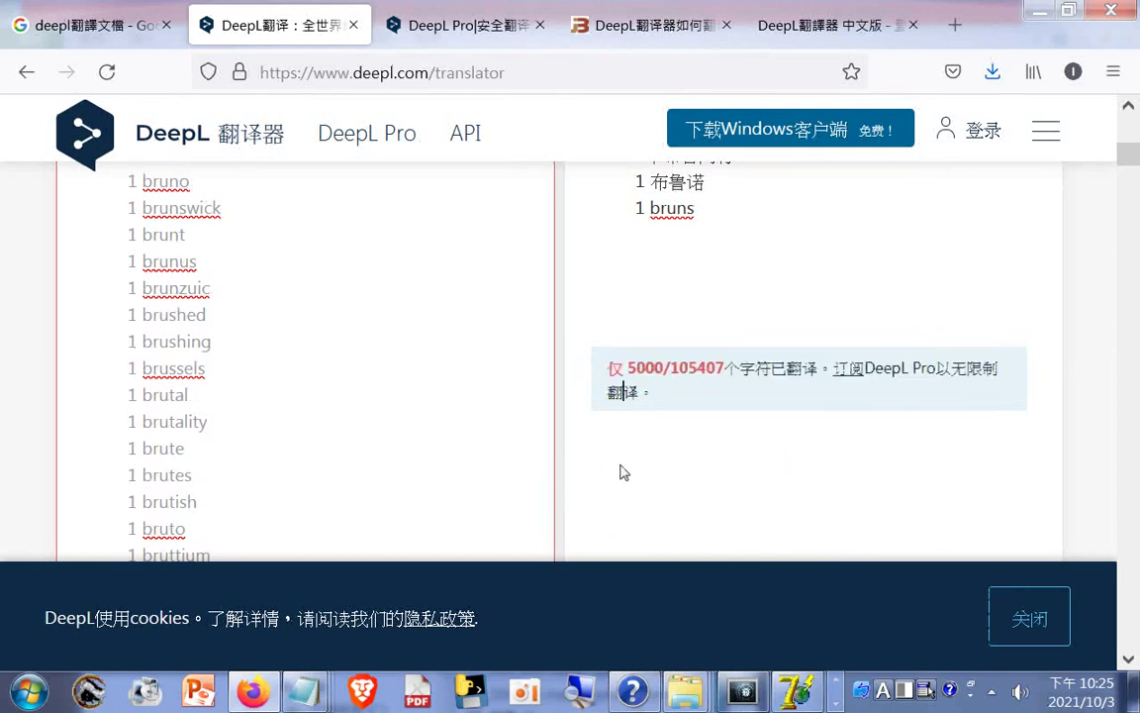
pyautogui.click(613, 374)
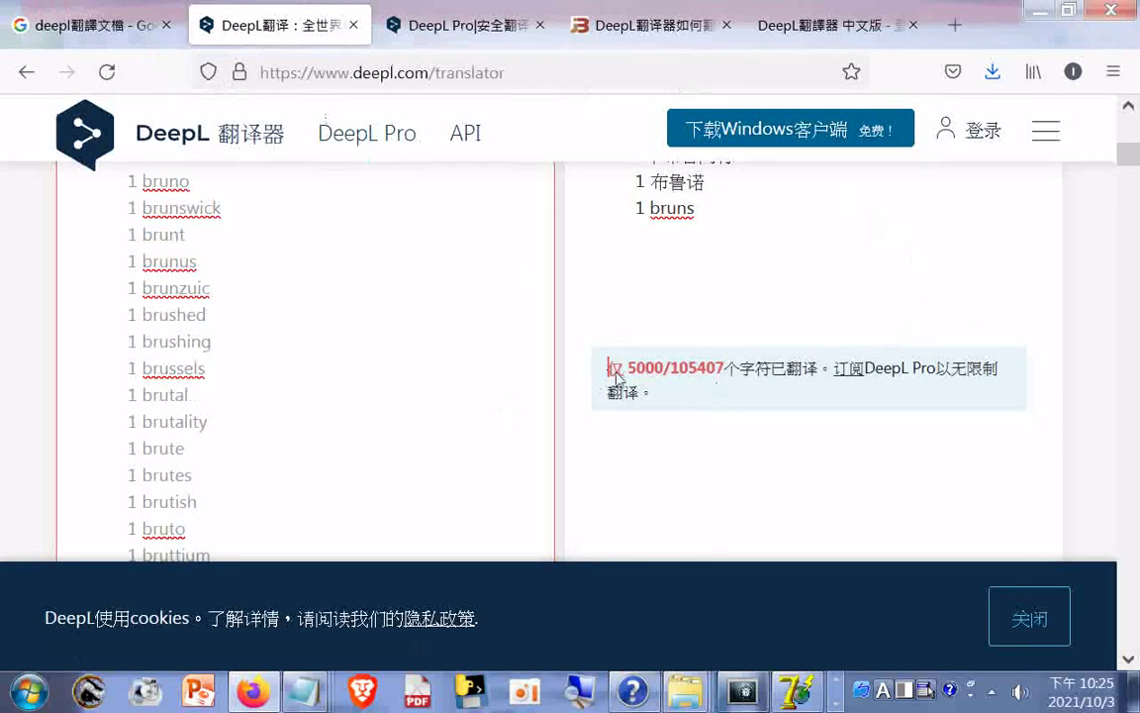
pyautogui.moveTo(616, 377); pyautogui.dragTo(674, 420)
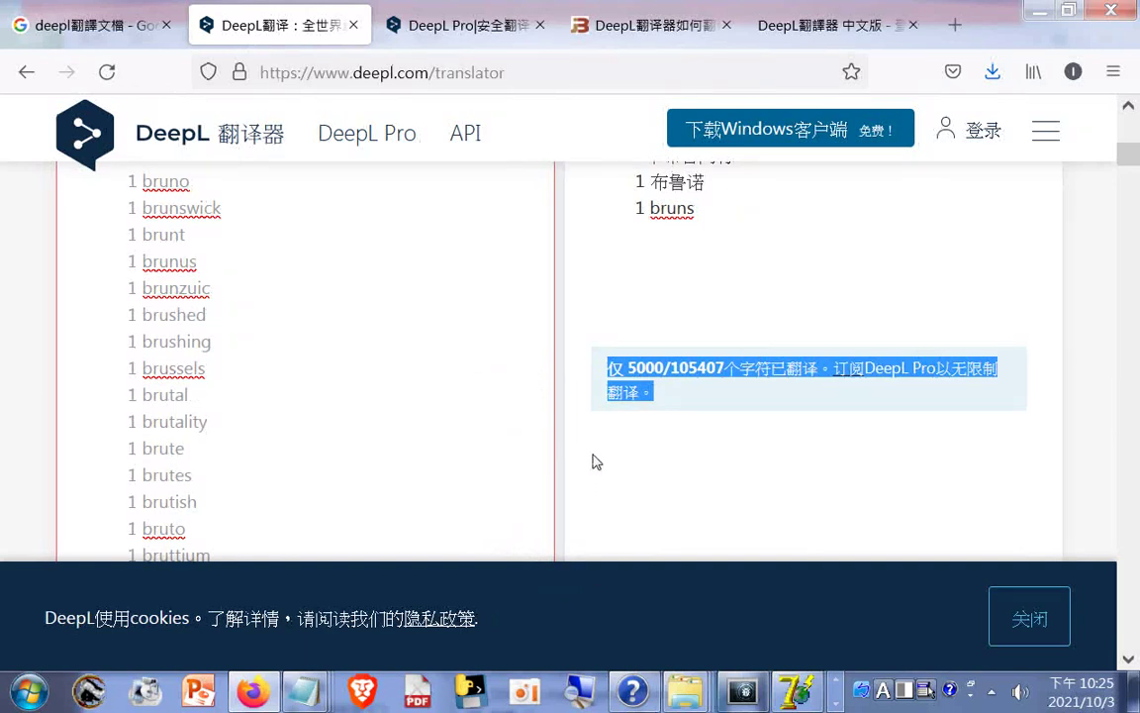
pyautogui.rightClick(641, 370)
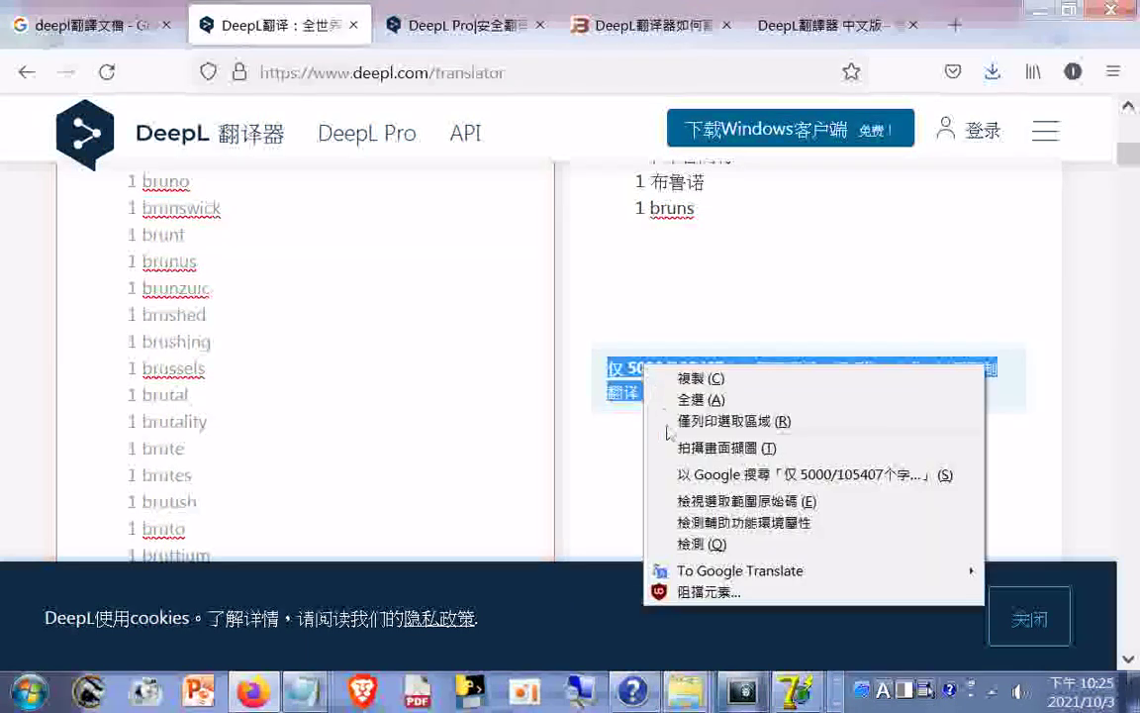
pyautogui.click(661, 375)
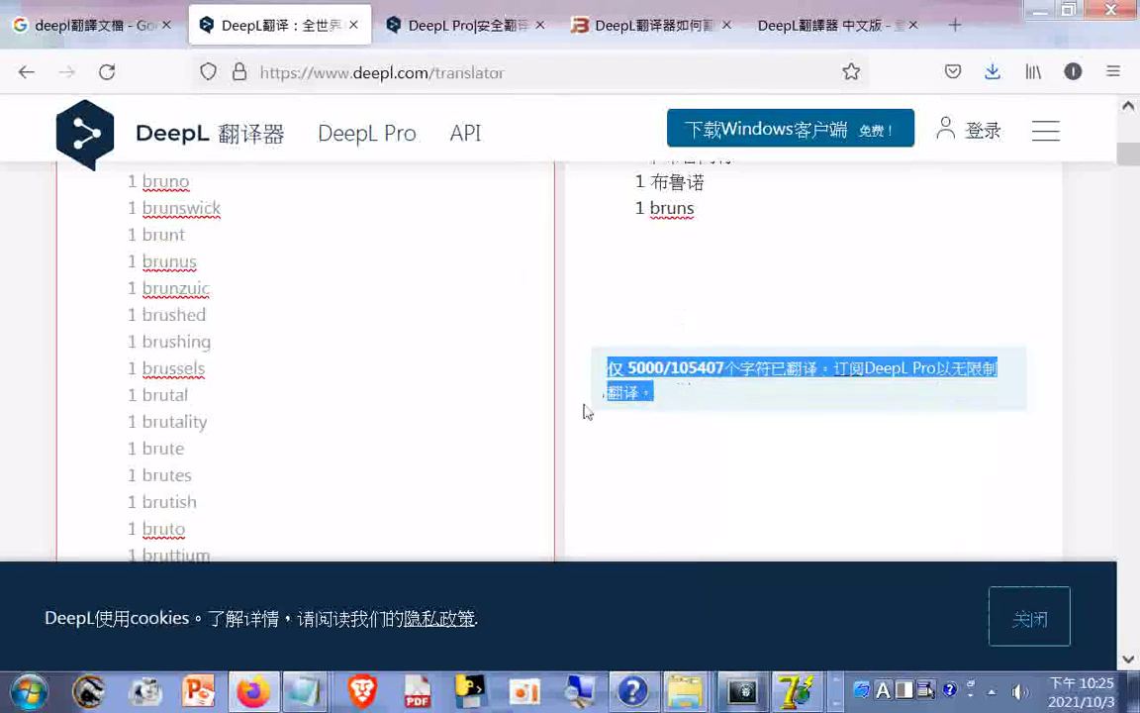
# Step: Switch to the Excel workbook and go to cell A5001, the start of the second batch
pyautogui.click(837, 704)
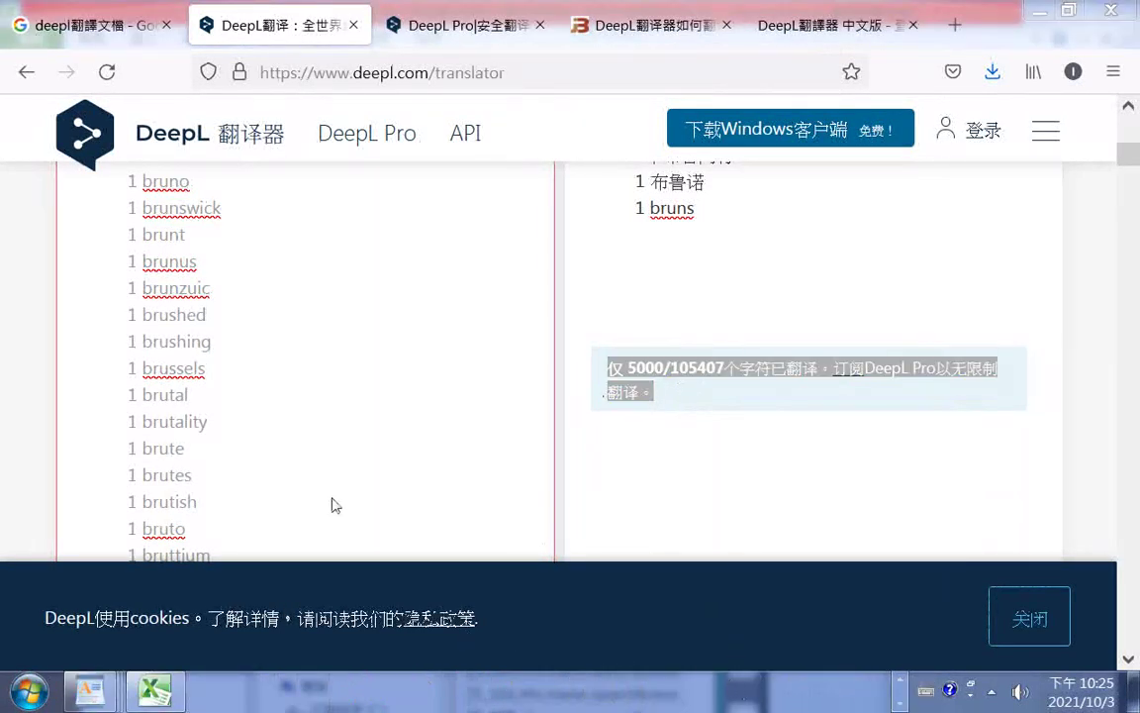
pyautogui.click(159, 690)
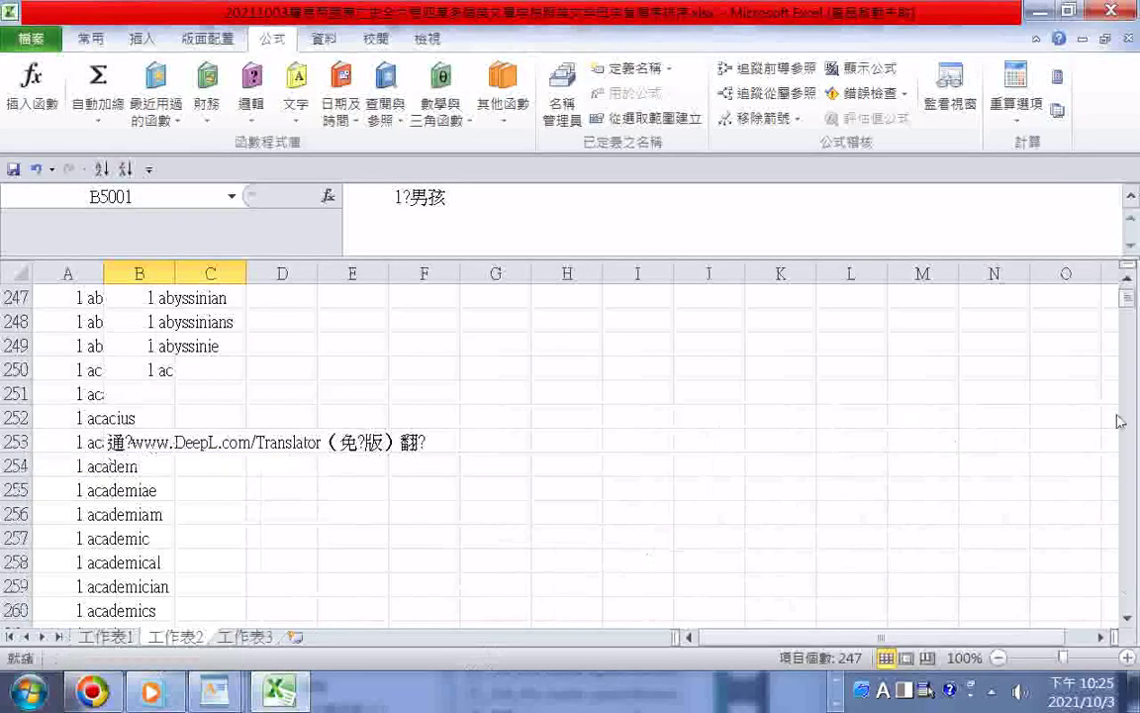
pyautogui.moveTo(1127, 295)
pyautogui.mouseDown()
pyautogui.moveTo(1131, 359)
pyautogui.moveTo(1131, 295)
pyautogui.mouseUp()
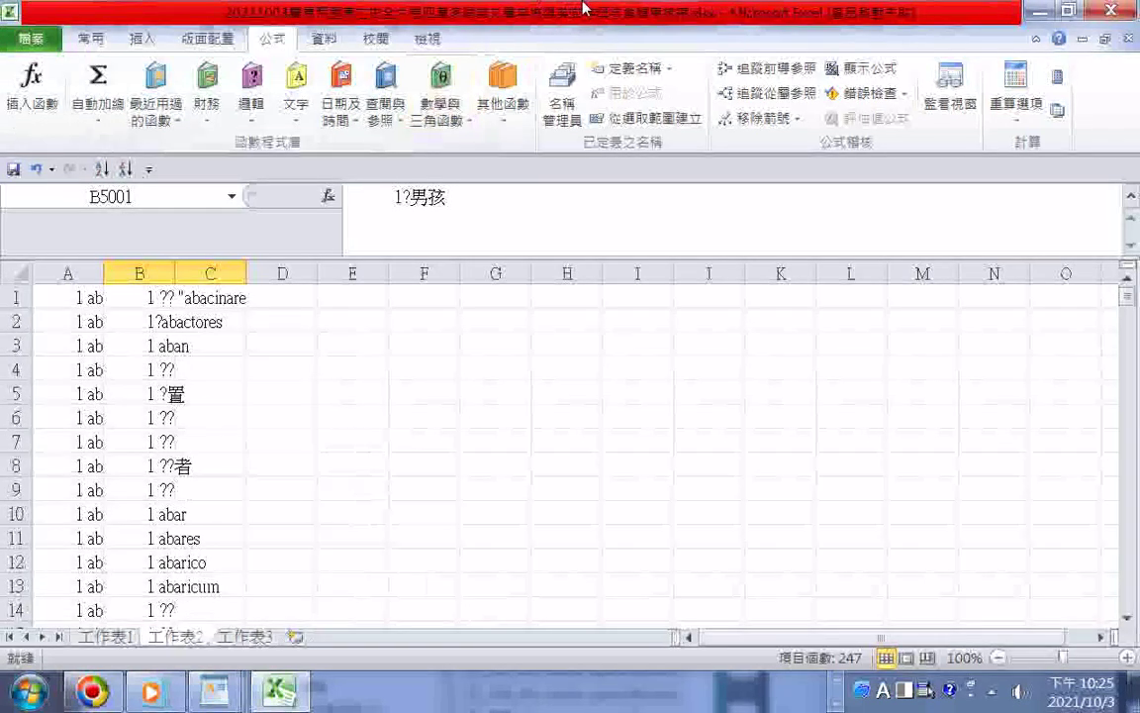
pyautogui.moveTo(1127, 310); pyautogui.dragTo(1138, 300)
pyautogui.click(175, 190)
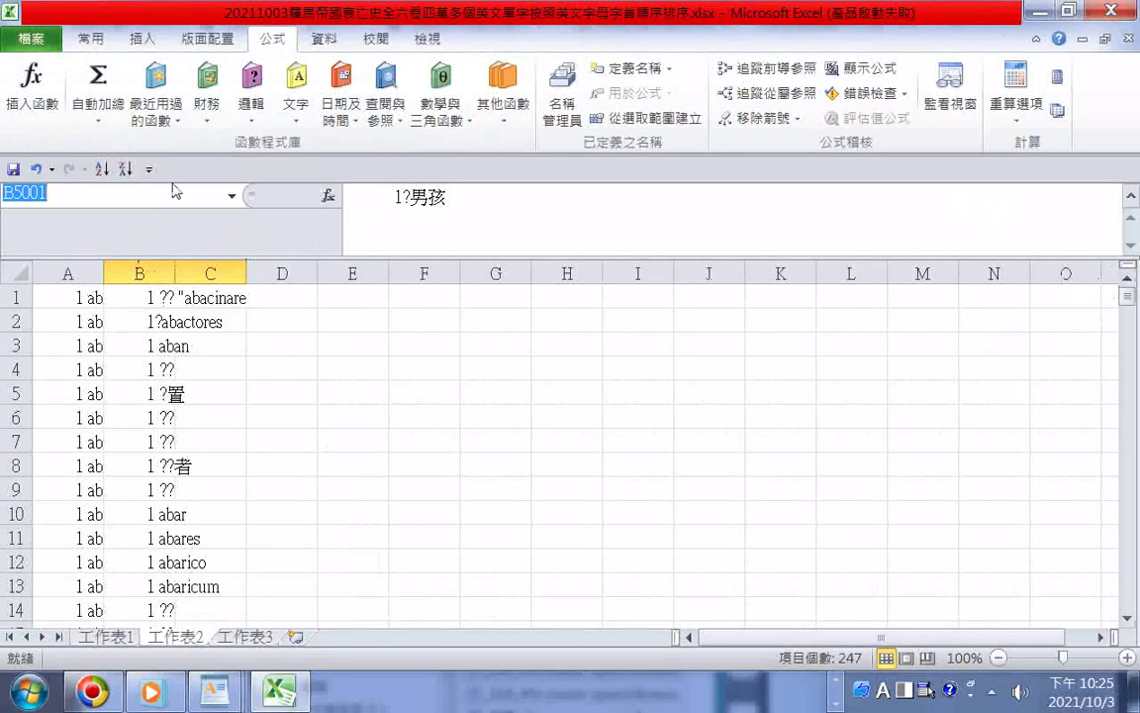
pyautogui.click(176, 195)
pyautogui.write('!')
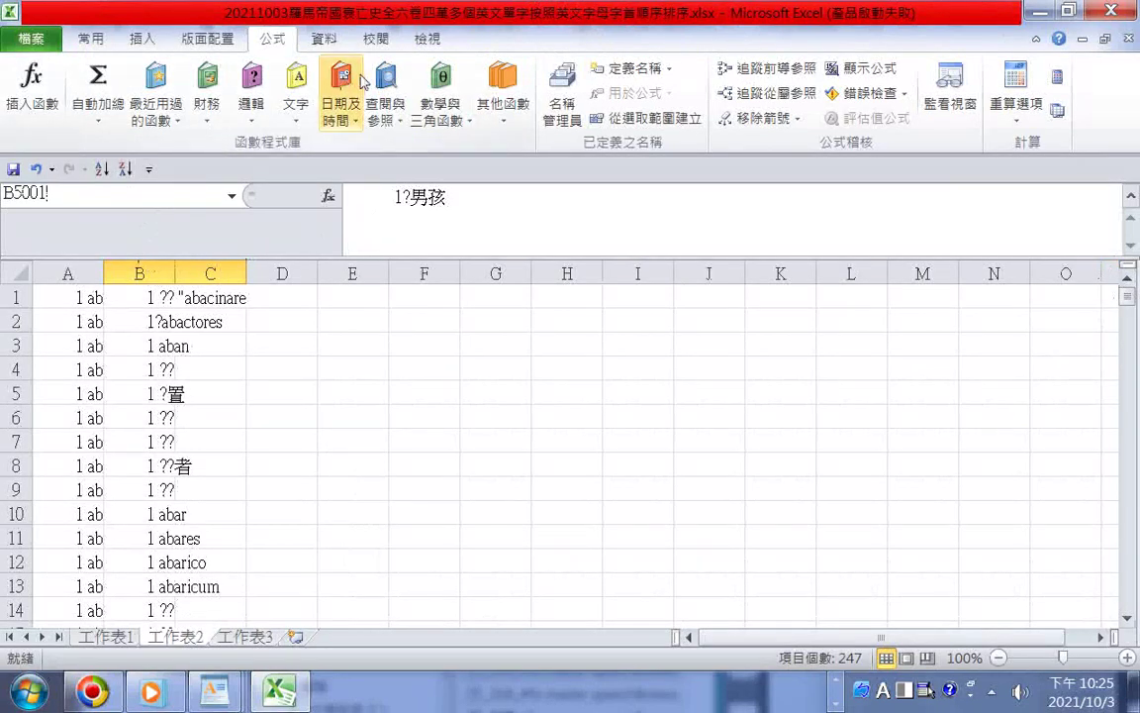
pyautogui.press('Escape')
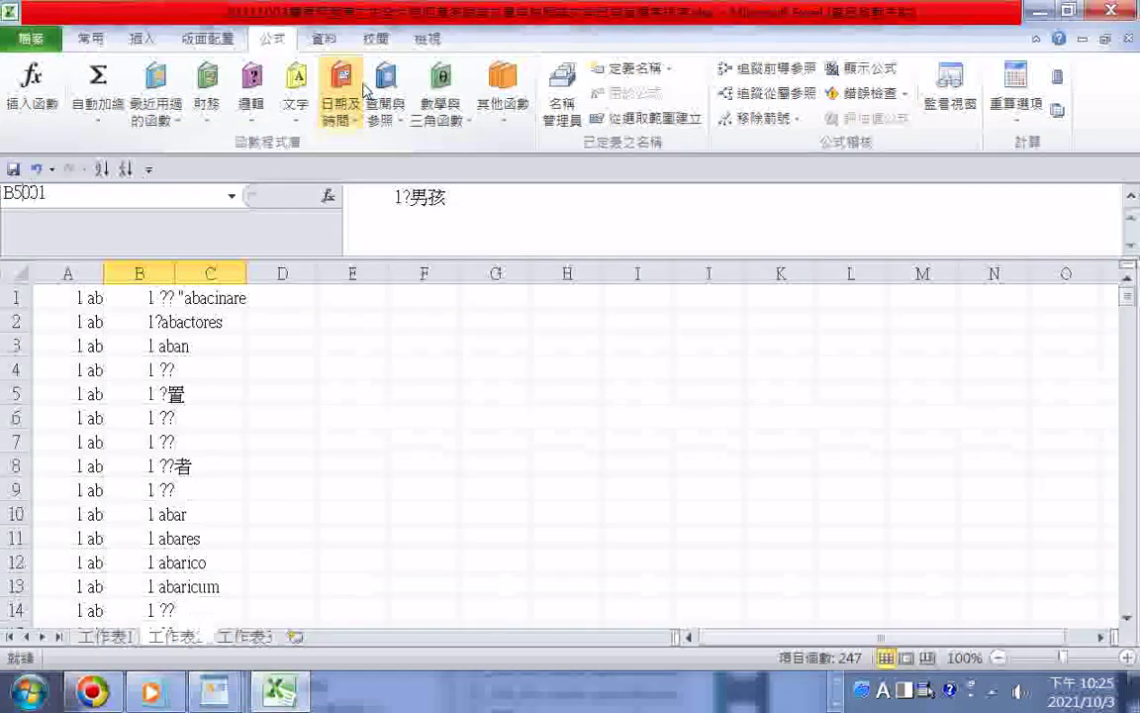
pyautogui.write('A')
pyautogui.press('Delete')
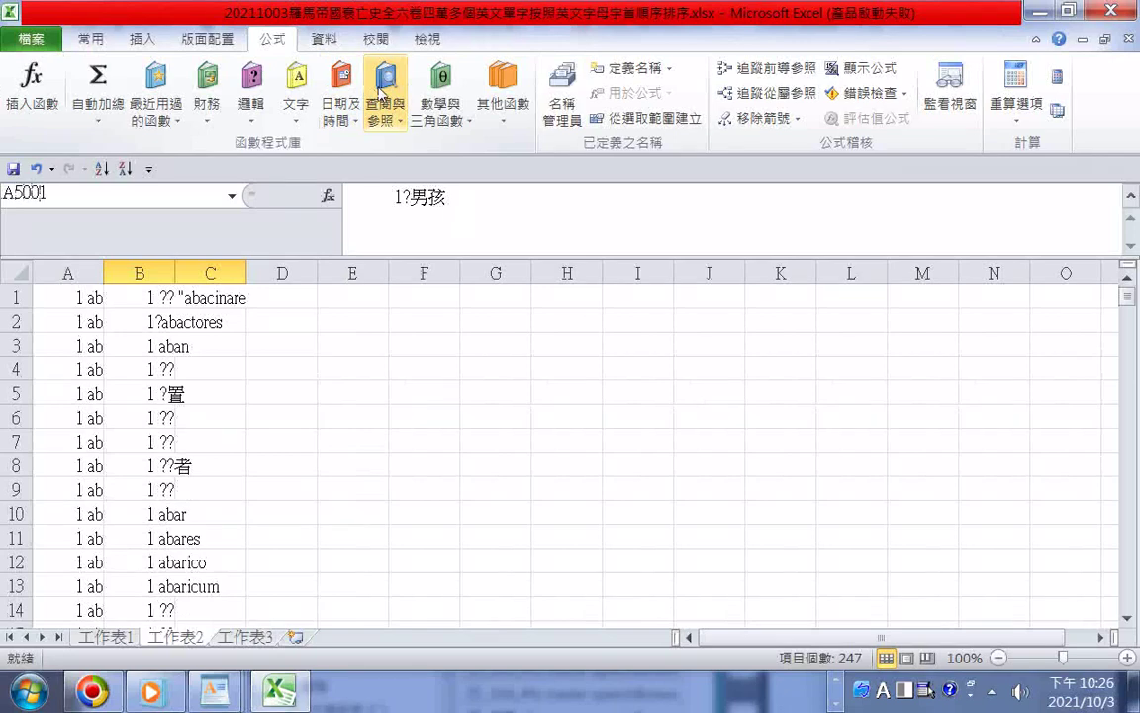
pyautogui.press('Return')
# Step: Examine the rows below 5001 to find where the second batch's pasted translations end
pyautogui.scroll(-1, 381, 94)
pyautogui.scroll(-6, 980, 402)
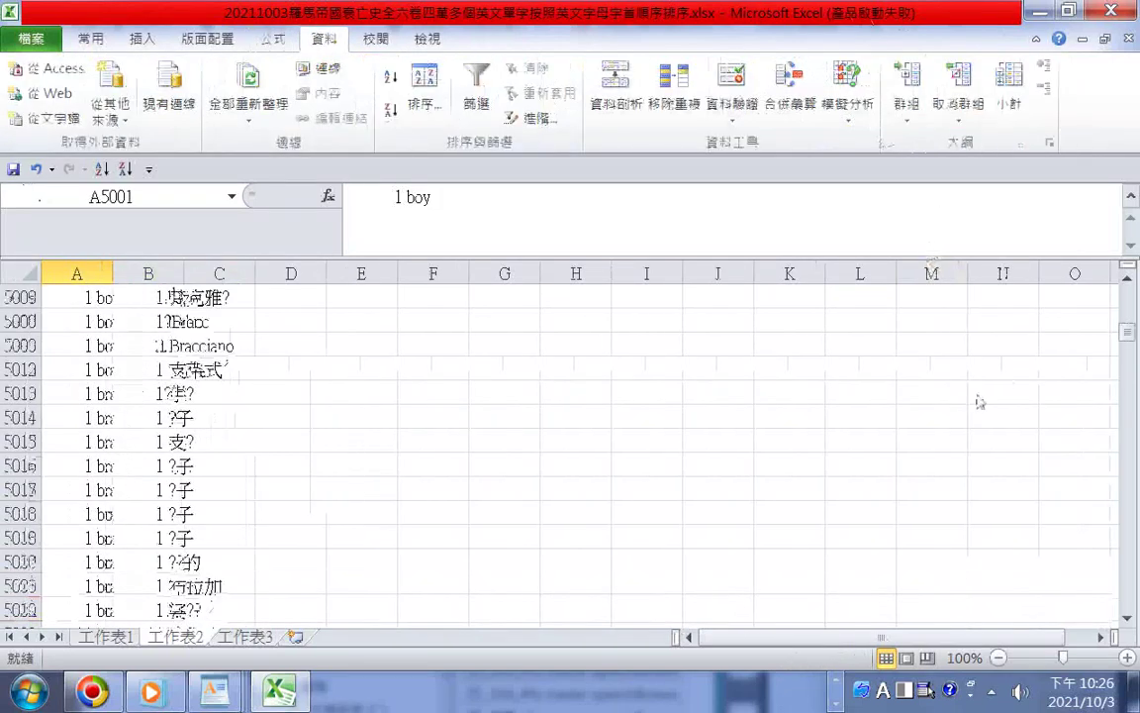
pyautogui.scroll(-20, 980, 402)
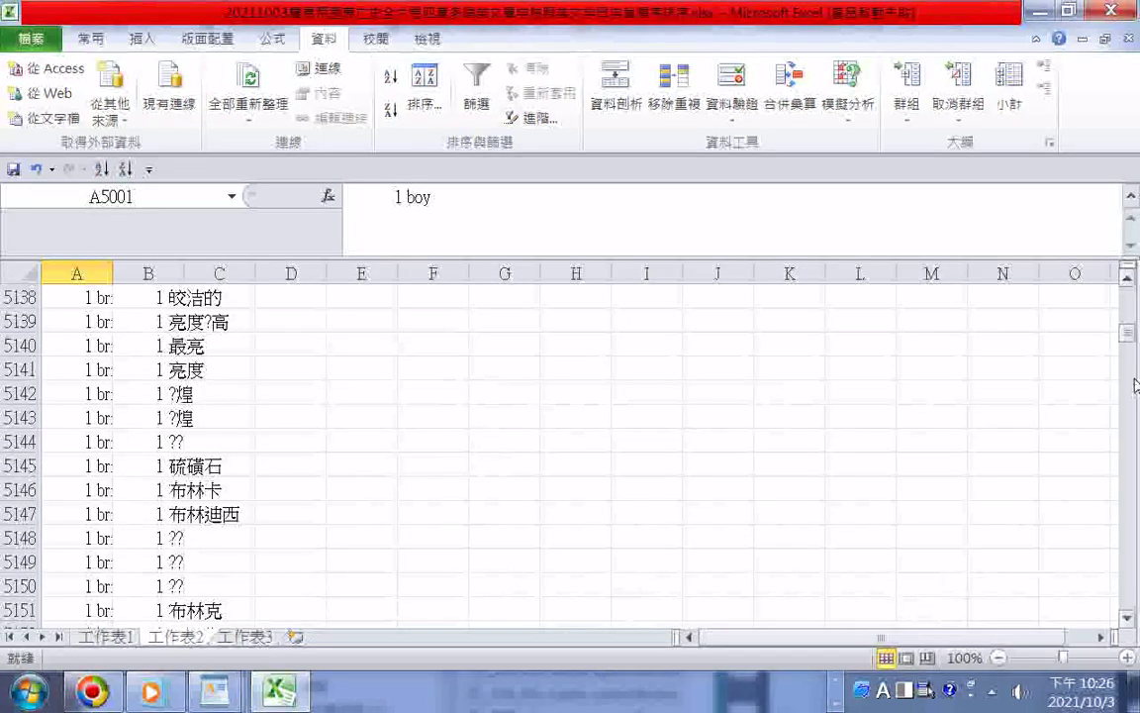
pyautogui.scroll(-20, 1129, 371)
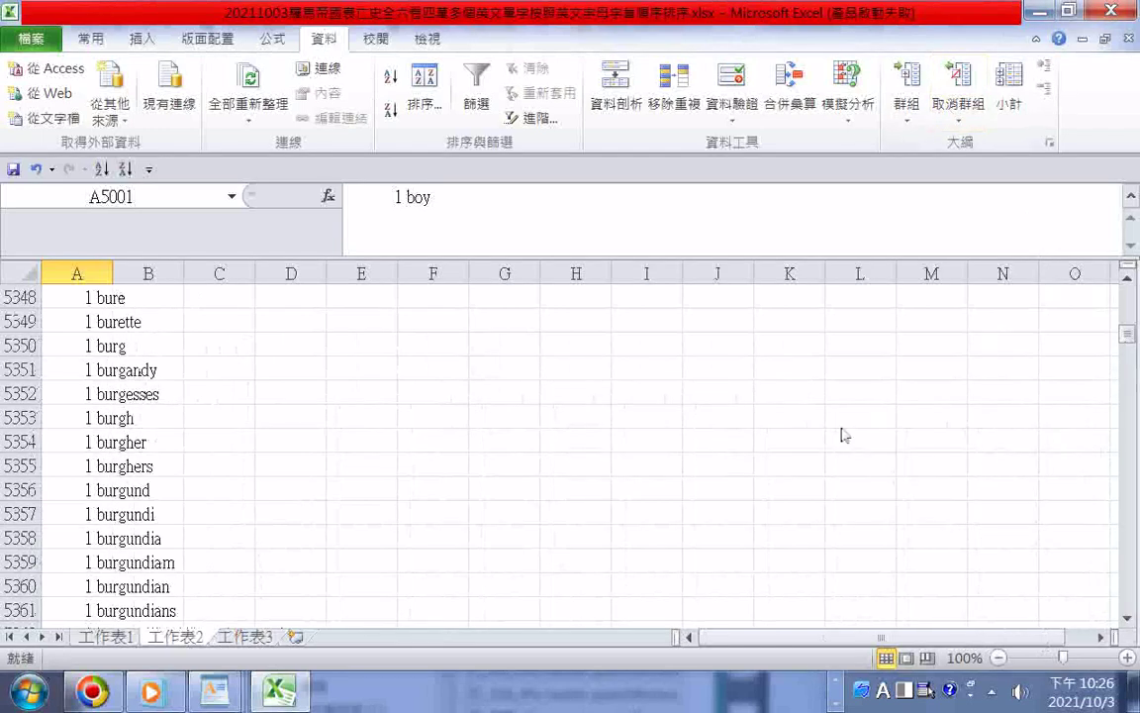
pyautogui.scroll(5, 752, 475)
pyautogui.scroll(20, 723, 482)
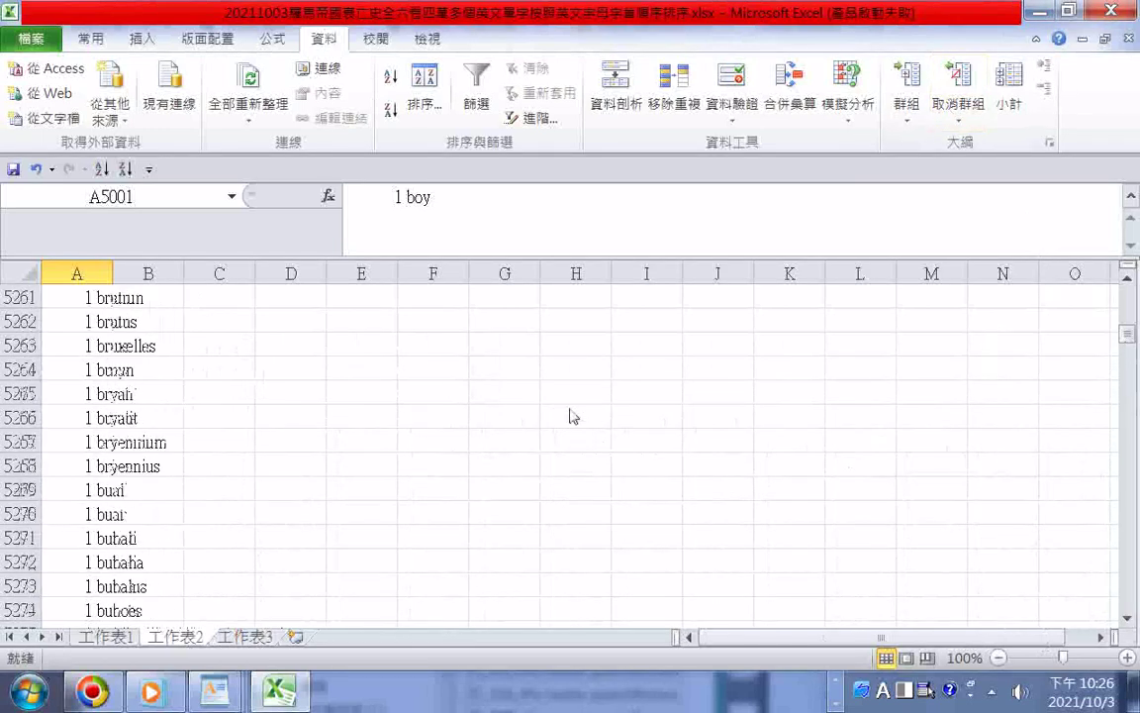
pyautogui.scroll(6, 572, 416)
pyautogui.scroll(-2, 572, 416)
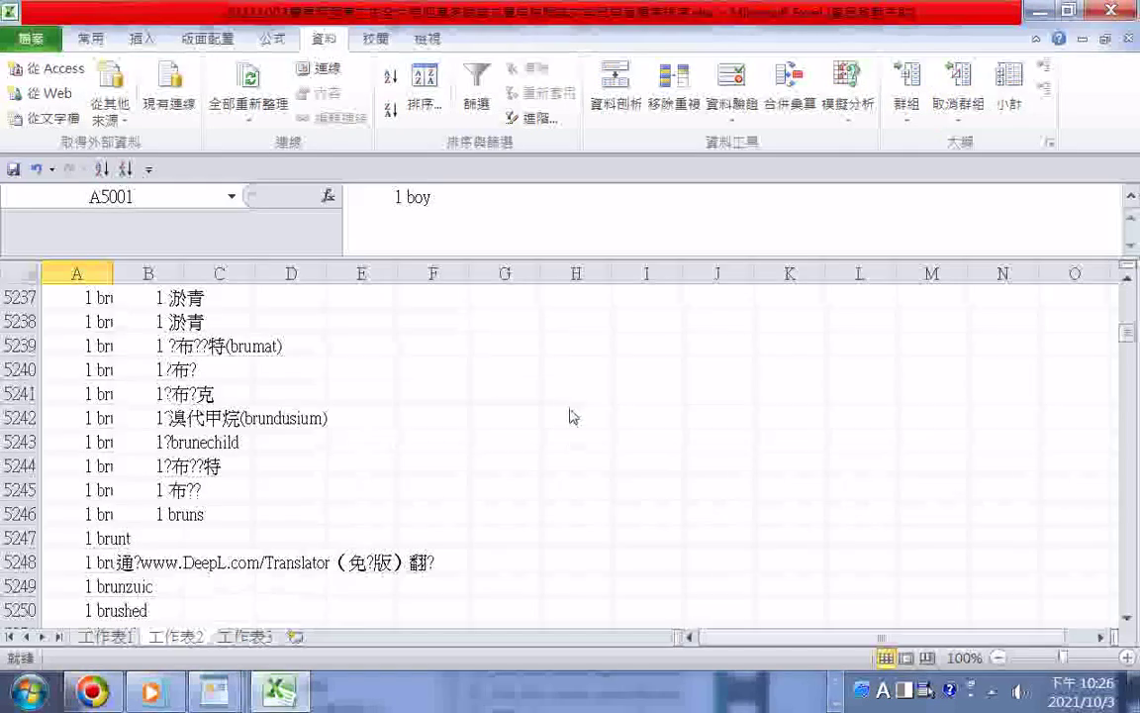
# Step: Paste the DeepL notice 仅 5000/105407个字符已翻译。订阅DeepL Pro以无限制翻译。 into cell B5249 and save the workbook
pyautogui.click(176, 588)
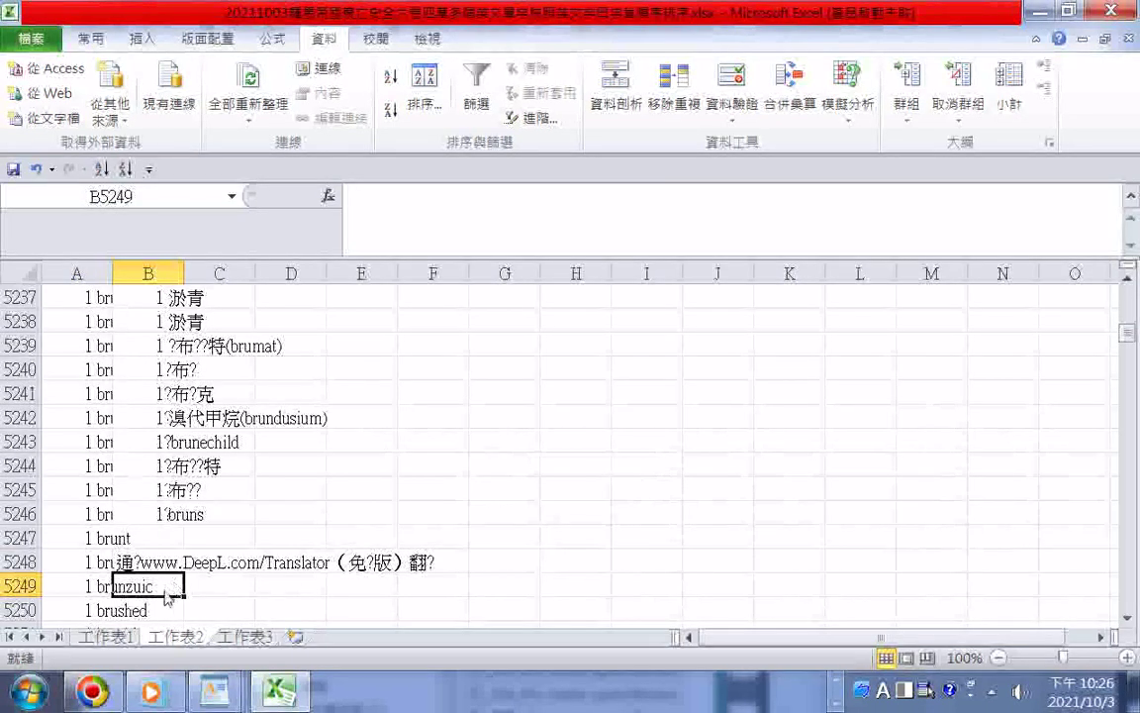
pyautogui.rightClick(166, 595)
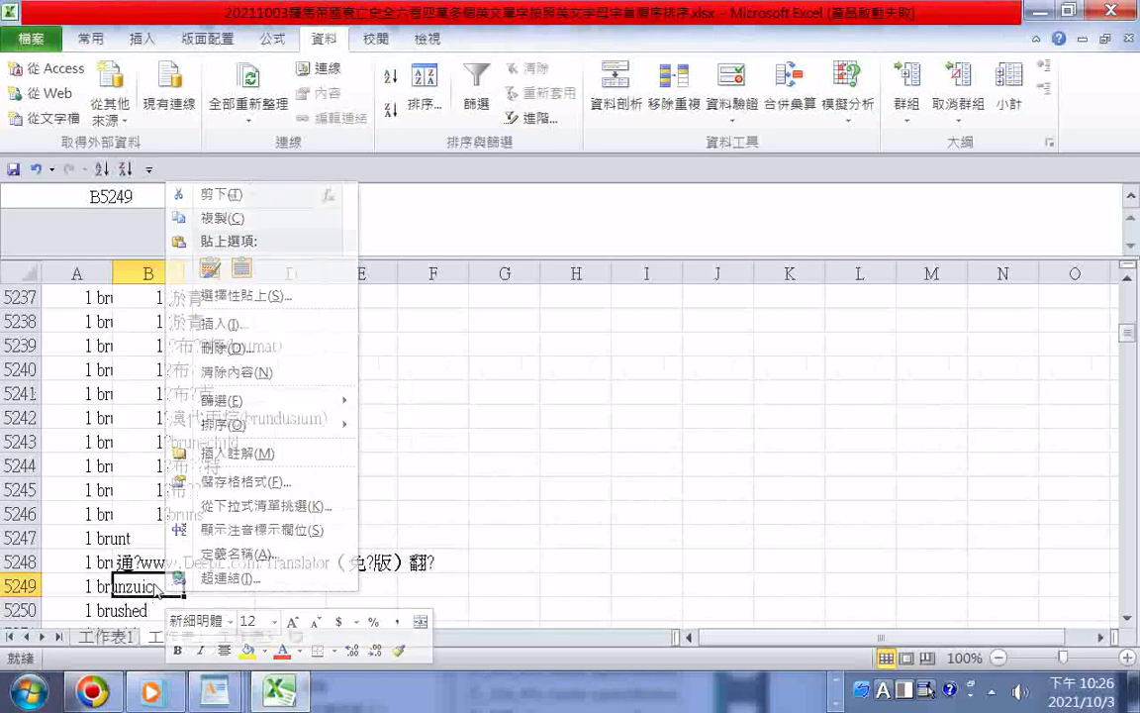
pyautogui.press('Escape')
pyautogui.doubleClick(157, 591)
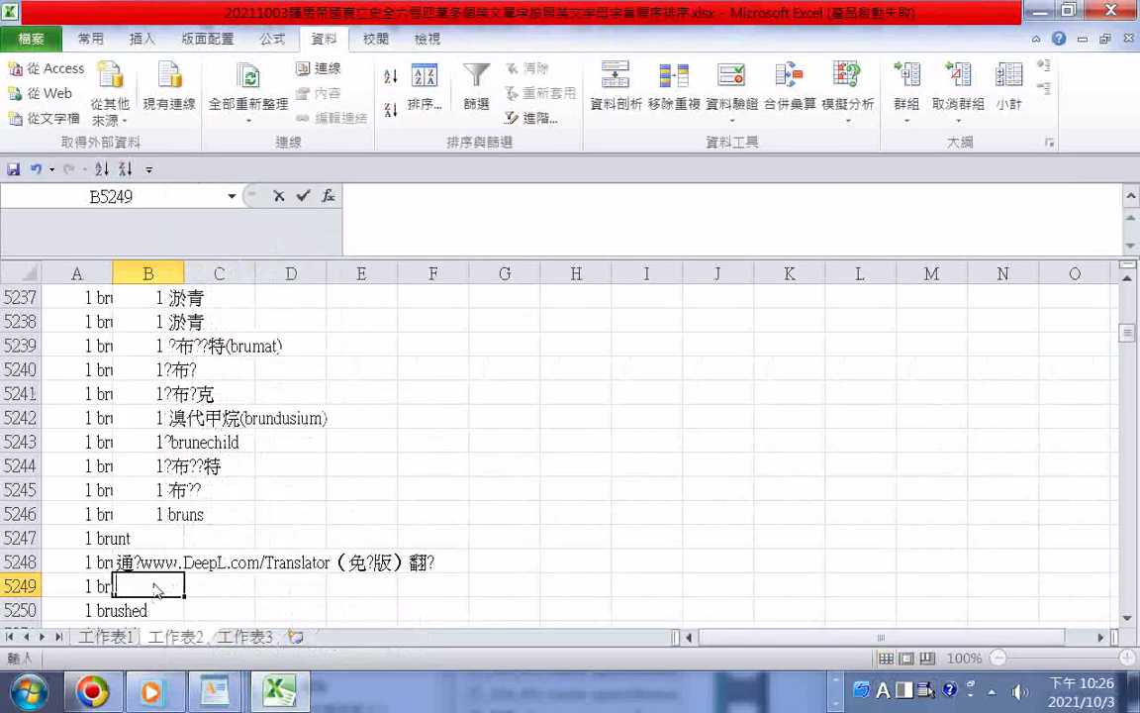
pyautogui.rightClick(156, 591)
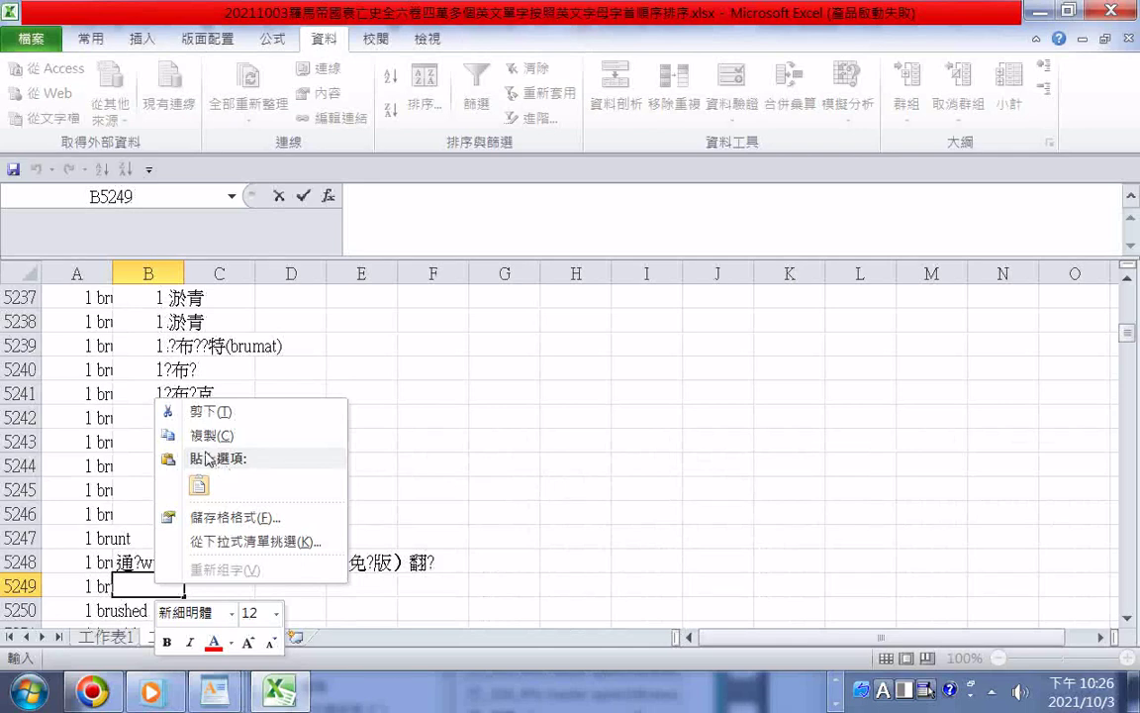
pyautogui.rightClick(131, 583)
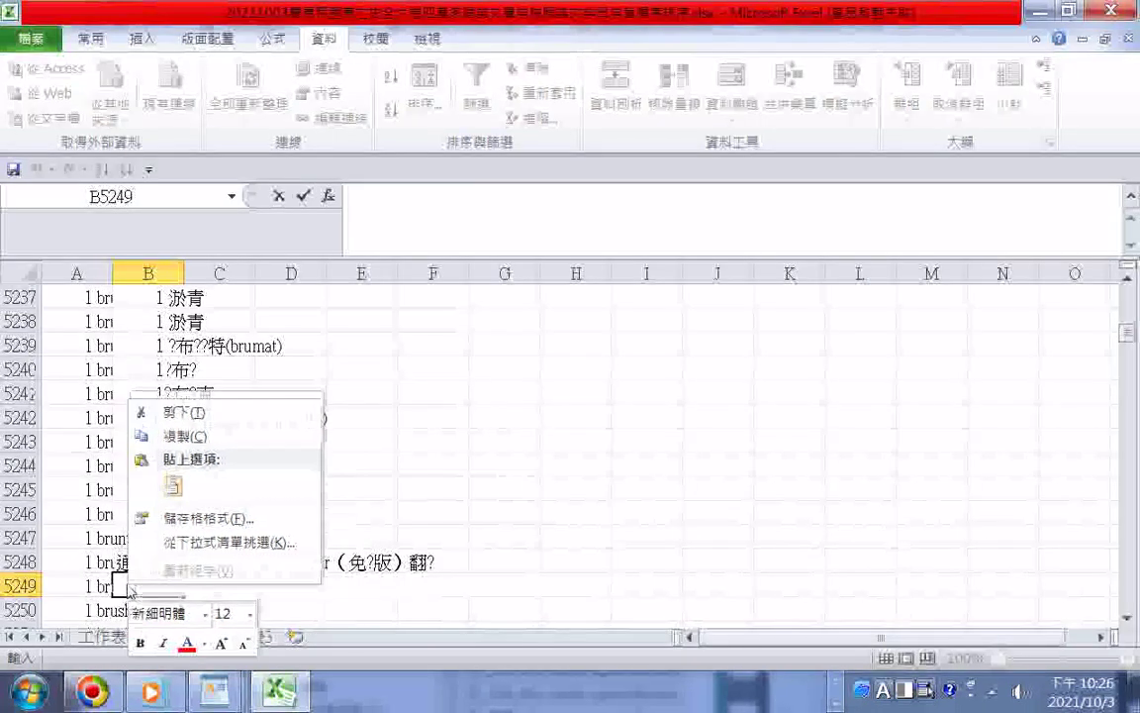
pyautogui.click(129, 587)
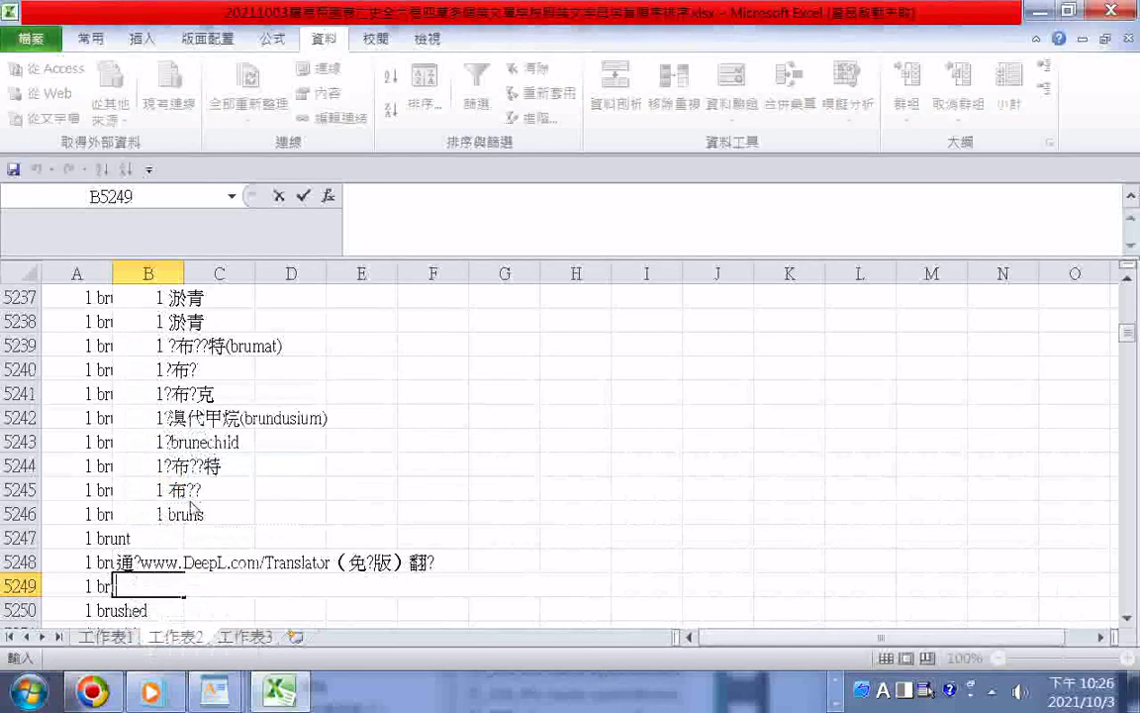
pyautogui.write('仅 5000/105407个字符已翻译。订阅DeepL Pro以无限制翻译。')
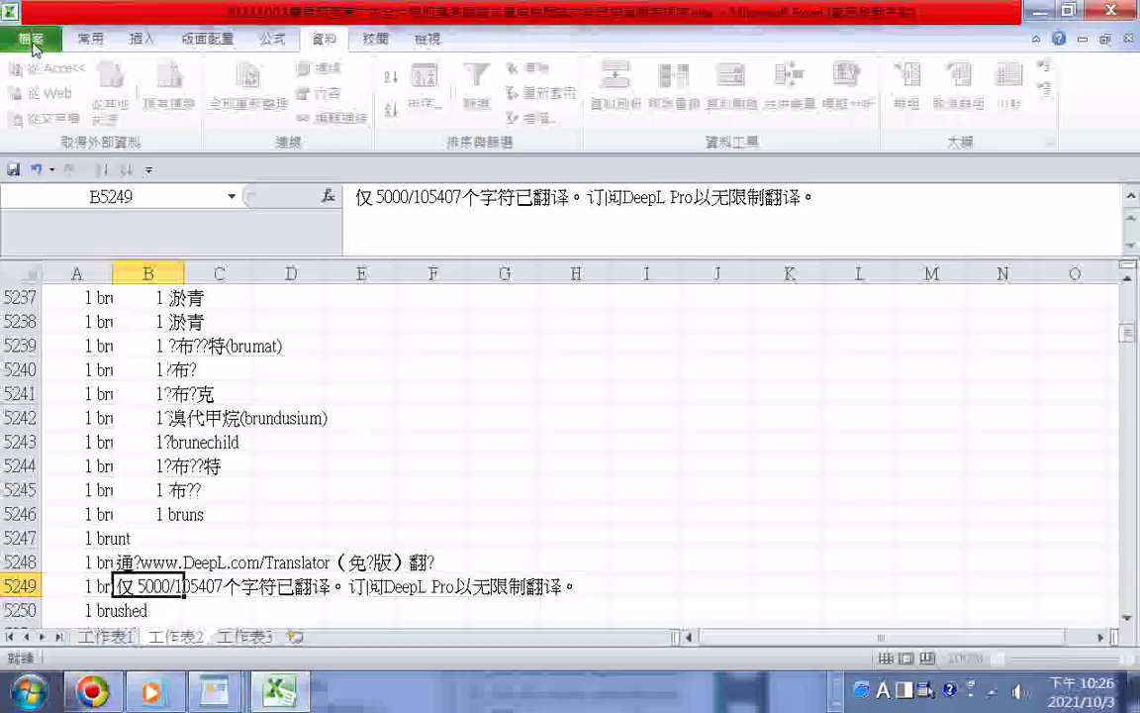
pyautogui.click(32, 42)
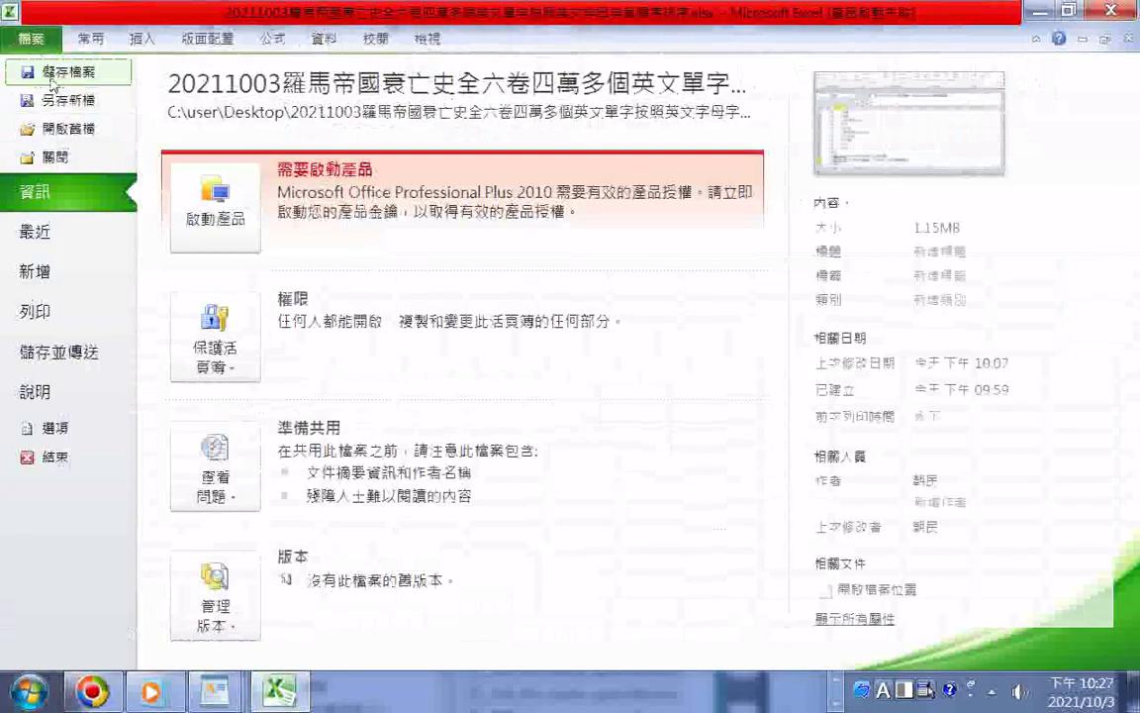
pyautogui.click(52, 78)
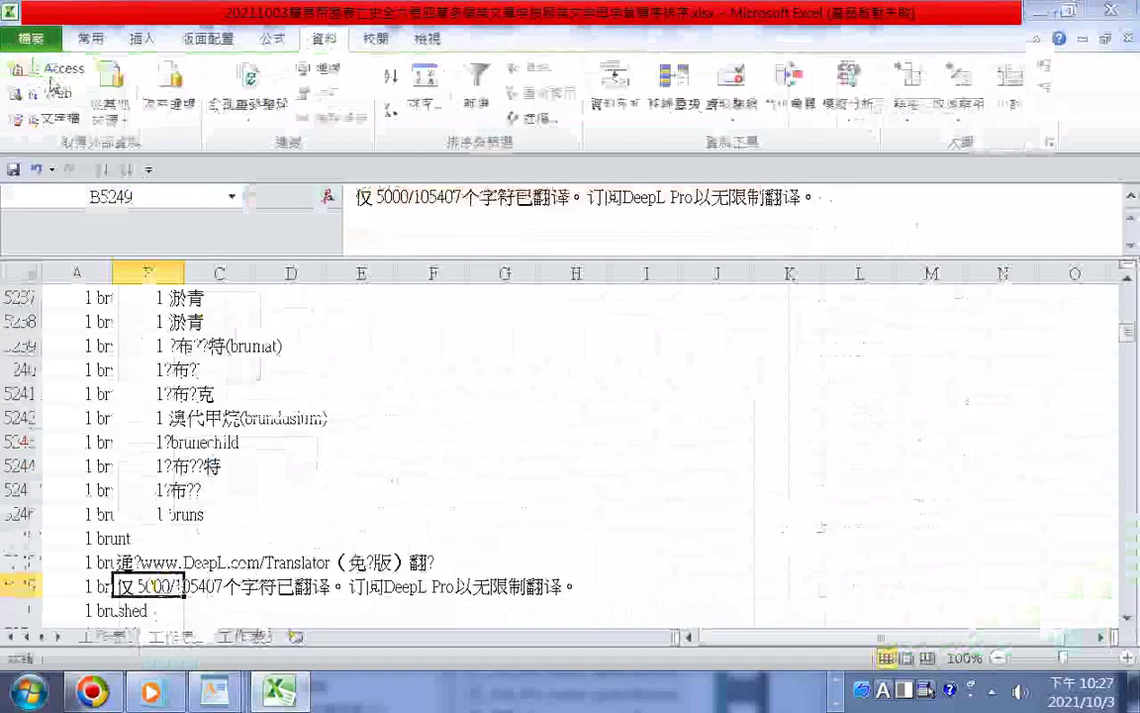
# Step: Open the Access data source selection in the desktop folder and enter 羅馬帝國衰亡史全六卷 as the start of the file name
pyautogui.click(25, 59)
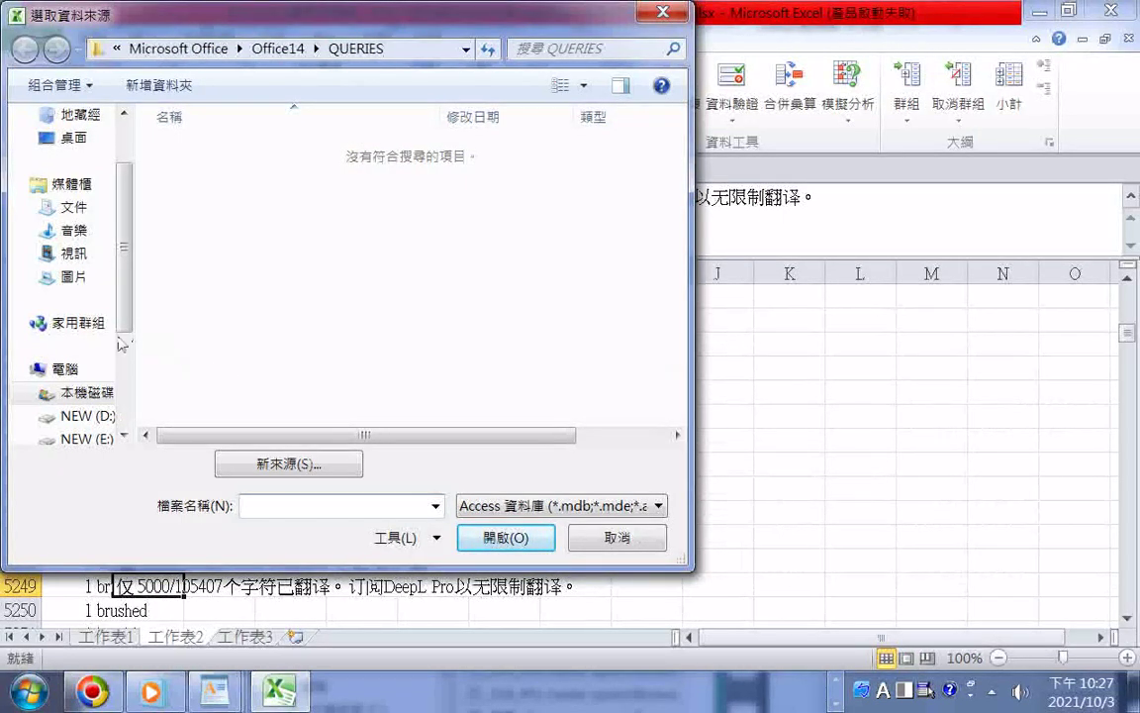
pyautogui.click(65, 138)
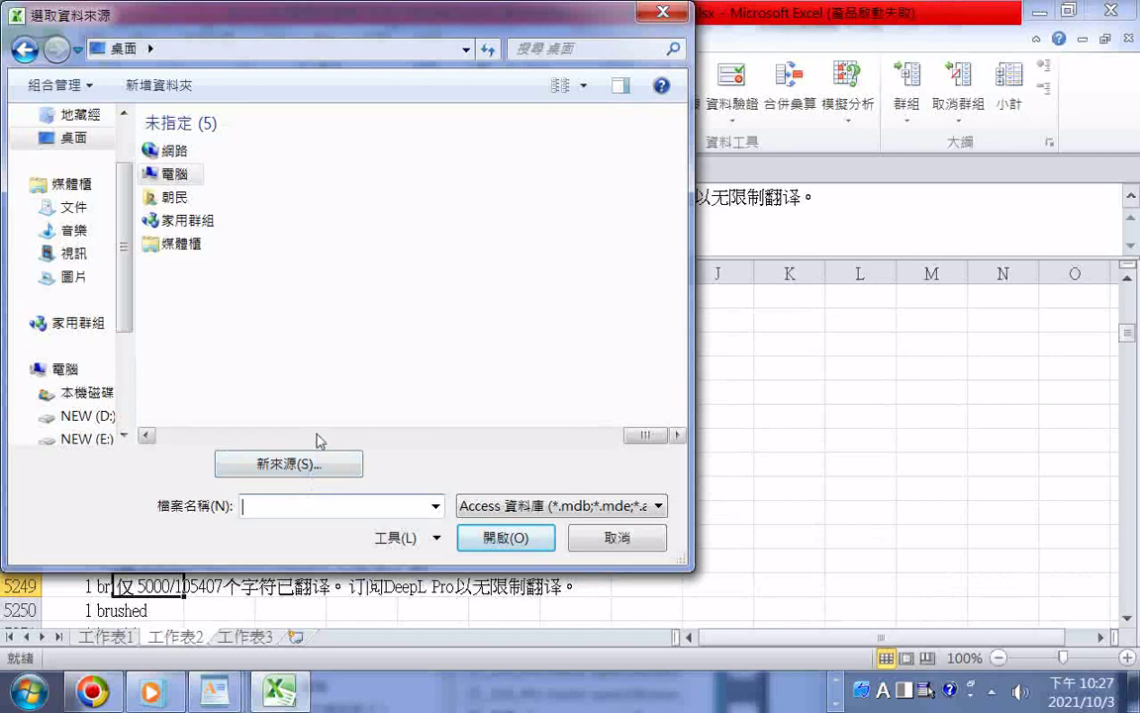
pyautogui.press('shift')
pyautogui.write('羅ㄇ')
pyautogui.write('馬ㄅ')
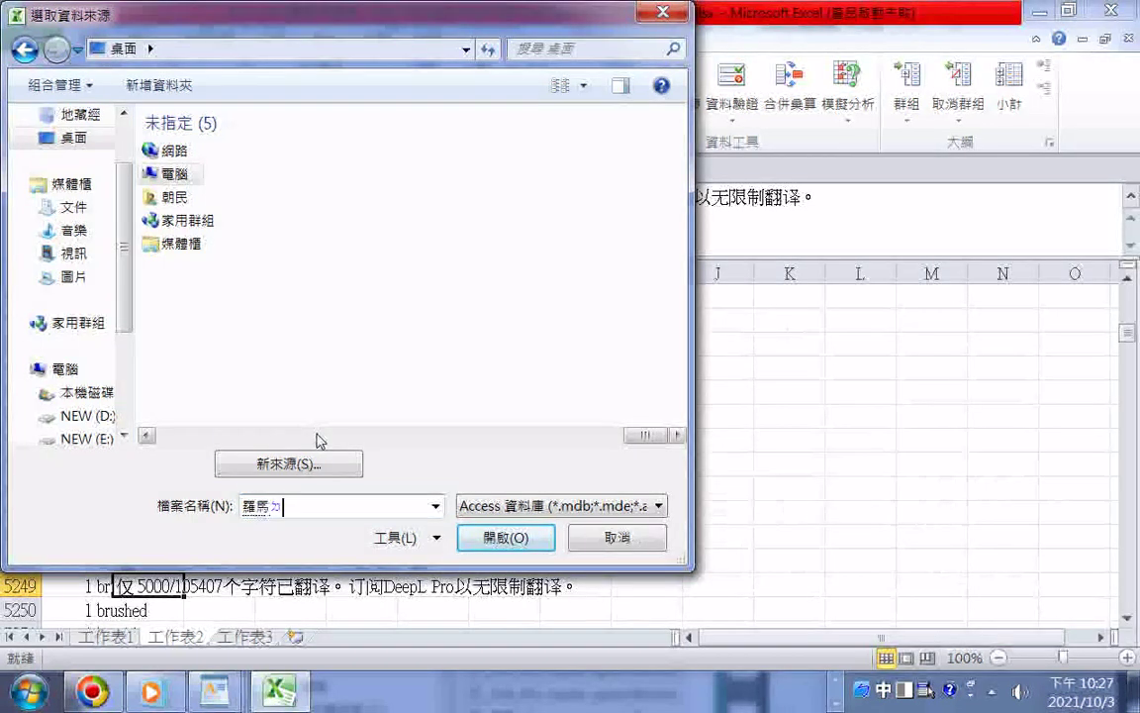
pyautogui.write('國ㄕ')
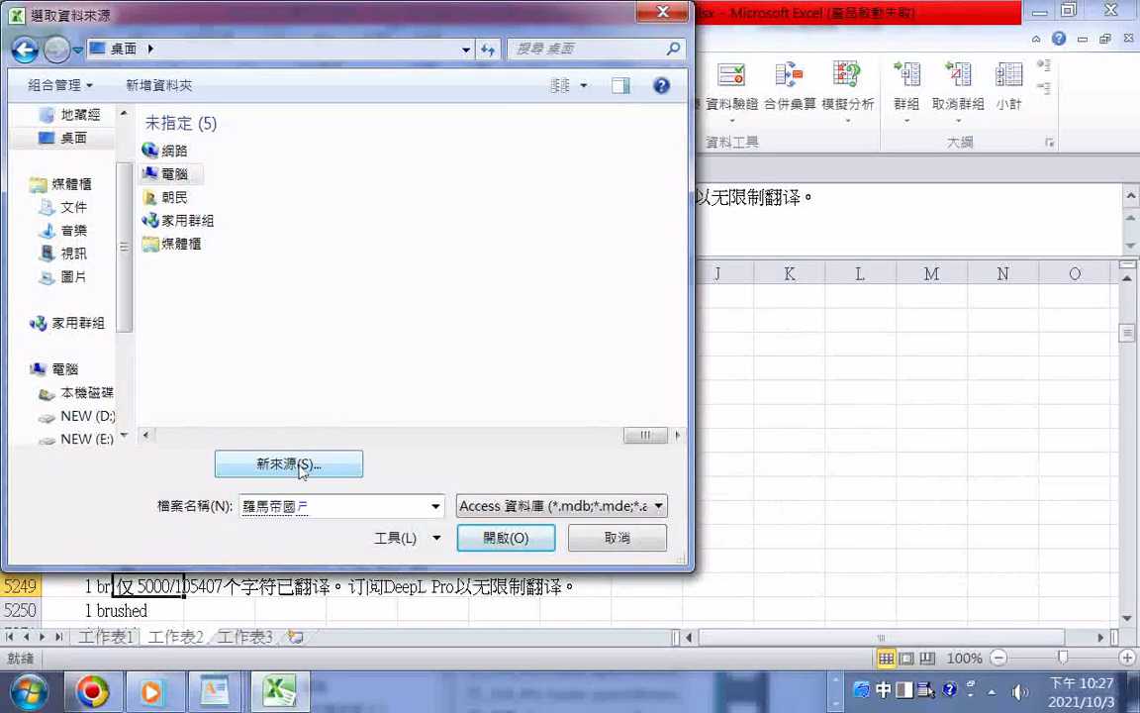
pyautogui.write('ㄨ衰亡')
pyautogui.write('史')
pyautogui.write('全')
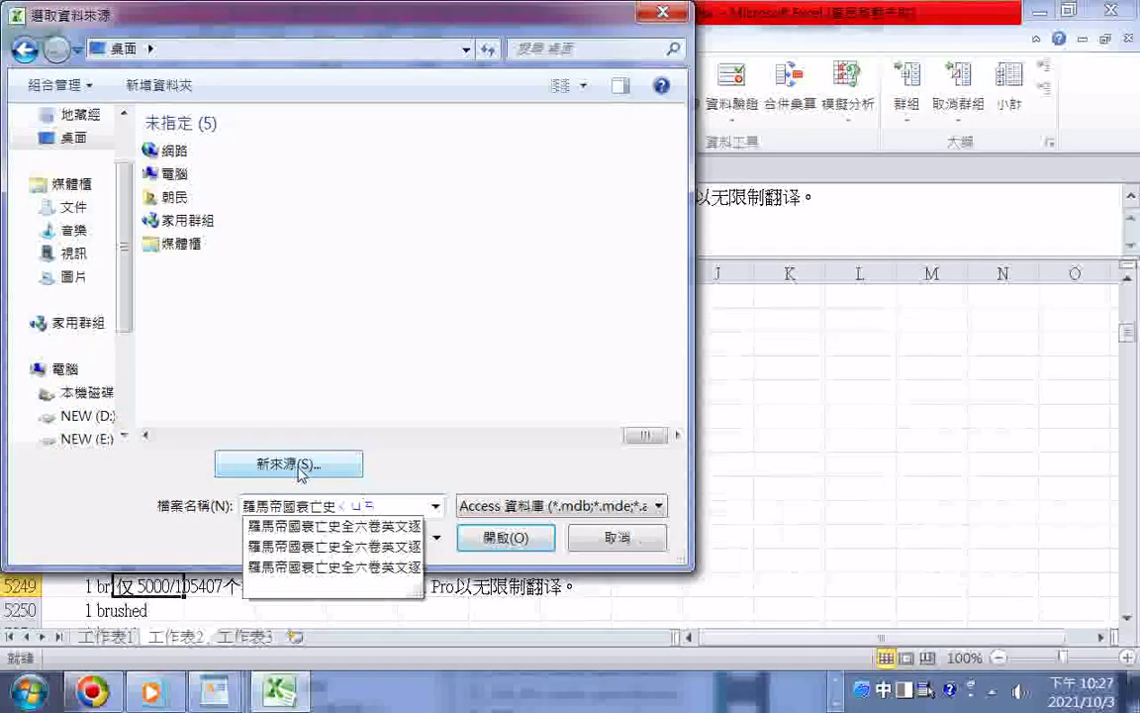
pyautogui.write('六')
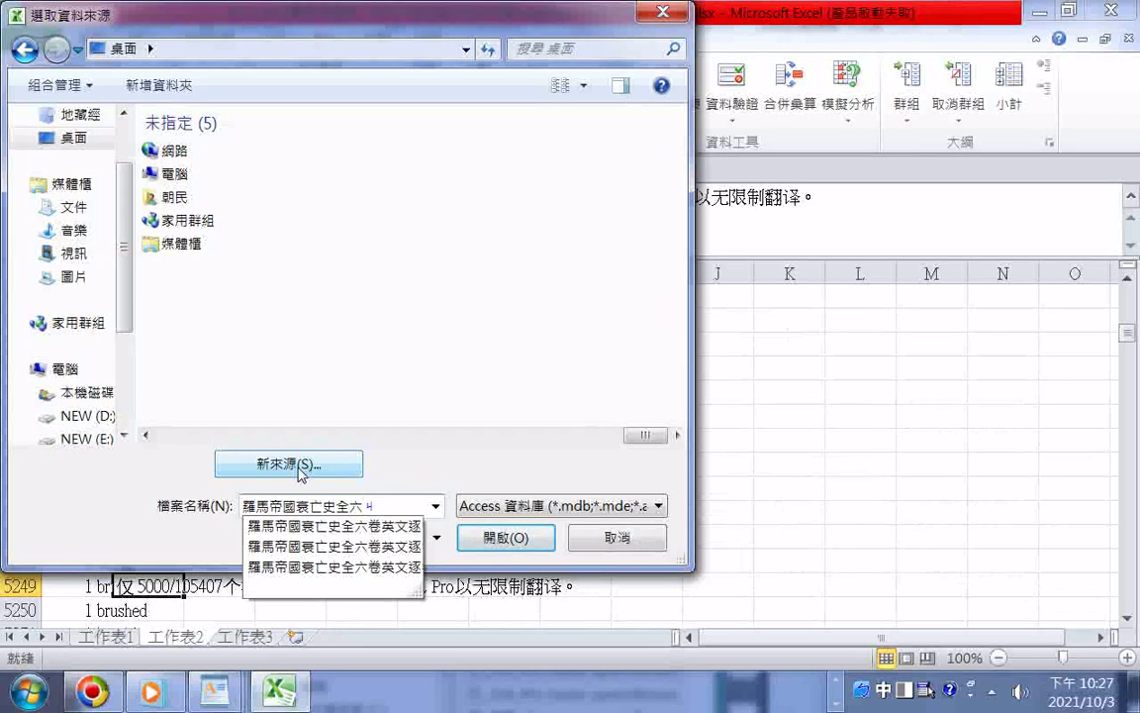
pyautogui.write('卷')
# Step: Take the first suggested file name for 羅馬帝國衰亡史全六卷英文逐字唸 and remove everything after 英文
pyautogui.click(339, 526)
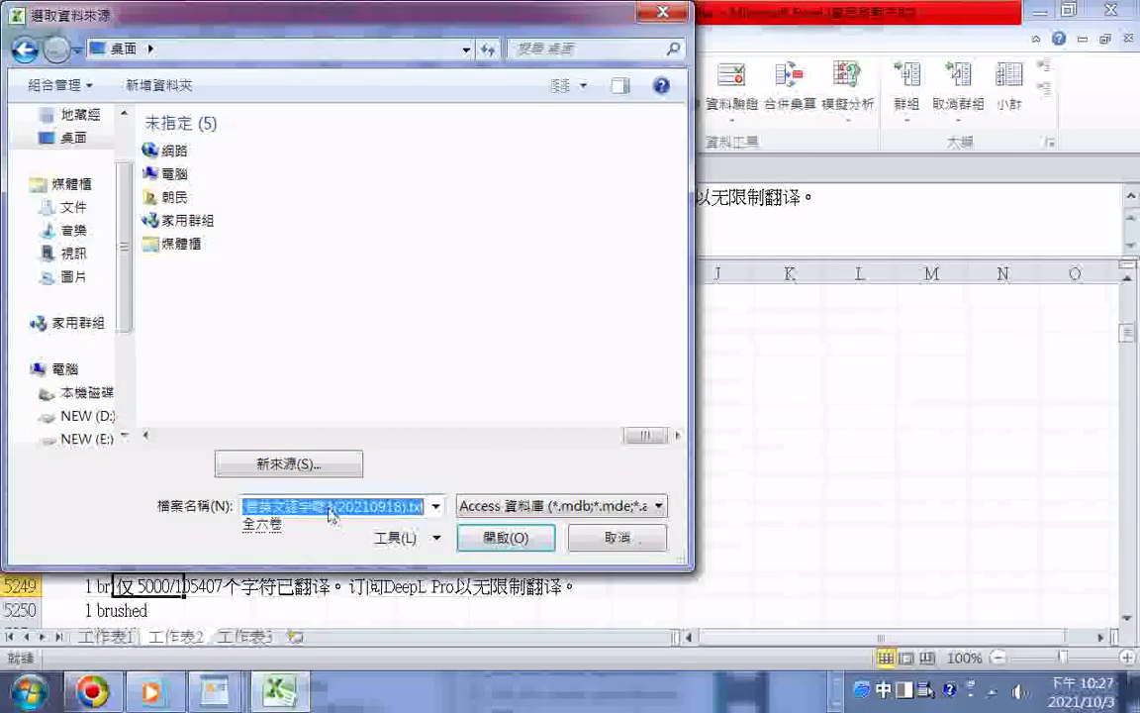
pyautogui.click(330, 513)
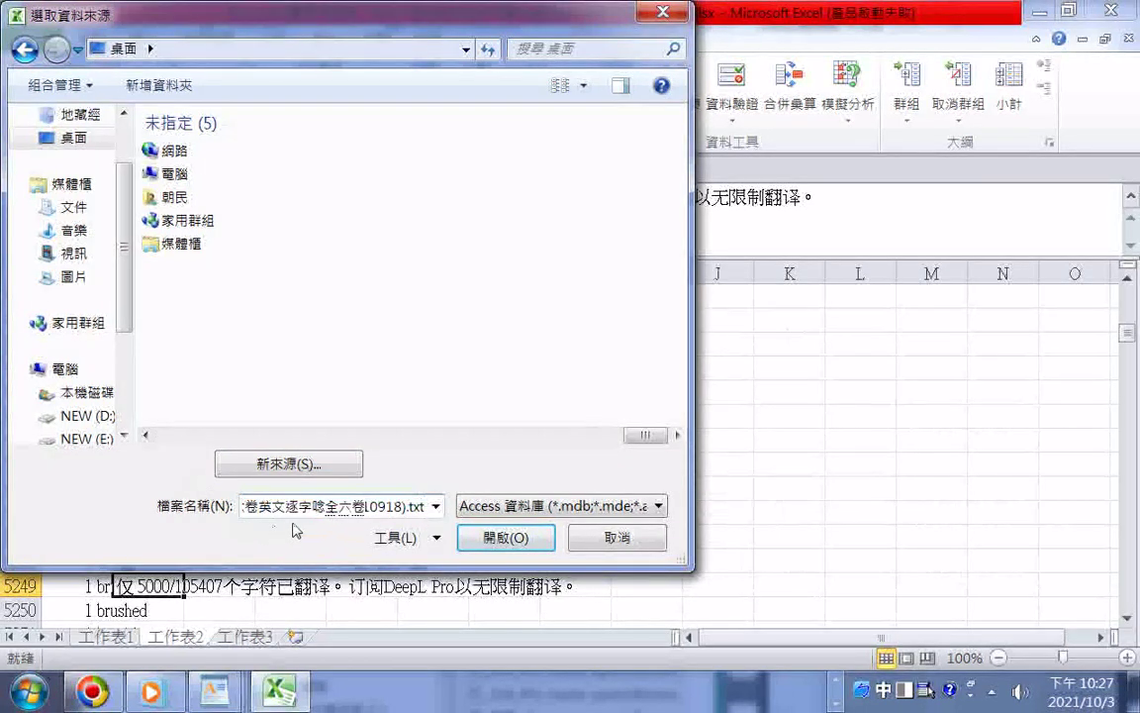
pyautogui.press('BackSpace')
pyautogui.press('BackSpace')
pyautogui.write('字唸')
pyautogui.moveTo(293, 515); pyautogui.dragTo(369, 519)
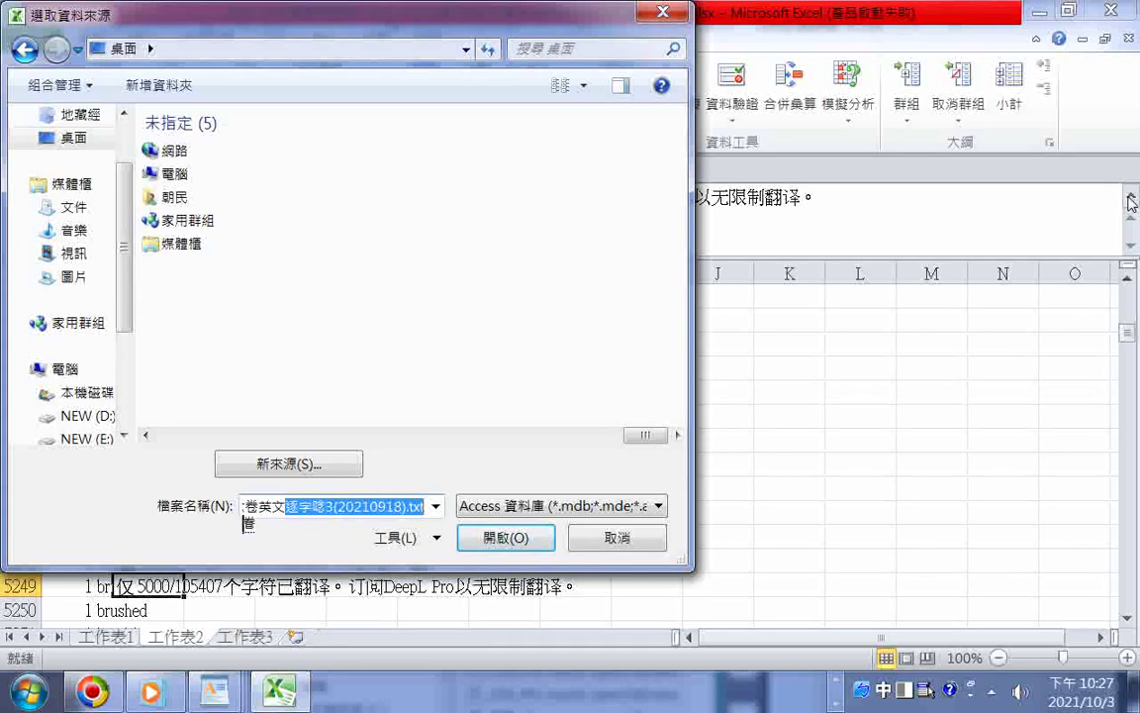
pyautogui.press('BackSpace')
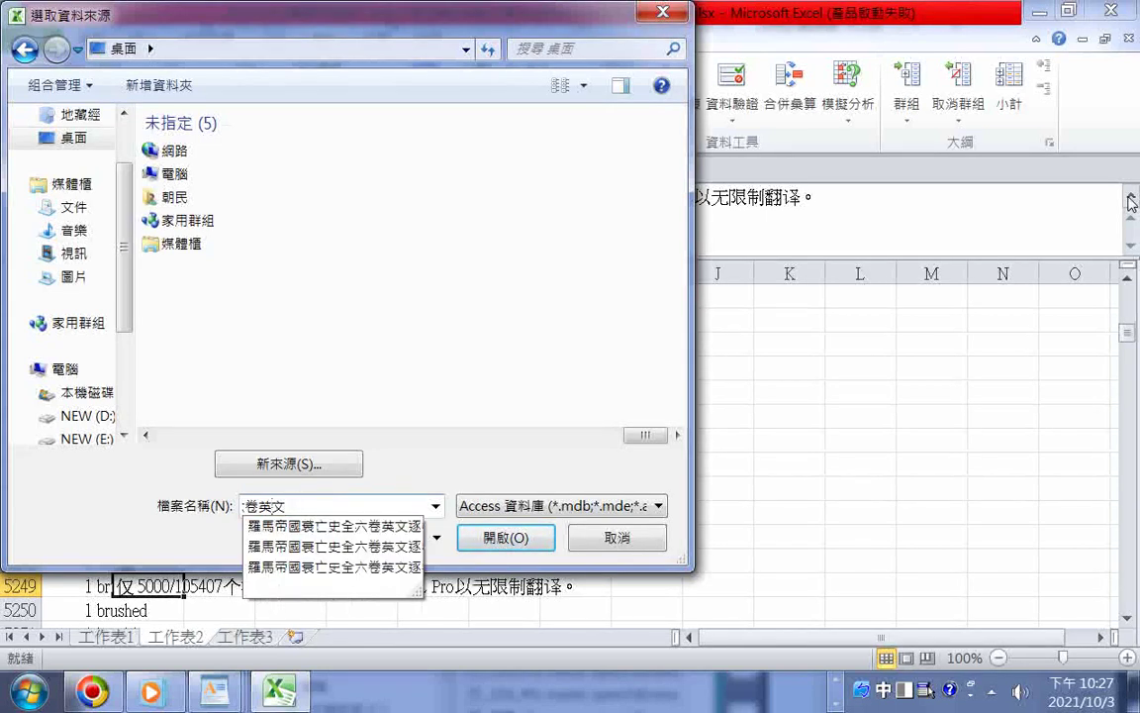
# Step: Append 的單字英翻中 to the end of the file name
pyautogui.press('Home')
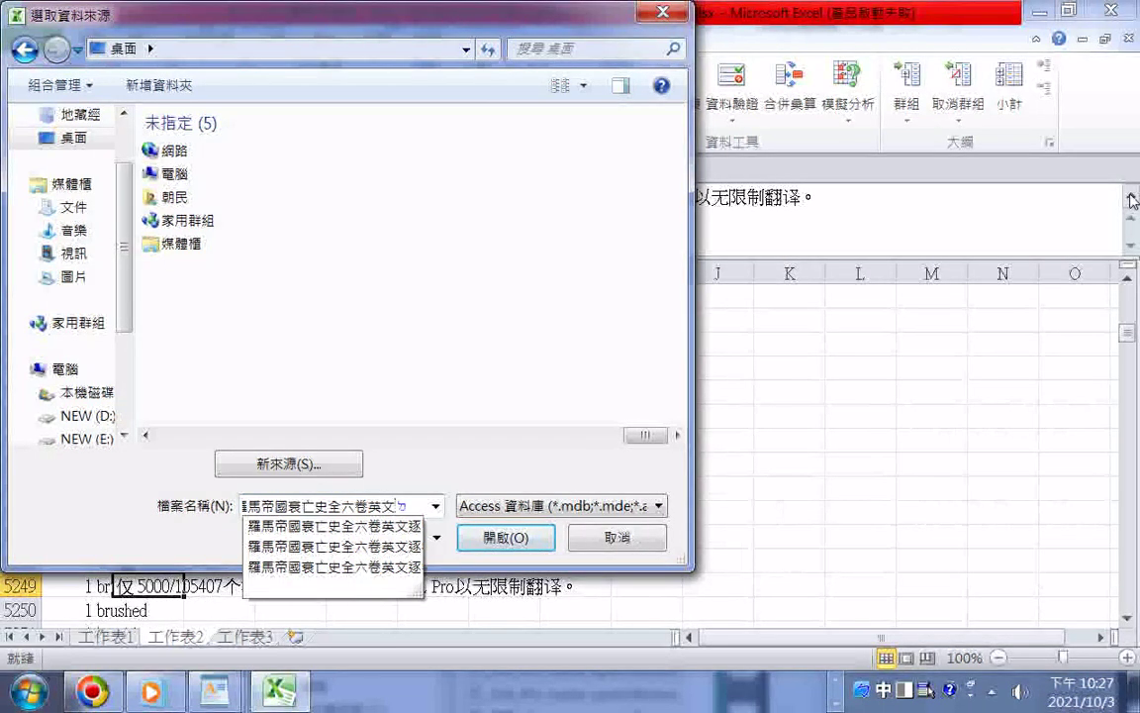
pyautogui.write('的')
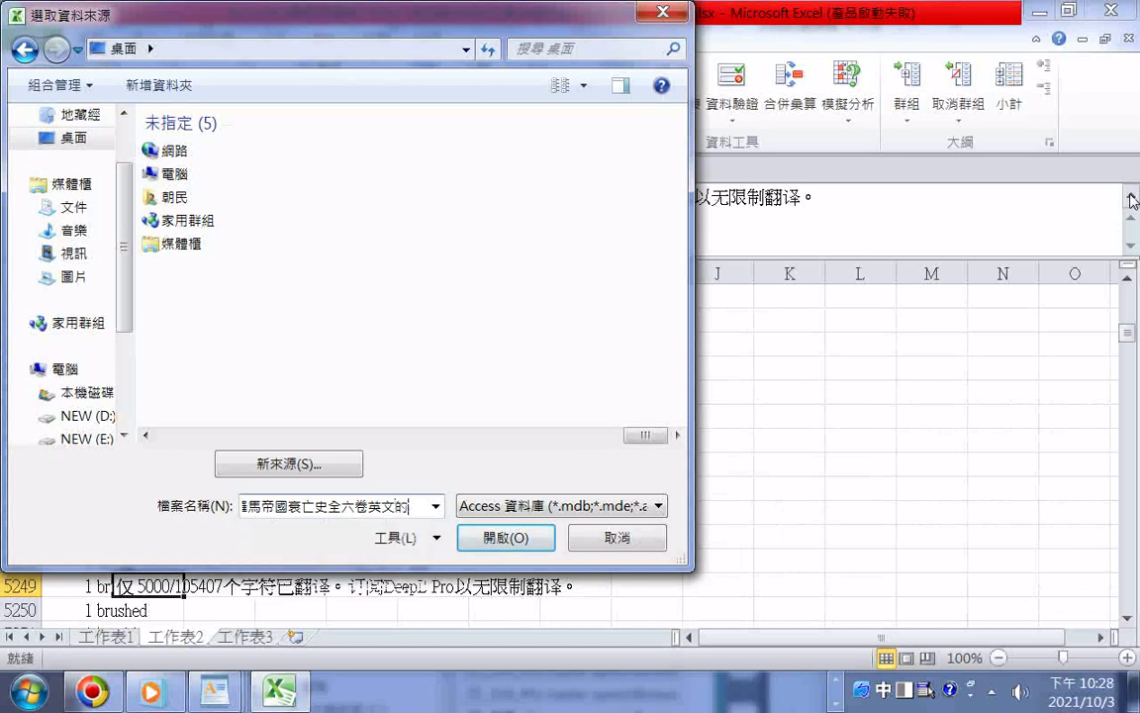
pyautogui.write('單字')
pyautogui.press('Return')
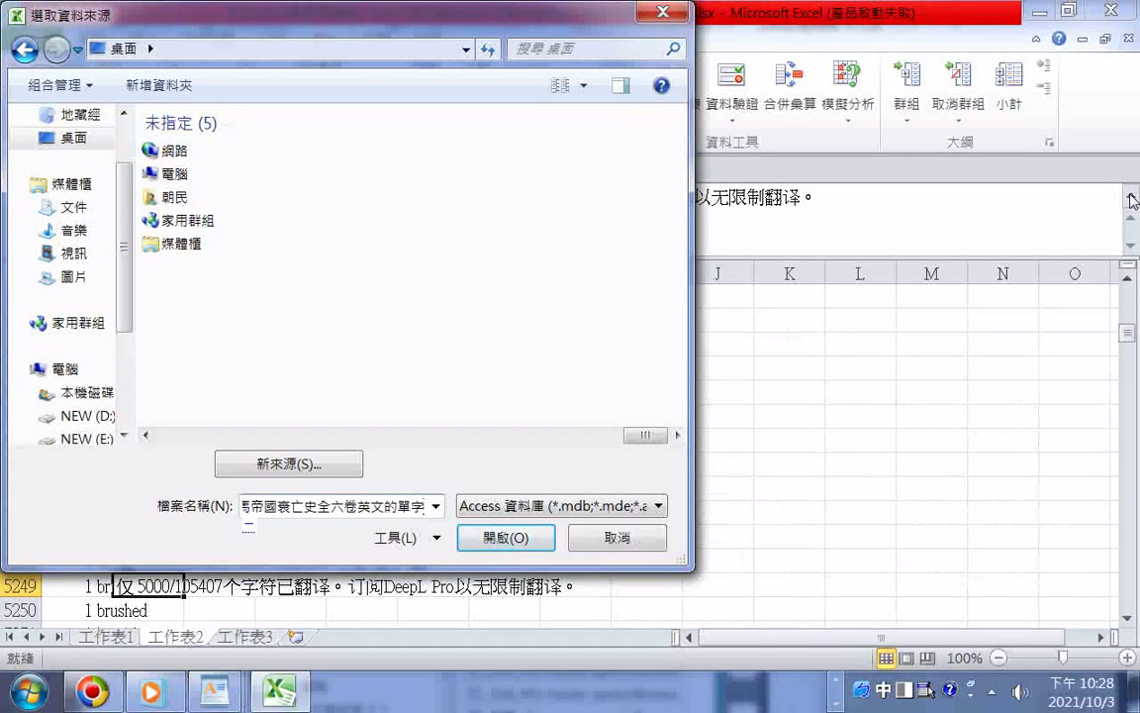
pyautogui.write('應ㄈ')
pyautogui.write('翻ㄓㄨㄥ')
pyautogui.press('space')
pyautogui.press('Return')
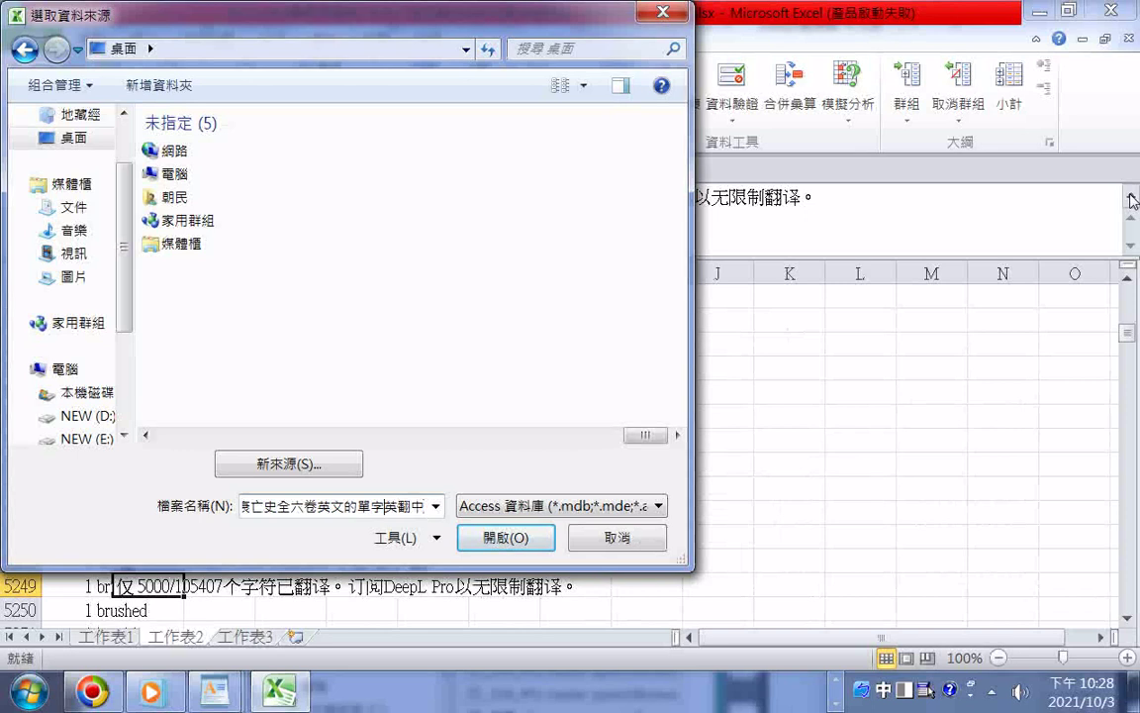
# Step: Insert 按照字首排序及 between 單字 and 英翻中 in the file name
pyautogui.write('ㄢˋㄓㄠˋ')
pyautogui.write('ㄓ')
pyautogui.press('BackSpace')
pyautogui.write('ㄗˋㄕㄡˇ')
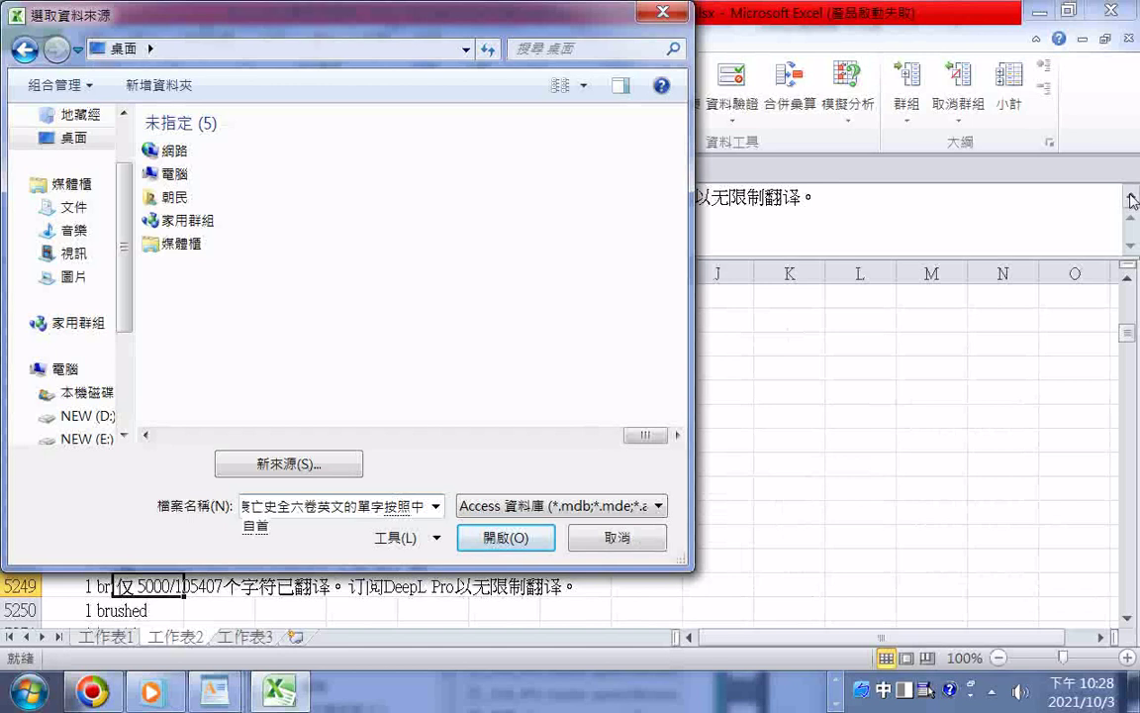
pyautogui.press('Down')
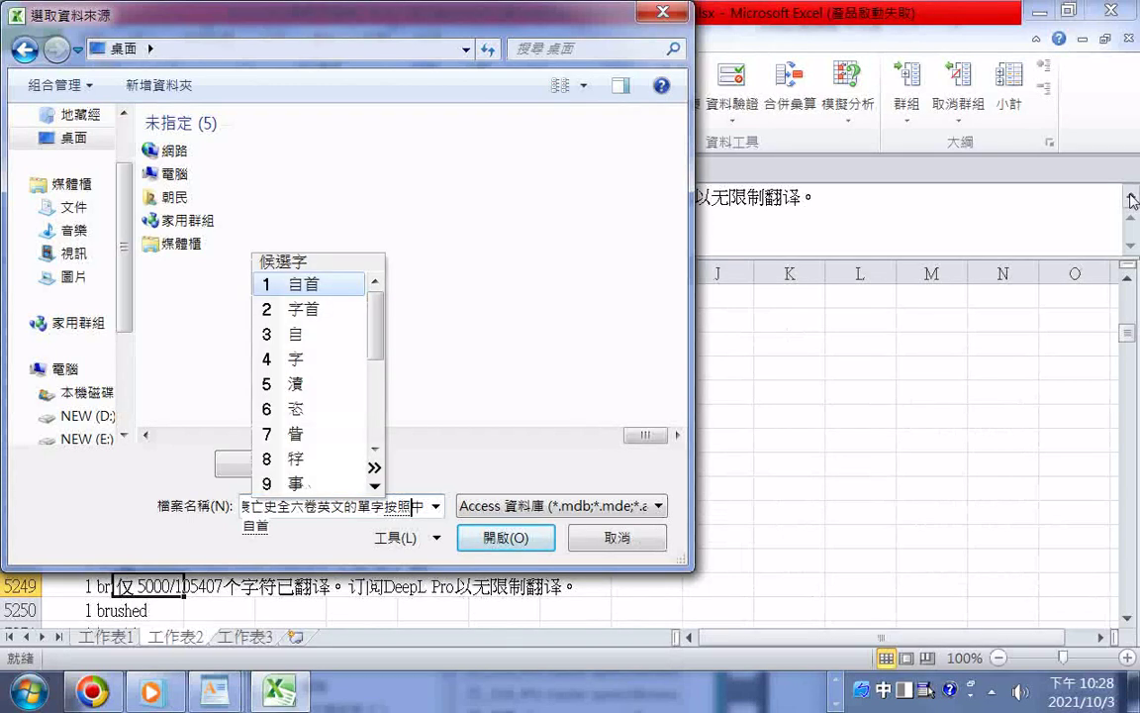
pyautogui.press('2')
pyautogui.press('Return')
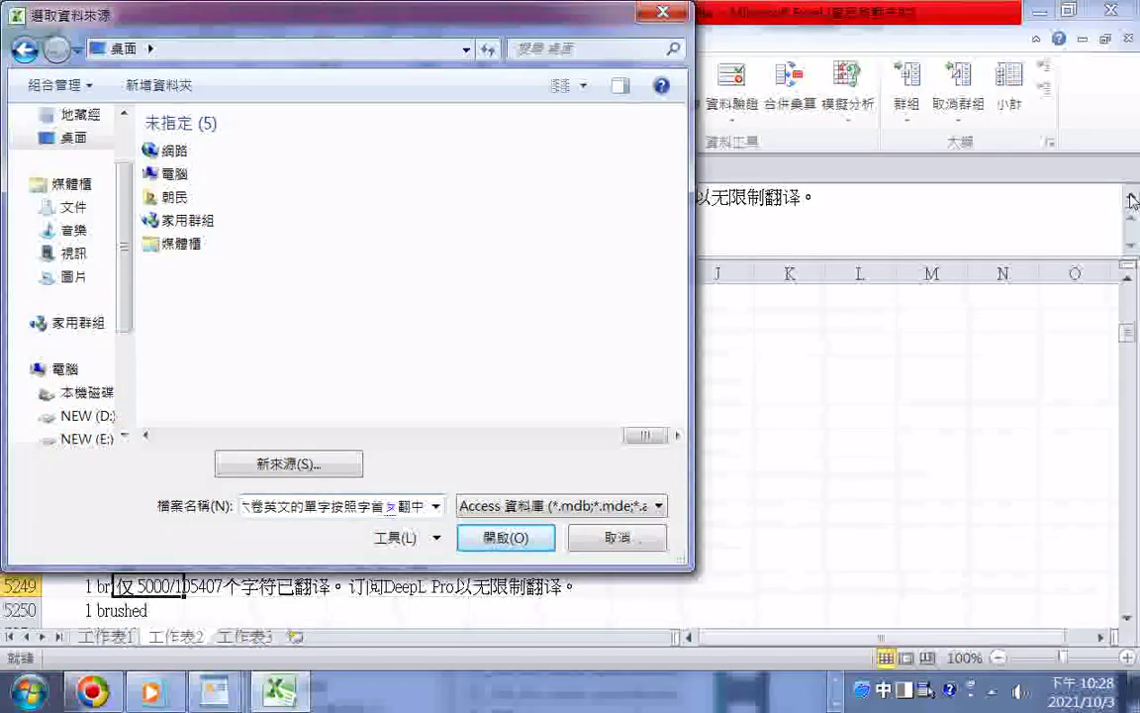
pyautogui.write('排序')
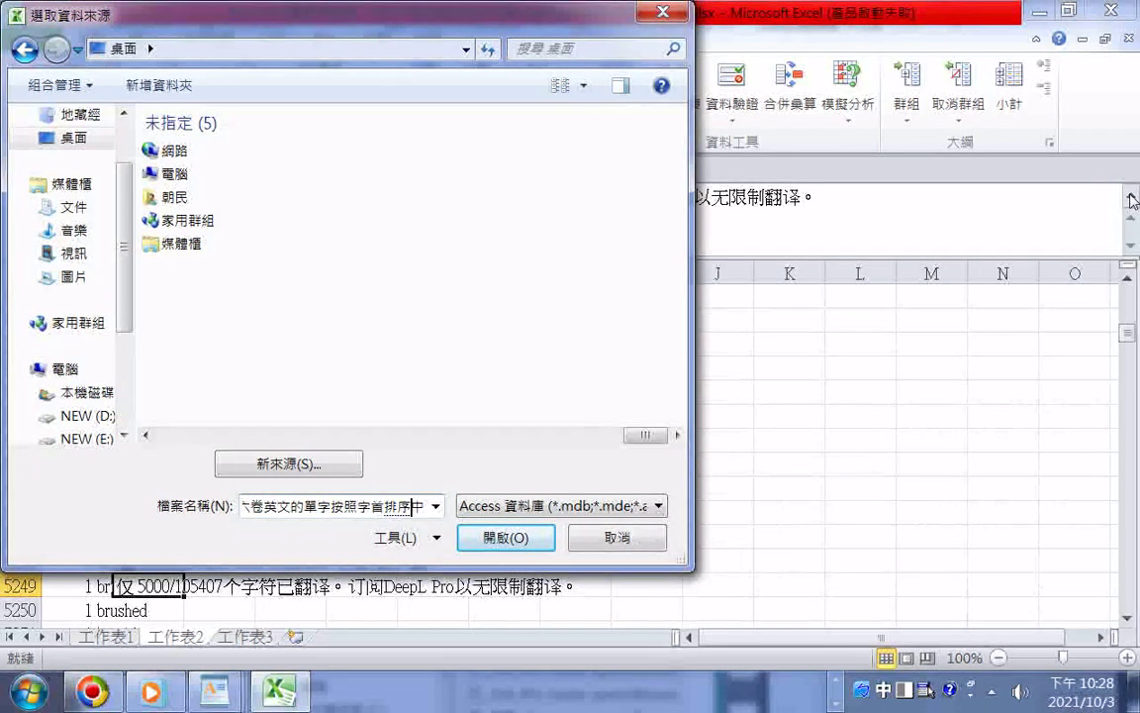
pyautogui.write('表')
pyautogui.write('及')
# Step: Append 一小部分 after 英翻中 in the file name
pyautogui.write('英翻中')
pyautogui.write('ㄧㄒㄧㄠ')
pyautogui.write('ˇㄅㄨˋㄈ')
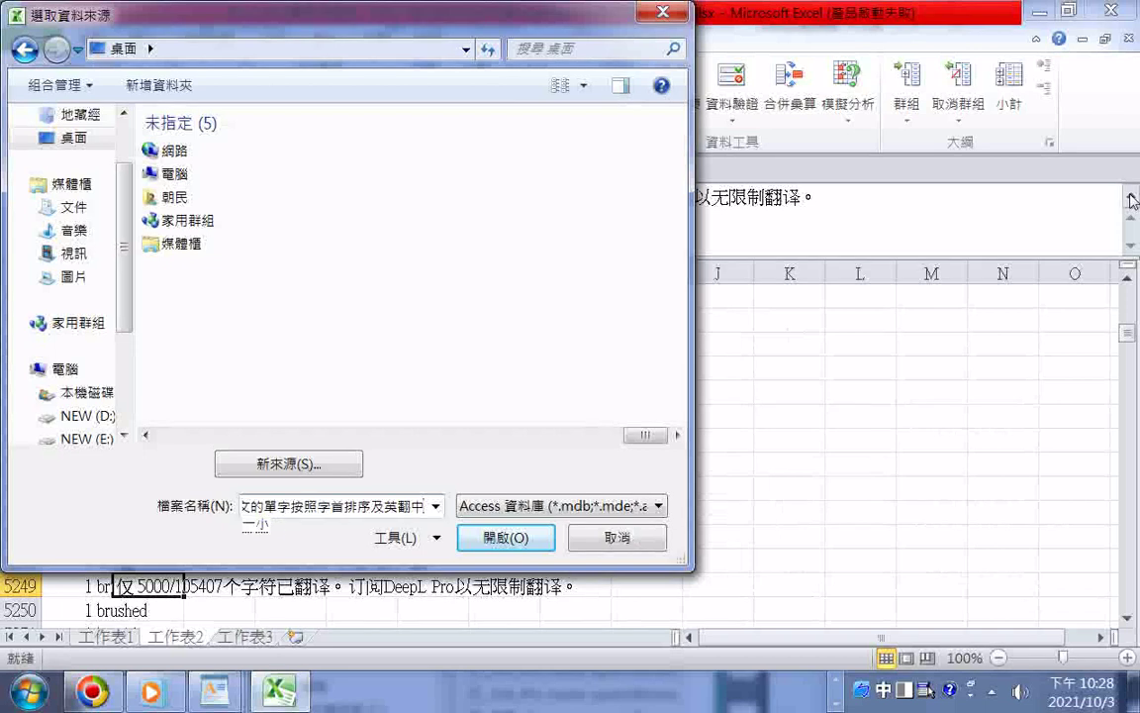
pyautogui.write('ㄣˋ')
pyautogui.press('Return')
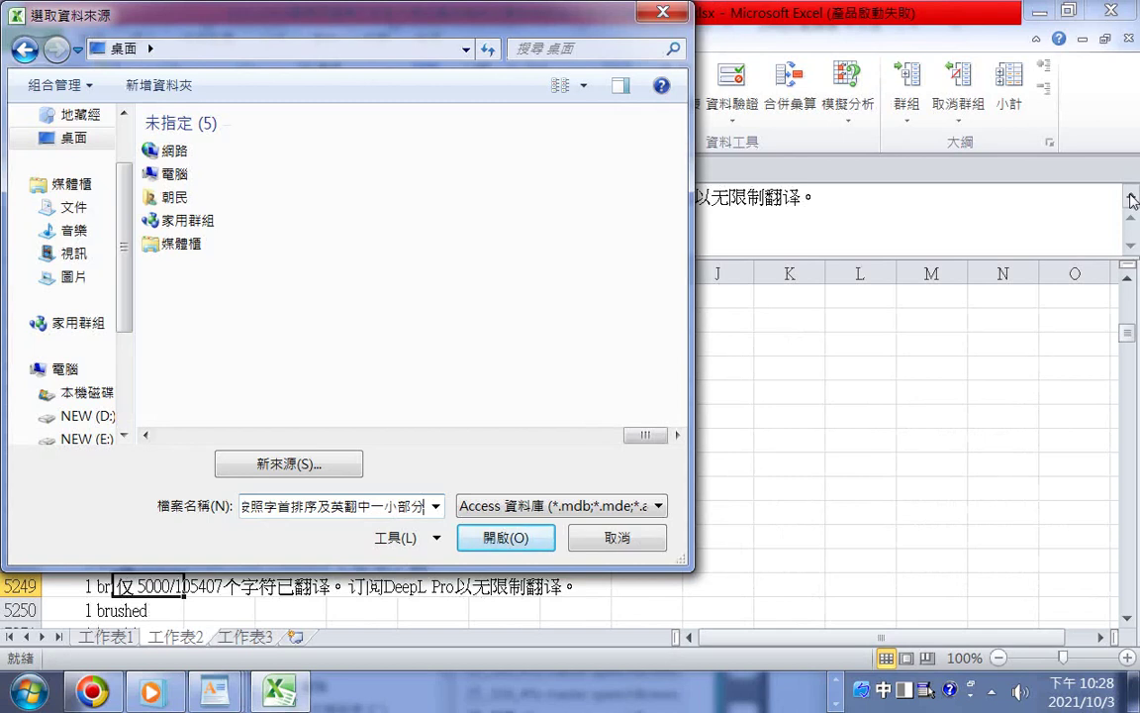
# Step: Complete the file name with 使用deepl網站 and try to open a data source of that name
pyautogui.write('ㄕˇㄩㄥˋ')
pyautogui.press('Return')
pyautogui.write('ㄨㄤˇㄓㄢˋ')
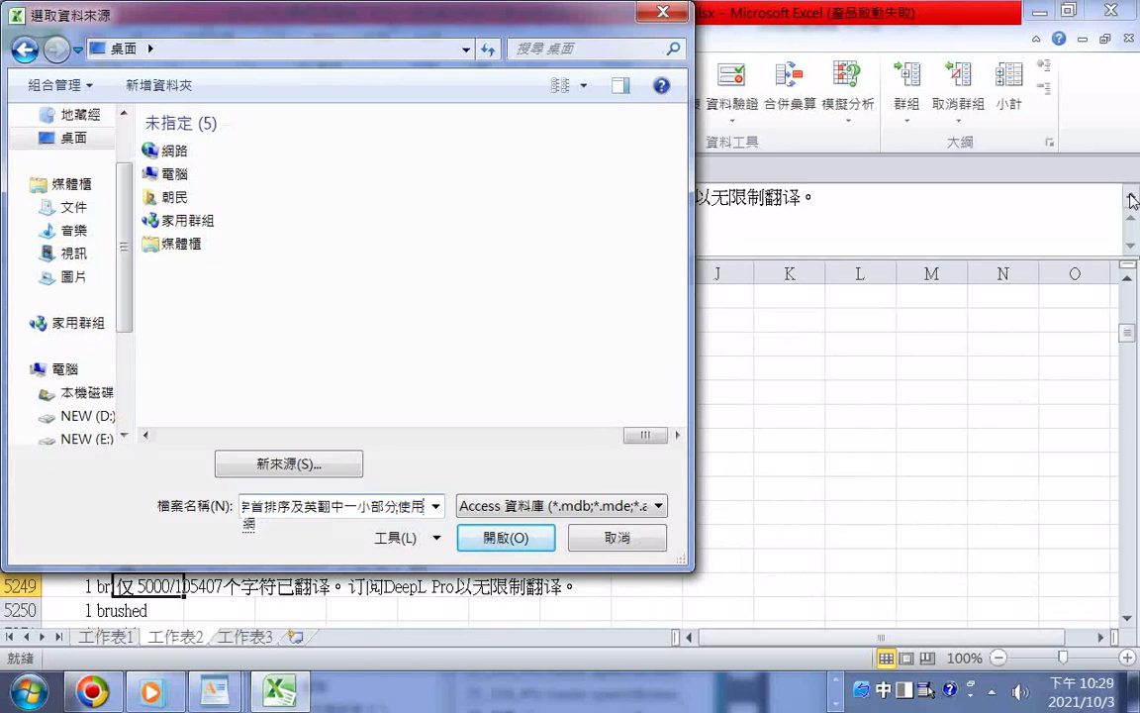
pyautogui.press('Return')
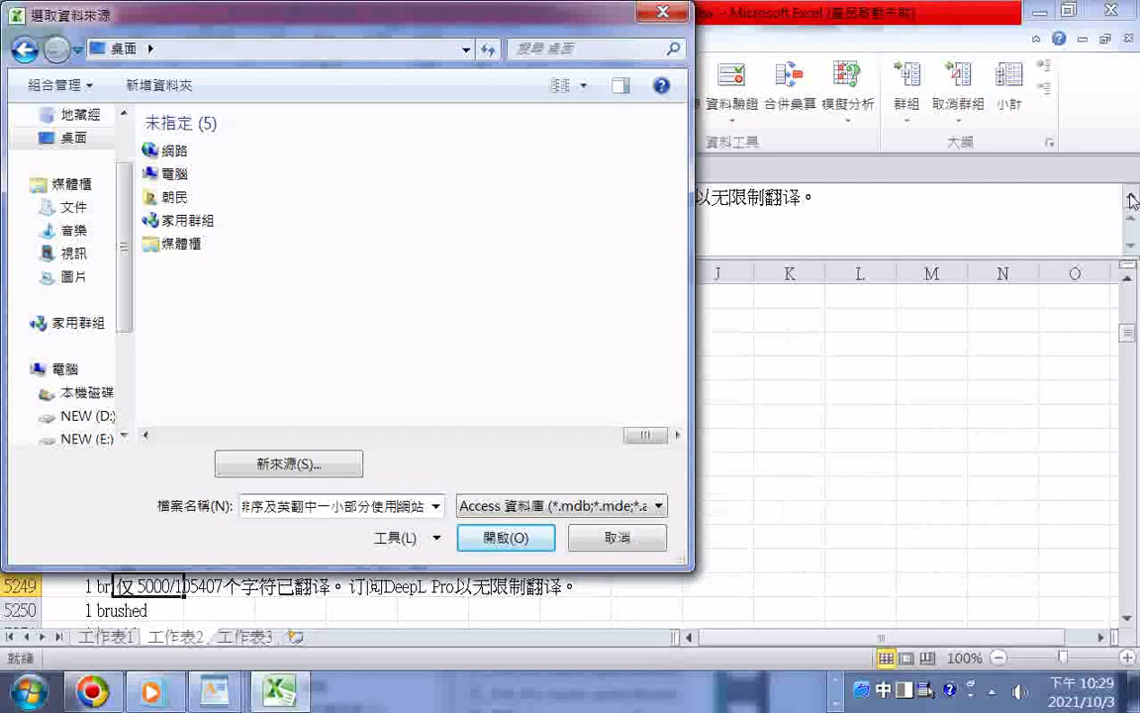
pyautogui.write('deep')
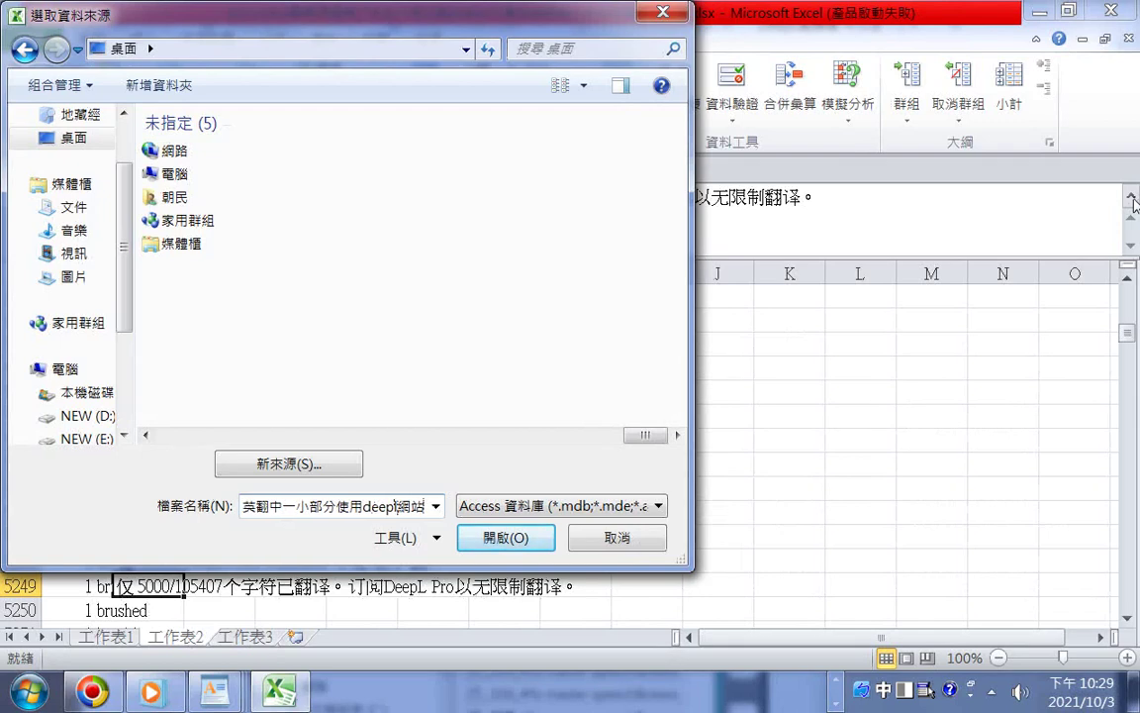
pyautogui.write('l')
pyautogui.press('Return')
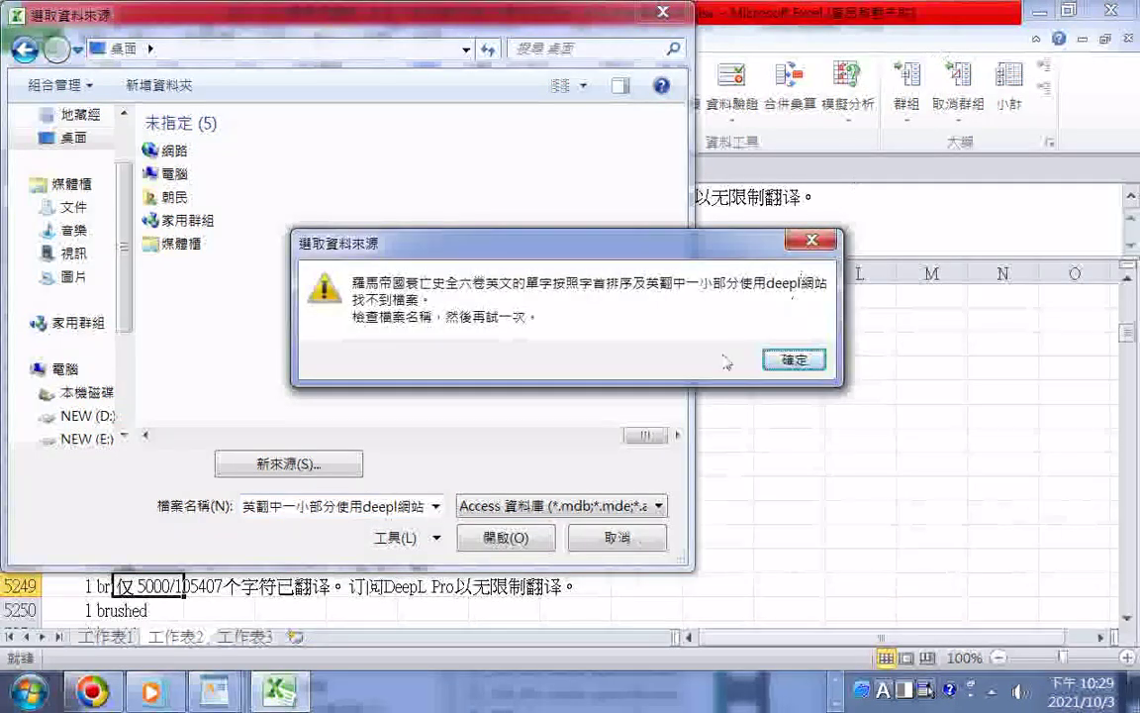
pyautogui.click(793, 360)
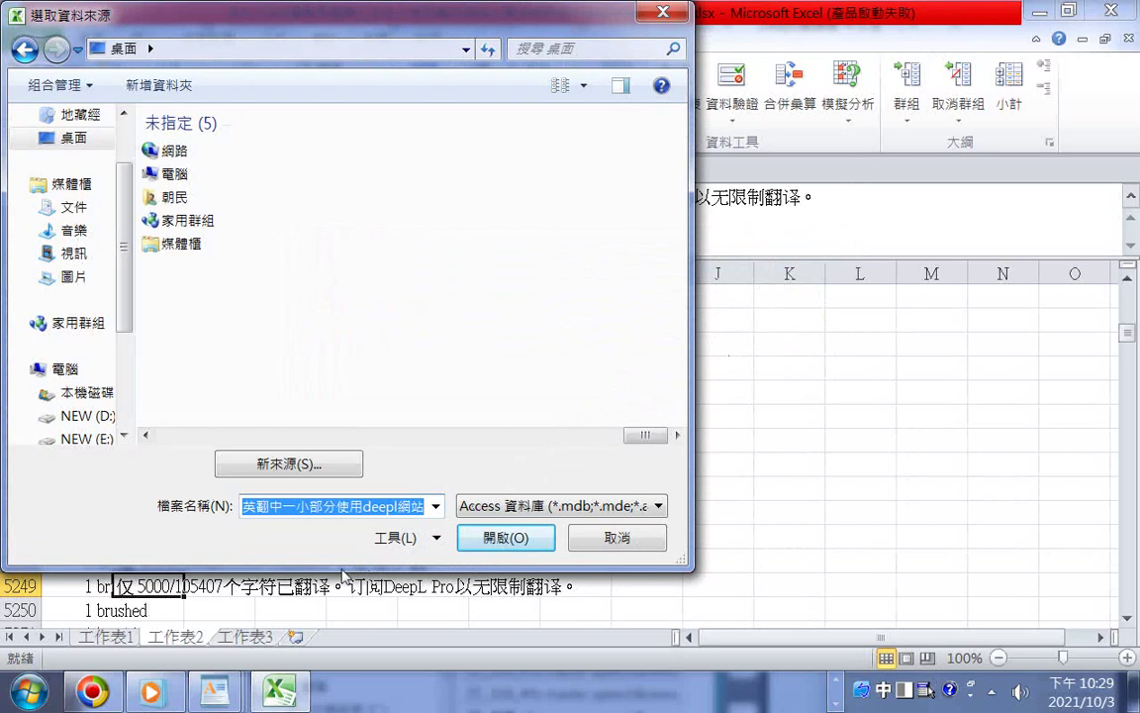
# Step: Copy the composed file name from the data source selection dialog and cancel the dialog
pyautogui.rightClick(365, 508)
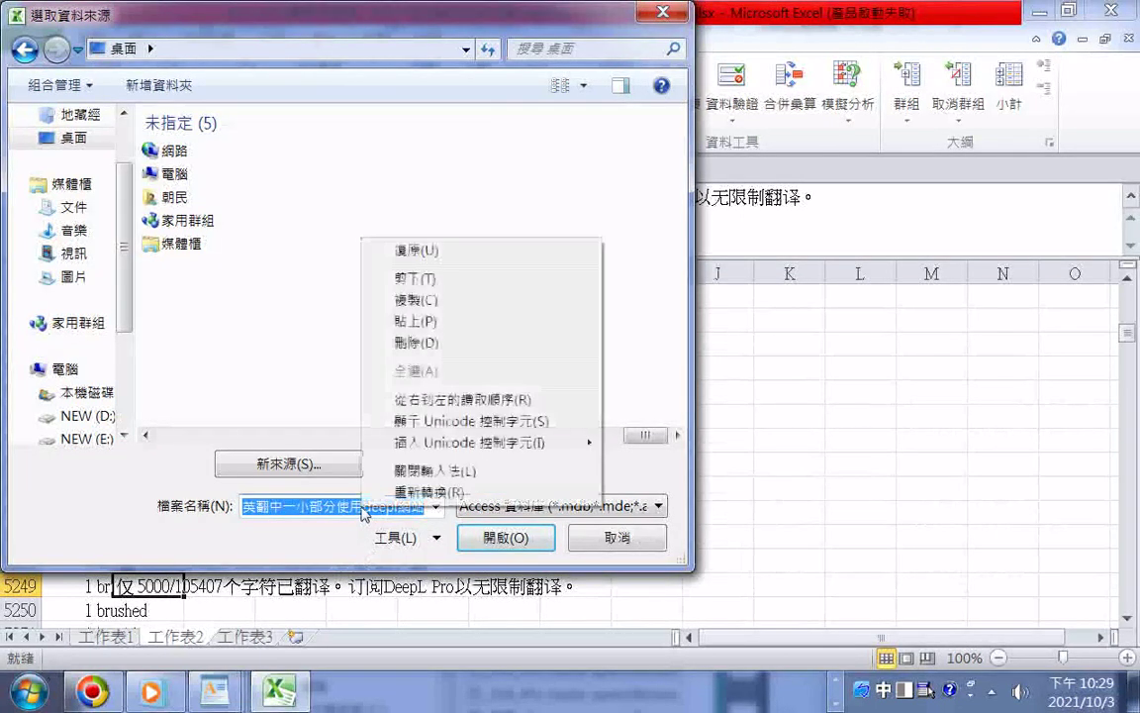
pyautogui.click(432, 300)
pyautogui.click(617, 538)
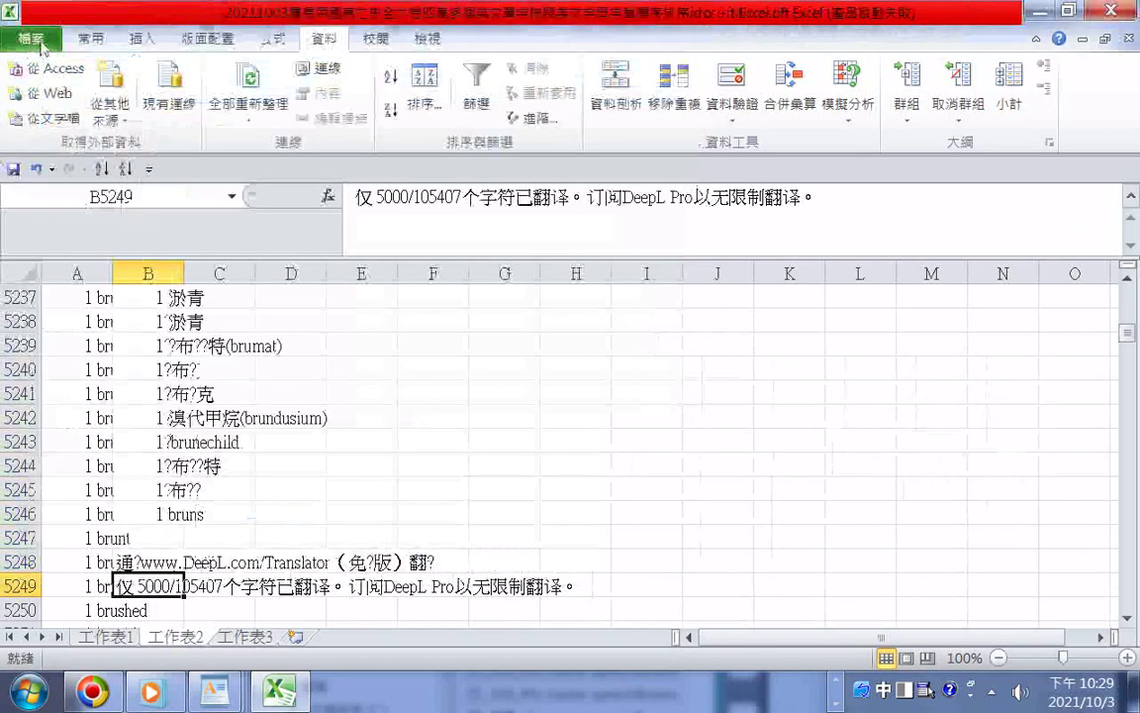
# Step: Start saving the workbook under a new name, pasting the copied text before the .xlsx extension in the file name
pyautogui.click(41, 45)
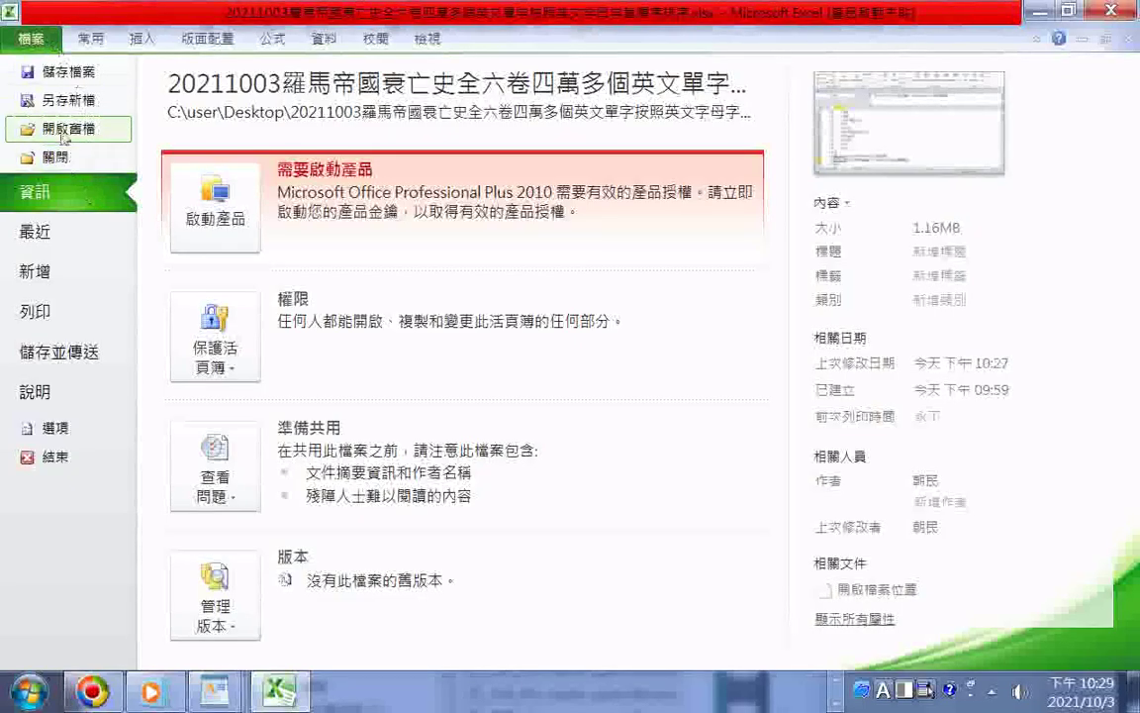
pyautogui.click(56, 101)
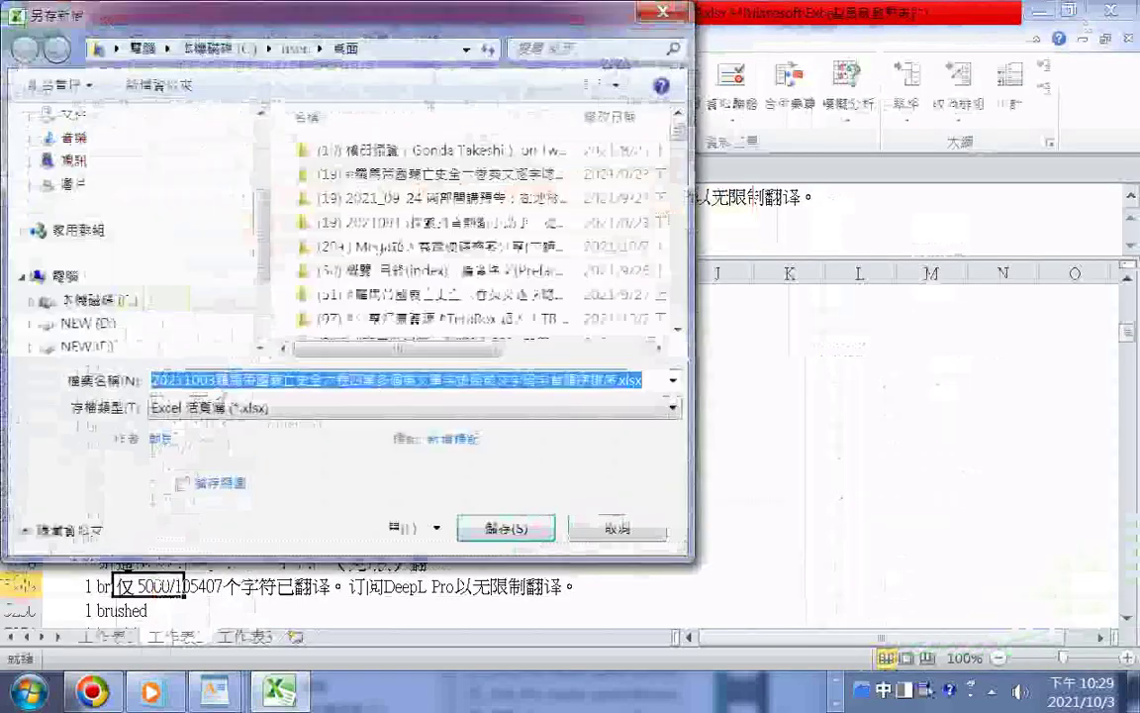
pyautogui.click(463, 380)
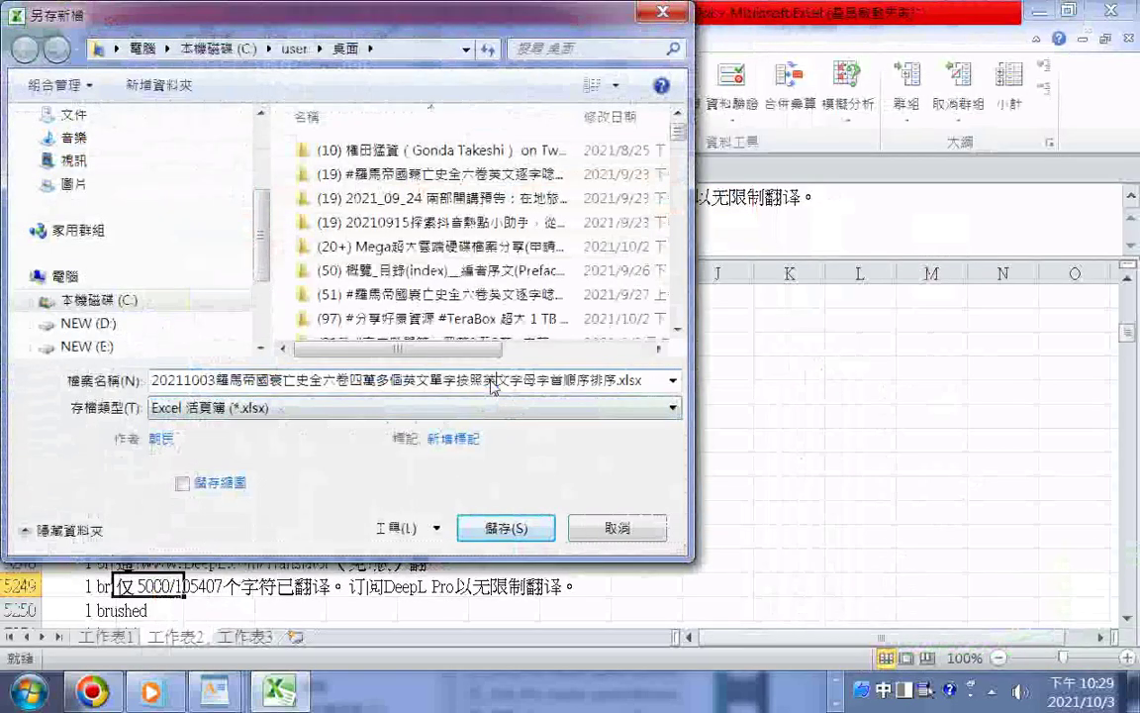
pyautogui.rightClick(618, 381)
pyautogui.click(665, 461)
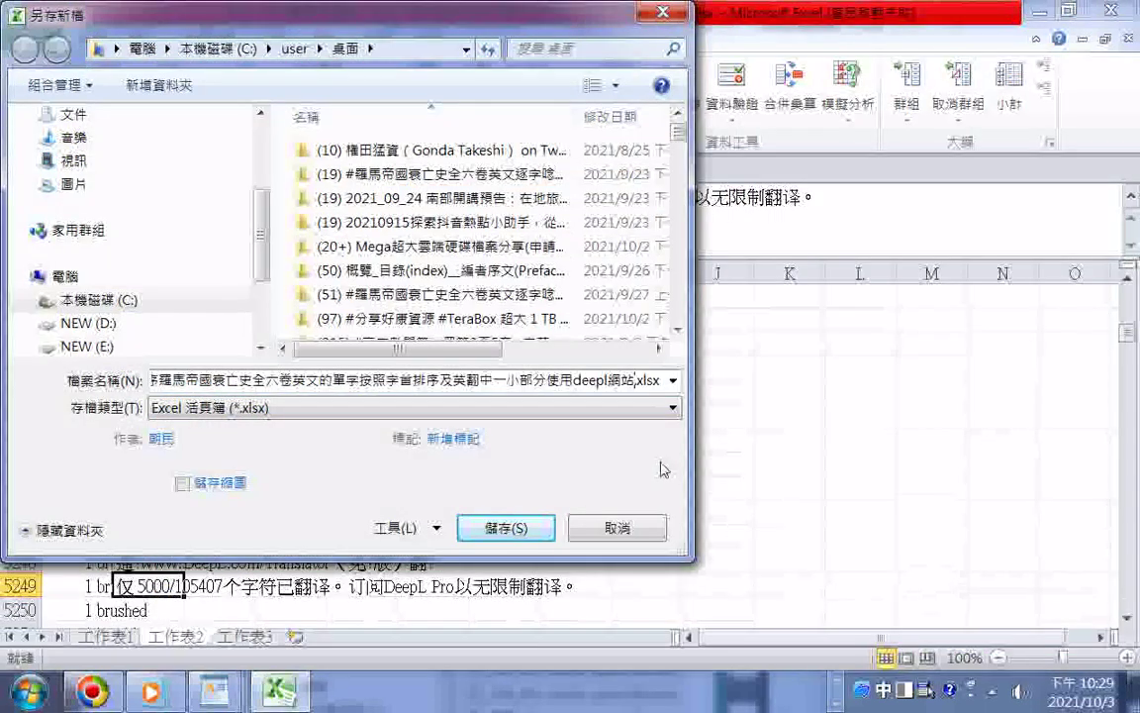
# Step: Remove the redundant 羅馬帝國衰亡史全六卷英文的單字按照字首排序 from the middle of the file name and save the workbook
pyautogui.press('Left')
pyautogui.press('Left')
pyautogui.press('Left')
pyautogui.press('Left')
pyautogui.press('Left')
pyautogui.press('Left')
pyautogui.press('Left')
pyautogui.press('Left')
pyautogui.press('Left')
pyautogui.press('Left')
pyautogui.press('Left')
pyautogui.press('Left')
pyautogui.press('Left')
pyautogui.press('Left')
pyautogui.press('Left')
pyautogui.press('Left')
pyautogui.press('Left')
pyautogui.press('Left')
pyautogui.press('Left')
pyautogui.press('Left')
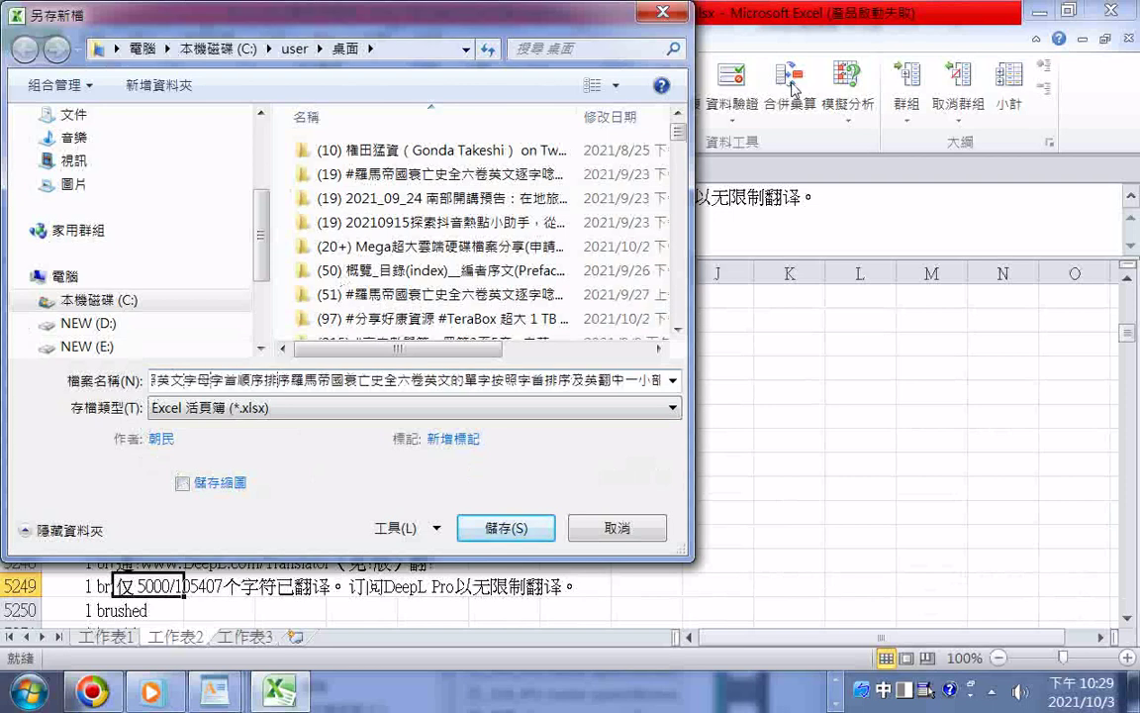
pyautogui.press('Left')
pyautogui.press('Left')
pyautogui.press('Left')
pyautogui.press('Left')
pyautogui.press('Left')
pyautogui.press('Left')
pyautogui.press('Left')
pyautogui.press('Left')
pyautogui.press('Left')
pyautogui.press('Left')
pyautogui.press('Left')
pyautogui.press('Left')
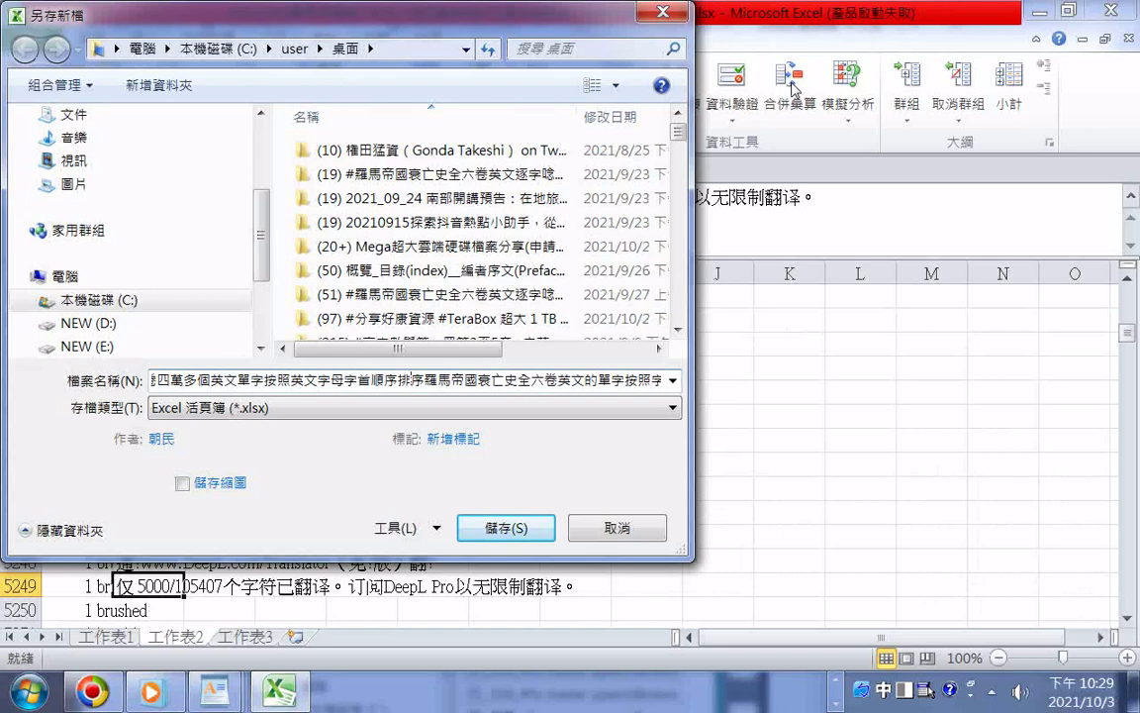
pyautogui.press('BackSpace')
pyautogui.press('BackSpace')
pyautogui.press('BackSpace')
pyautogui.press('BackSpace')
pyautogui.press('BackSpace')
pyautogui.press('BackSpace')
pyautogui.press('BackSpace')
pyautogui.press('BackSpace')
pyautogui.press('BackSpace')
pyautogui.press('BackSpace')
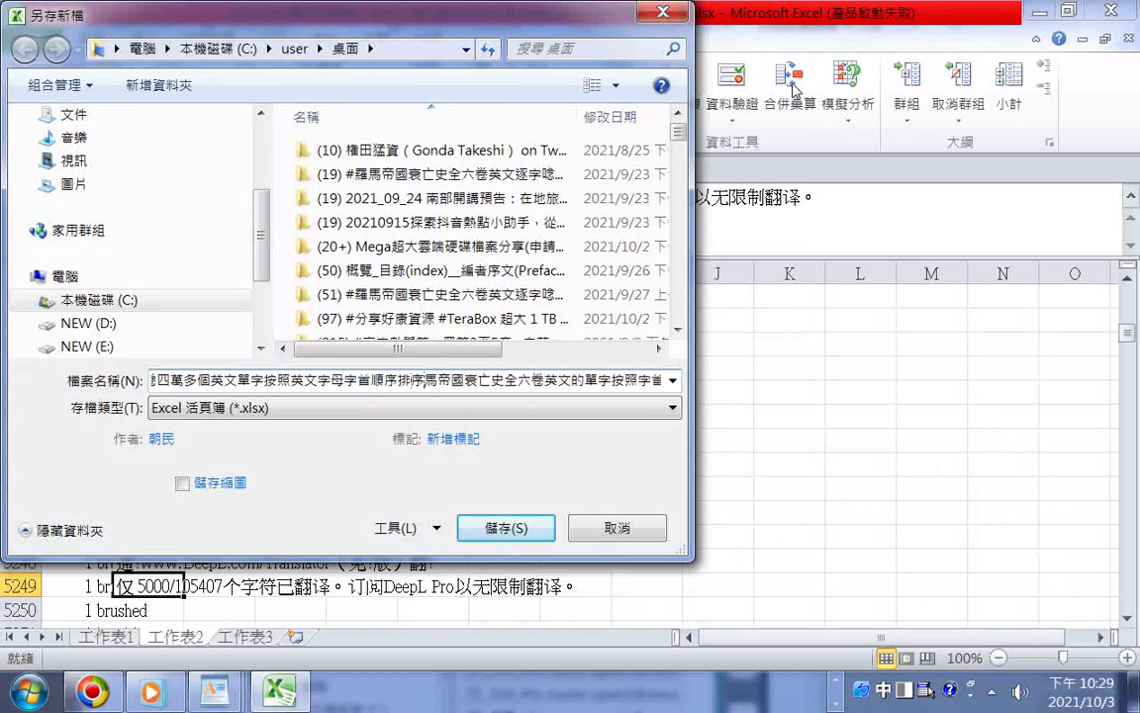
pyautogui.press('Delete')
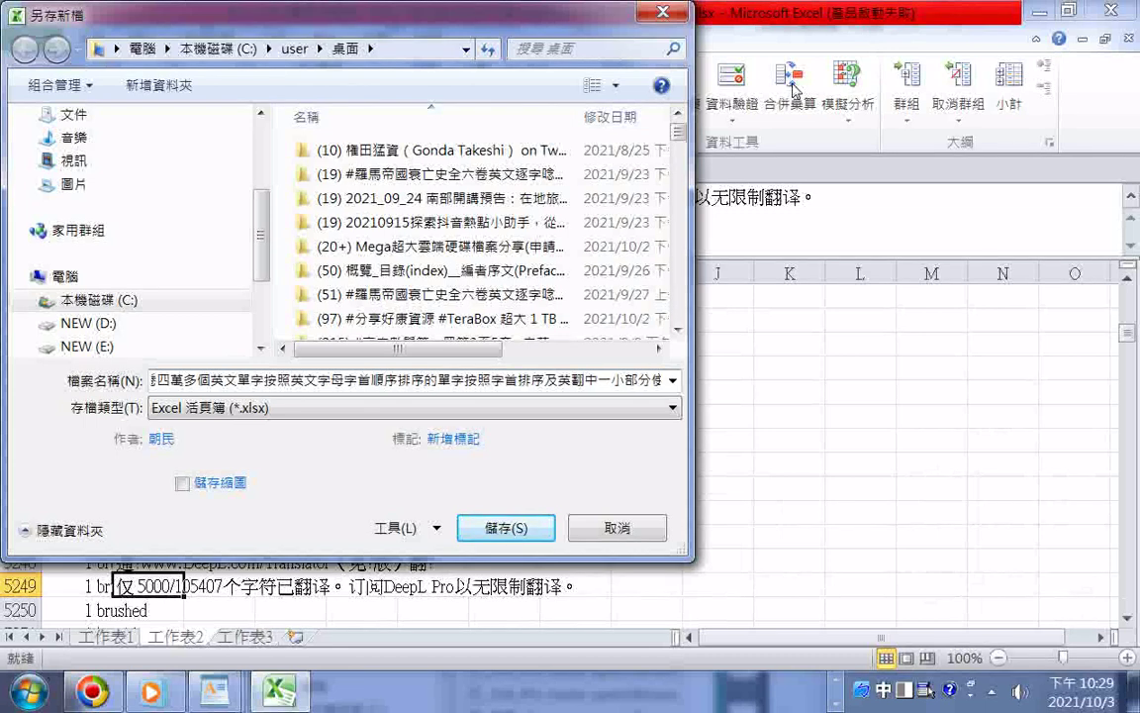
pyautogui.press('Delete')
pyautogui.press('Delete')
pyautogui.press('Delete')
pyautogui.press('Delete')
pyautogui.press('Delete')
pyautogui.press('Delete')
pyautogui.press('Delete')
pyautogui.press('Delete')
pyautogui.press('Delete')
pyautogui.press('Delete')
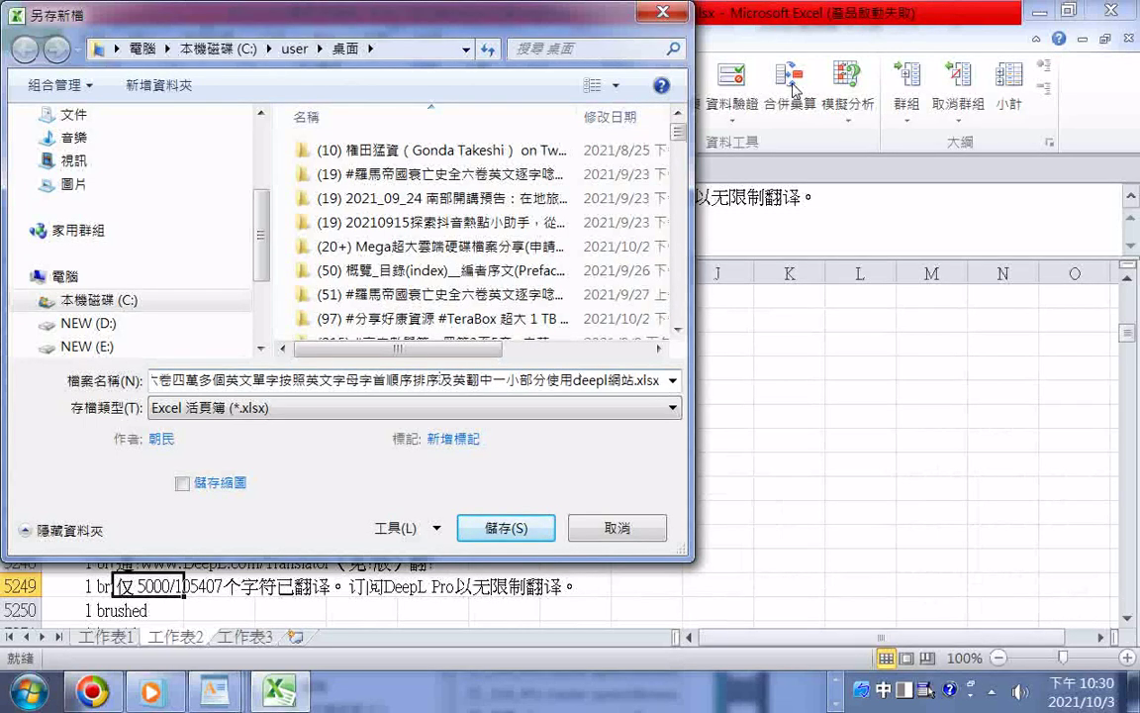
pyautogui.press('Return')
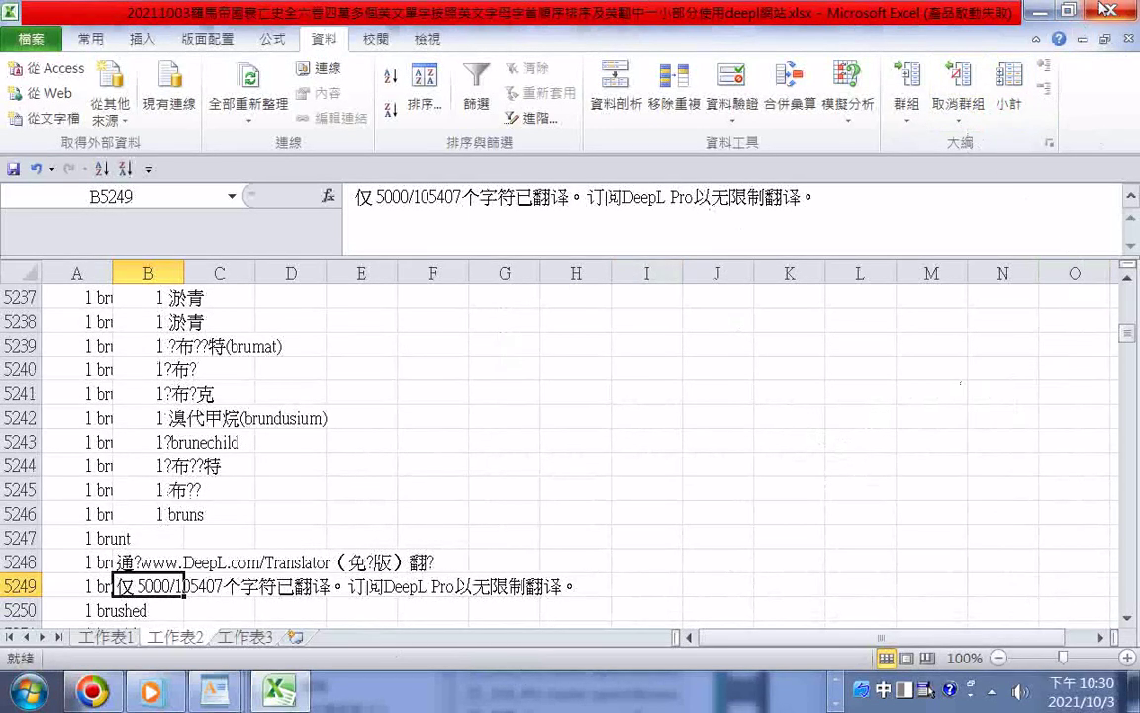
# Step: Switch to the DeepL translator page in Firefox and download a screenshot of the visible area showing the start of both word lists
pyautogui.click(1039, 14)
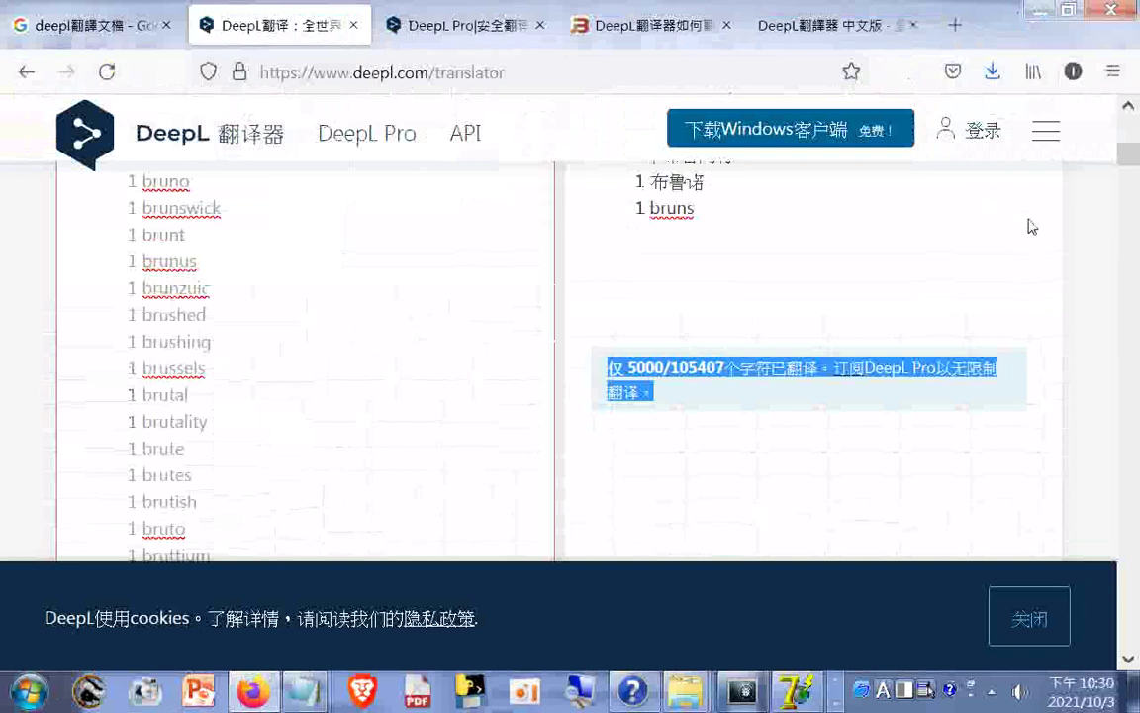
pyautogui.click(1125, 121)
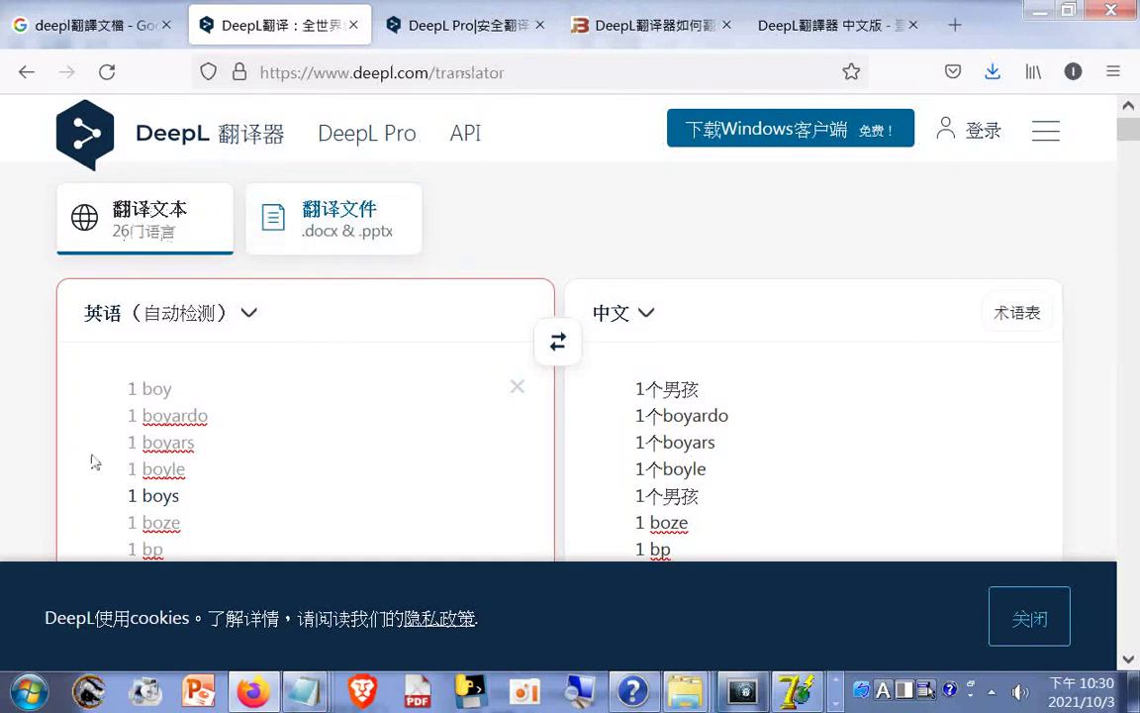
pyautogui.rightClick(4, 508)
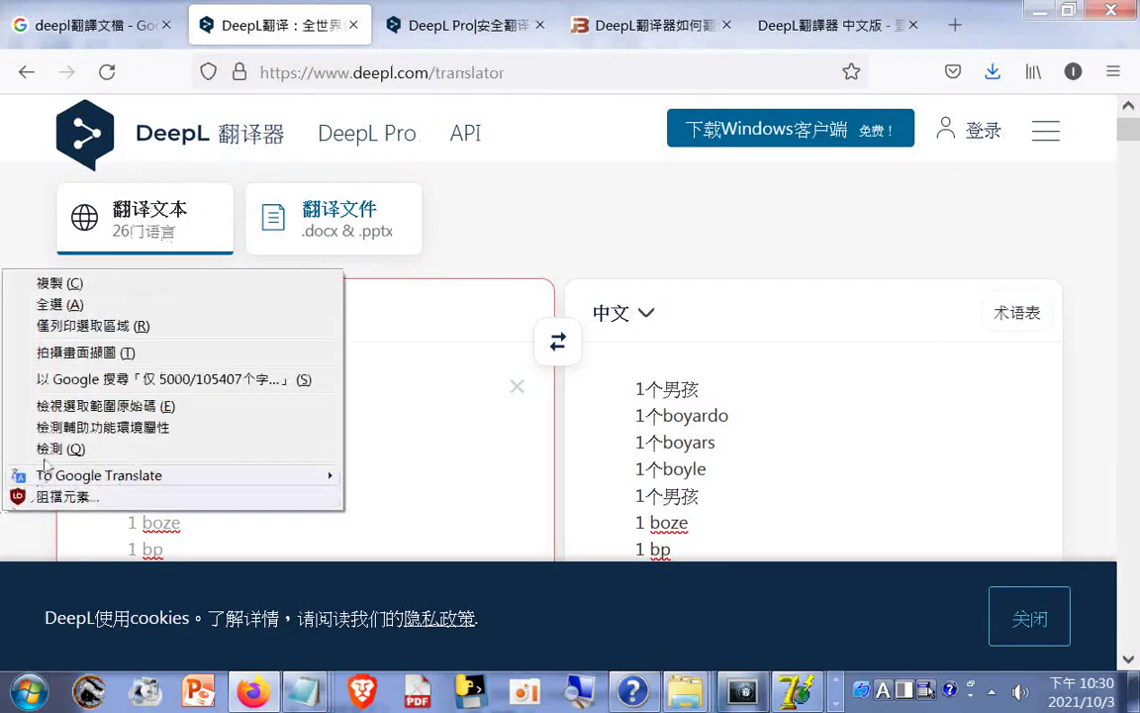
pyautogui.click(76, 351)
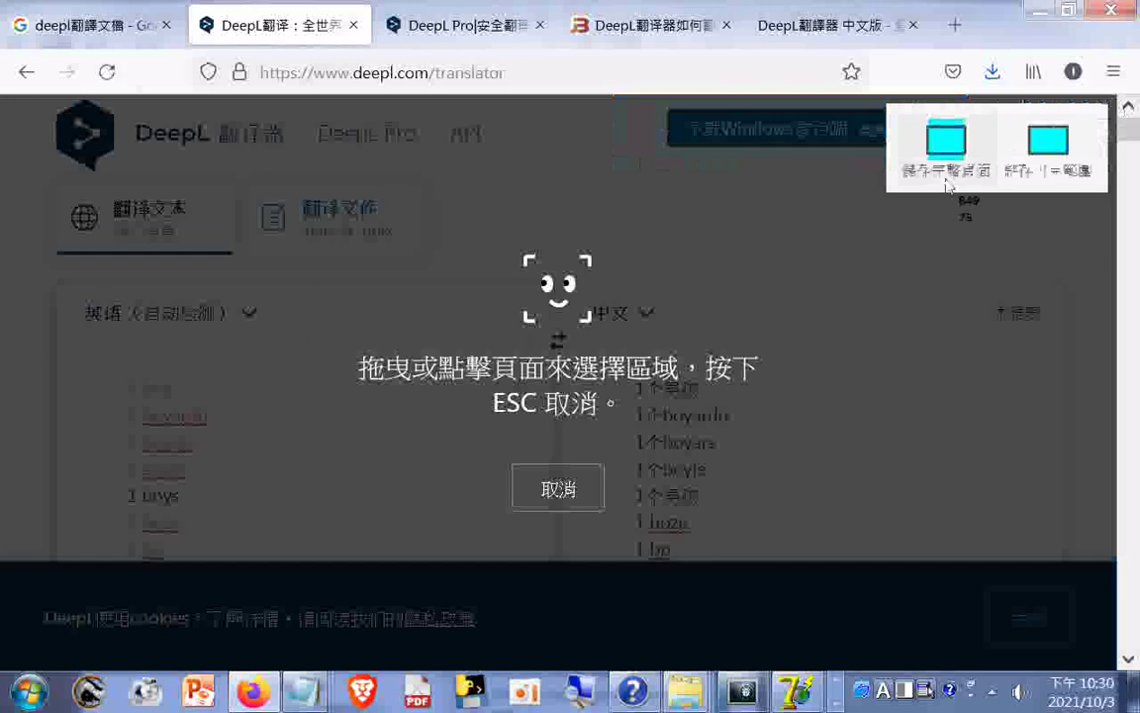
pyautogui.click(1039, 164)
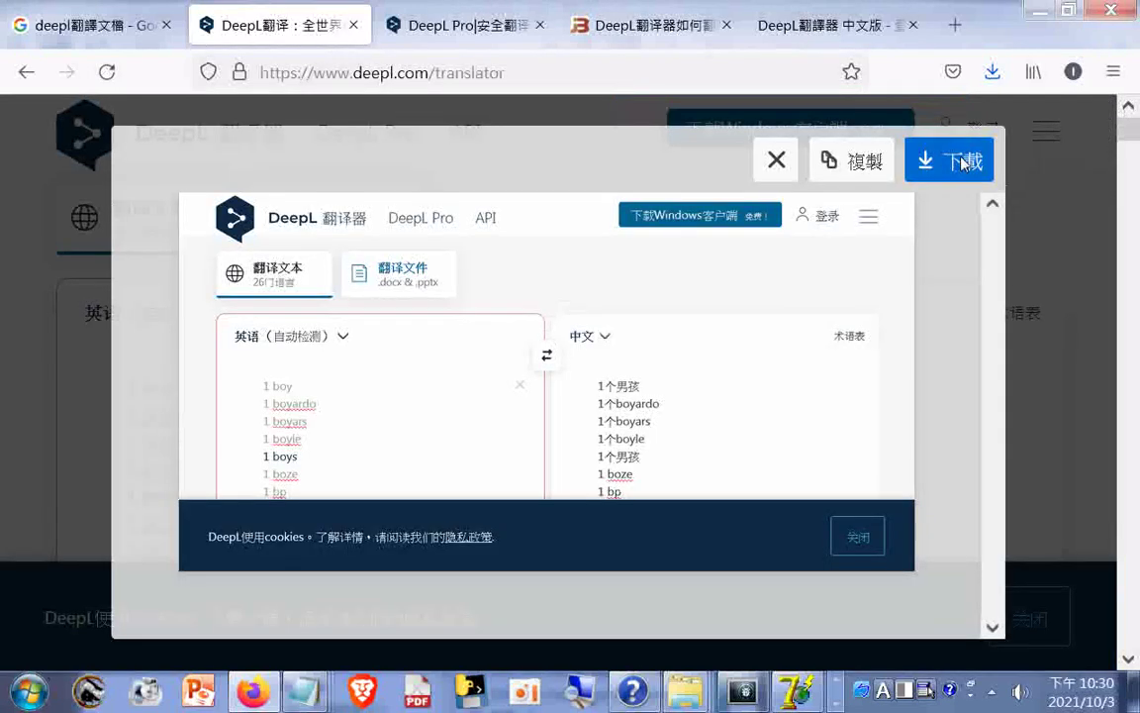
pyautogui.click(954, 158)
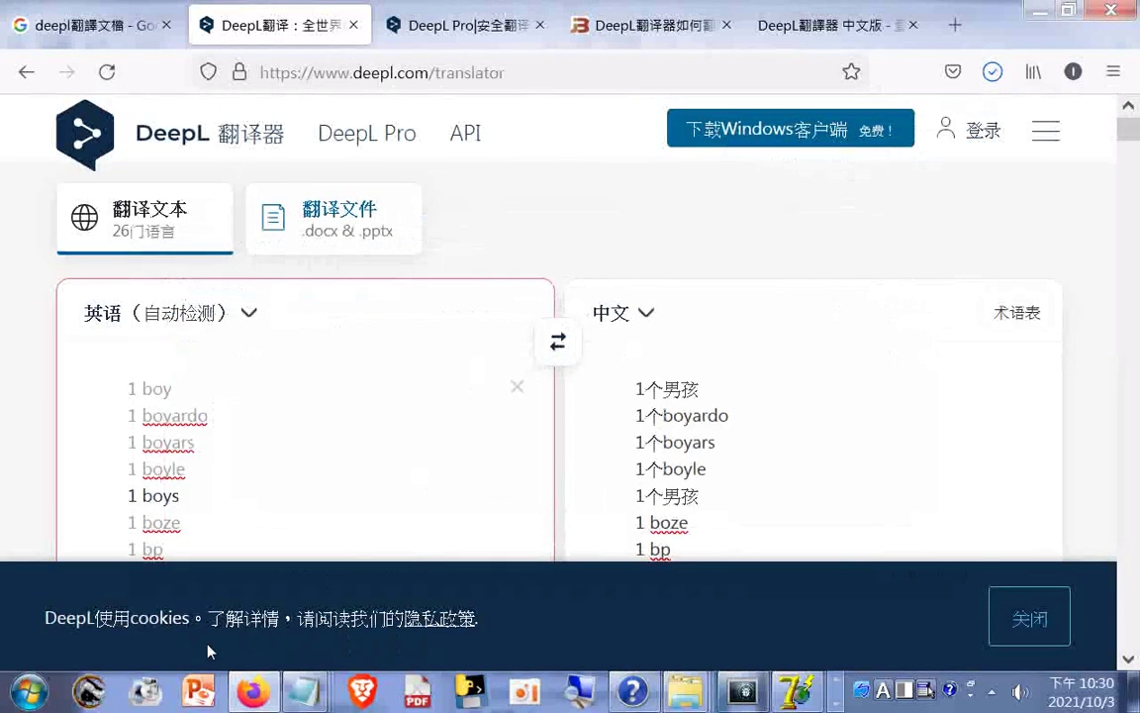
pyautogui.rightClick(241, 681)
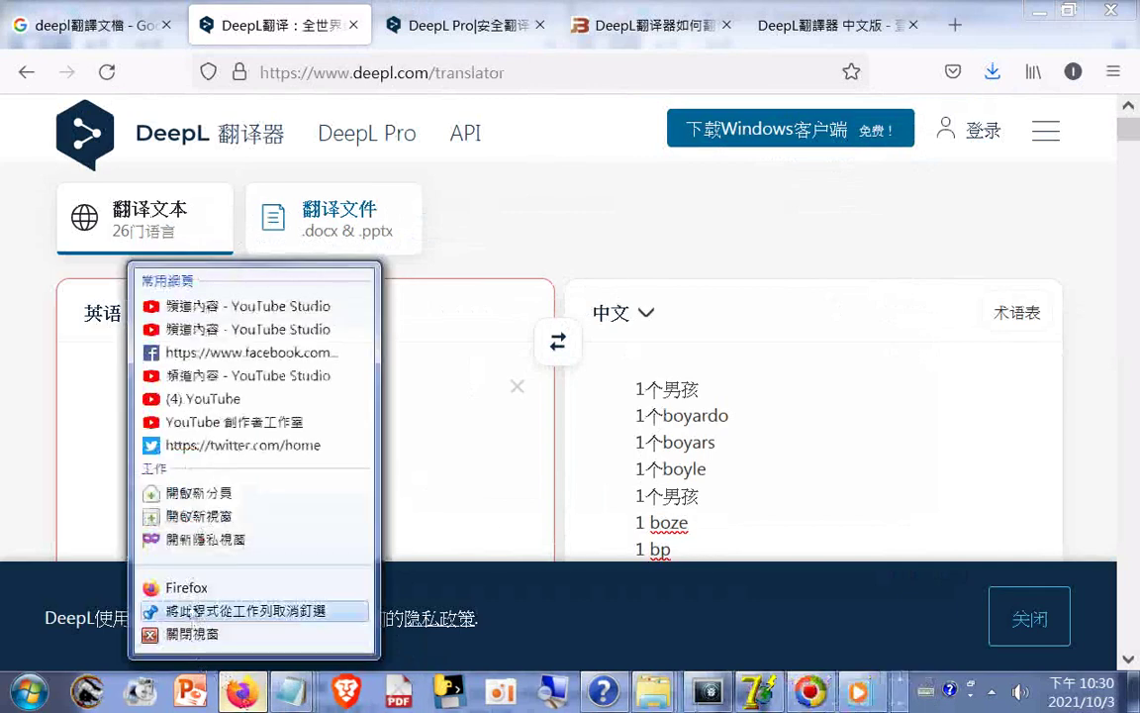
pyautogui.click(30, 462)
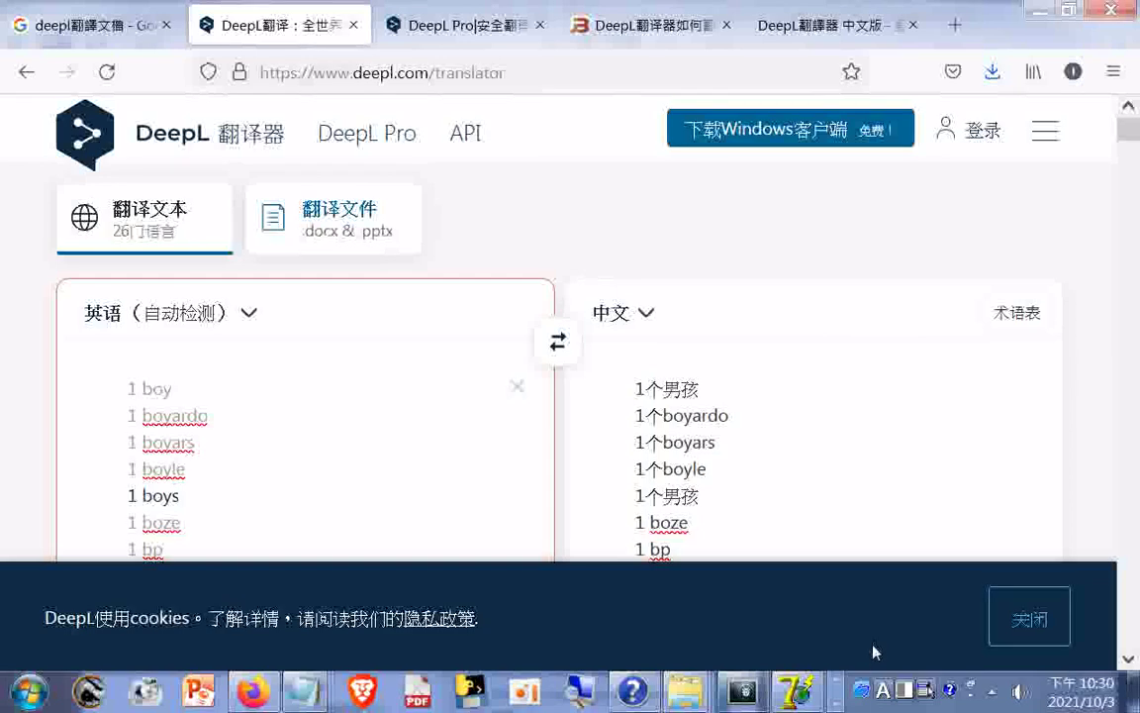
pyautogui.click(800, 692)
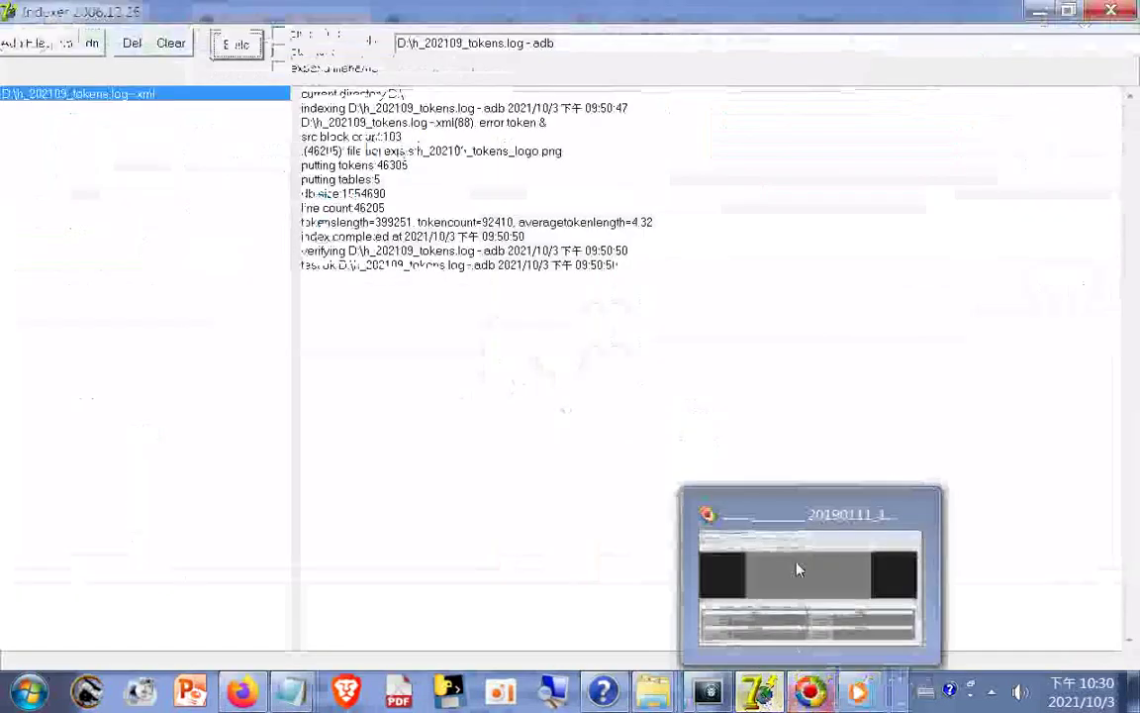
pyautogui.click(1047, 16)
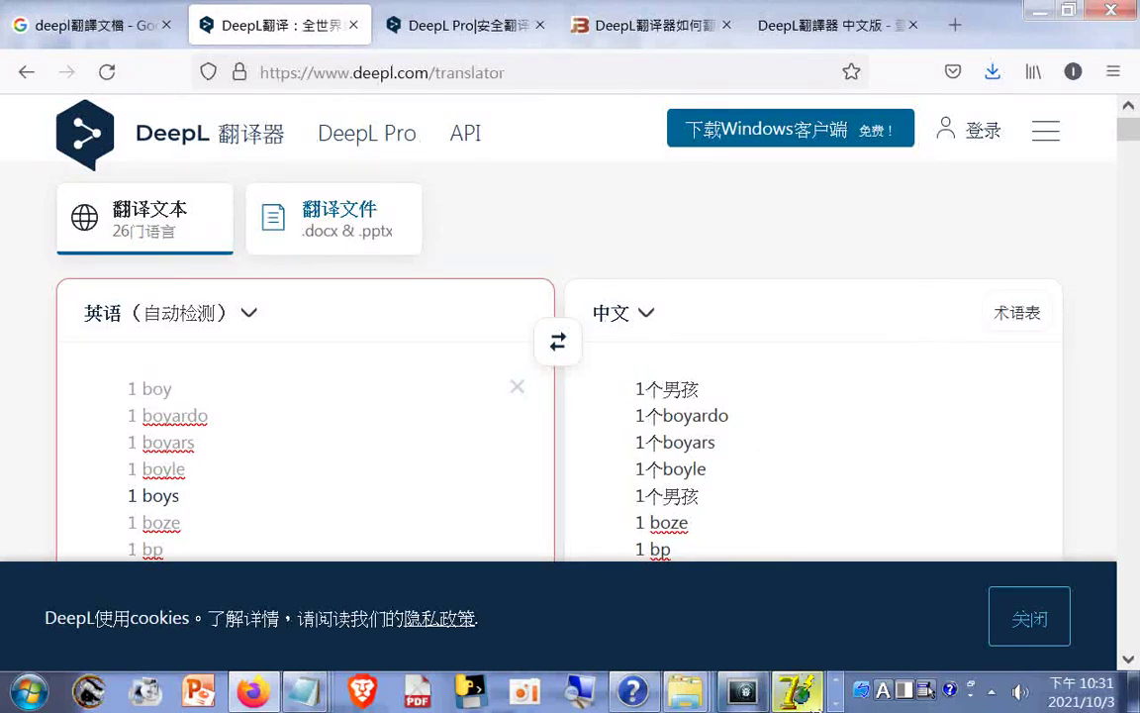
# Step: Return to the Excel workbook and copy columns A and B of 工作表2
pyautogui.click(837, 703)
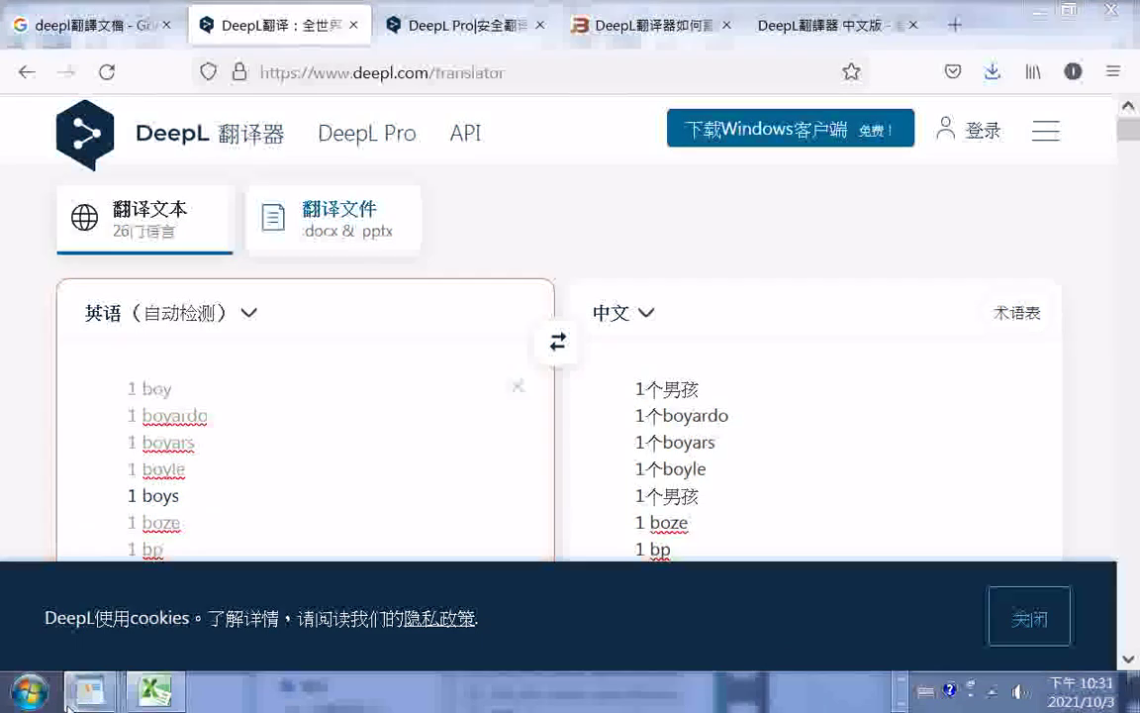
pyautogui.click(154, 703)
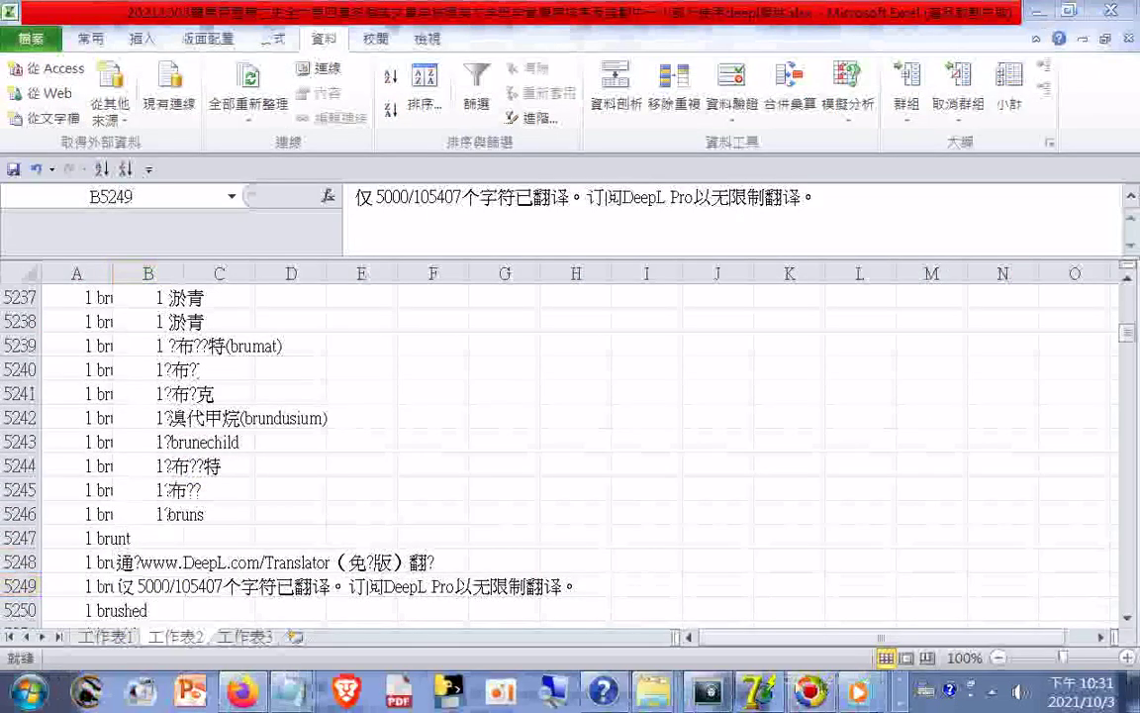
pyautogui.click(157, 277)
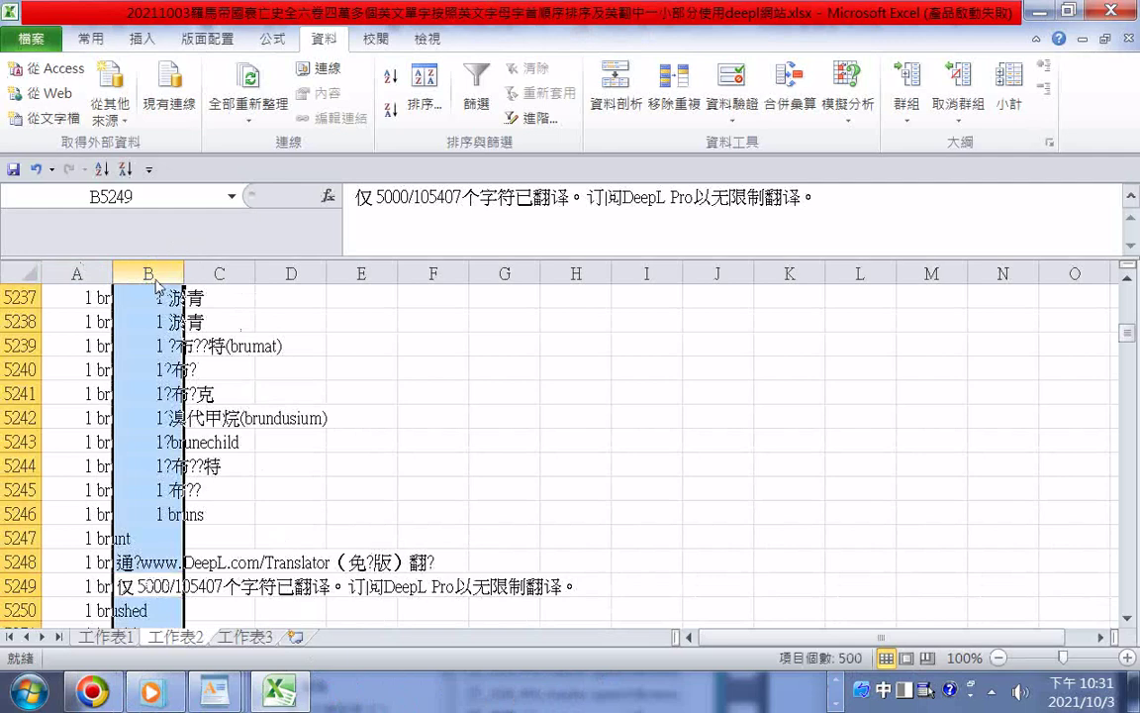
pyautogui.click(79, 278)
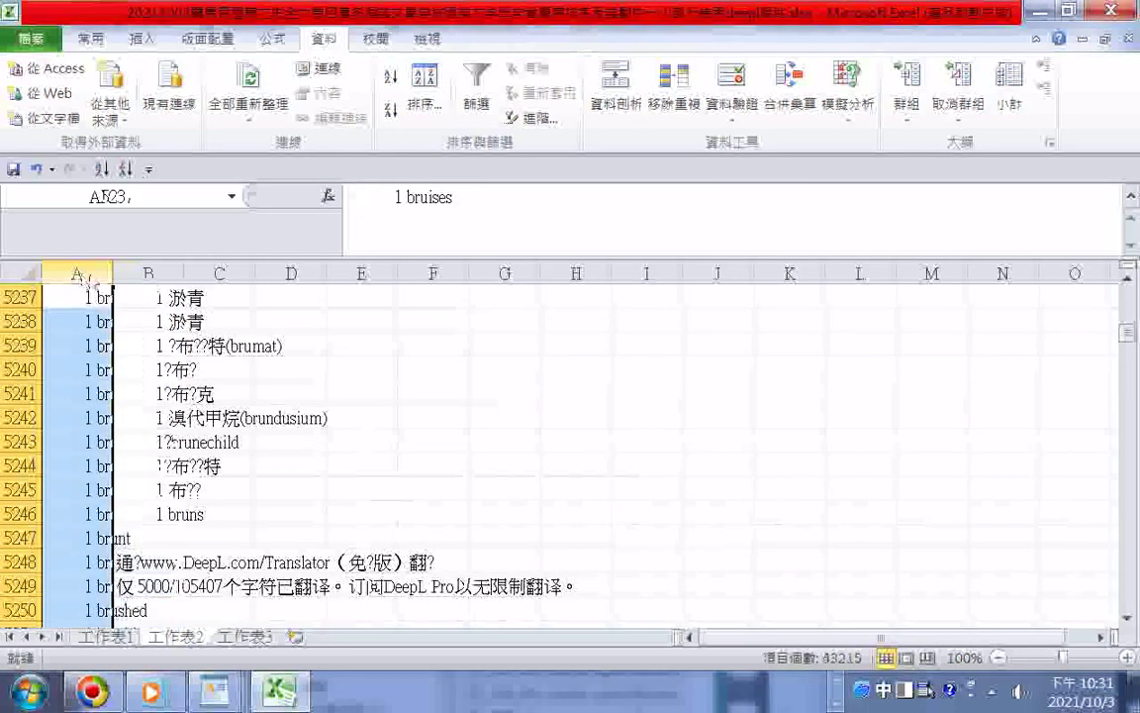
pyautogui.keyDown('shift'); pyautogui.click(155, 281); pyautogui.keyUp('shift')
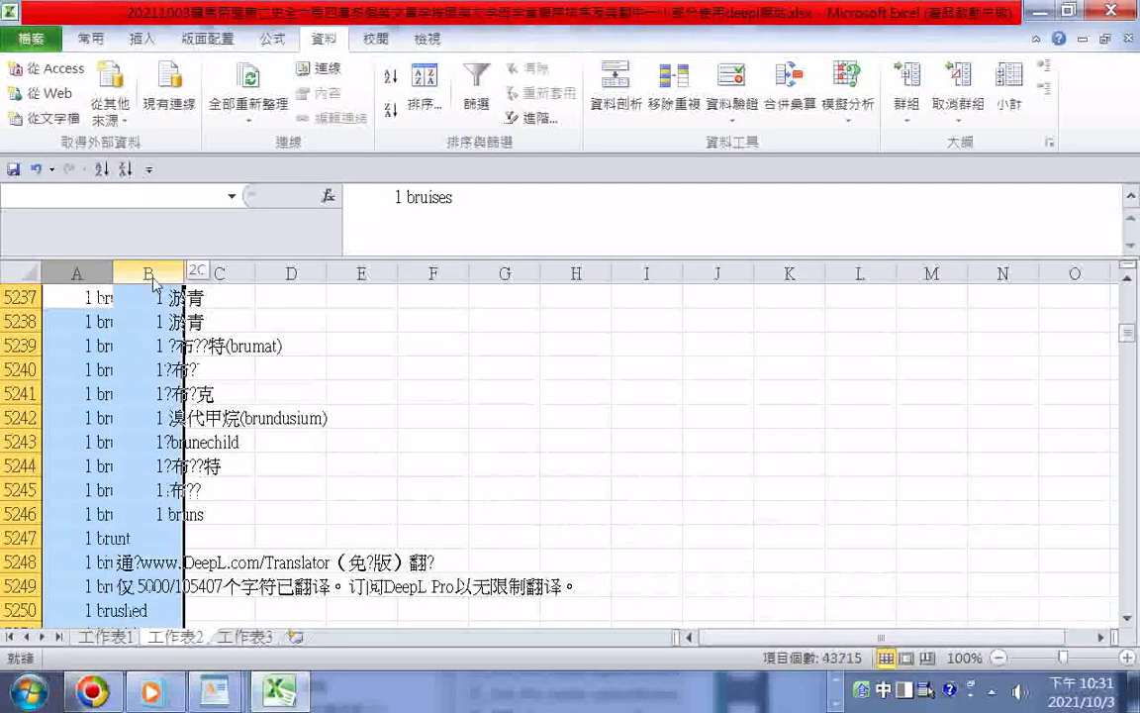
pyautogui.rightClick(156, 281)
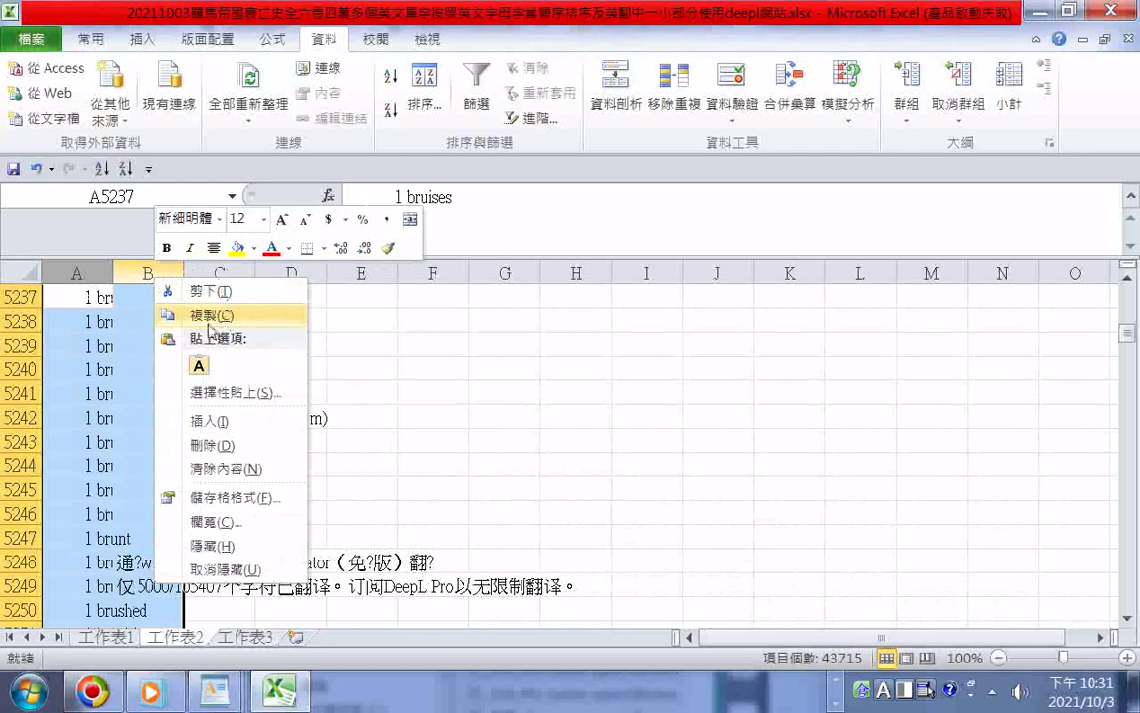
pyautogui.click(210, 315)
# Step: Bring up the Windows list of installed programs
pyautogui.click(32, 690)
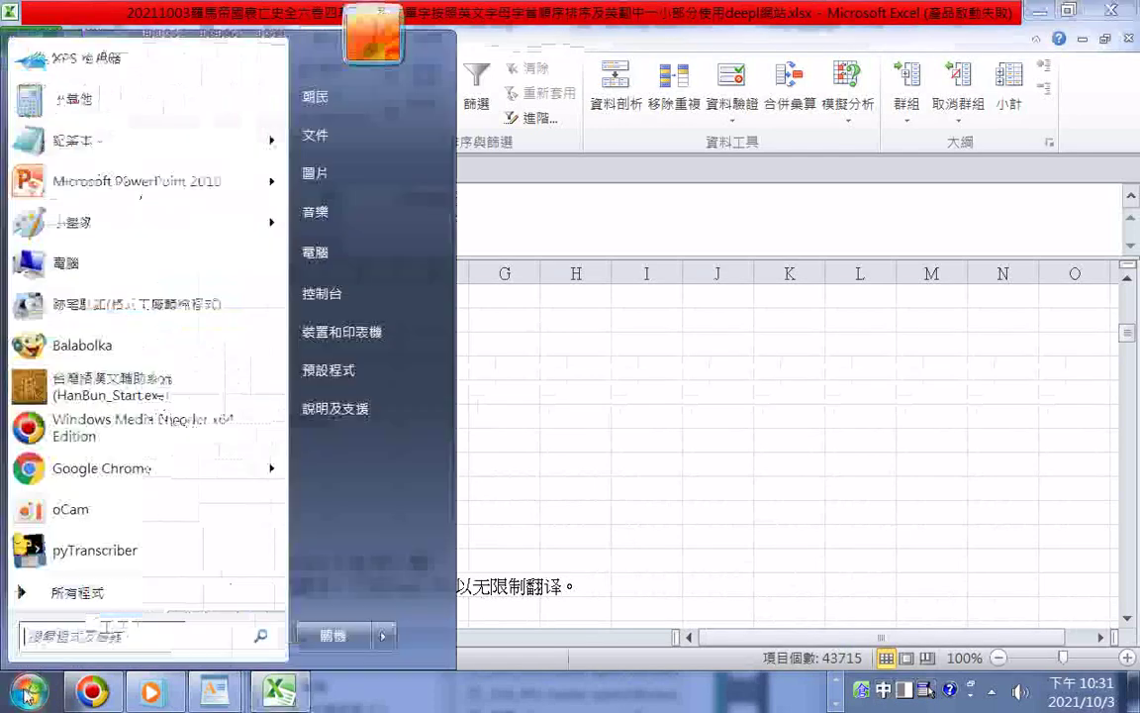